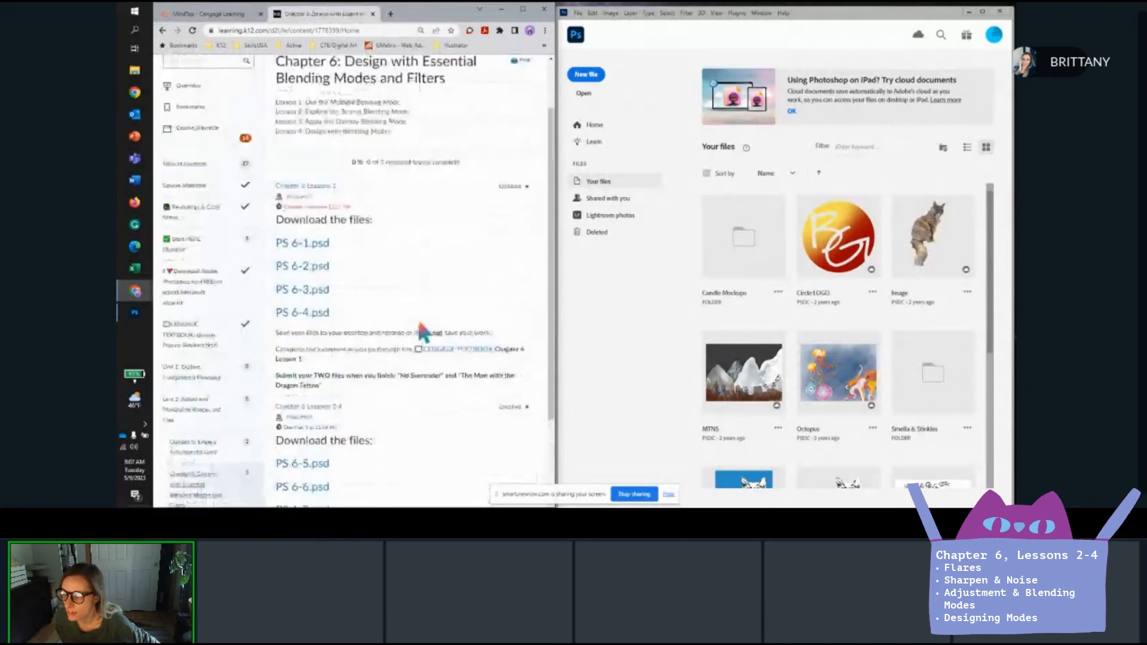
In the MindTap course, open Chapter 6's Lesson 2: Explore the Screen Blending Mode and read the Experiment with Screen Blending Mode exercise.
{"action": "scroll", "coordinate": [419, 335], "scroll_direction": "down", "scroll_amount": 3}
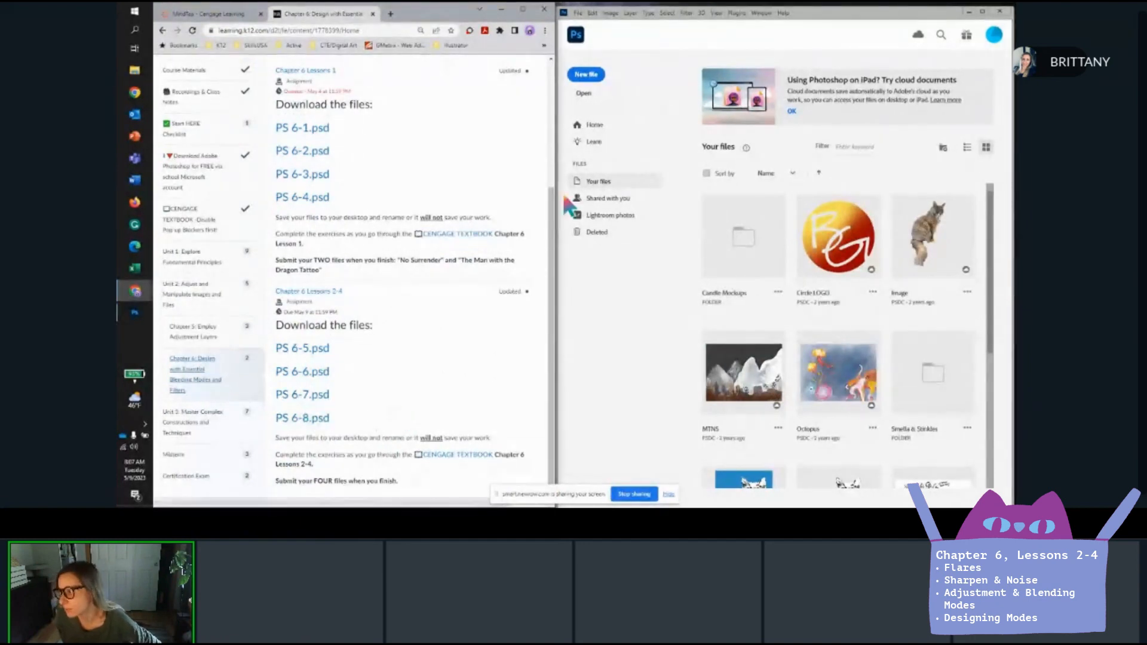
{"action": "left_click", "coordinate": [232, 15]}
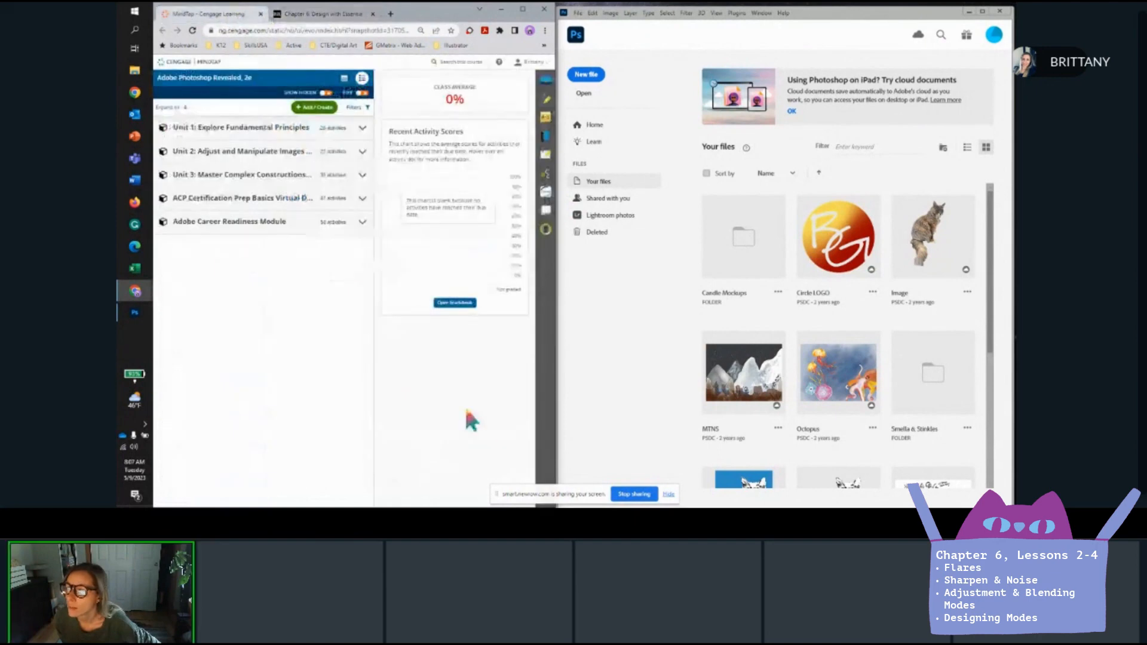
{"action": "left_click", "coordinate": [280, 156]}
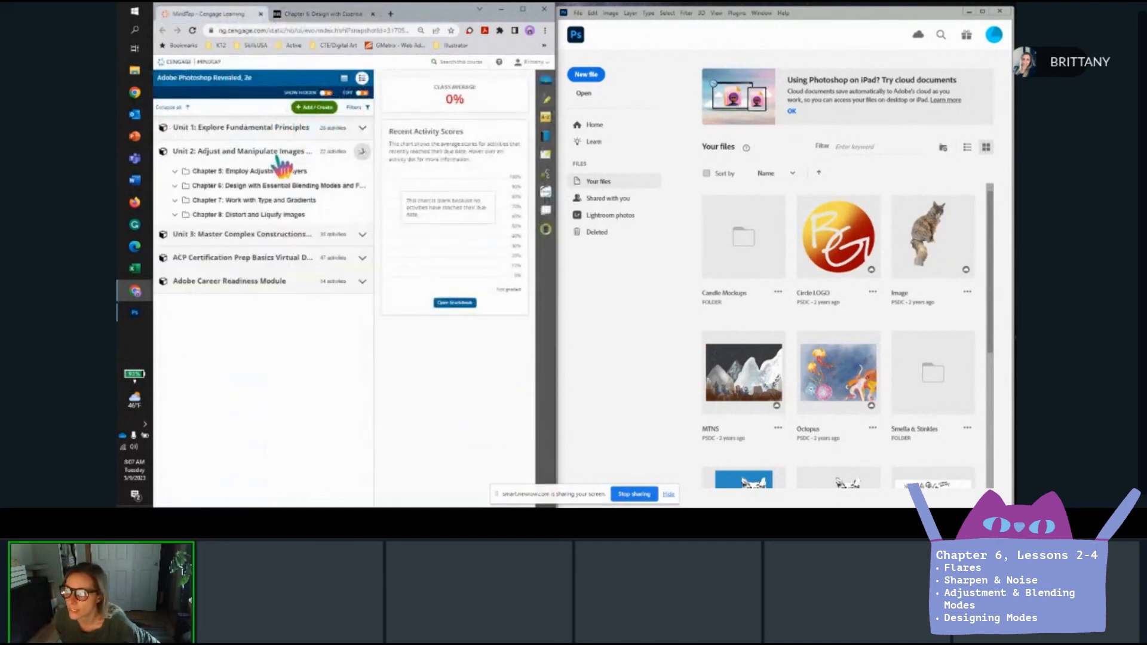
{"action": "left_click", "coordinate": [270, 187]}
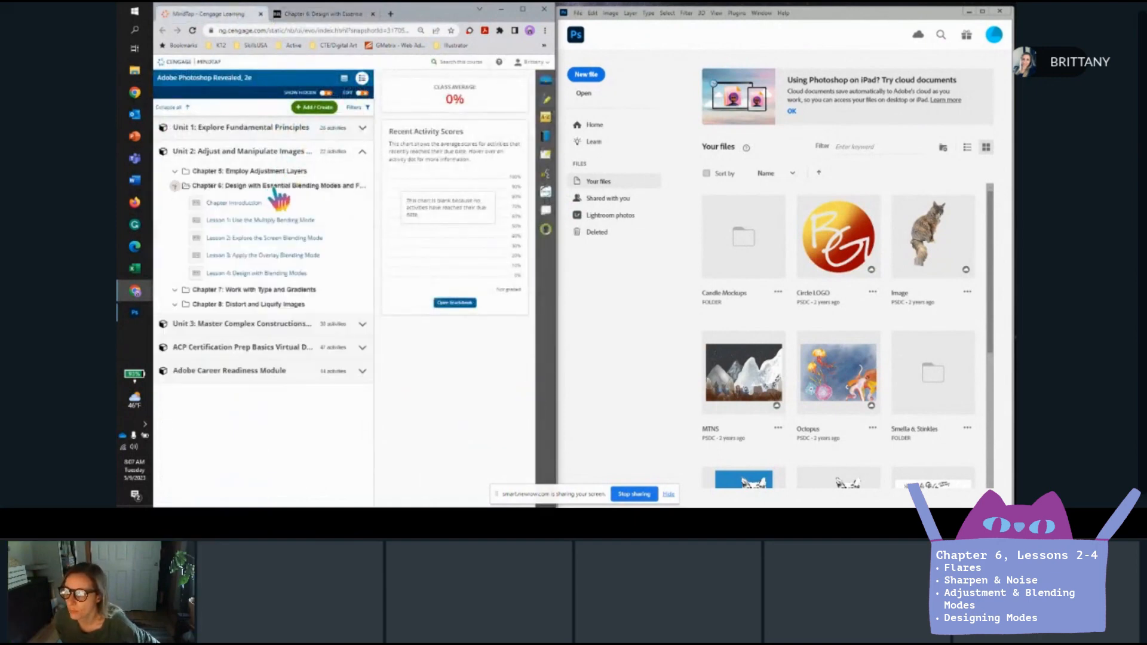
{"action": "left_click", "coordinate": [262, 247]}
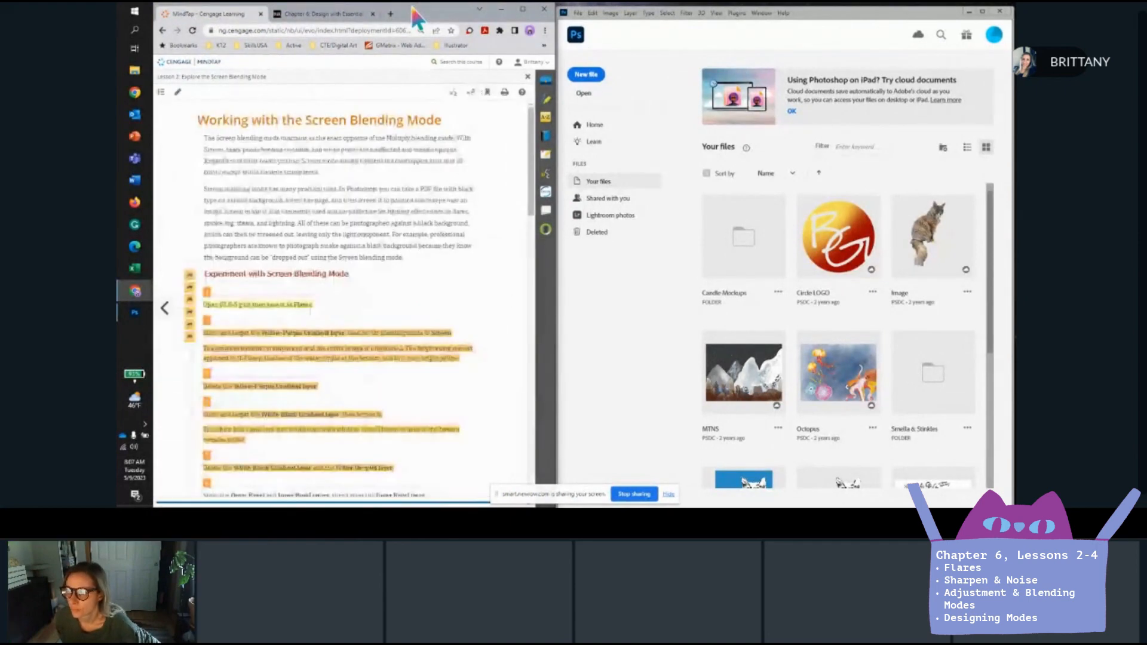
{"action": "scroll", "coordinate": [342, 382], "scroll_direction": "down", "scroll_amount": 5}
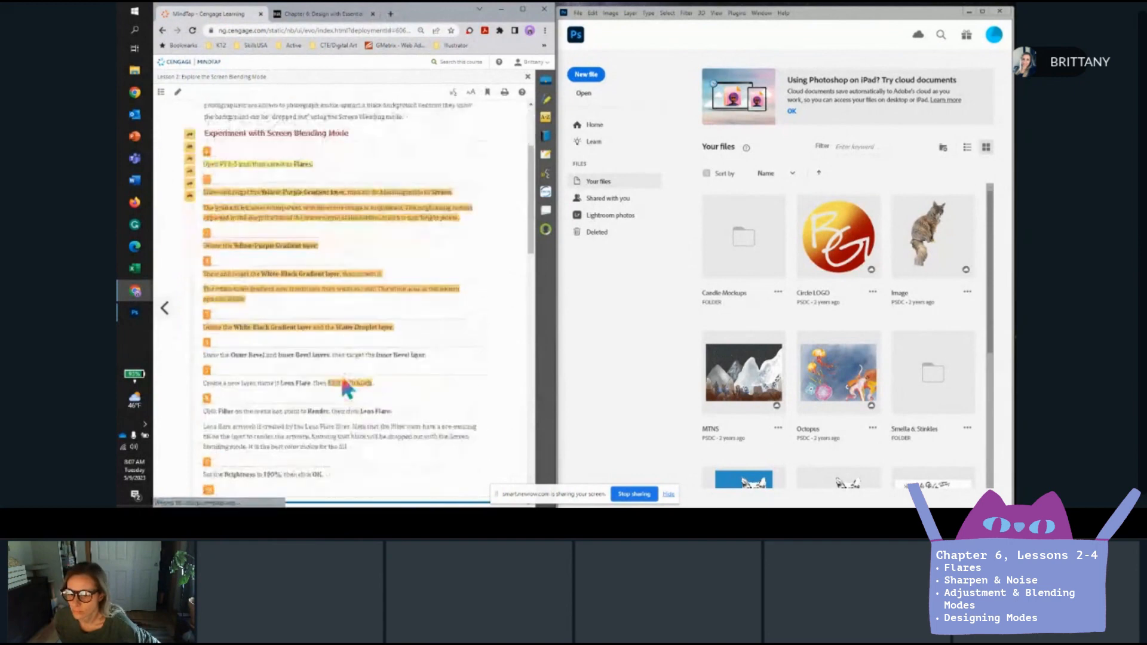
{"action": "scroll", "coordinate": [341, 374], "scroll_direction": "up", "scroll_amount": 2}
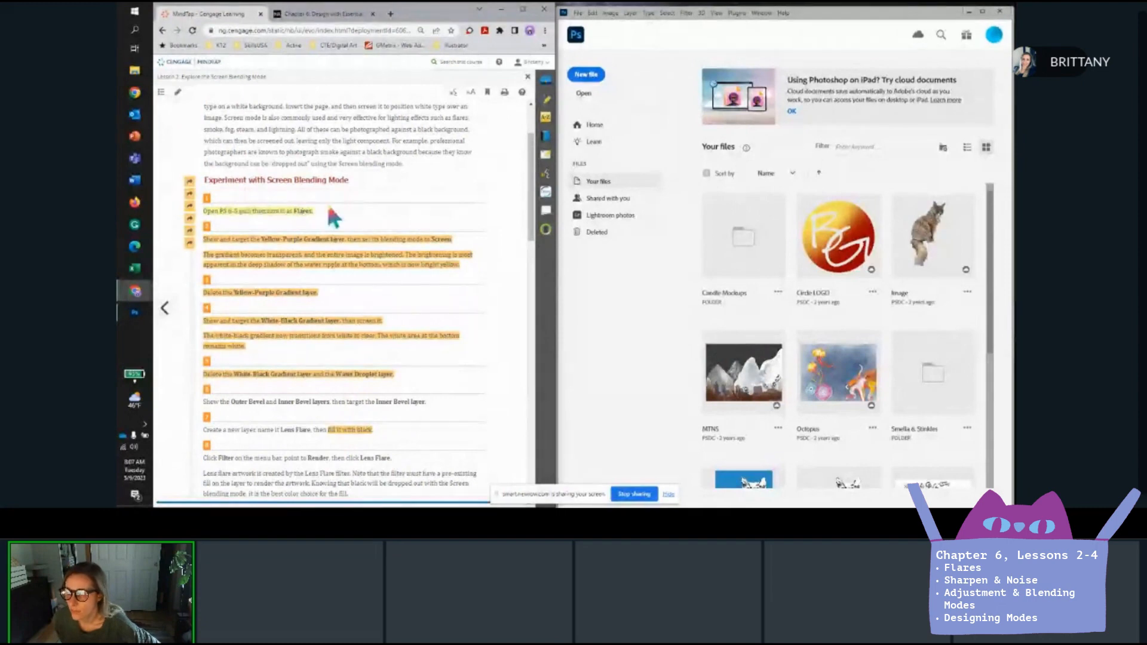
Switch to Photoshop and open the PS 6-5 file from the Ch6 PS Files folder on the desktop.
{"action": "left_click", "coordinate": [578, 13]}
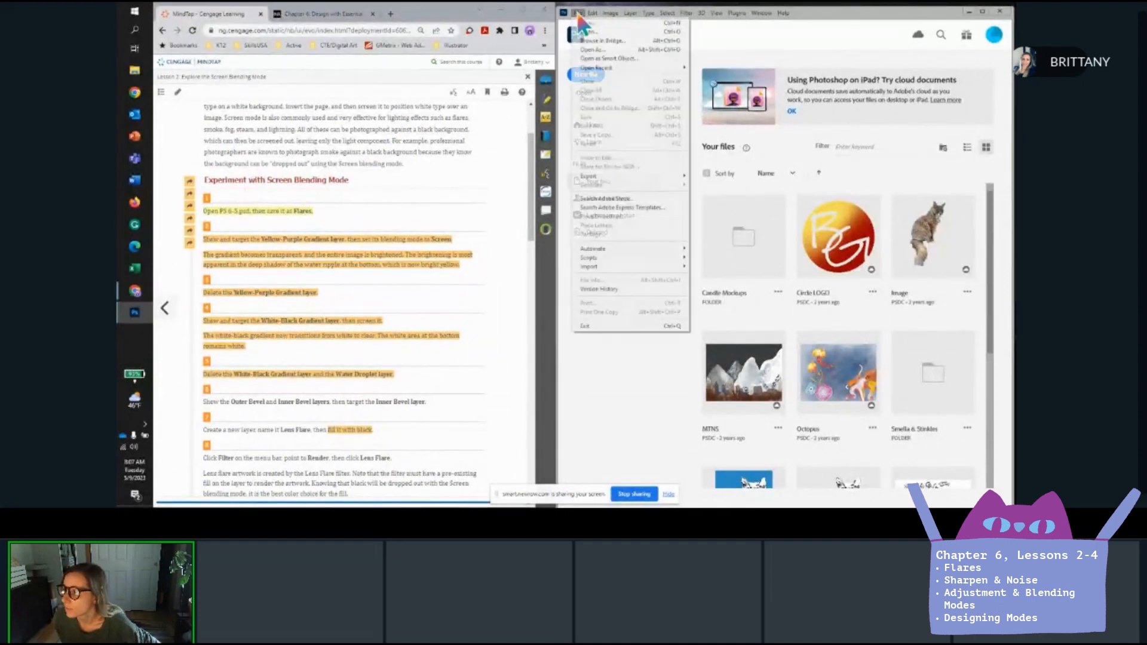
{"action": "left_click", "coordinate": [584, 49]}
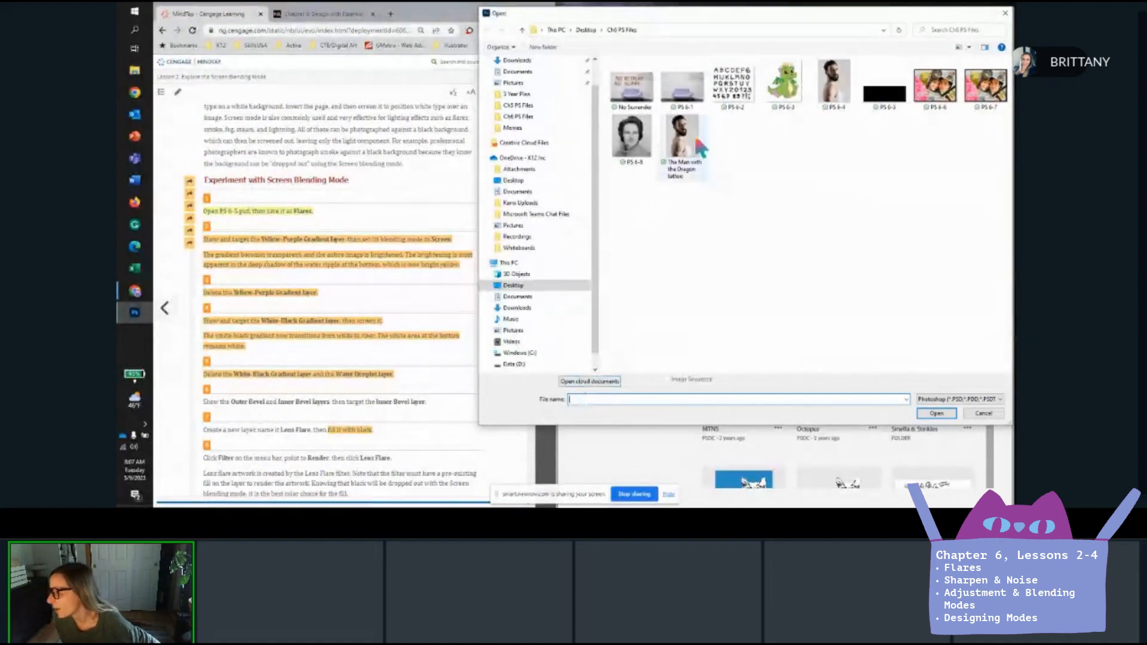
{"action": "left_click", "coordinate": [883, 96]}
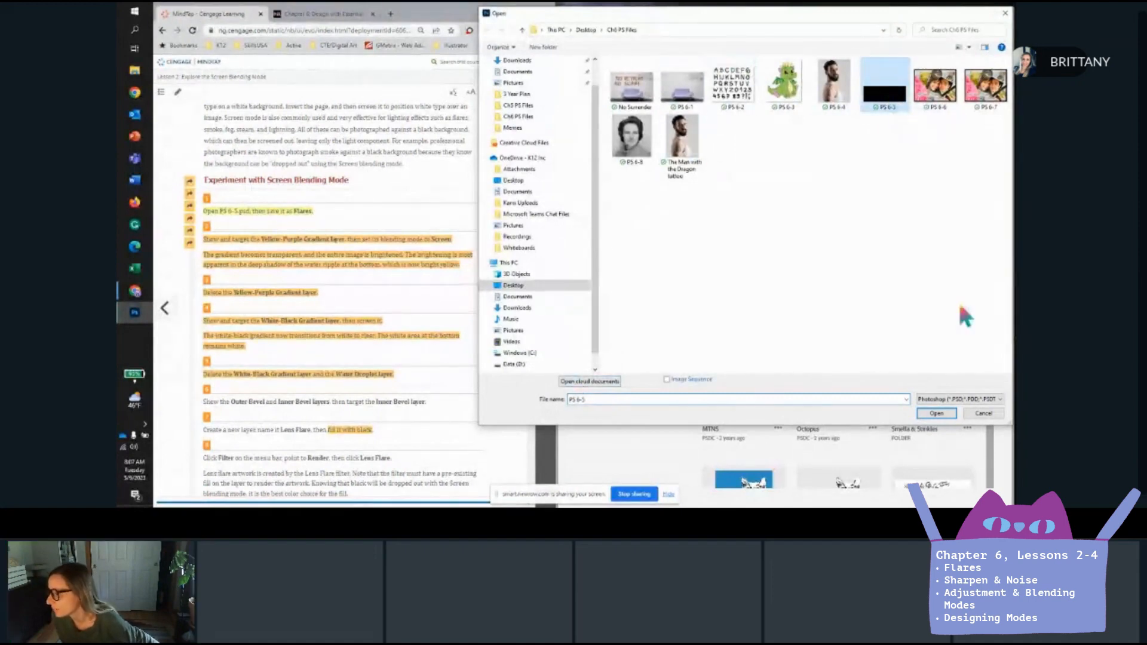
{"action": "left_click", "coordinate": [936, 414]}
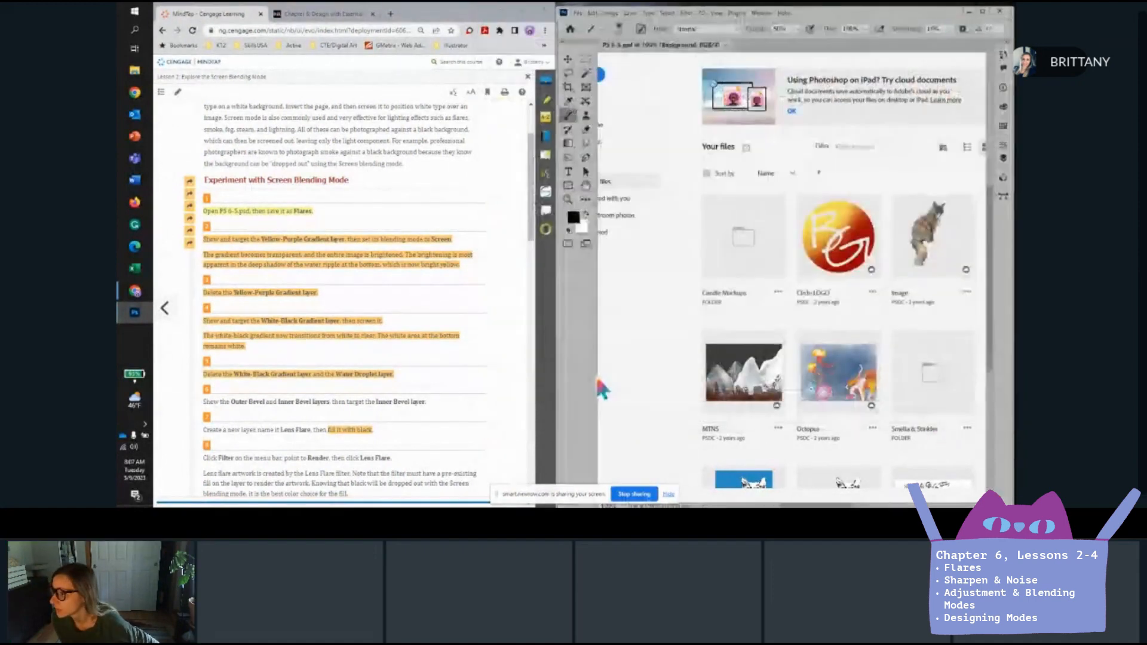
Save the document as a Photoshop file named Flares in the same folder, keeping maximum compatibility.
{"action": "left_click", "coordinate": [579, 12]}
{"action": "left_click", "coordinate": [577, 13]}
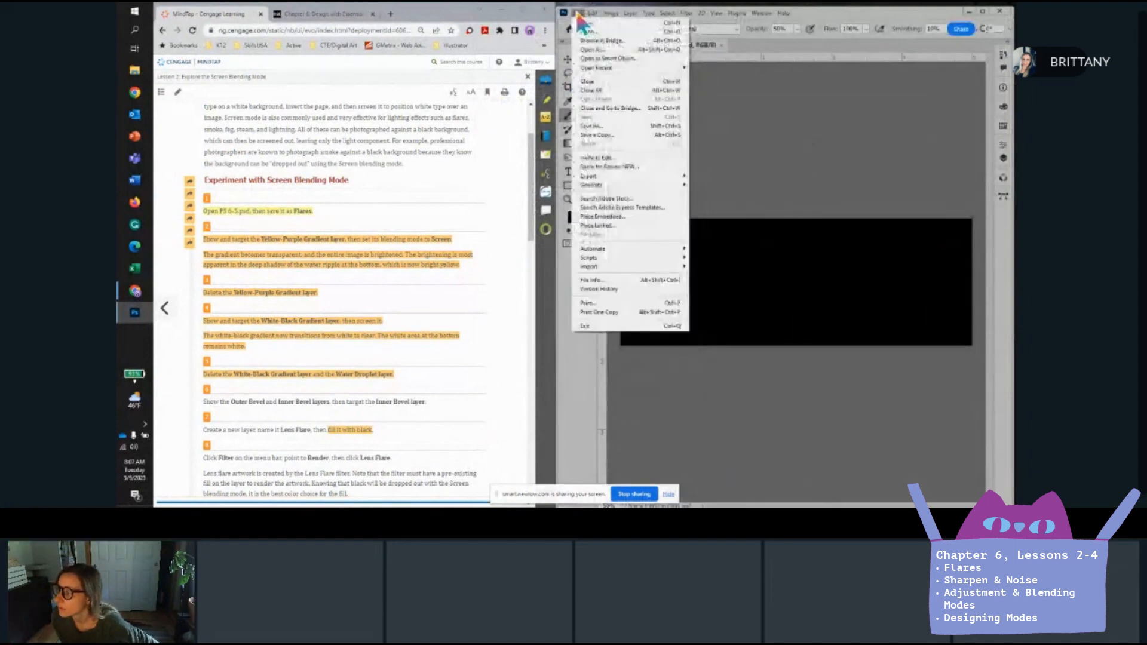
{"action": "left_click", "coordinate": [657, 126]}
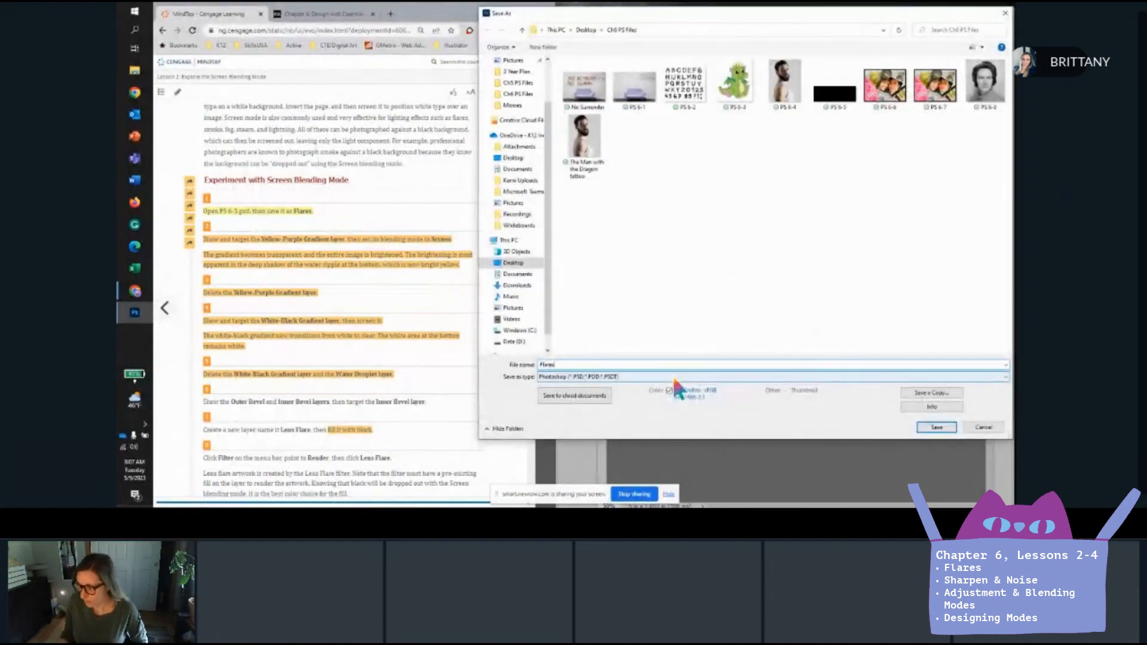
{"action": "left_click", "coordinate": [938, 428]}
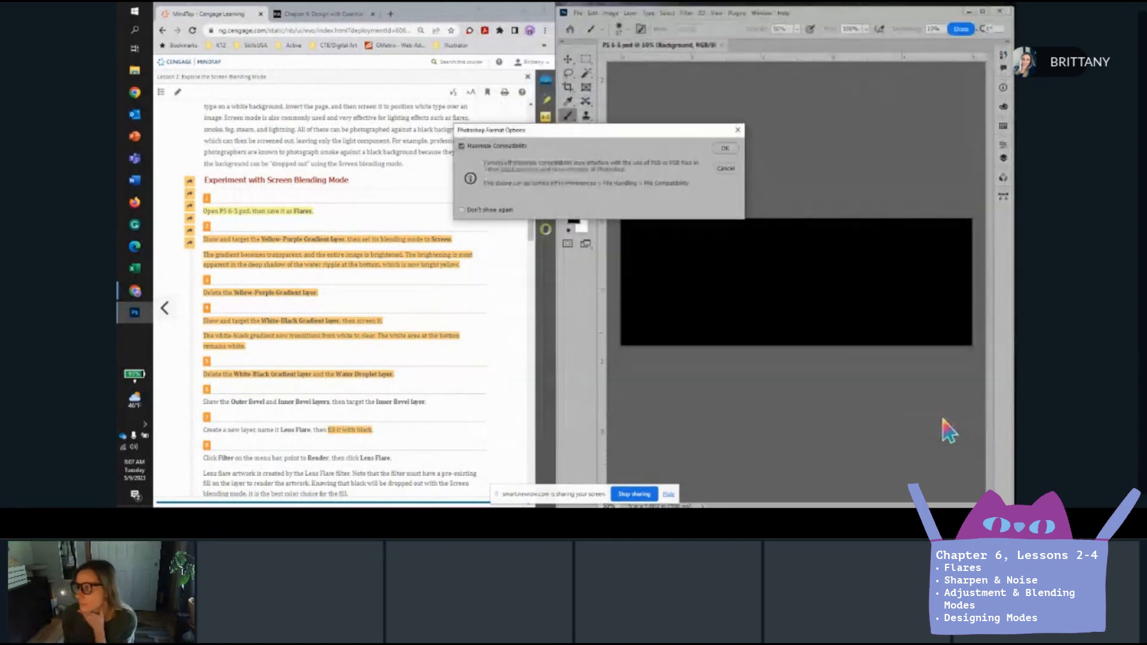
{"action": "left_click", "coordinate": [725, 149]}
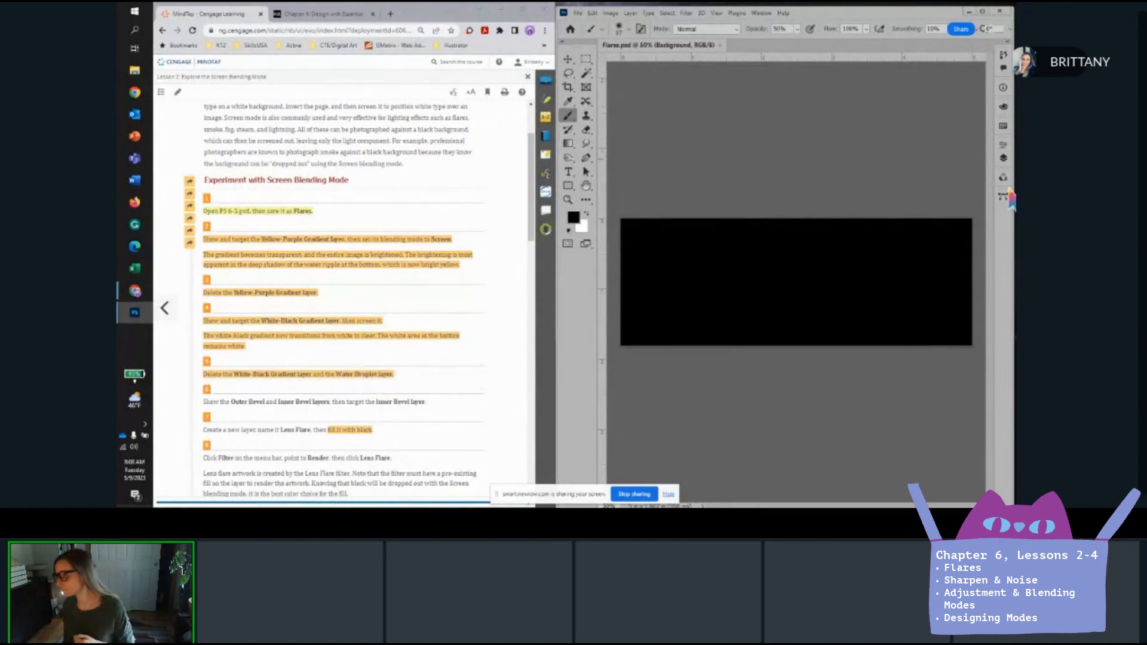
Delete the White-Black Gradient and Yellow-Purple Gradient layers together.
{"action": "left_click", "coordinate": [1003, 158]}
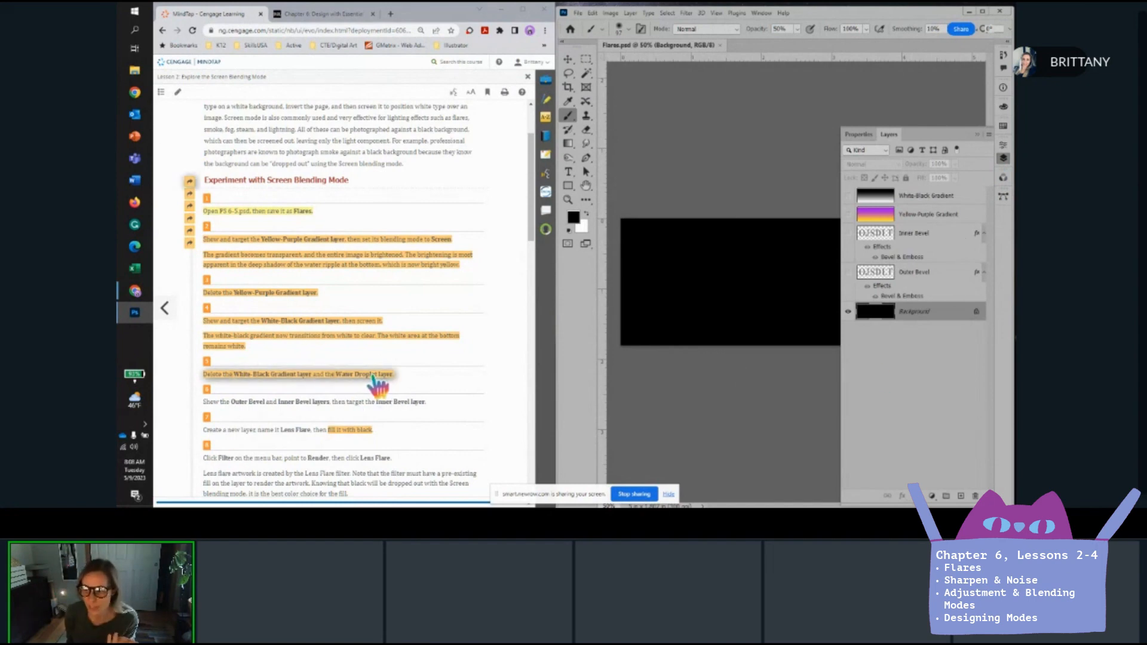
{"action": "scroll", "coordinate": [375, 382], "scroll_direction": "down", "scroll_amount": 2}
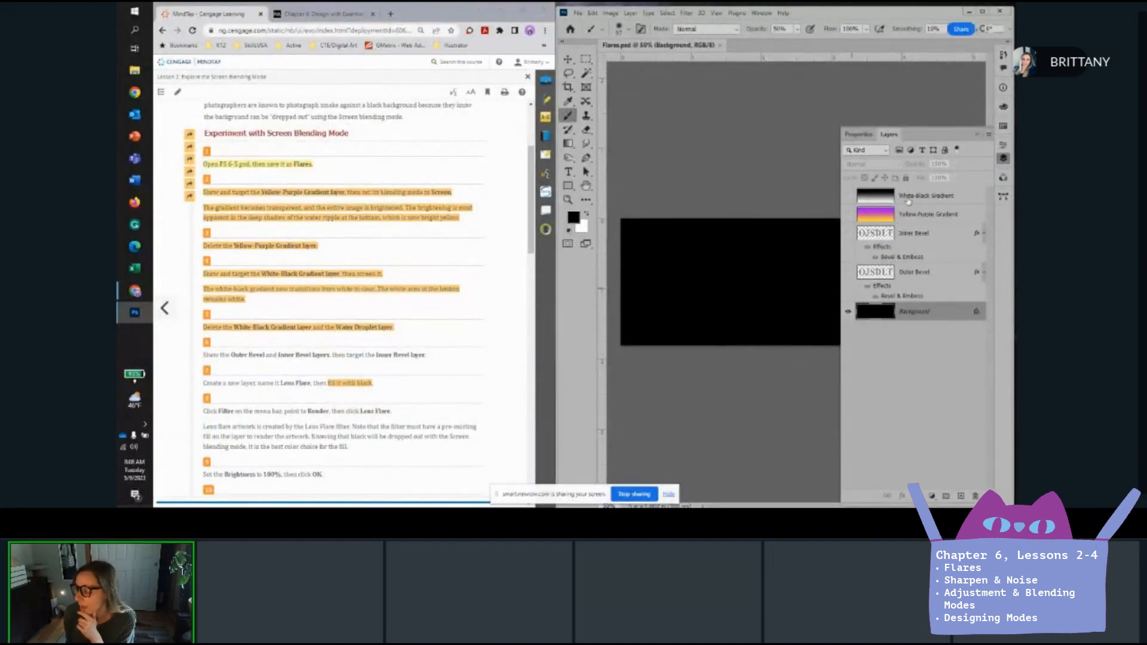
{"action": "left_click", "coordinate": [947, 192]}
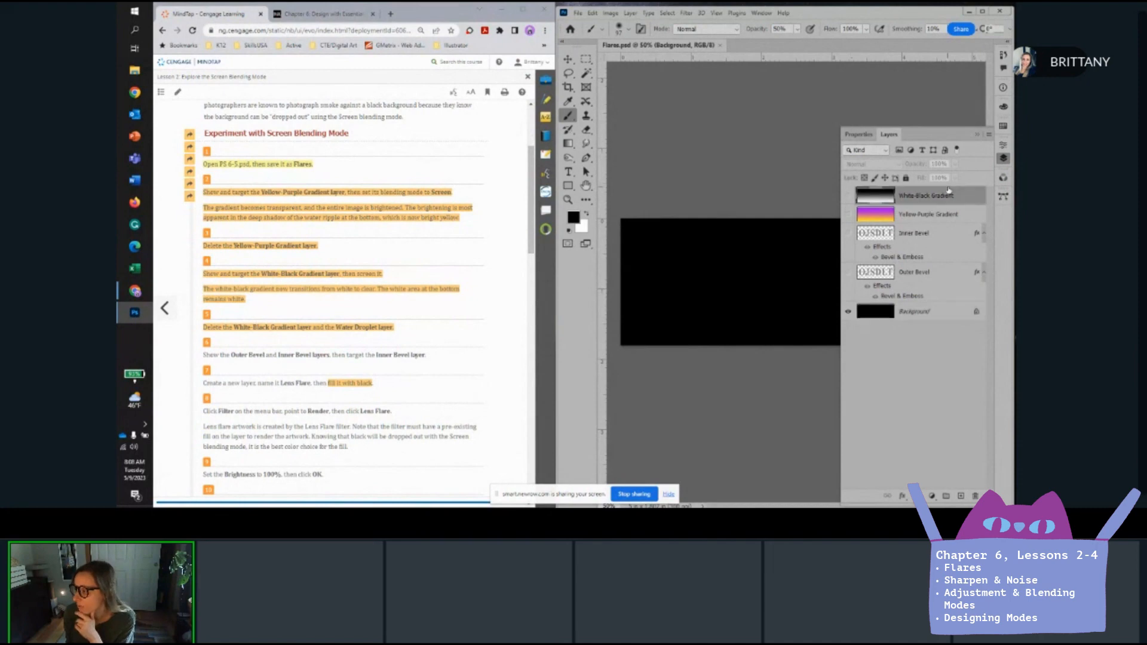
{"action": "left_click", "coordinate": [945, 213], "text": "shift"}
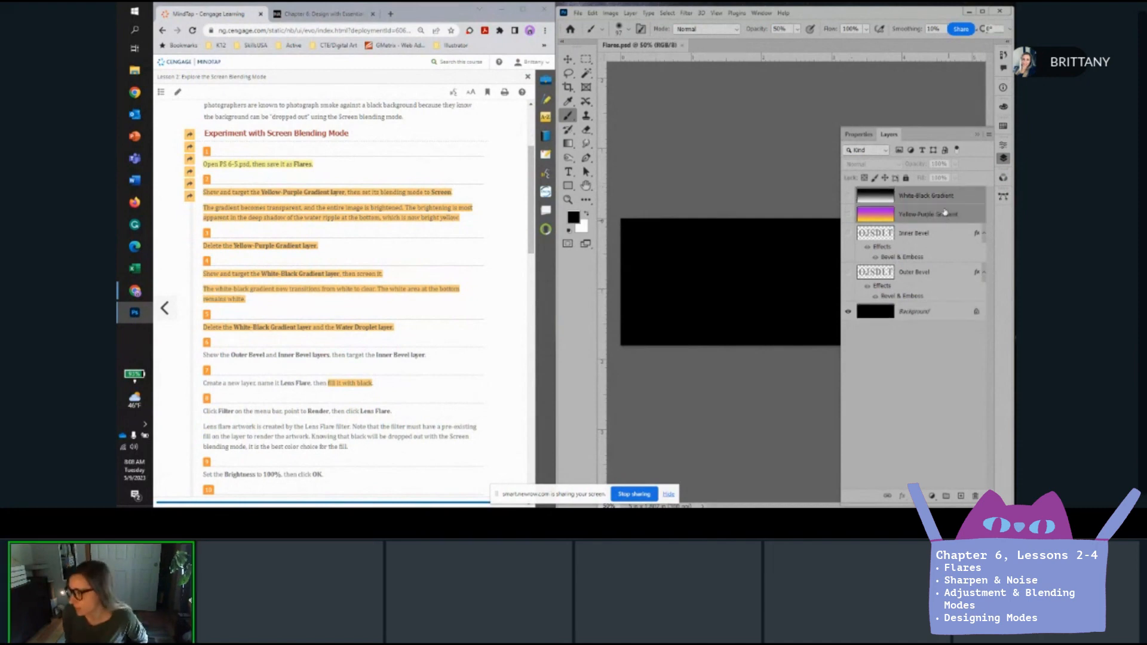
{"action": "left_click_drag", "start_coordinate": [950, 200], "coordinate": [975, 497]}
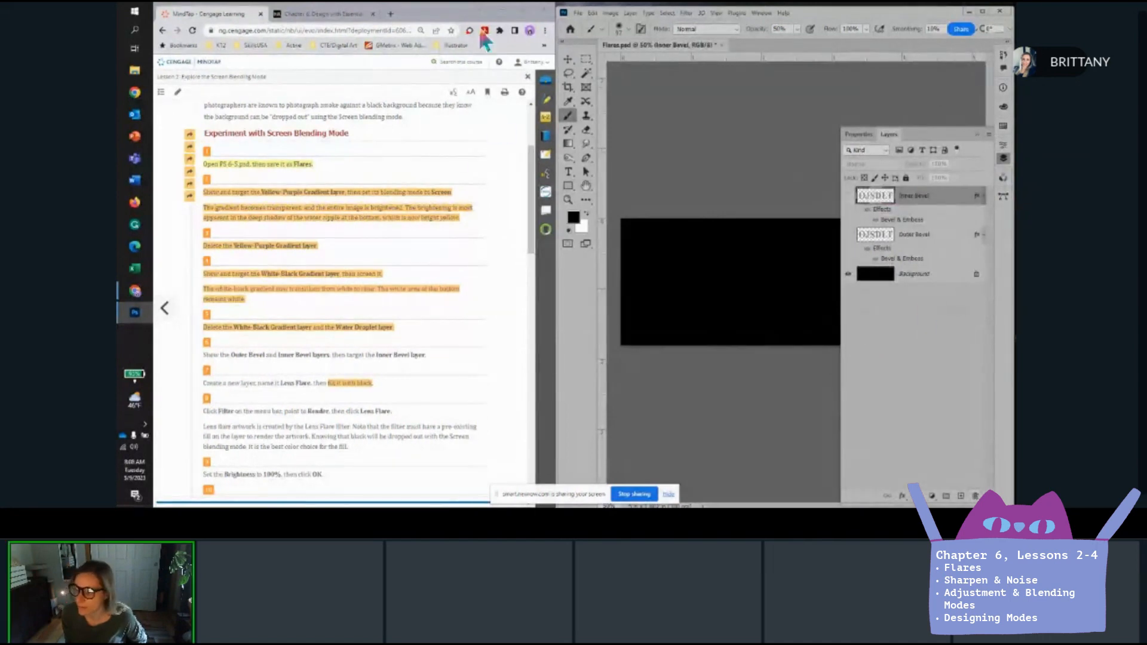
Show the Inner Bevel and Outer Bevel layers, keeping Inner Bevel as the target layer.
{"action": "scroll", "coordinate": [395, 290], "scroll_direction": "down", "scroll_amount": 2}
{"action": "scroll", "coordinate": [256, 263], "scroll_direction": "down", "scroll_amount": 1}
{"action": "scroll", "coordinate": [255, 263], "scroll_direction": "down", "scroll_amount": 1}
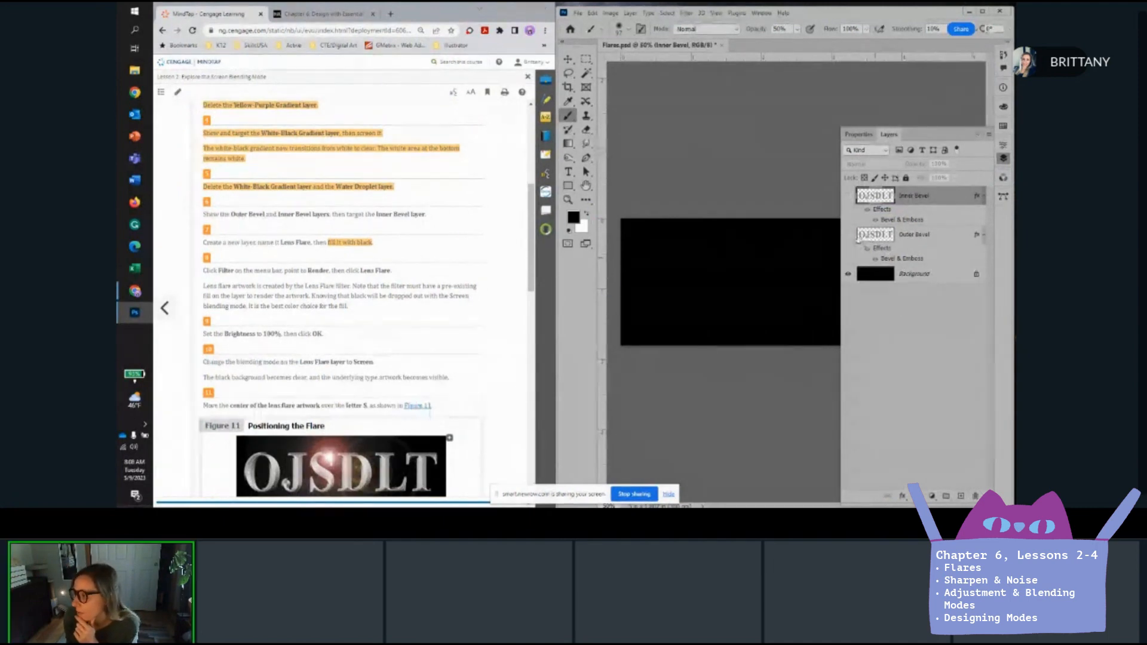
{"action": "left_click", "coordinate": [848, 196]}
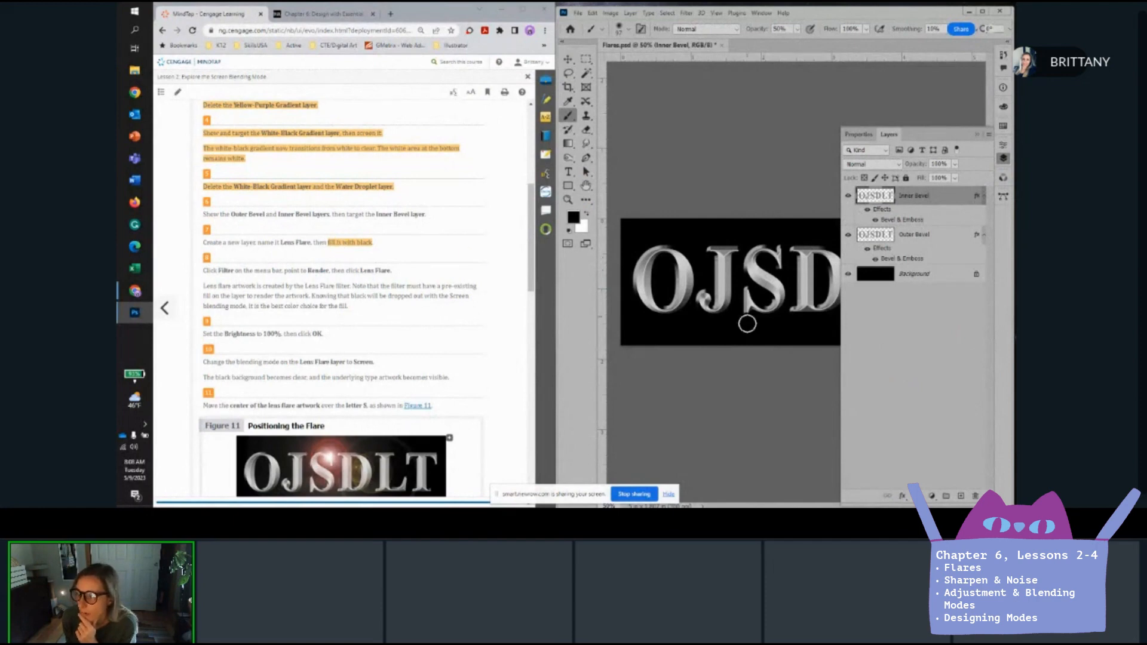
Create a new layer named Lens Flare above Inner Bevel and fill it with the black foreground color.
{"action": "left_click", "coordinate": [960, 497]}
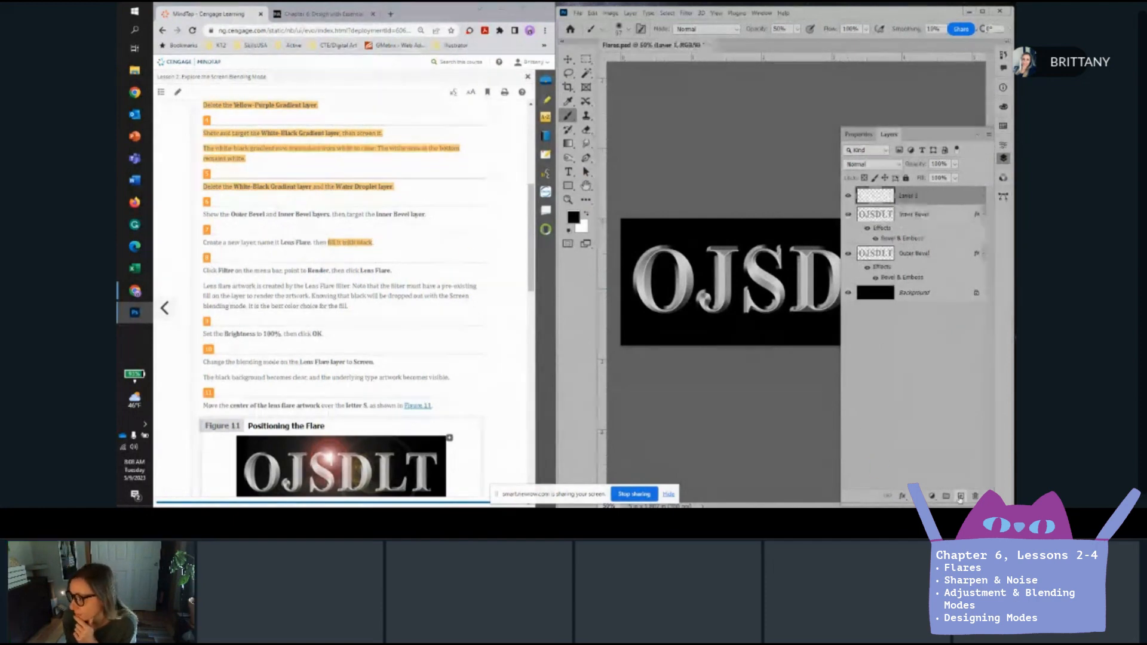
{"action": "double_click", "coordinate": [906, 196]}
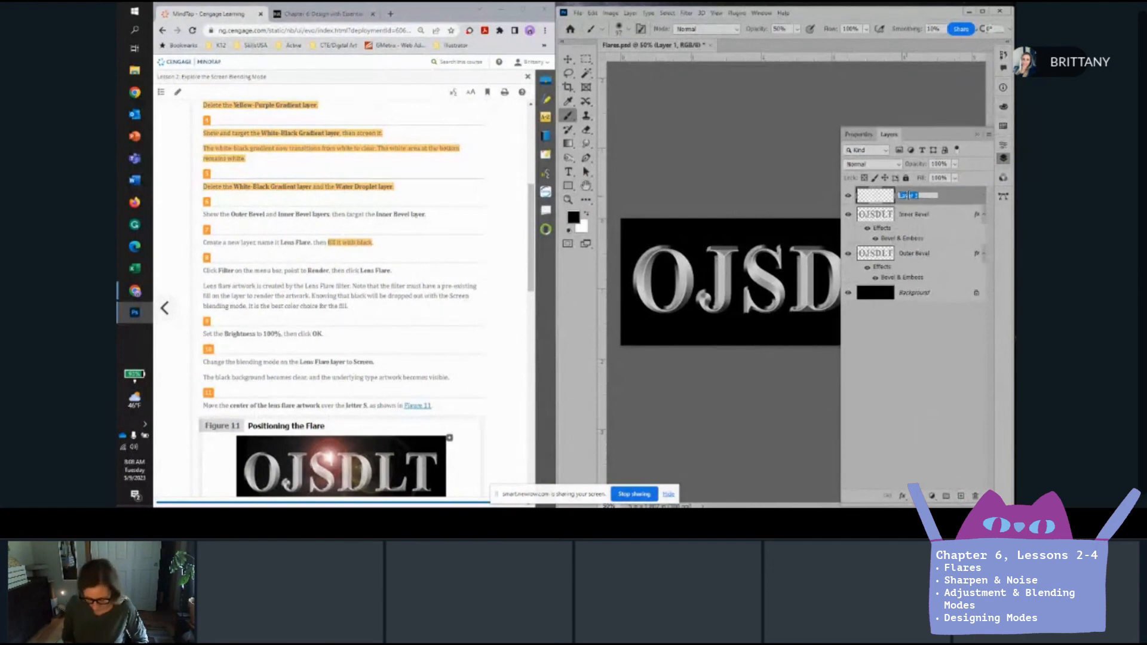
{"action": "type", "text": "Lens"}
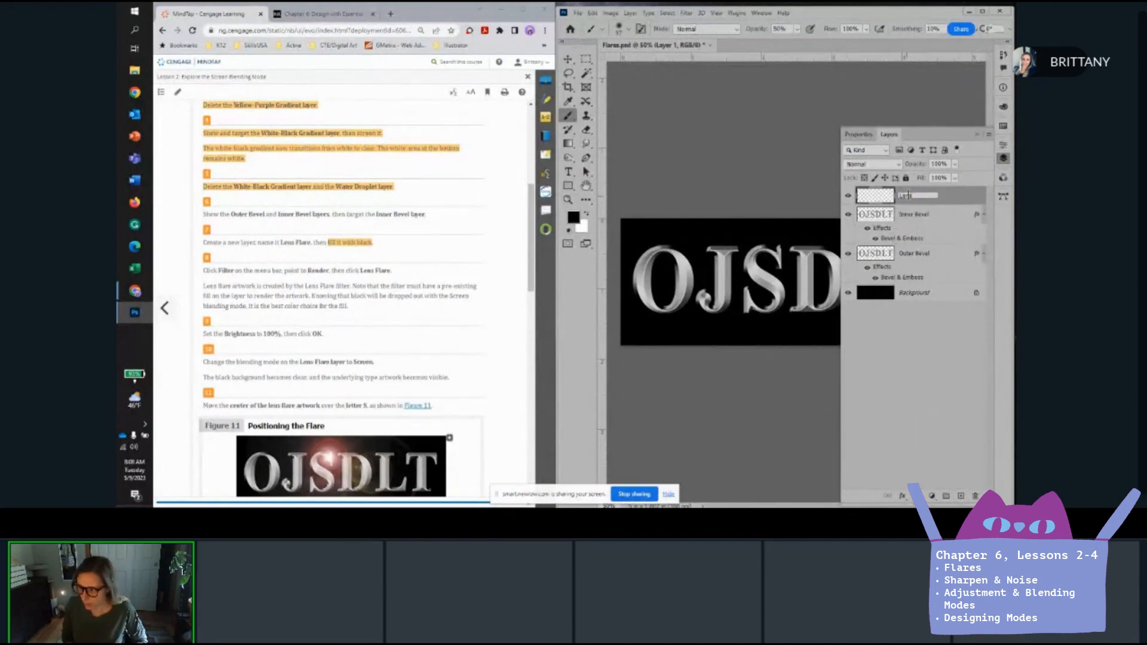
{"action": "type", "text": " Flare"}
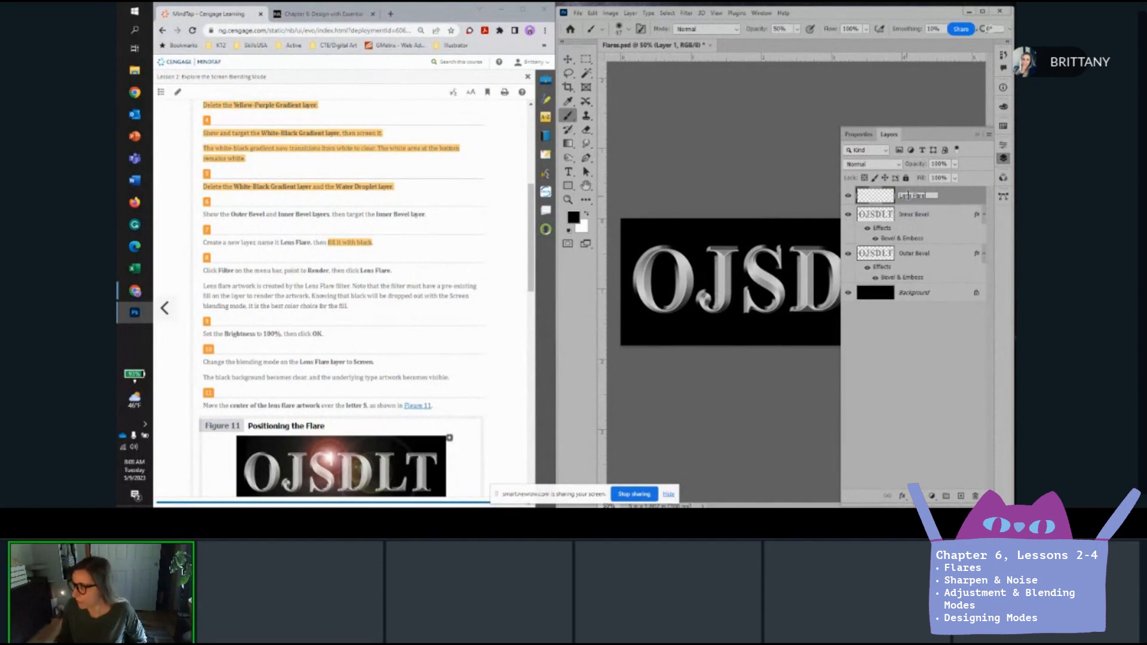
{"action": "left_click", "coordinate": [889, 333]}
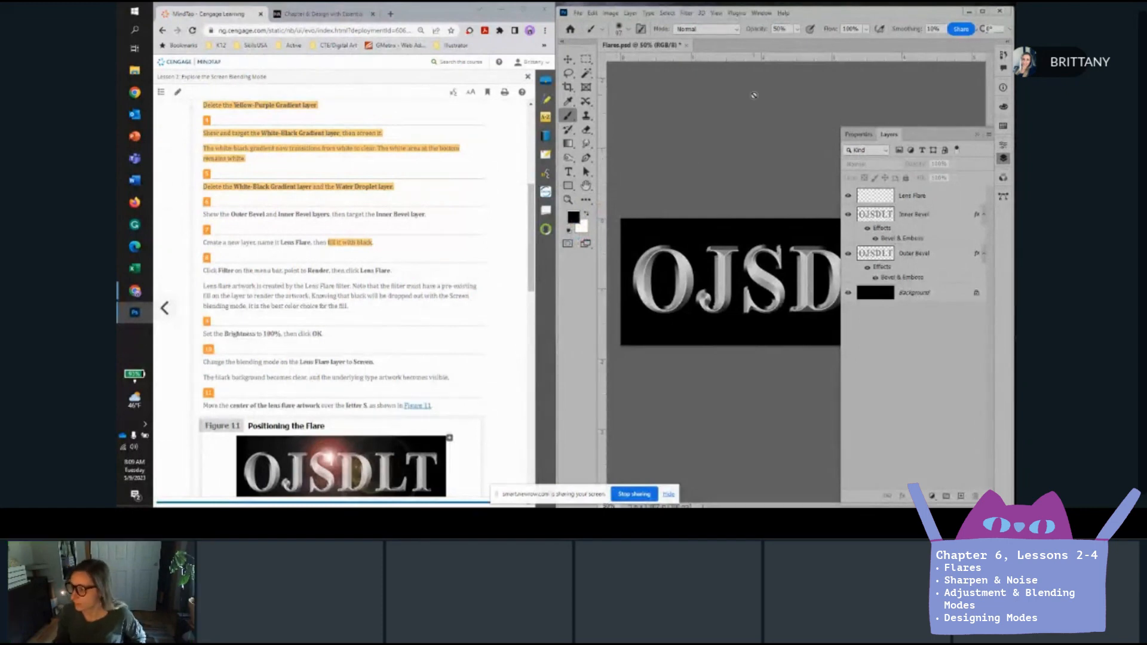
{"action": "left_click", "coordinate": [926, 199]}
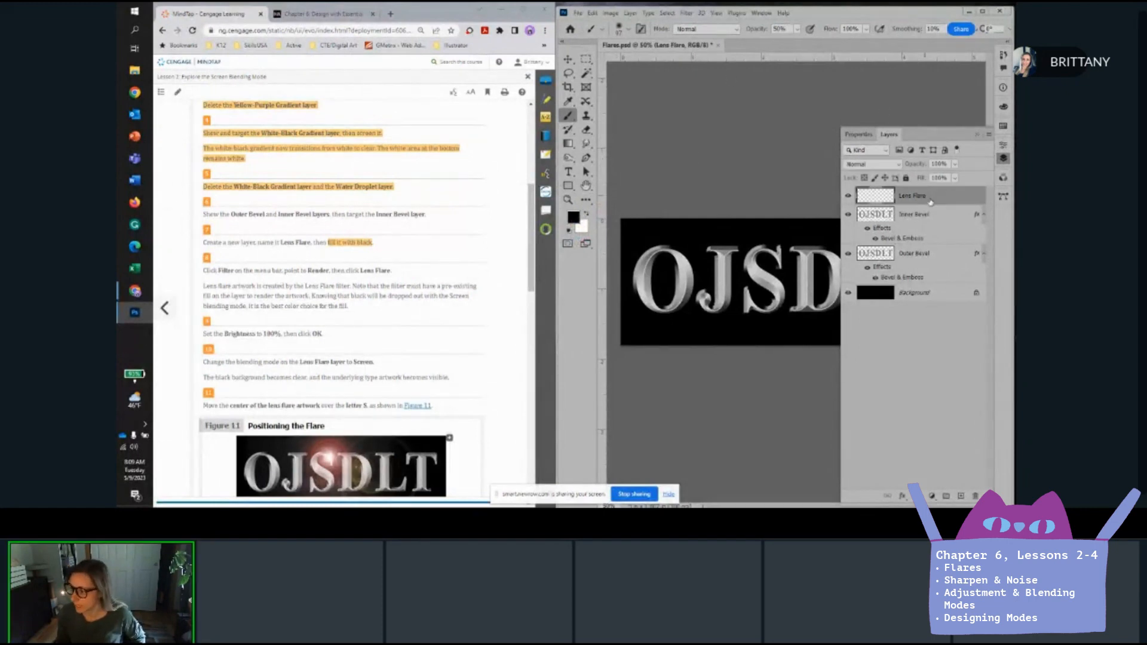
{"action": "key", "text": "alt+BackSpace"}
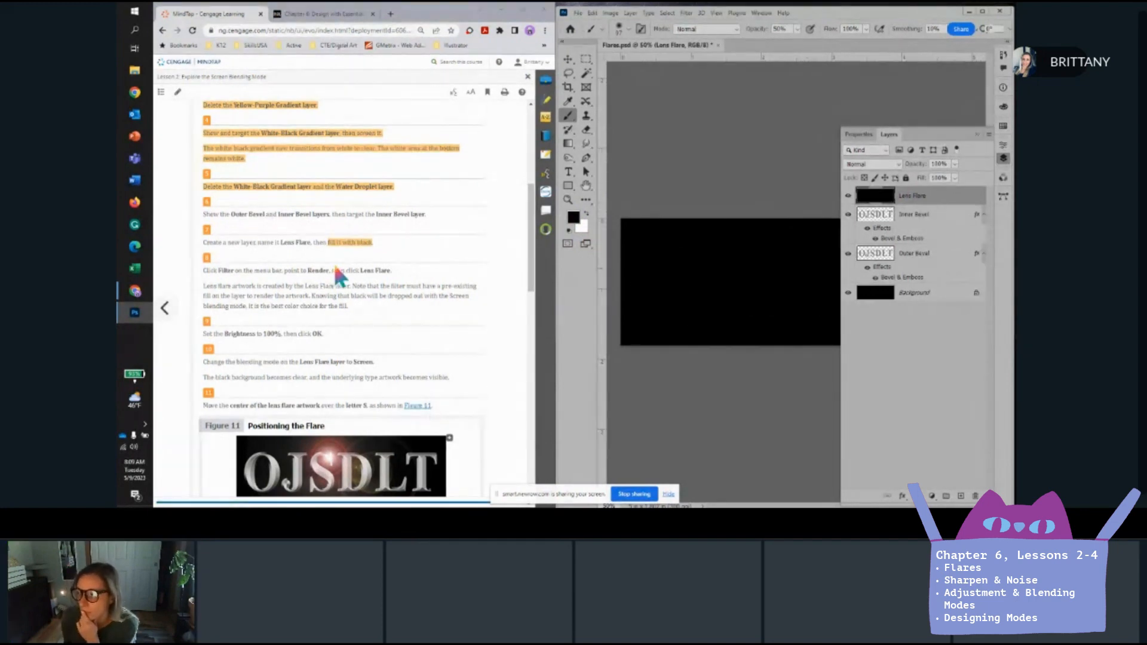
Apply the Lens Flare render filter to the Lens Flare layer with 100% brightness and the 50-300mm Zoom lens type.
{"action": "scroll", "coordinate": [379, 265], "scroll_direction": "down", "scroll_amount": 3}
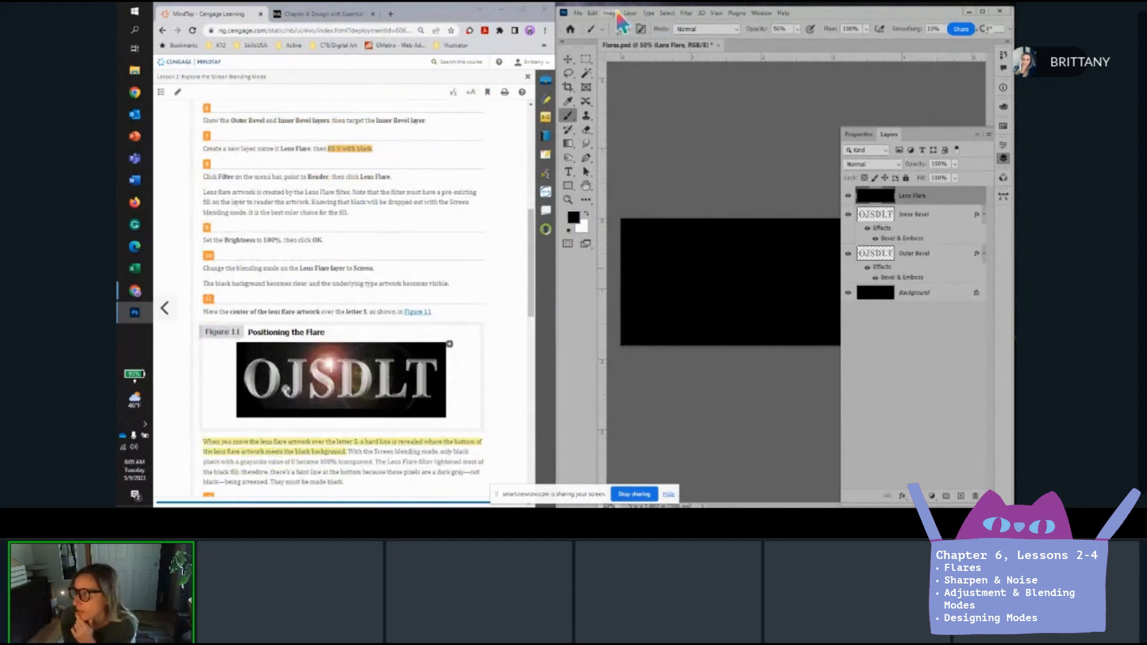
{"action": "left_click", "coordinate": [686, 14]}
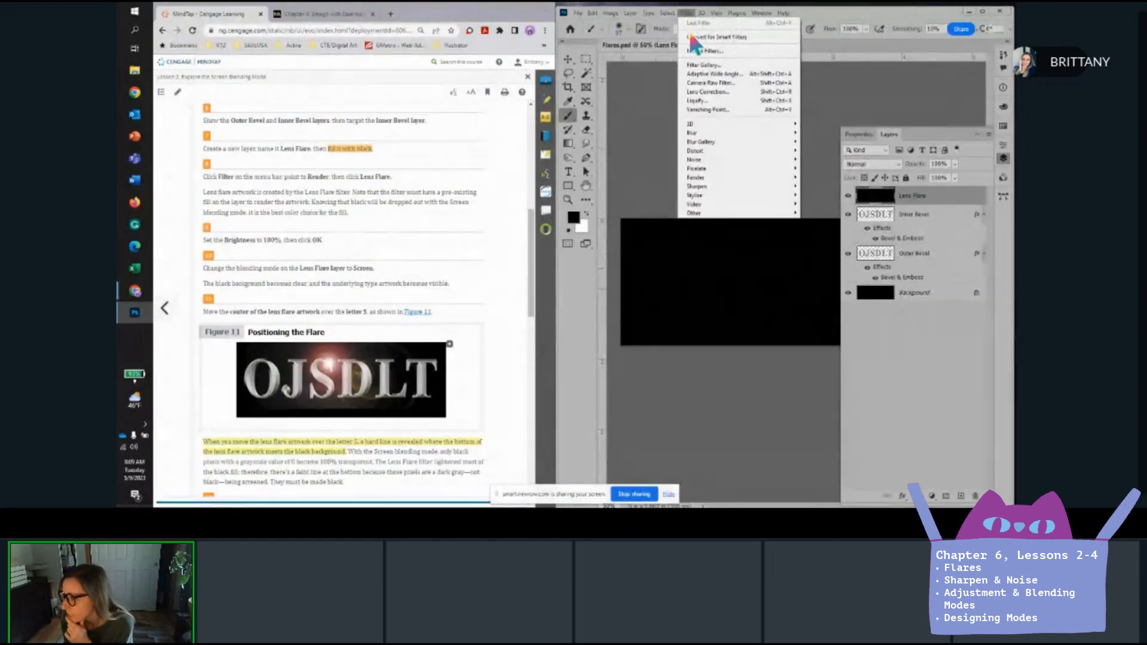
{"action": "mouse_move", "coordinate": [719, 151]}
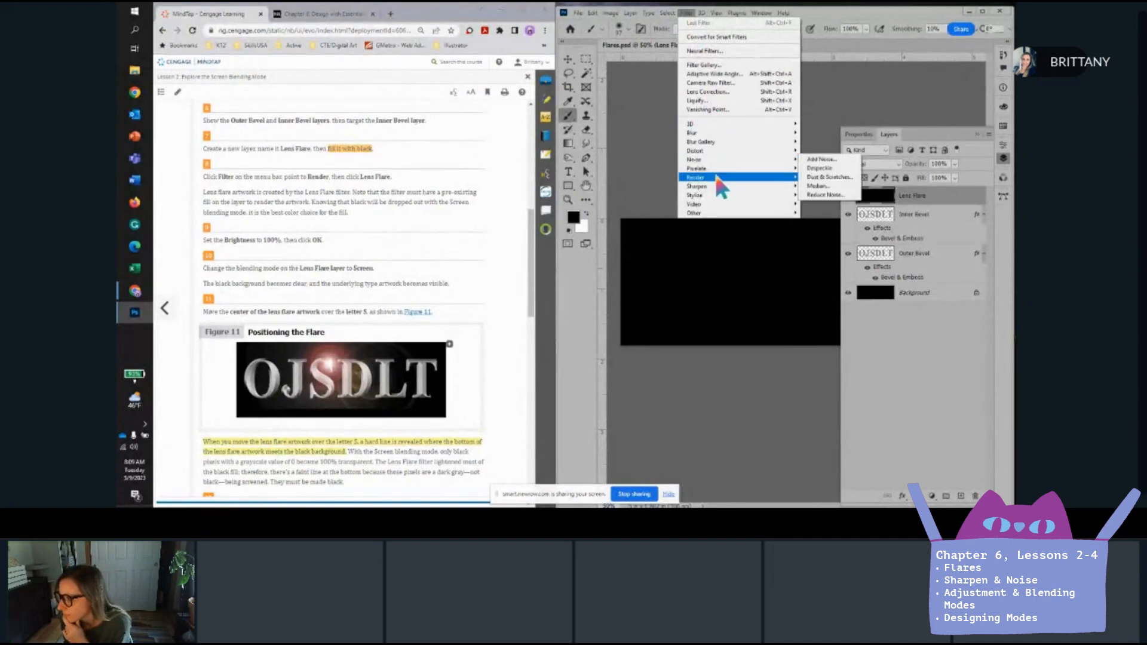
{"action": "mouse_move", "coordinate": [715, 176]}
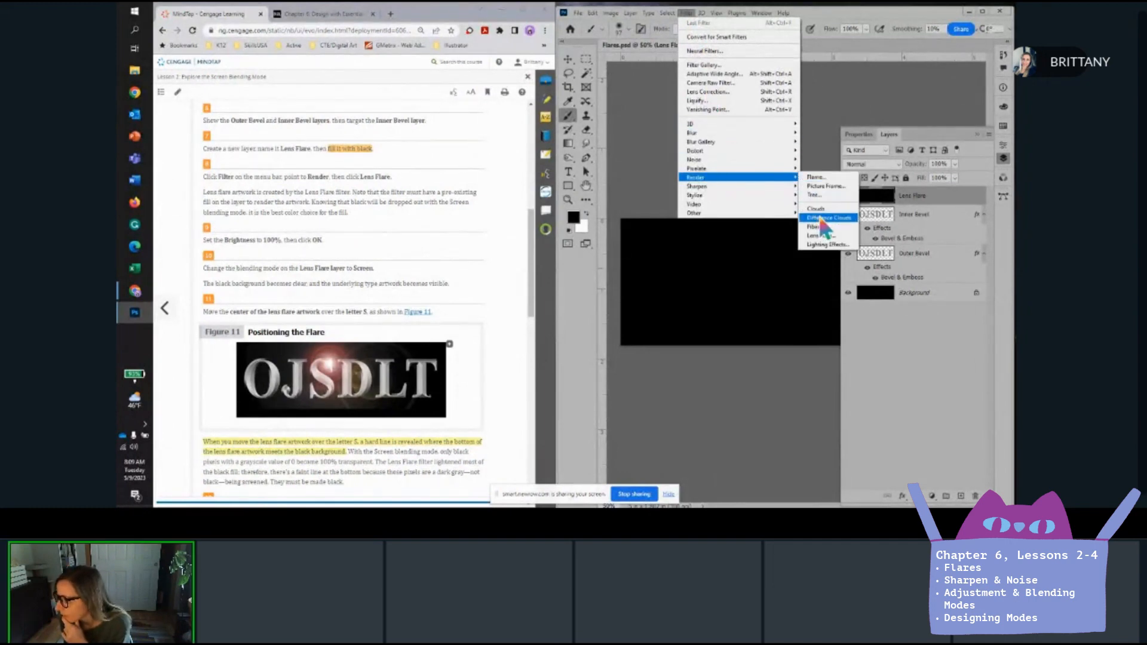
{"action": "left_click", "coordinate": [822, 234]}
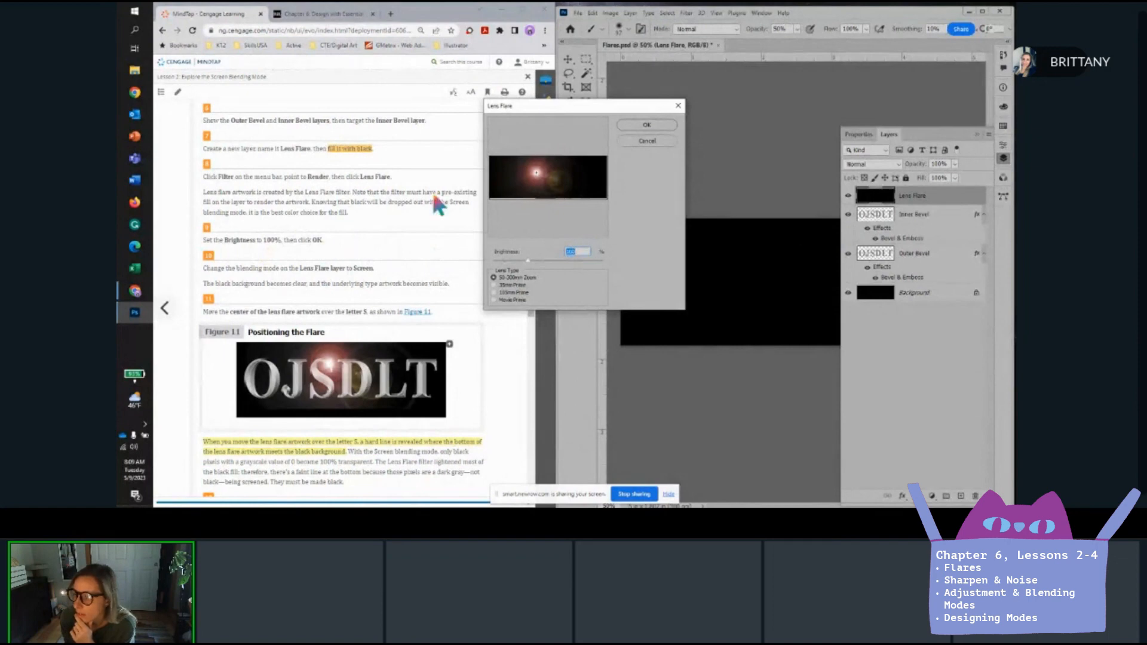
{"action": "left_click", "coordinate": [666, 126]}
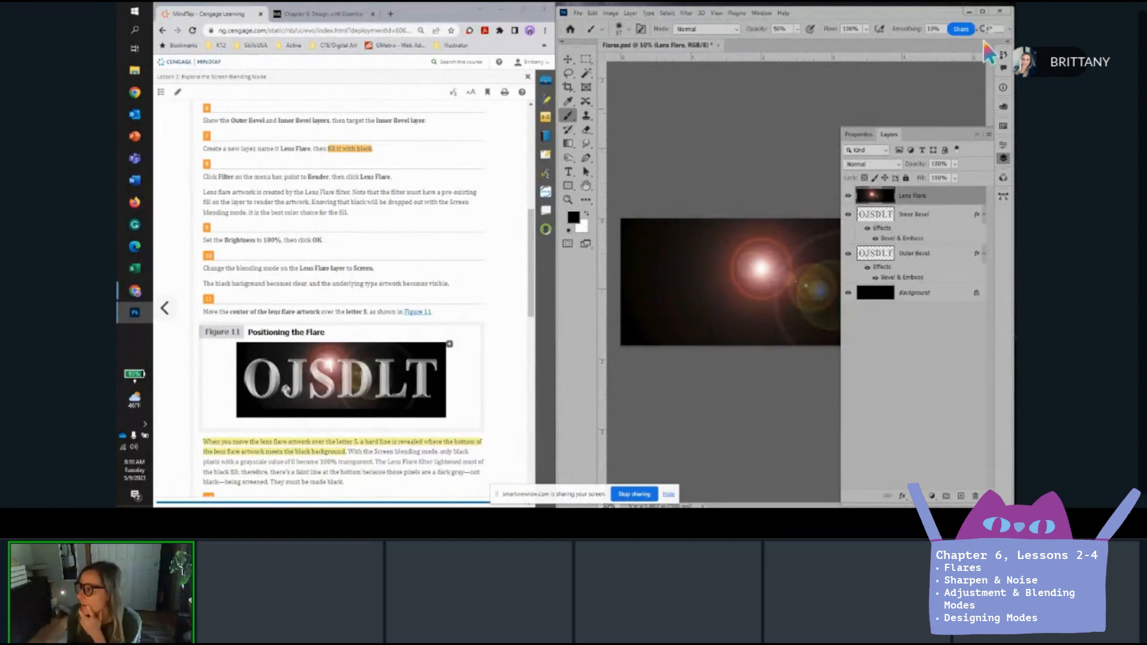
Set the blending mode of the Lens Flare layer to Screen.
{"action": "left_click_drag", "start_coordinate": [895, 12], "coordinate": [892, 10]}
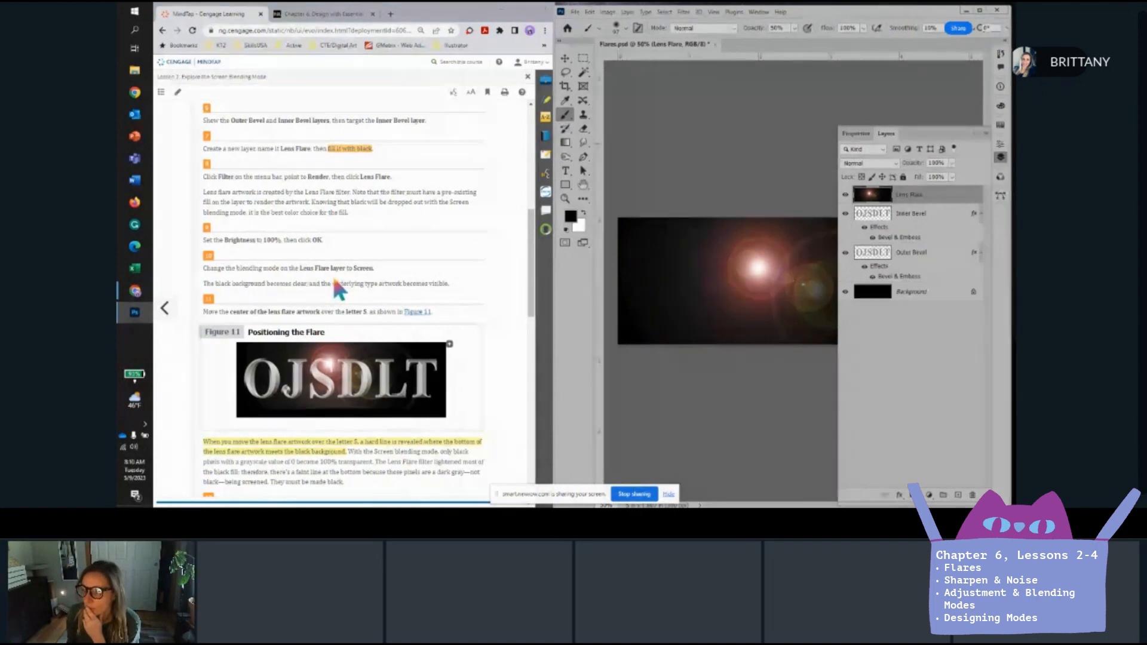
{"action": "scroll", "coordinate": [320, 289], "scroll_direction": "down", "scroll_amount": 1}
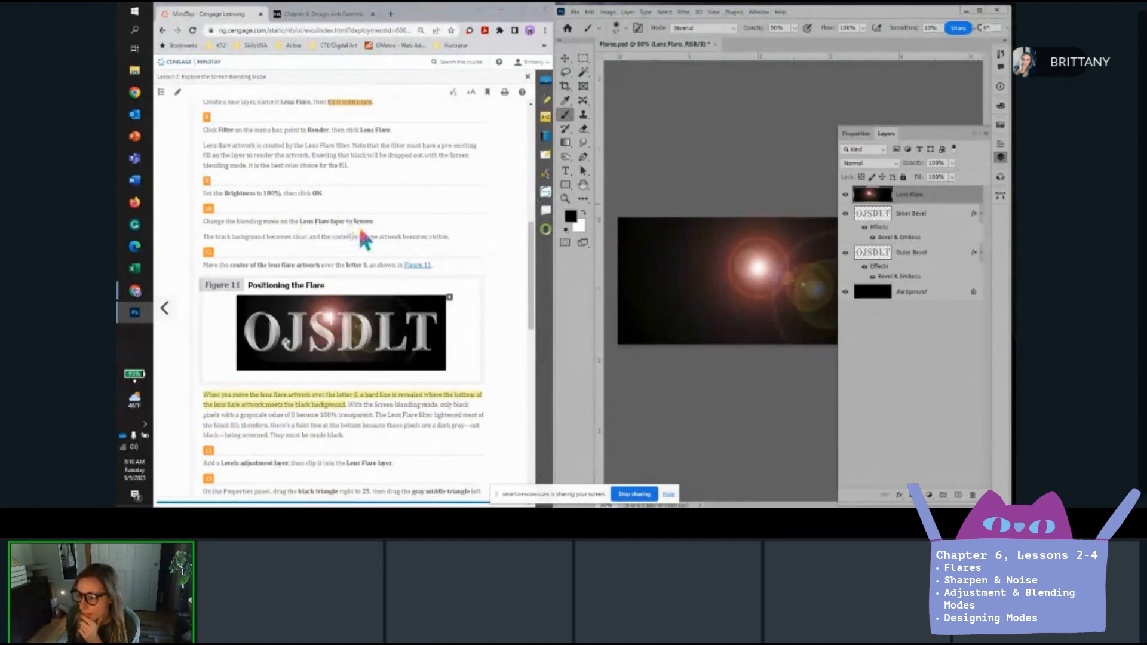
{"action": "left_click", "coordinate": [471, 95]}
{"action": "left_click", "coordinate": [491, 113]}
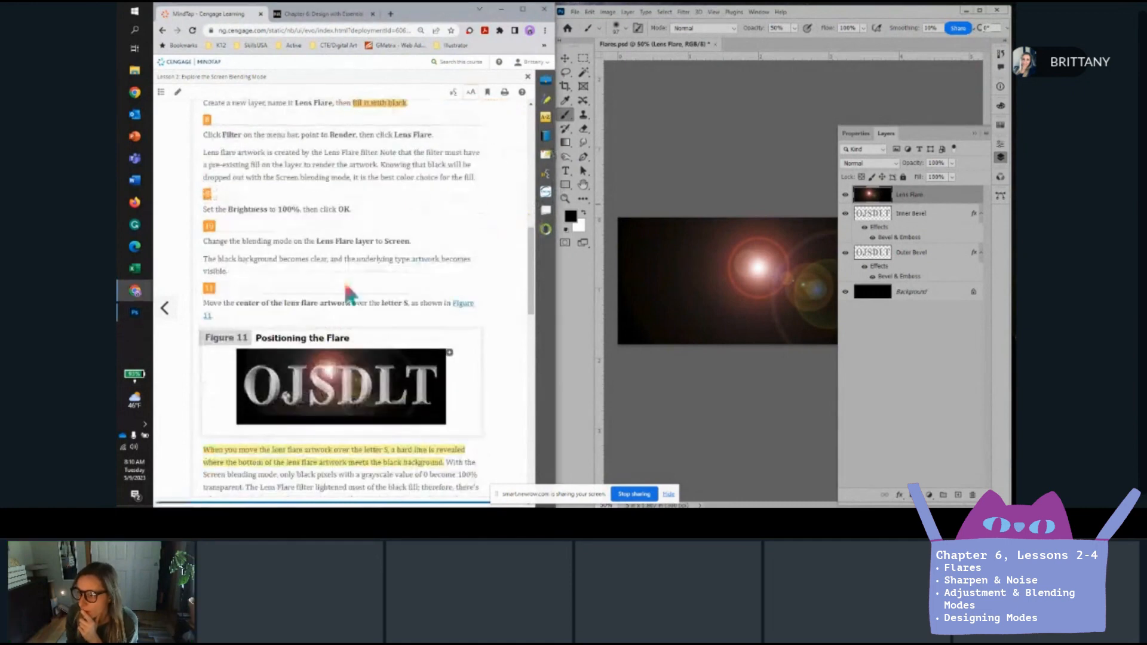
{"action": "scroll", "coordinate": [350, 292], "scroll_direction": "down", "scroll_amount": 1}
{"action": "left_click", "coordinate": [944, 200]}
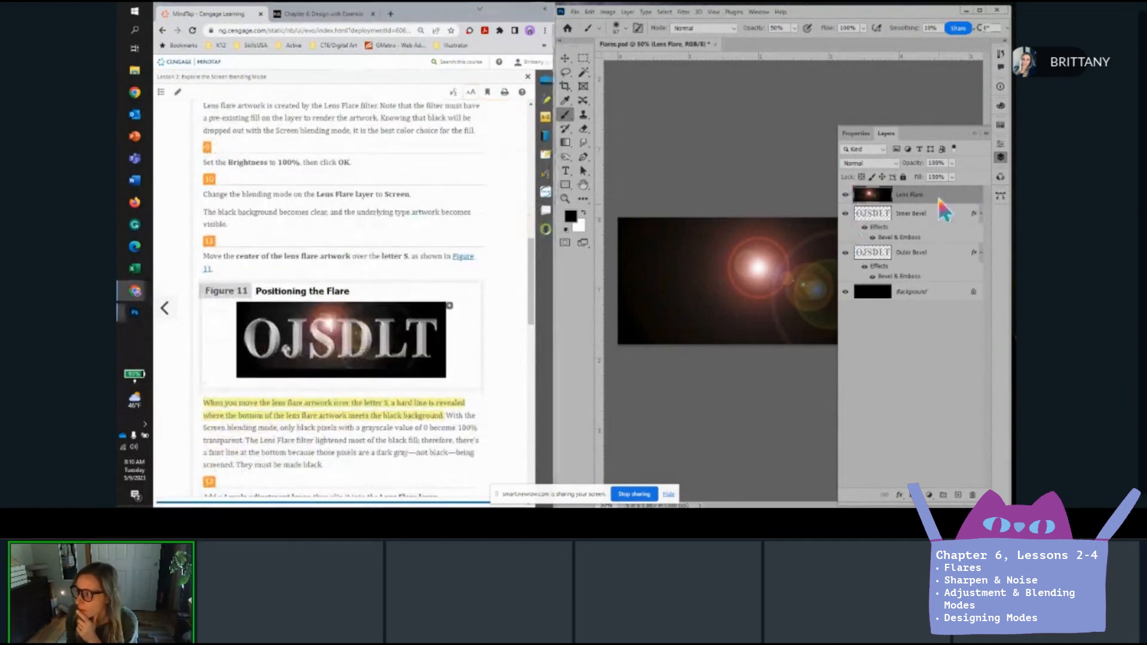
{"action": "left_click", "coordinate": [878, 164]}
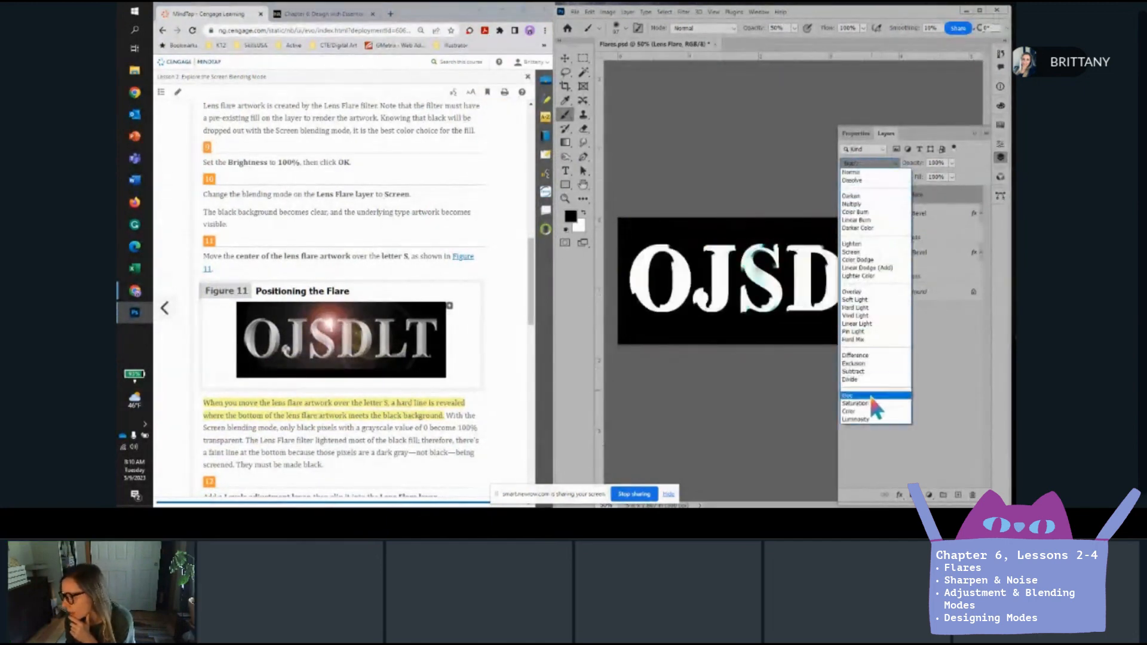
{"action": "left_click", "coordinate": [860, 254]}
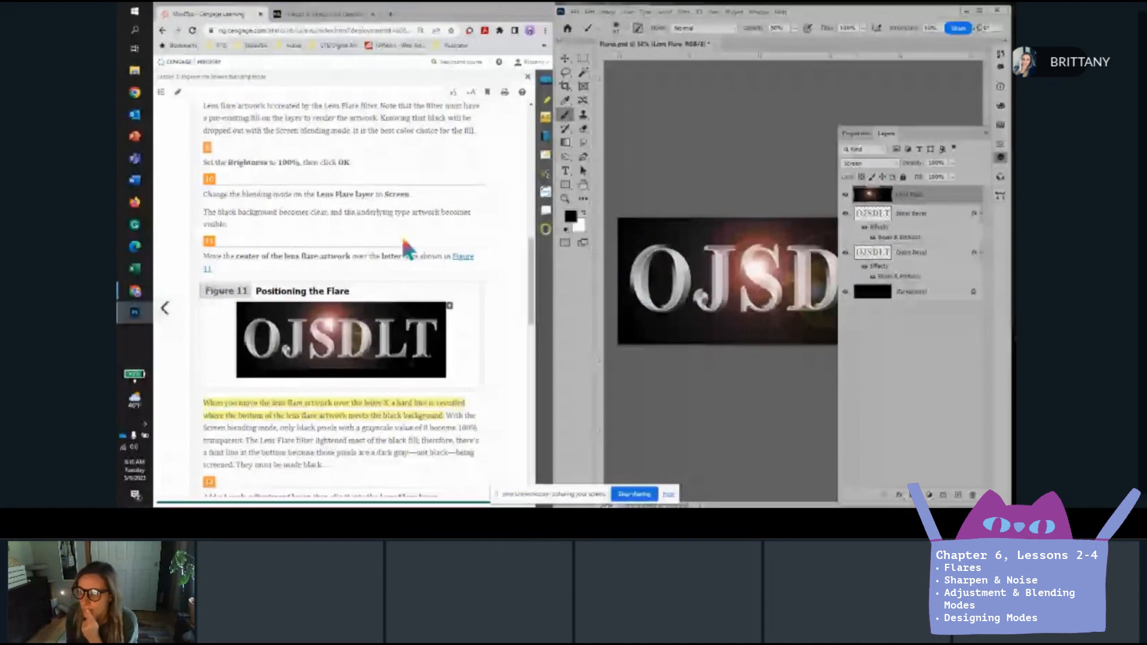
Move the Lens Flare artwork so the flare's bright center sits over the letter S, as in Figure 11.
{"action": "scroll", "coordinate": [400, 234], "scroll_direction": "down", "scroll_amount": 1}
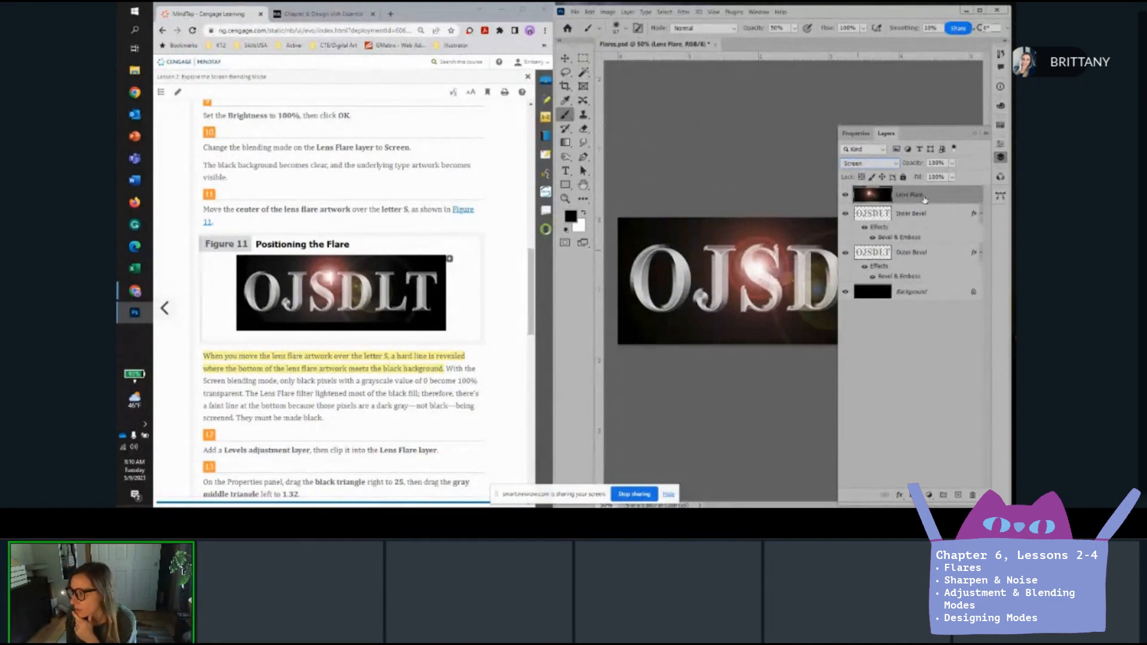
{"action": "left_click", "coordinate": [565, 58]}
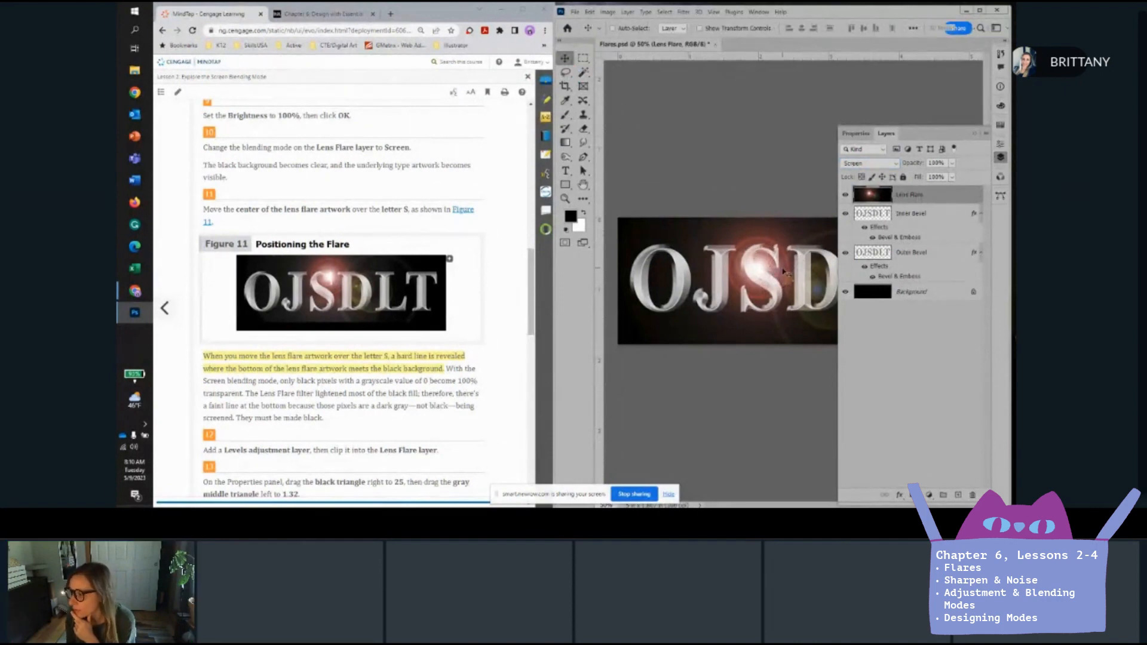
{"action": "left_click_drag", "start_coordinate": [781, 274], "coordinate": [795, 258]}
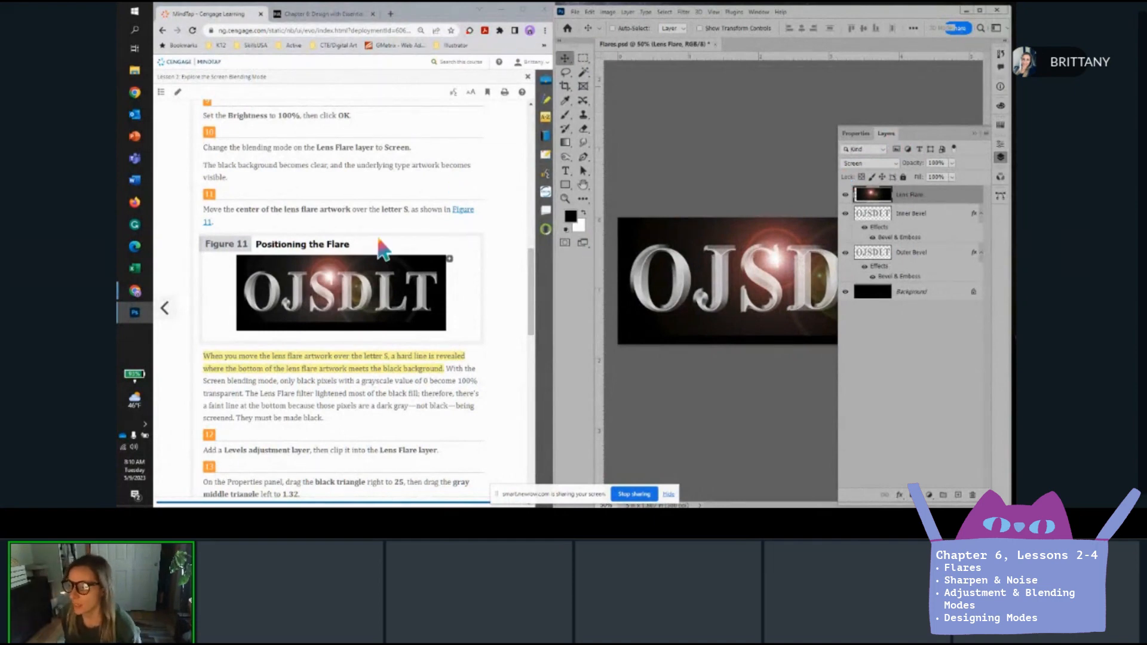
{"action": "scroll", "coordinate": [382, 247], "scroll_direction": "down", "scroll_amount": 1}
{"action": "scroll", "coordinate": [381, 241], "scroll_direction": "down", "scroll_amount": 3}
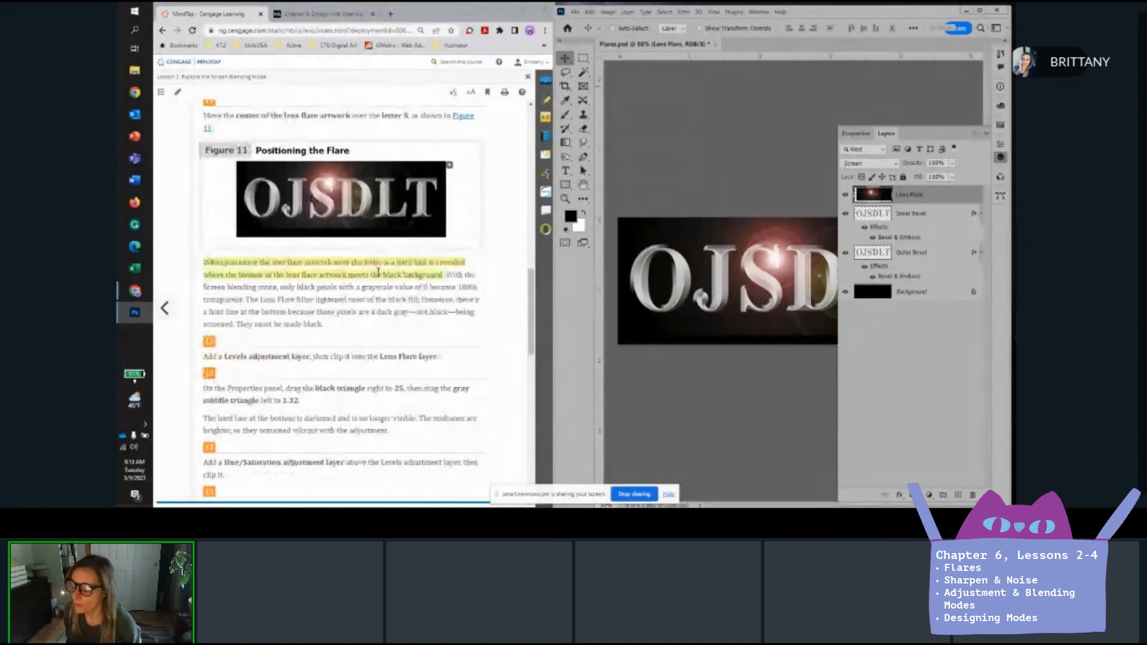
{"action": "left_click", "coordinate": [975, 133]}
{"action": "scroll", "coordinate": [741, 344], "scroll_direction": "up", "scroll_amount": 2}
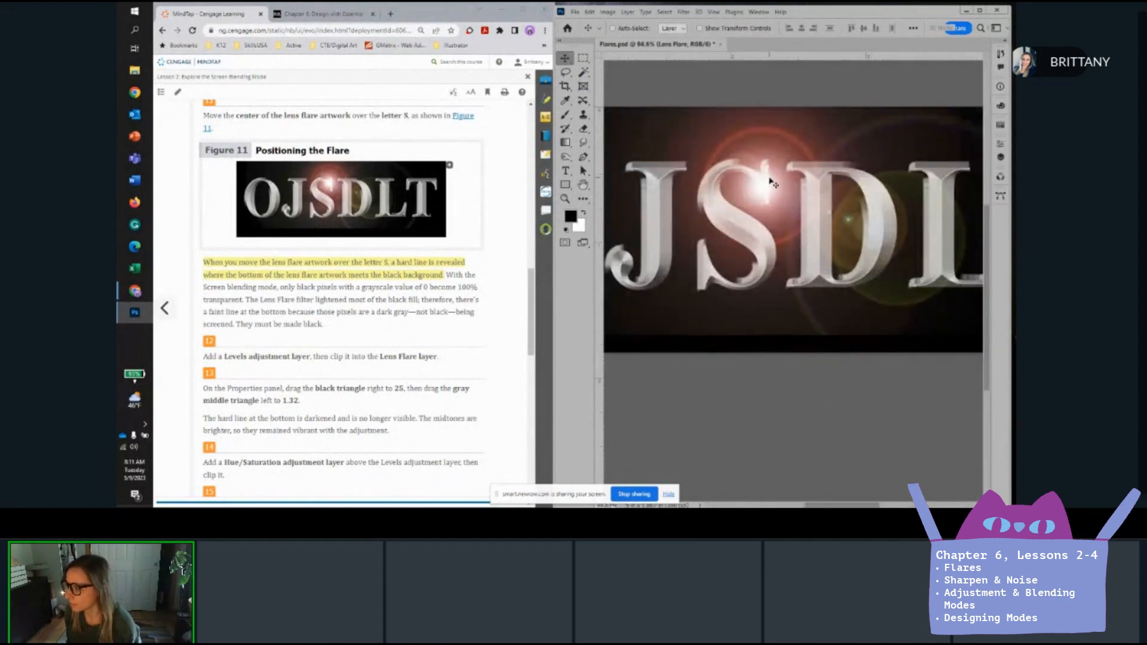
{"action": "mouse_move", "coordinate": [771, 182]}
{"action": "left_mouse_down"}
{"action": "mouse_move", "coordinate": [774, 162]}
{"action": "mouse_move", "coordinate": [776, 202]}
{"action": "mouse_move", "coordinate": [705, 137]}
{"action": "mouse_move", "coordinate": [797, 174]}
{"action": "mouse_move", "coordinate": [763, 190]}
{"action": "mouse_move", "coordinate": [777, 178]}
{"action": "left_mouse_up"}
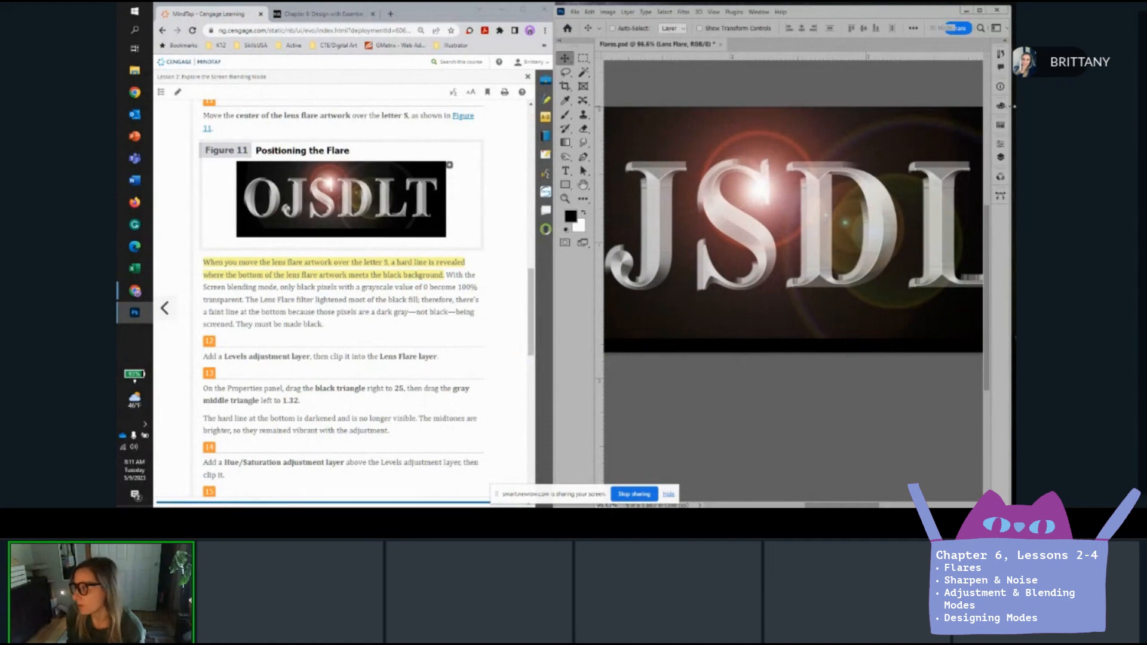
Add a Levels adjustment layer above the Lens Flare layer and clip it to that layer.
{"action": "left_click", "coordinate": [1001, 159]}
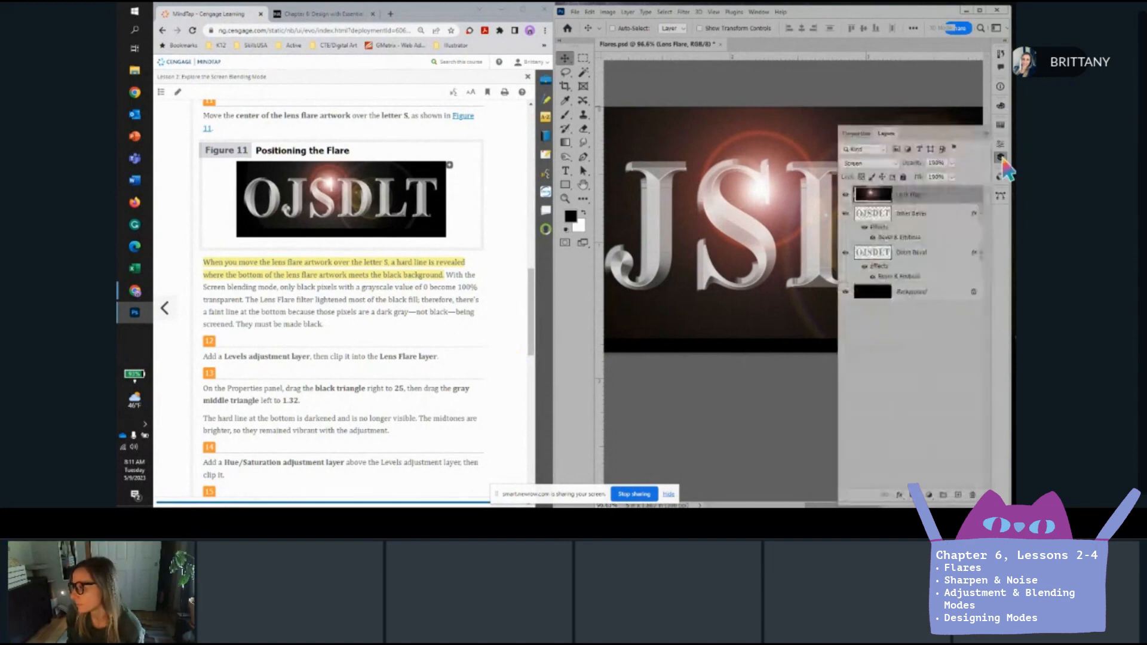
{"action": "left_click", "coordinate": [929, 495]}
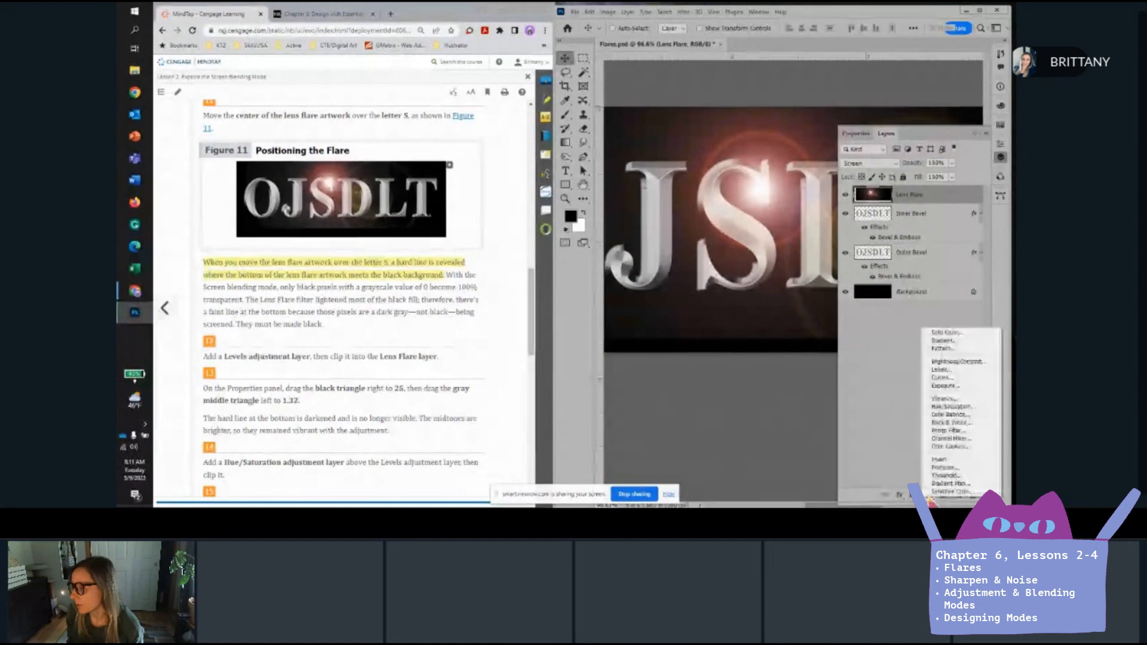
{"action": "left_click", "coordinate": [947, 370]}
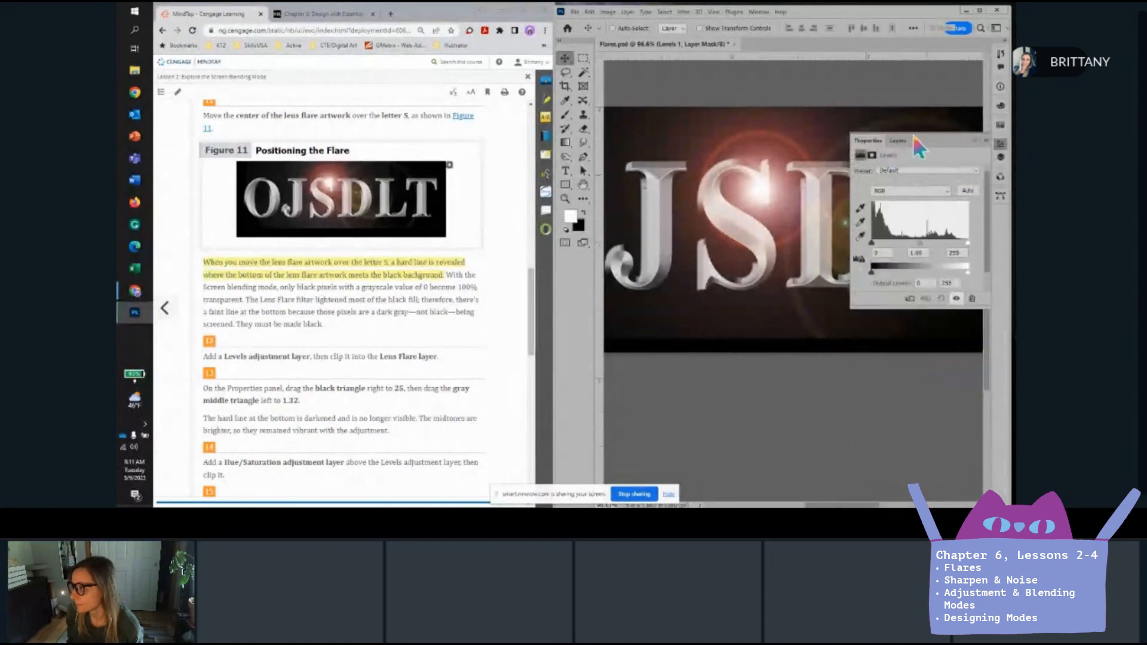
{"action": "left_click", "coordinate": [899, 141]}
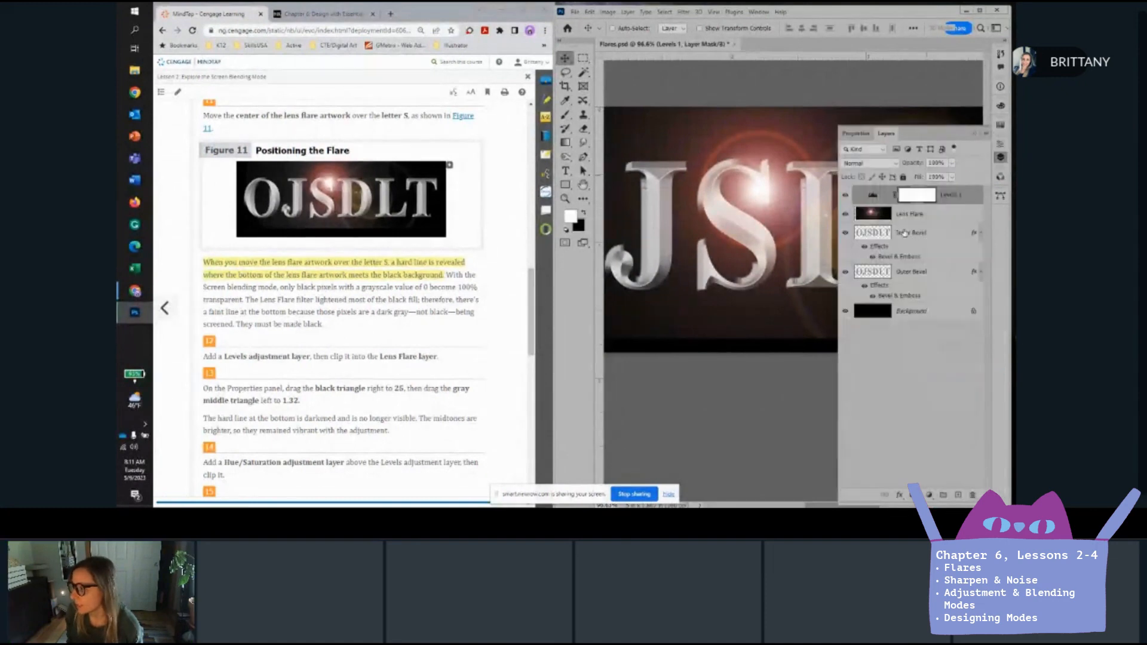
{"action": "left_click", "coordinate": [883, 203], "text": "alt"}
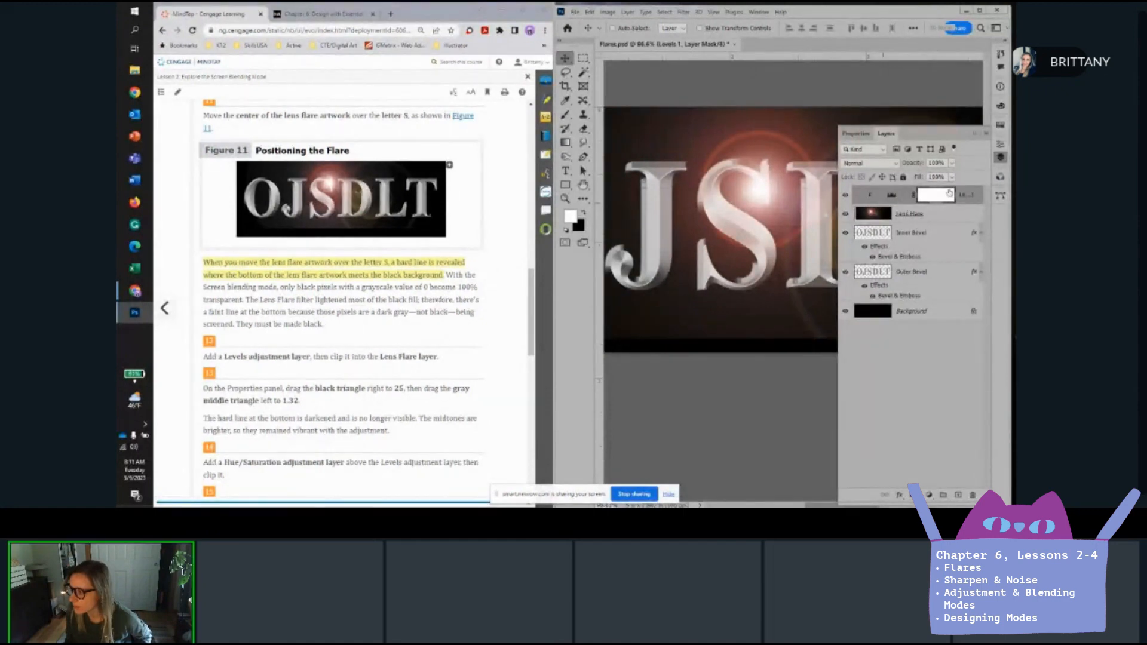
Set the Levels adjustment's black input level to 25 and its midtone level to 1.32.
{"action": "left_click", "coordinate": [865, 134]}
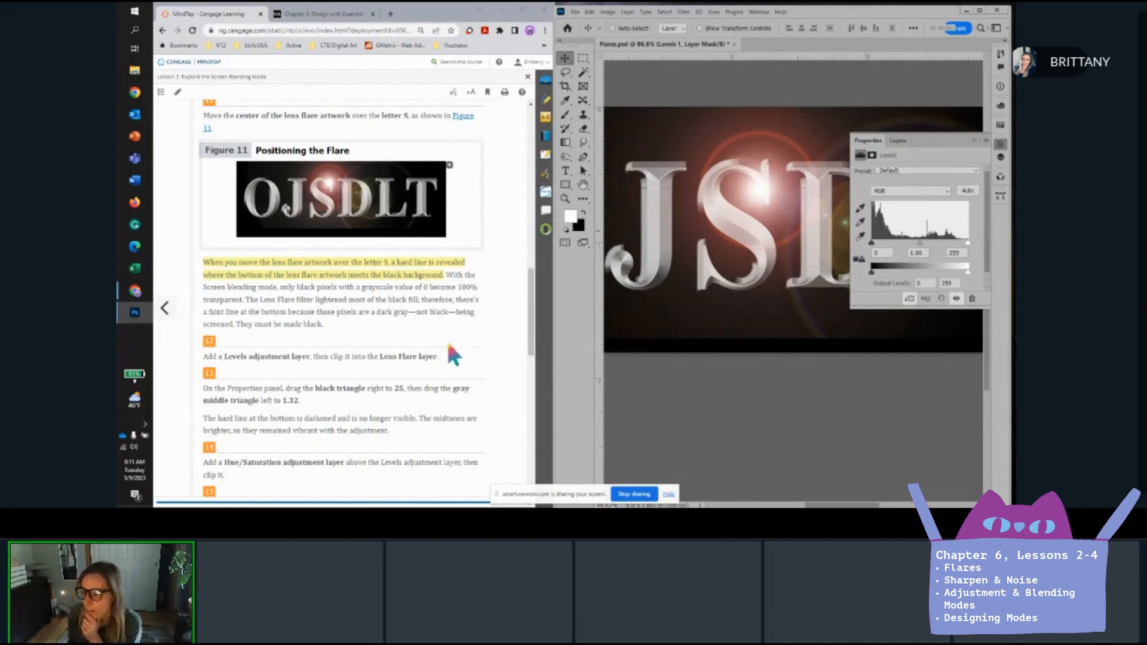
{"action": "scroll", "coordinate": [435, 365], "scroll_direction": "down", "scroll_amount": 2}
{"action": "scroll", "coordinate": [362, 361], "scroll_direction": "down", "scroll_amount": 1}
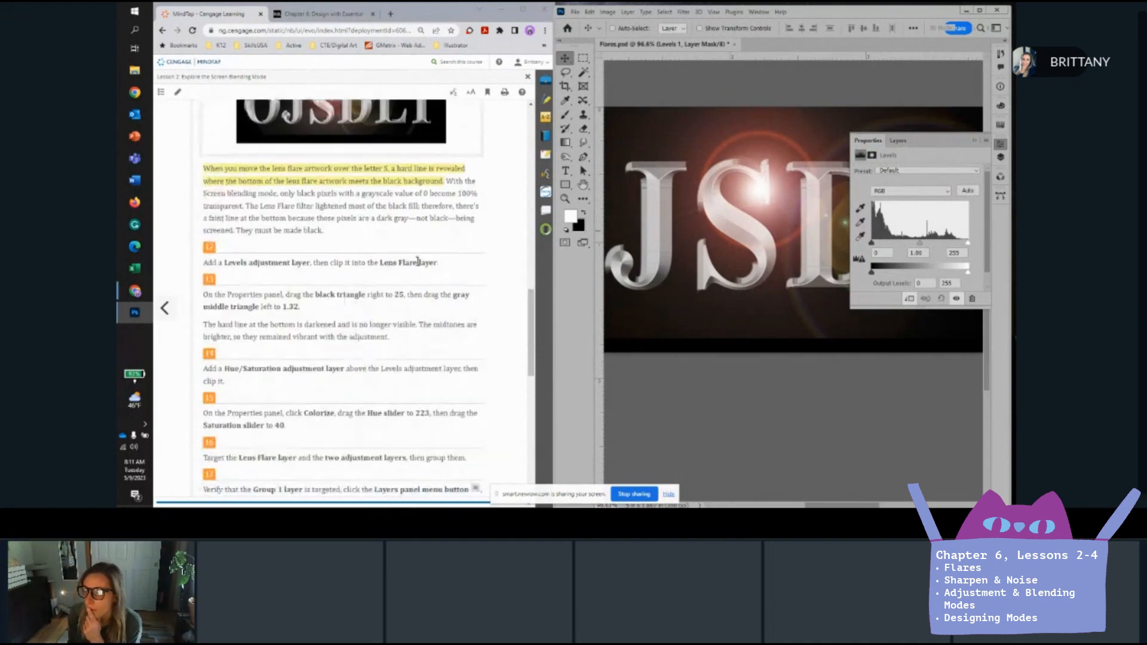
{"action": "scroll", "coordinate": [374, 299], "scroll_direction": "down", "scroll_amount": 3}
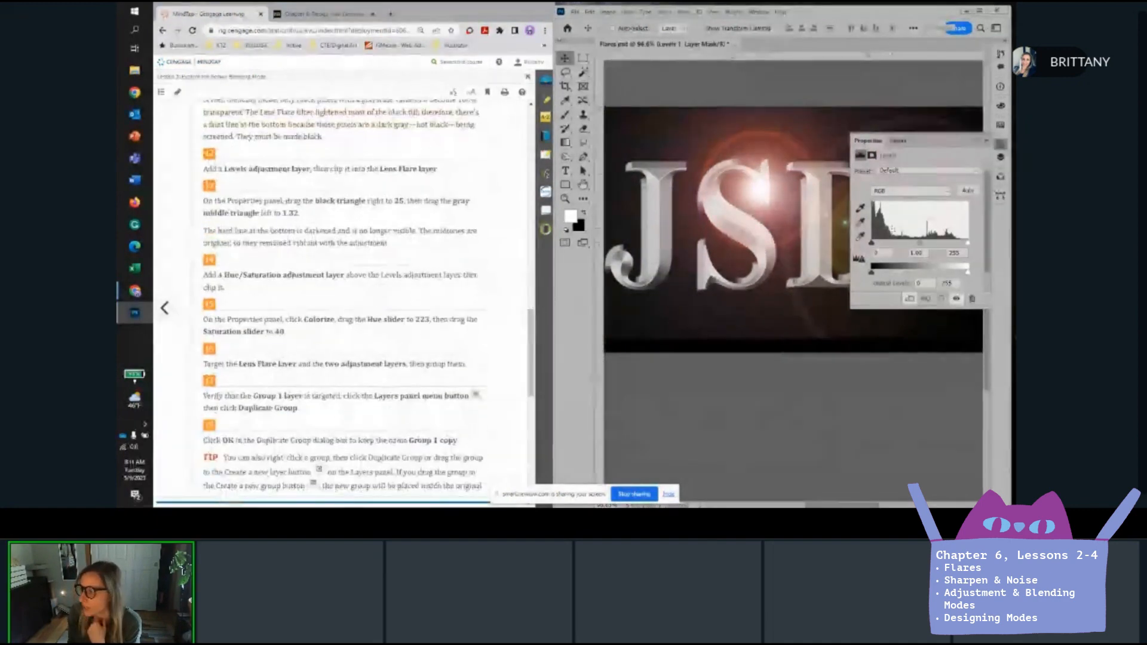
{"action": "left_click", "coordinate": [877, 253]}
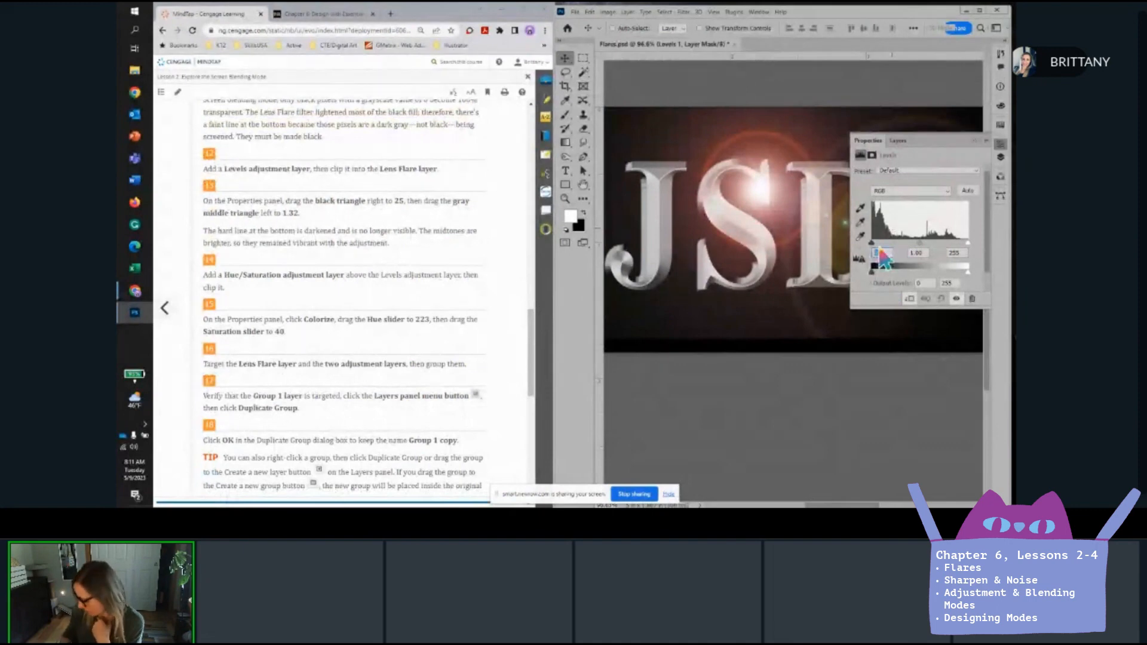
{"action": "type", "text": "25"}
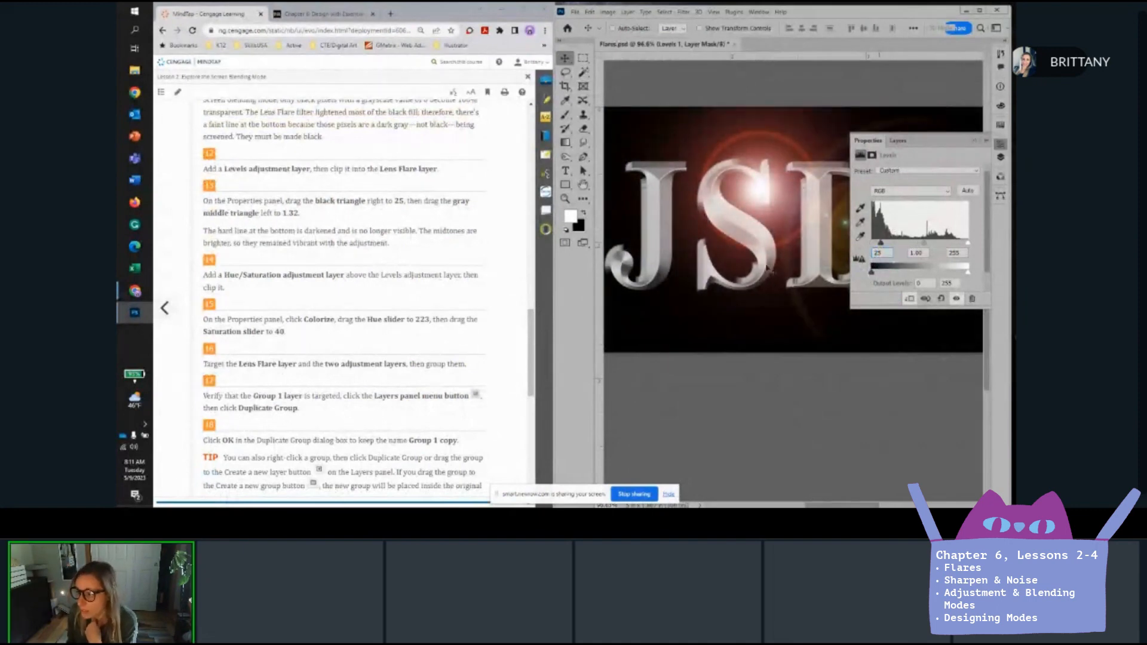
{"action": "left_click", "coordinate": [925, 254]}
{"action": "key", "text": "BackSpace"}
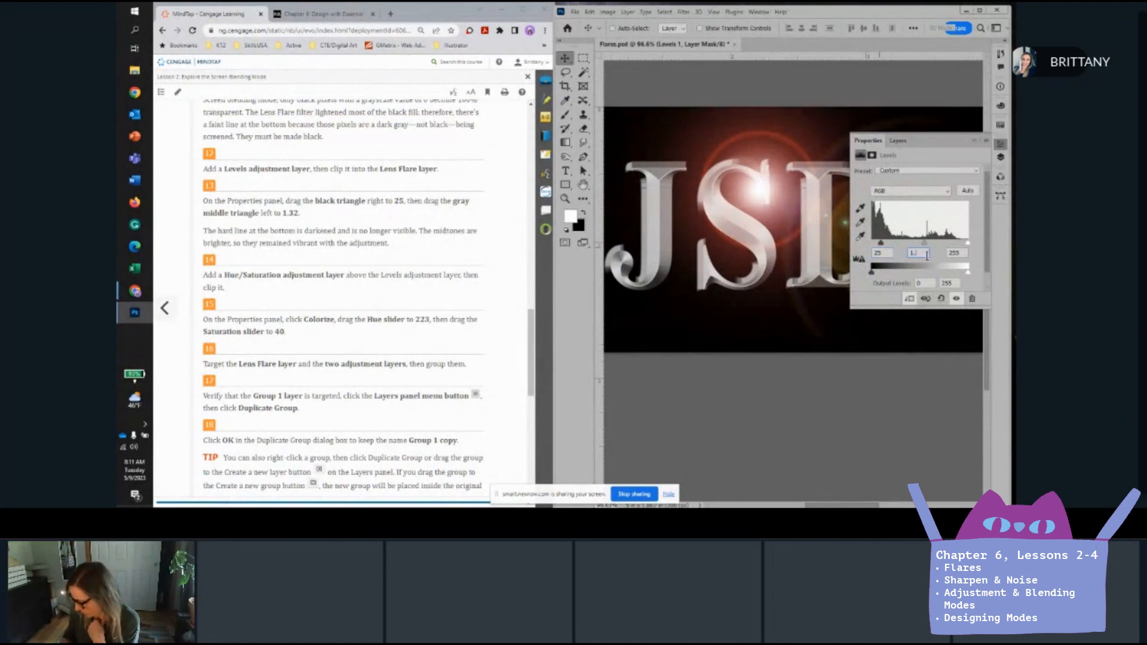
{"action": "type", "text": "32"}
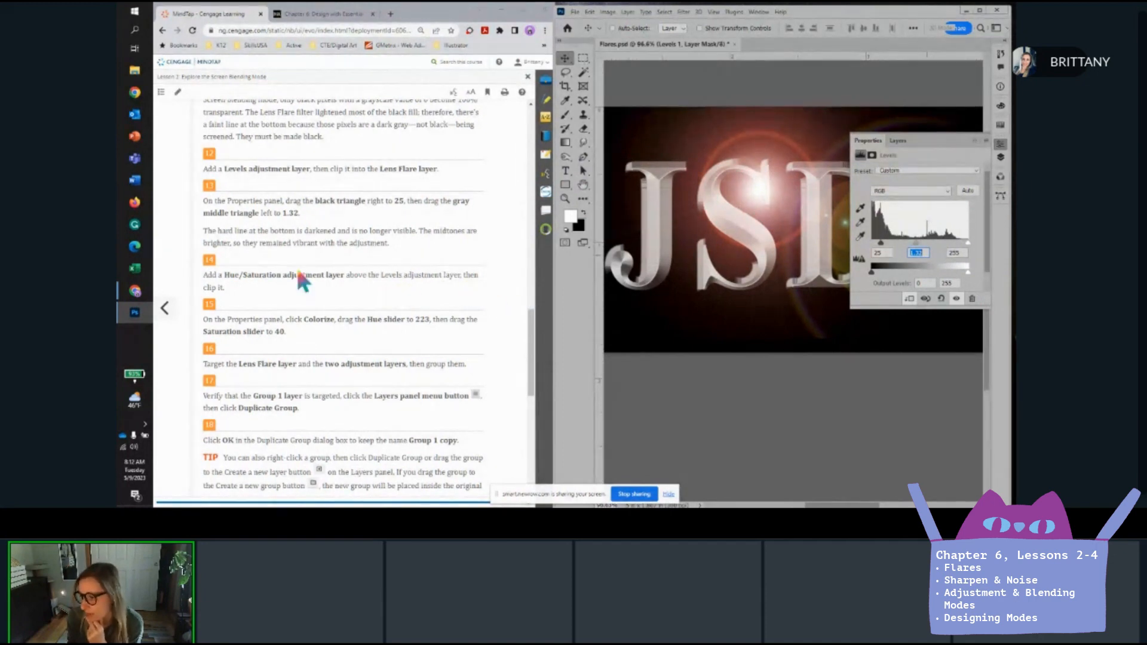
Add a Hue/Saturation adjustment layer above the Levels adjustment and clip it to the Lens Flare layer.
{"action": "left_click", "coordinate": [900, 140]}
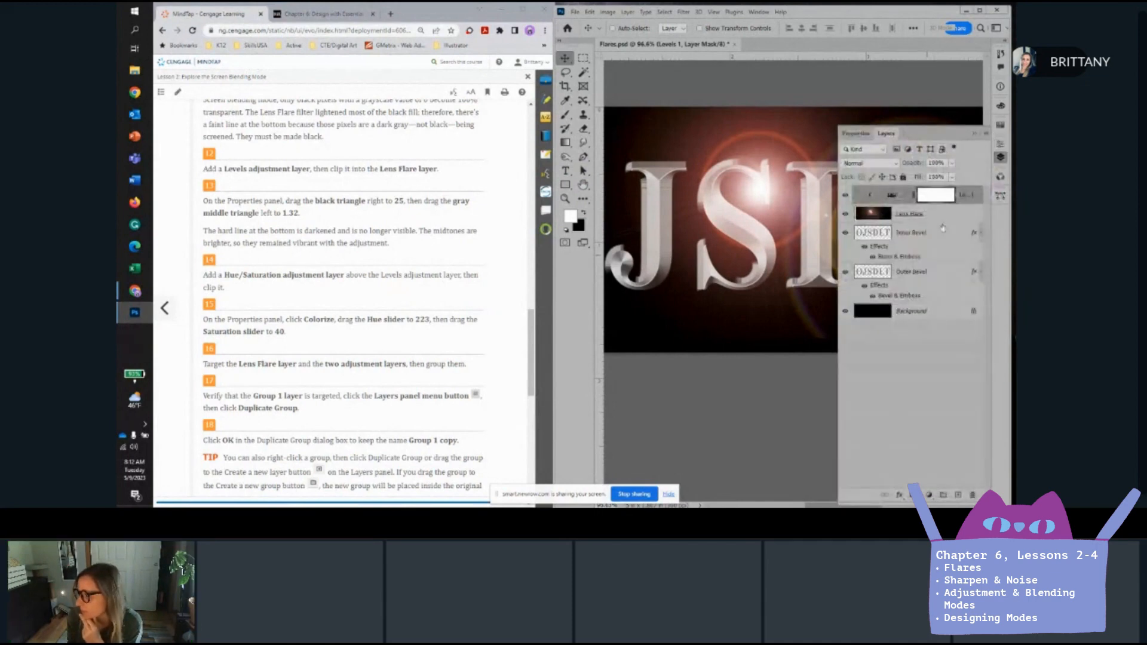
{"action": "left_click", "coordinate": [929, 495]}
{"action": "left_click", "coordinate": [959, 406]}
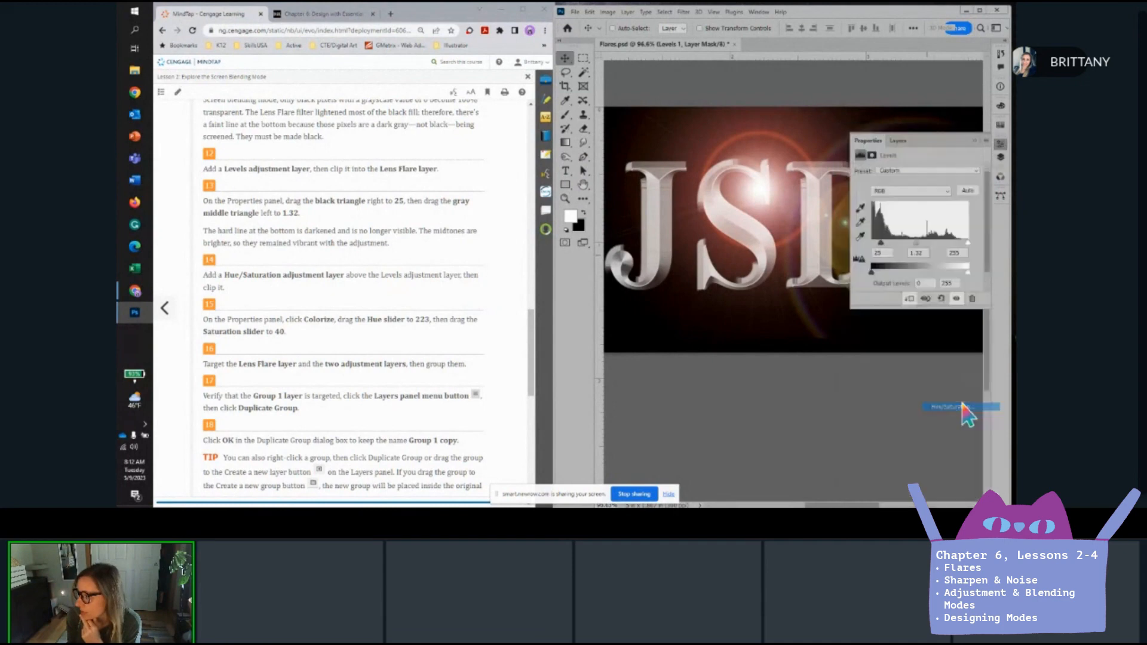
{"action": "left_click", "coordinate": [899, 140]}
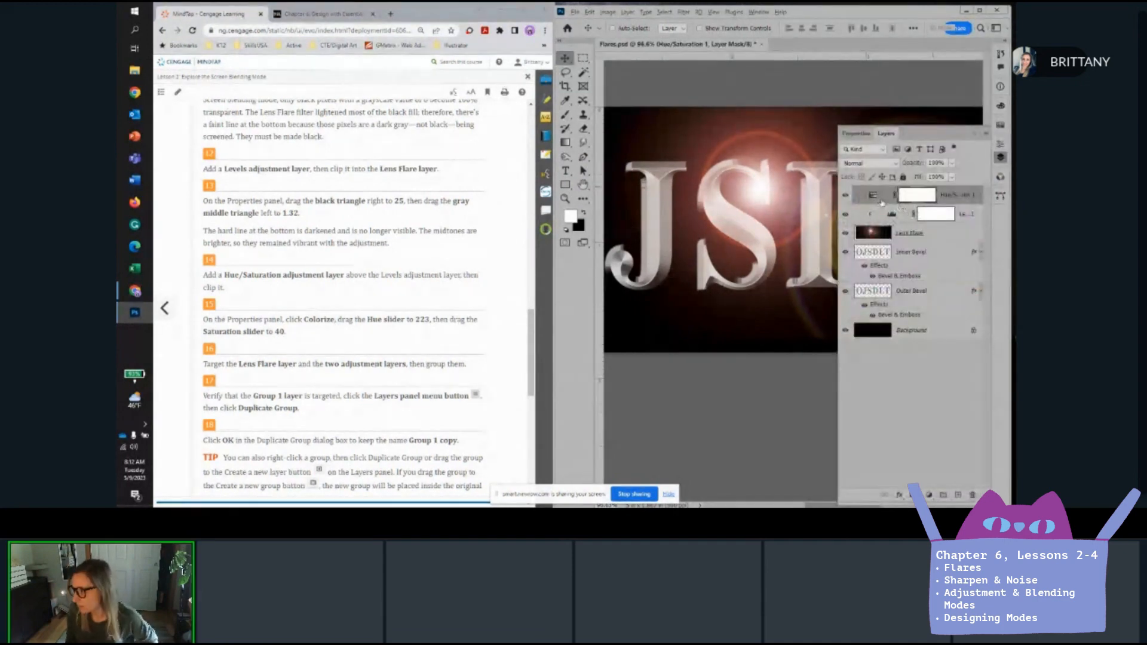
{"action": "left_click", "coordinate": [883, 203], "text": "alt"}
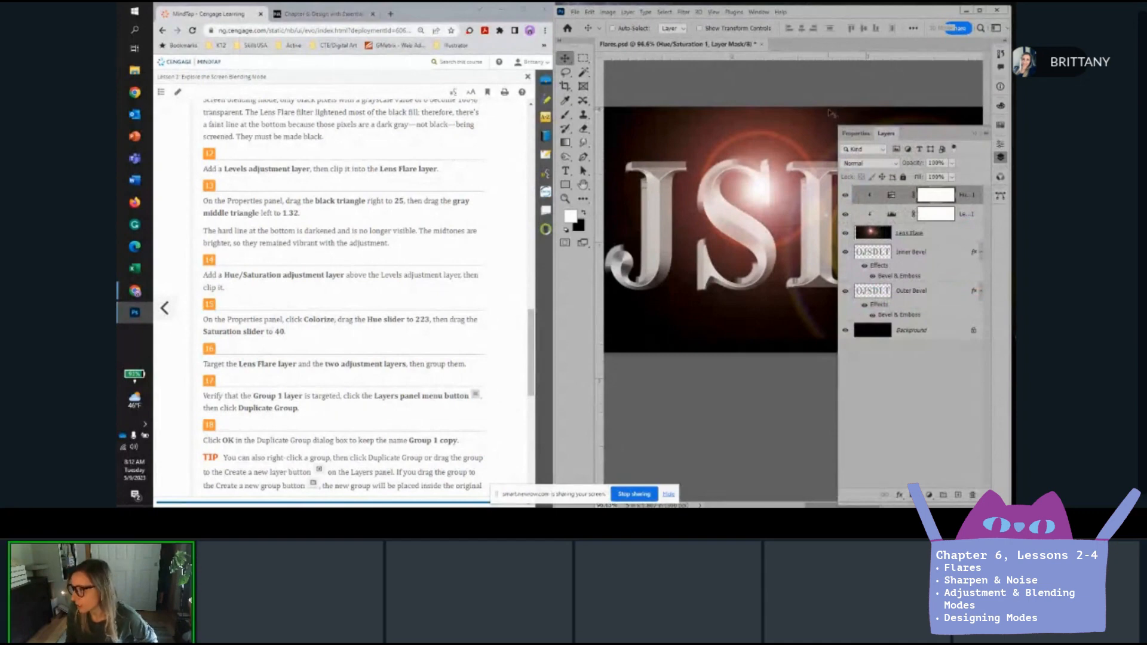
Turn on Colorize for the Hue/Saturation adjustment, with Hue set to 223 and Saturation to 40.
{"action": "left_click", "coordinate": [855, 133]}
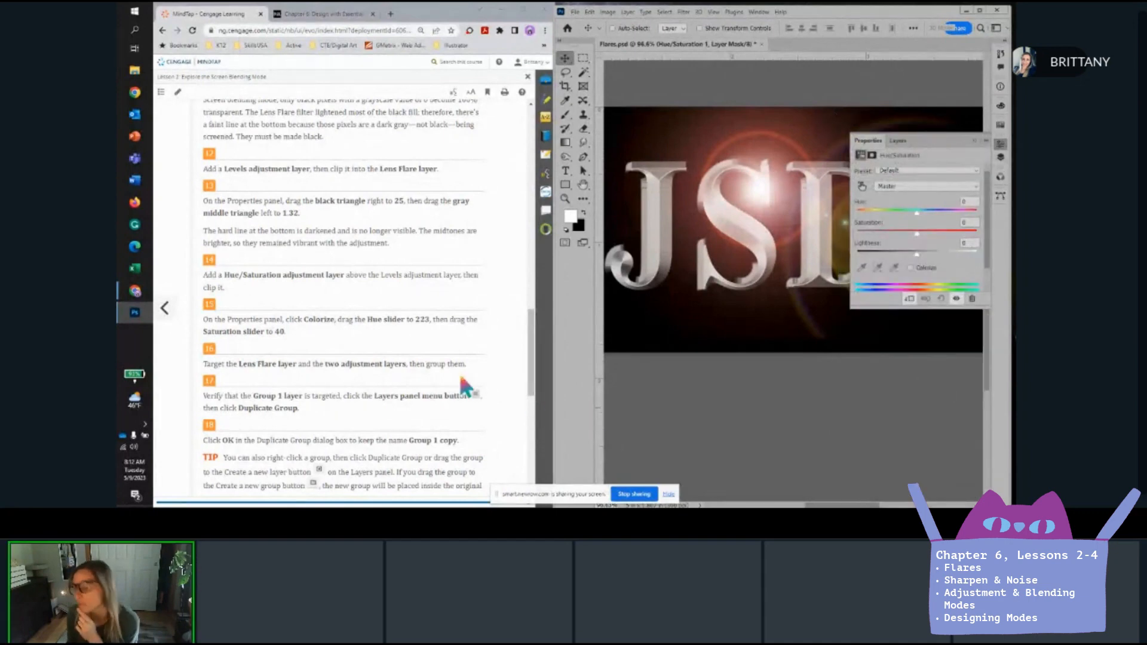
{"action": "scroll", "coordinate": [351, 320], "scroll_direction": "down", "scroll_amount": 1}
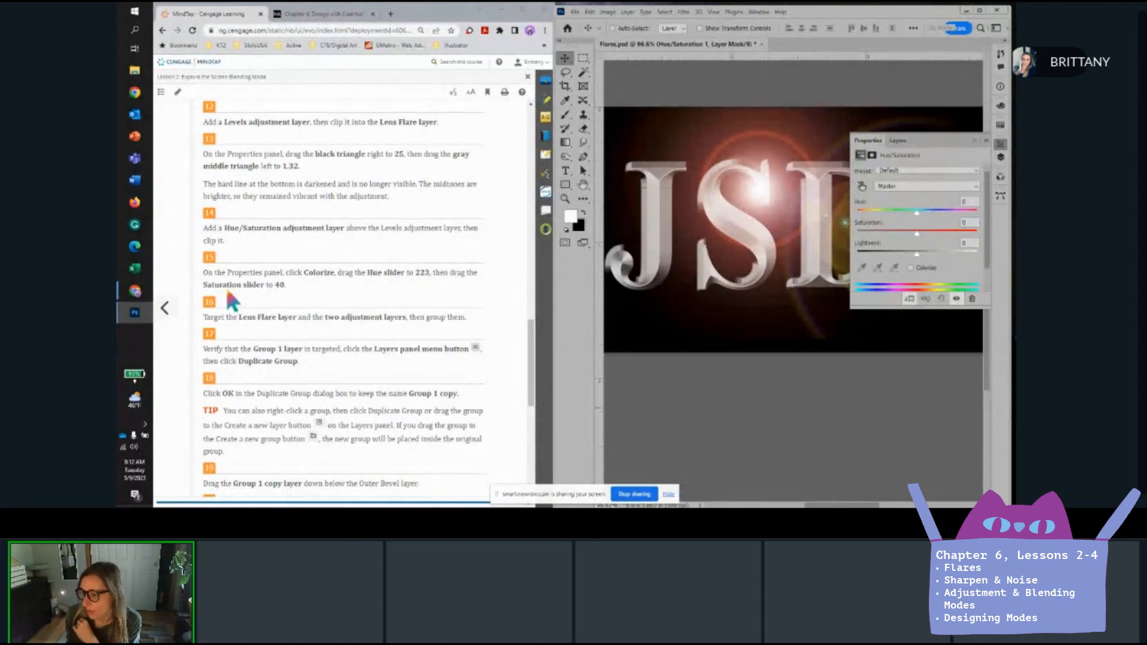
{"action": "left_click", "coordinate": [910, 267]}
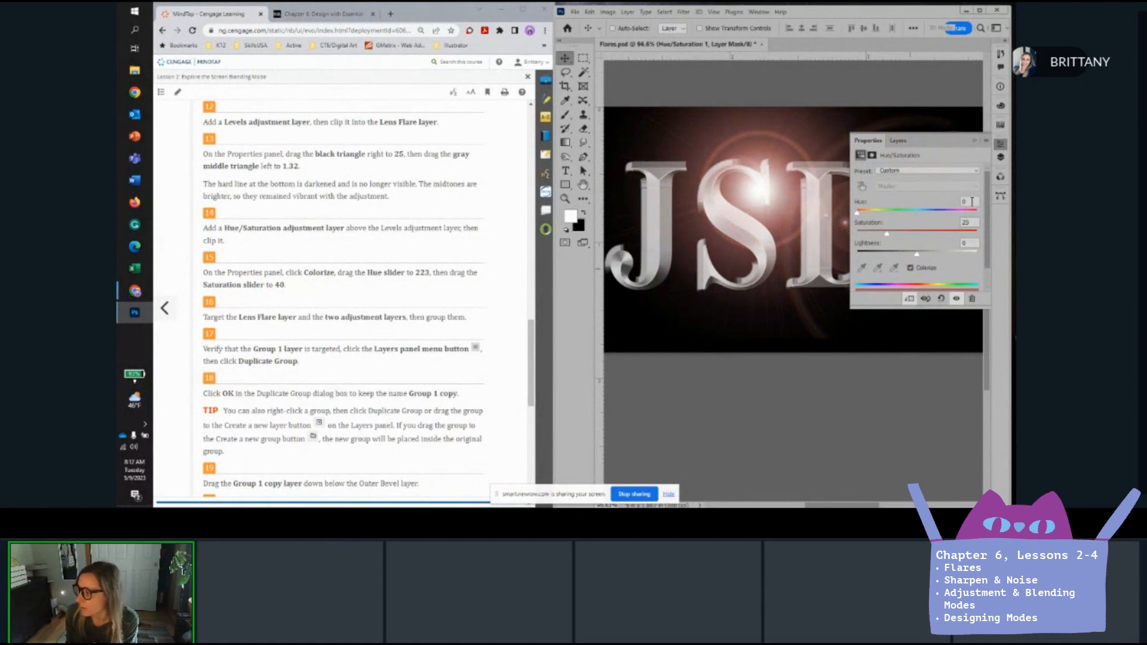
{"action": "left_click_drag", "start_coordinate": [972, 202], "coordinate": [951, 209]}
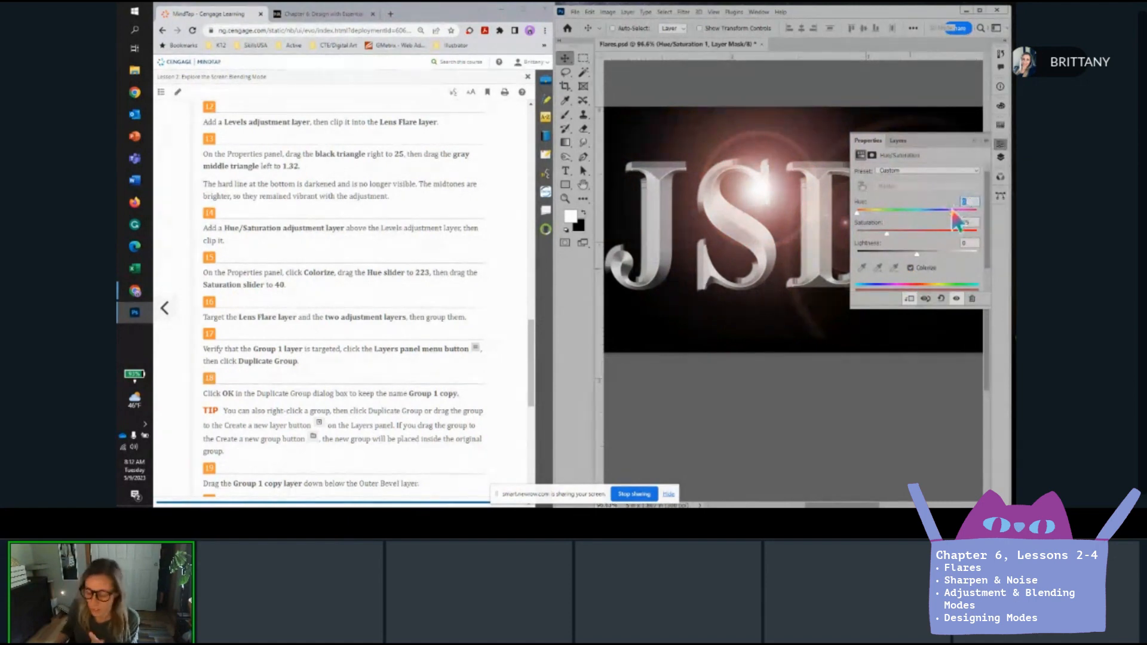
{"action": "type", "text": "223"}
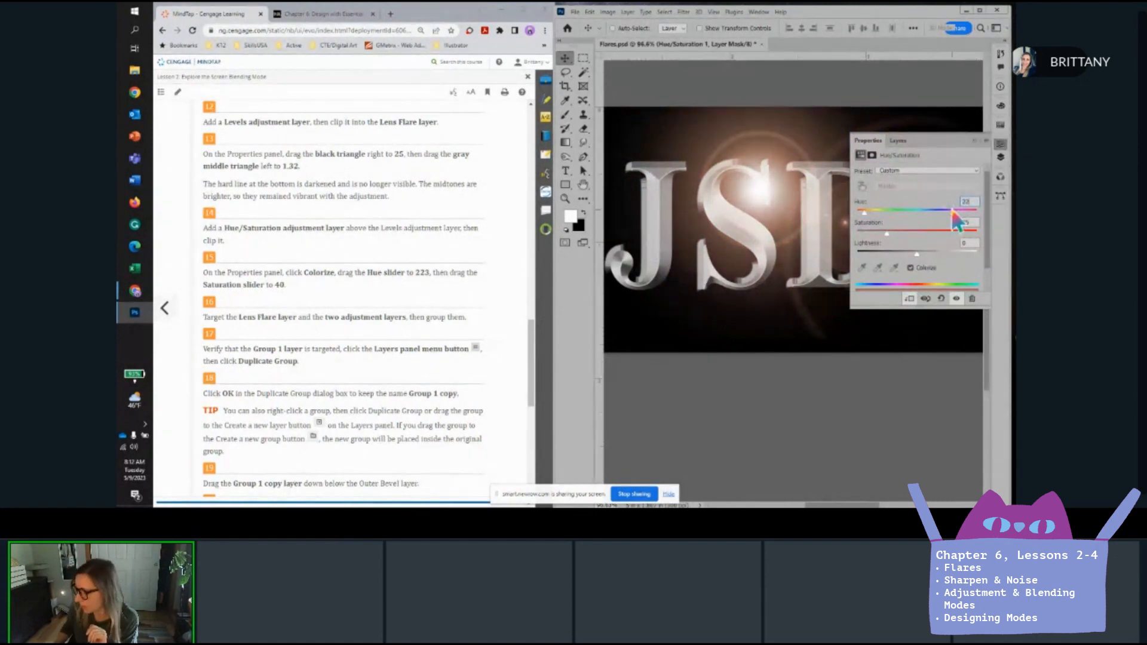
{"action": "left_click", "coordinate": [911, 268]}
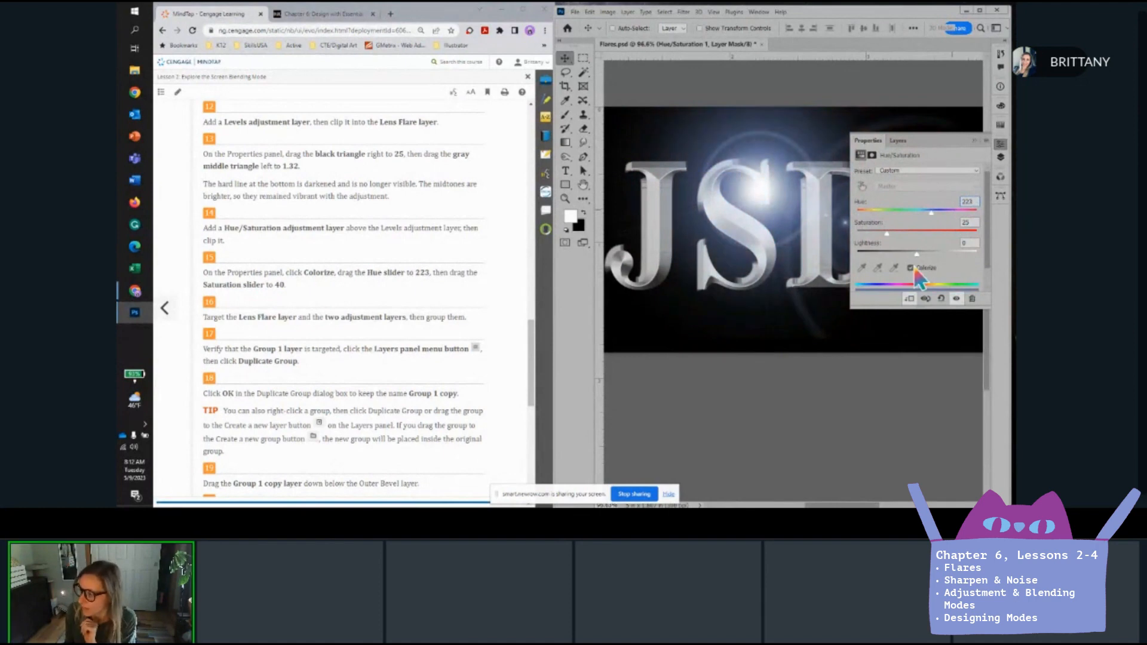
{"action": "left_click", "coordinate": [972, 223]}
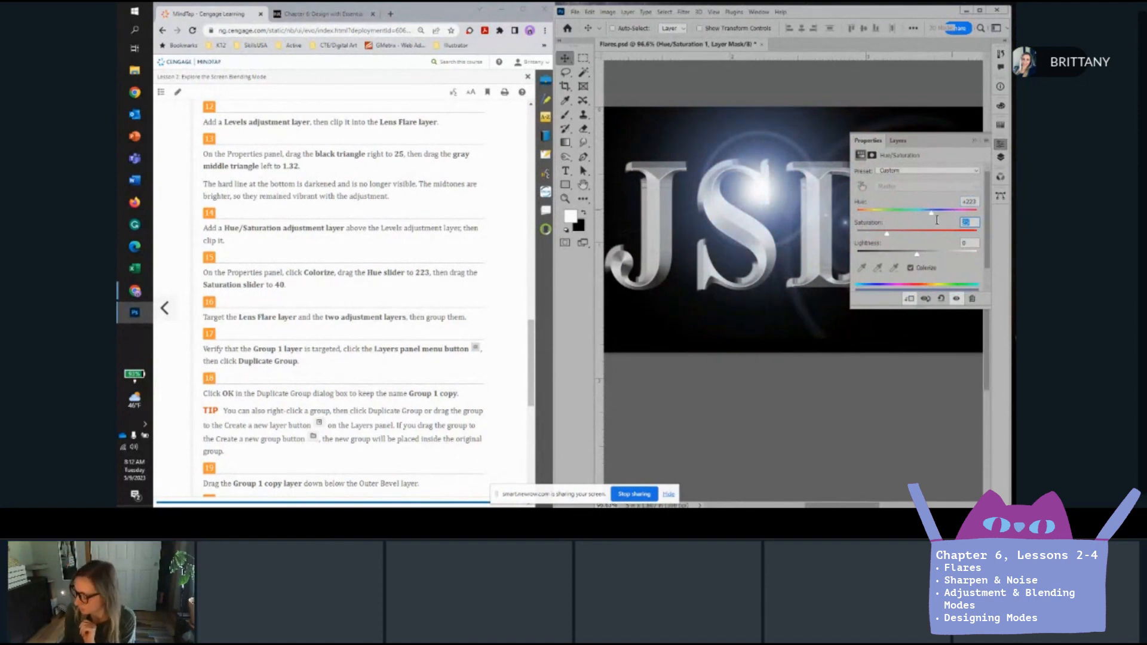
{"action": "type", "text": "40"}
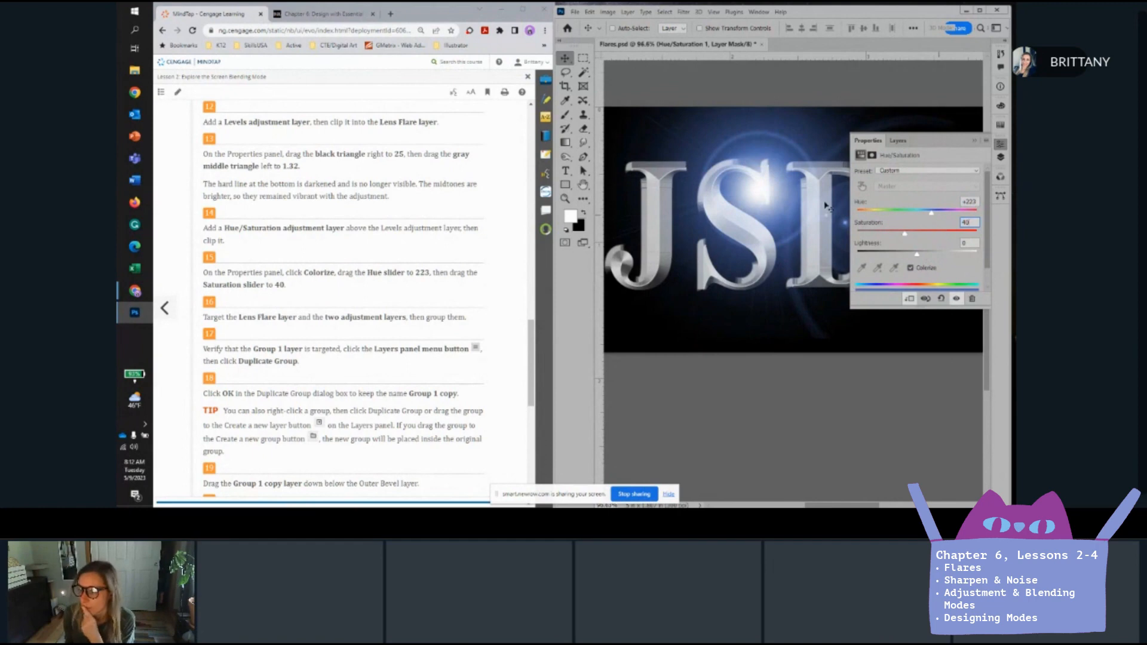
Group the Lens Flare layer together with its Levels and Hue/Saturation adjustment layers.
{"action": "scroll", "coordinate": [370, 308], "scroll_direction": "down", "scroll_amount": 1}
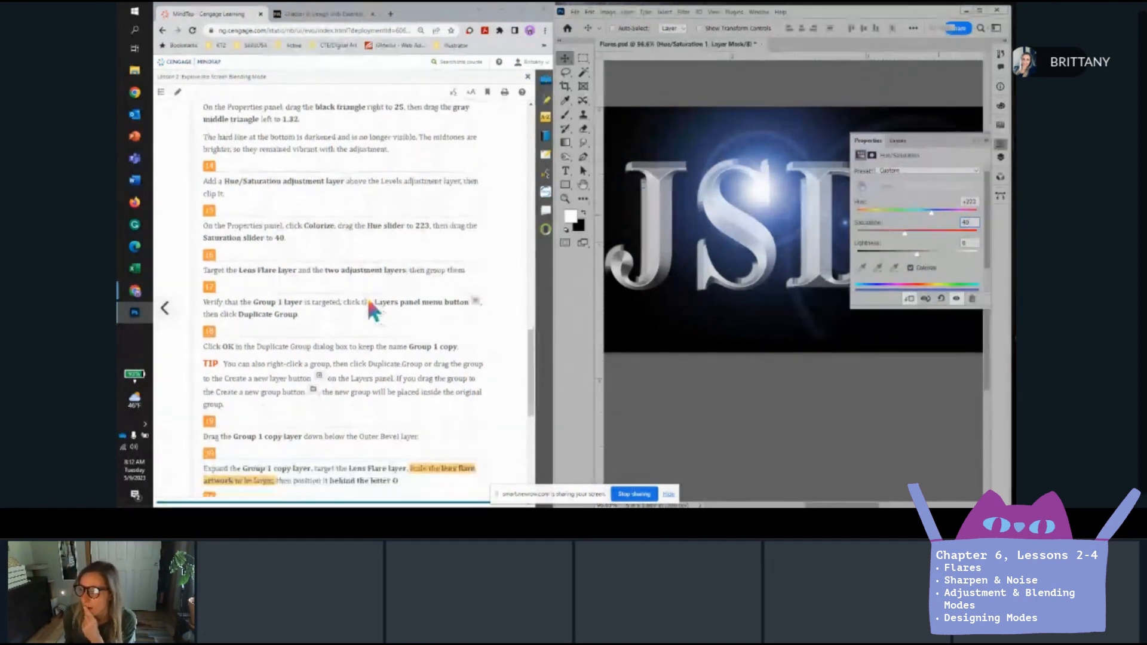
{"action": "left_click", "coordinate": [898, 140]}
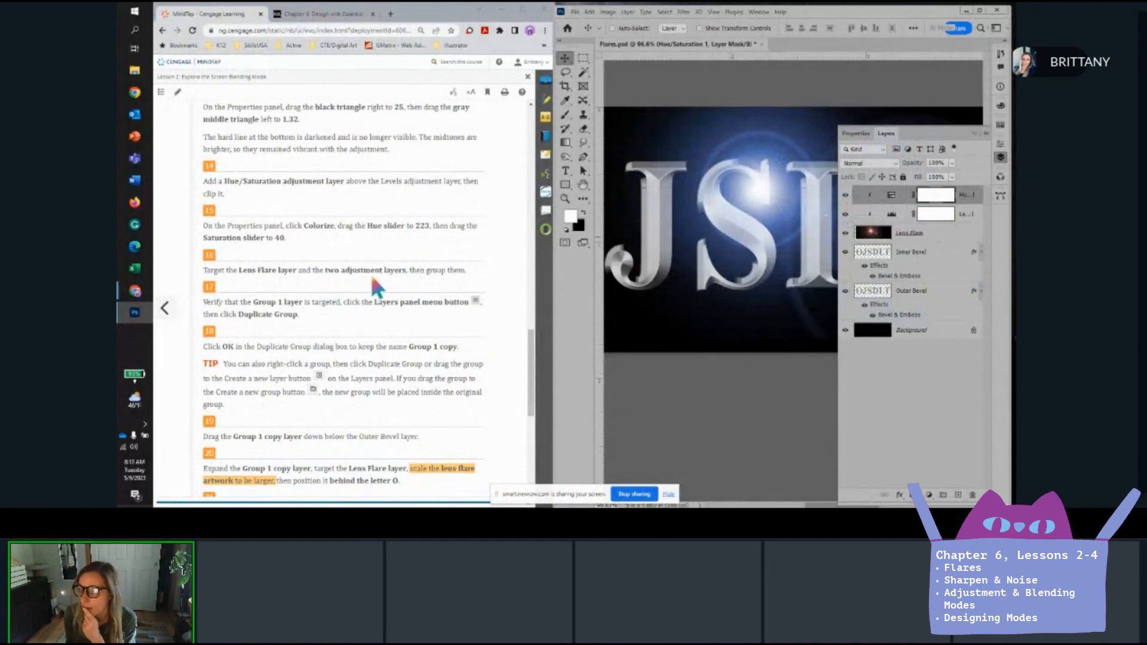
{"action": "left_click", "coordinate": [899, 216], "text": "shift"}
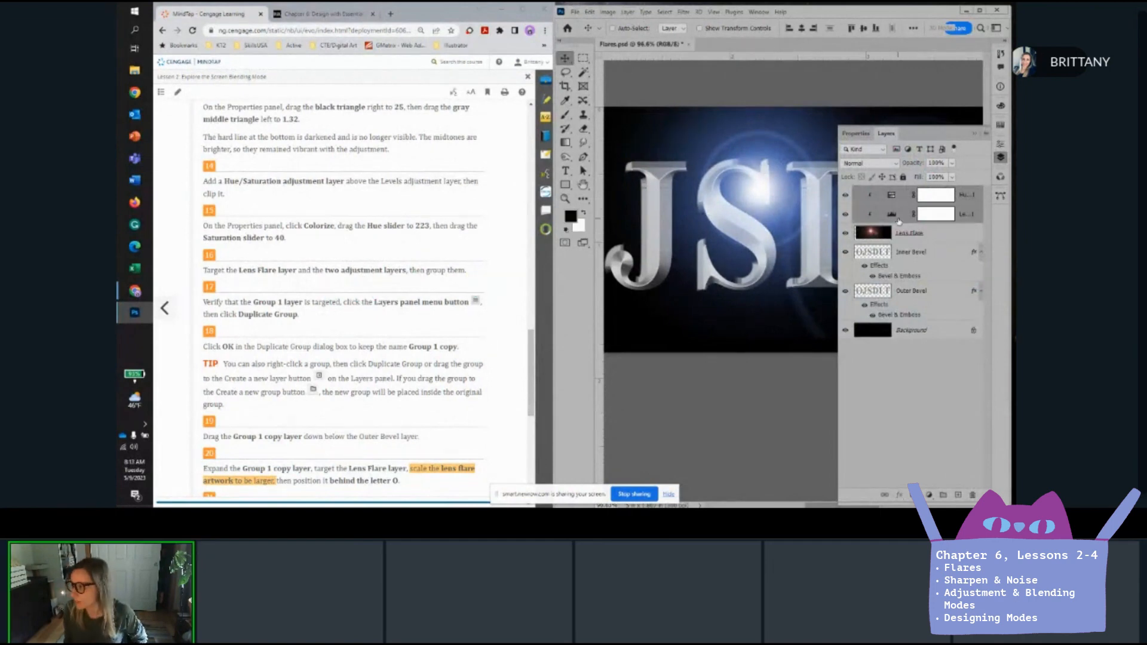
{"action": "left_click", "coordinate": [899, 233], "text": "shift"}
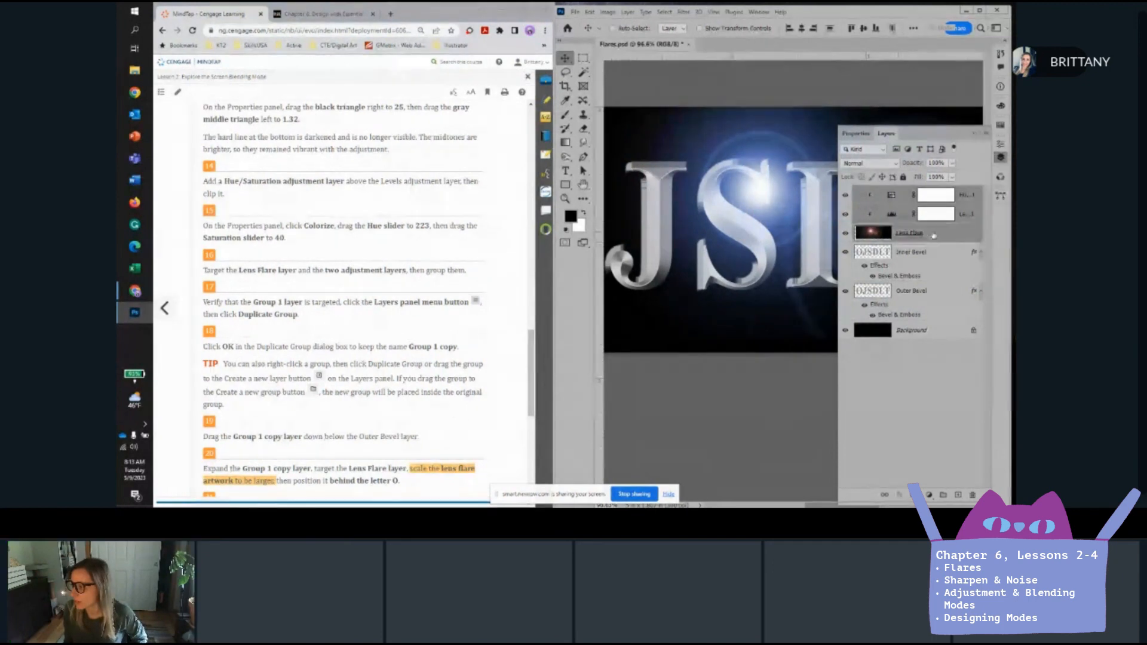
{"action": "left_click", "coordinate": [943, 496]}
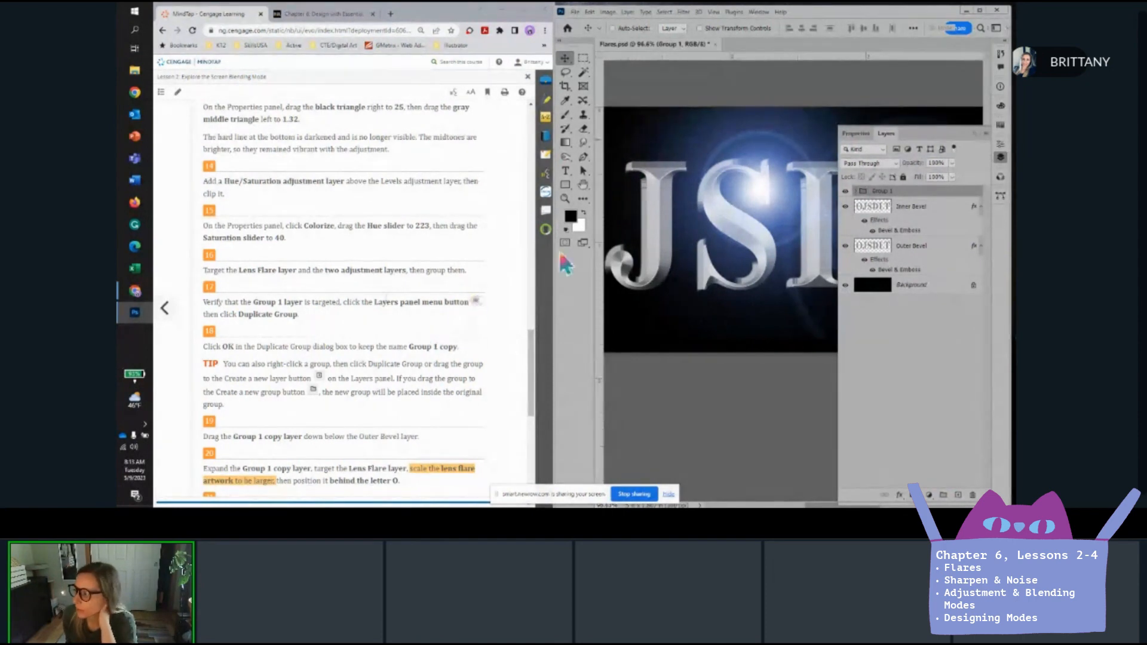
Duplicate Group 1 within Flares.psd, keeping the name Group 1 copy.
{"action": "left_click", "coordinate": [985, 135]}
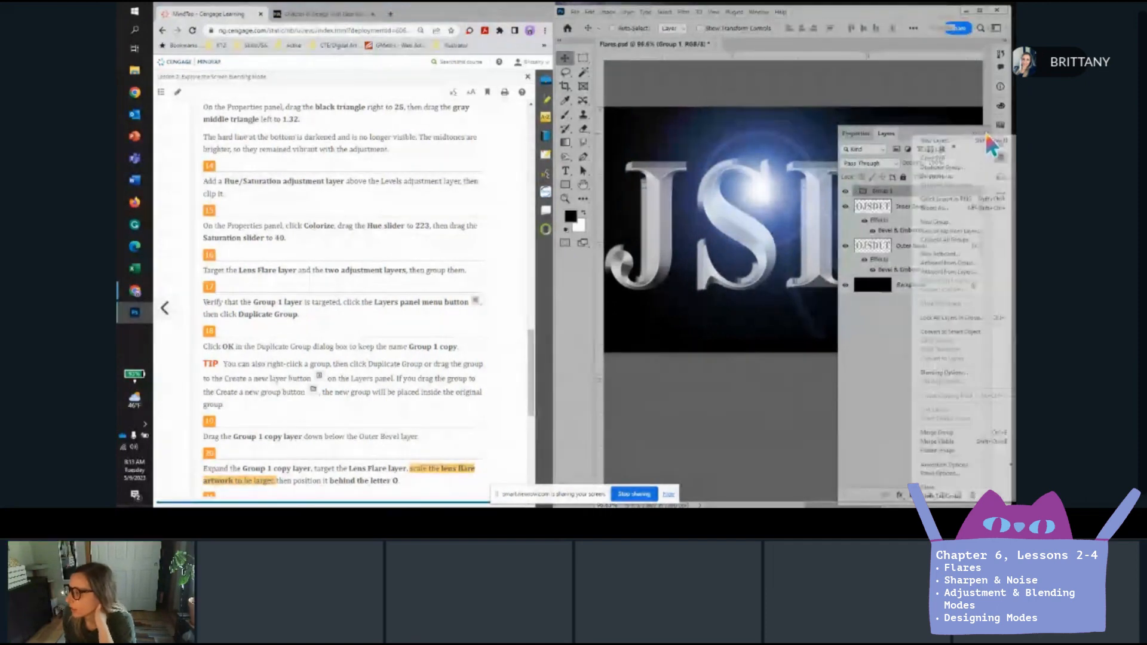
{"action": "left_click", "coordinate": [953, 167]}
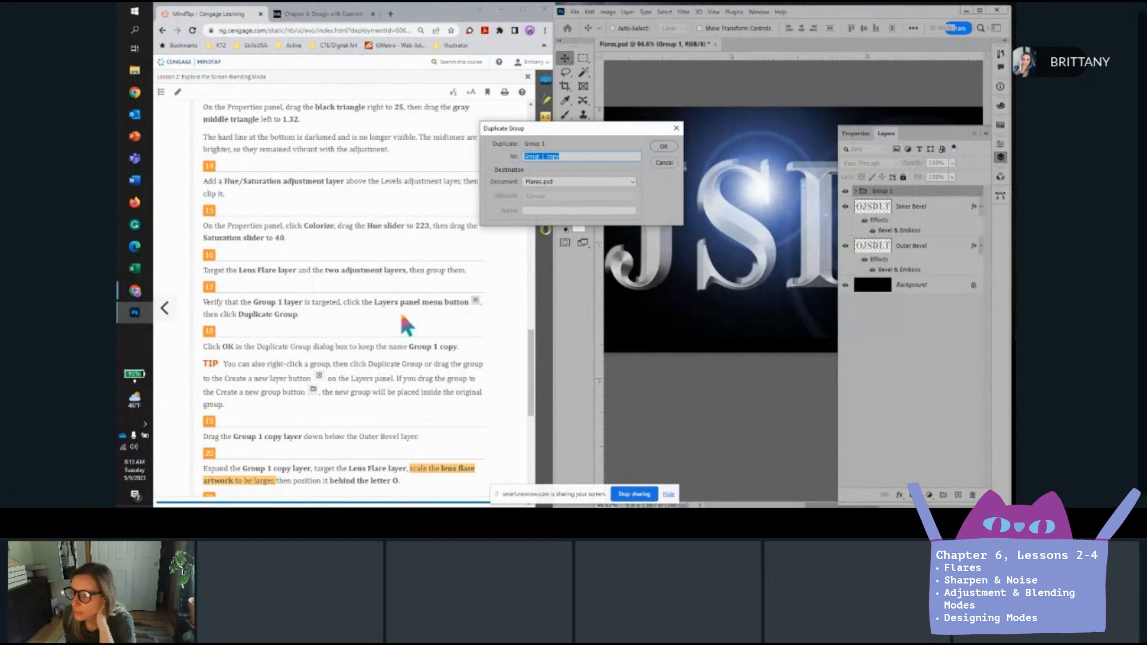
{"action": "left_click", "coordinate": [668, 147]}
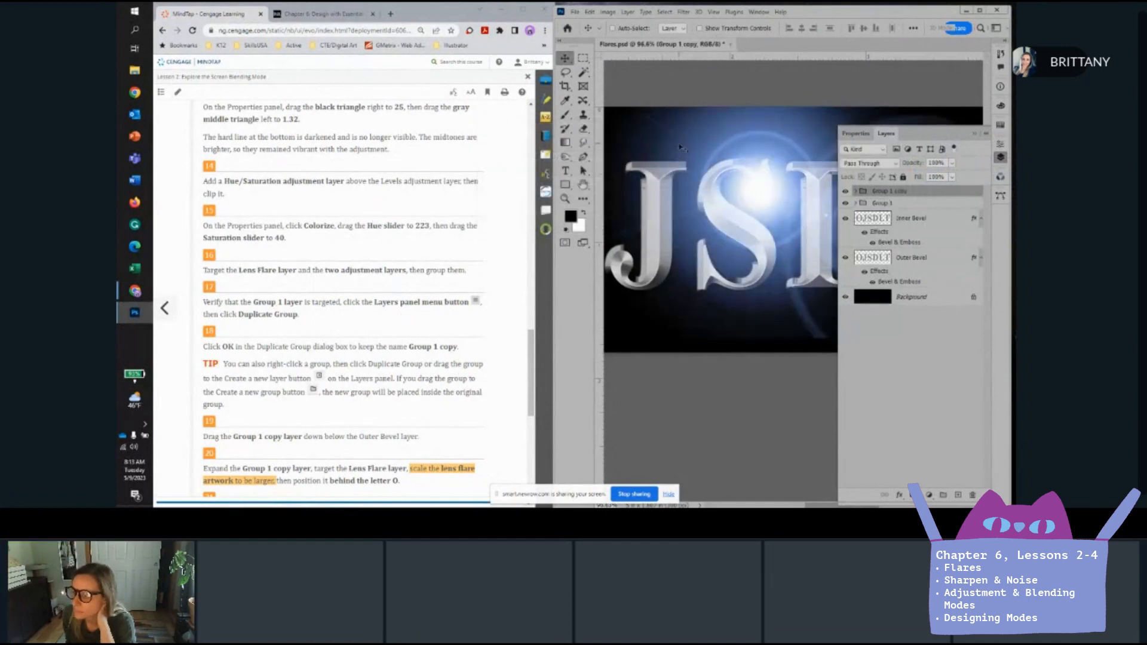
Move Group 1 copy down the layer stack so it sits directly below the Outer Bevel layer.
{"action": "scroll", "coordinate": [275, 373], "scroll_direction": "down", "scroll_amount": 2}
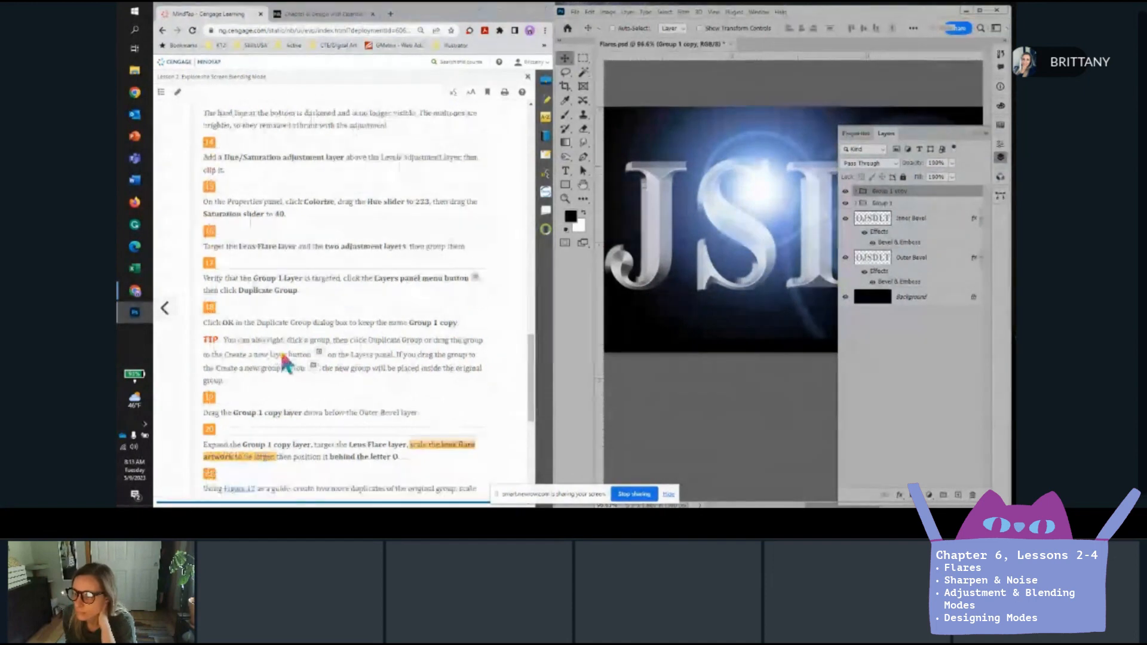
{"action": "scroll", "coordinate": [285, 361], "scroll_direction": "down", "scroll_amount": 6}
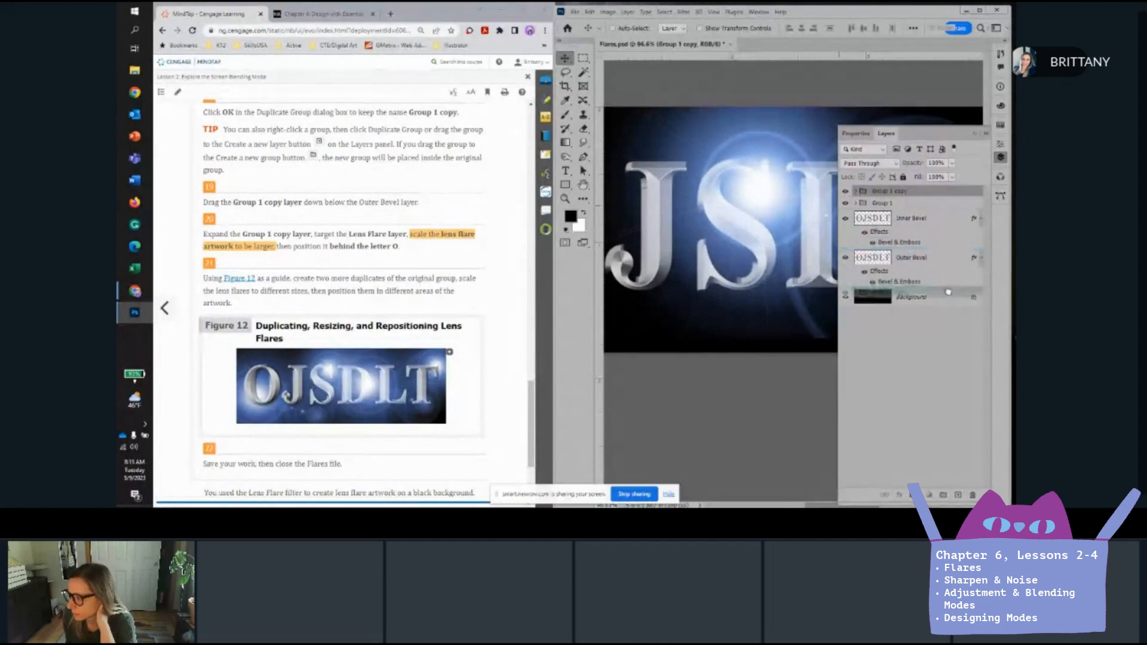
{"action": "left_click_drag", "start_coordinate": [947, 285], "coordinate": [948, 287]}
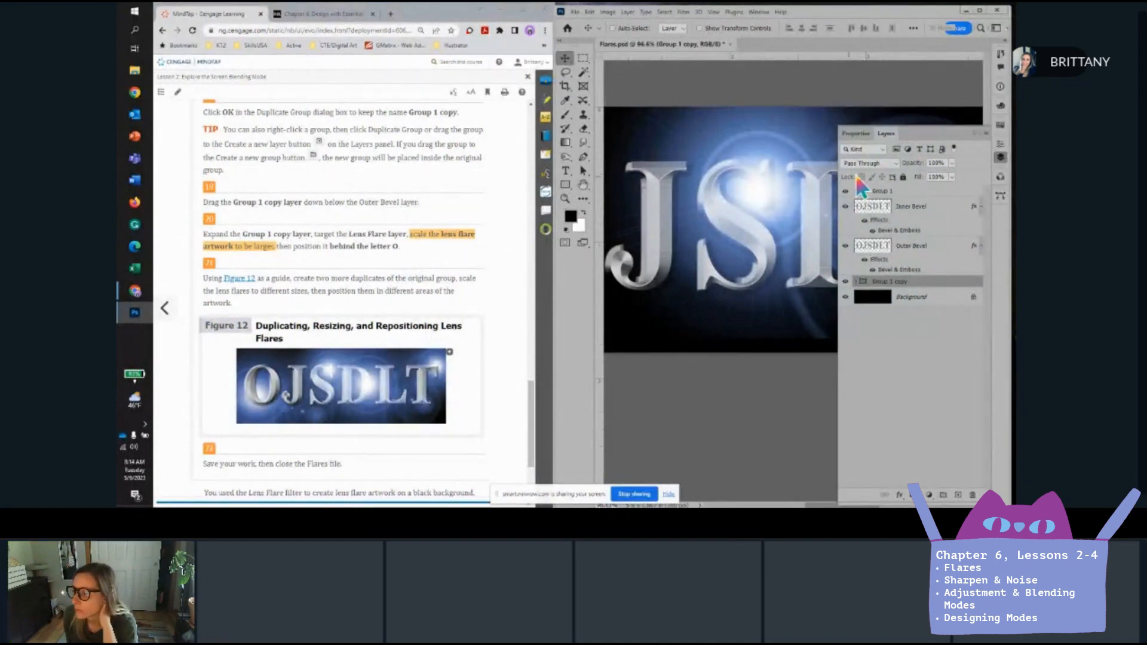
Free-transform the Lens Flare layer inside Group 1 copy, moving its artwork so the bright center sits behind the letter O.
{"action": "left_click", "coordinate": [856, 282]}
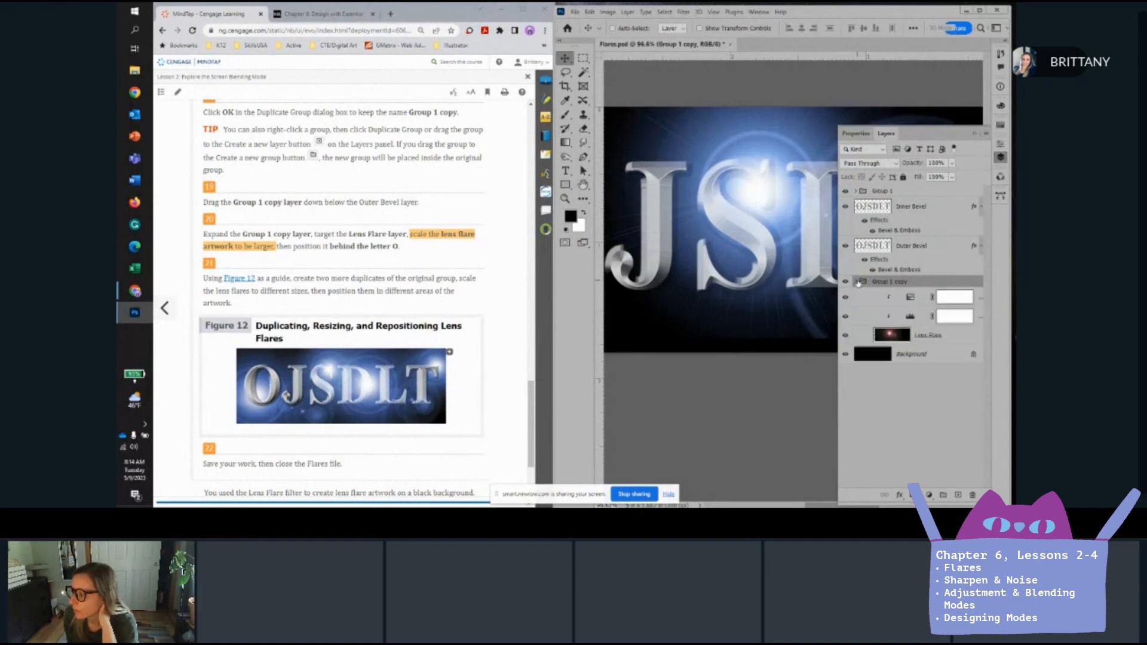
{"action": "left_click", "coordinate": [949, 336]}
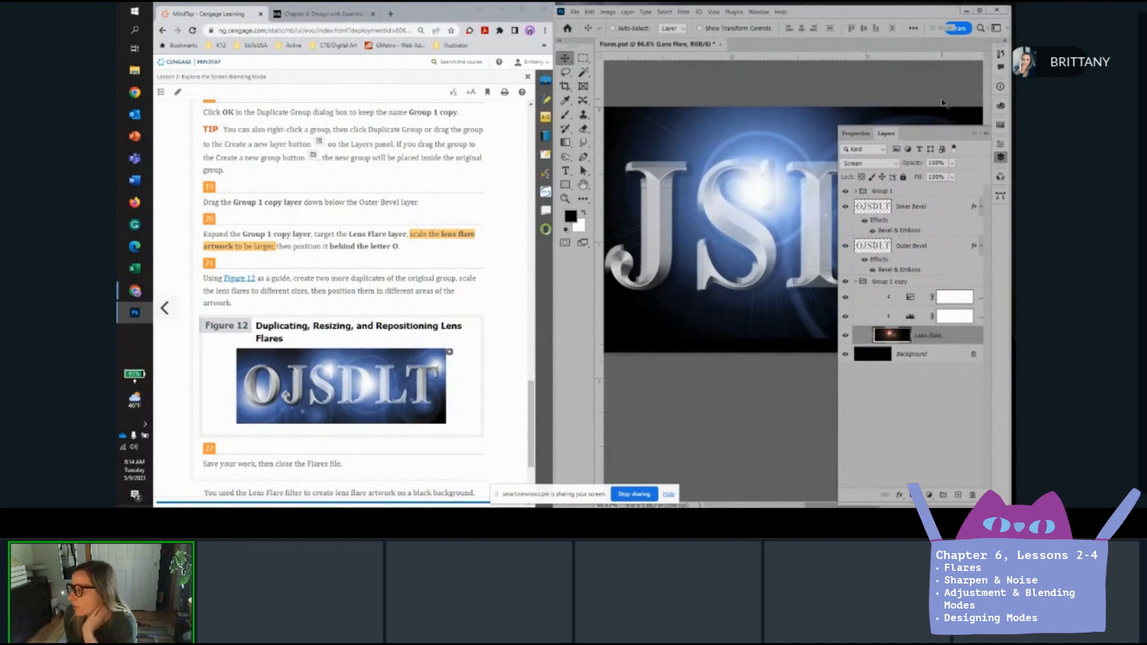
{"action": "scroll", "coordinate": [777, 227], "scroll_direction": "down", "scroll_amount": 9}
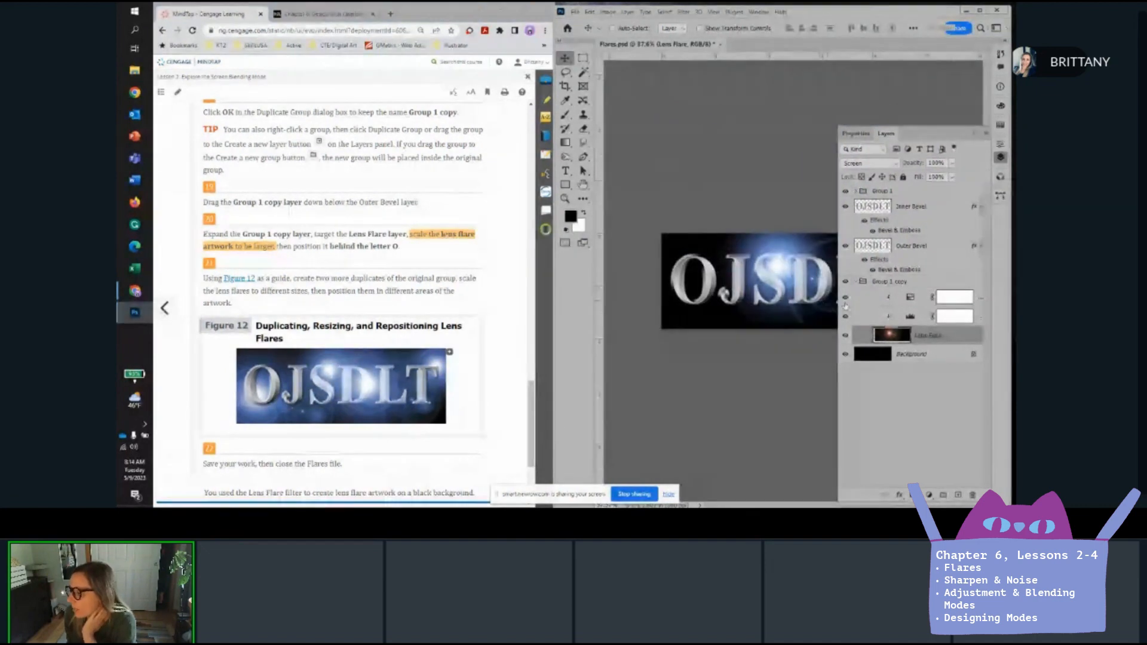
{"action": "scroll", "coordinate": [754, 302], "scroll_direction": "up", "scroll_amount": 2}
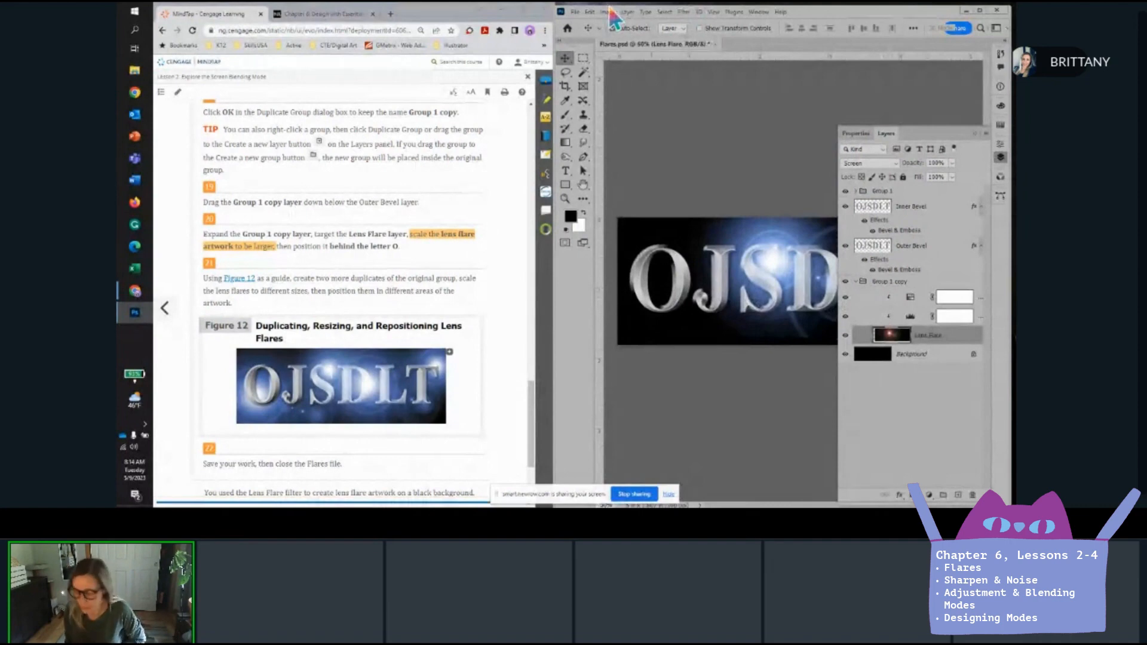
{"action": "key", "text": "ctrl+t"}
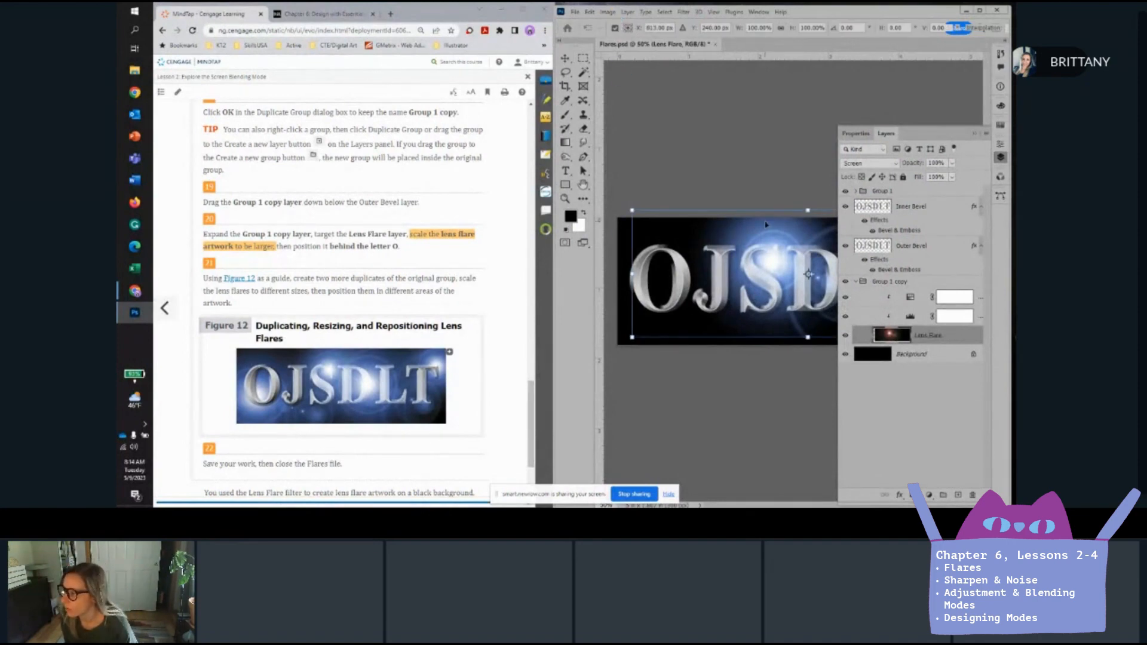
{"action": "left_click", "coordinate": [1001, 157]}
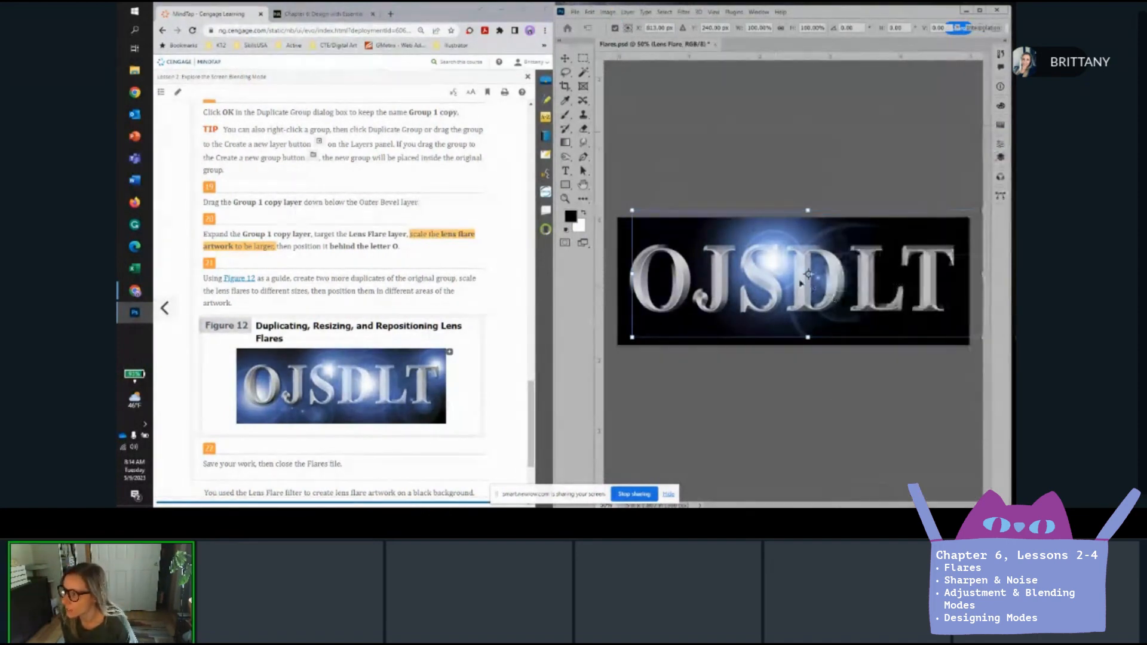
{"action": "key", "text": "Return"}
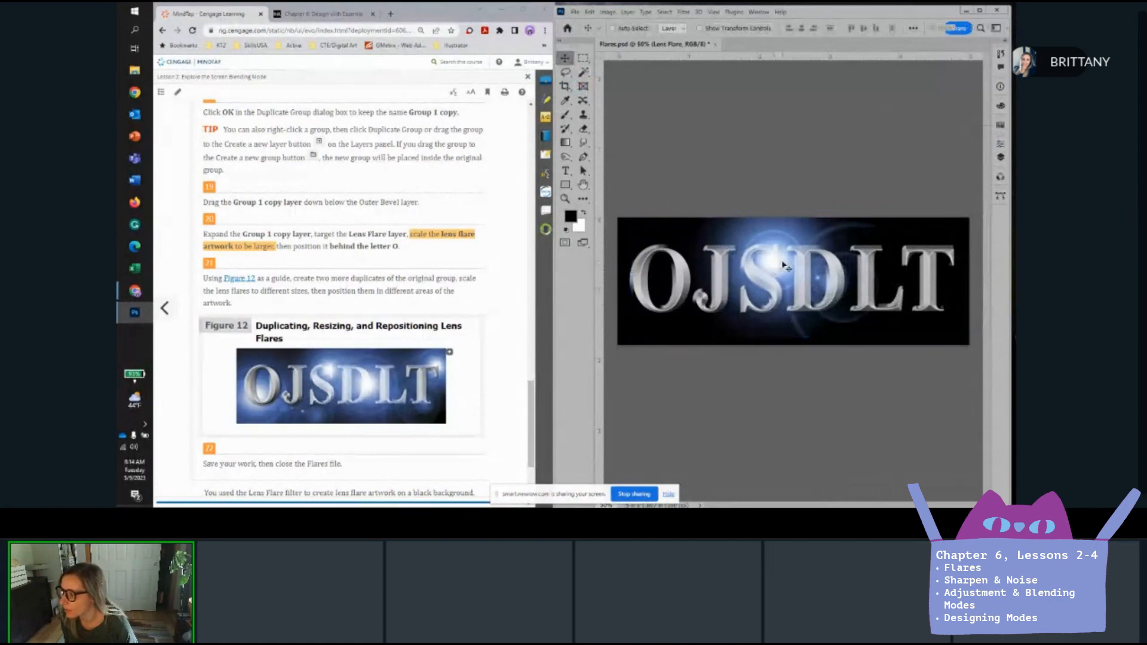
{"action": "key", "text": "ctrl+t"}
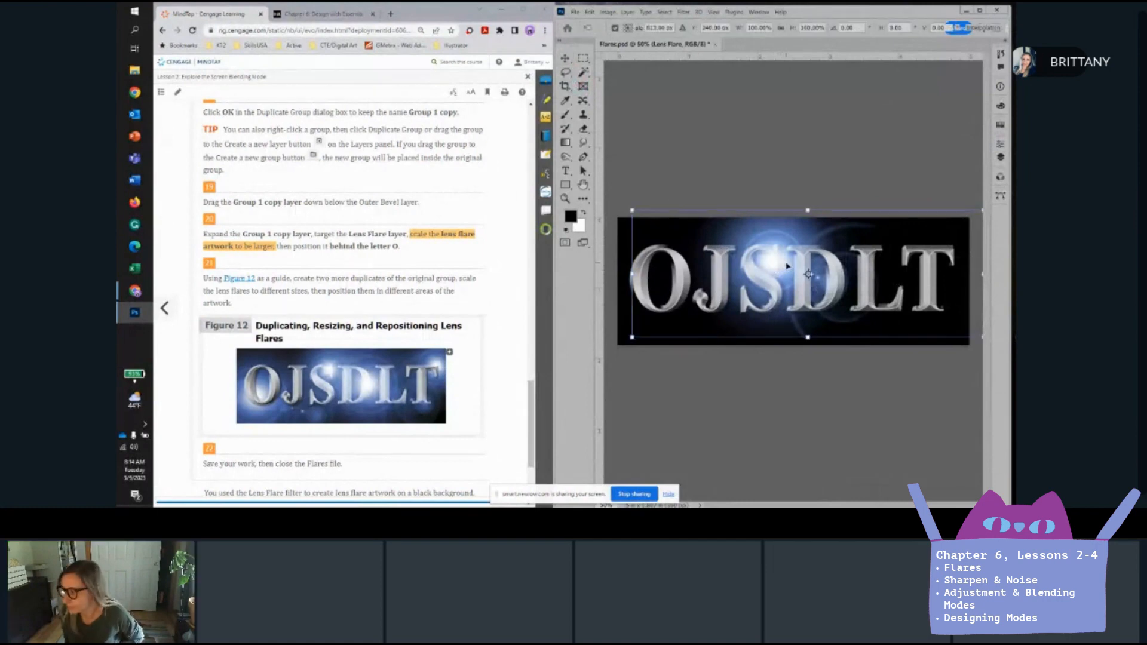
{"action": "left_click_drag", "start_coordinate": [788, 272], "coordinate": [668, 298]}
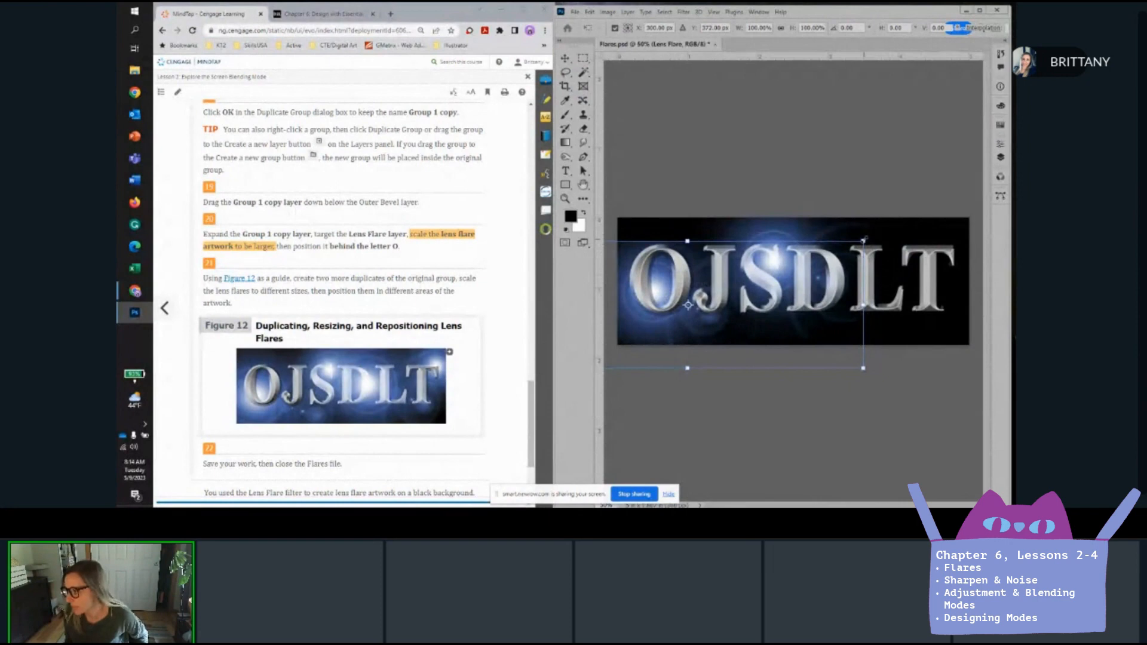
Scale the copied lens flare up to about 130% and reposition its bright center behind the letter O.
{"action": "left_click_drag", "start_coordinate": [865, 240], "coordinate": [971, 202]}
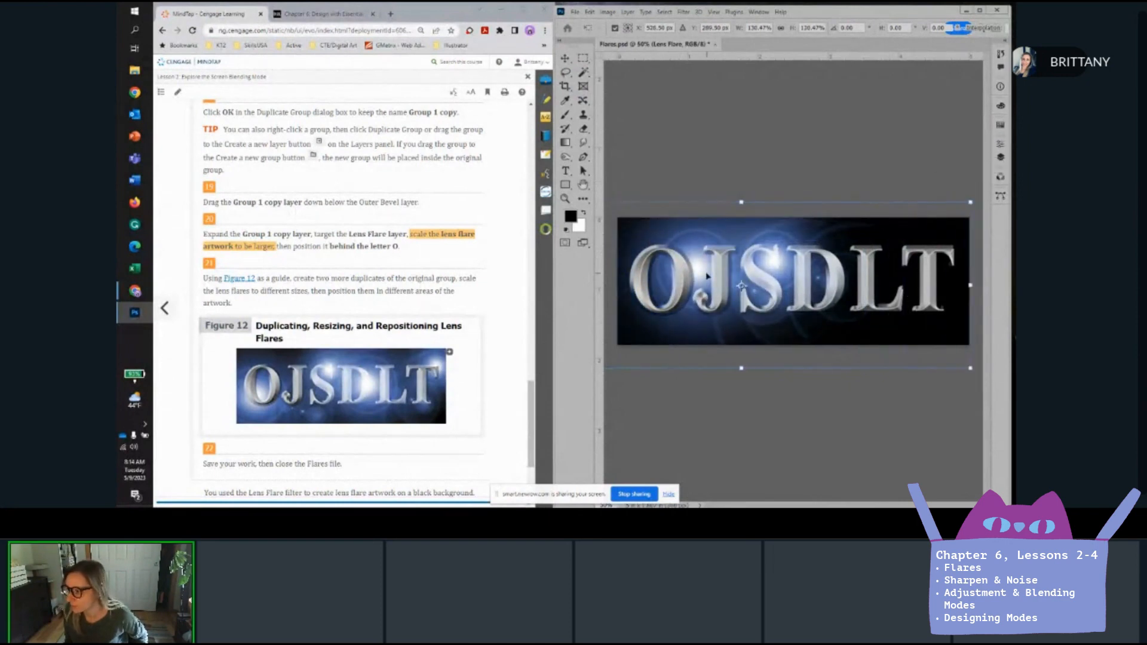
{"action": "left_click_drag", "start_coordinate": [706, 276], "coordinate": [685, 303]}
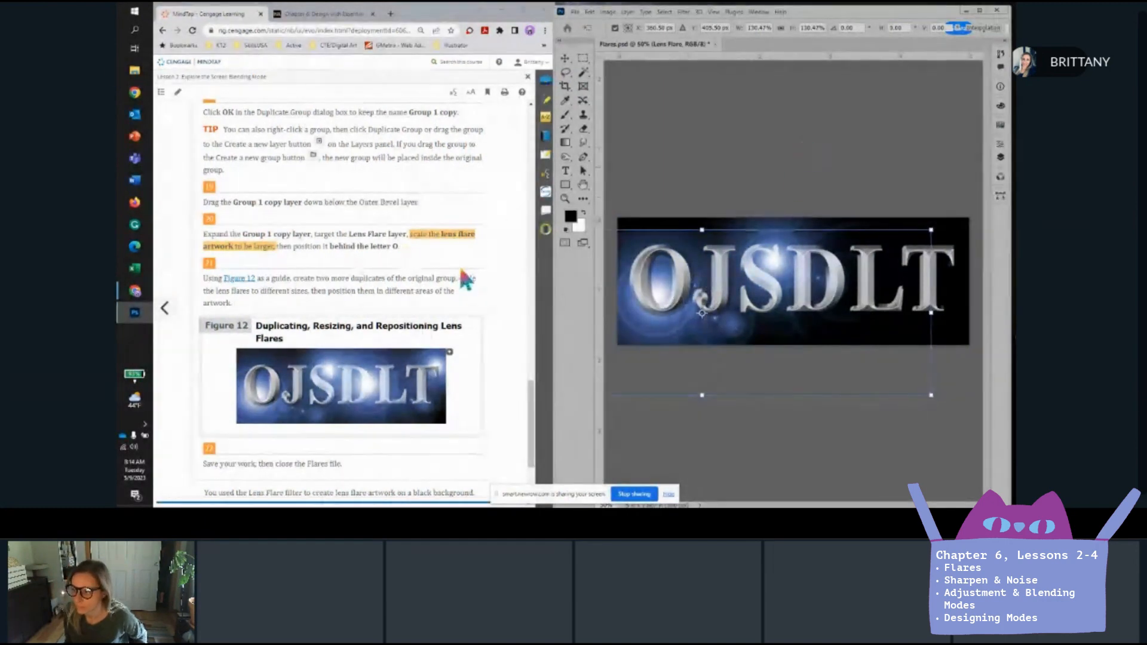
{"action": "scroll", "coordinate": [465, 279], "scroll_direction": "down", "scroll_amount": 2}
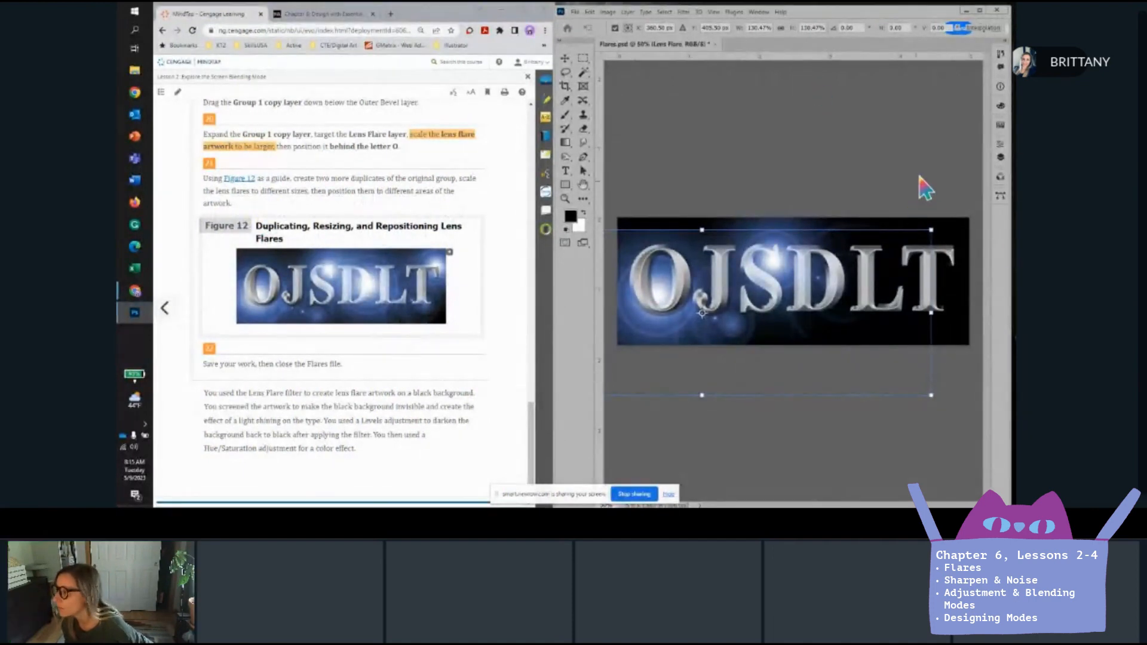
{"action": "left_click", "coordinate": [564, 58]}
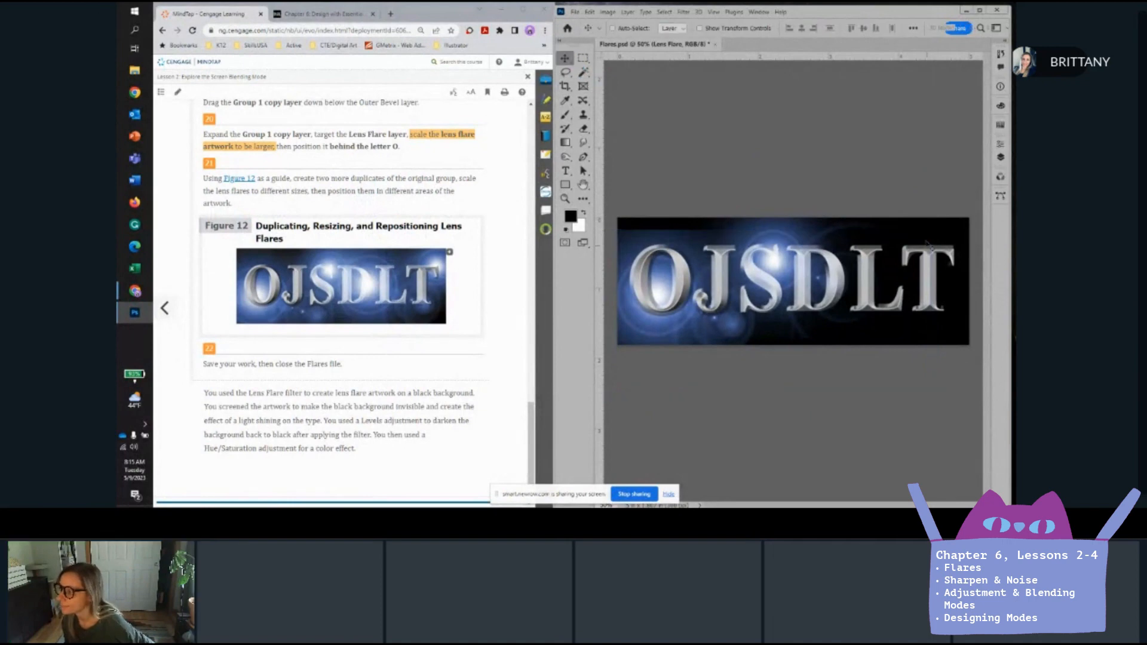
Collapse Group 1 copy and duplicate it within Flares.psd, keeping the name Group 1 copy 2.
{"action": "left_click", "coordinate": [1001, 158]}
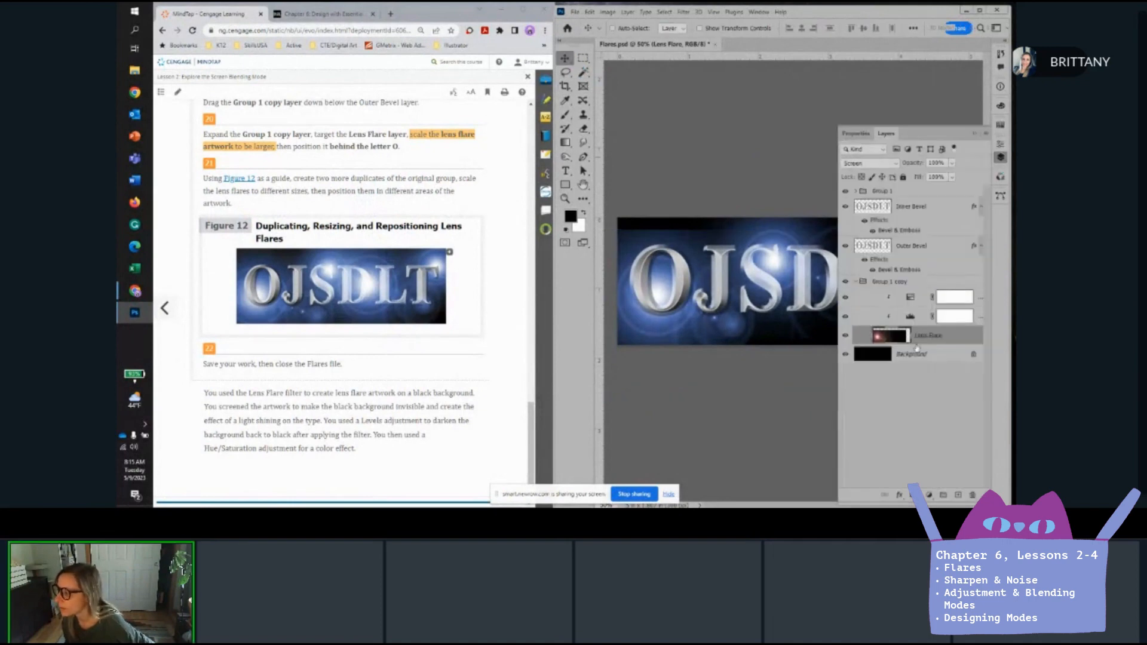
{"action": "left_click", "coordinate": [885, 283]}
{"action": "left_click", "coordinate": [857, 281]}
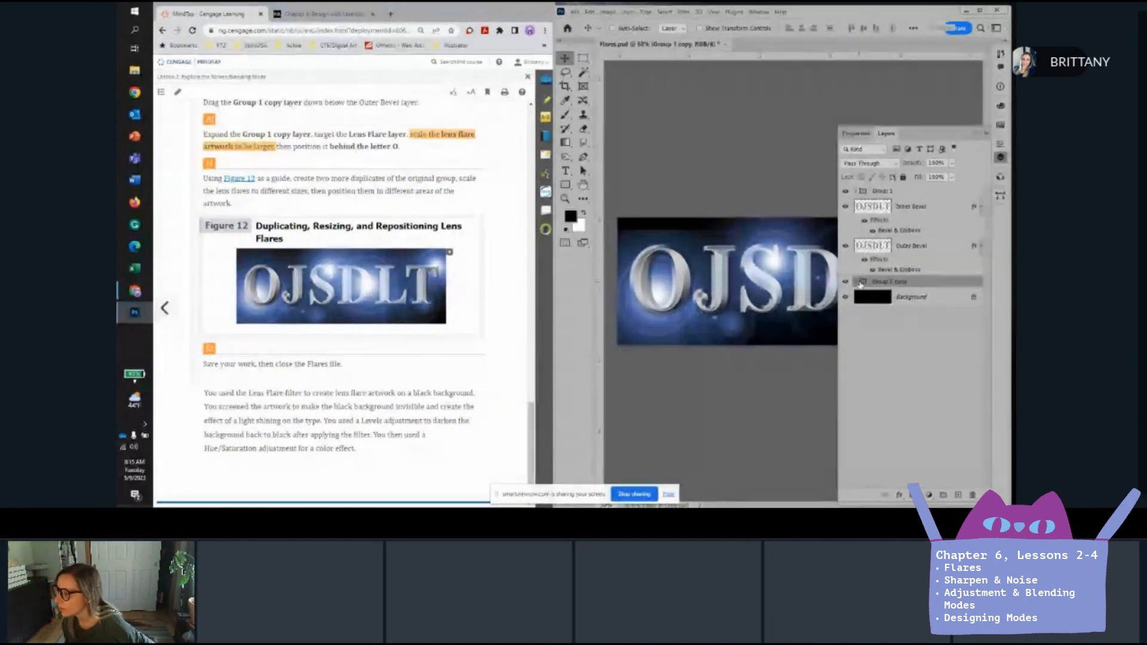
{"action": "left_click", "coordinate": [986, 133]}
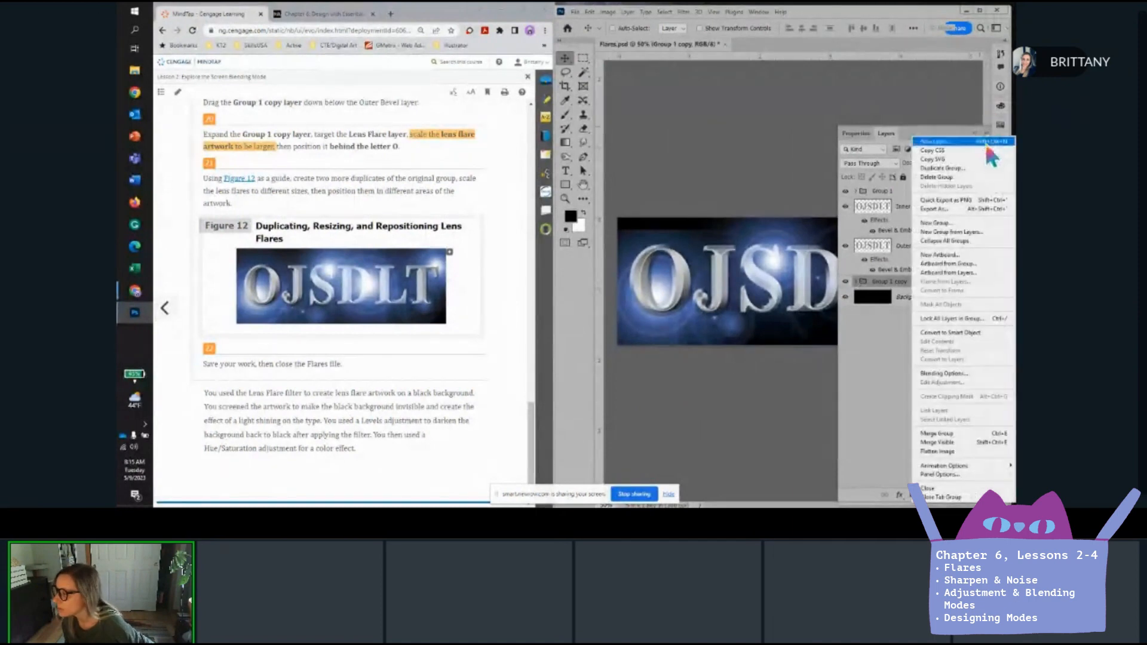
{"action": "left_click", "coordinate": [973, 166]}
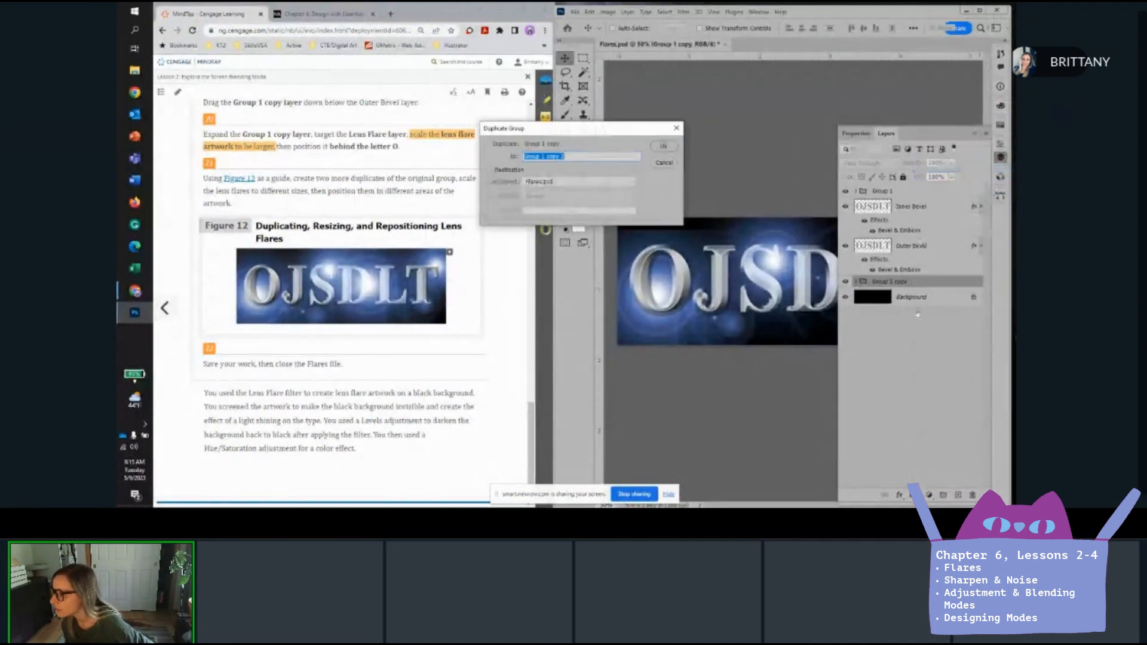
{"action": "left_click", "coordinate": [664, 146]}
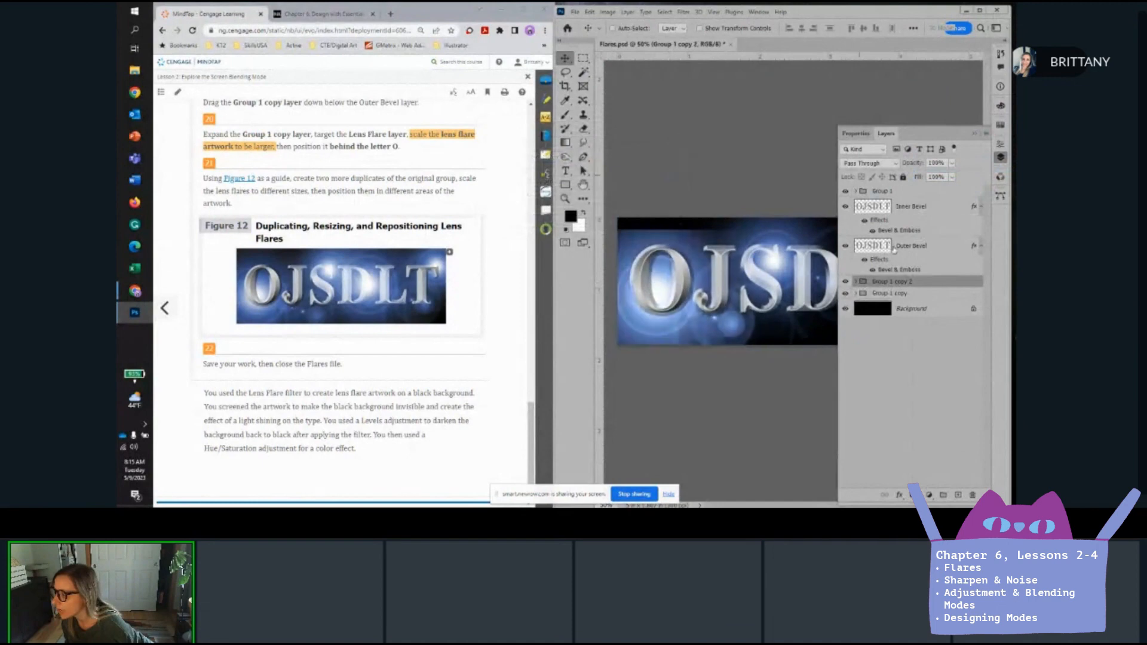
Scale the Group 1 copy 2 flare down to about 68% and position it near the lower edge between the letters L and T.
{"action": "left_click_drag", "start_coordinate": [657, 299], "coordinate": [887, 281]}
{"action": "left_click", "coordinate": [975, 134]}
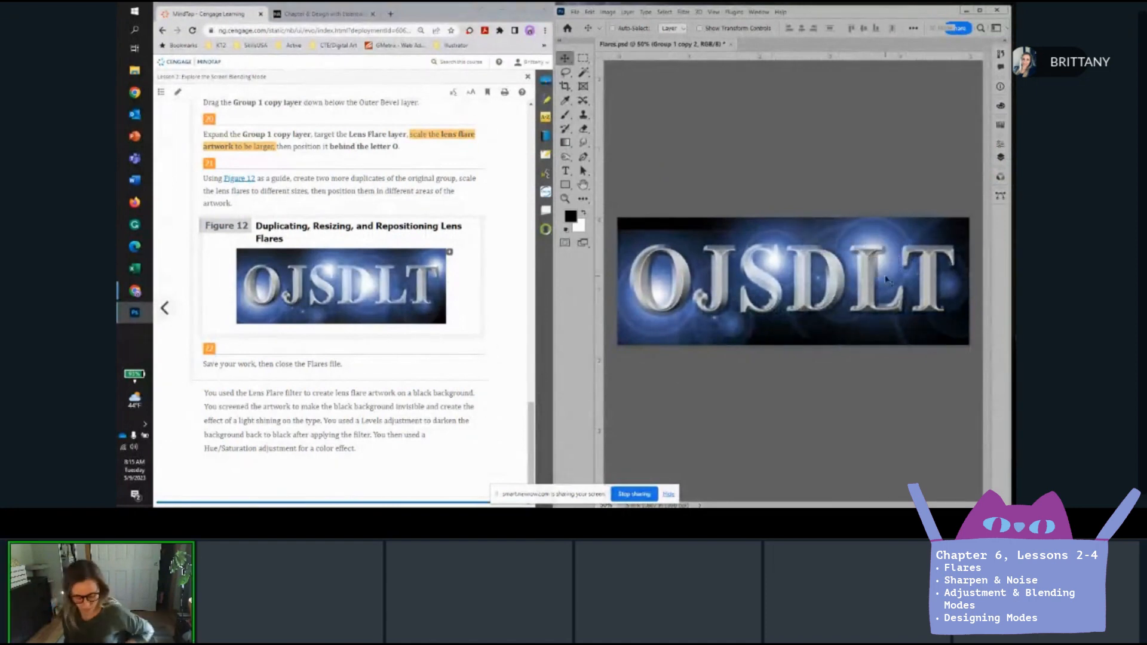
{"action": "key", "text": "ctrl+t"}
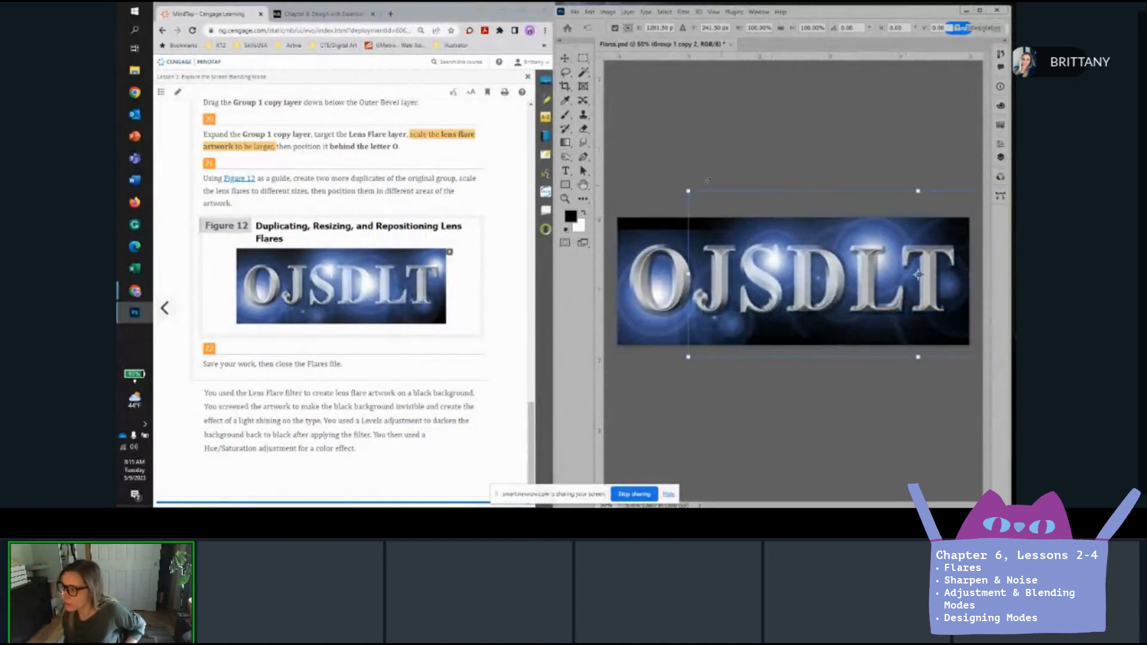
{"action": "left_click_drag", "start_coordinate": [688, 191], "coordinate": [838, 245]}
{"action": "left_click_drag", "start_coordinate": [954, 309], "coordinate": [890, 319]}
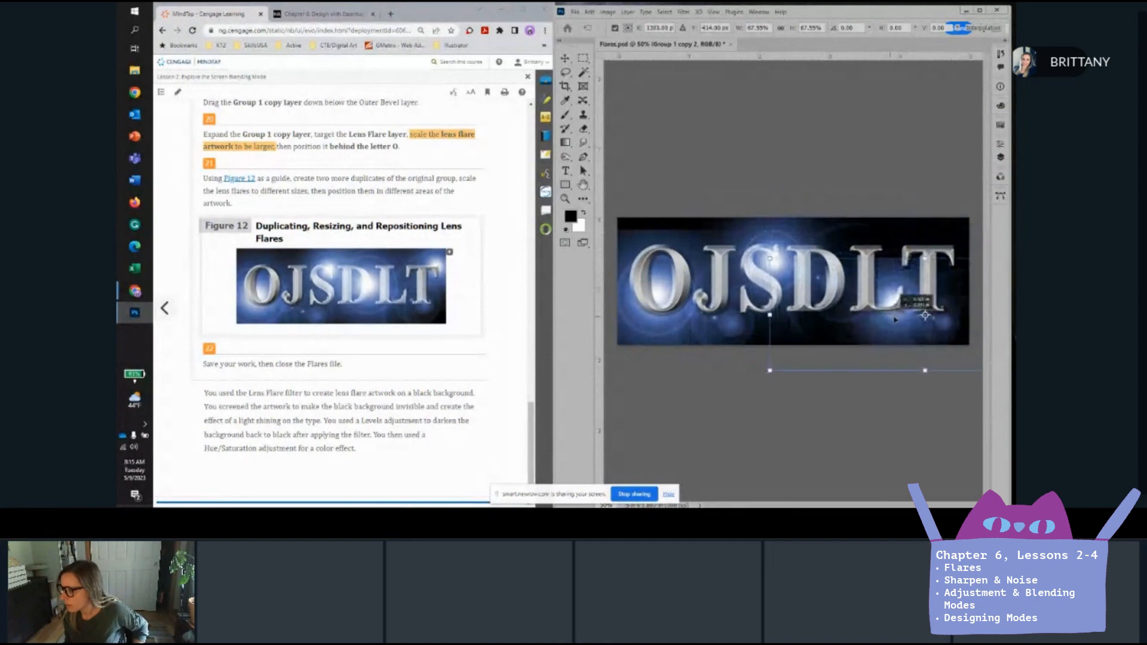
{"action": "key", "text": "Return"}
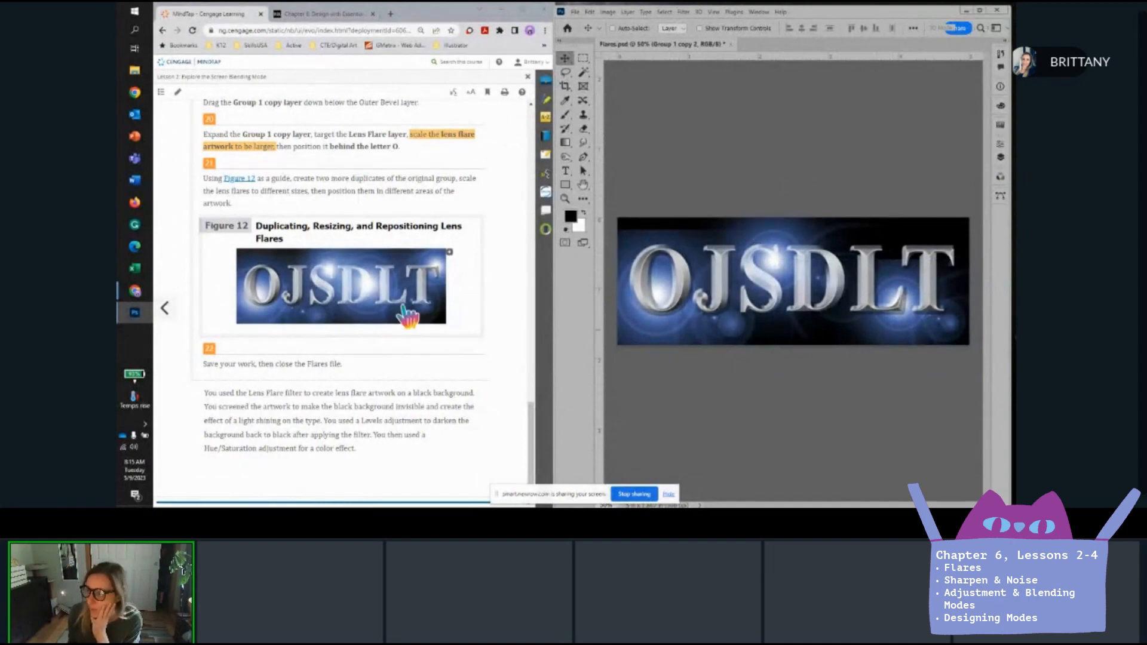
Save the Flares.psd document and close it.
{"action": "left_click", "coordinate": [576, 10]}
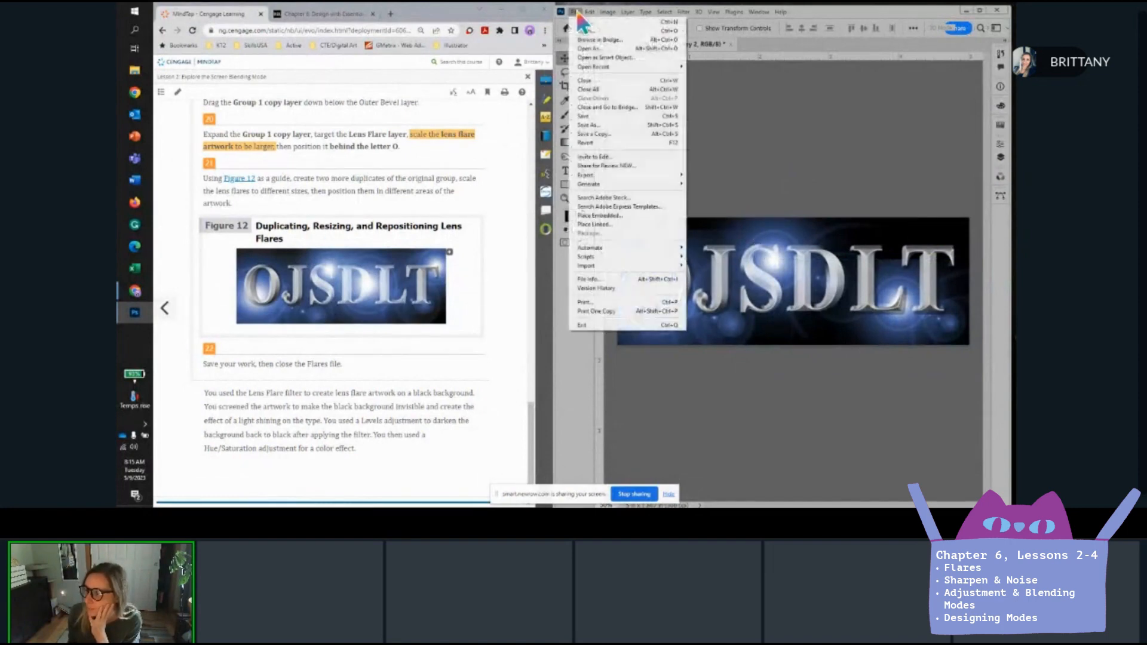
{"action": "left_click", "coordinate": [617, 116]}
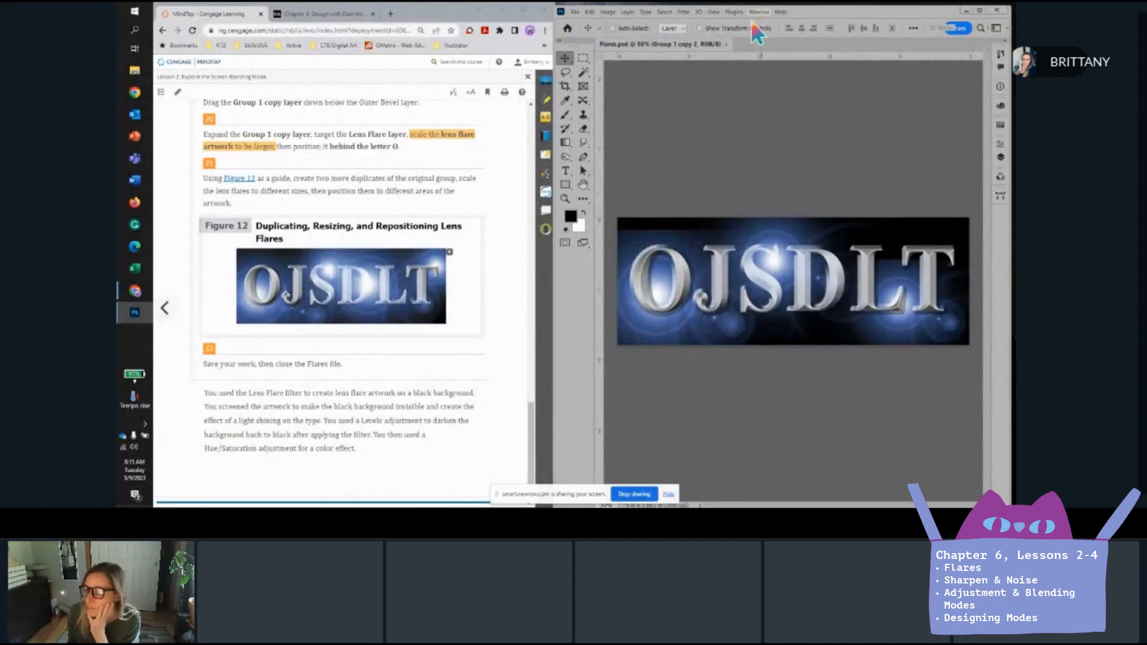
{"action": "left_click", "coordinate": [727, 44]}
Switch to the MindTap Lesson 3 reading on the Overlay blending mode and find the Sharpen with the Overlay Blending Mode exercise.
{"action": "left_click", "coordinate": [528, 76]}
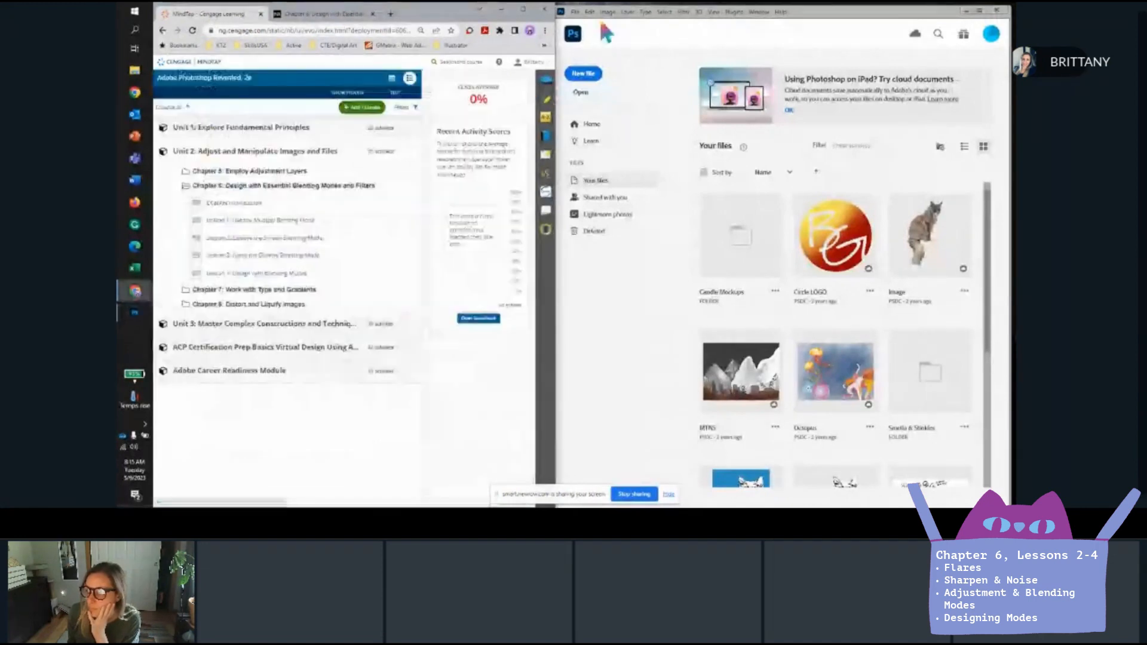
{"action": "left_click", "coordinate": [282, 255]}
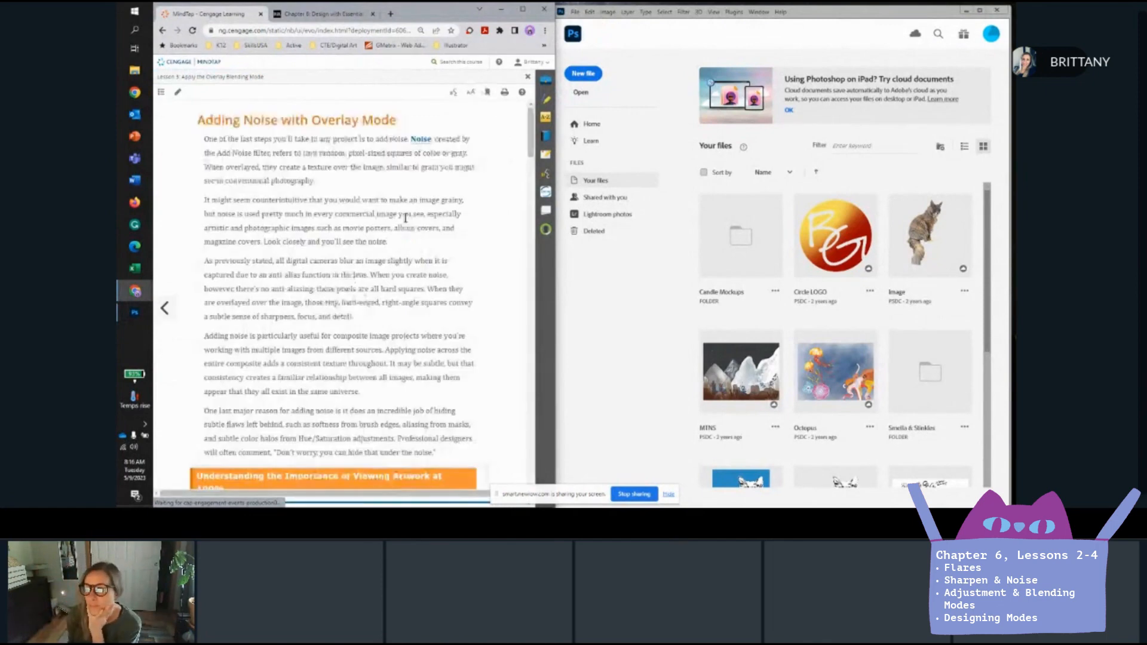
{"action": "scroll", "coordinate": [341, 257], "scroll_direction": "down", "scroll_amount": 3}
{"action": "scroll", "coordinate": [341, 259], "scroll_direction": "down", "scroll_amount": 12}
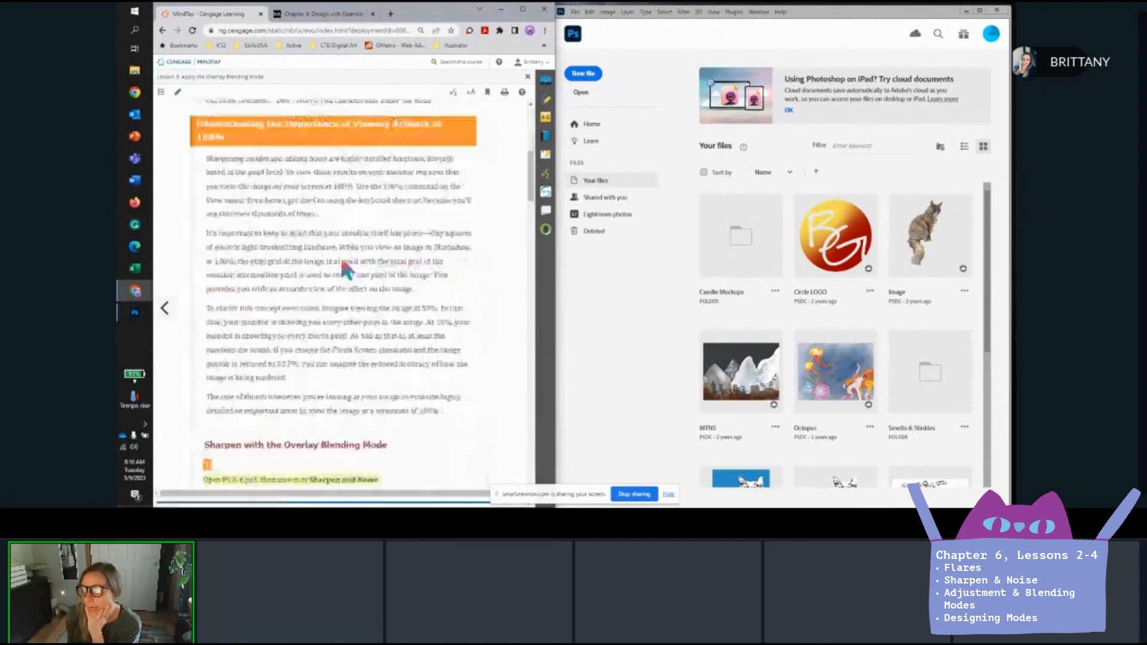
{"action": "scroll", "coordinate": [359, 267], "scroll_direction": "up", "scroll_amount": 3}
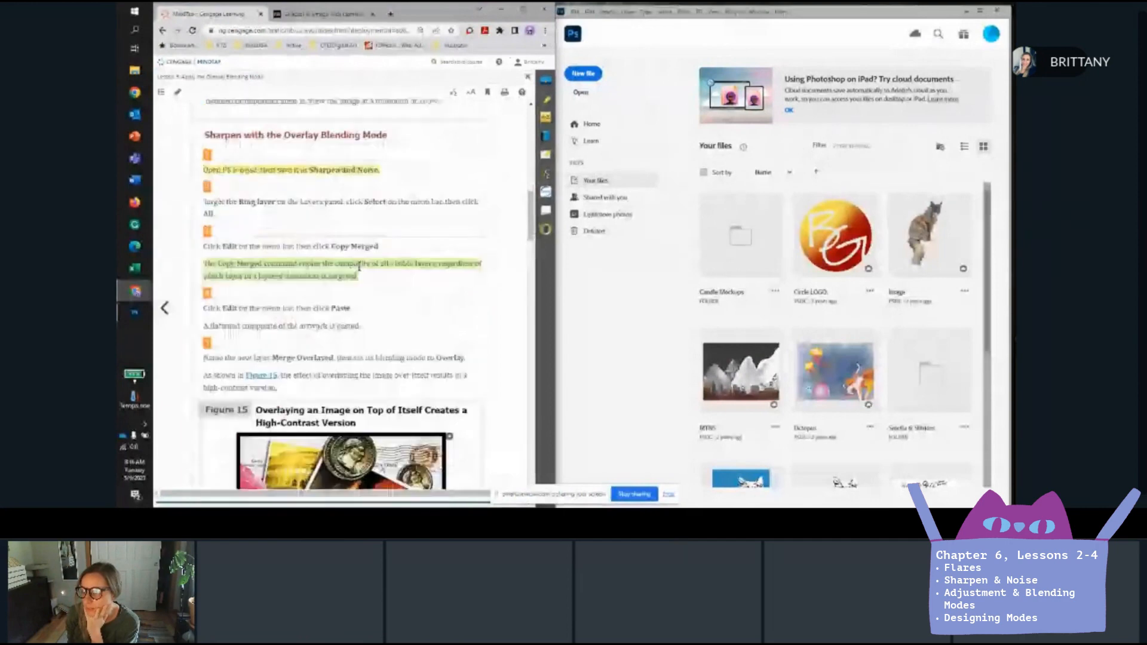
{"action": "scroll", "coordinate": [360, 270], "scroll_direction": "down", "scroll_amount": 1}
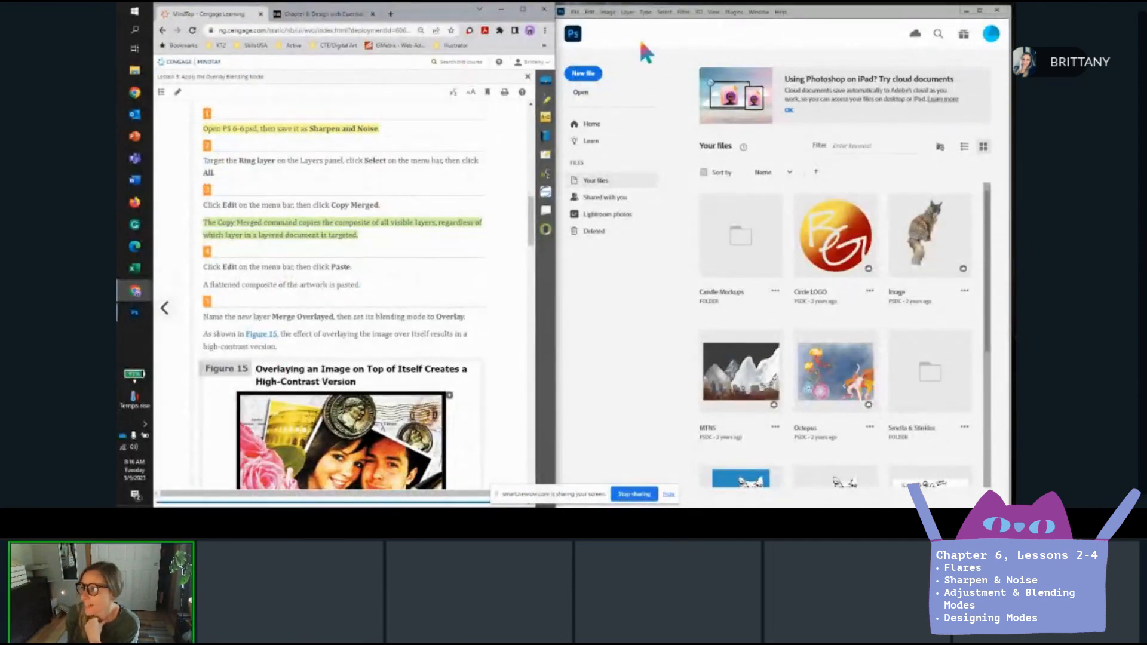
Switch to Photoshop and open the PS 6-6 file from the Ch6 PS Files folder.
{"action": "left_click", "coordinate": [575, 12]}
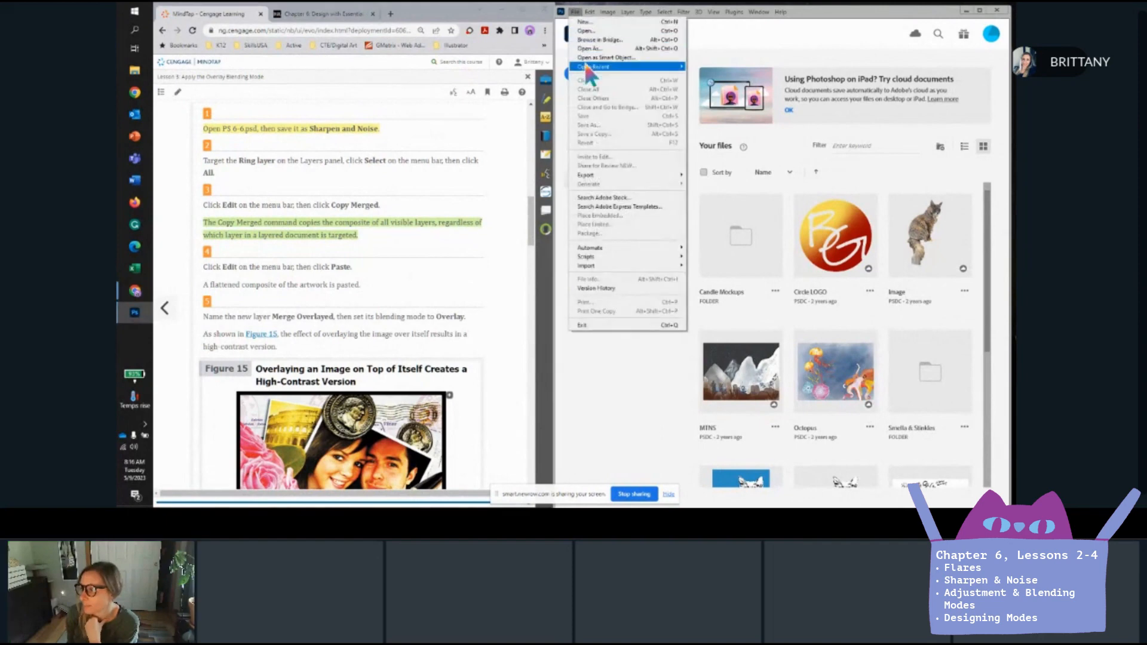
{"action": "mouse_move", "coordinate": [590, 64]}
{"action": "left_click", "coordinate": [587, 31]}
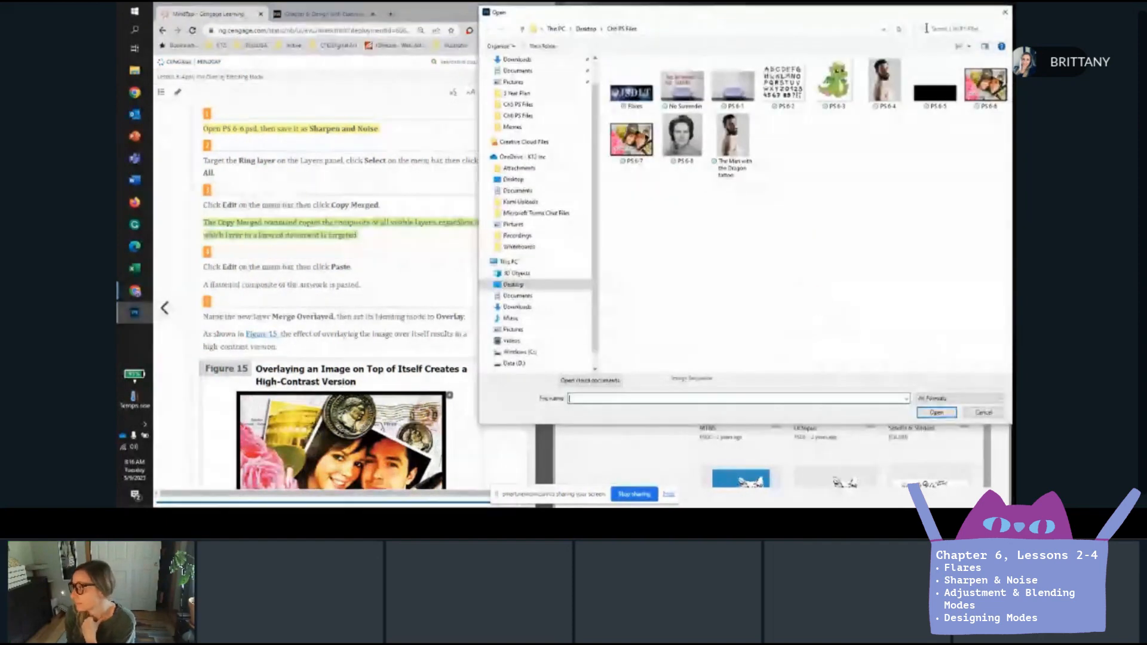
{"action": "left_click", "coordinate": [986, 85]}
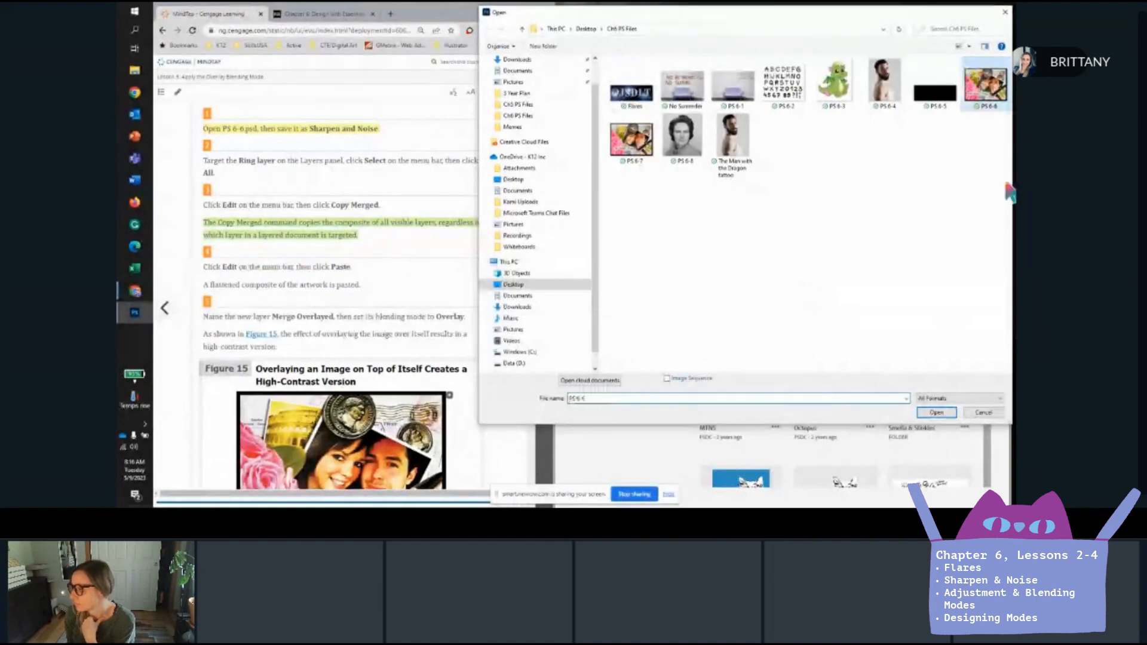
{"action": "left_click", "coordinate": [947, 413]}
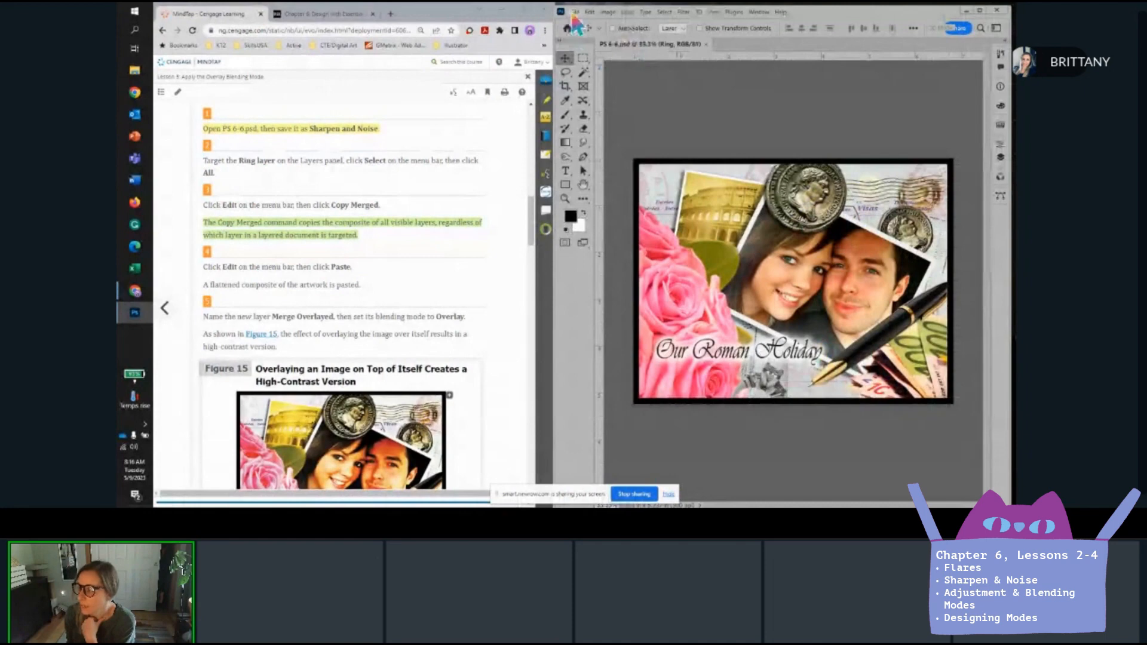
Save the document as Sharpen and Noise in Photoshop format, with Maximize Compatibility on.
{"action": "left_click", "coordinate": [574, 12]}
{"action": "left_click", "coordinate": [598, 124]}
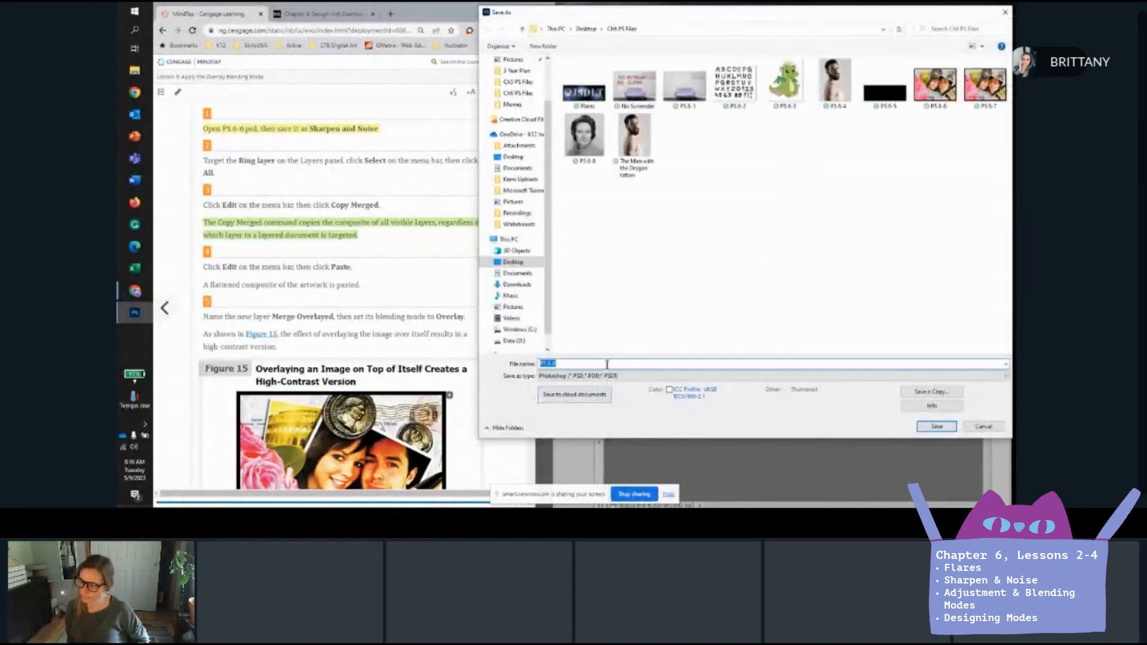
{"action": "type", "text": "Sh"}
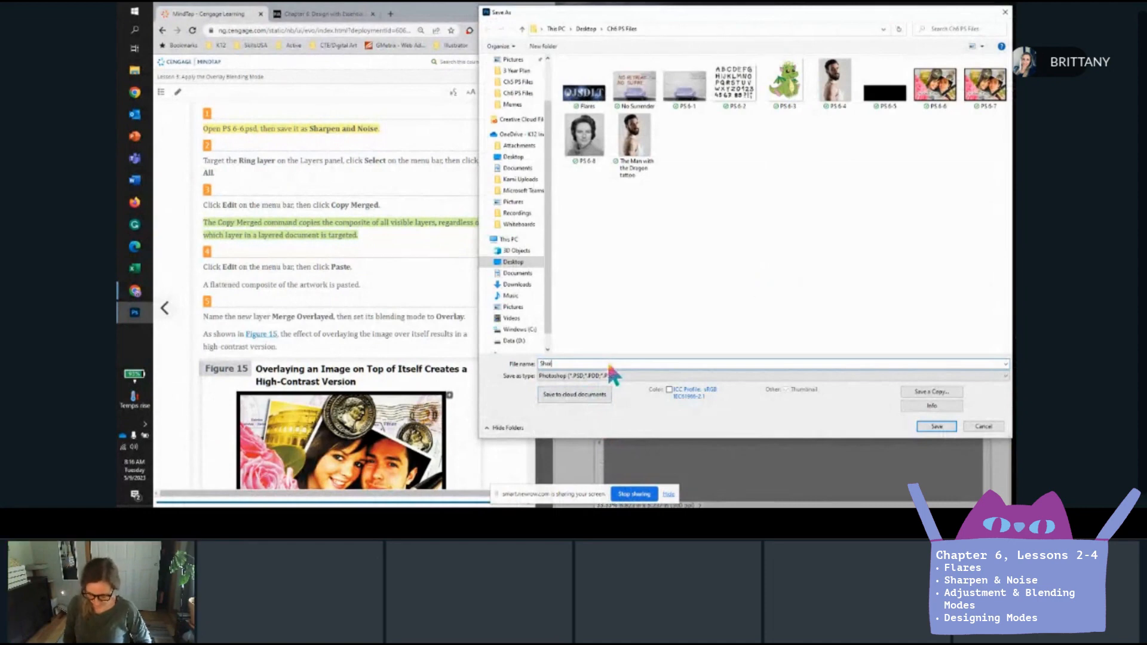
{"action": "type", "text": "arpen and Noise"}
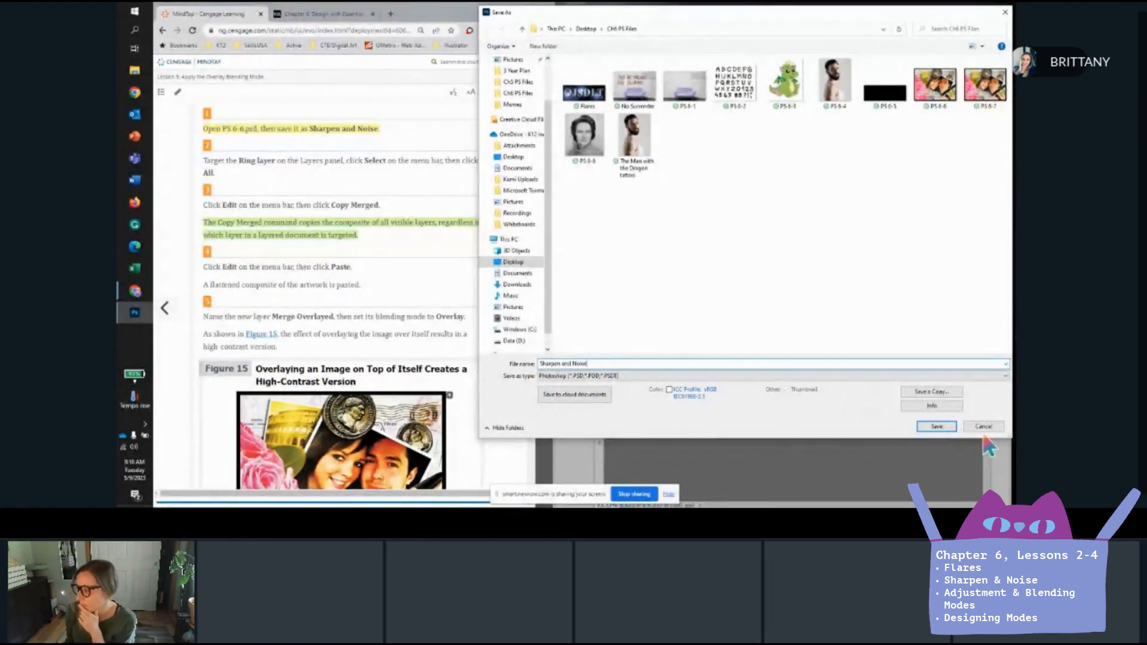
{"action": "left_click", "coordinate": [937, 426]}
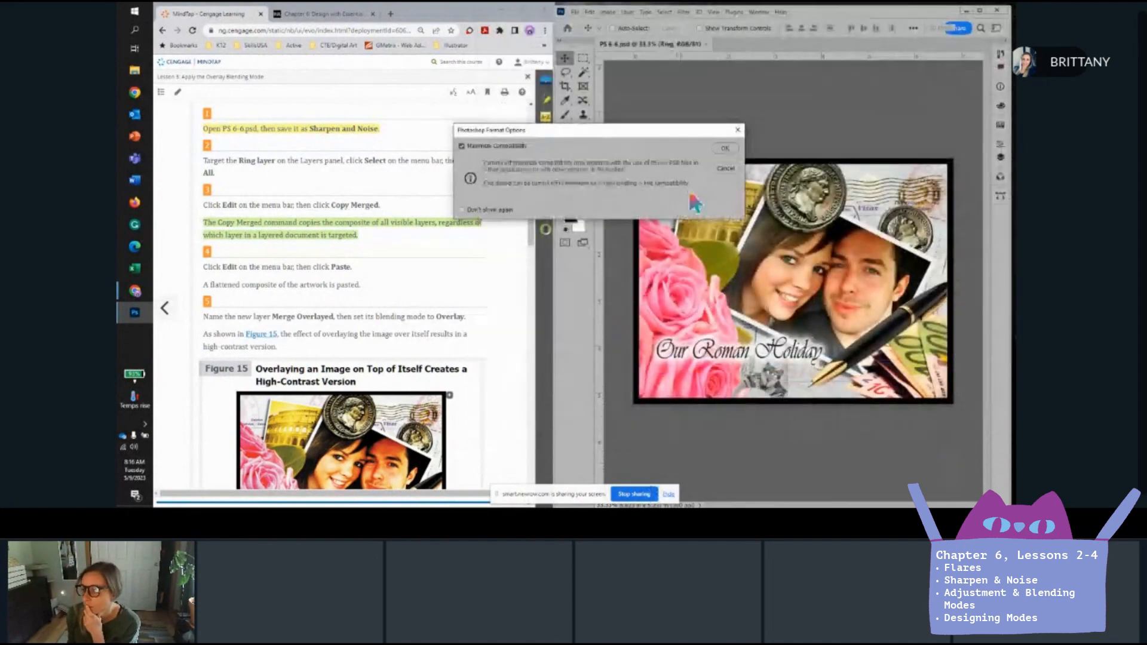
{"action": "left_click", "coordinate": [726, 148]}
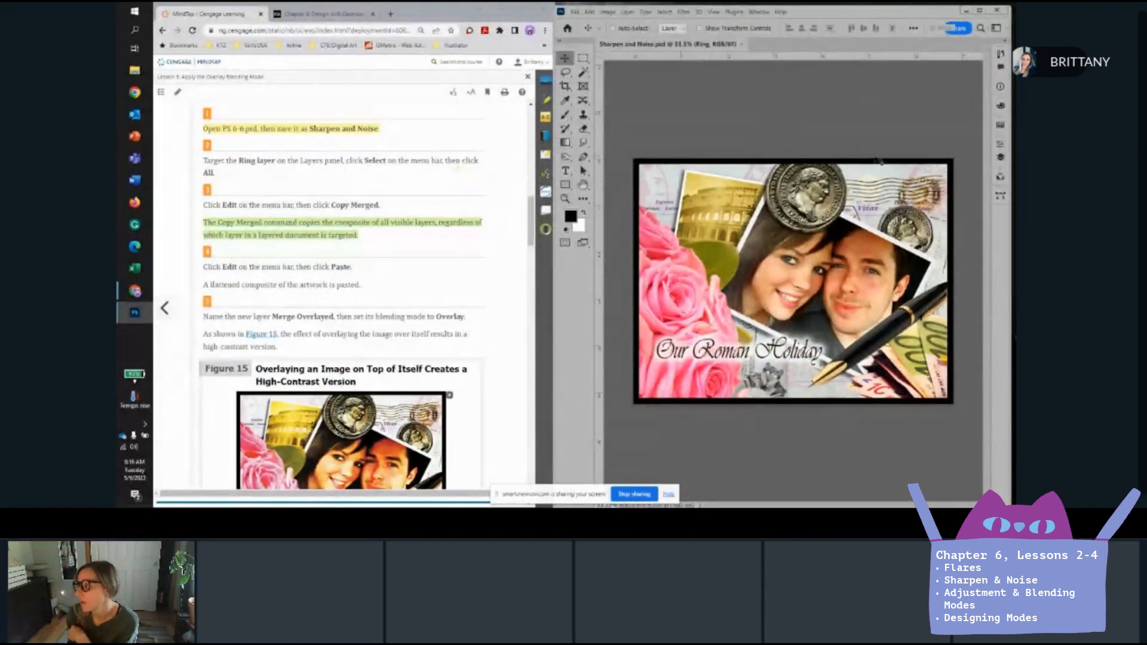
With the Ring layer targeted, select the whole canvas and copy the merged composite of all visible layers.
{"action": "left_click", "coordinate": [1000, 157]}
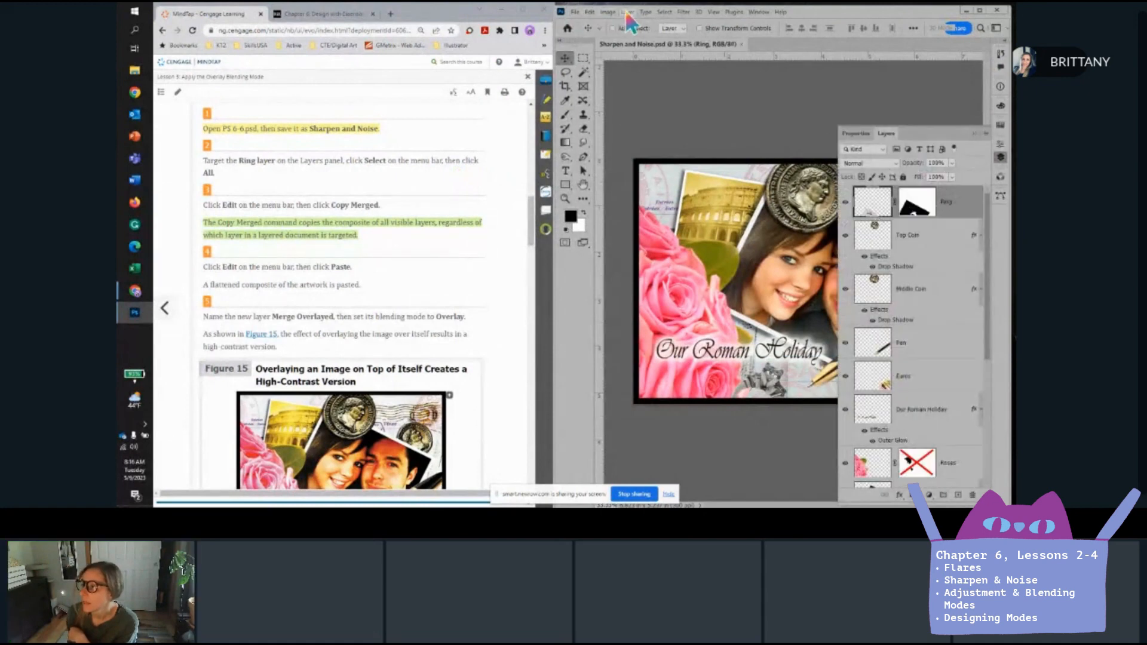
{"action": "left_click", "coordinate": [662, 12]}
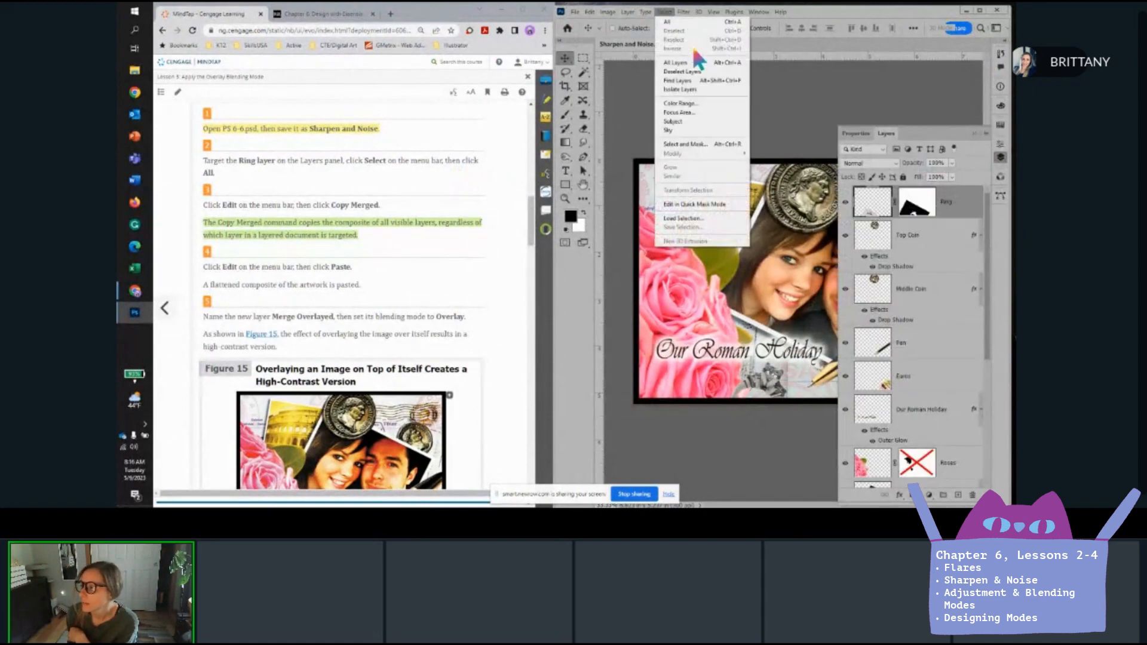
{"action": "left_click", "coordinate": [682, 21]}
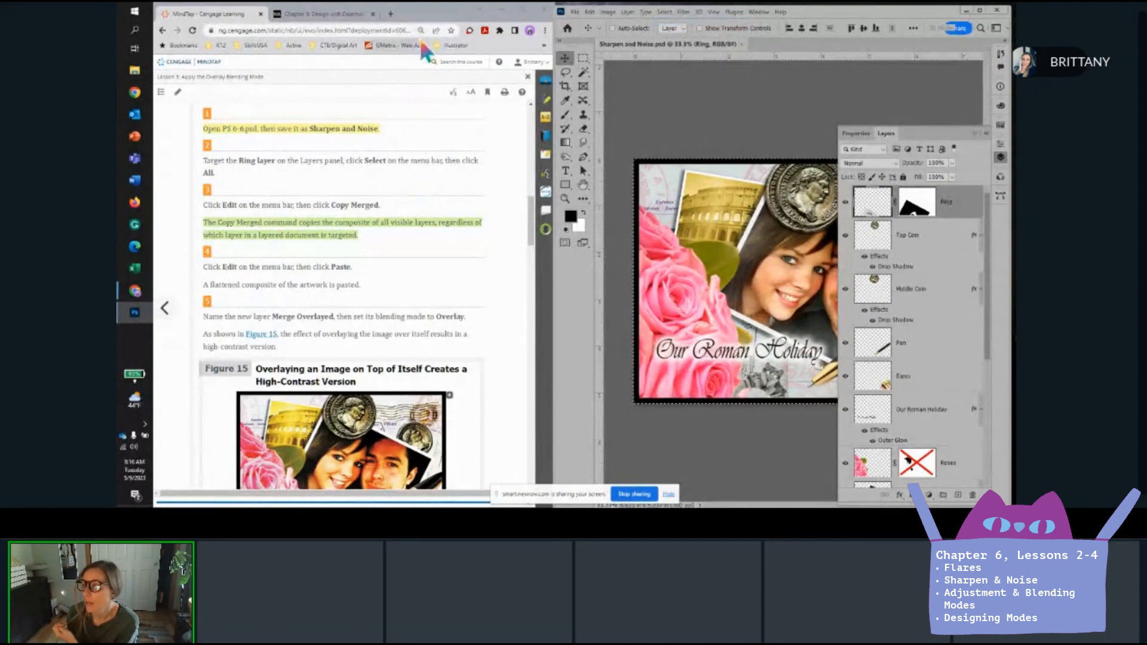
{"action": "left_click", "coordinate": [590, 12]}
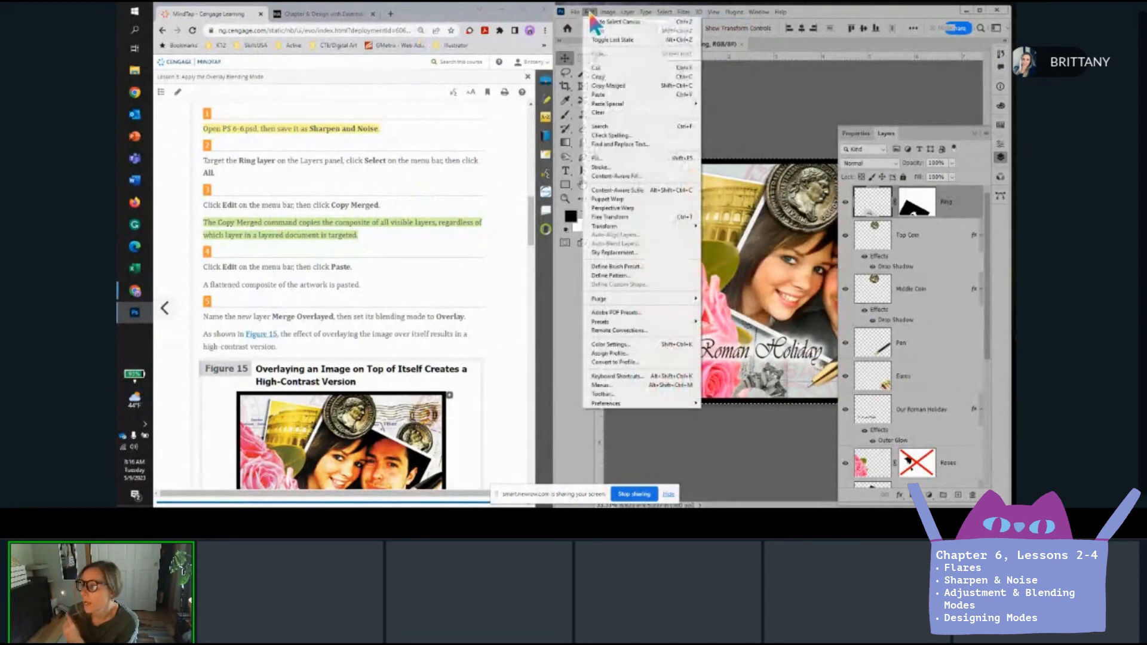
{"action": "left_click", "coordinate": [615, 88]}
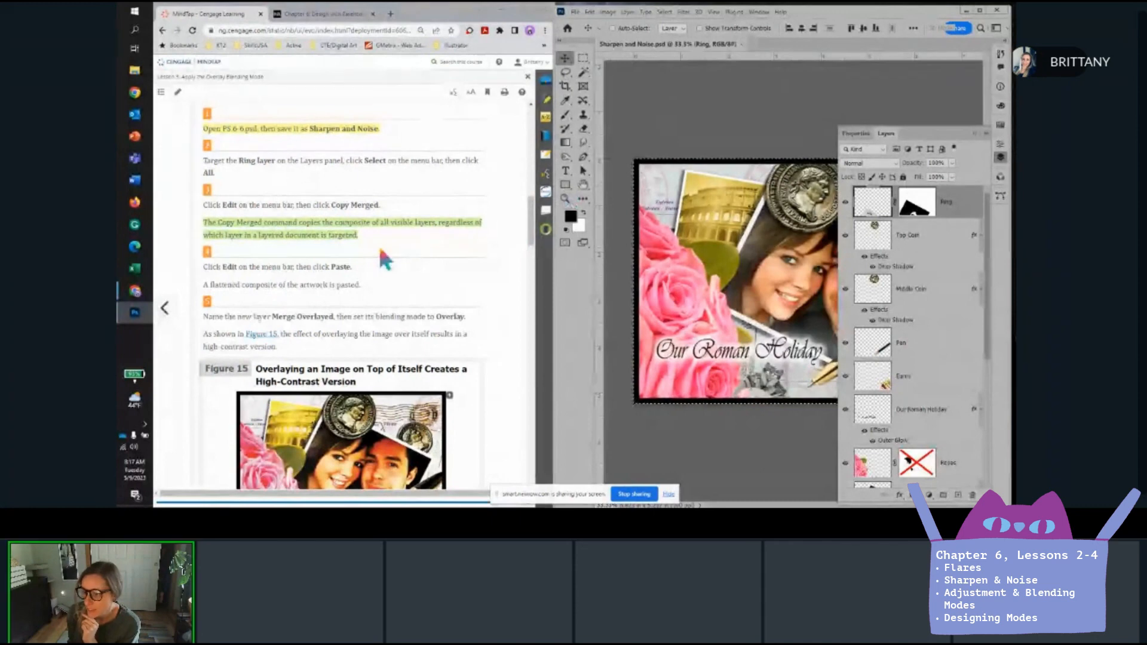
Paste the merged composite as a new layer above the Ring layer.
{"action": "scroll", "coordinate": [378, 244], "scroll_direction": "down", "scroll_amount": 1}
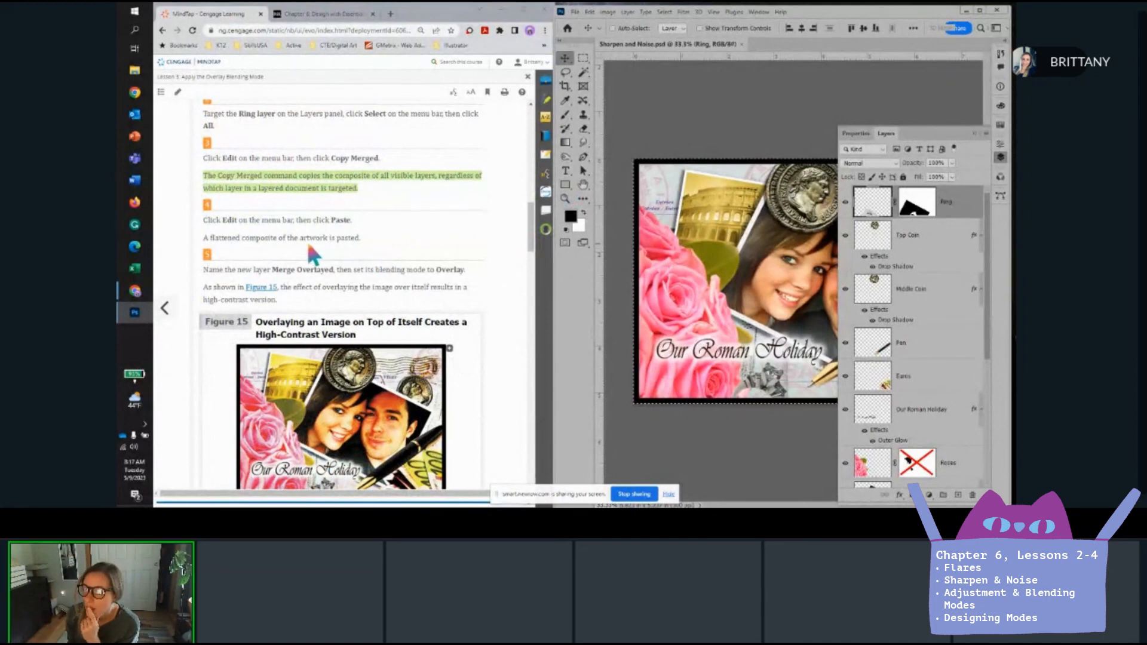
{"action": "left_click", "coordinate": [590, 12]}
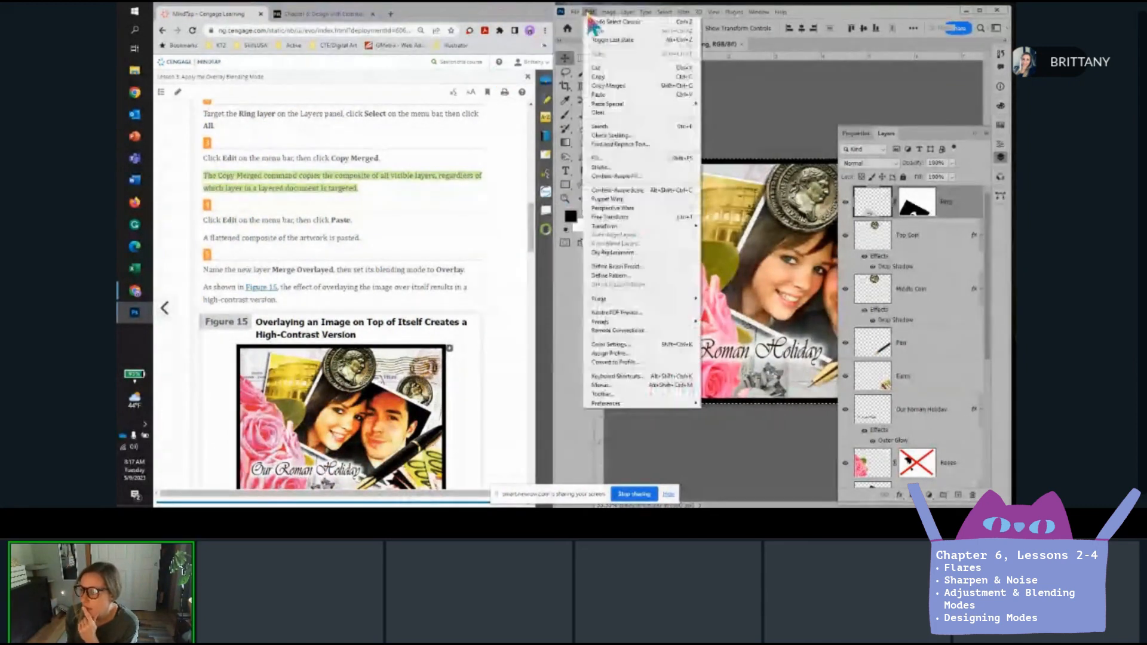
{"action": "left_click", "coordinate": [602, 94]}
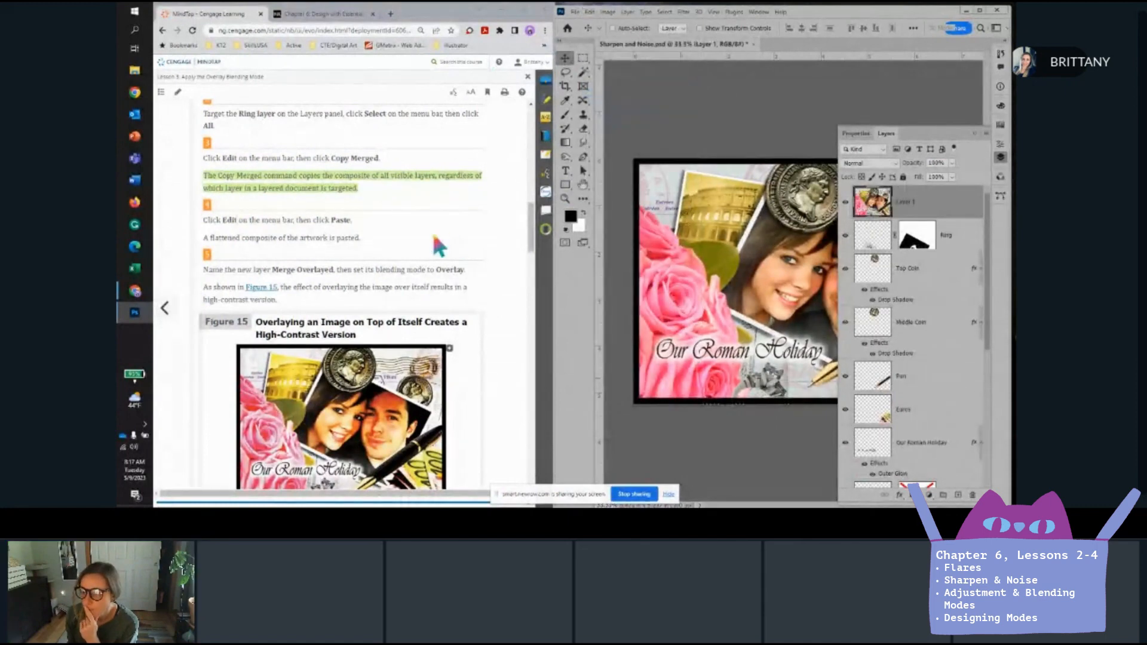
{"action": "scroll", "coordinate": [412, 240], "scroll_direction": "down", "scroll_amount": 1}
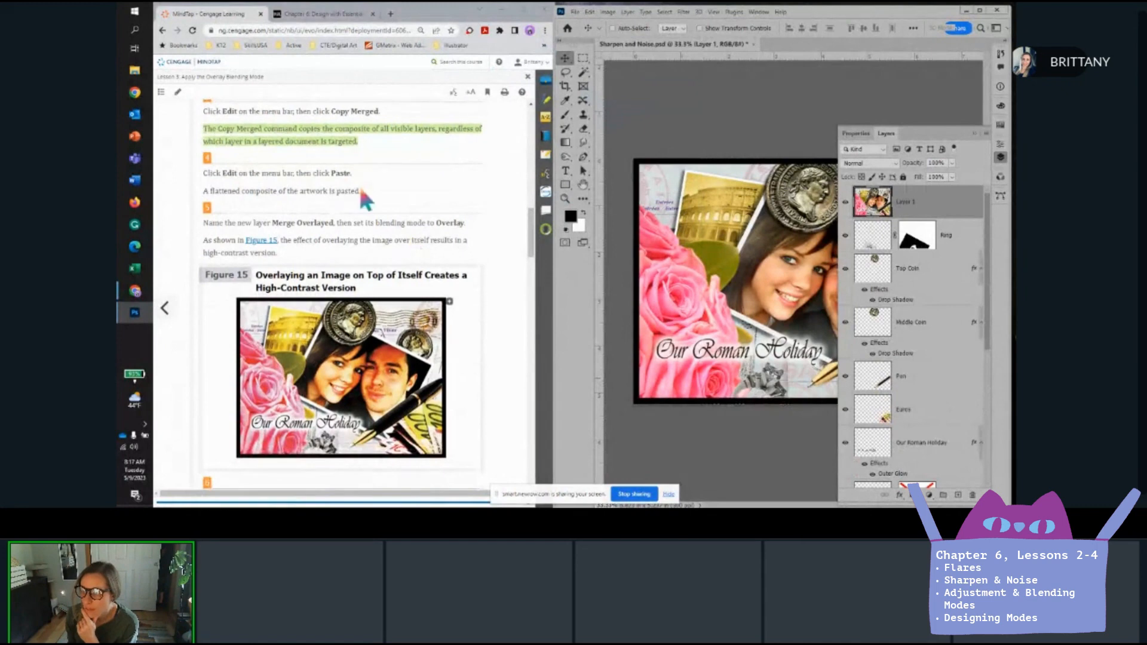
{"action": "scroll", "coordinate": [299, 246], "scroll_direction": "down", "scroll_amount": 1}
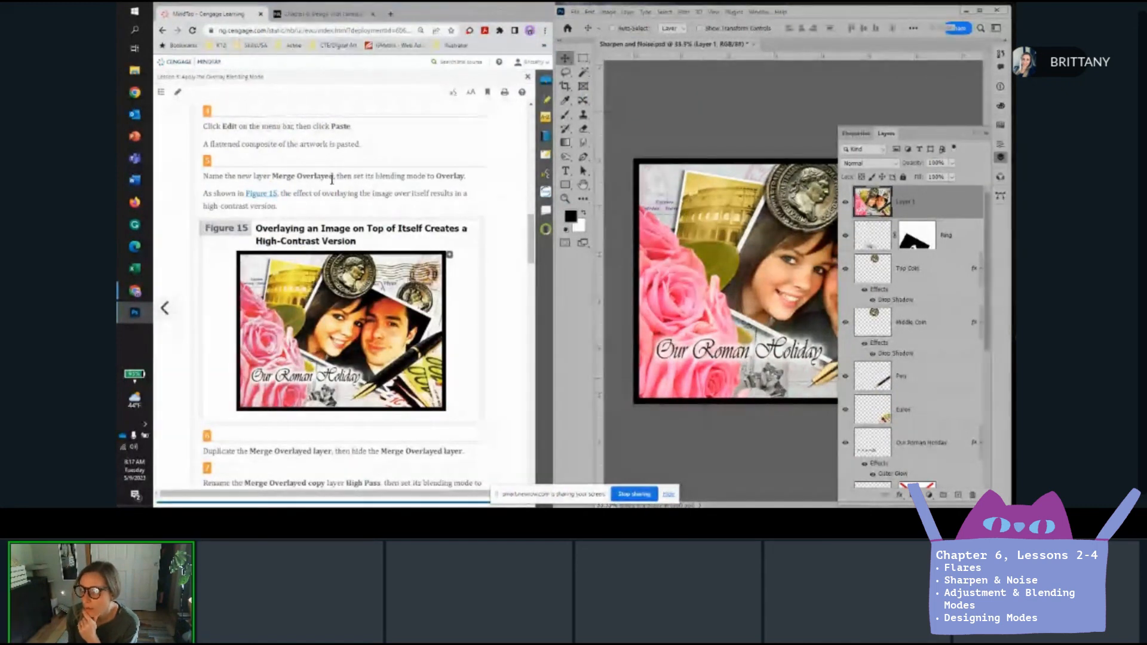
Rename the pasted composite layer Merge Overlay and set its blending mode to Overlay.
{"action": "double_click", "coordinate": [907, 202]}
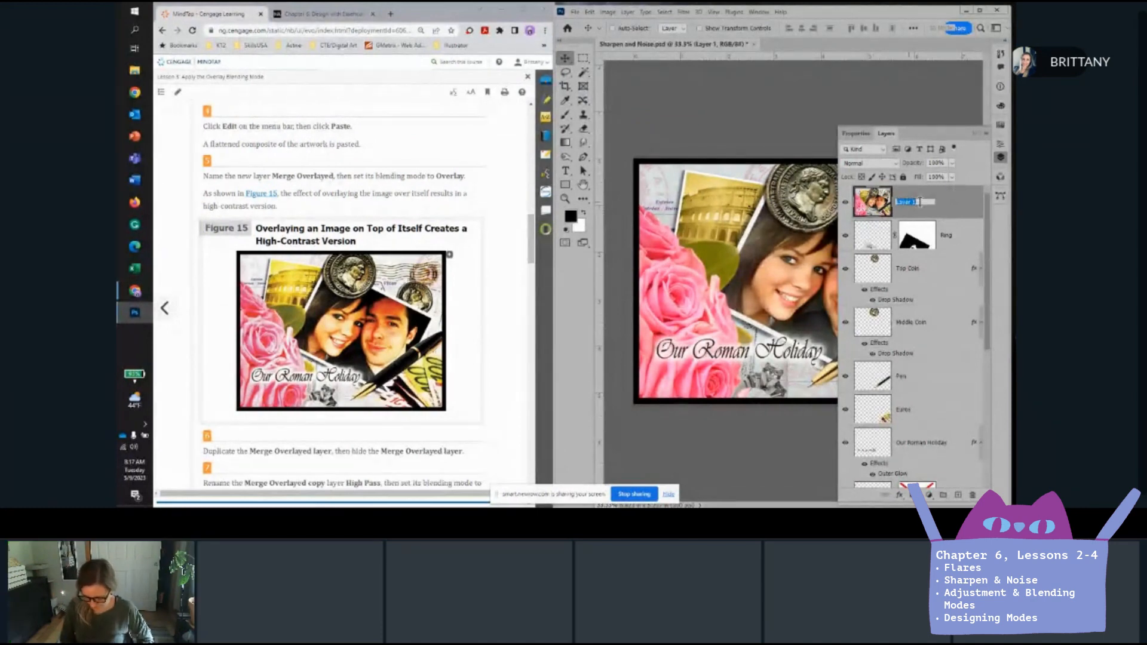
{"action": "type", "text": "Merg"}
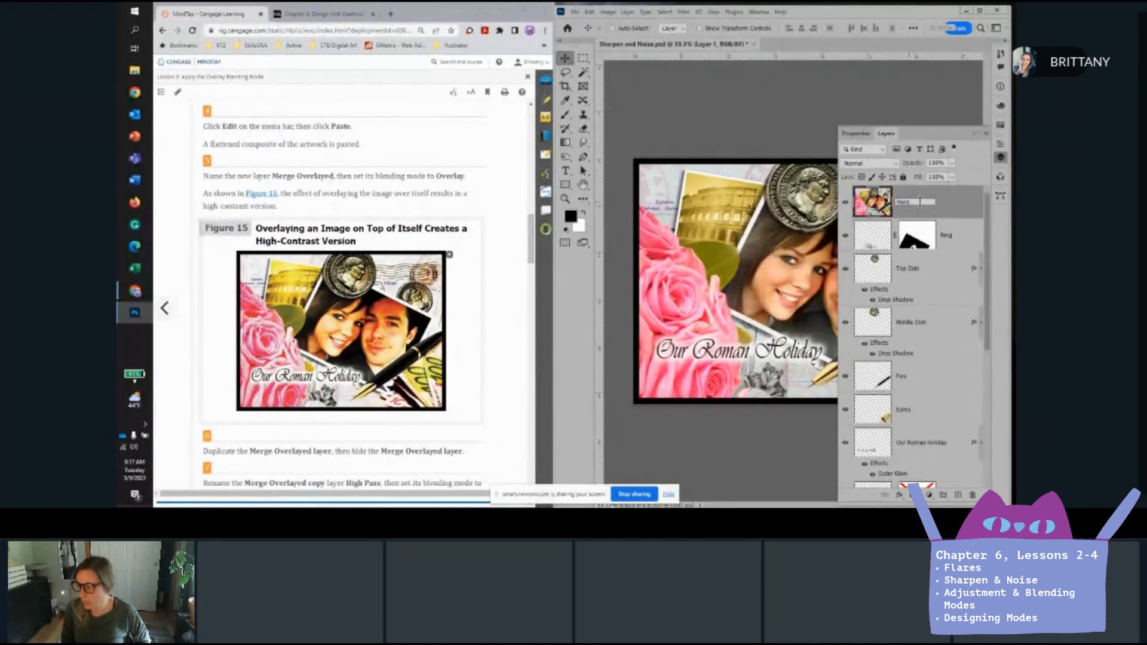
{"action": "type", "text": "e O"}
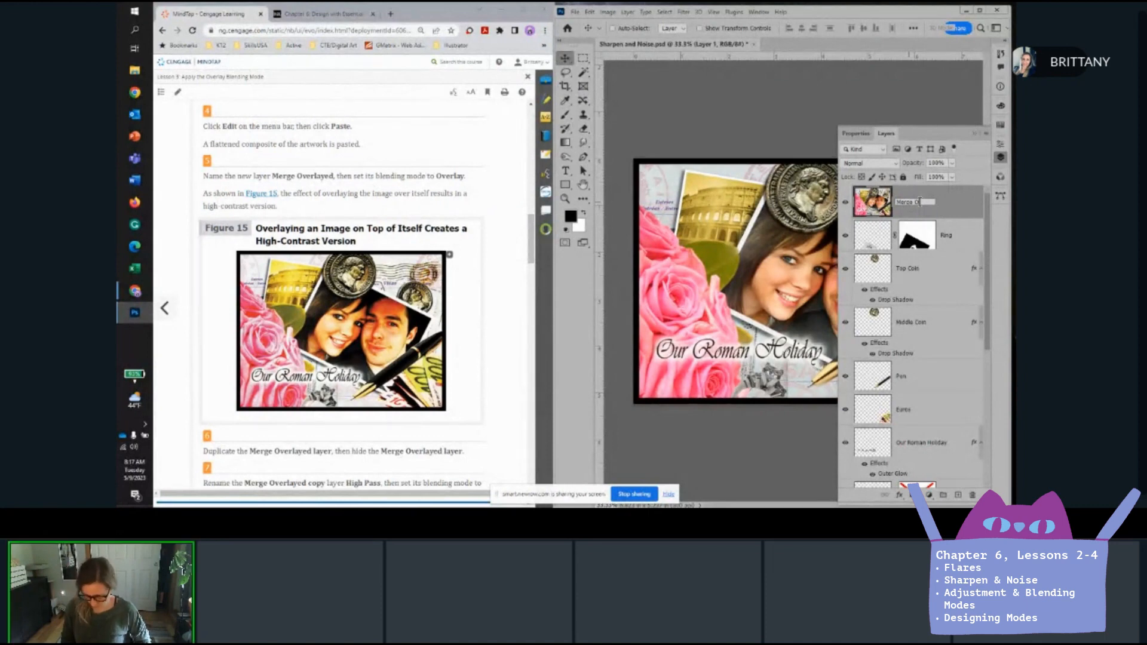
{"action": "type", "text": "verlay"}
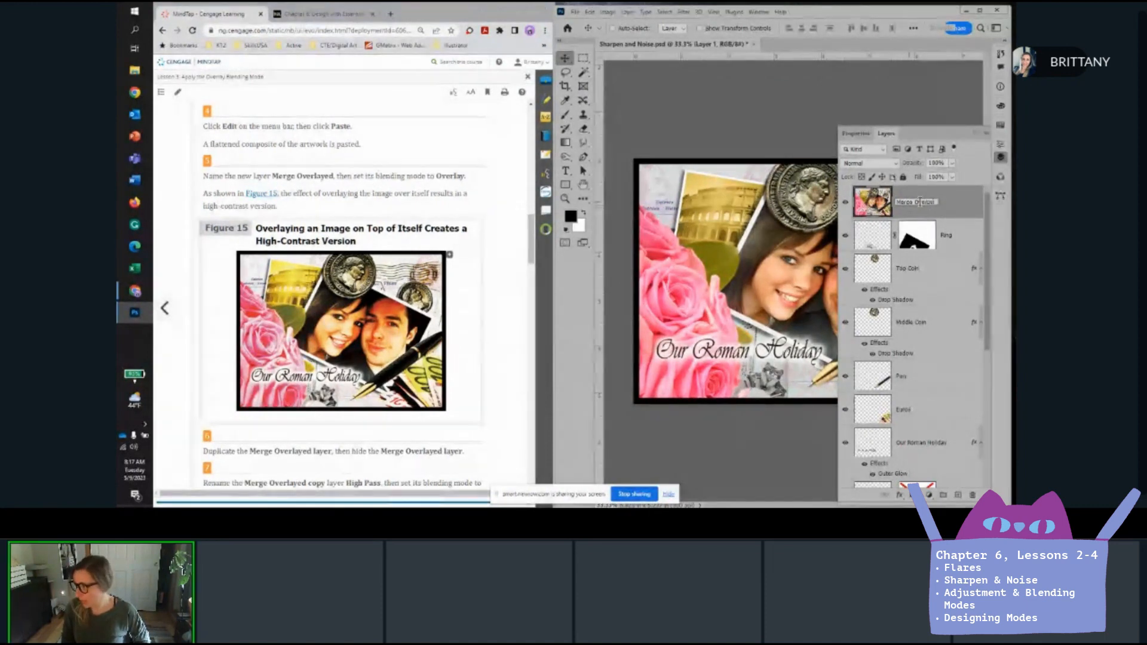
{"action": "key", "text": "Return"}
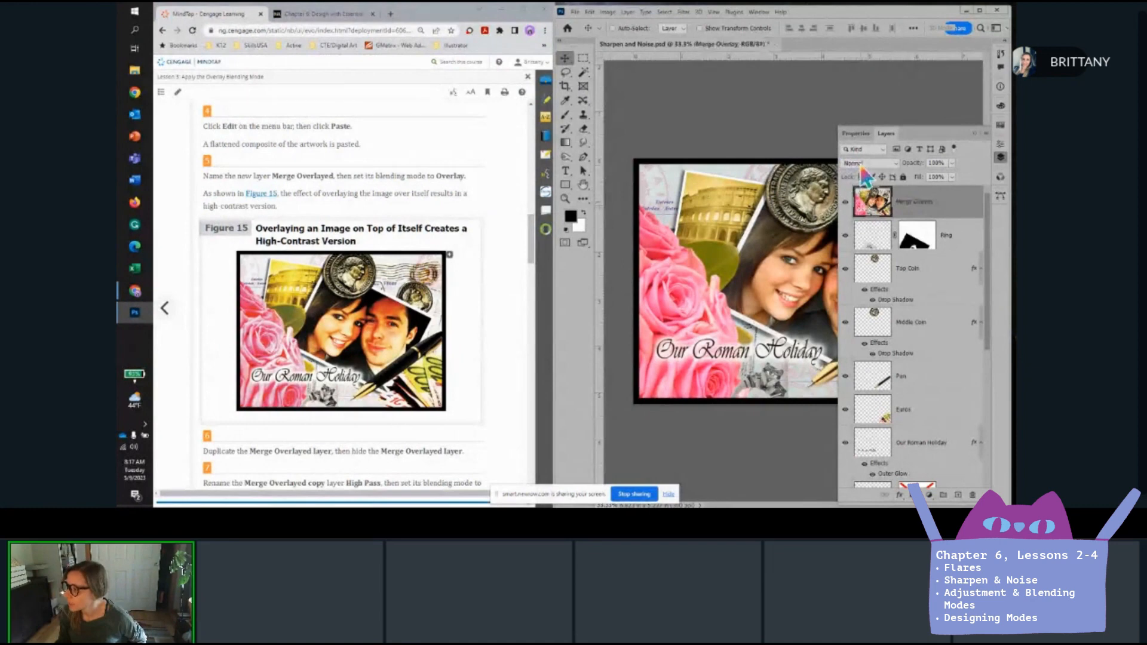
{"action": "left_click", "coordinate": [867, 163]}
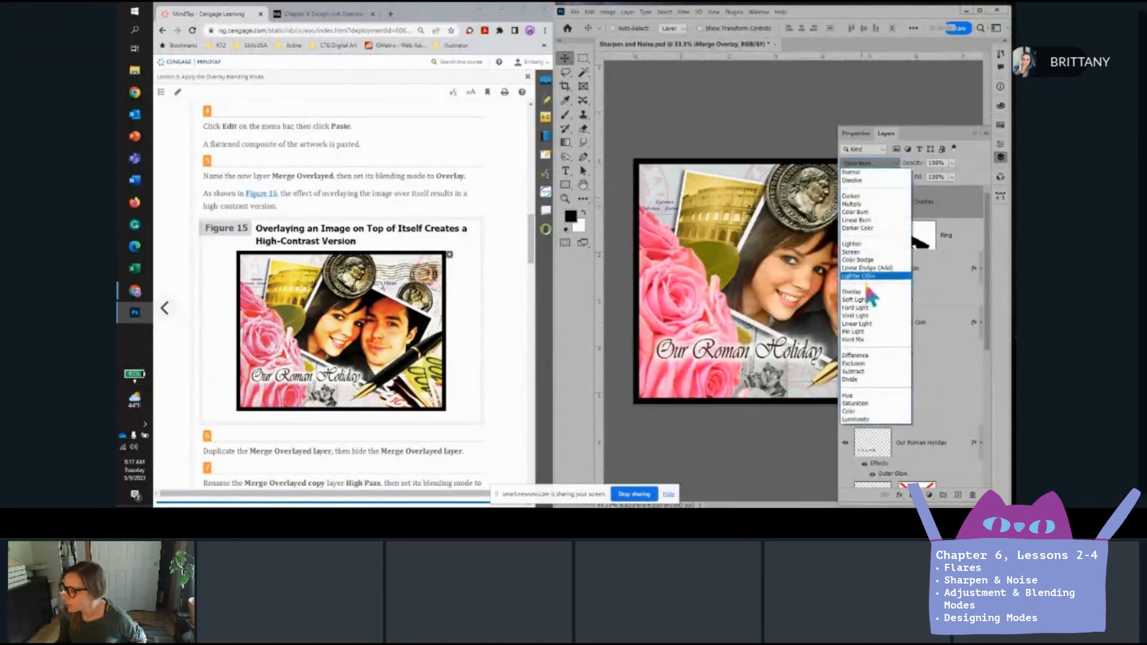
{"action": "left_click", "coordinate": [860, 292]}
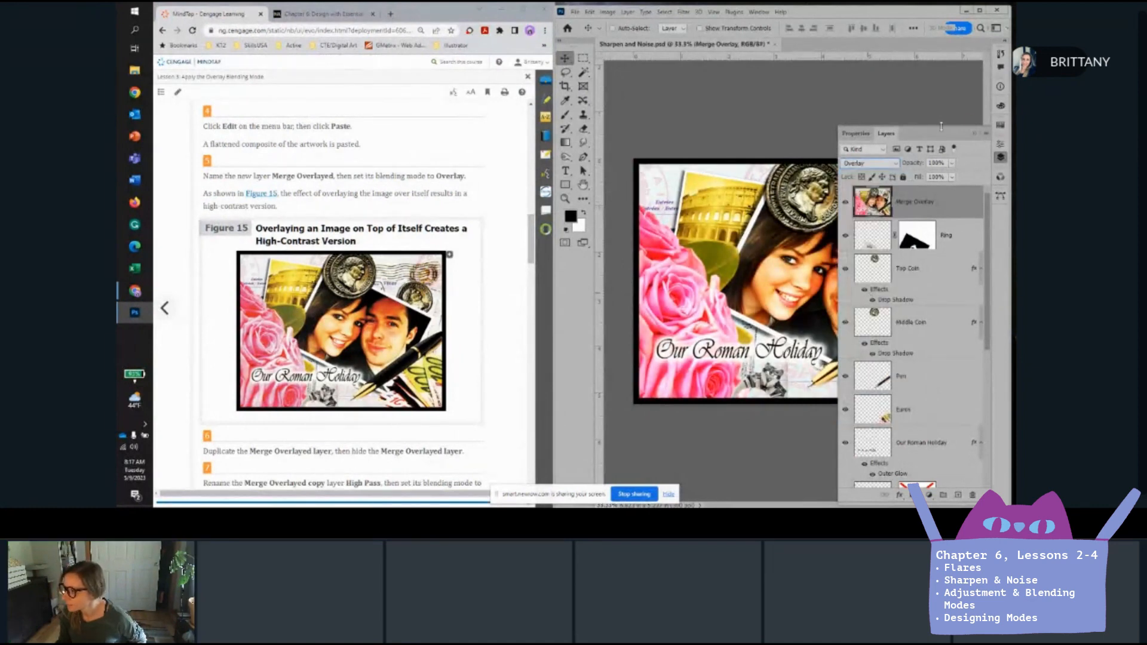
{"action": "left_click", "coordinate": [972, 133]}
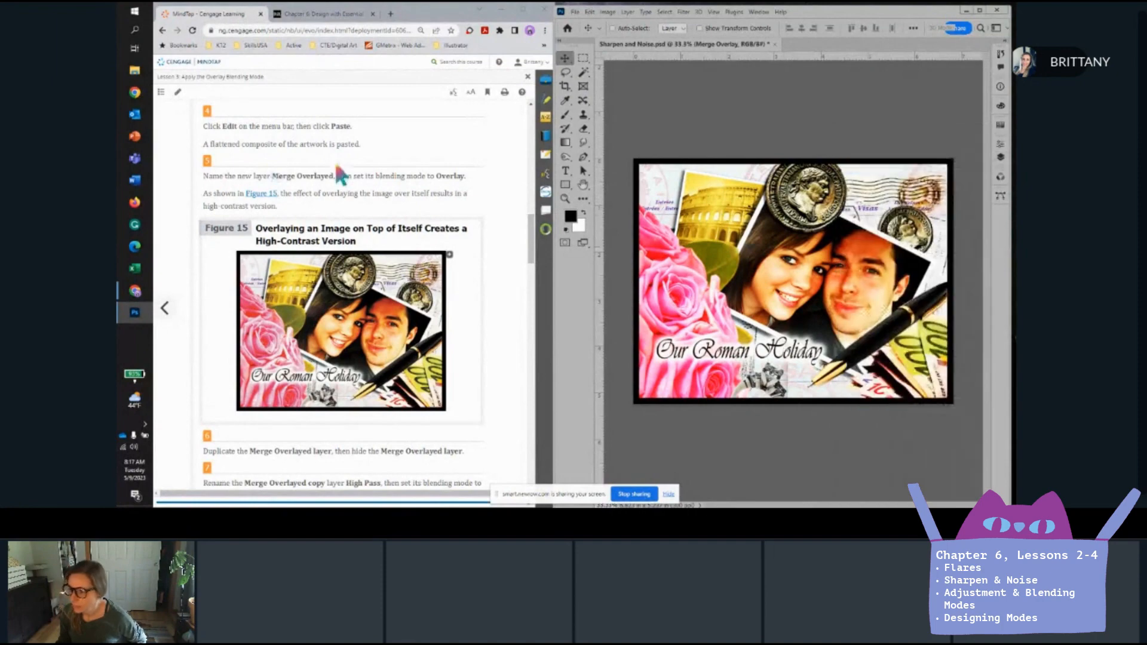
Following the lesson's instructions, duplicate the Merge Overlay layer and name the copy High Pass.
{"action": "scroll", "coordinate": [323, 287], "scroll_direction": "down", "scroll_amount": 2}
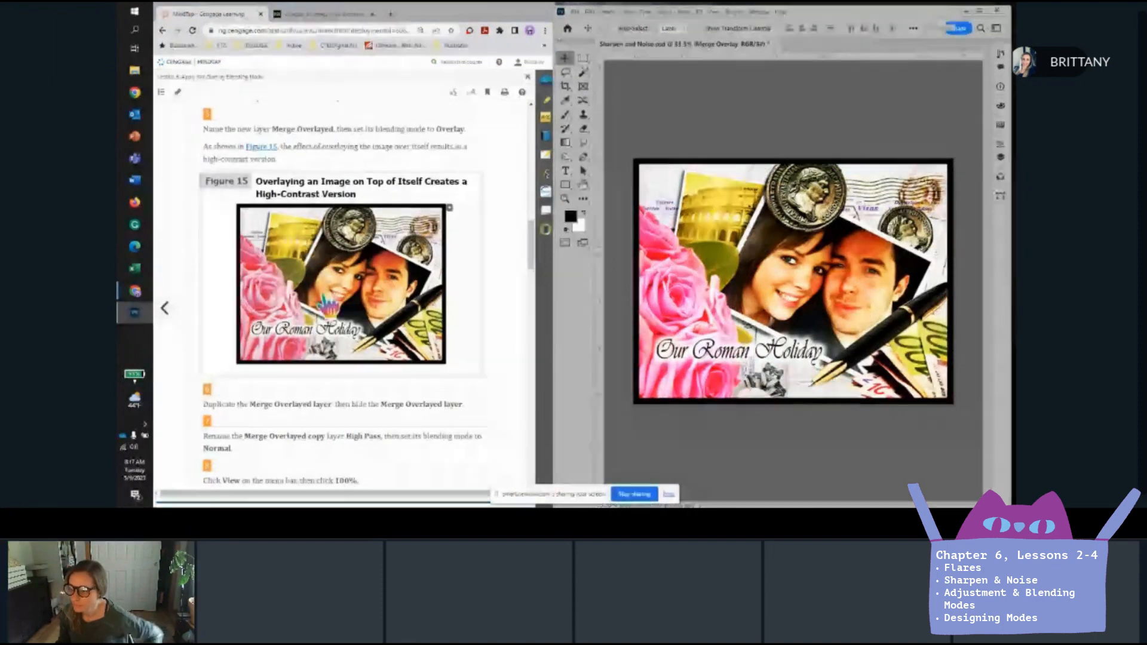
{"action": "scroll", "coordinate": [328, 293], "scroll_direction": "down", "scroll_amount": 3}
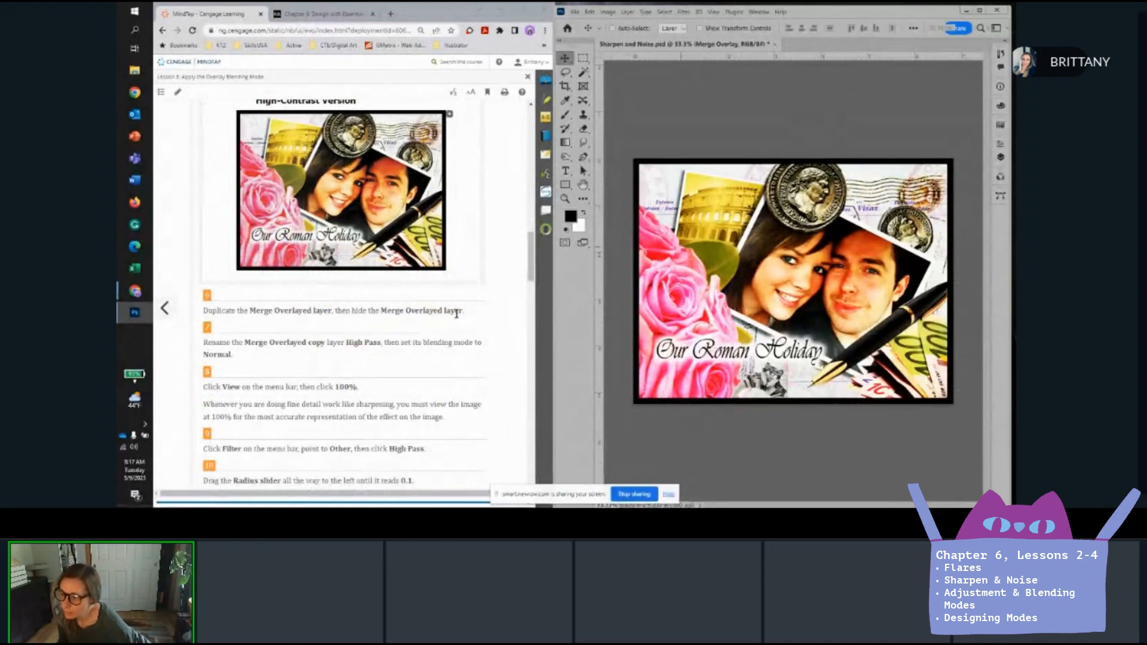
{"action": "scroll", "coordinate": [446, 311], "scroll_direction": "down", "scroll_amount": 2}
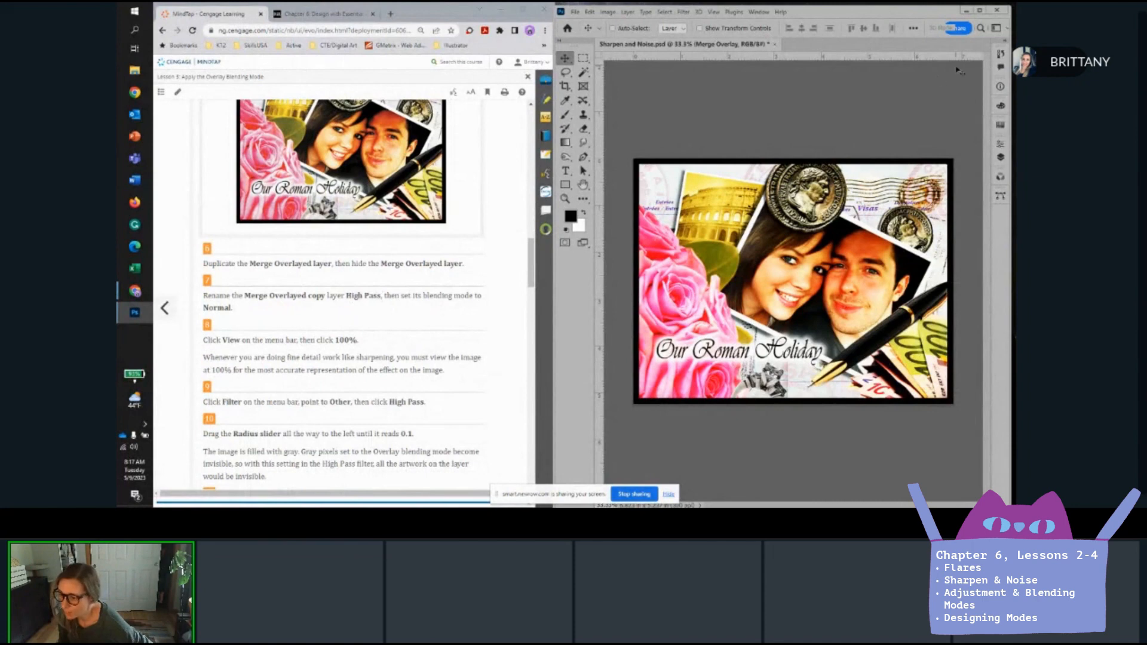
{"action": "left_click", "coordinate": [1001, 158]}
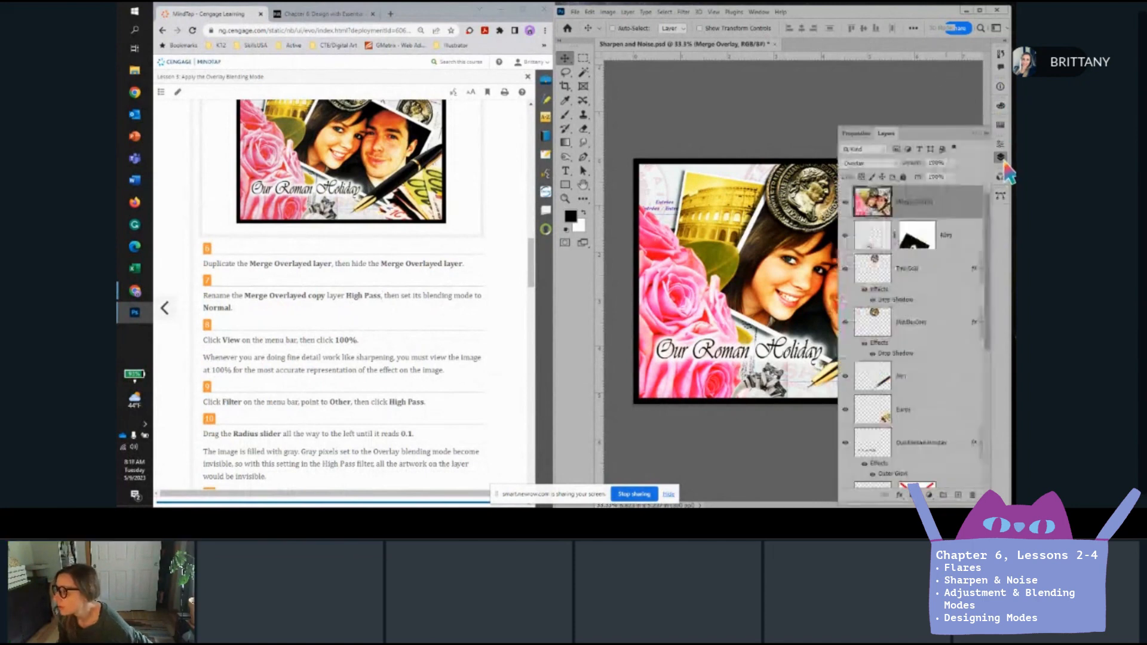
{"action": "left_click", "coordinate": [985, 133]}
{"action": "left_click", "coordinate": [959, 173]}
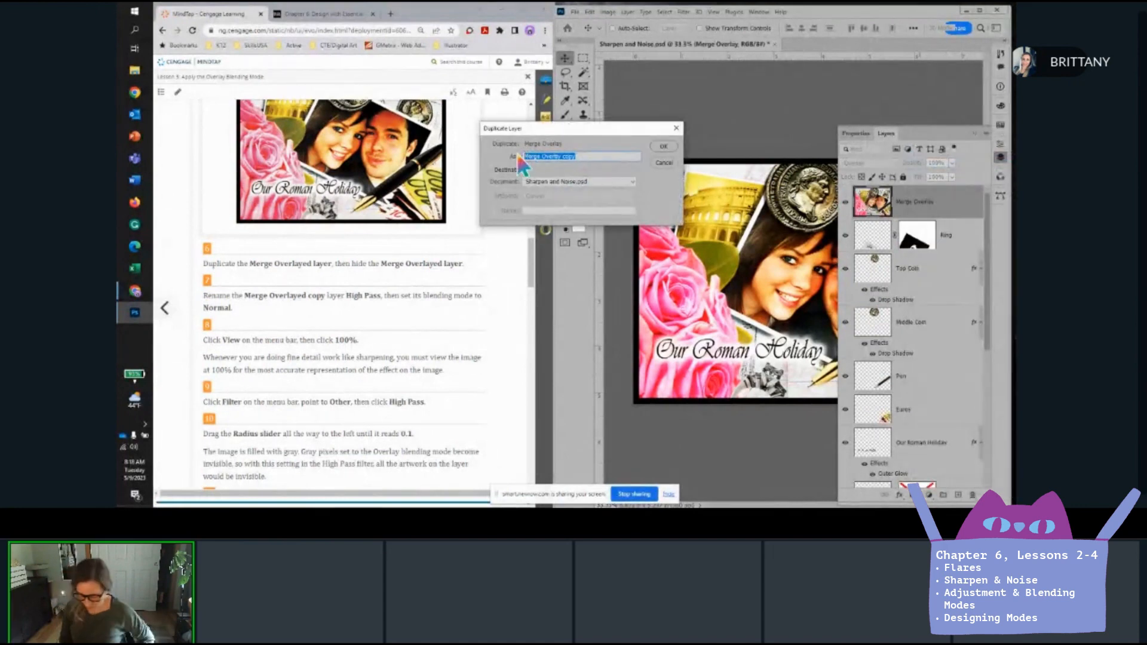
{"action": "type", "text": "High Pass"}
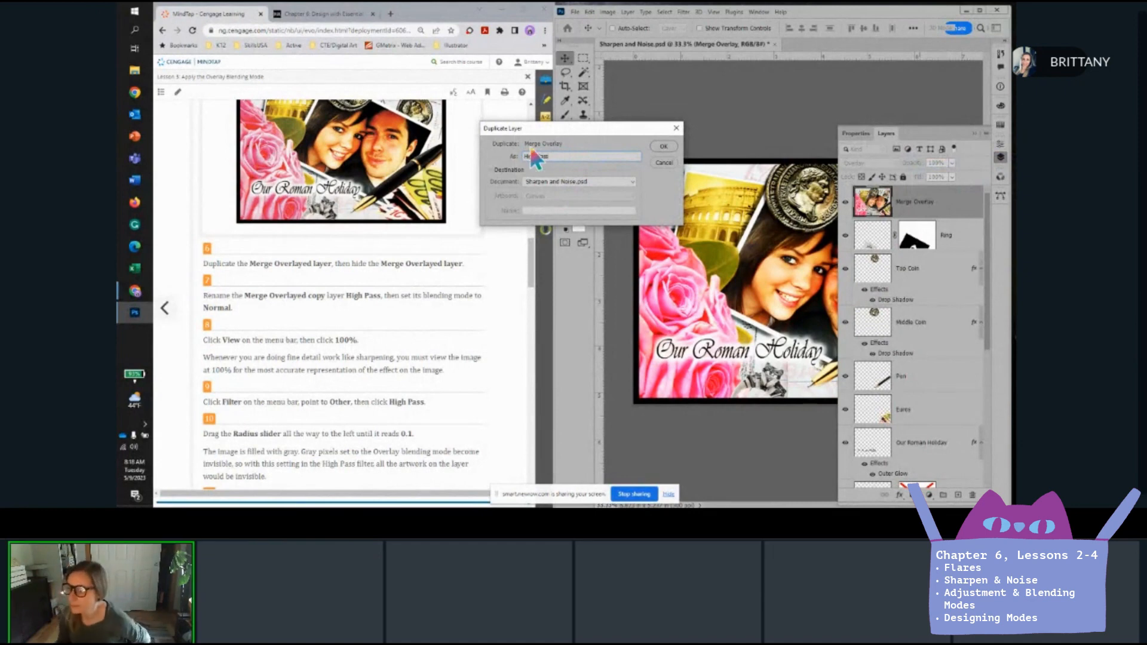
{"action": "left_click", "coordinate": [664, 147]}
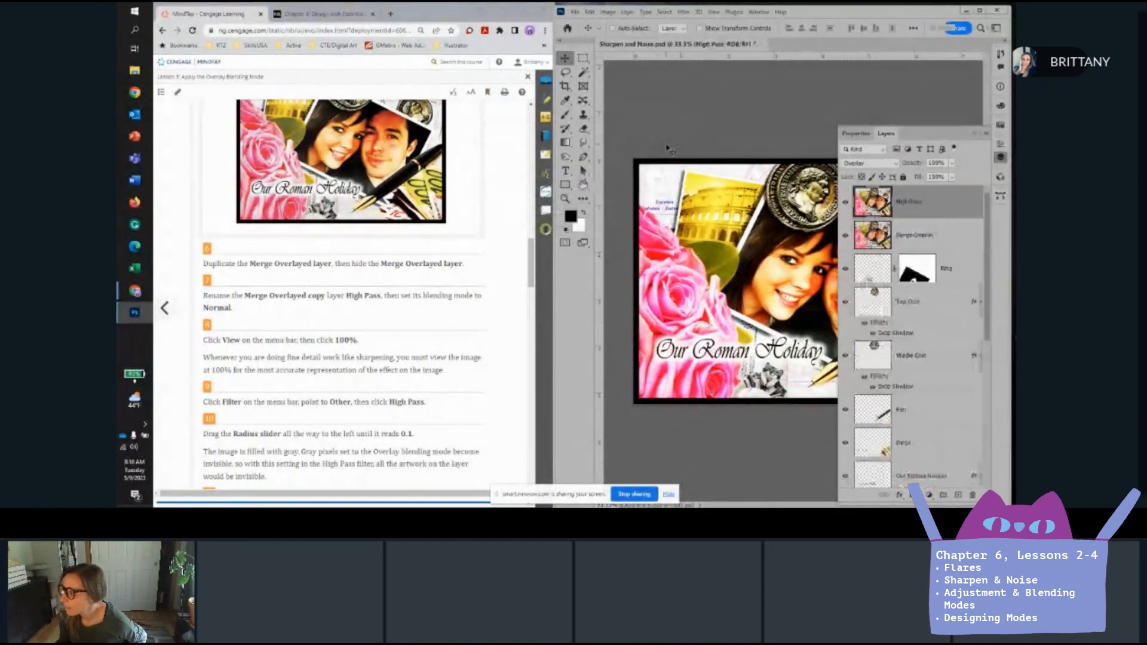
Hide the Merge Overlay layer and set the High Pass layer's blending mode to Normal.
{"action": "left_click", "coordinate": [845, 232]}
{"action": "left_click", "coordinate": [876, 164]}
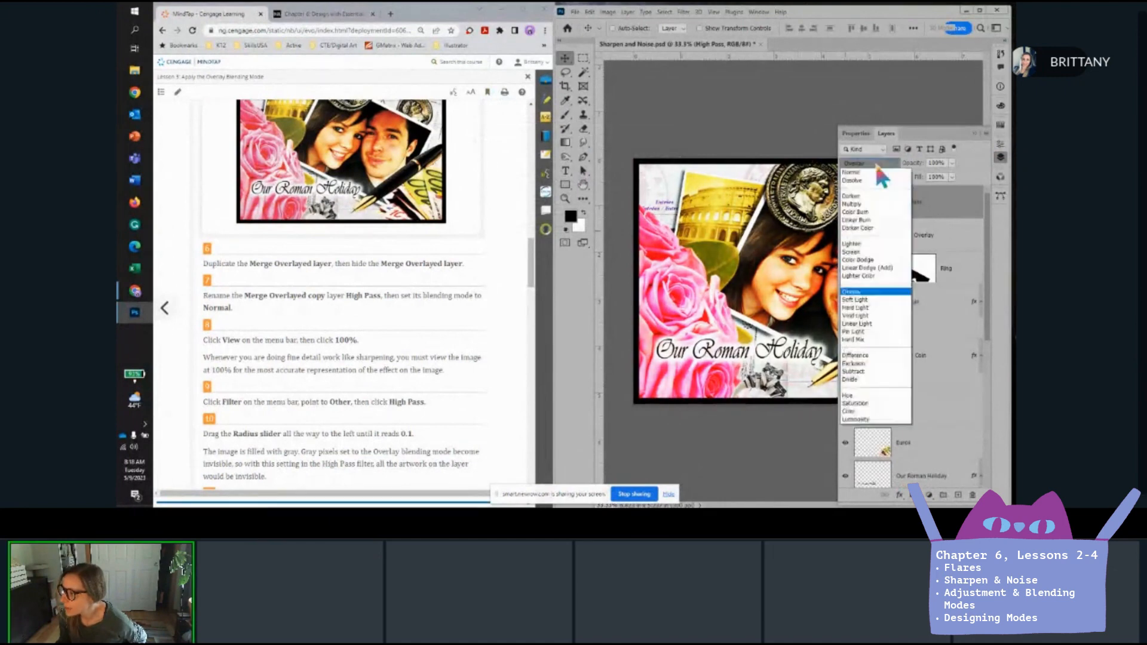
{"action": "left_click", "coordinate": [880, 173]}
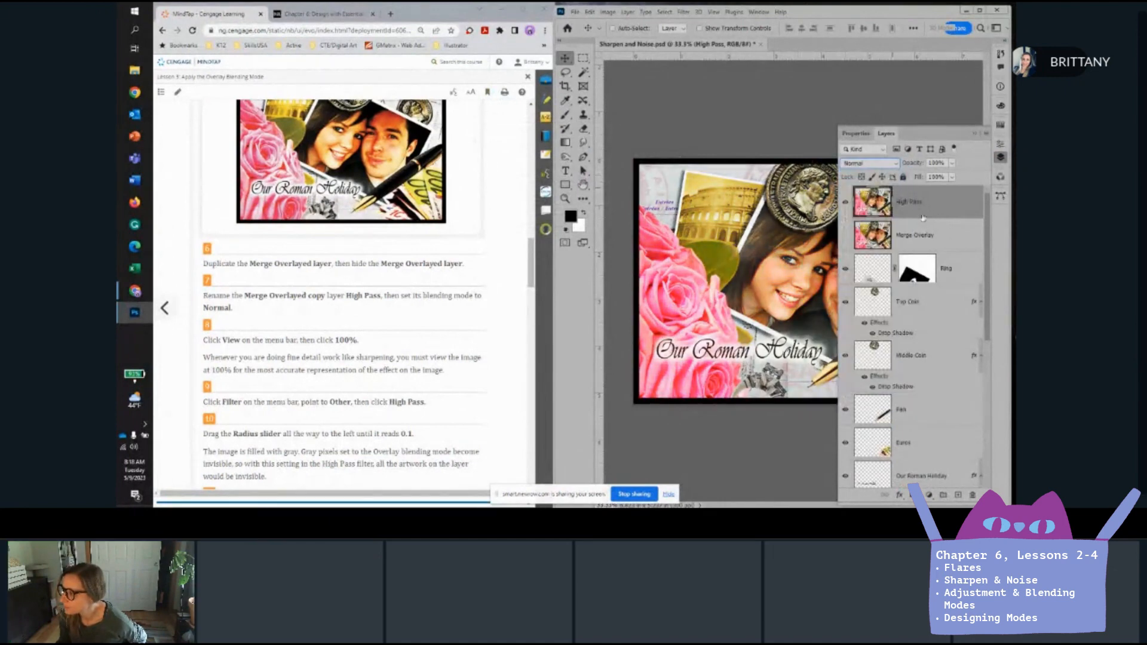
Start the High Pass filter on the High Pass layer and set its radius to 0.1 pixels.
{"action": "scroll", "coordinate": [294, 326], "scroll_direction": "down", "scroll_amount": 2}
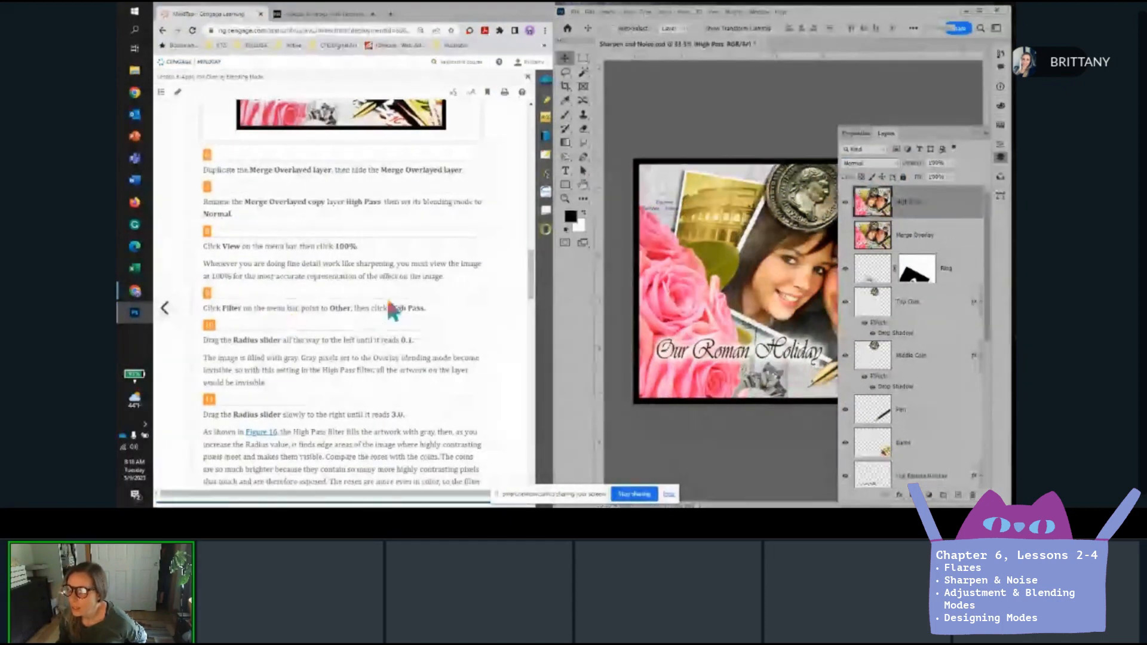
{"action": "left_click", "coordinate": [976, 134]}
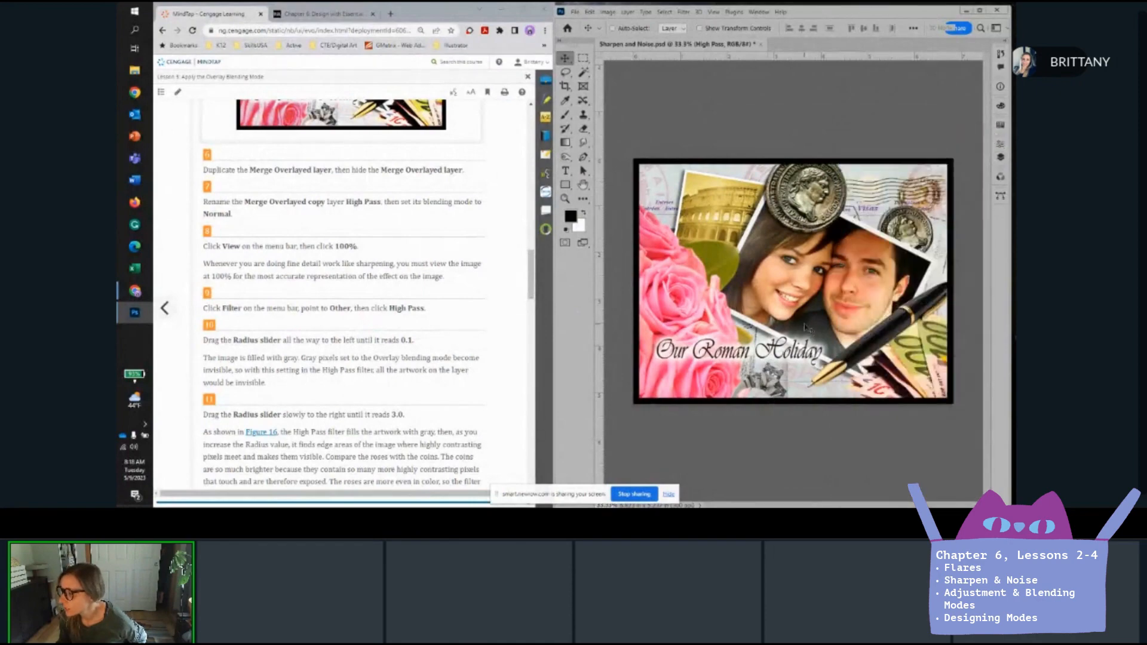
{"action": "scroll", "coordinate": [802, 318], "scroll_direction": "up", "scroll_amount": 7}
{"action": "scroll", "coordinate": [802, 316], "scroll_direction": "down", "scroll_amount": 1}
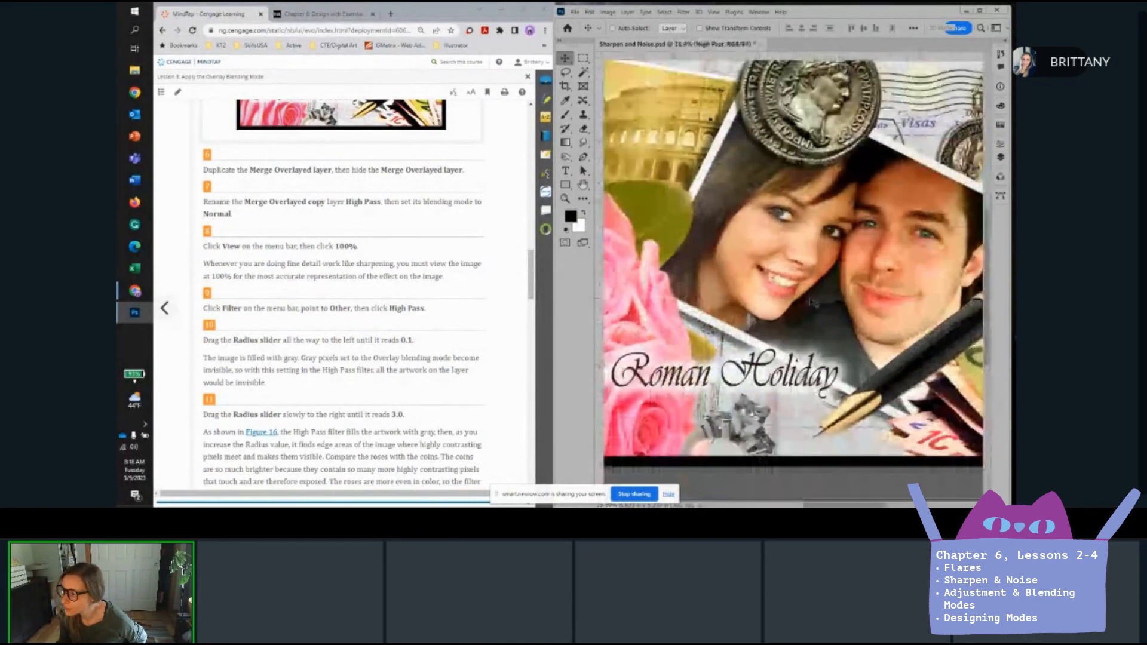
{"action": "scroll", "coordinate": [813, 303], "scroll_direction": "down", "scroll_amount": 2}
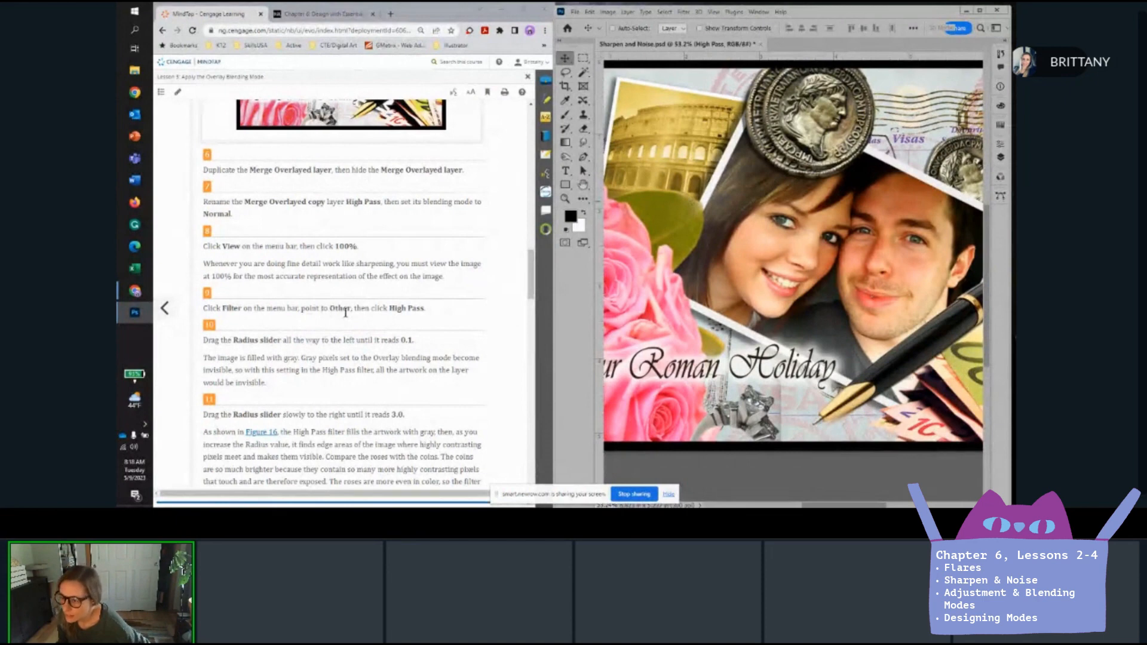
{"action": "left_click", "coordinate": [683, 11]}
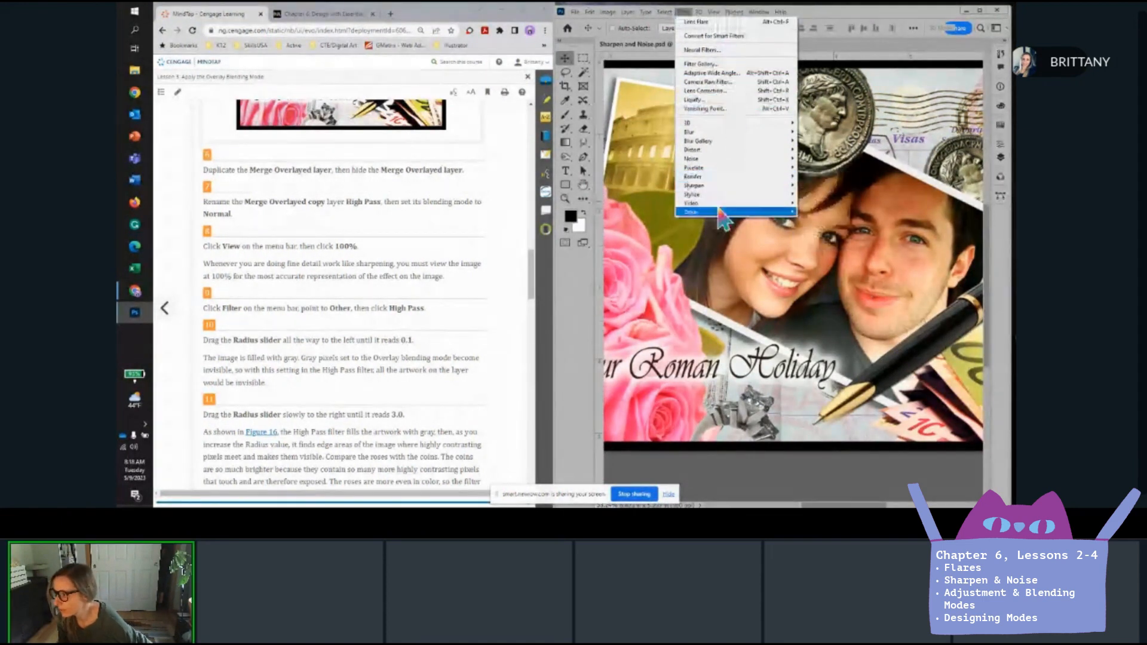
{"action": "mouse_move", "coordinate": [726, 212]}
{"action": "left_click", "coordinate": [821, 221]}
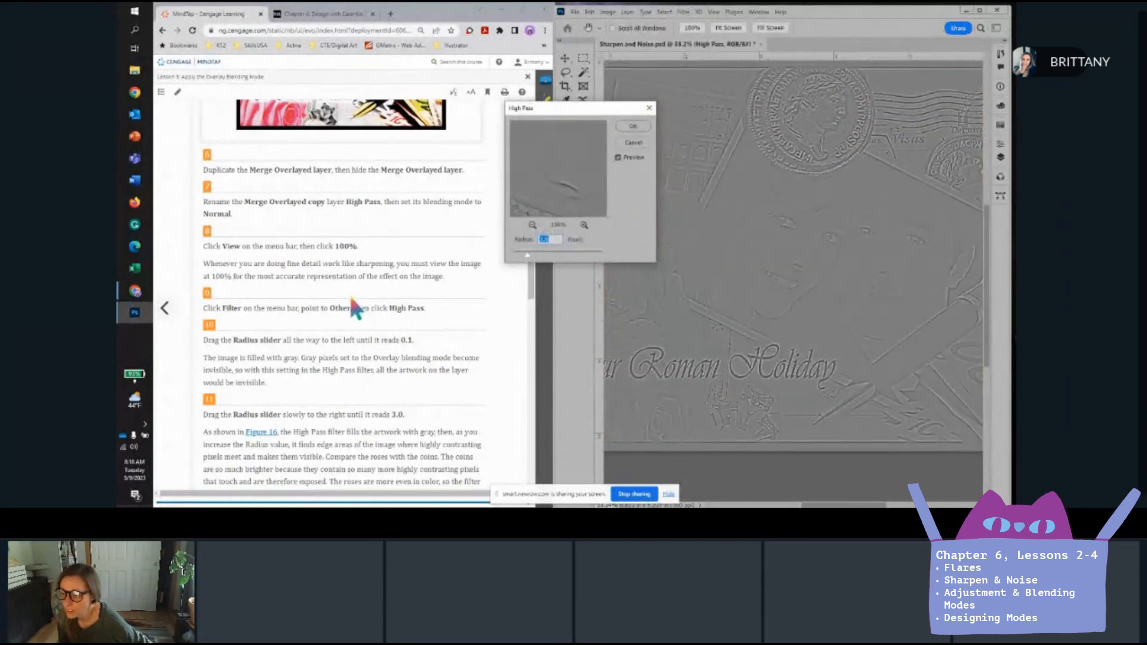
{"action": "scroll", "coordinate": [419, 306], "scroll_direction": "down", "scroll_amount": 3}
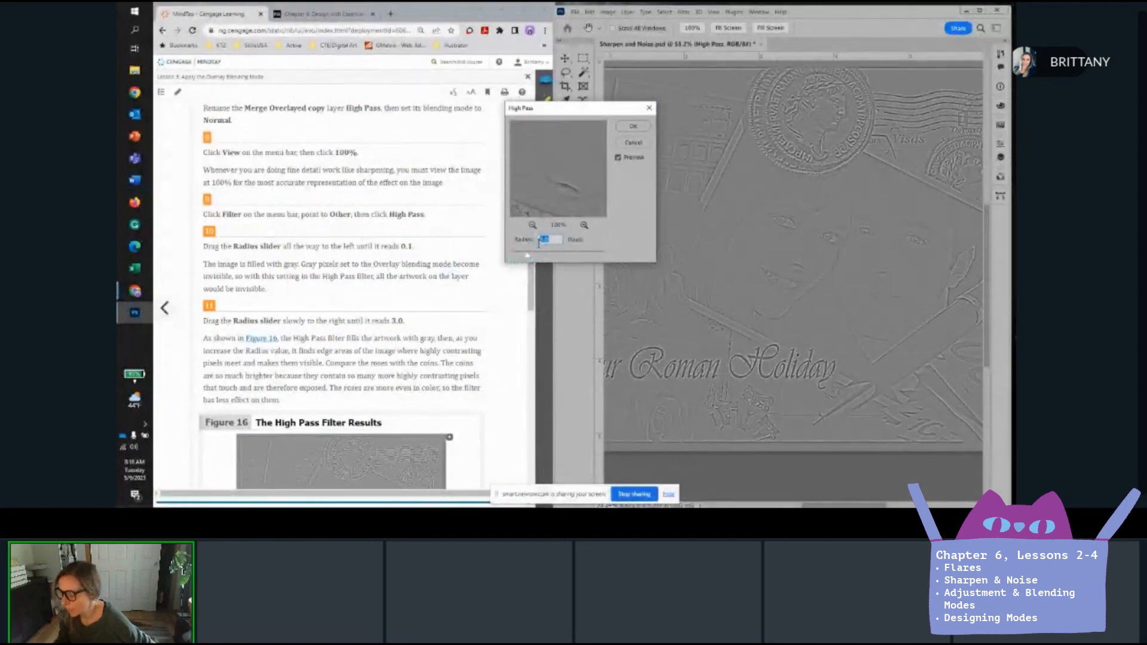
{"action": "type", "text": ".1"}
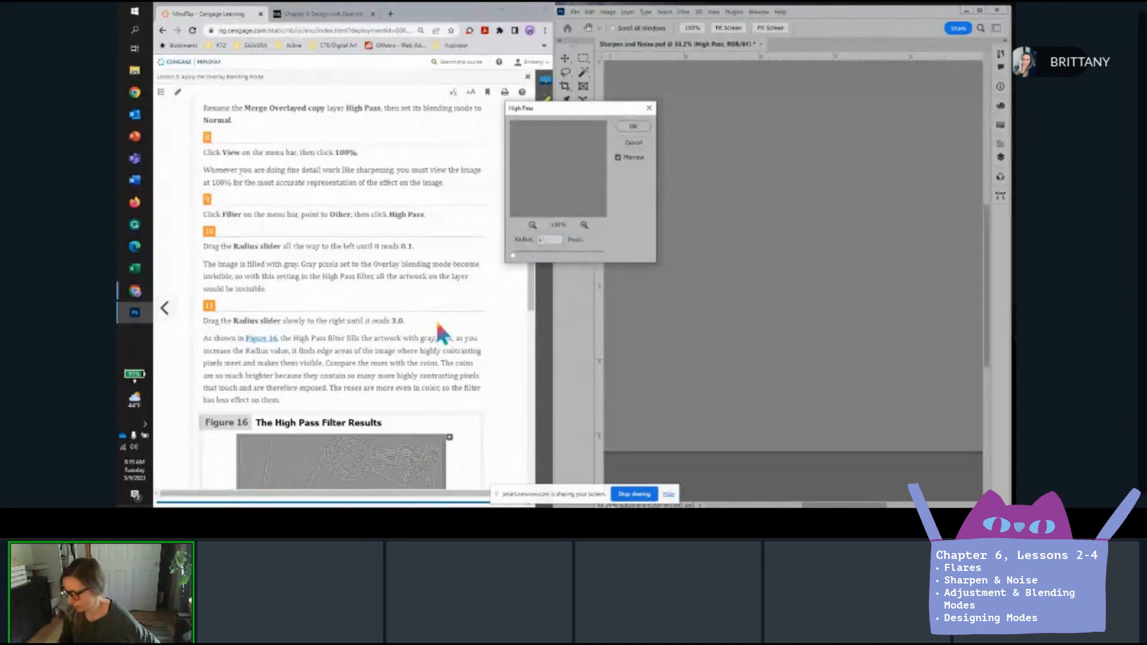
Raise the High Pass filter's radius to 3.0 pixels and apply the filter.
{"action": "type", "text": "3.0"}
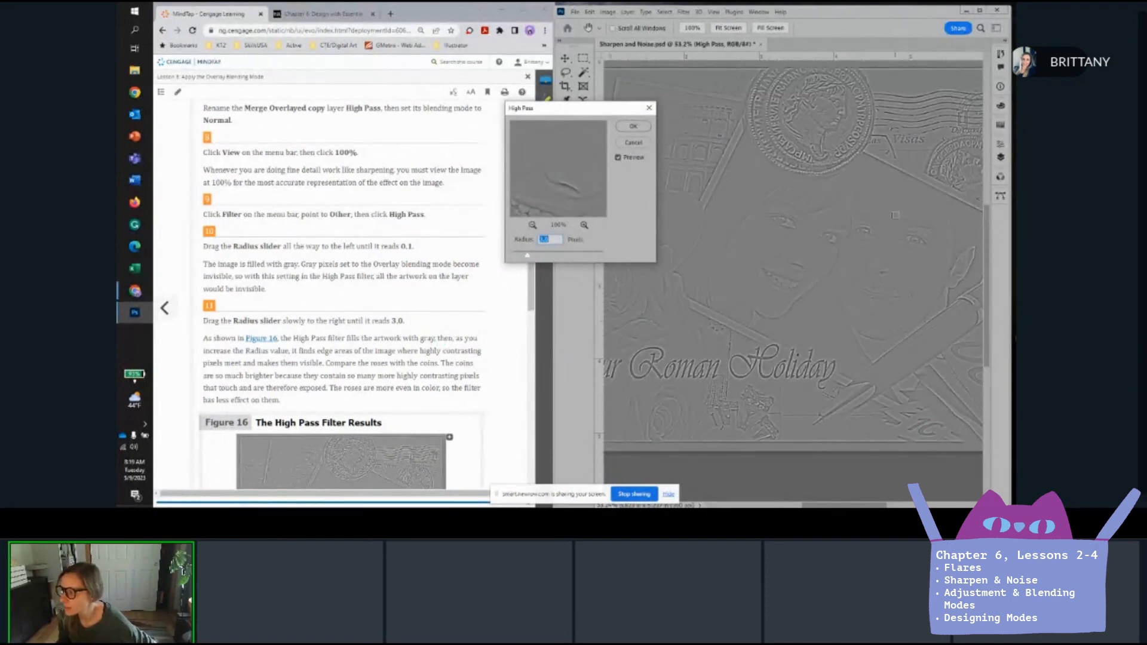
{"action": "scroll", "coordinate": [452, 314], "scroll_direction": "down", "scroll_amount": 4}
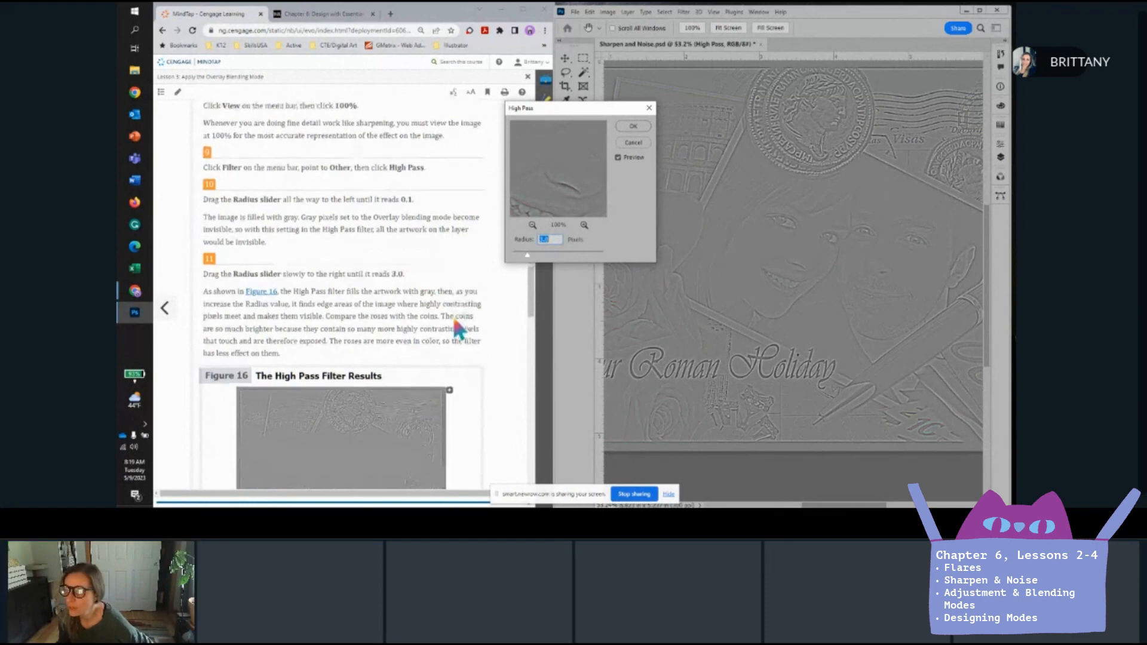
{"action": "scroll", "coordinate": [424, 295], "scroll_direction": "down", "scroll_amount": 3}
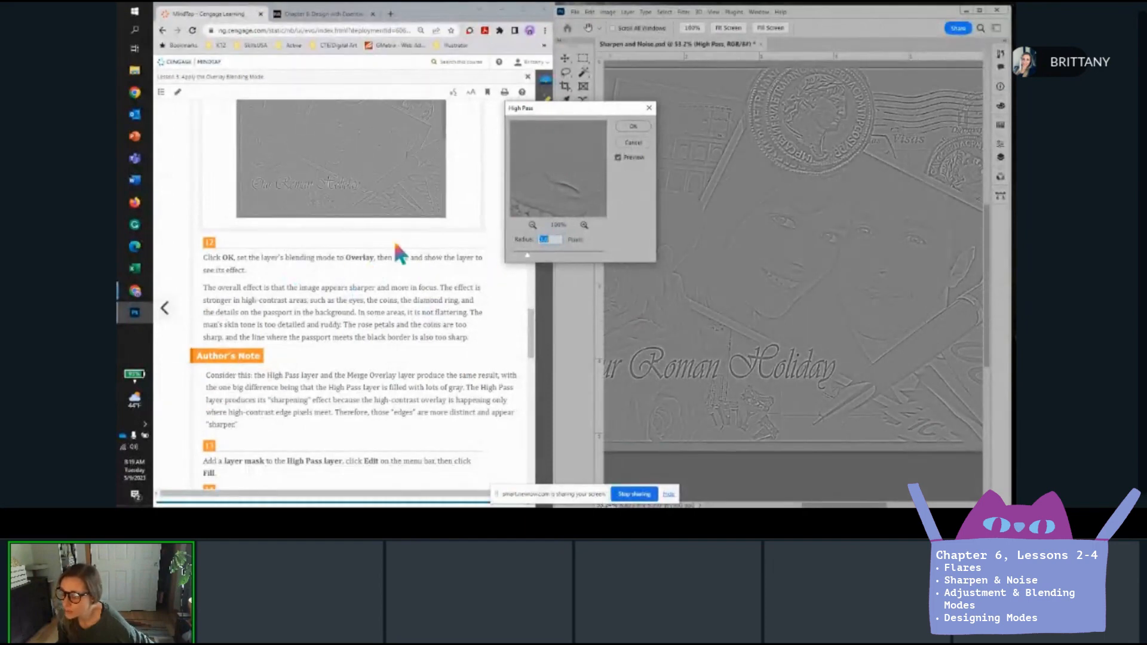
{"action": "left_click", "coordinate": [637, 126]}
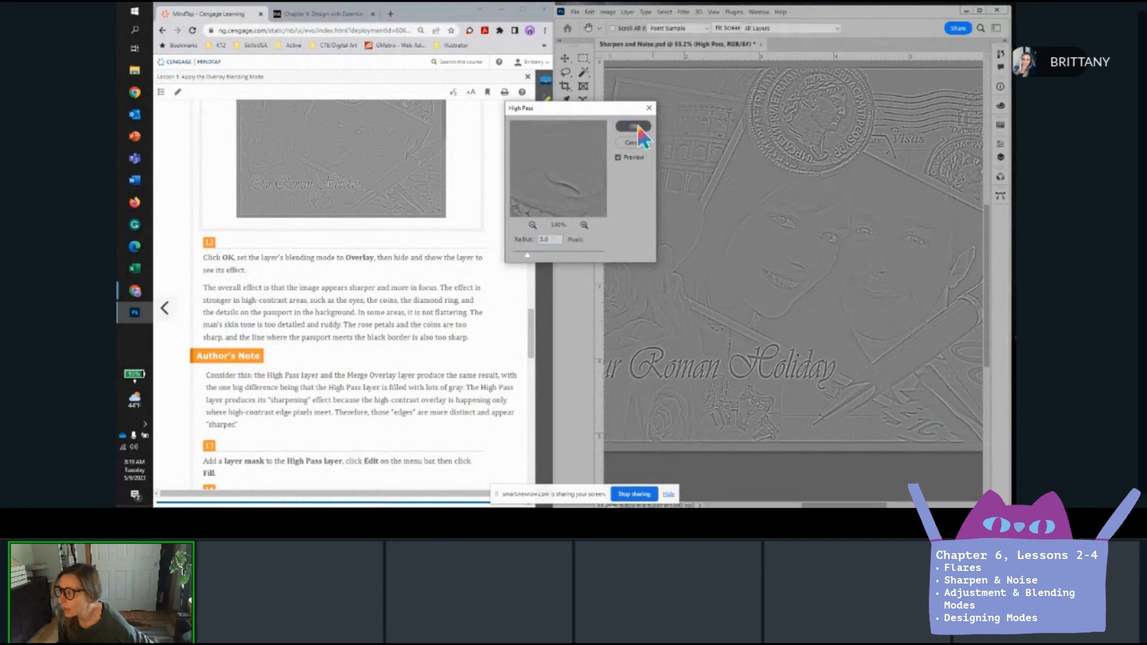
Set the filtered High Pass layer's blending mode to Overlay.
{"action": "left_click", "coordinate": [1001, 157]}
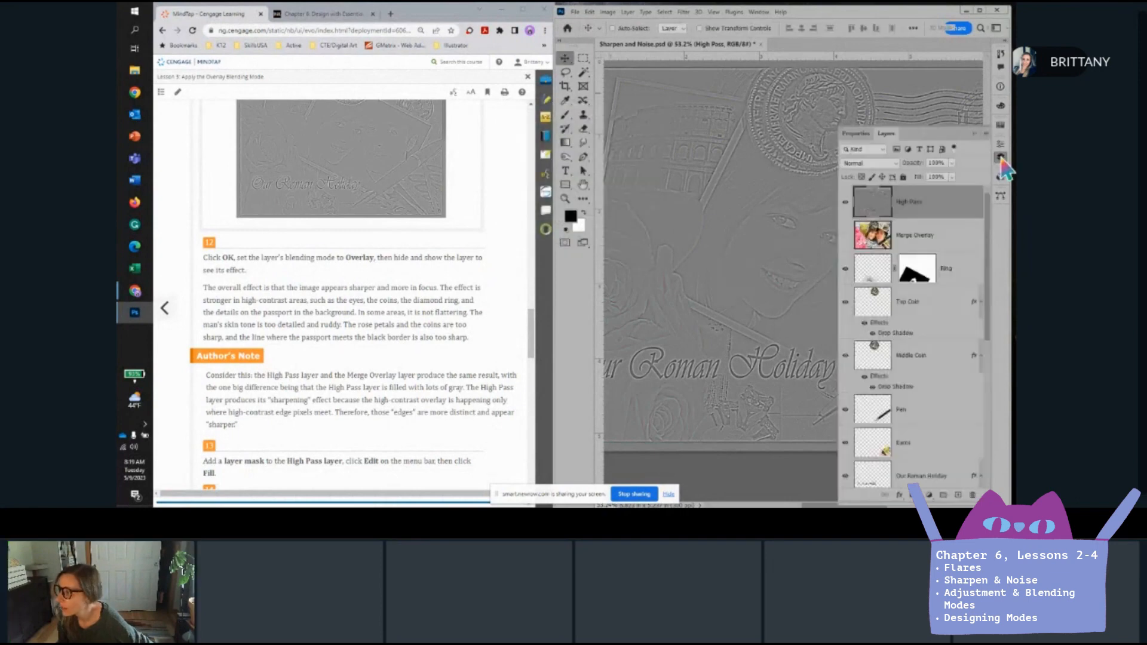
{"action": "left_click", "coordinate": [872, 163]}
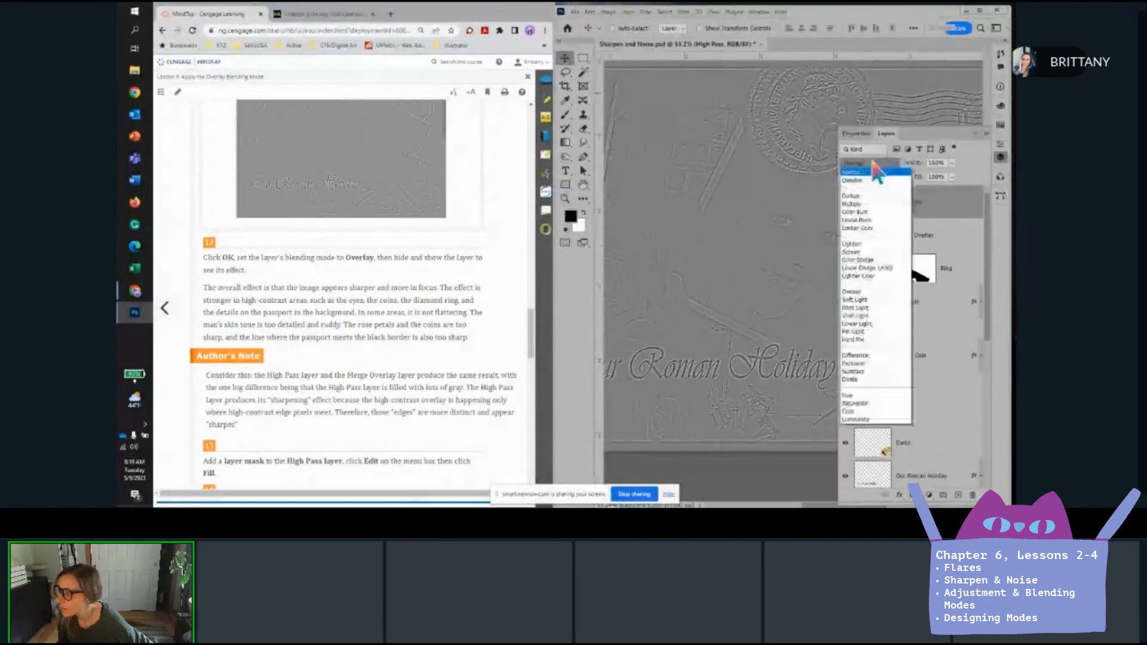
{"action": "left_click", "coordinate": [881, 292]}
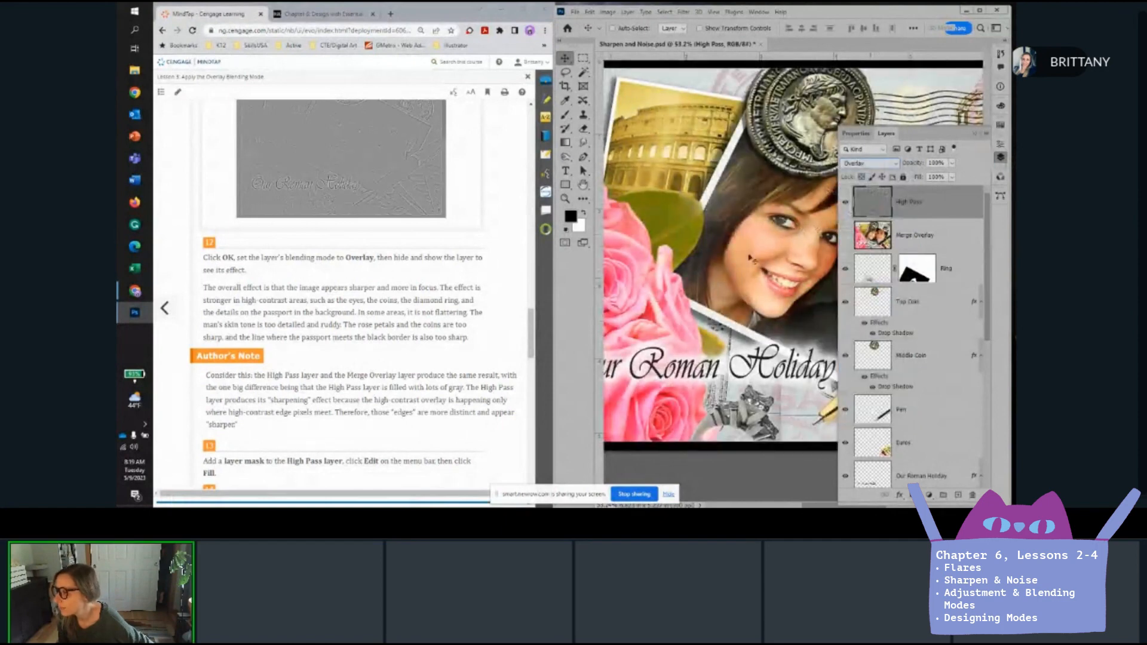
Hide and show the High Pass layer to compare the image's sharpness close up.
{"action": "scroll", "coordinate": [739, 239], "scroll_direction": "up", "scroll_amount": 4}
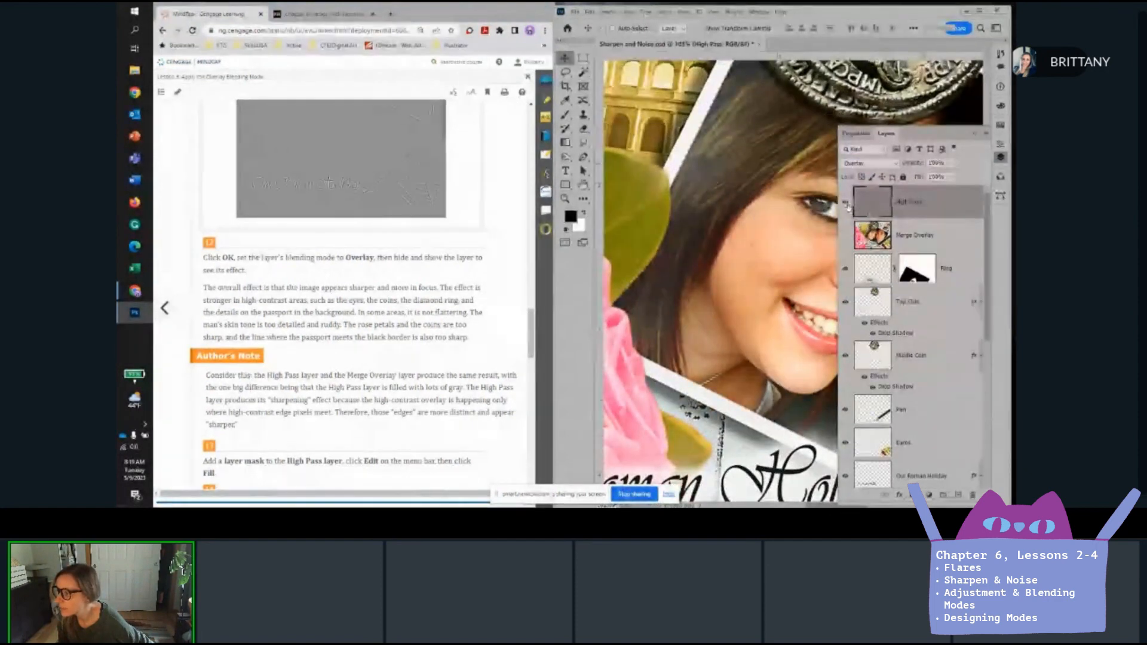
{"action": "left_click", "coordinate": [846, 204]}
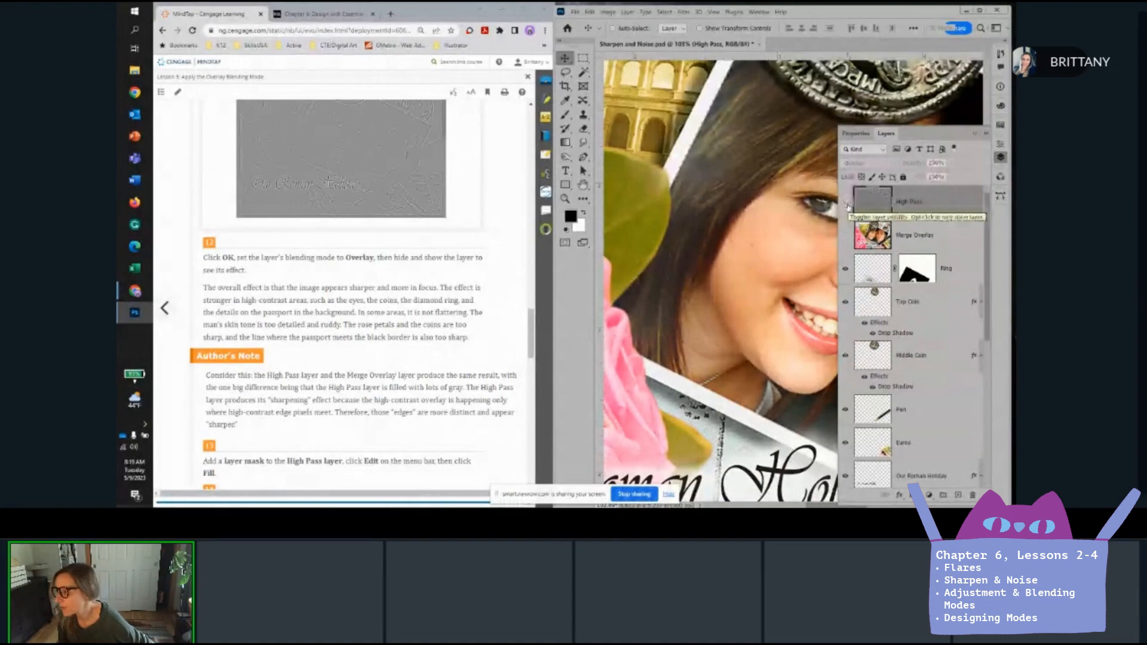
{"action": "left_click", "coordinate": [846, 204]}
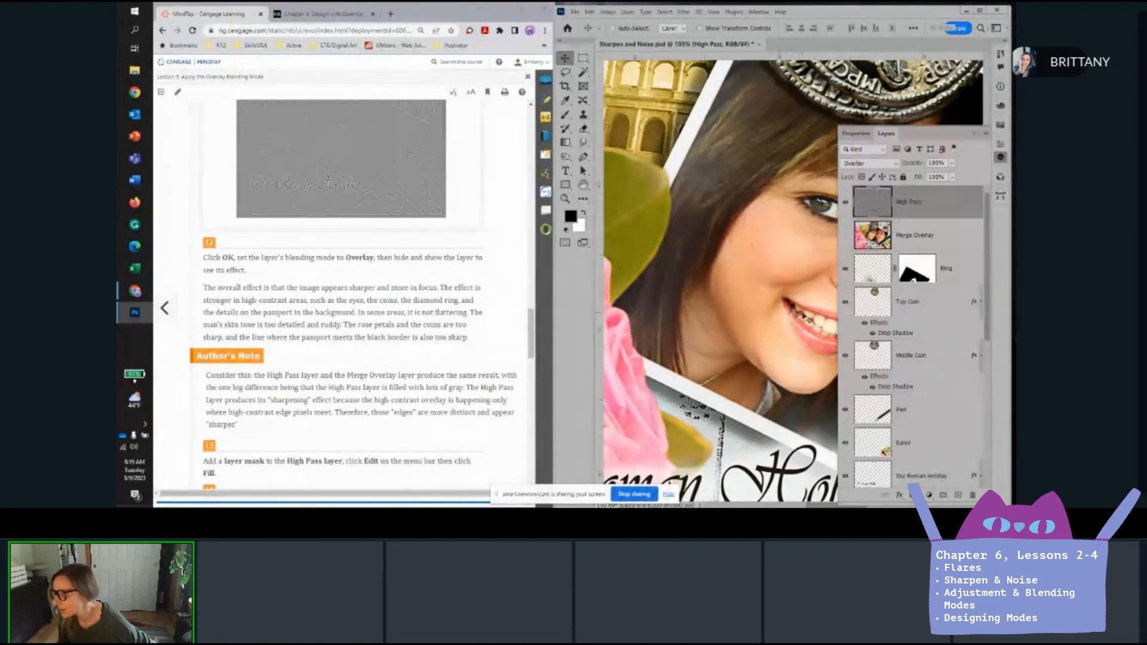
Toggle the High Pass layer's visibility once more to check its effect, and add a layer mask to it.
{"action": "left_click", "coordinate": [845, 204]}
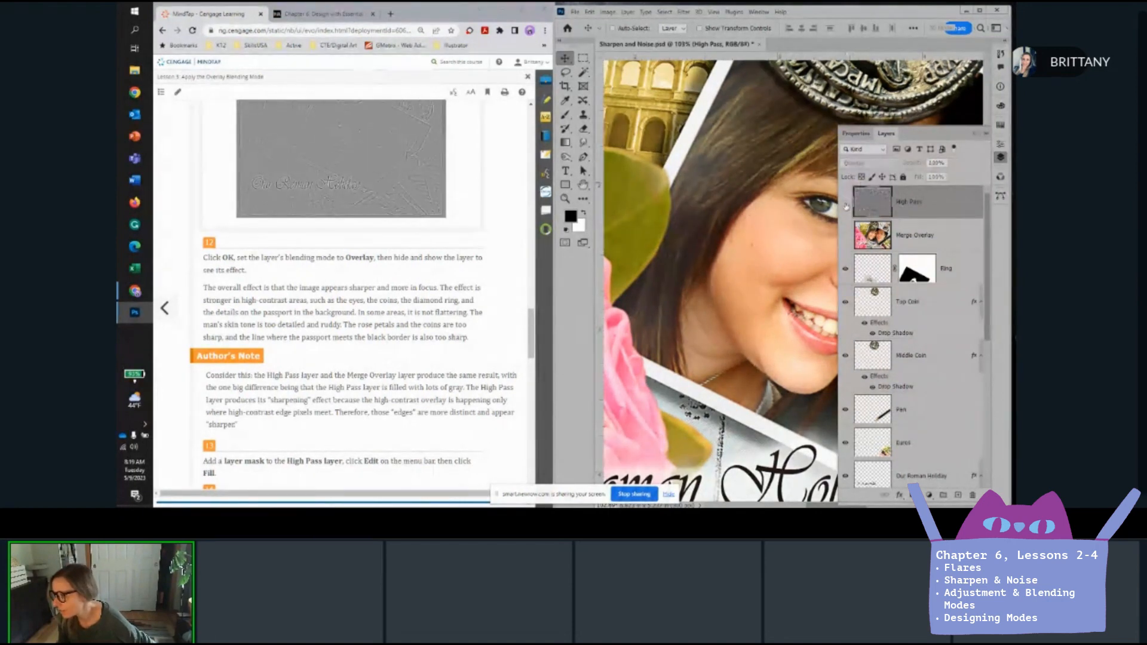
{"action": "left_click", "coordinate": [845, 204]}
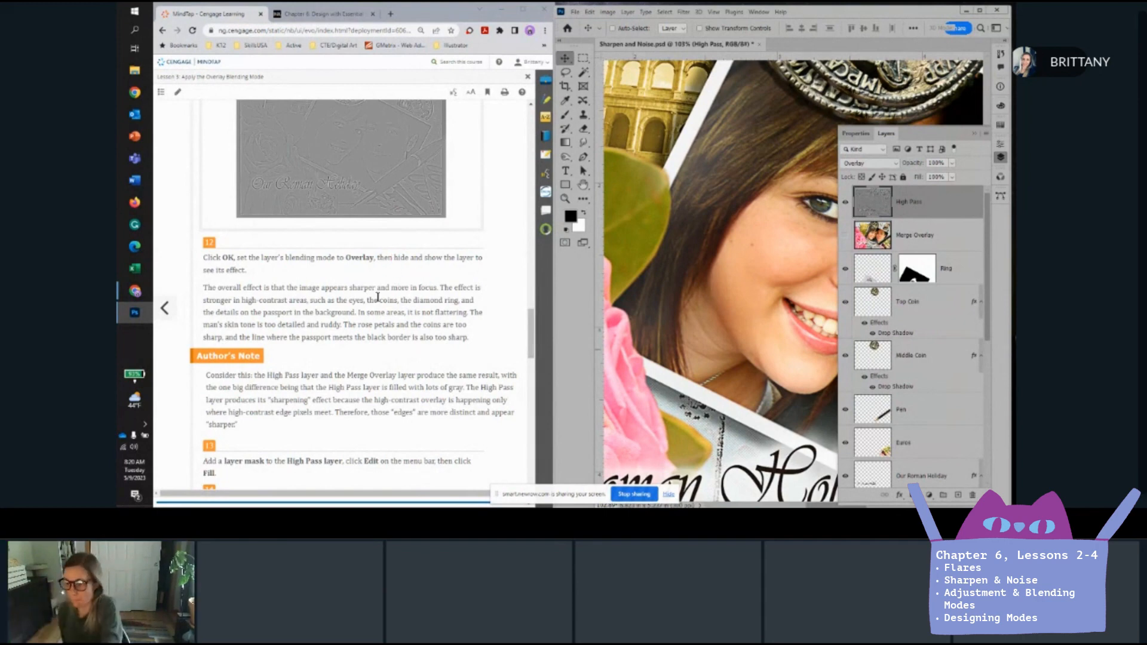
{"action": "scroll", "coordinate": [328, 342], "scroll_direction": "down", "scroll_amount": 3}
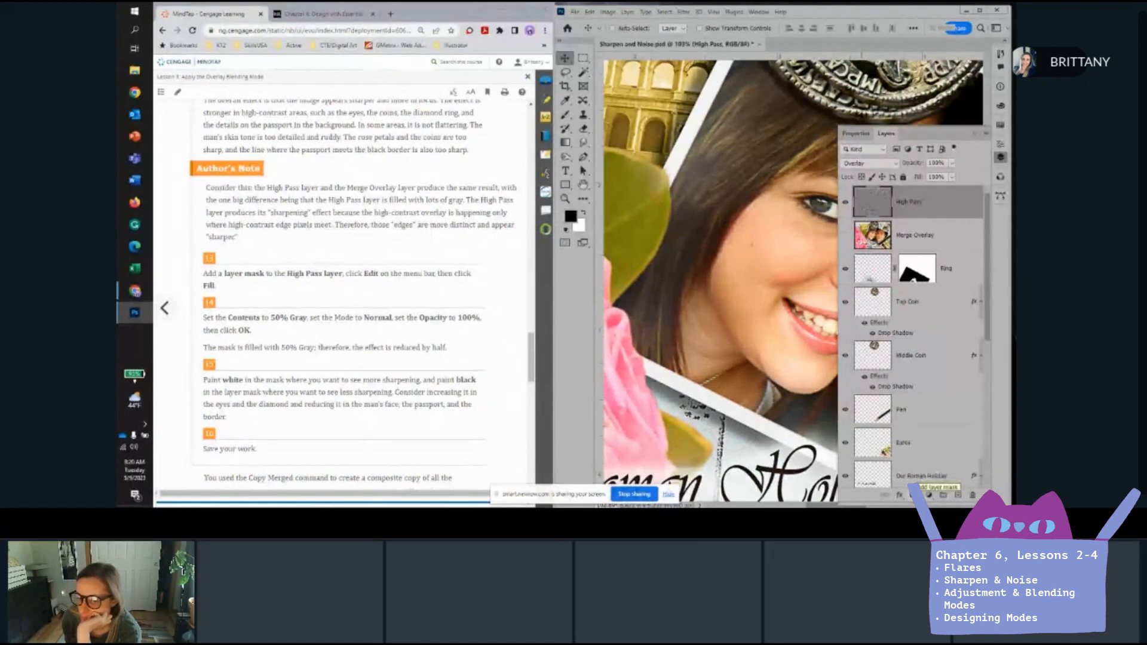
{"action": "left_click", "coordinate": [929, 495]}
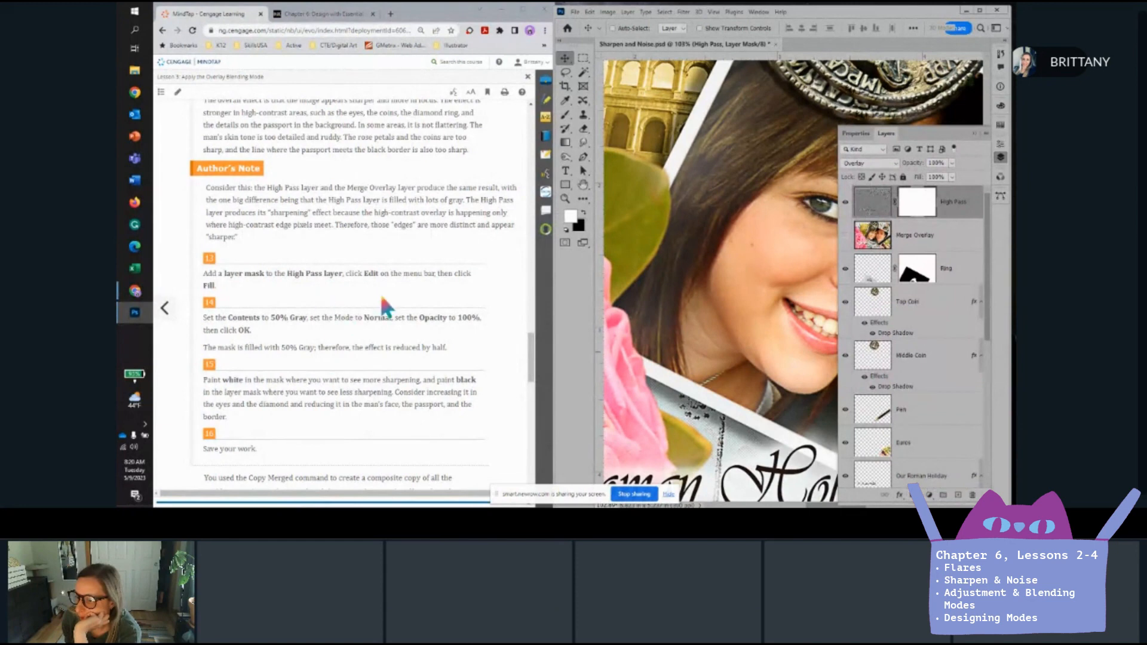
Fill the High Pass layer's mask with 50% Gray in Normal mode at 100% opacity.
{"action": "left_click", "coordinate": [590, 12]}
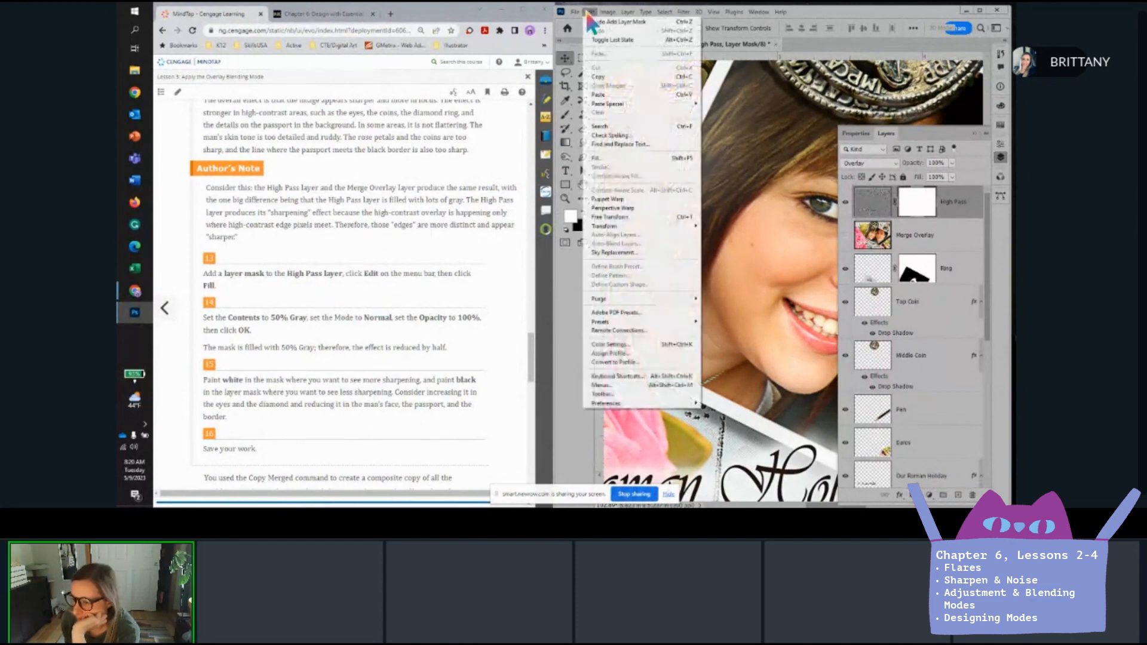
{"action": "left_click", "coordinate": [596, 157]}
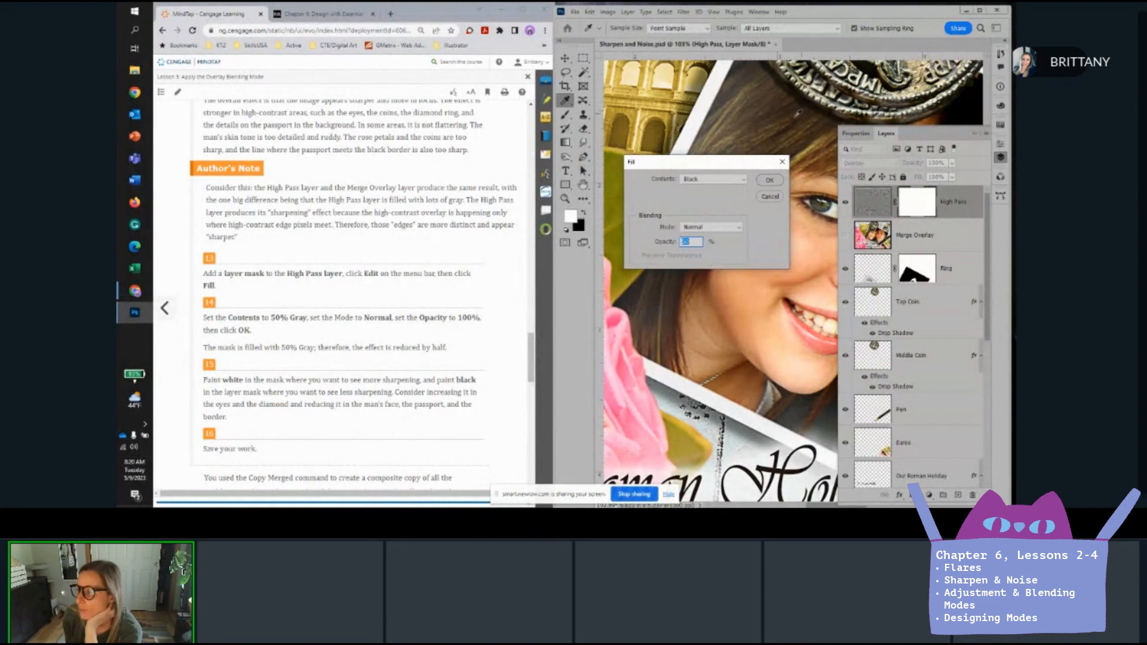
{"action": "left_click", "coordinate": [709, 180]}
{"action": "left_click", "coordinate": [711, 255]}
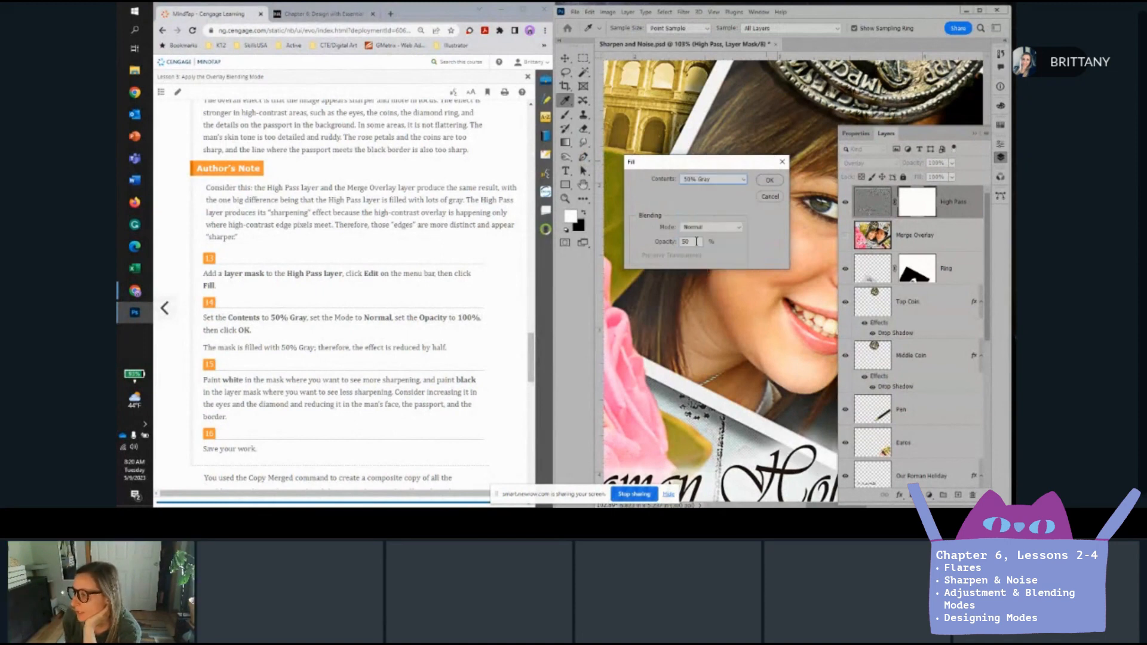
{"action": "double_click", "coordinate": [693, 241]}
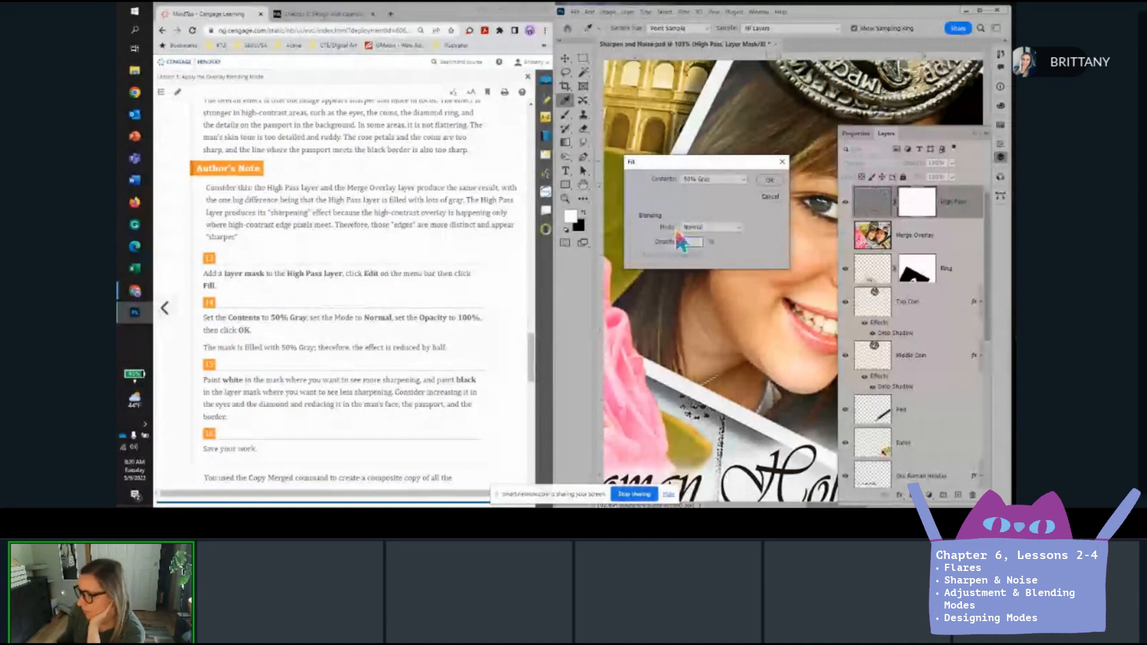
{"action": "type", "text": "100"}
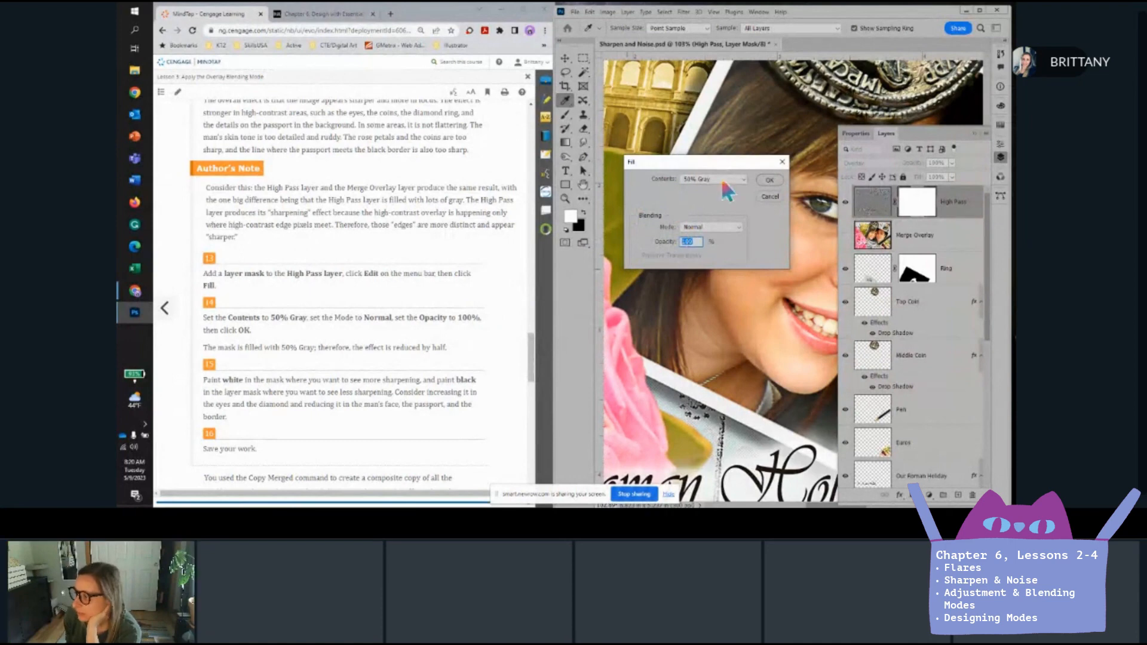
{"action": "left_click", "coordinate": [771, 178]}
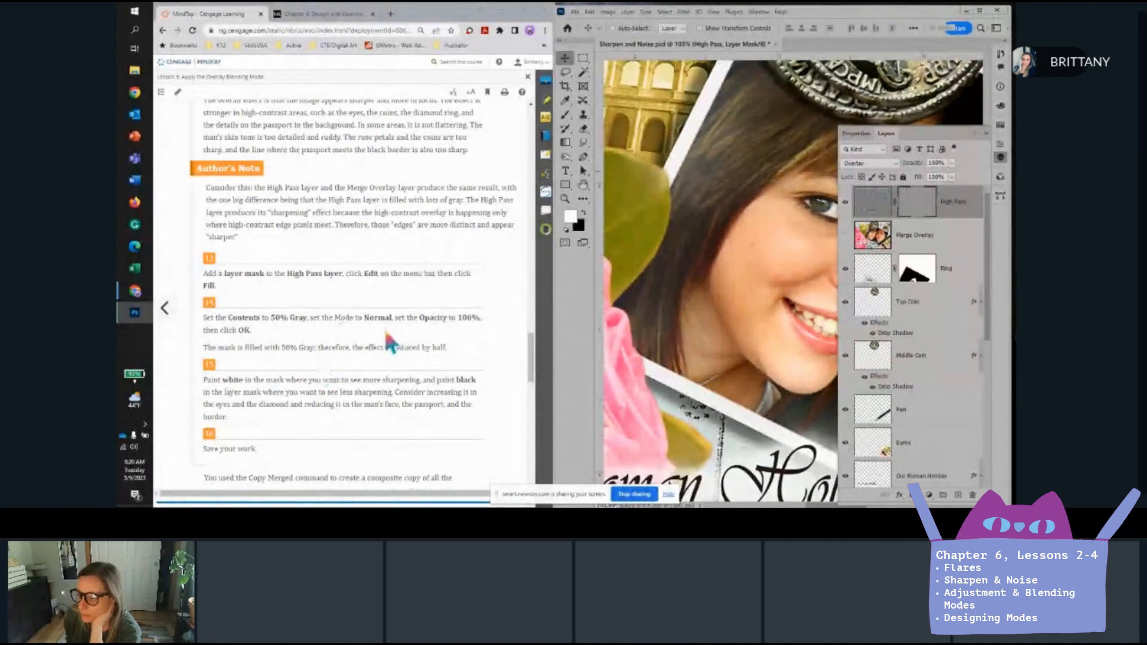
Paint white with the Brush tool in the High Pass layer's mask over the woman's face to increase the sharpening there.
{"action": "scroll", "coordinate": [389, 340], "scroll_direction": "down", "scroll_amount": 1}
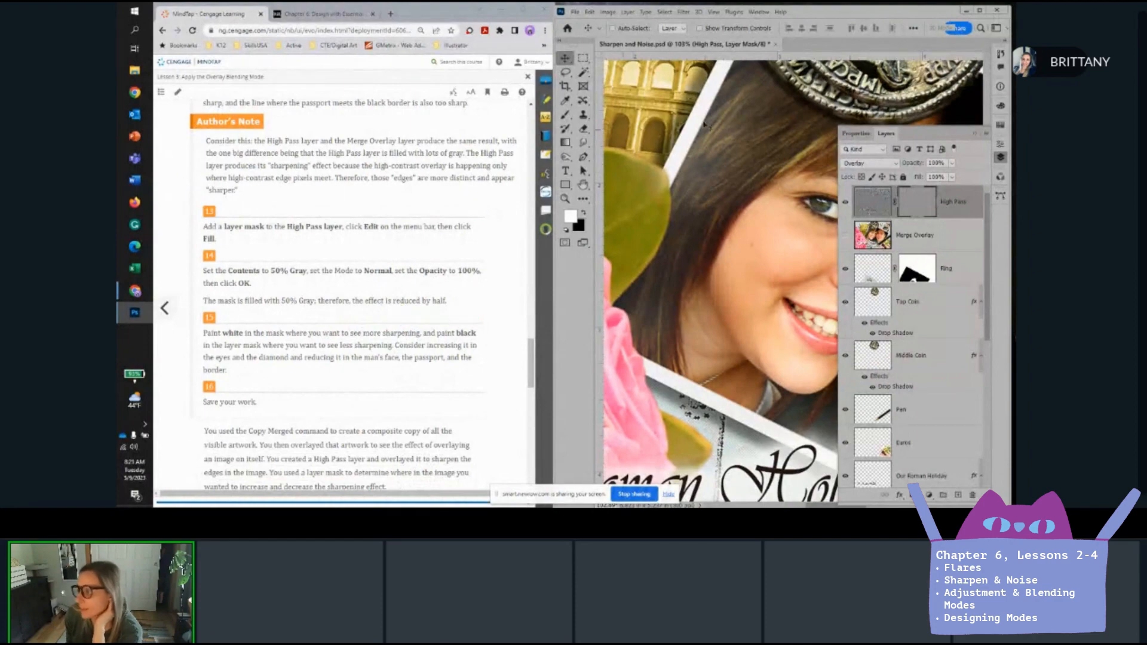
{"action": "scroll", "coordinate": [396, 309], "scroll_direction": "down", "scroll_amount": 2}
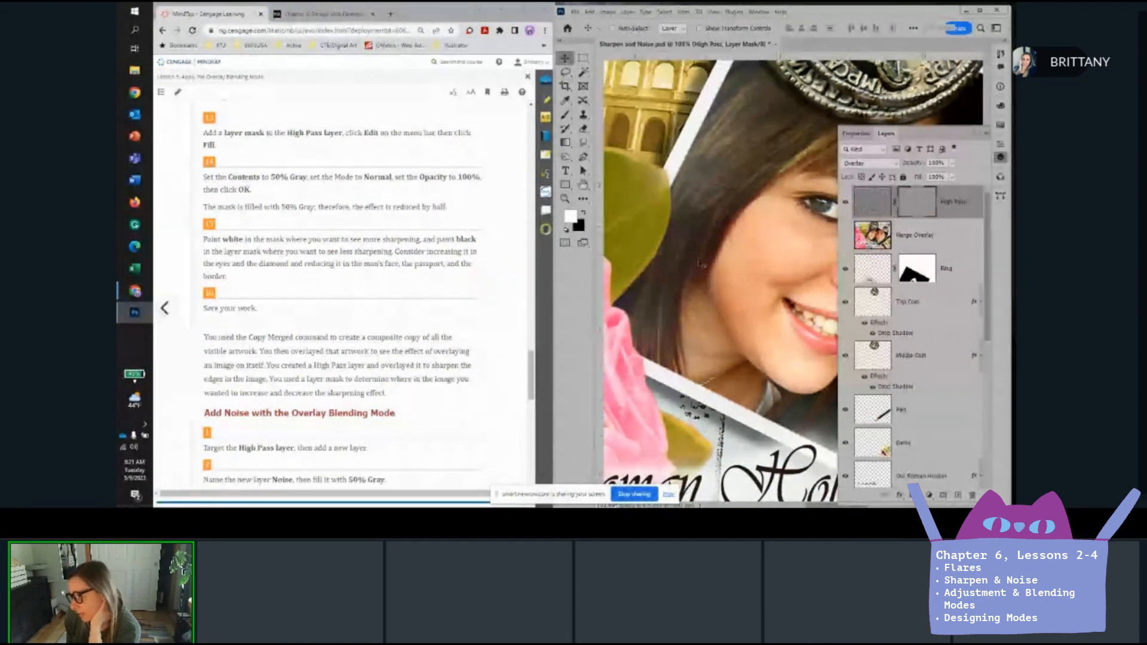
{"action": "scroll", "coordinate": [702, 263], "scroll_direction": "down", "scroll_amount": 3}
{"action": "scroll", "coordinate": [701, 263], "scroll_direction": "up", "scroll_amount": 2}
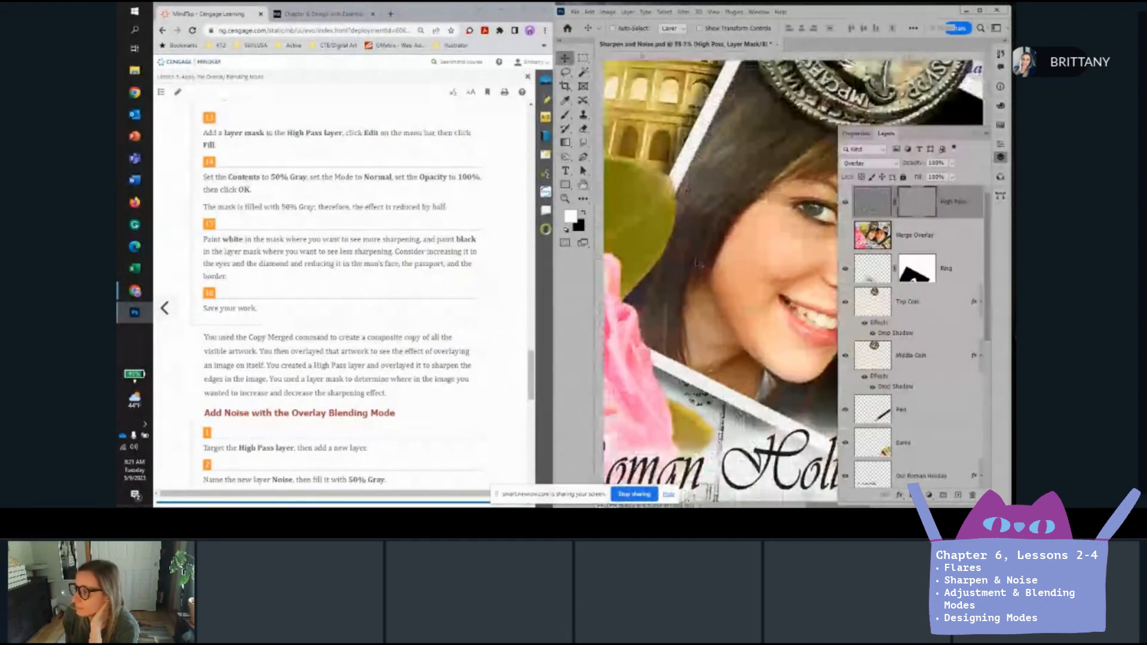
{"action": "left_click", "coordinate": [565, 114]}
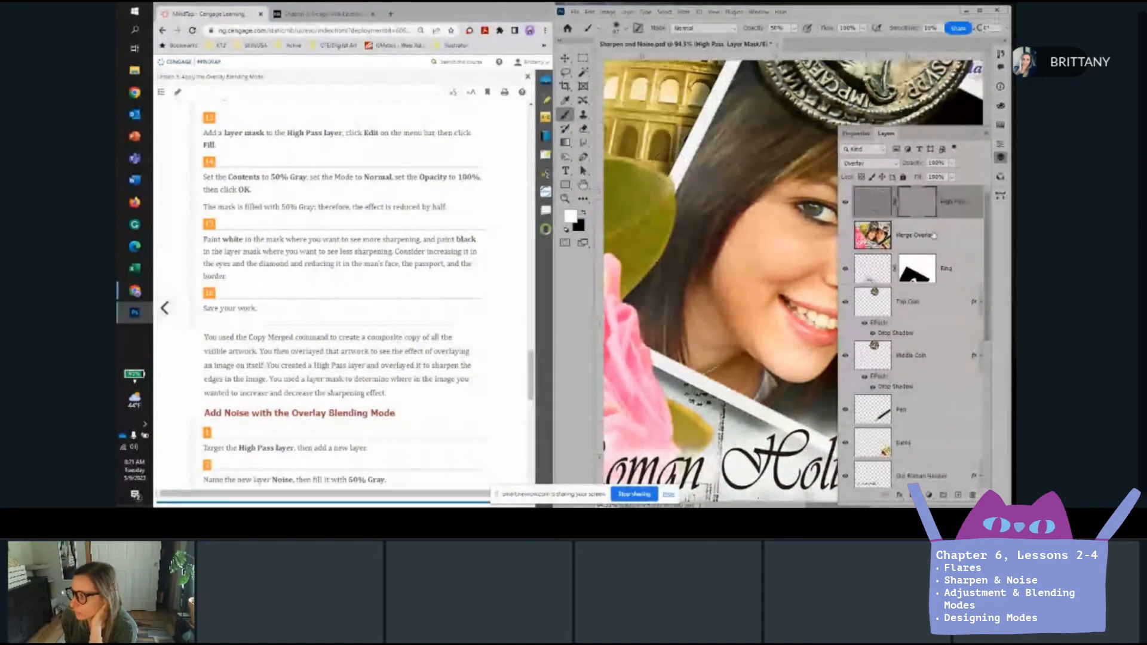
{"action": "scroll", "coordinate": [727, 365], "scroll_direction": "down", "scroll_amount": 6}
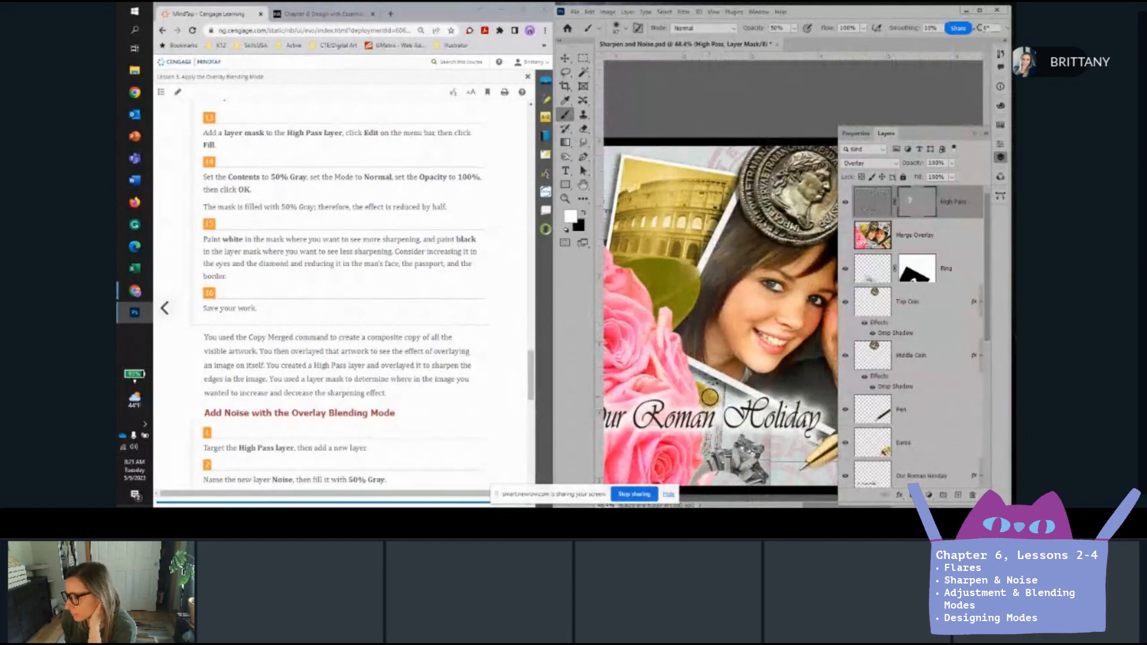
{"action": "scroll", "coordinate": [815, 397], "scroll_direction": "up", "scroll_amount": 4}
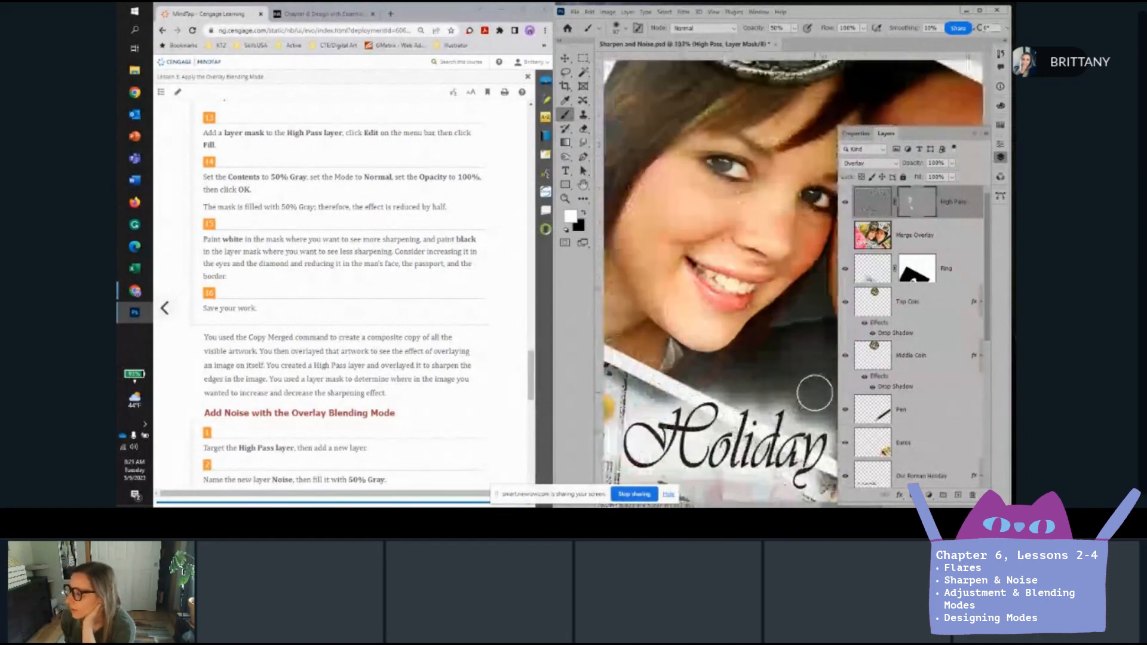
Switch the brush color to black for reducing sharpening in the High Pass layer's mask, and check the whole composite.
{"action": "left_click", "coordinate": [584, 212]}
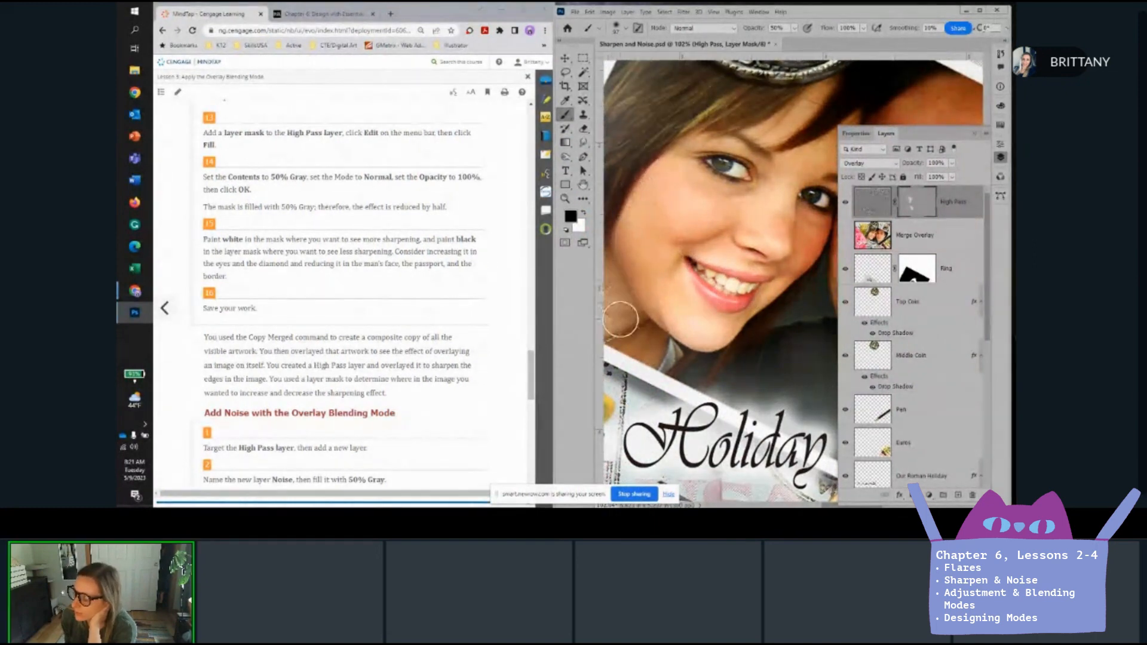
{"action": "scroll", "coordinate": [637, 298], "scroll_direction": "down", "scroll_amount": 2}
{"action": "scroll", "coordinate": [637, 297], "scroll_direction": "down", "scroll_amount": 4}
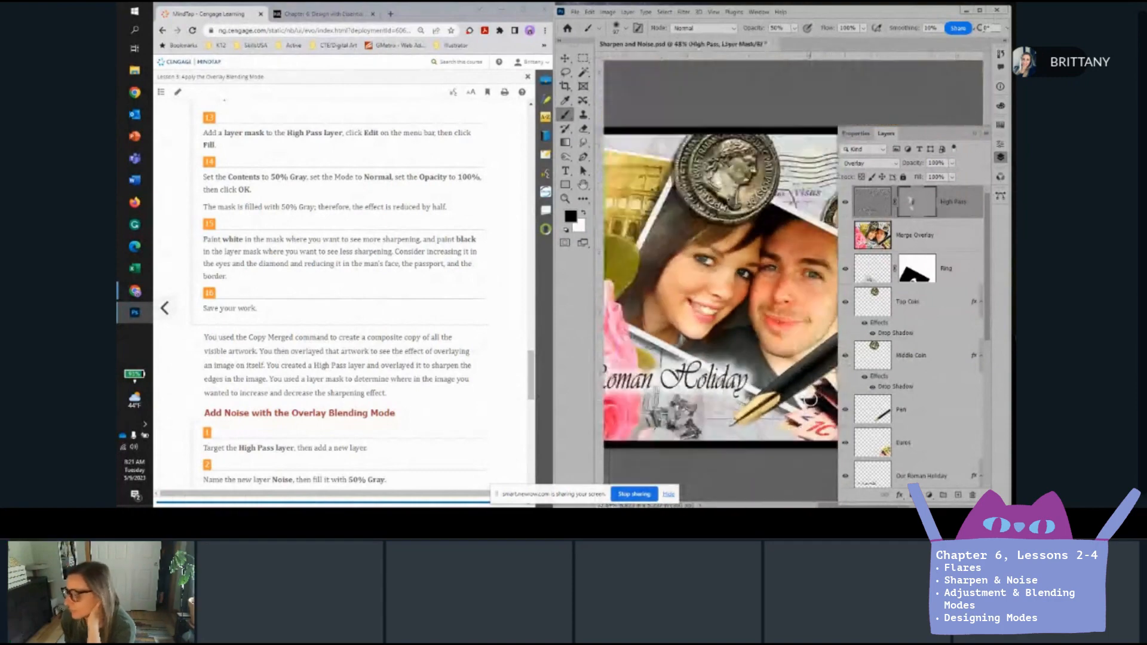
{"action": "scroll", "coordinate": [811, 383], "scroll_direction": "down", "scroll_amount": 1}
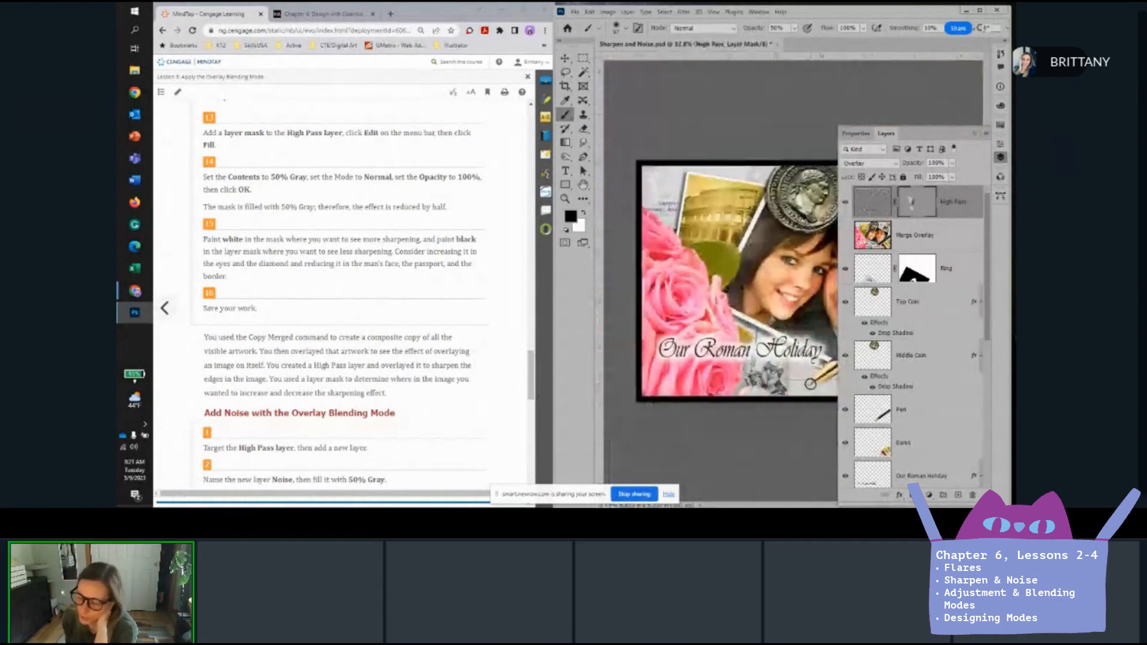
{"action": "scroll", "coordinate": [663, 302], "scroll_direction": "up", "scroll_amount": 2}
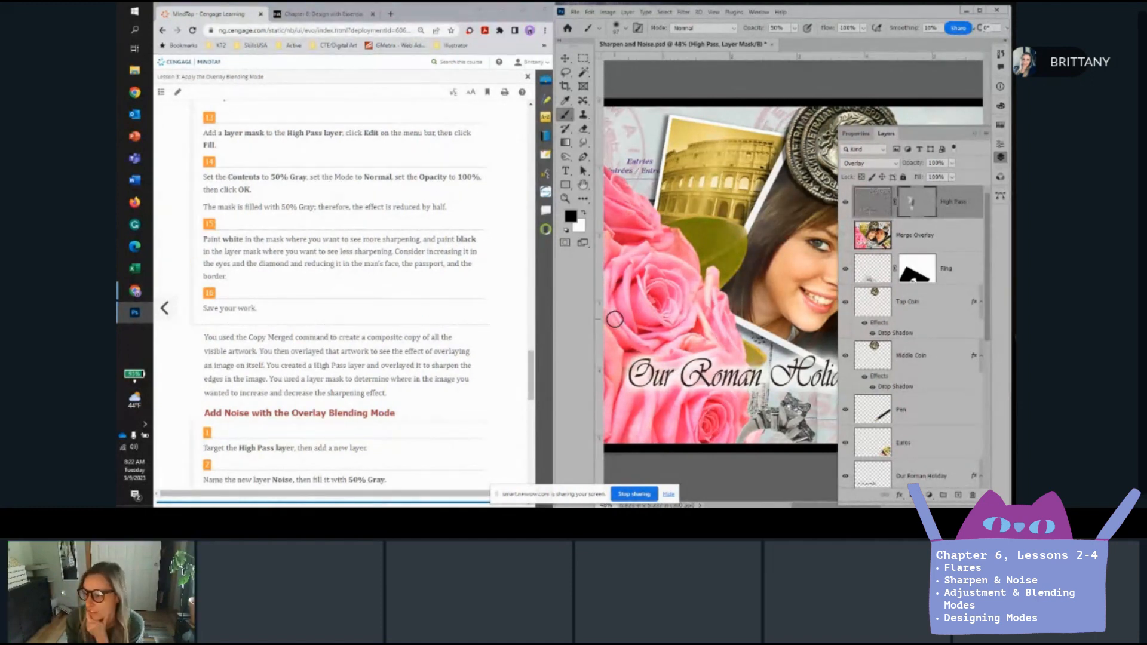
Add a new layer directly above the High Pass layer and name it Noise.
{"action": "scroll", "coordinate": [365, 376], "scroll_direction": "down", "scroll_amount": 2}
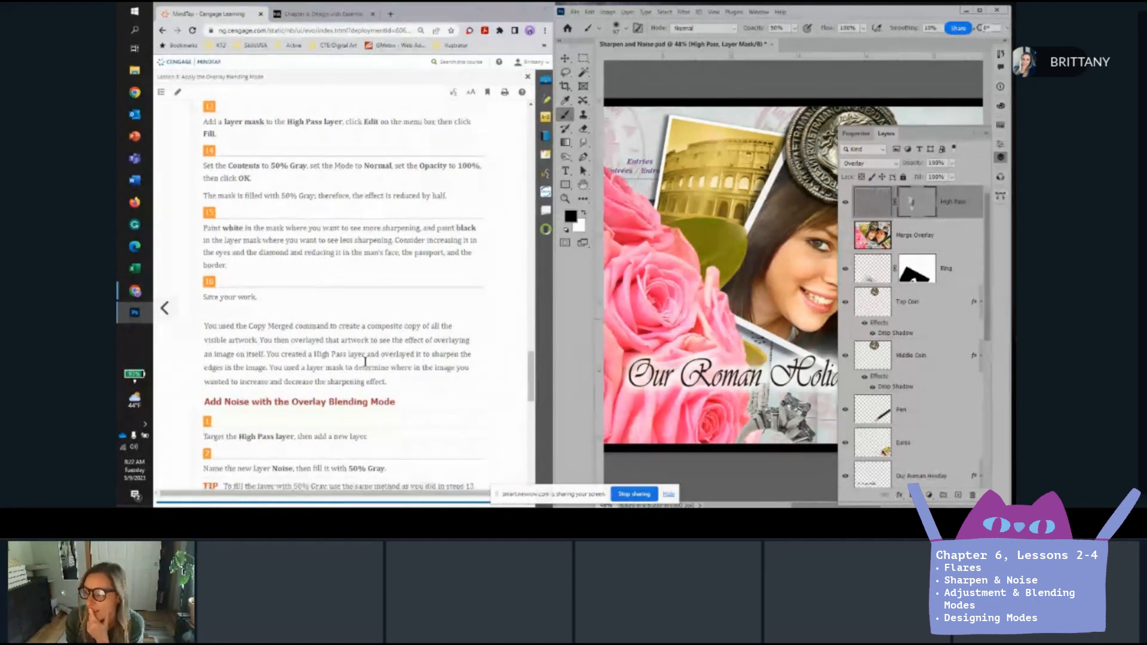
{"action": "scroll", "coordinate": [366, 362], "scroll_direction": "down", "scroll_amount": 2}
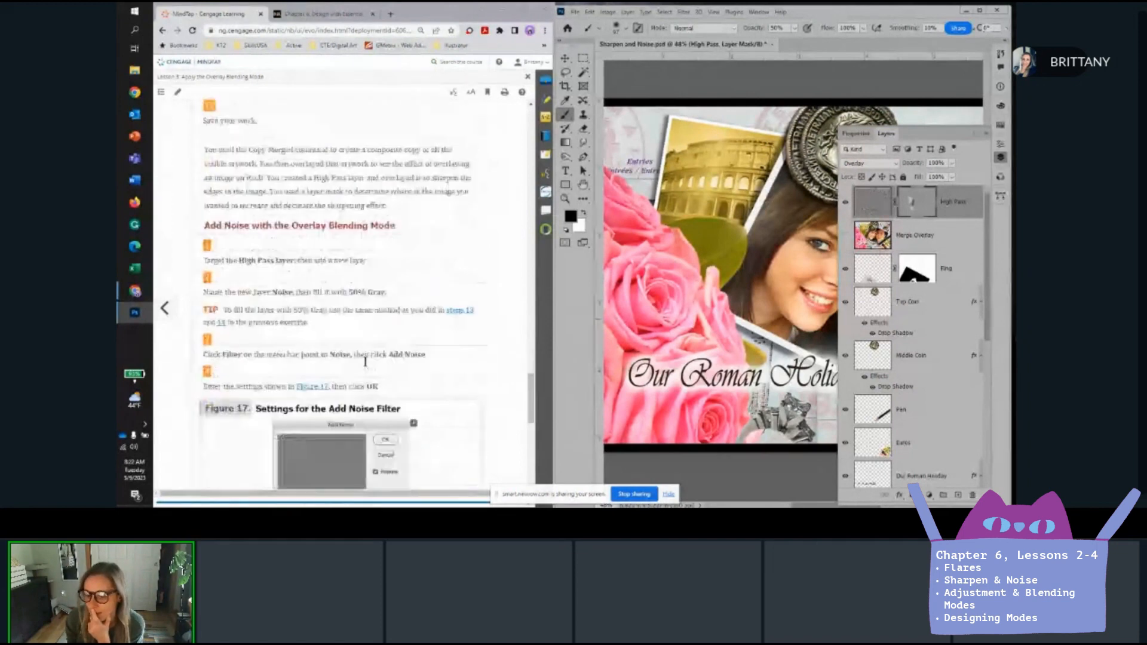
{"action": "scroll", "coordinate": [384, 204], "scroll_direction": "down", "scroll_amount": 2}
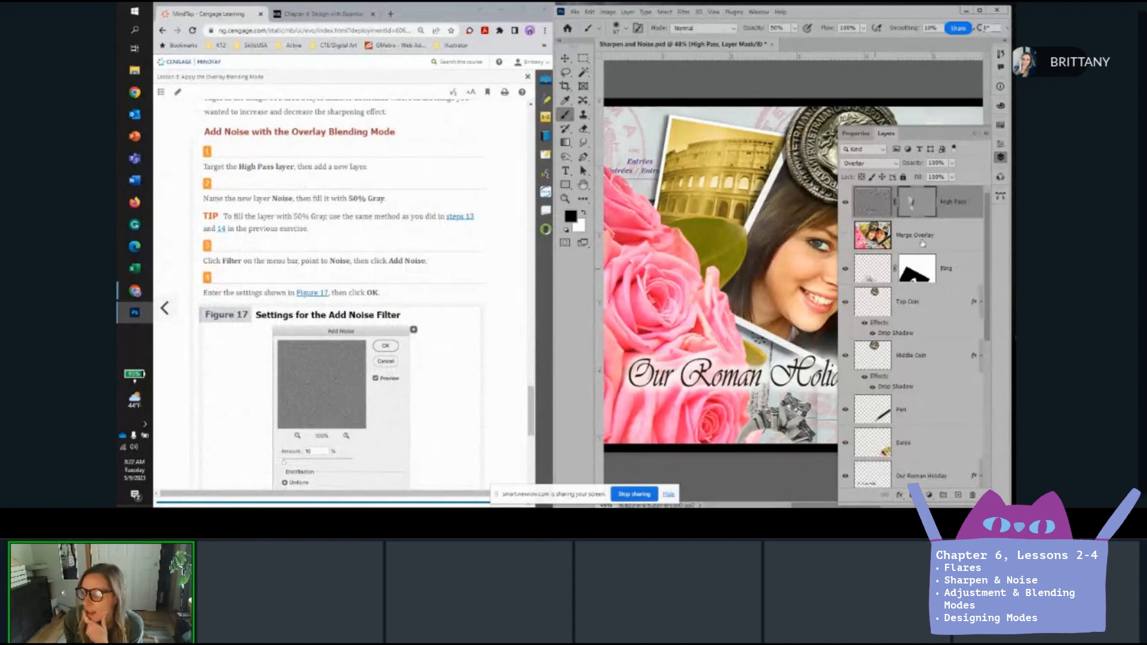
{"action": "left_click", "coordinate": [865, 203]}
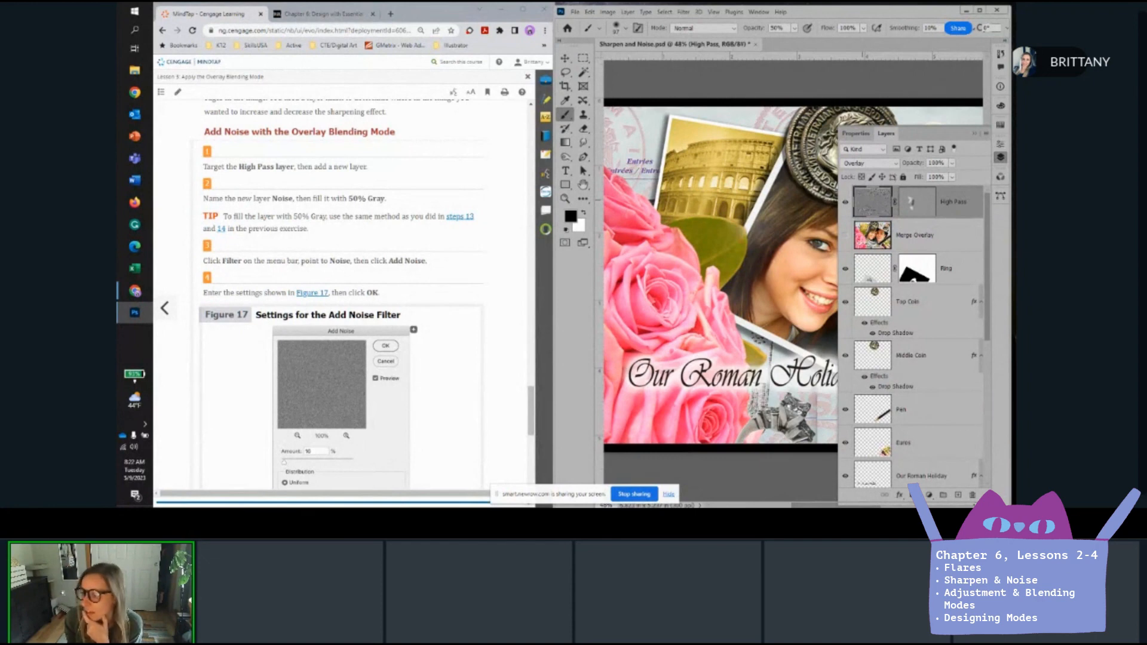
{"action": "left_click", "coordinate": [944, 495]}
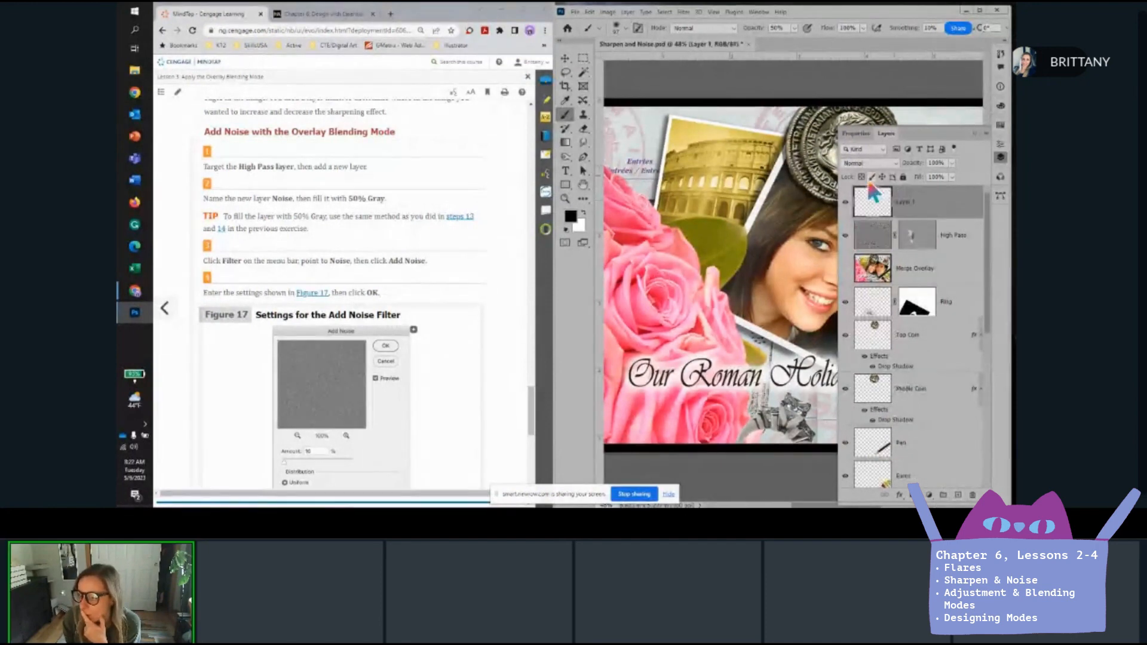
{"action": "double_click", "coordinate": [903, 202]}
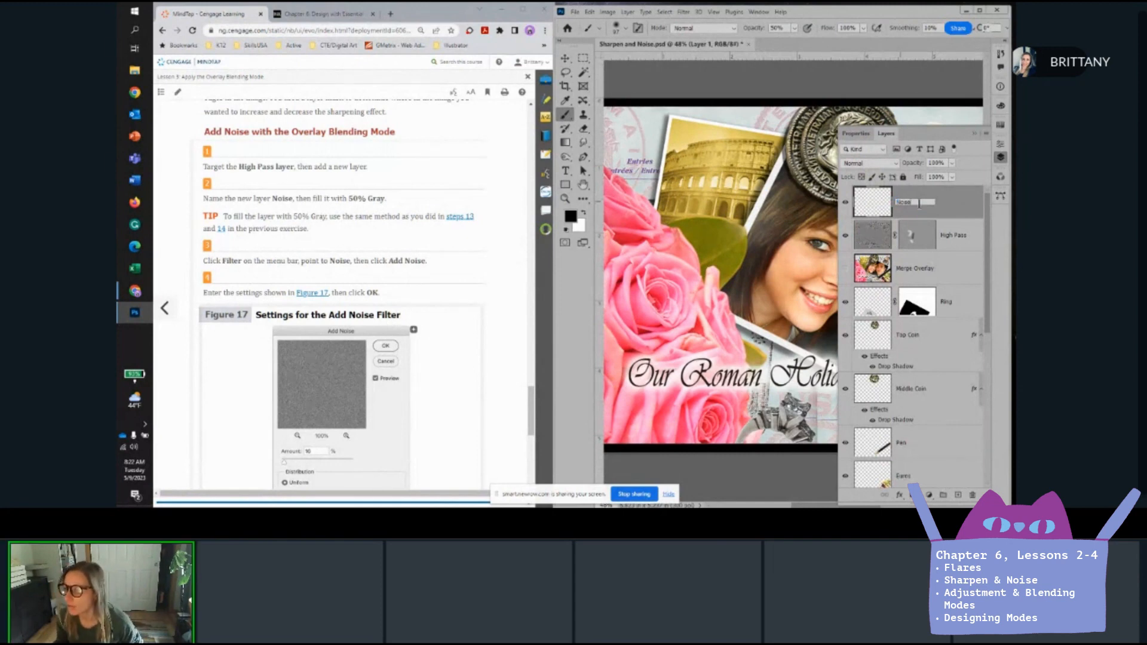
{"action": "left_click", "coordinate": [867, 202]}
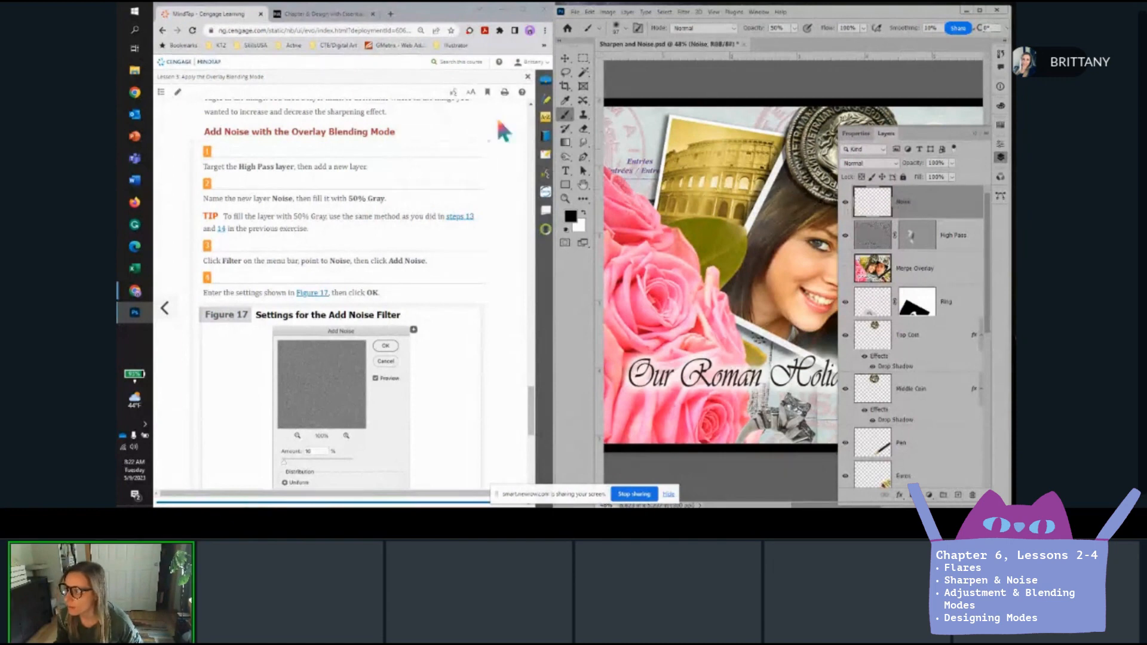
Fill the Noise layer with 50% Gray in Normal mode at 100% opacity.
{"action": "left_click", "coordinate": [589, 11]}
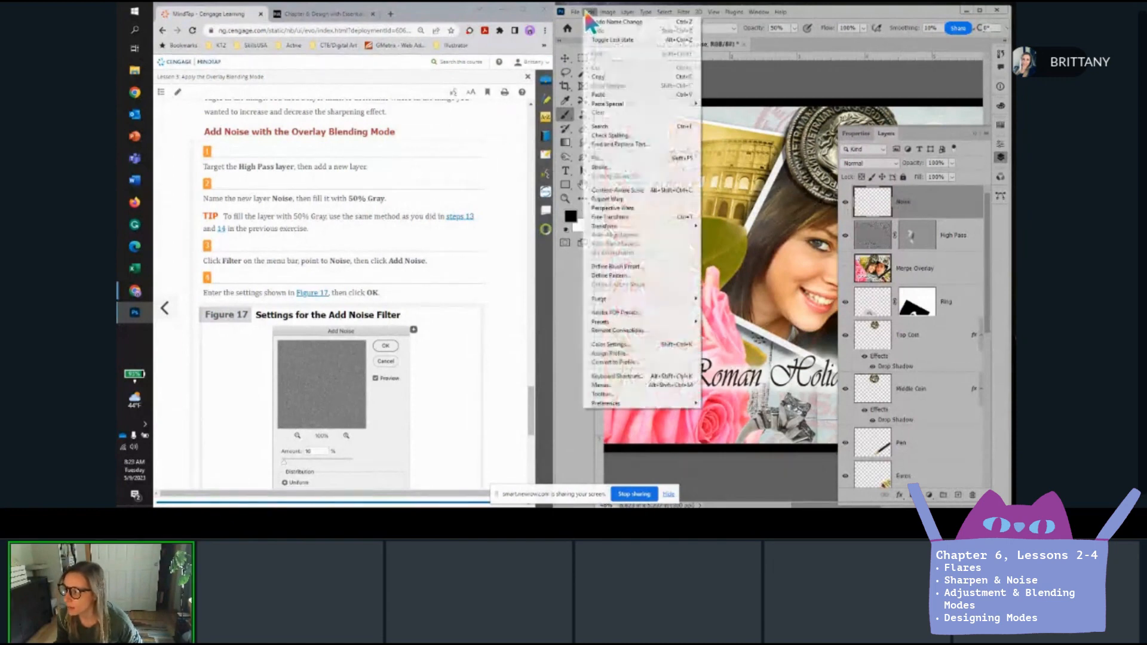
{"action": "left_click", "coordinate": [597, 158]}
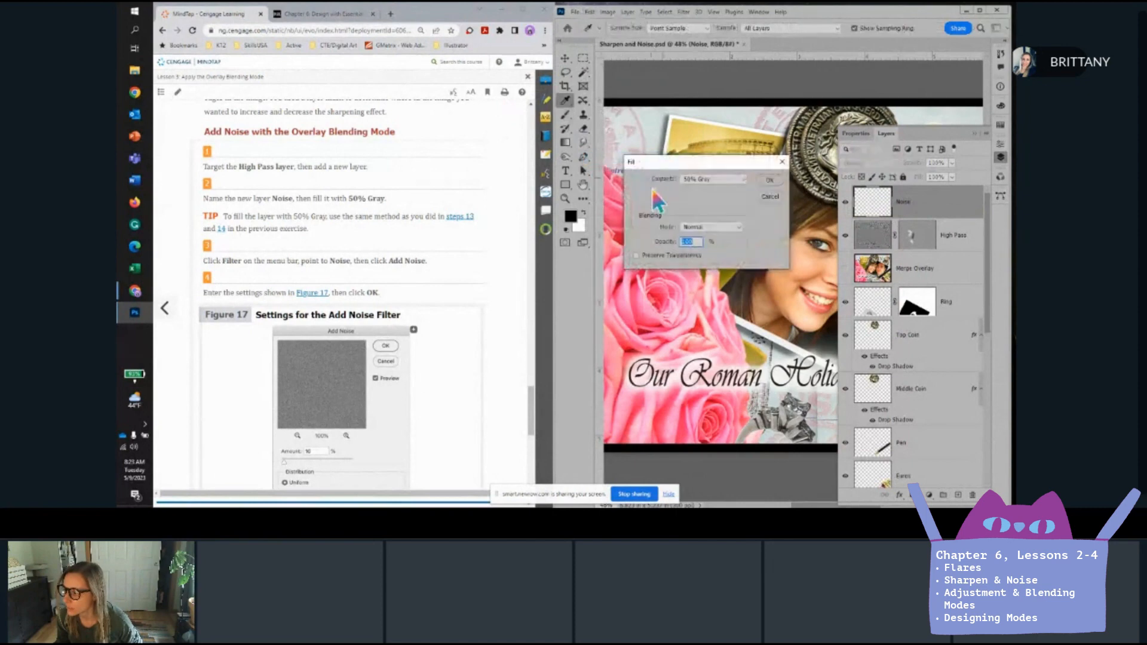
{"action": "left_click", "coordinate": [771, 179]}
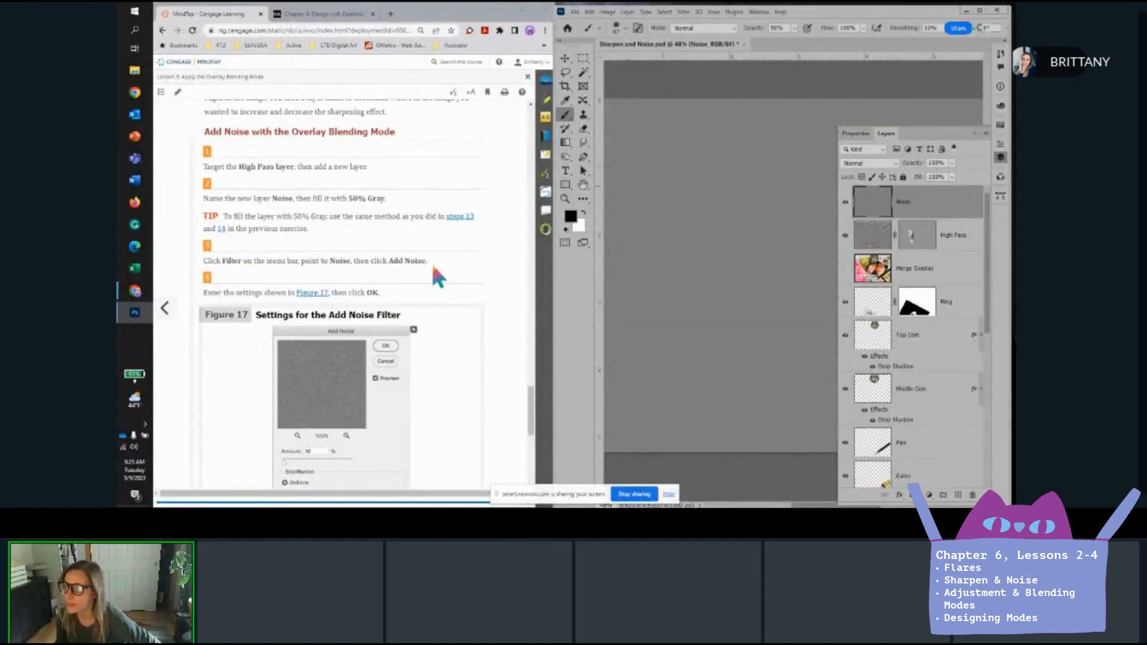
Apply the Add Noise filter to the Noise layer at 16% with Uniform distribution and Monochromatic enabled.
{"action": "left_click", "coordinate": [684, 12]}
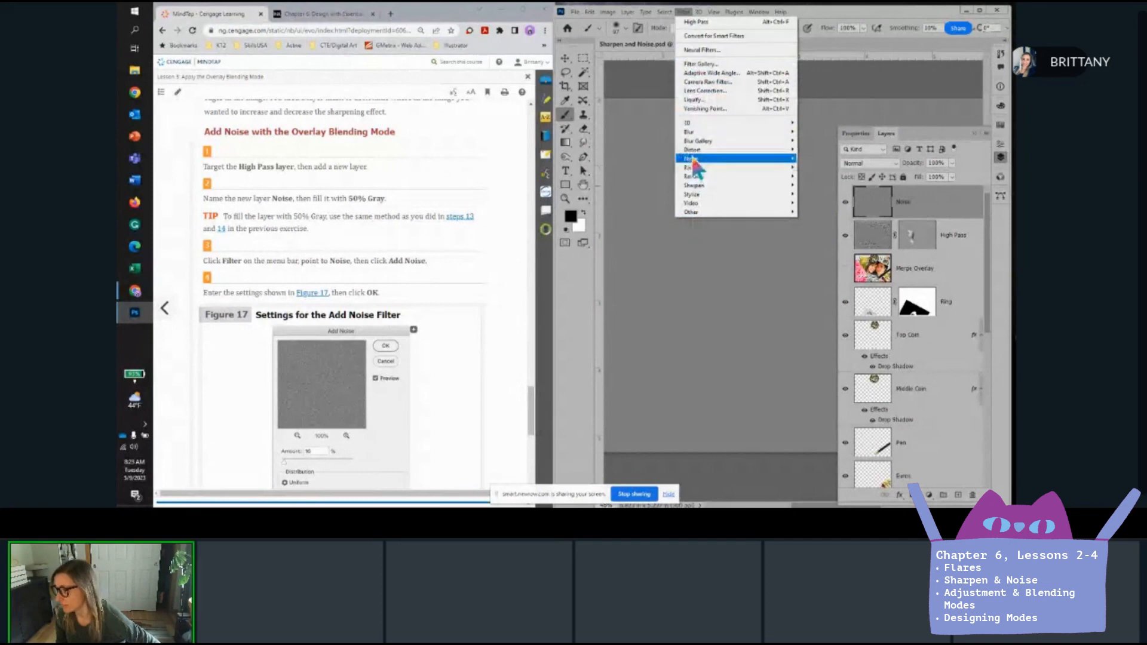
{"action": "mouse_move", "coordinate": [694, 160]}
{"action": "left_click", "coordinate": [818, 158]}
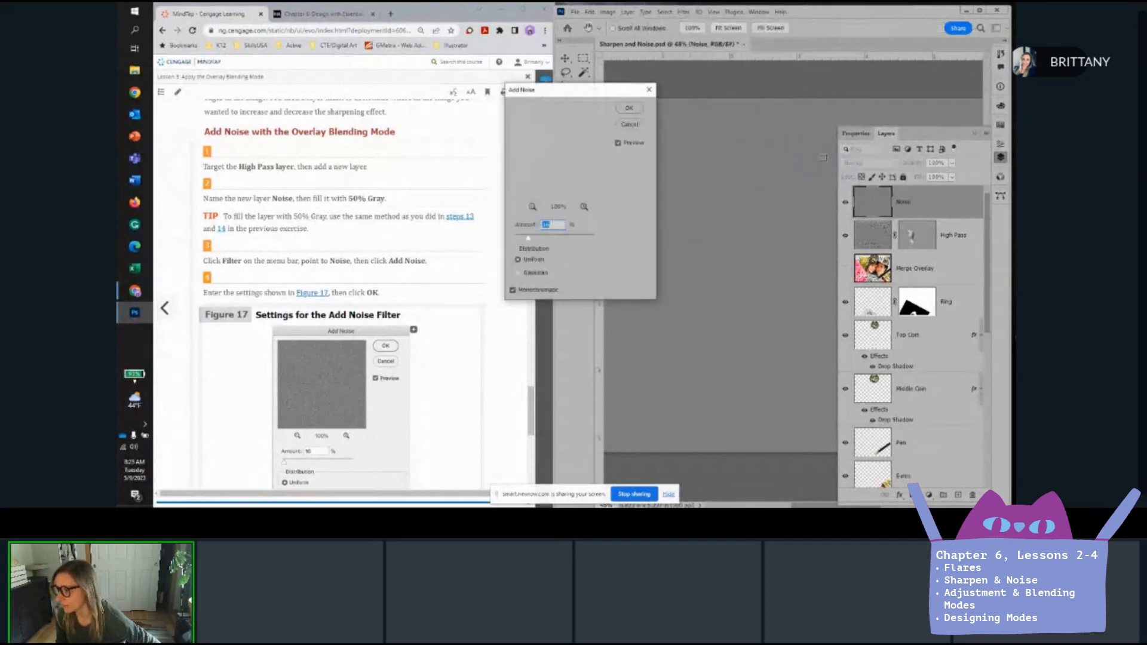
{"action": "scroll", "coordinate": [416, 307], "scroll_direction": "down", "scroll_amount": 3}
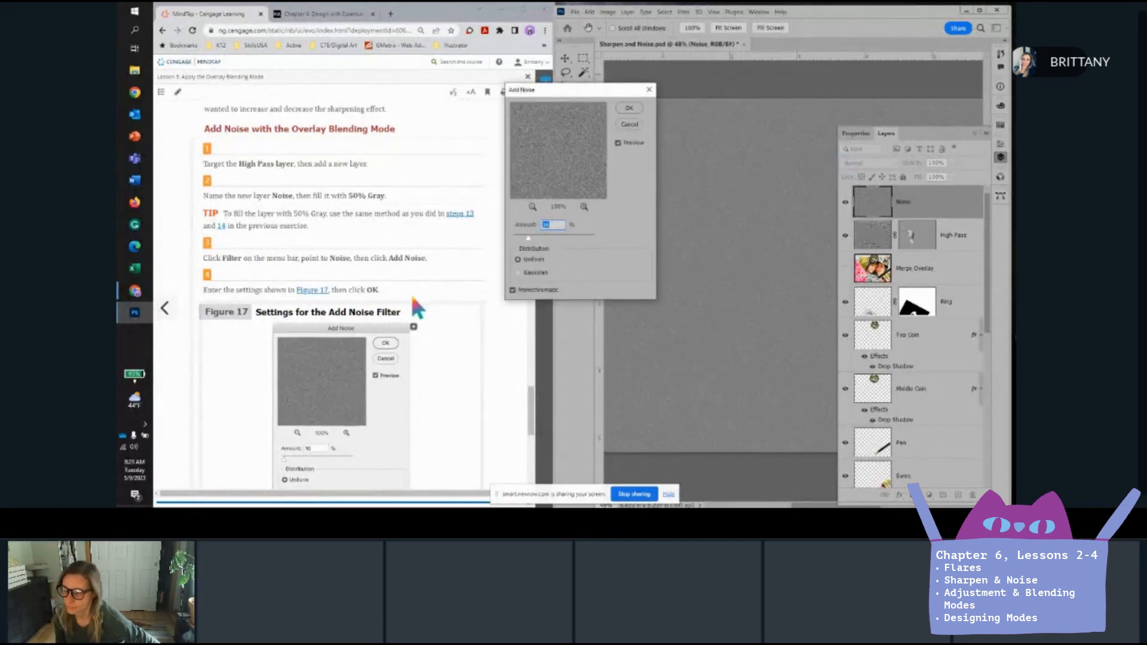
{"action": "scroll", "coordinate": [415, 303], "scroll_direction": "down", "scroll_amount": 2}
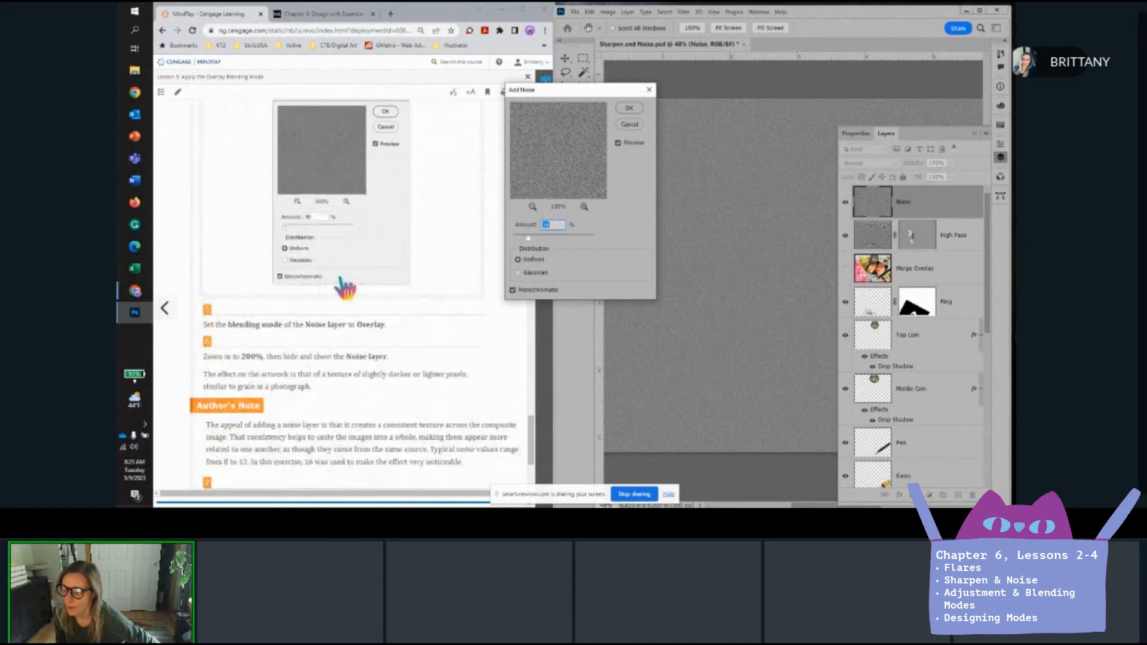
{"action": "scroll", "coordinate": [333, 260], "scroll_direction": "up", "scroll_amount": 1}
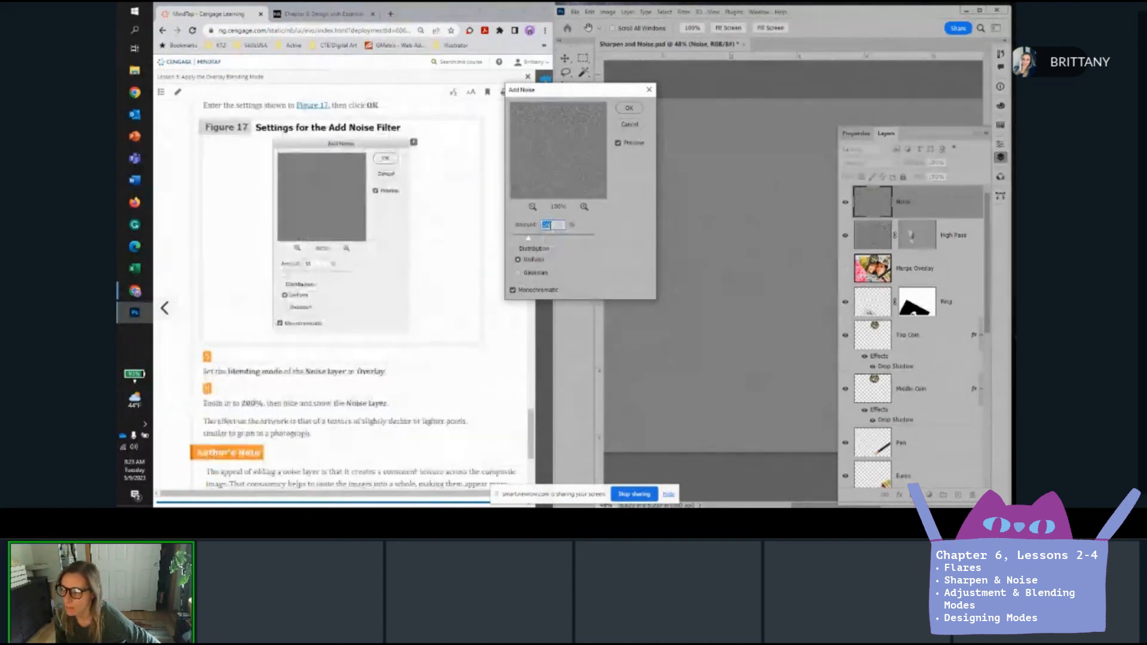
{"action": "type", "text": "16"}
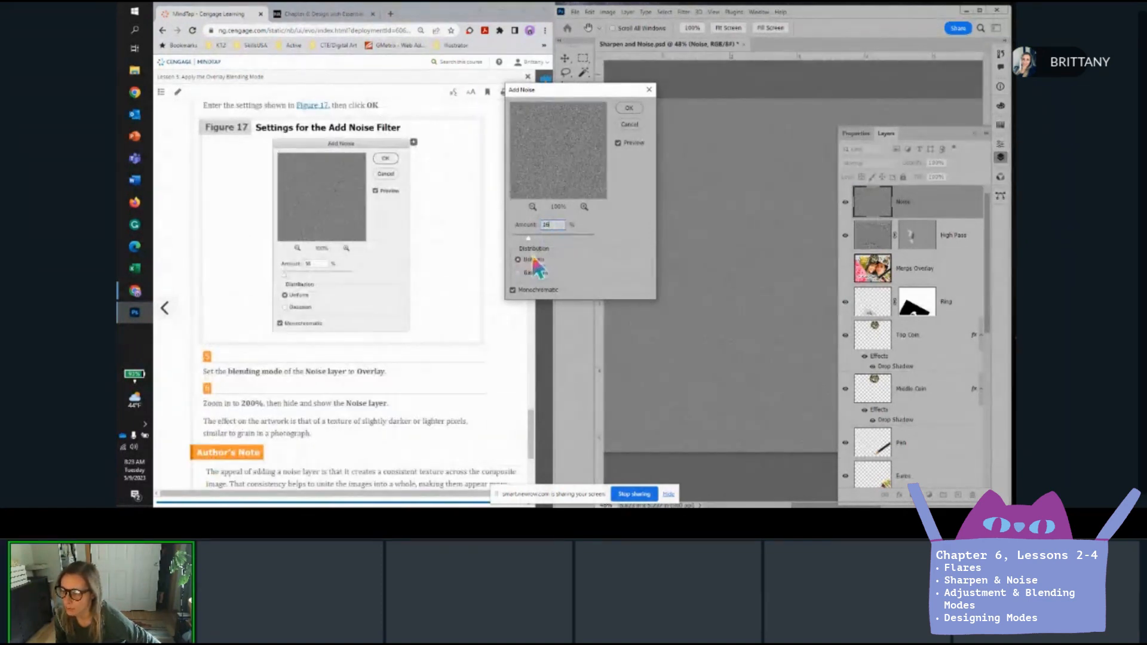
{"action": "left_click", "coordinate": [630, 108]}
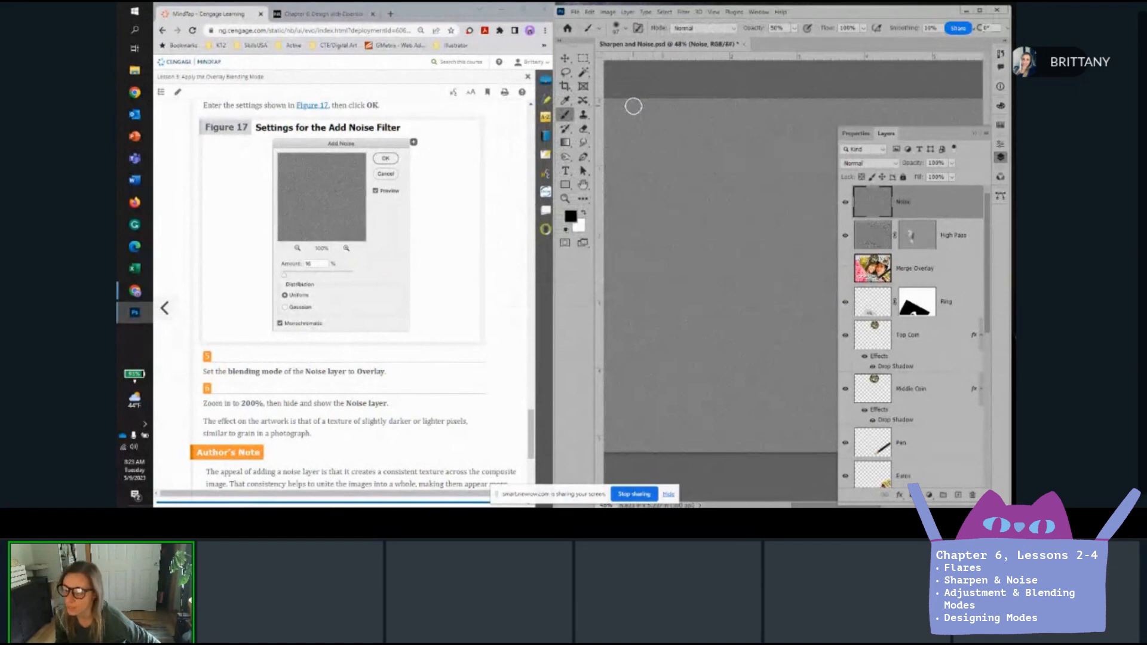
Set the Noise layer's blending mode to Overlay and check the grain close up on the woman's face.
{"action": "left_click", "coordinate": [881, 165]}
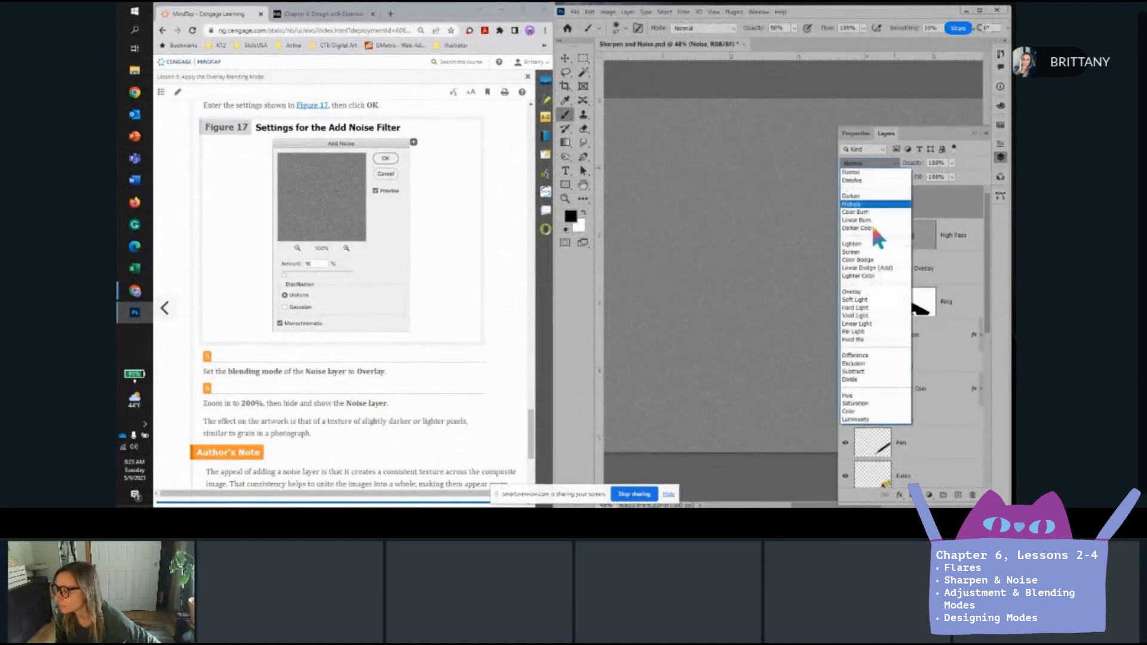
{"action": "left_click", "coordinate": [854, 292]}
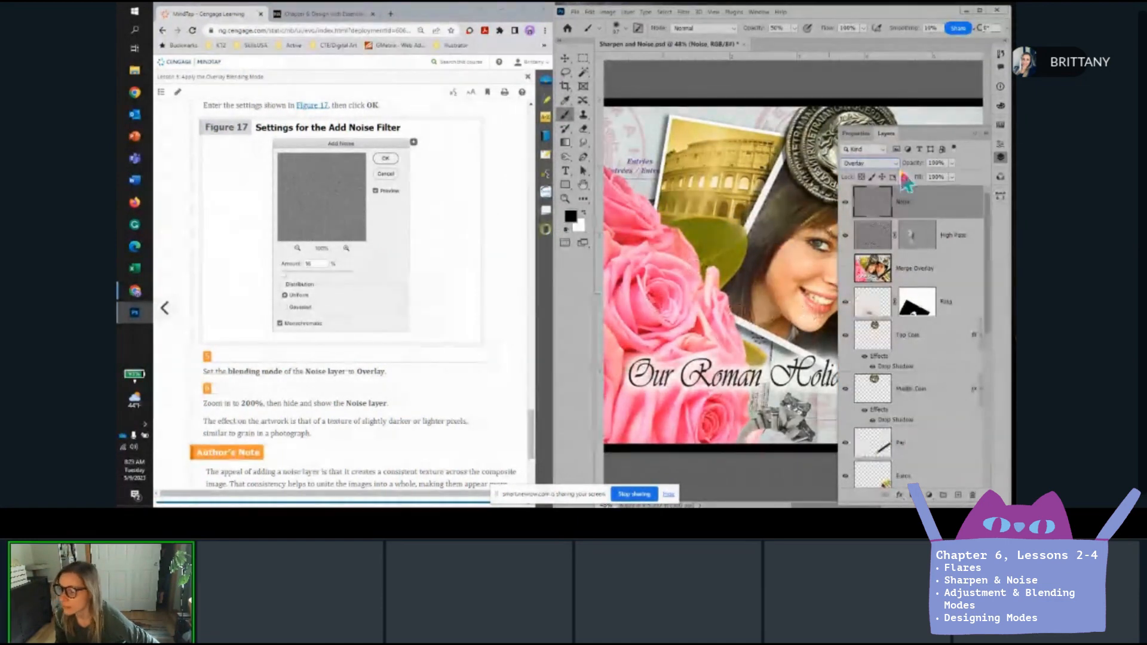
{"action": "left_click", "coordinate": [564, 58]}
{"action": "scroll", "coordinate": [799, 276], "scroll_direction": "up", "scroll_amount": 13}
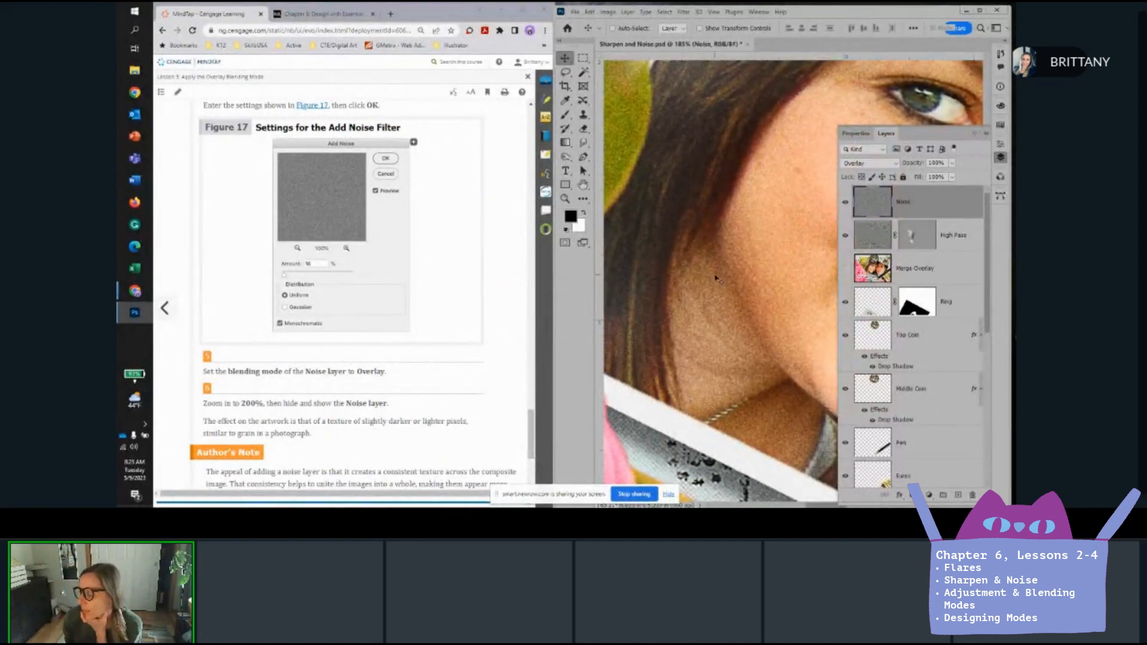
Examine the grain across the whole composite at different magnifications and read the exercise's remaining instructions.
{"action": "scroll", "coordinate": [719, 279], "scroll_direction": "down", "scroll_amount": 8}
{"action": "left_click", "coordinate": [975, 133]}
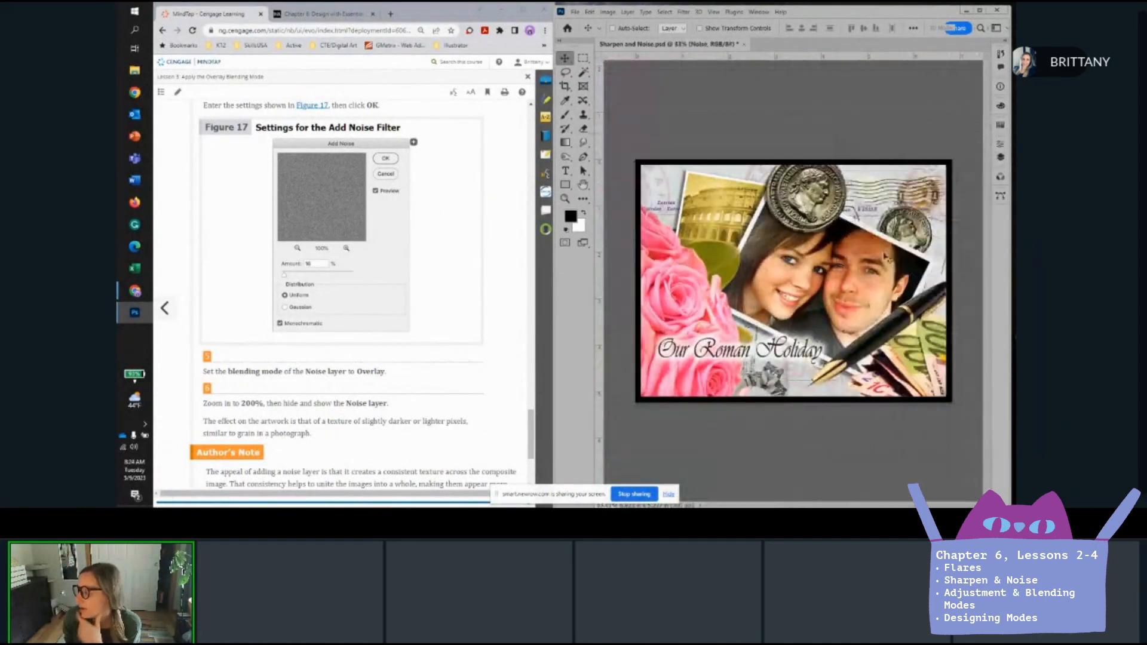
{"action": "scroll", "coordinate": [820, 270], "scroll_direction": "up", "scroll_amount": 3}
{"action": "scroll", "coordinate": [824, 266], "scroll_direction": "up", "scroll_amount": 2}
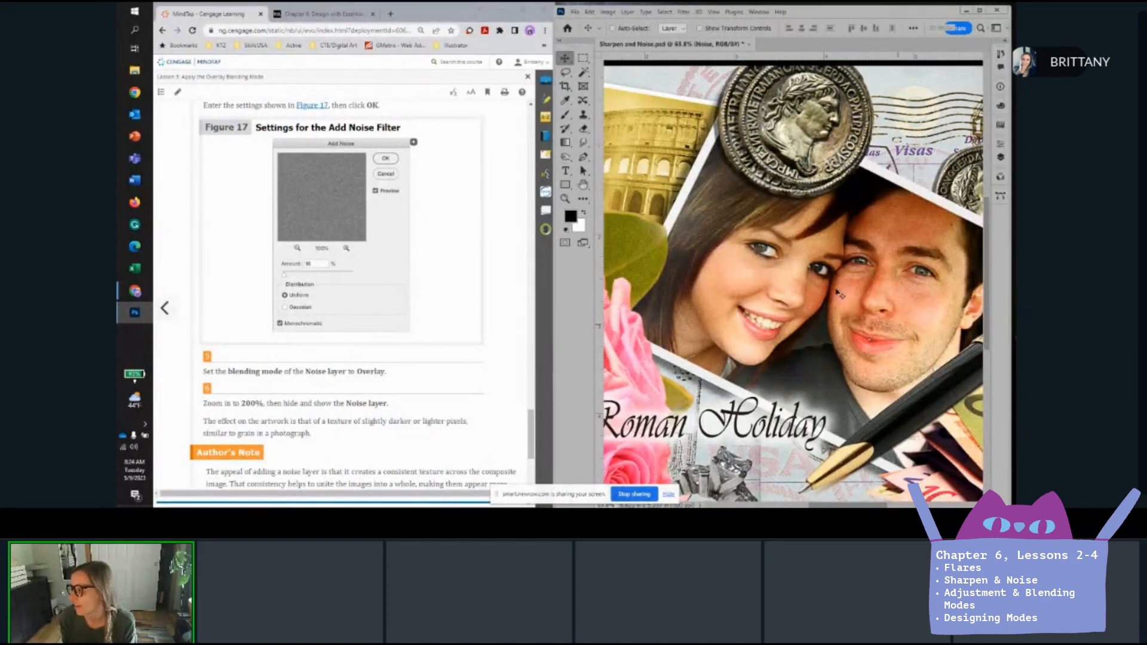
{"action": "key", "text": "ctrl+minus"}
{"action": "scroll", "coordinate": [807, 225], "scroll_direction": "down", "scroll_amount": 4}
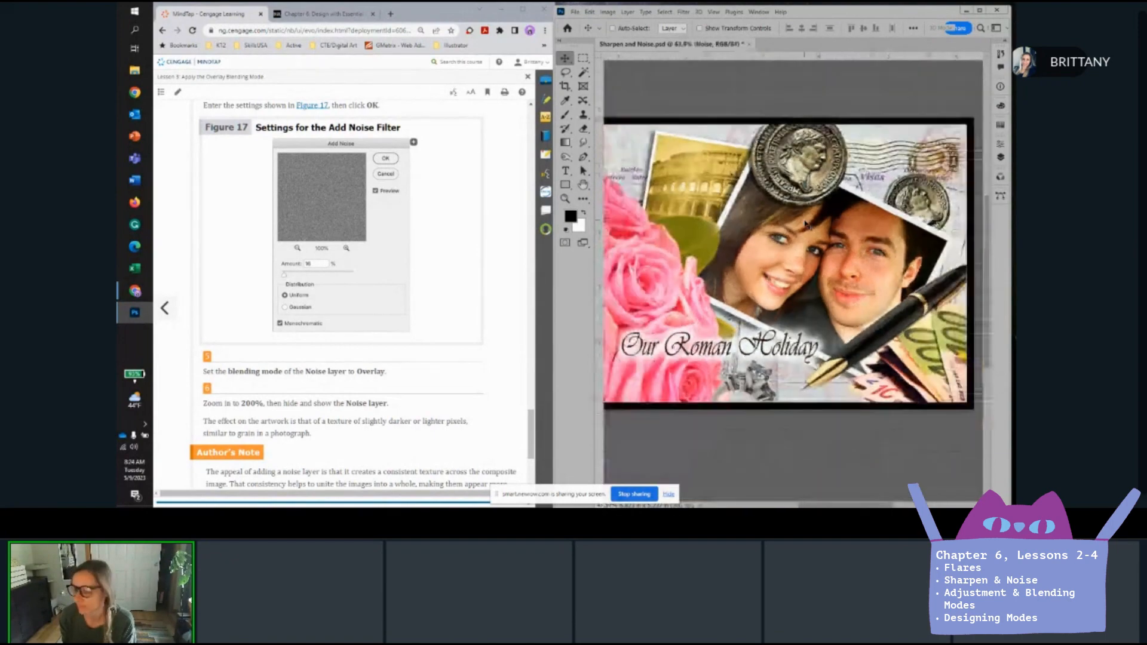
{"action": "scroll", "coordinate": [920, 343], "scroll_direction": "up", "scroll_amount": 1}
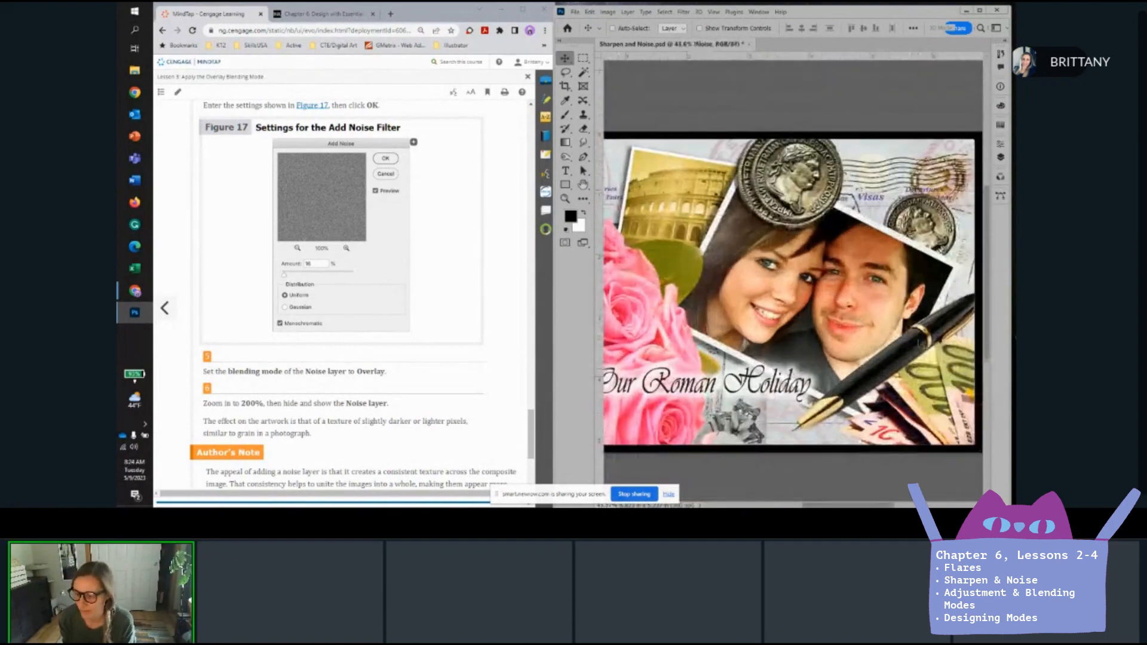
{"action": "scroll", "coordinate": [463, 462], "scroll_direction": "down", "scroll_amount": 1}
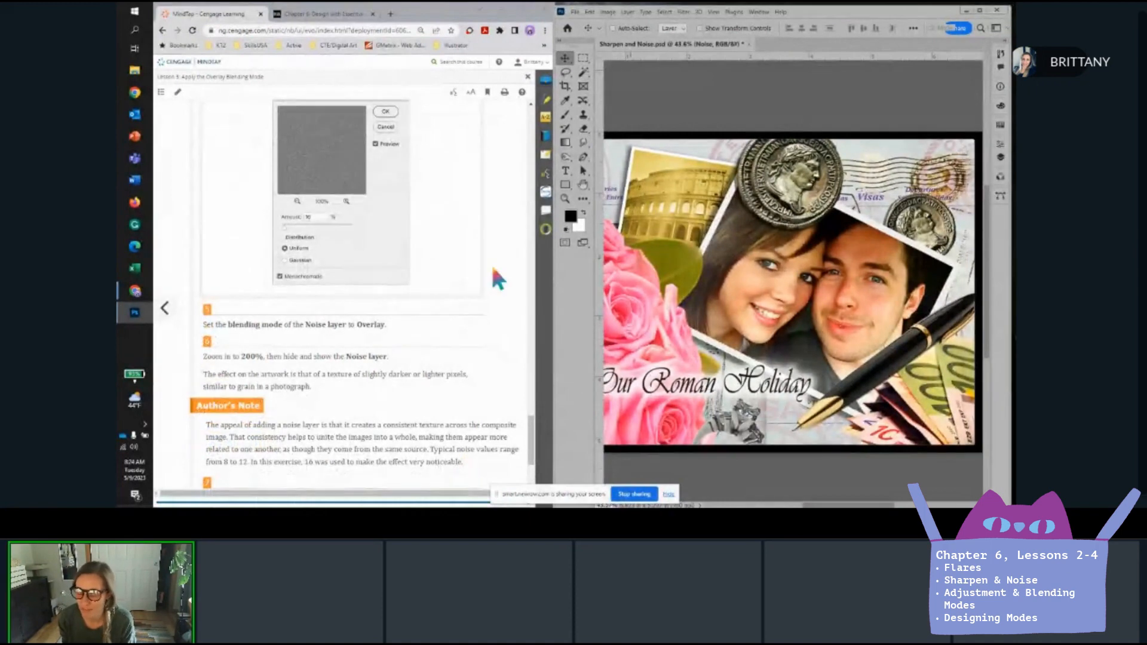
{"action": "scroll", "coordinate": [411, 343], "scroll_direction": "down", "scroll_amount": 2}
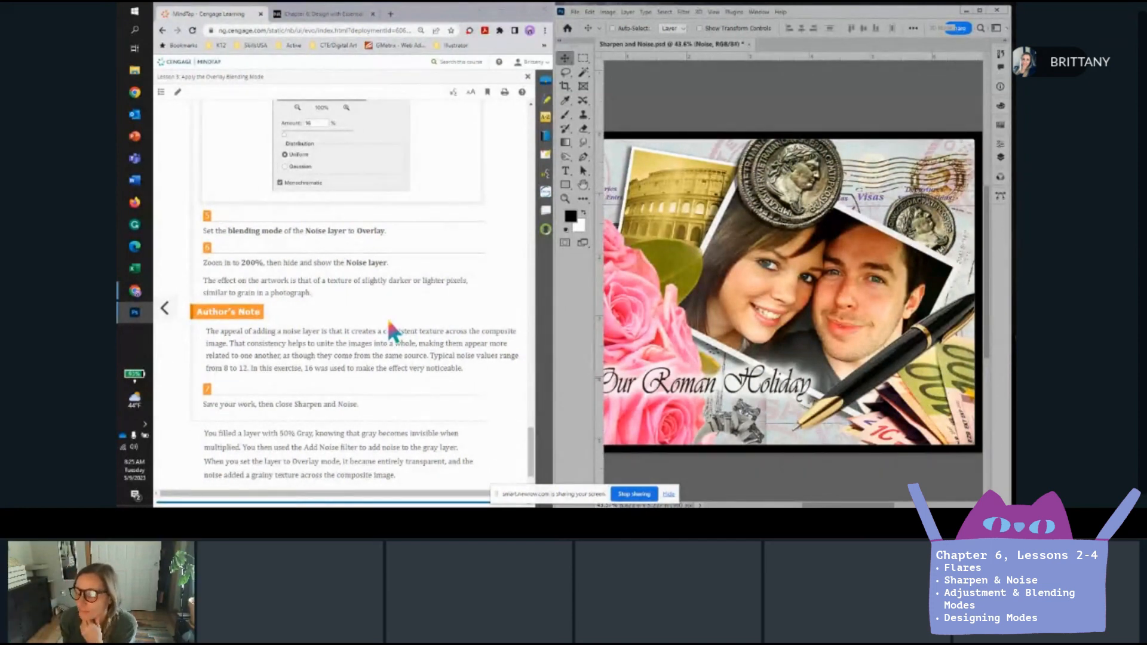
{"action": "scroll", "coordinate": [392, 287], "scroll_direction": "up", "scroll_amount": 1}
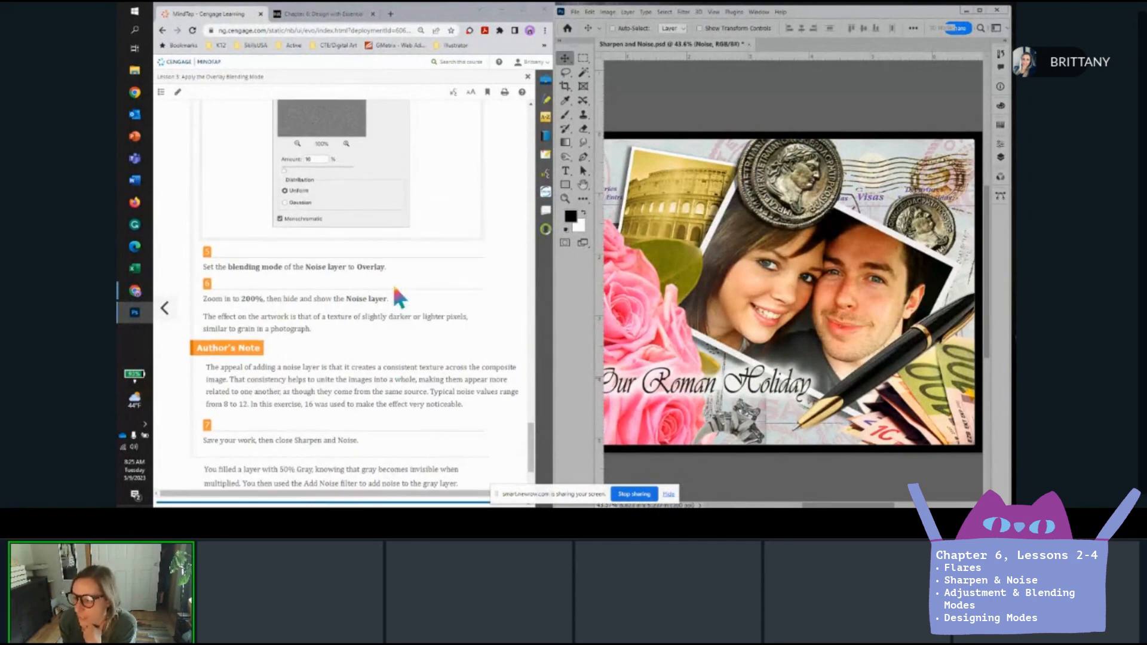
{"action": "scroll", "coordinate": [392, 282], "scroll_direction": "down", "scroll_amount": 1}
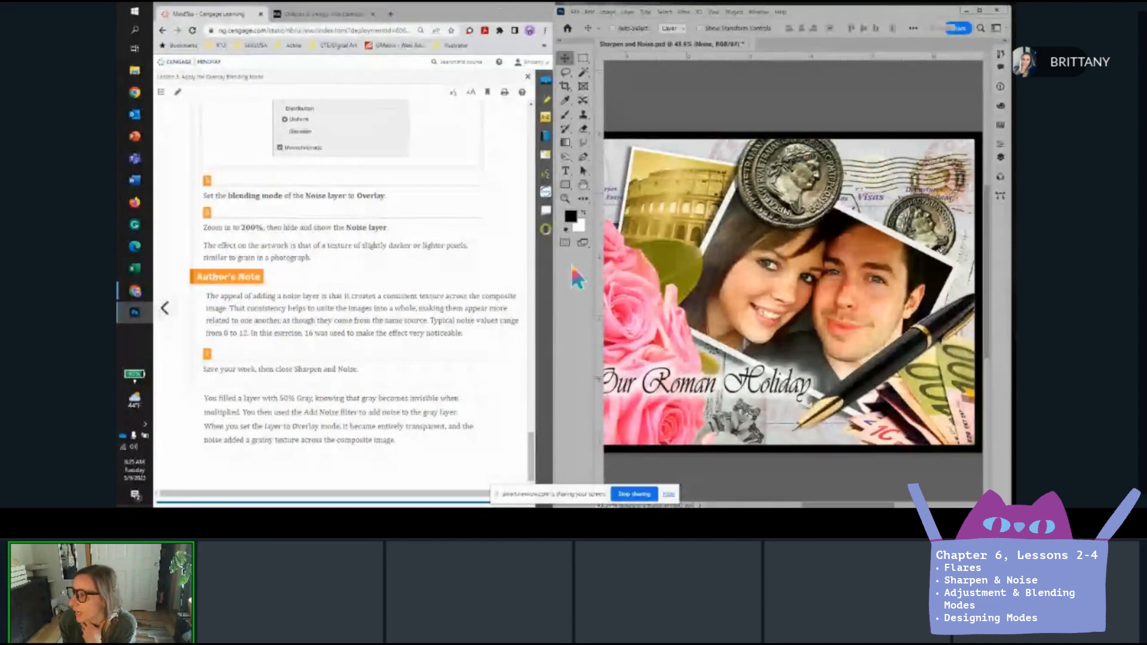
Save Sharpen and Noise.psd and close it.
{"action": "left_click", "coordinate": [575, 12]}
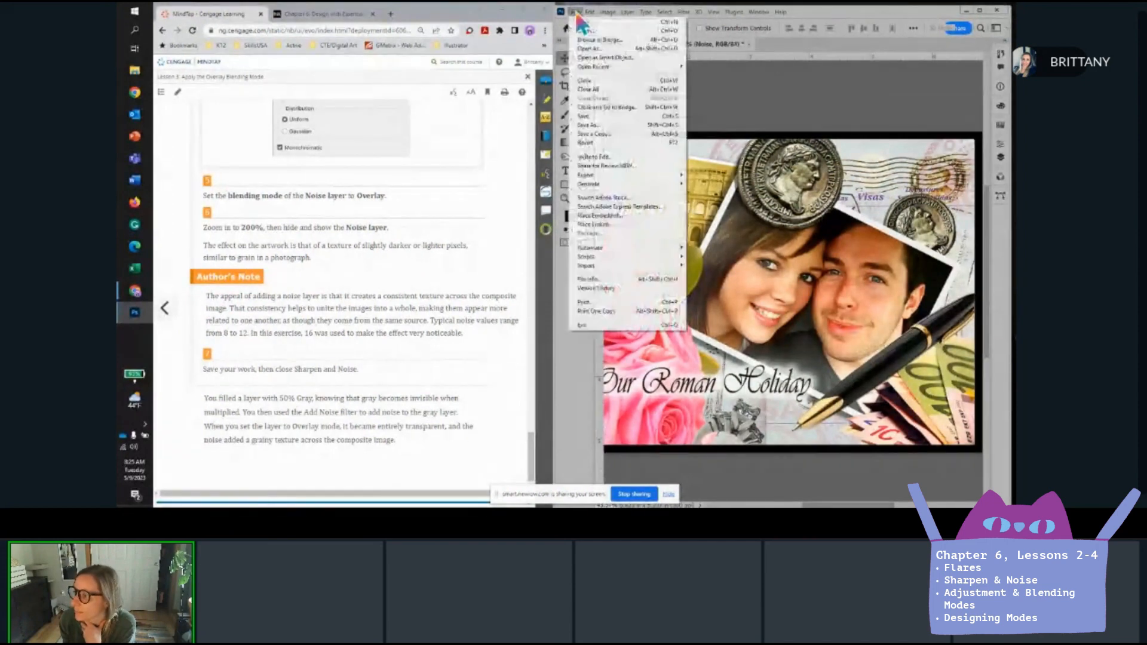
{"action": "left_click", "coordinate": [657, 116]}
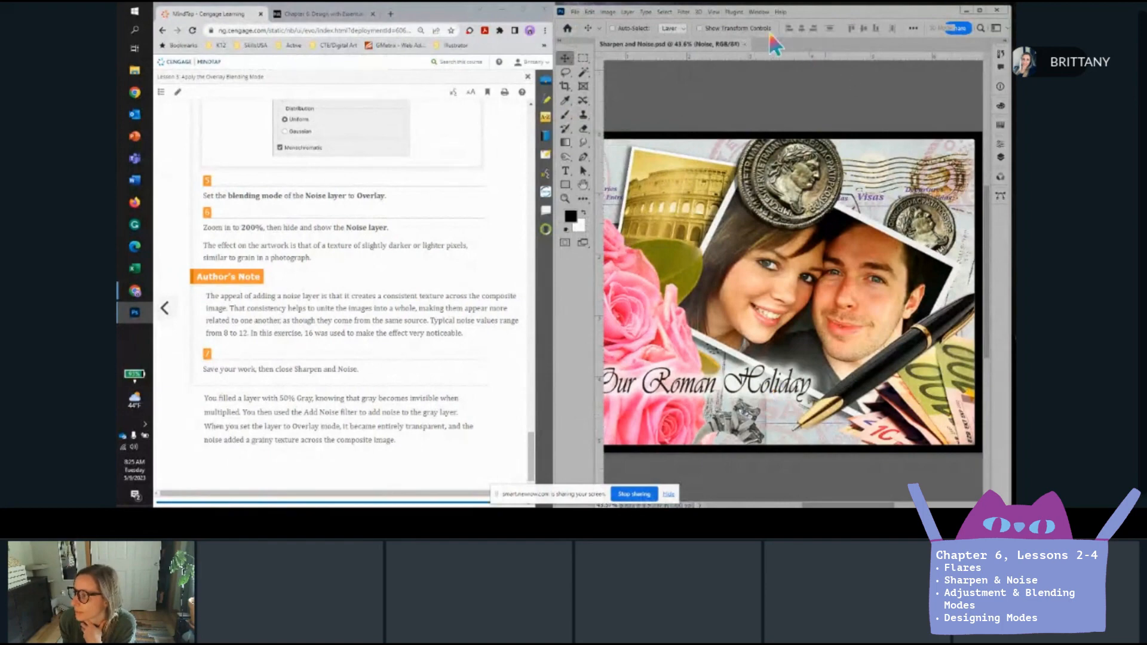
{"action": "left_click", "coordinate": [744, 44]}
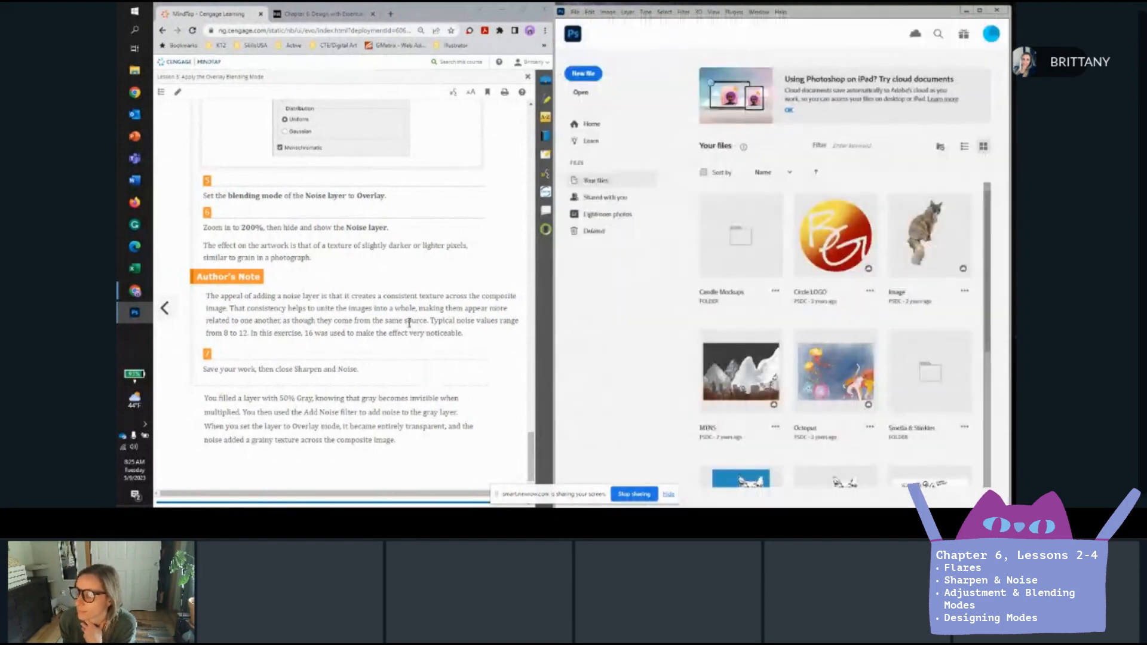
Leave the Lesson 3 reading and open Lesson 4, Design with Blending Modes, at the adjustment layer exercise.
{"action": "left_click", "coordinate": [474, 243]}
{"action": "scroll", "coordinate": [474, 244], "scroll_direction": "up", "scroll_amount": 15}
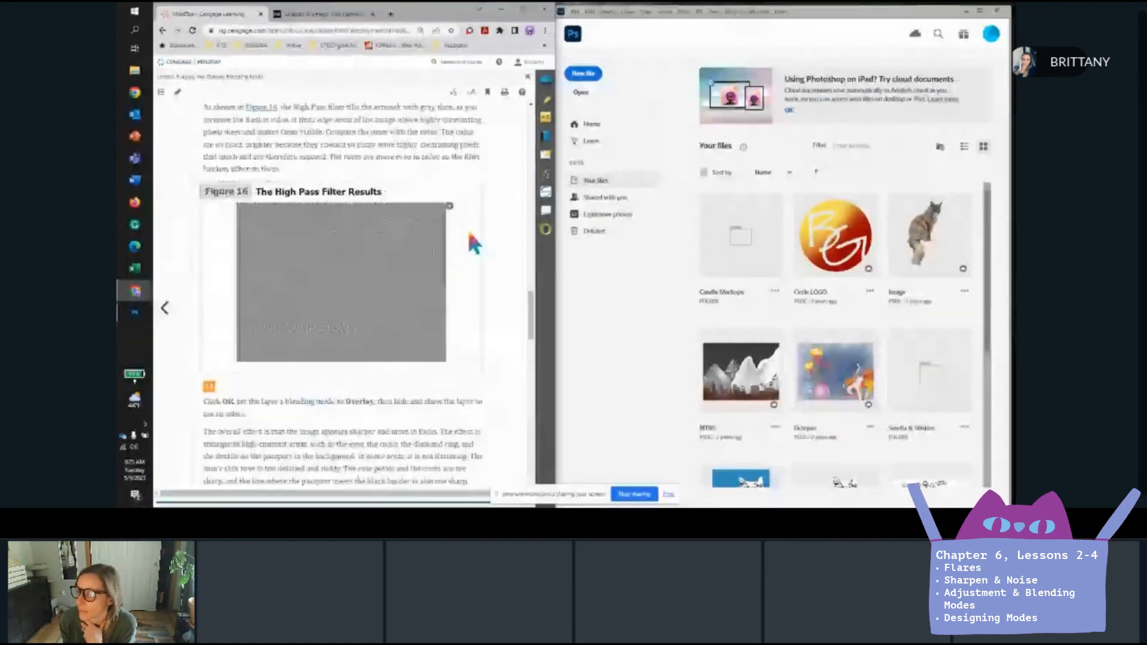
{"action": "scroll", "coordinate": [469, 233], "scroll_direction": "up", "scroll_amount": 2}
{"action": "left_click", "coordinate": [528, 78]}
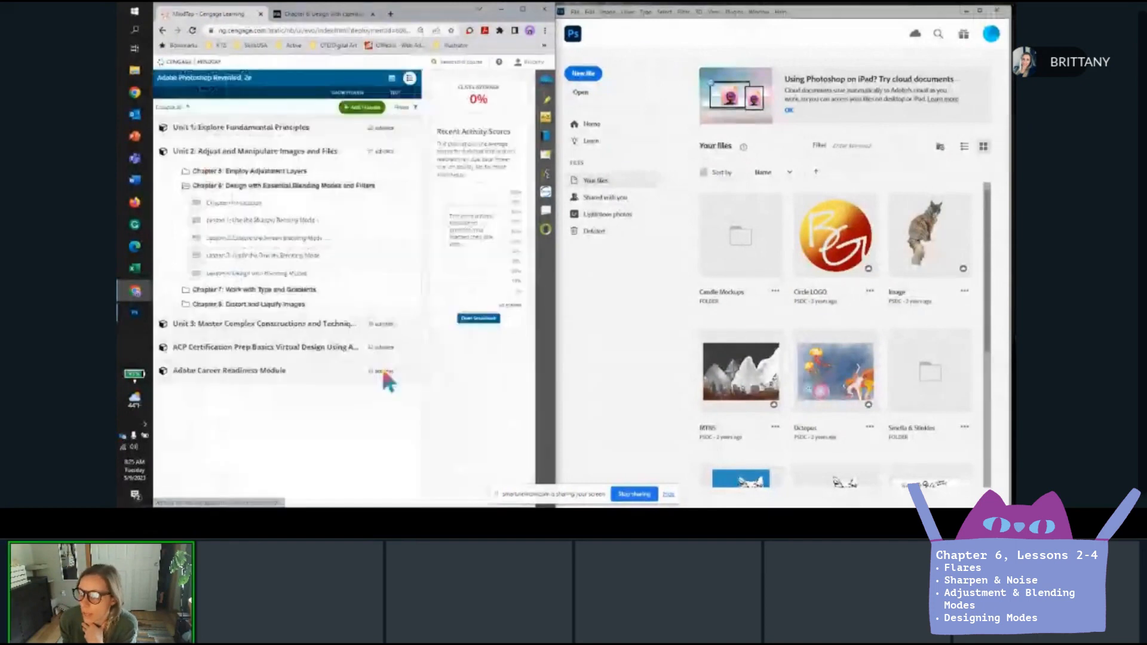
{"action": "left_click", "coordinate": [274, 273]}
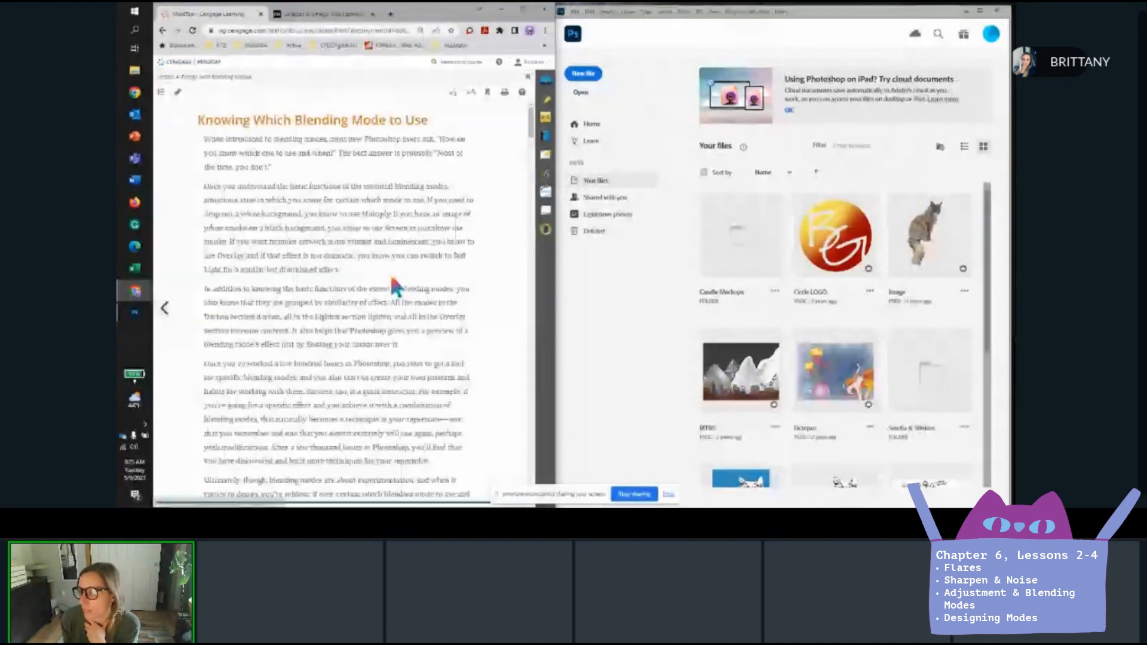
{"action": "scroll", "coordinate": [394, 285], "scroll_direction": "down", "scroll_amount": 4}
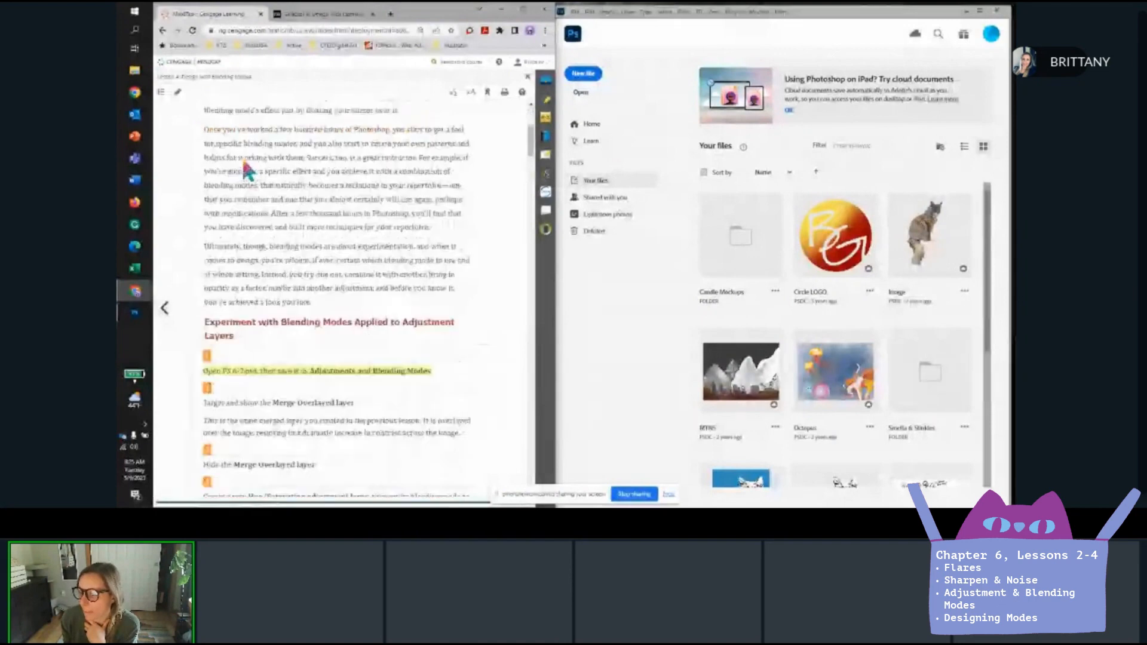
{"action": "scroll", "coordinate": [242, 160], "scroll_direction": "down", "scroll_amount": 3}
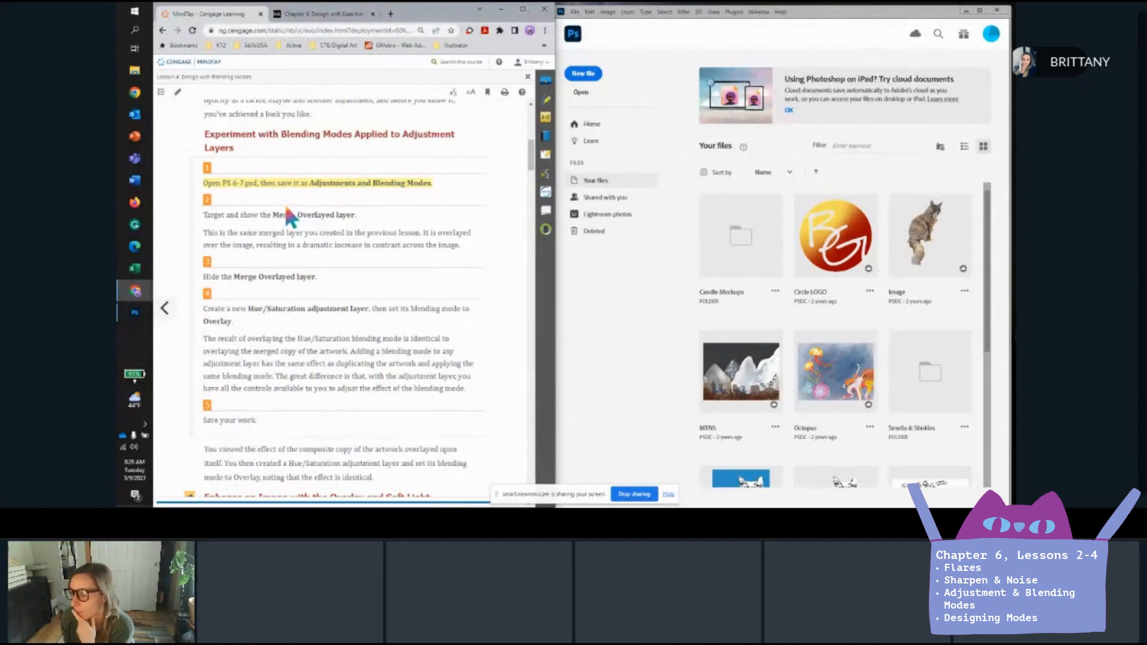
Open PS 6-7.psd from the CH6 PS Files folder.
{"action": "left_click", "coordinate": [575, 12]}
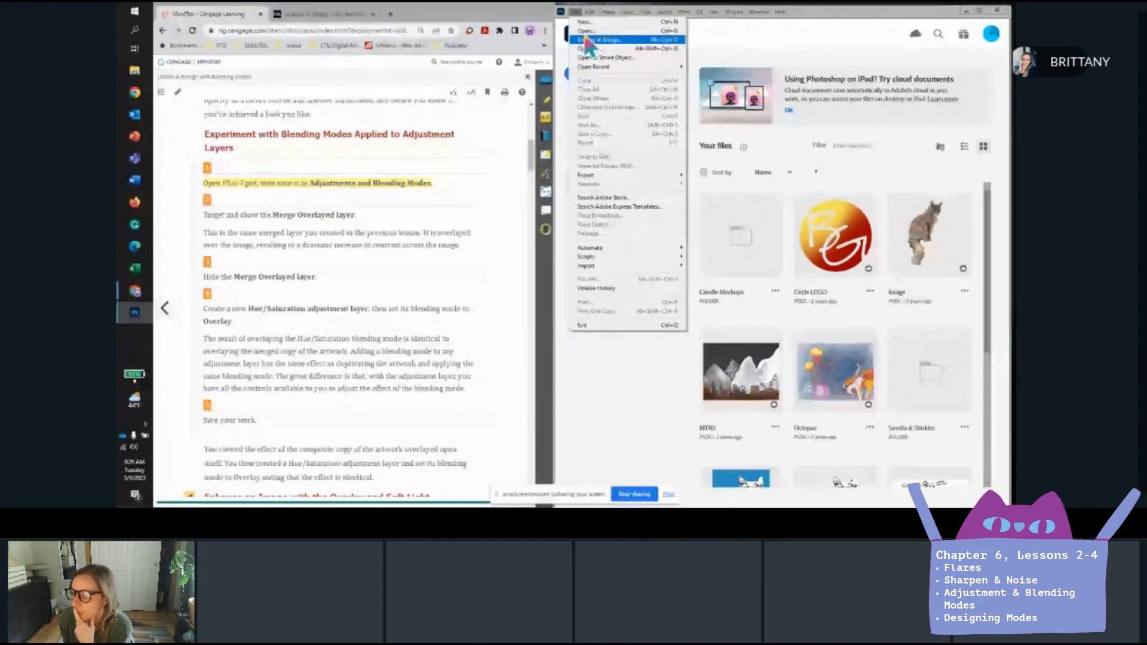
{"action": "left_click", "coordinate": [585, 31]}
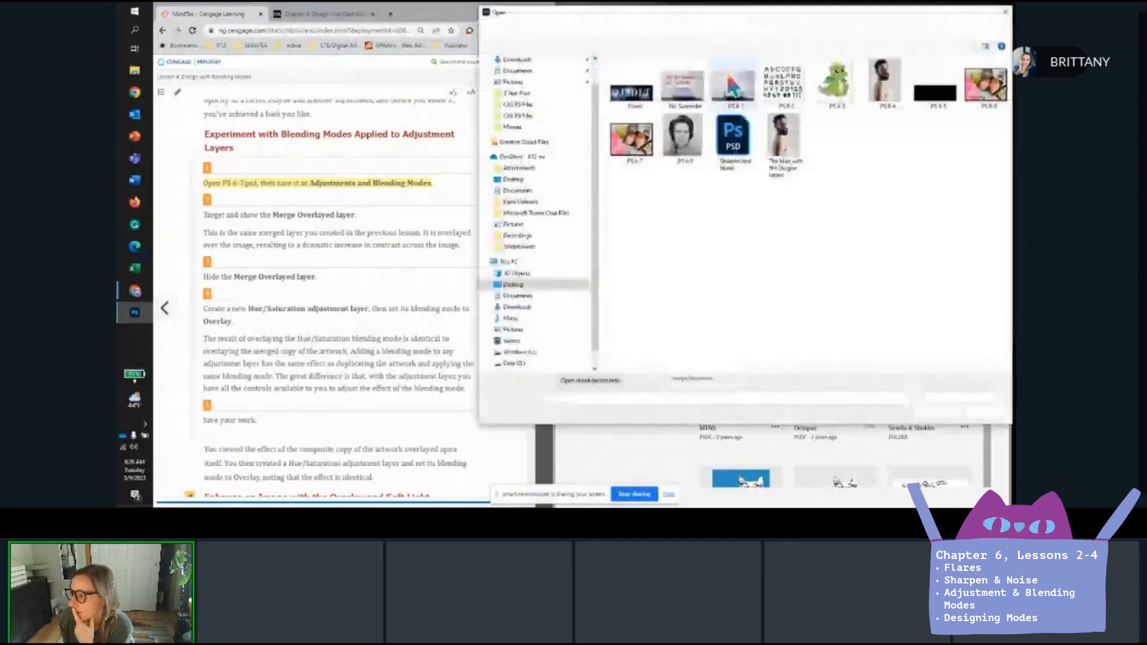
{"action": "left_click", "coordinate": [655, 122]}
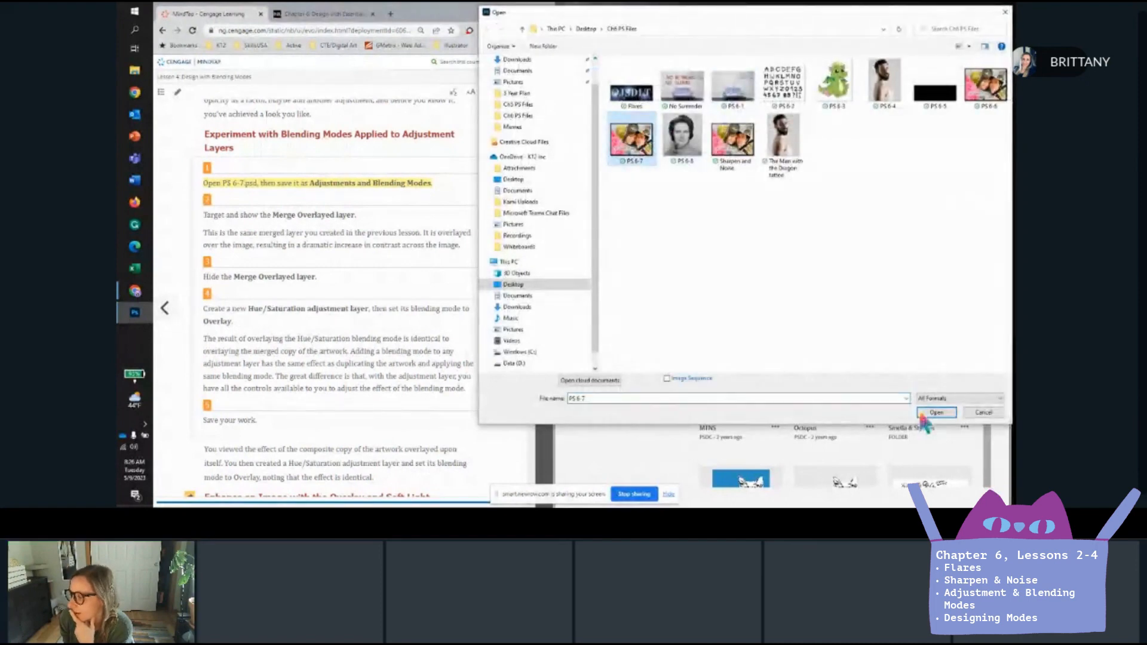
{"action": "left_click", "coordinate": [941, 414]}
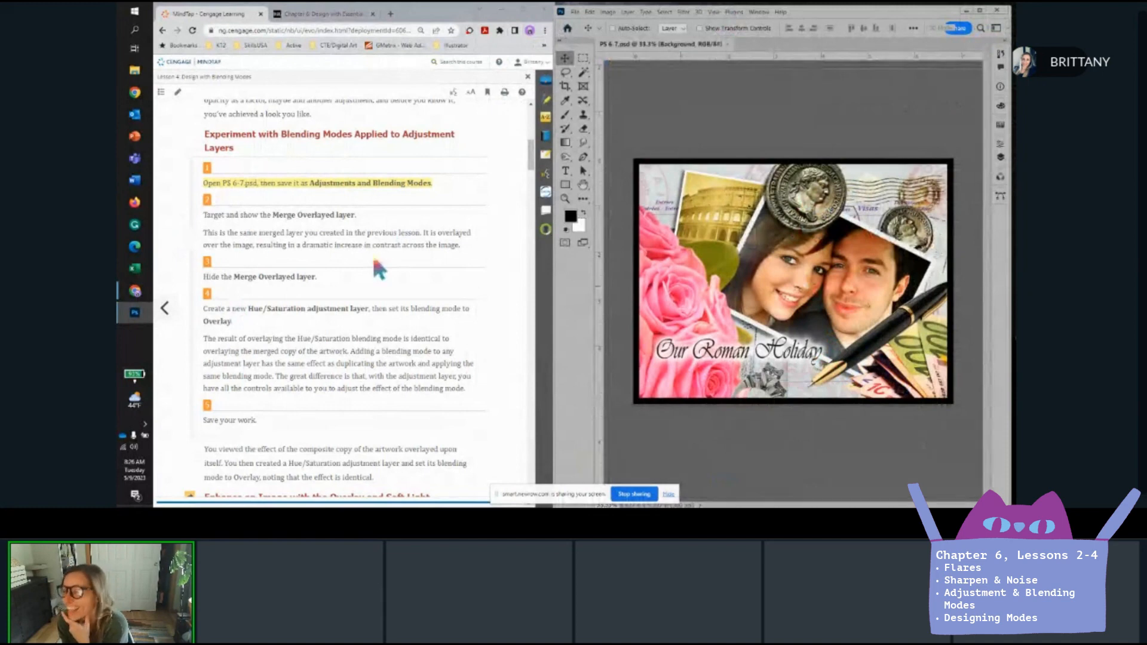
Target the Merge Overlayed layer, show it to view its contrast effect, and hide it again.
{"action": "left_click", "coordinate": [1001, 158]}
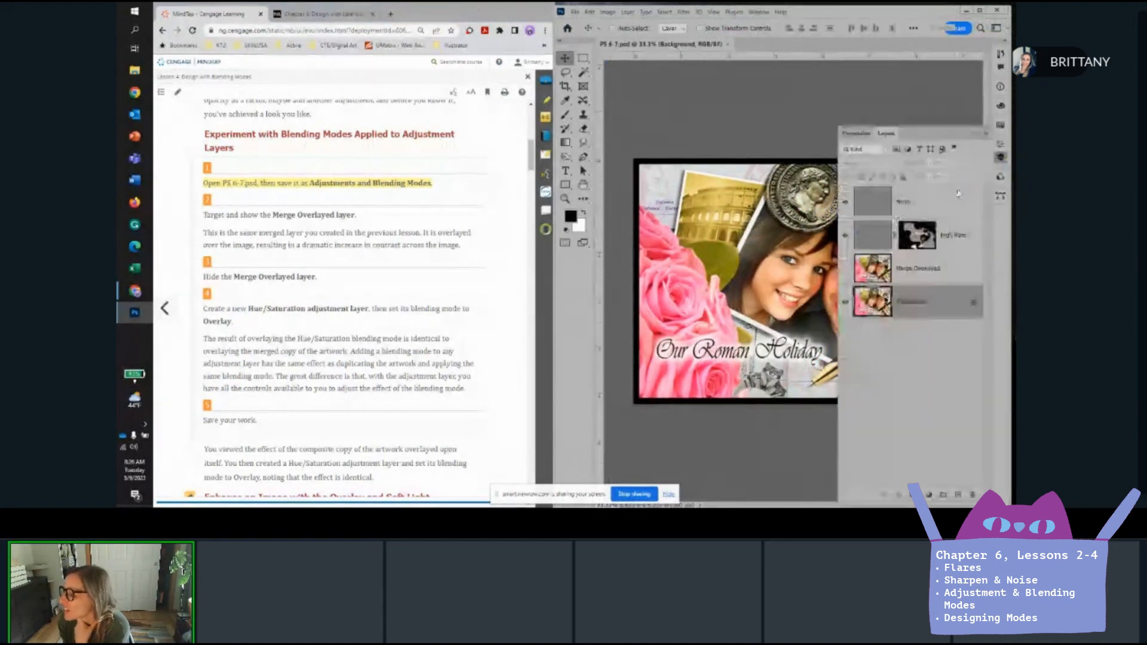
{"action": "left_click", "coordinate": [962, 270]}
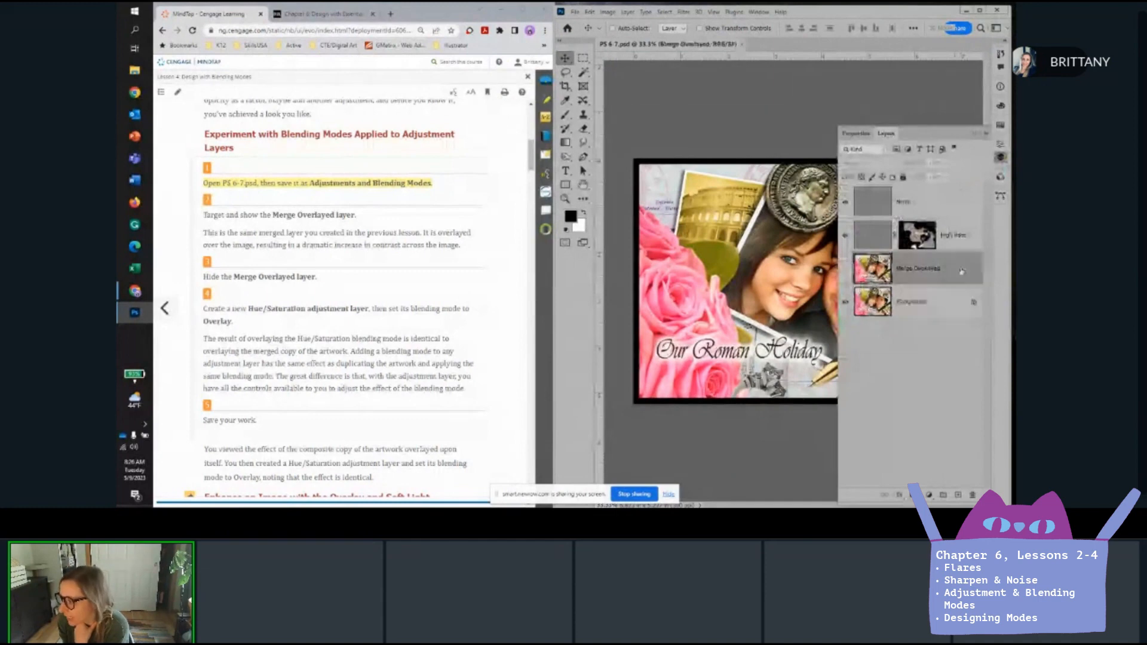
{"action": "left_click", "coordinate": [845, 270]}
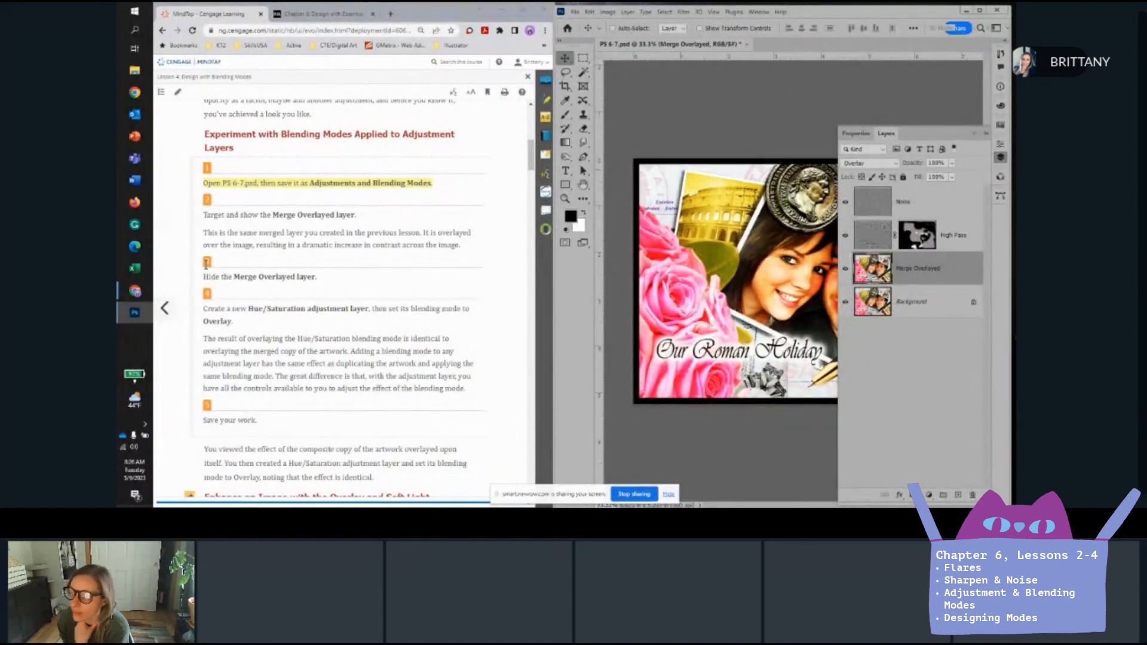
{"action": "scroll", "coordinate": [233, 281], "scroll_direction": "down", "scroll_amount": 2}
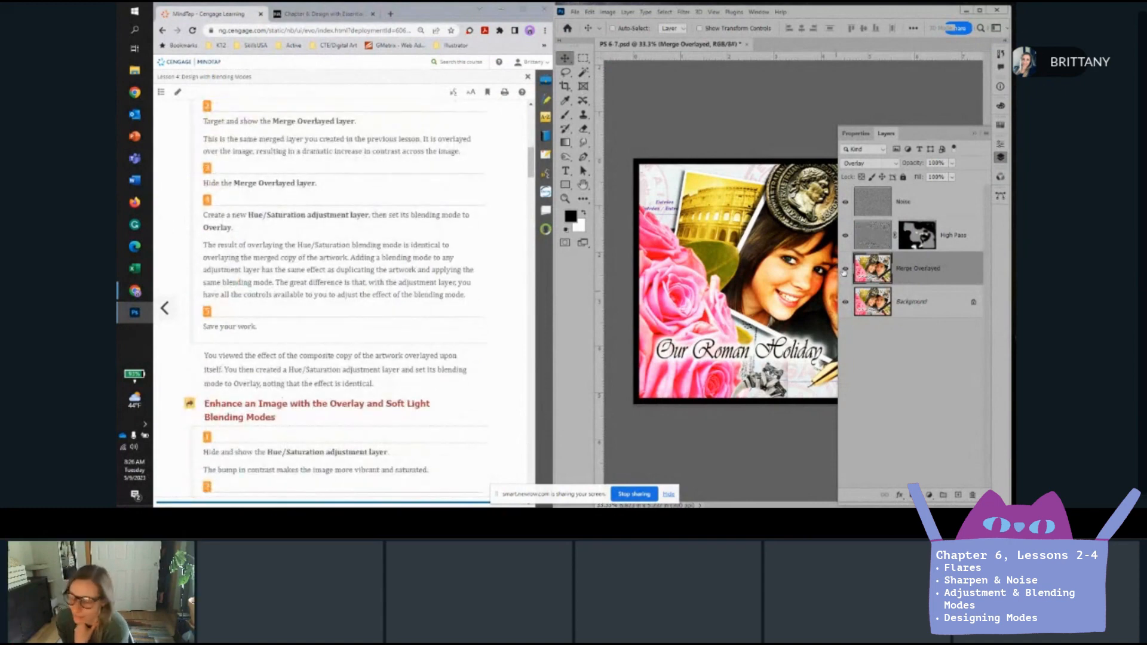
{"action": "left_click", "coordinate": [845, 270]}
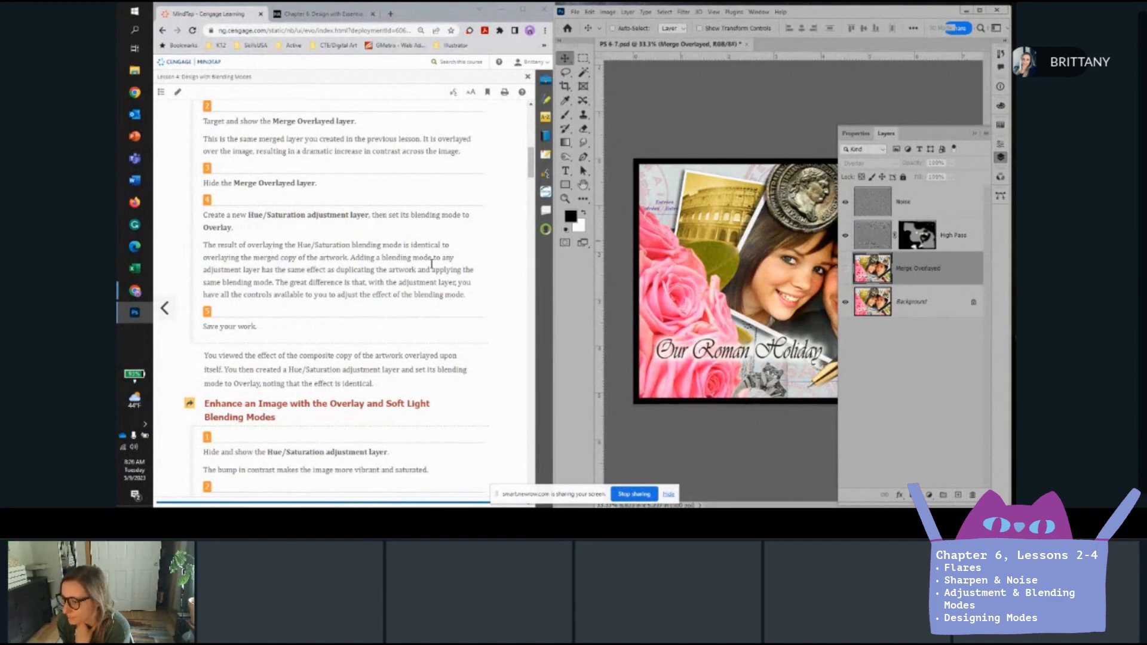
{"action": "left_click", "coordinate": [943, 496]}
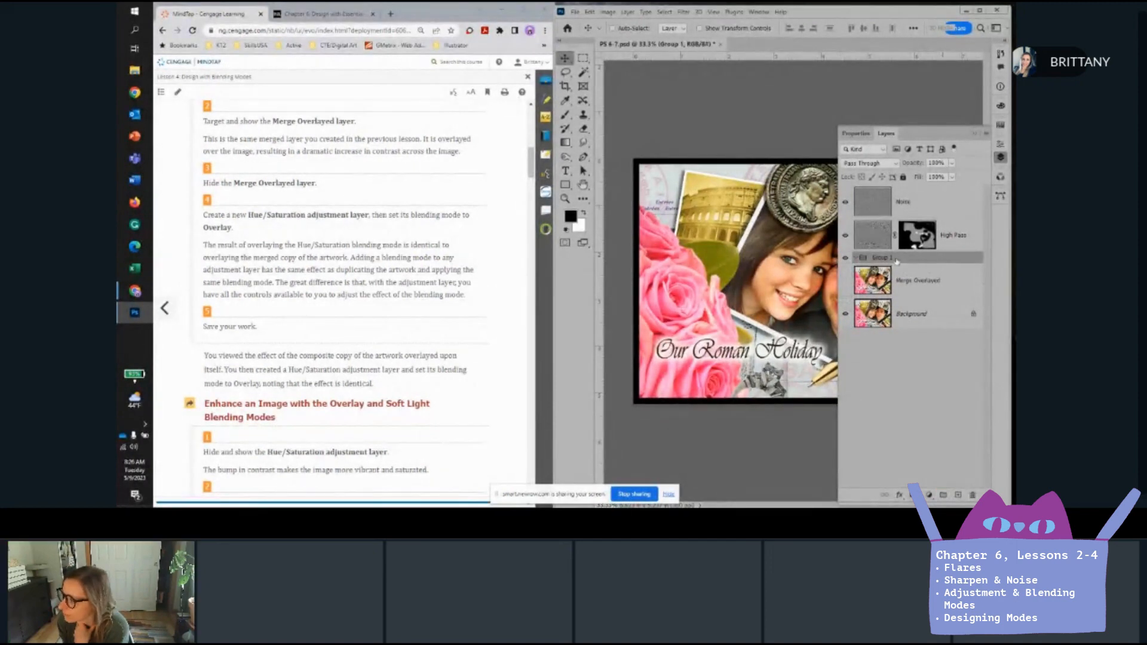
{"action": "left_click", "coordinate": [588, 12]}
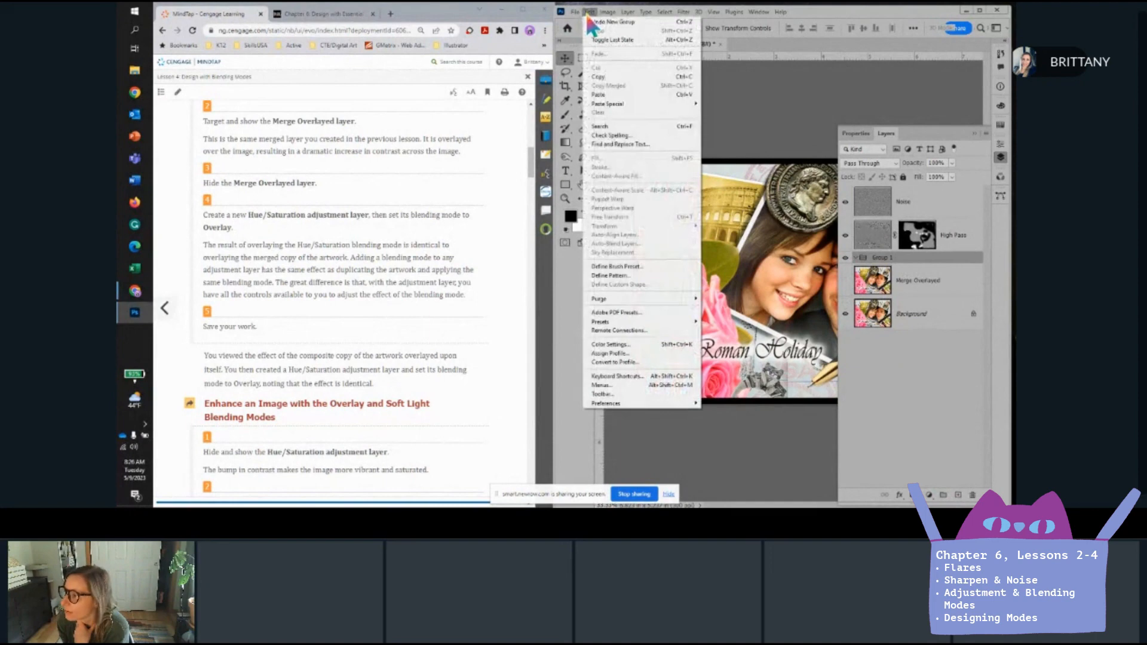
{"action": "left_click", "coordinate": [611, 21]}
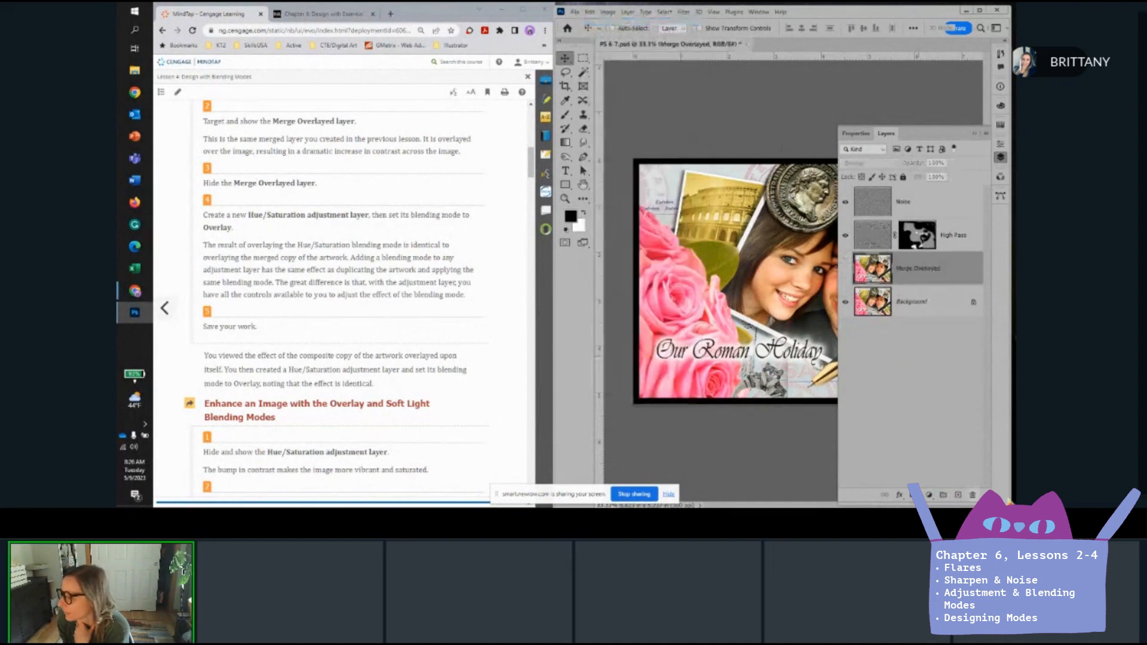
Create a Hue/Saturation adjustment layer above the Merge Overlayed layer and set its blending mode to Overlay.
{"action": "left_click", "coordinate": [930, 495]}
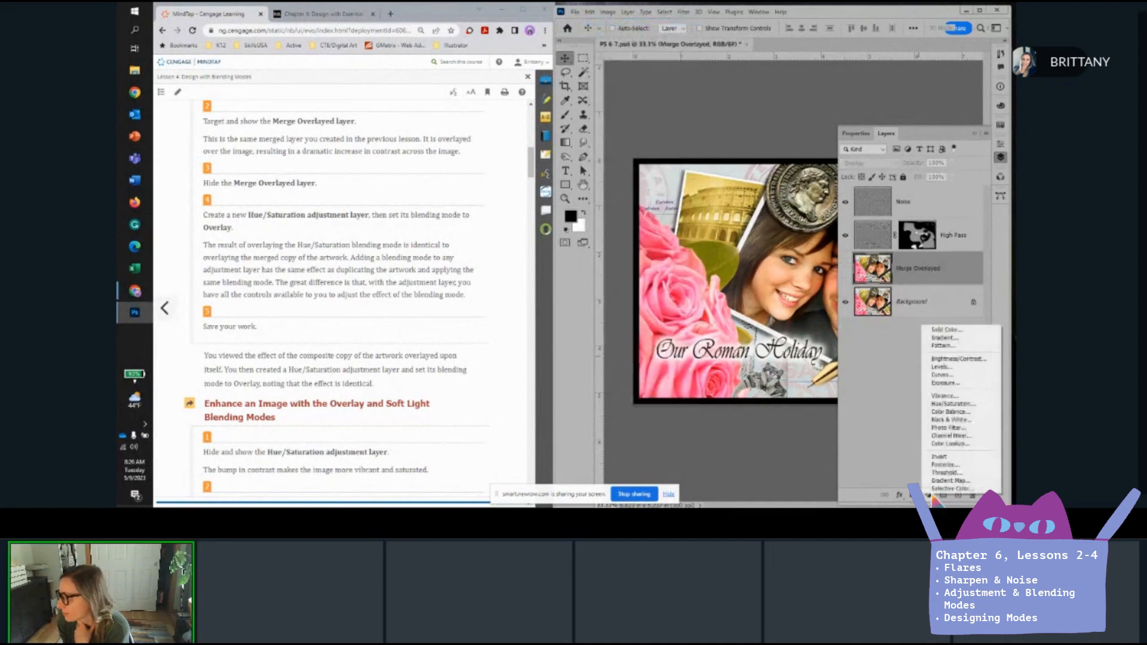
{"action": "left_click", "coordinate": [954, 405]}
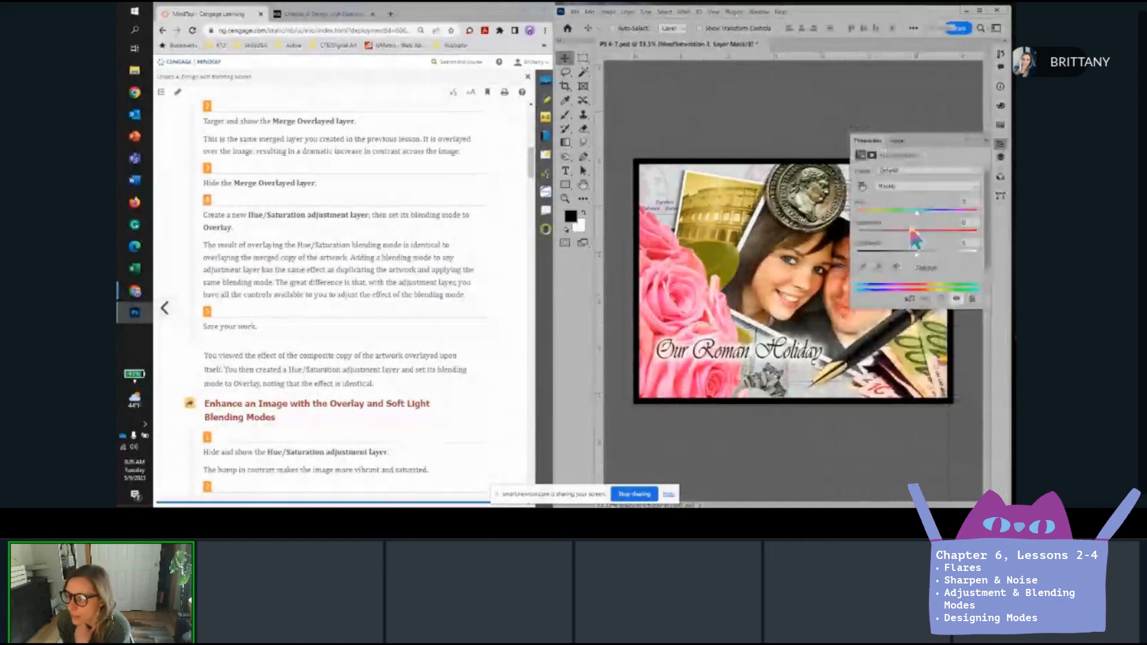
{"action": "left_click", "coordinate": [899, 141]}
{"action": "left_click", "coordinate": [870, 163]}
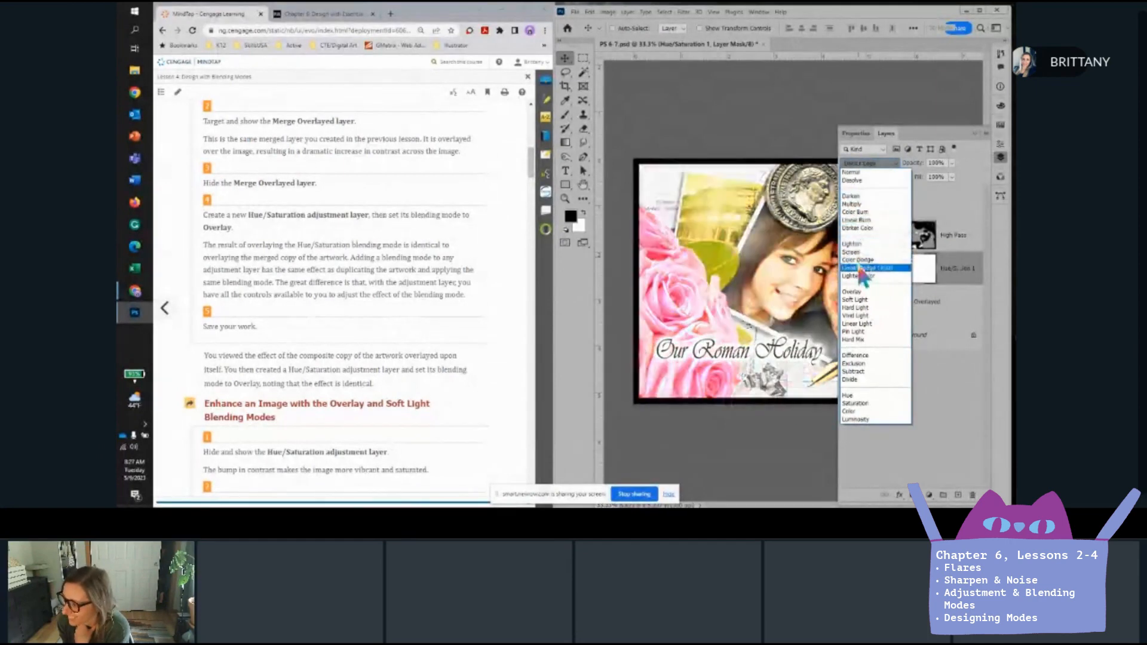
{"action": "left_click", "coordinate": [860, 292]}
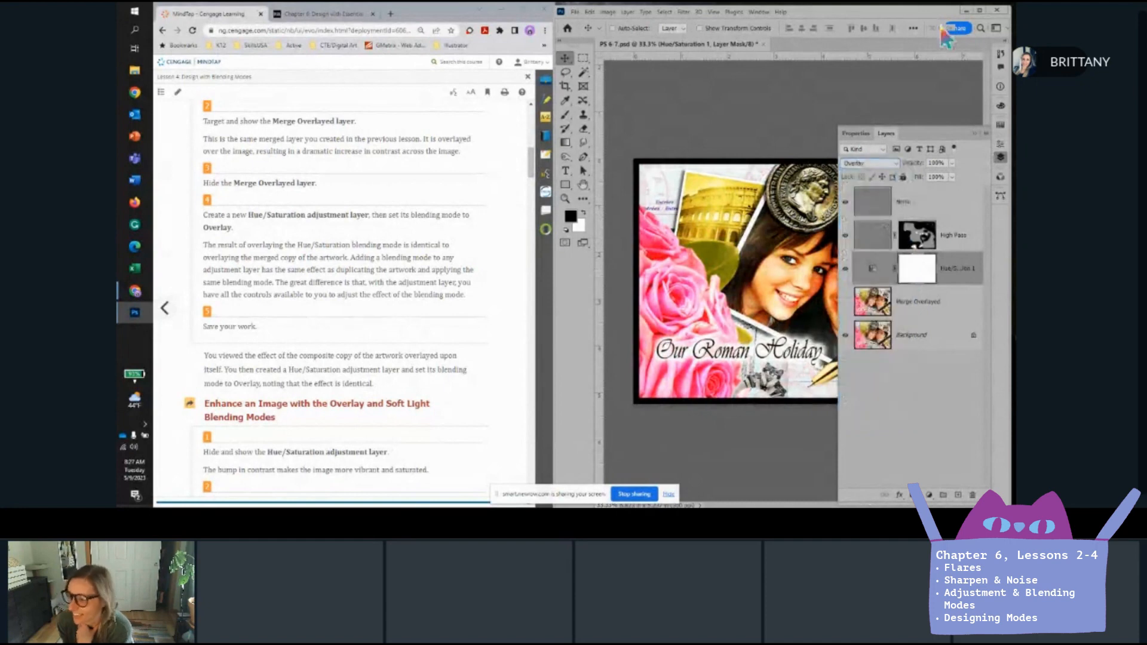
Save PS 6-7.psd with the new adjustment layer, as the exercise's last instruction asks.
{"action": "scroll", "coordinate": [460, 279], "scroll_direction": "down", "scroll_amount": 3}
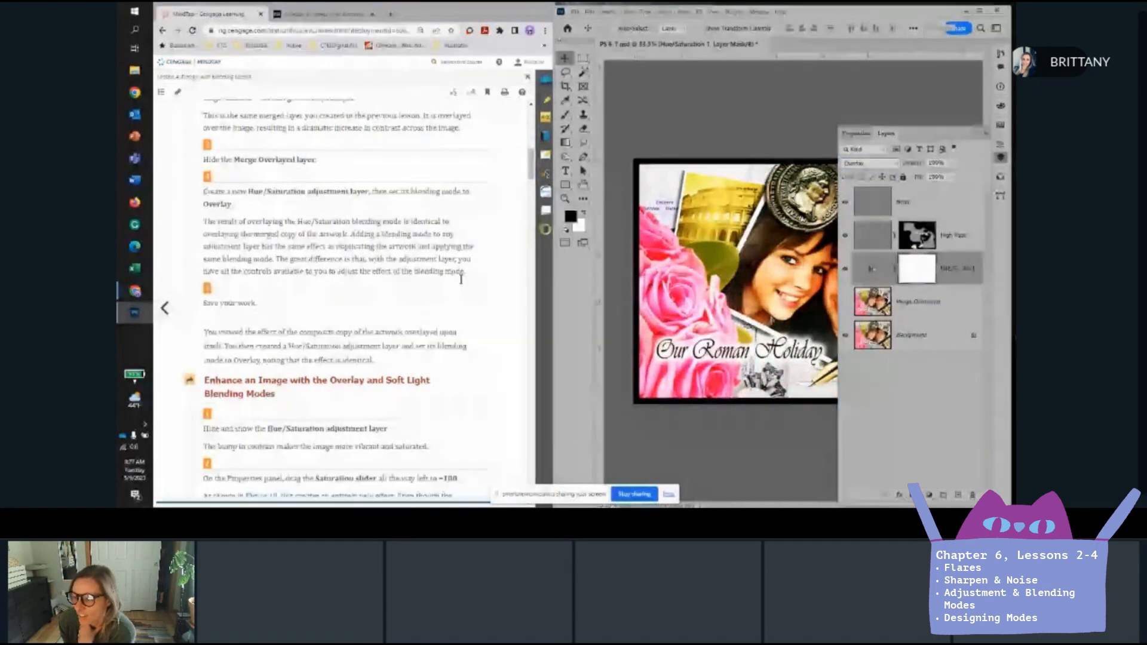
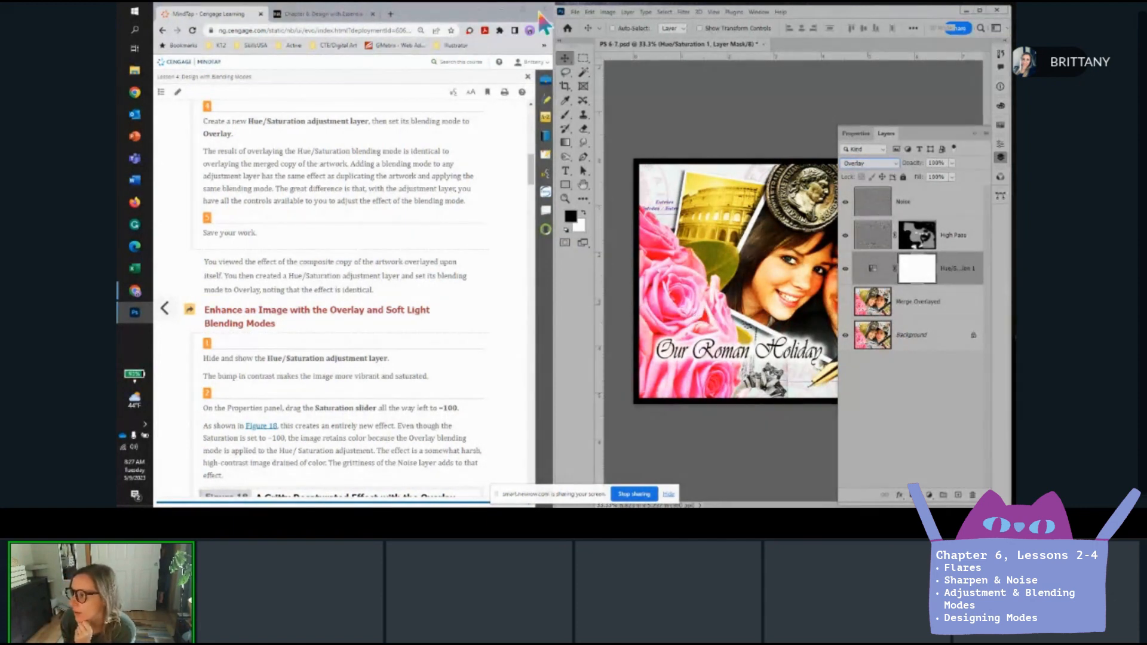
{"action": "left_click", "coordinate": [575, 12]}
{"action": "left_click", "coordinate": [602, 116]}
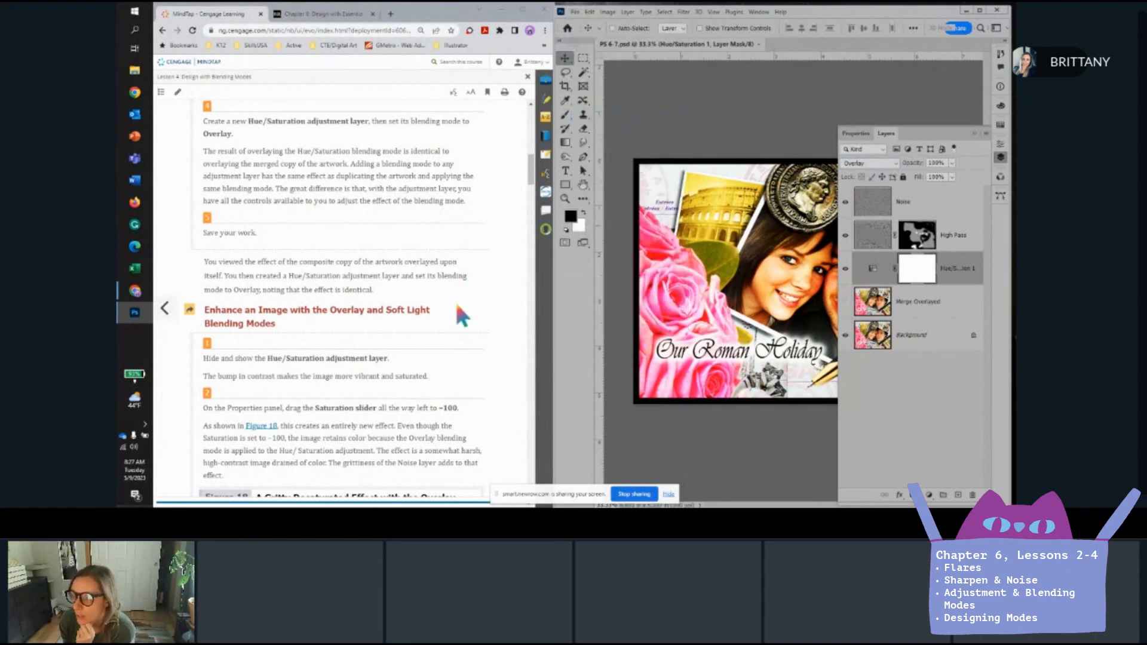
Find the Overlay and Soft Light exercise and toggle the Hue/Saturation layer's visibility to compare the image with and without it.
{"action": "scroll", "coordinate": [458, 296], "scroll_direction": "down", "scroll_amount": 3}
{"action": "scroll", "coordinate": [305, 259], "scroll_direction": "down", "scroll_amount": 2}
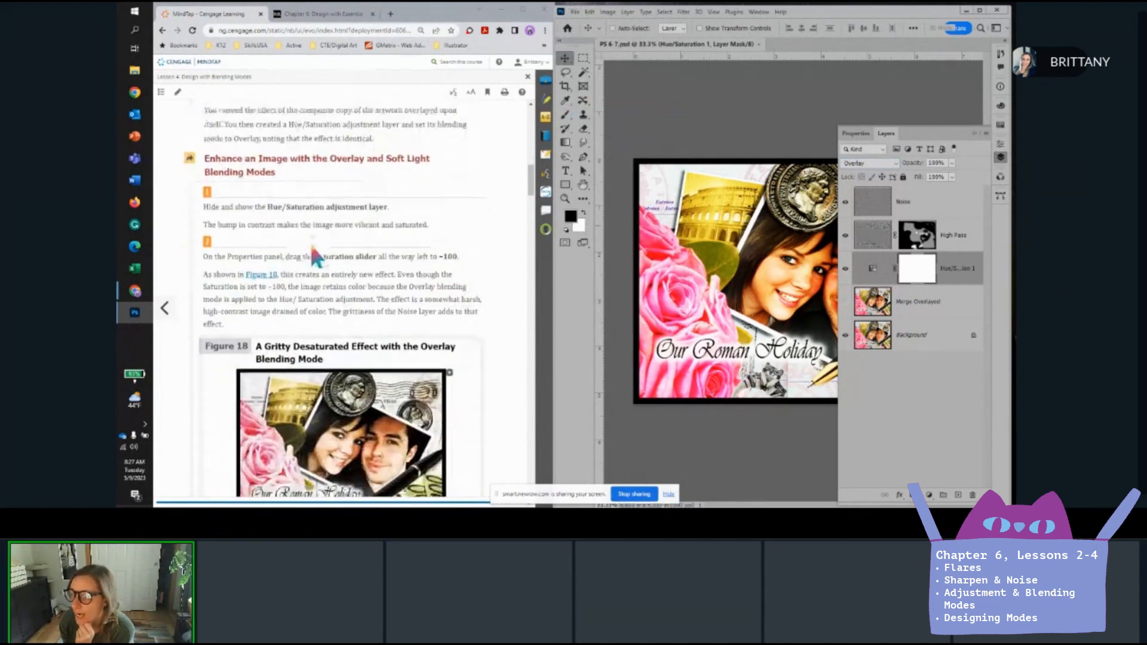
{"action": "left_click", "coordinate": [845, 272]}
{"action": "left_click", "coordinate": [846, 272]}
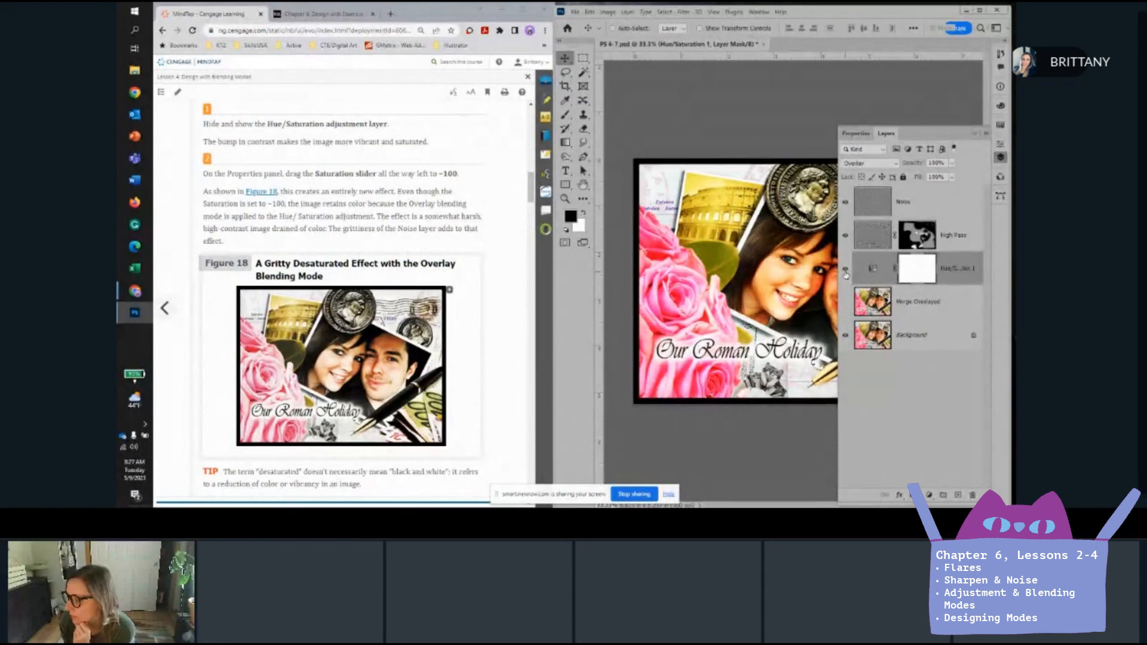
{"action": "left_click", "coordinate": [845, 272]}
{"action": "left_click", "coordinate": [845, 272]}
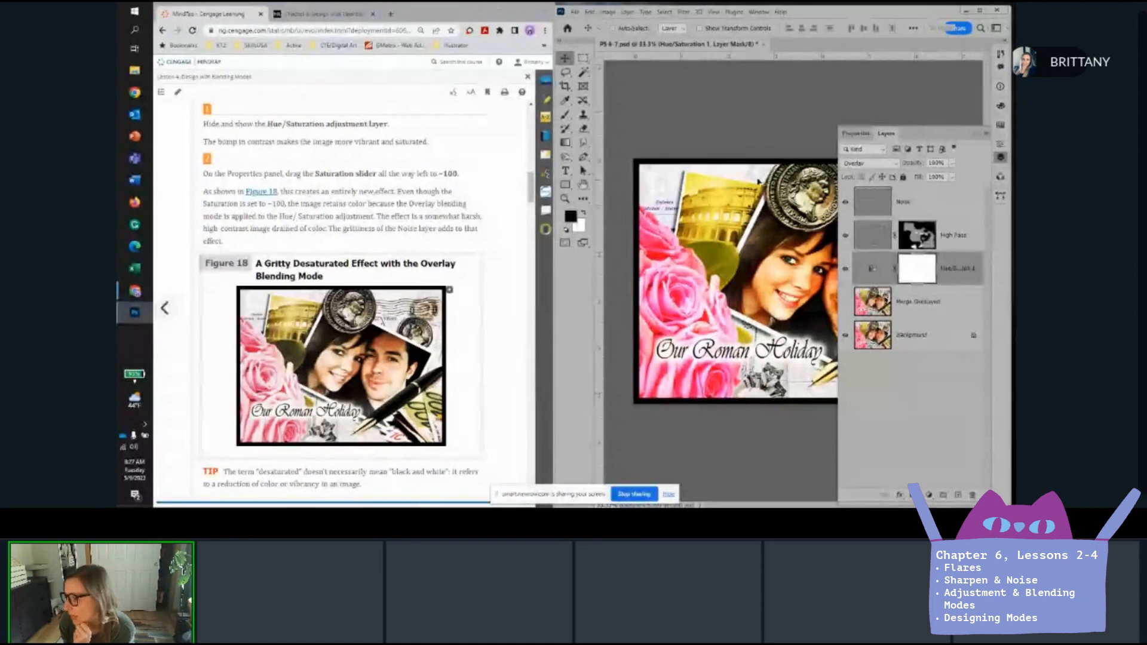
Set the saturation of the Hue/Saturation adjustment layer to -100.
{"action": "left_click", "coordinate": [852, 137]}
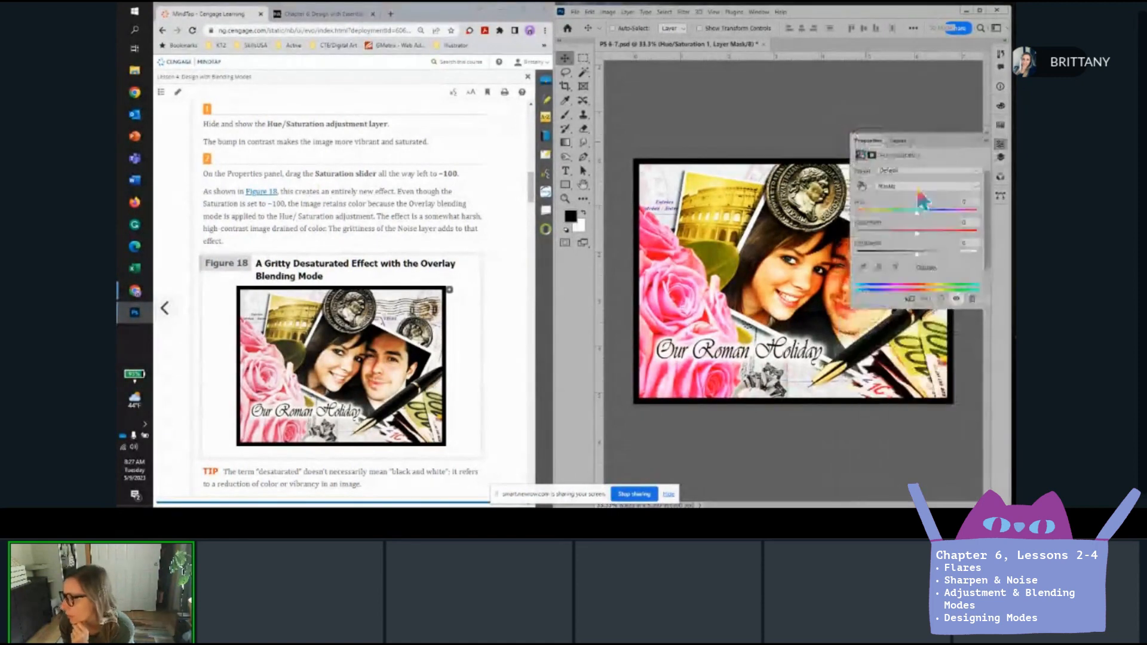
{"action": "left_click", "coordinate": [972, 223]}
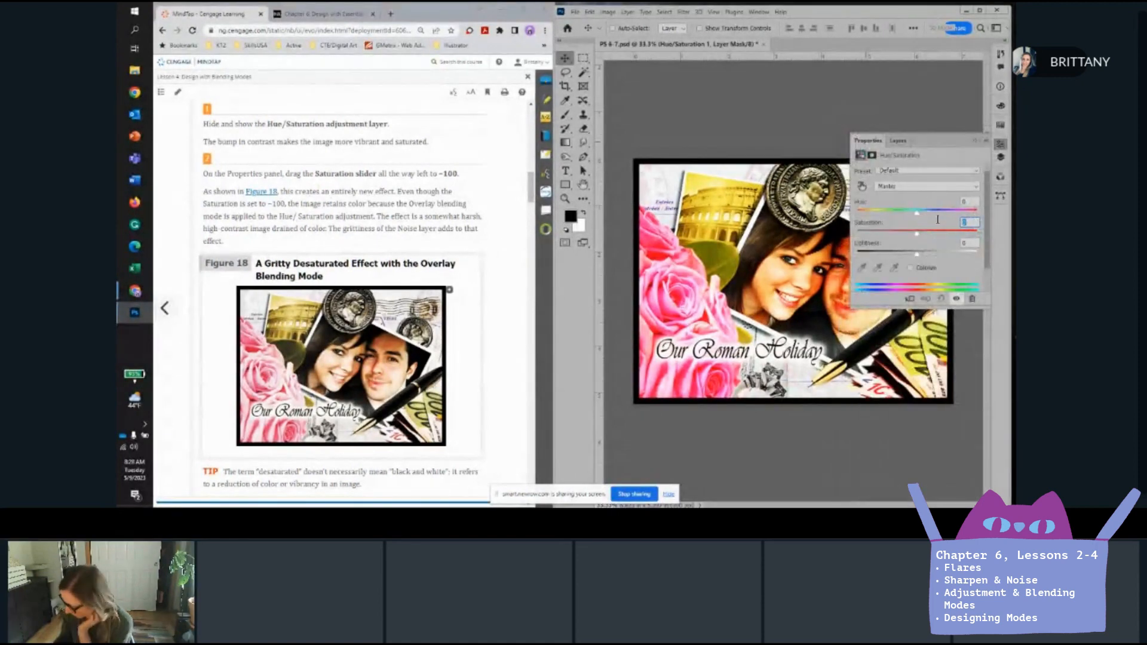
{"action": "type", "text": "-100"}
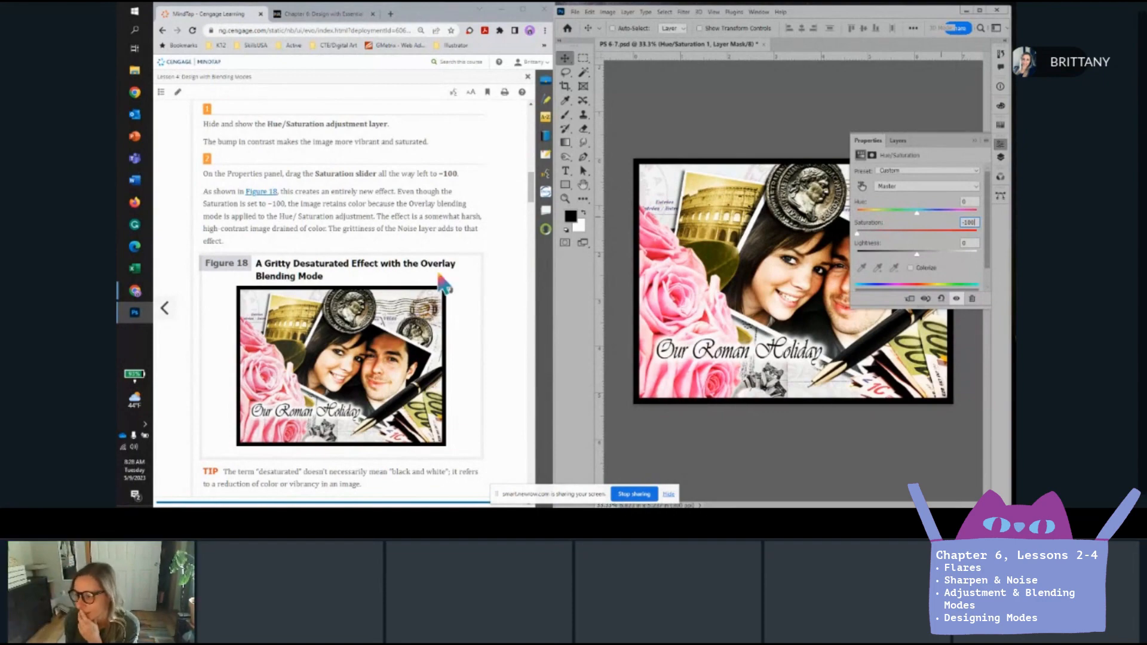
Read the lesson's notes on the gritty desaturated Overlay effect and compare Figure 18 with the image.
{"action": "scroll", "coordinate": [442, 284], "scroll_direction": "down", "scroll_amount": 1}
{"action": "scroll", "coordinate": [442, 284], "scroll_direction": "down", "scroll_amount": 5}
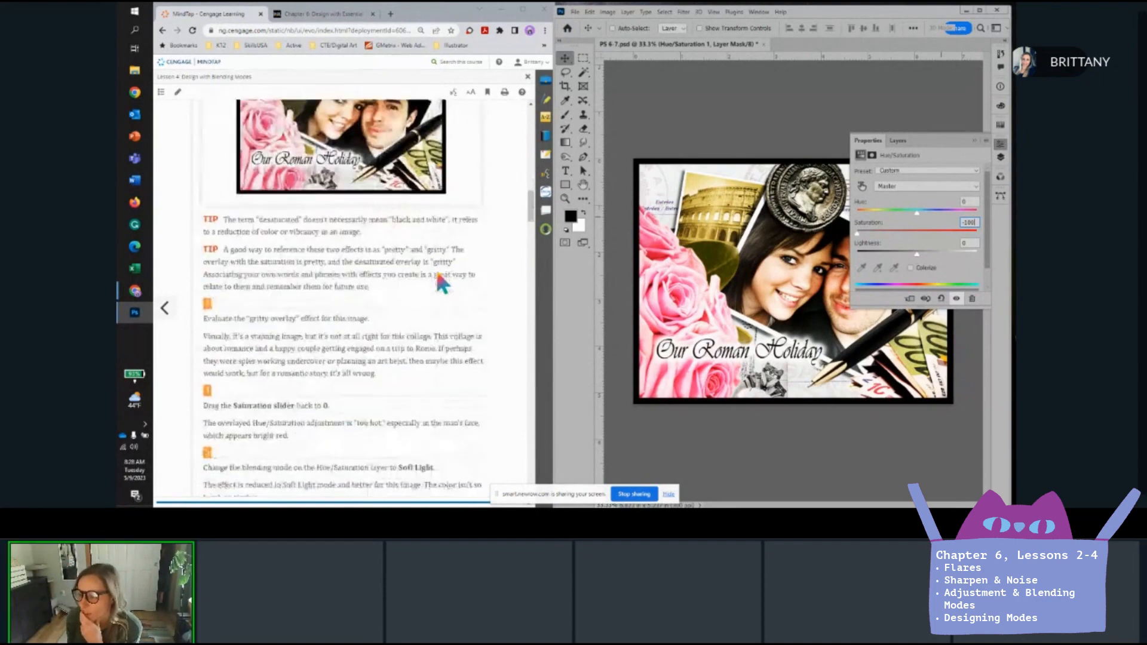
{"action": "scroll", "coordinate": [358, 282], "scroll_direction": "up", "scroll_amount": 7}
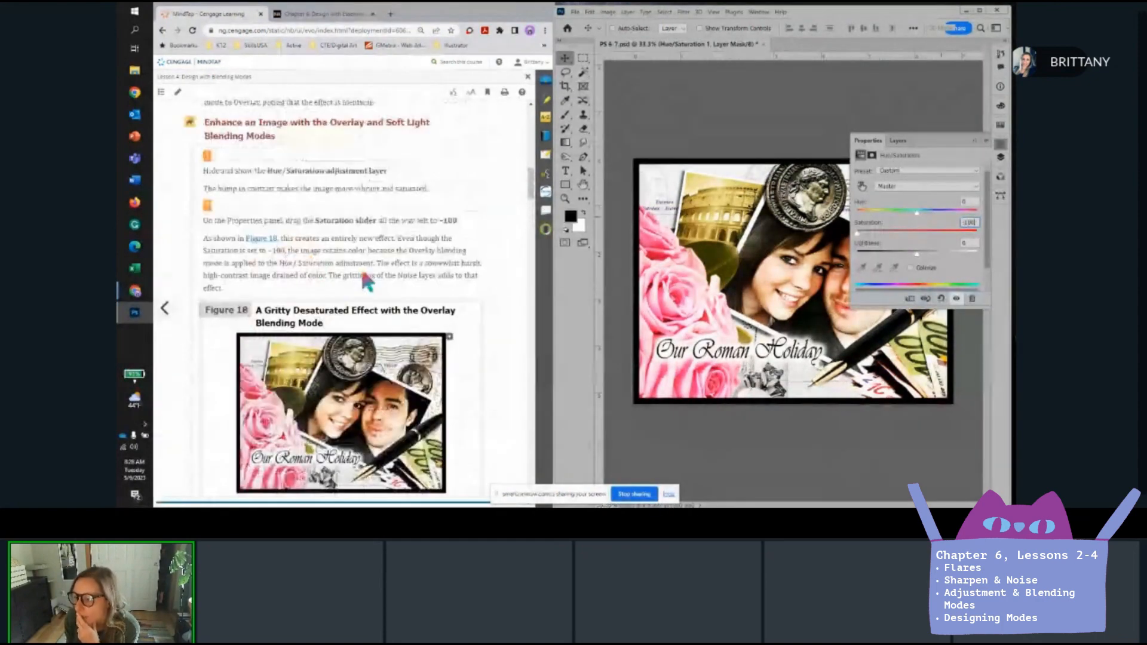
{"action": "scroll", "coordinate": [286, 261], "scroll_direction": "down", "scroll_amount": 3}
{"action": "scroll", "coordinate": [295, 328], "scroll_direction": "down", "scroll_amount": 6}
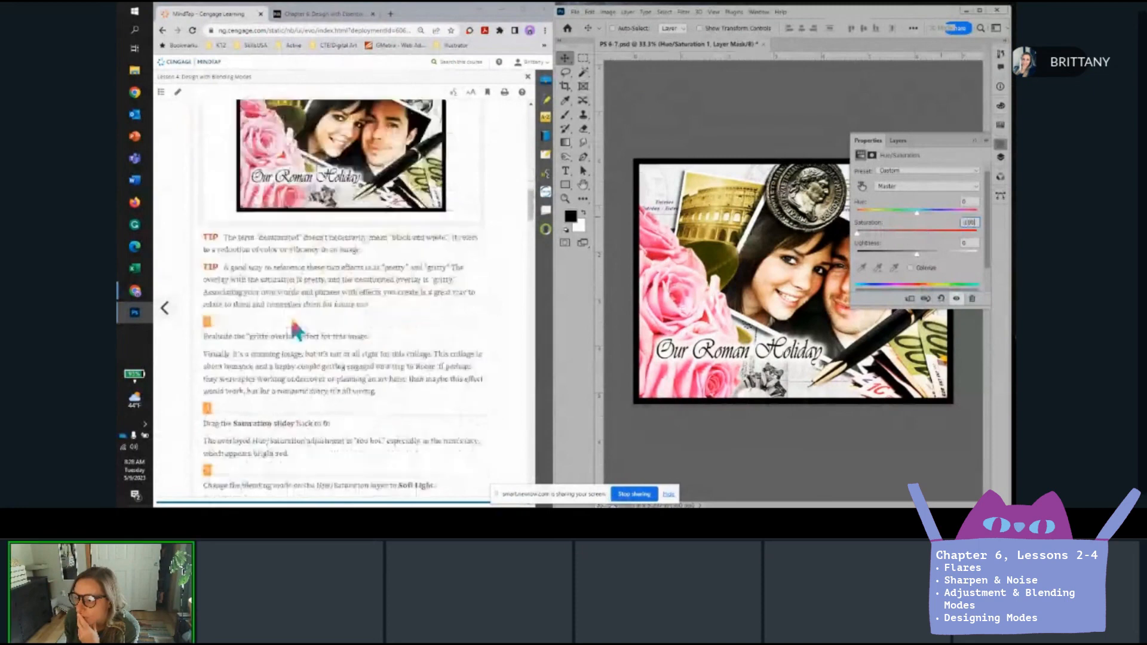
{"action": "scroll", "coordinate": [296, 328], "scroll_direction": "down", "scroll_amount": 3}
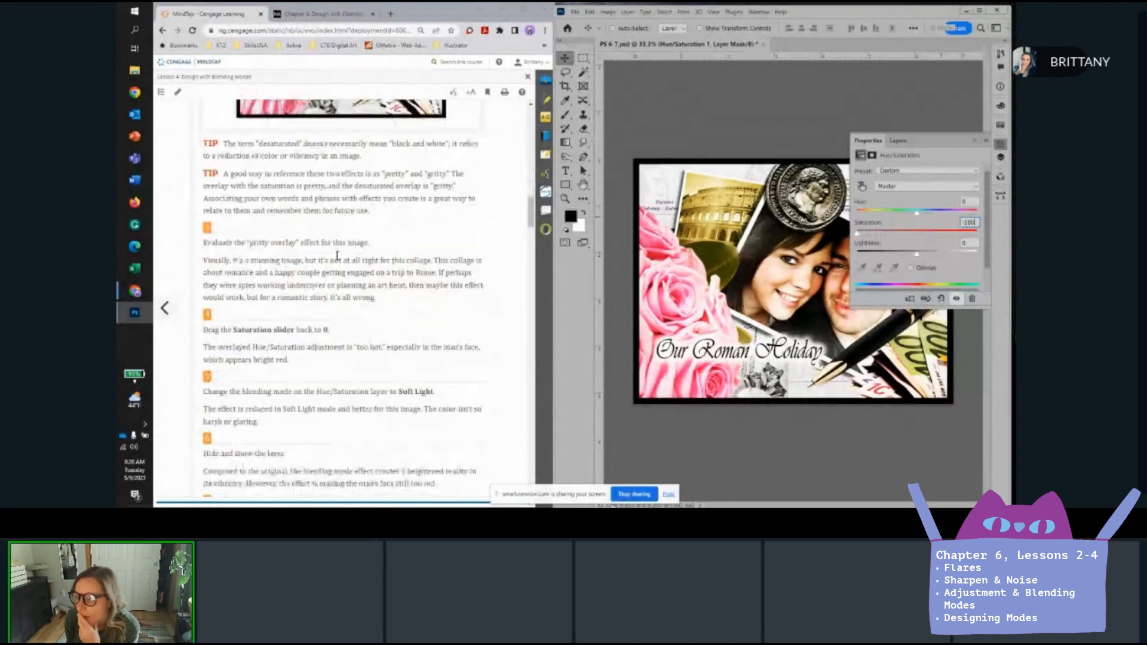
{"action": "scroll", "coordinate": [337, 256], "scroll_direction": "down", "scroll_amount": 2}
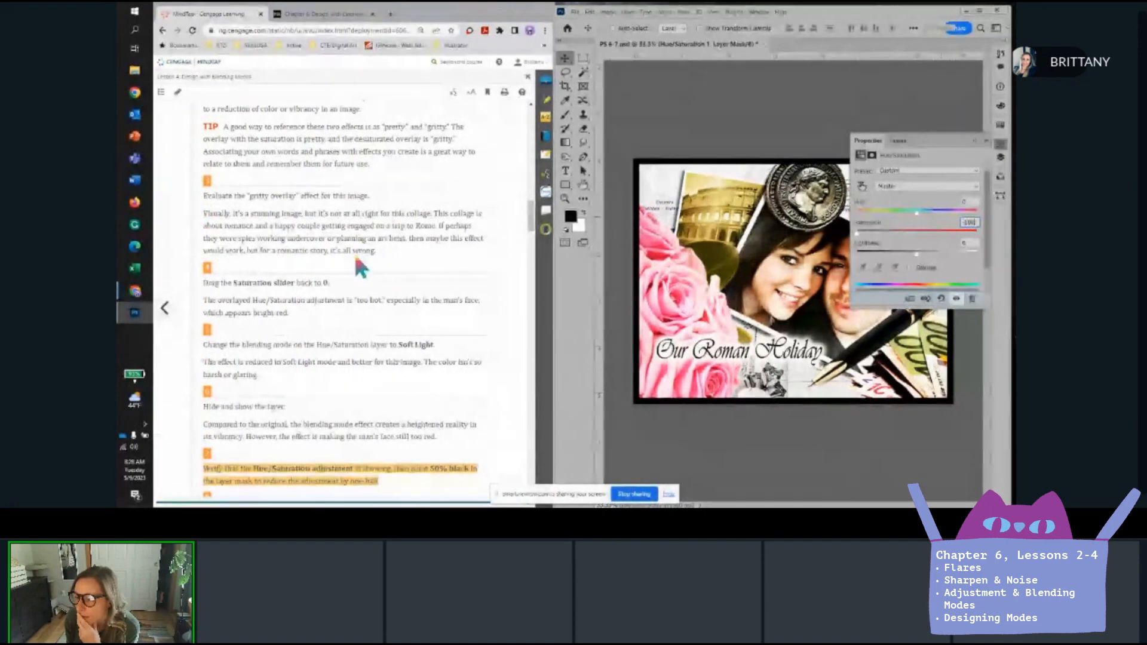
{"action": "scroll", "coordinate": [357, 239], "scroll_direction": "up", "scroll_amount": 1}
{"action": "scroll", "coordinate": [352, 256], "scroll_direction": "up", "scroll_amount": 10}
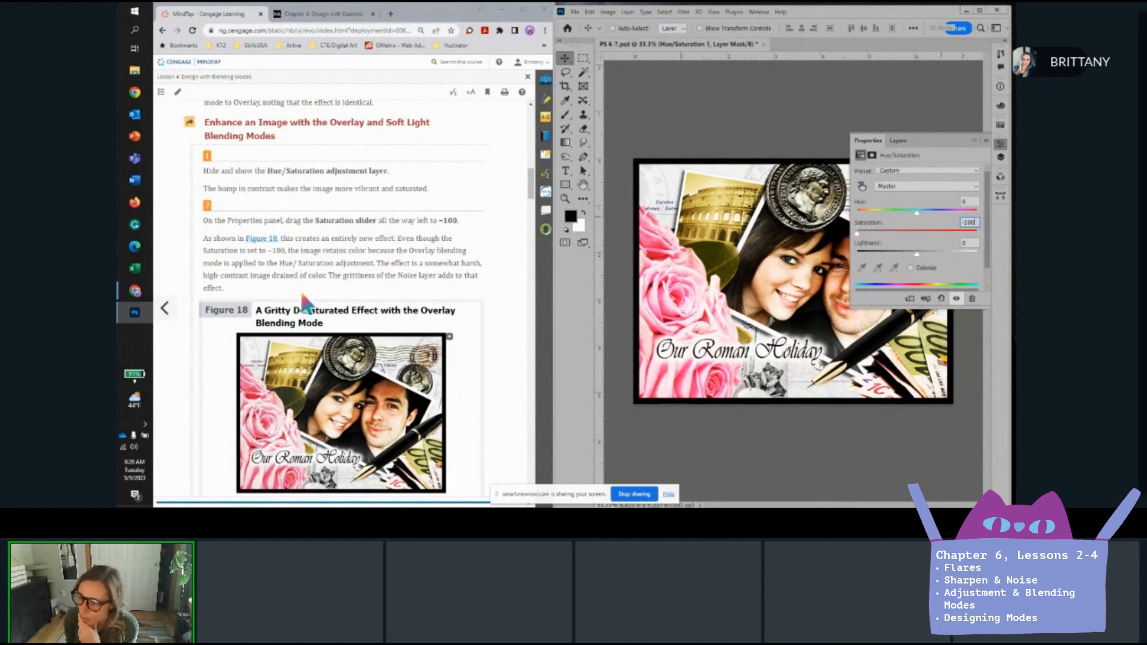
{"action": "scroll", "coordinate": [266, 292], "scroll_direction": "down", "scroll_amount": 1}
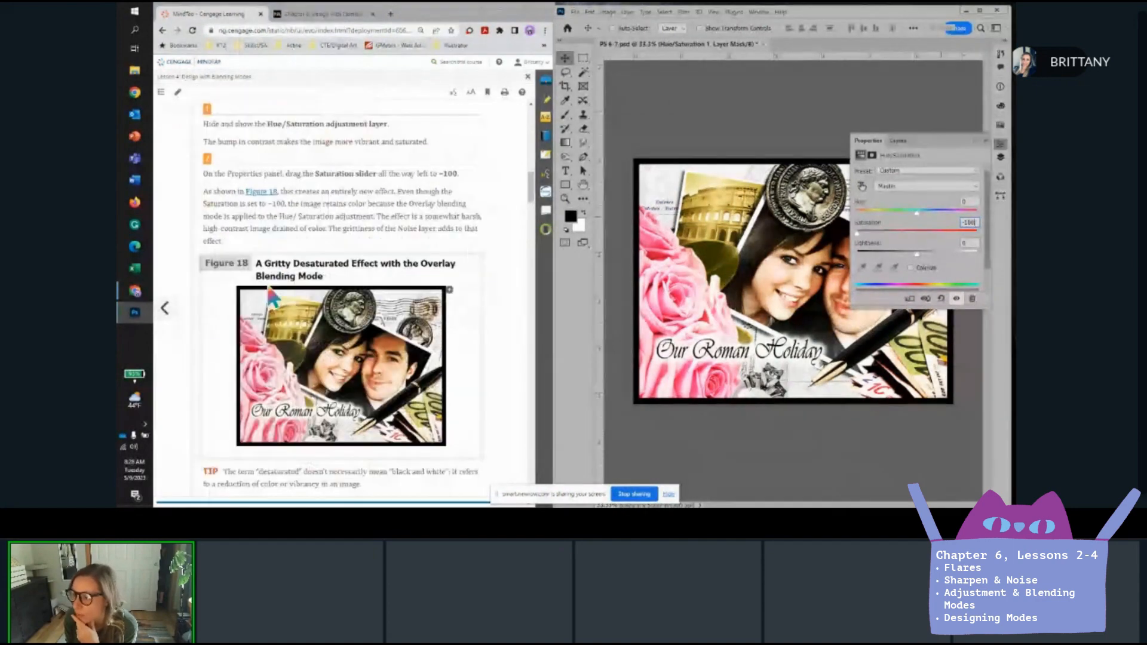
{"action": "scroll", "coordinate": [270, 294], "scroll_direction": "down", "scroll_amount": 2}
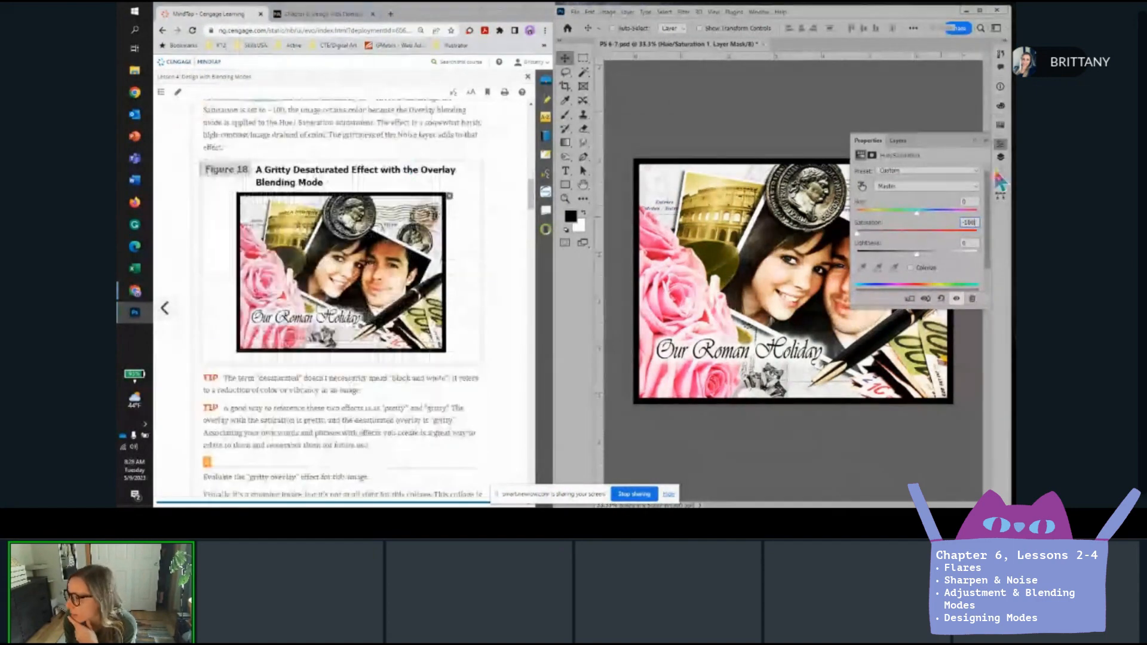
Read the tips on pretty and gritty effects, then hide and show the Noise layer to examine its grain on the woman's face.
{"action": "left_click", "coordinate": [898, 140]}
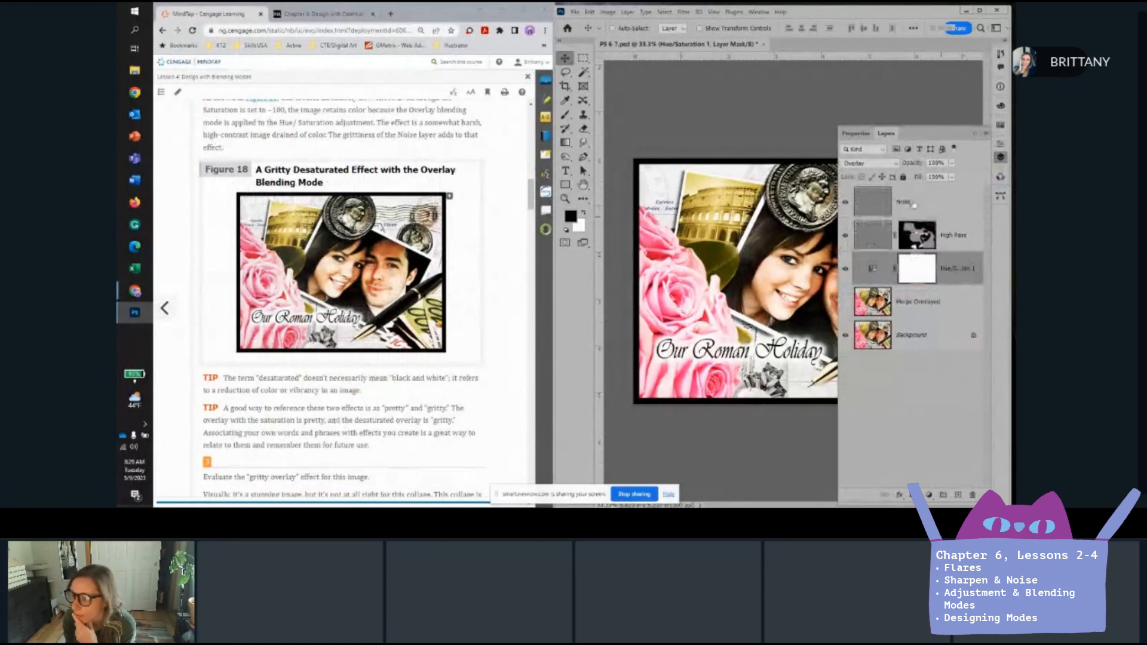
{"action": "scroll", "coordinate": [421, 242], "scroll_direction": "down", "scroll_amount": 1}
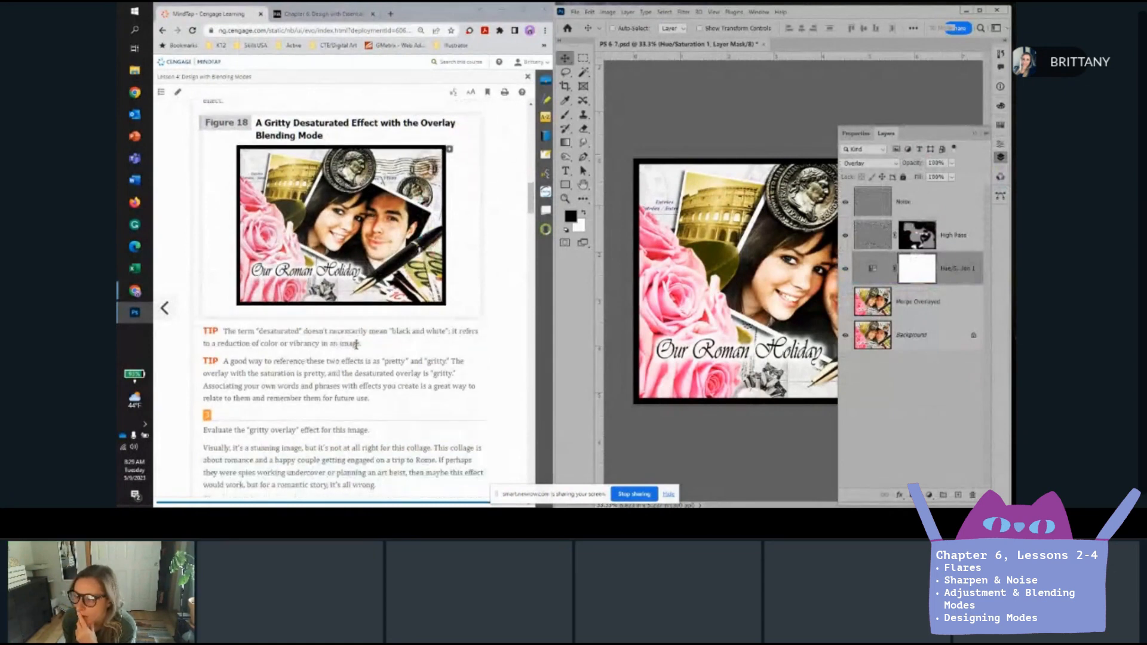
{"action": "scroll", "coordinate": [391, 347], "scroll_direction": "down", "scroll_amount": 2}
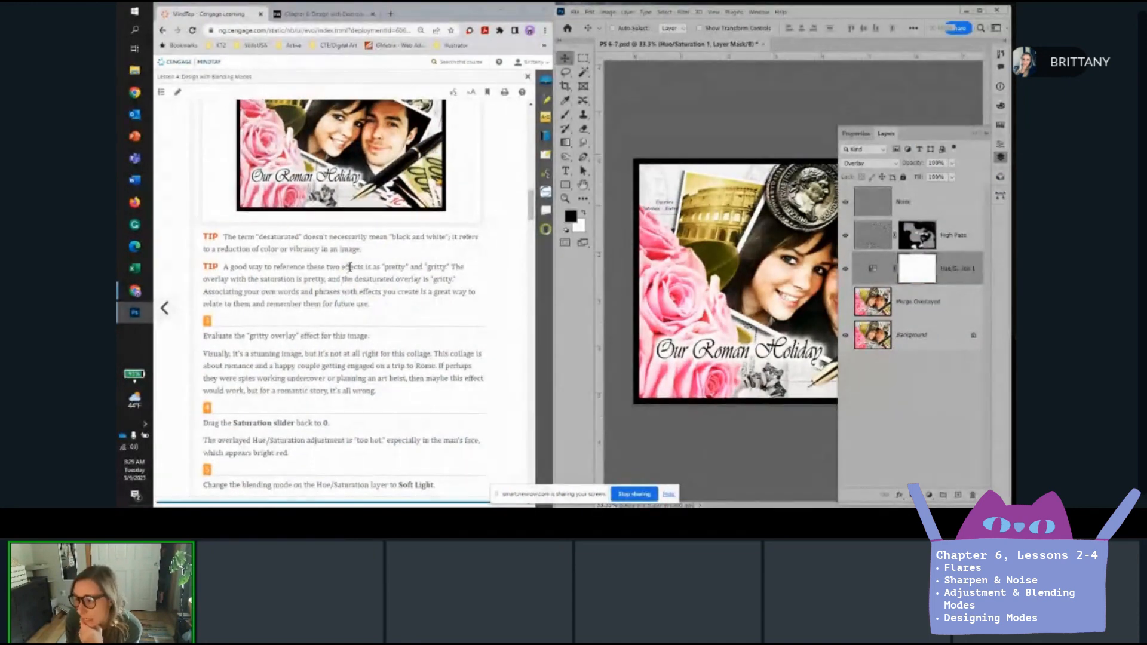
{"action": "scroll", "coordinate": [350, 267], "scroll_direction": "down", "scroll_amount": 2}
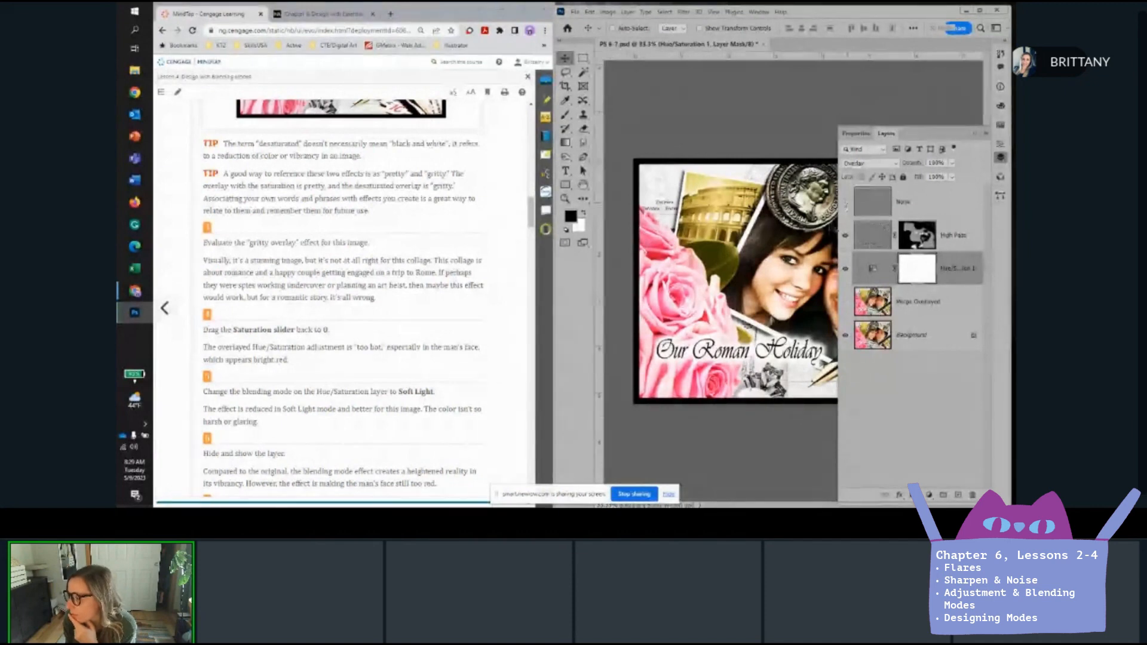
{"action": "scroll", "coordinate": [791, 280], "scroll_direction": "up", "scroll_amount": 1}
{"action": "scroll", "coordinate": [792, 279], "scroll_direction": "up", "scroll_amount": 3}
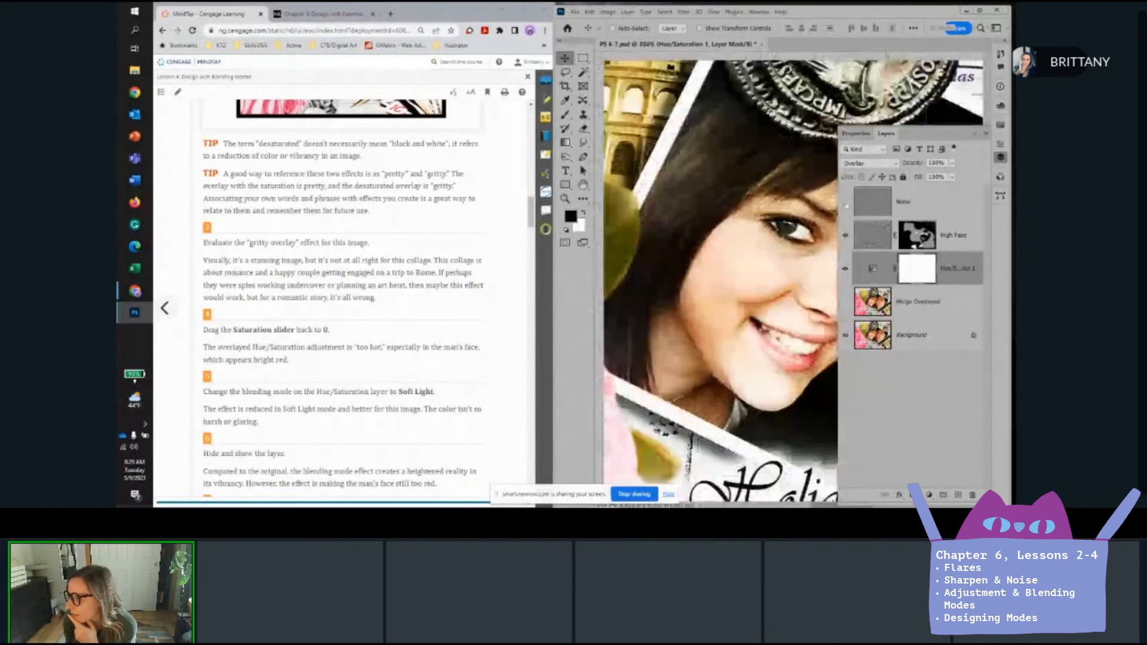
{"action": "scroll", "coordinate": [789, 318], "scroll_direction": "up", "scroll_amount": 2}
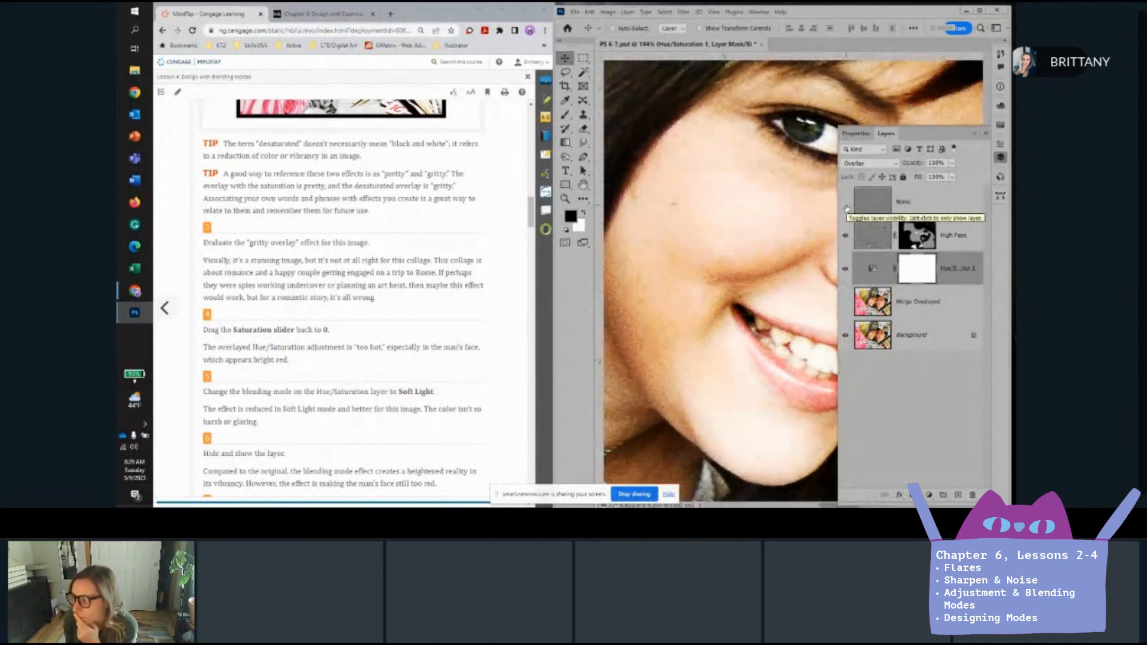
{"action": "left_click", "coordinate": [846, 205]}
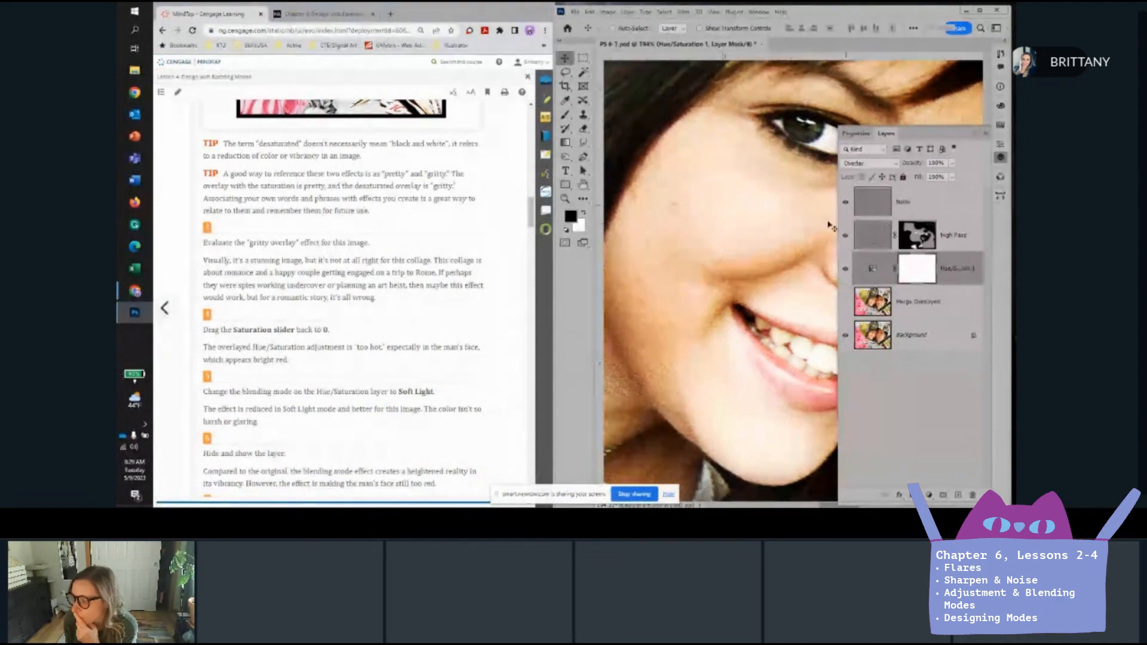
{"action": "scroll", "coordinate": [720, 310], "scroll_direction": "down", "scroll_amount": 5}
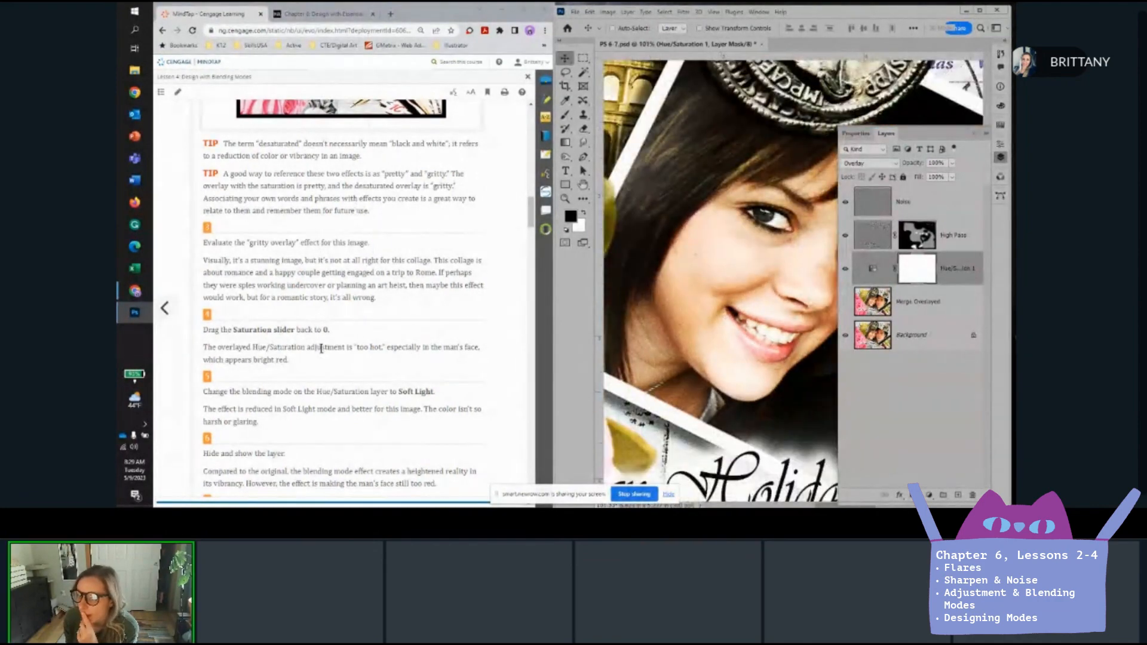
Reset the saturation of the Hue/Saturation adjustment layer to 0.
{"action": "scroll", "coordinate": [357, 205], "scroll_direction": "down", "scroll_amount": 2}
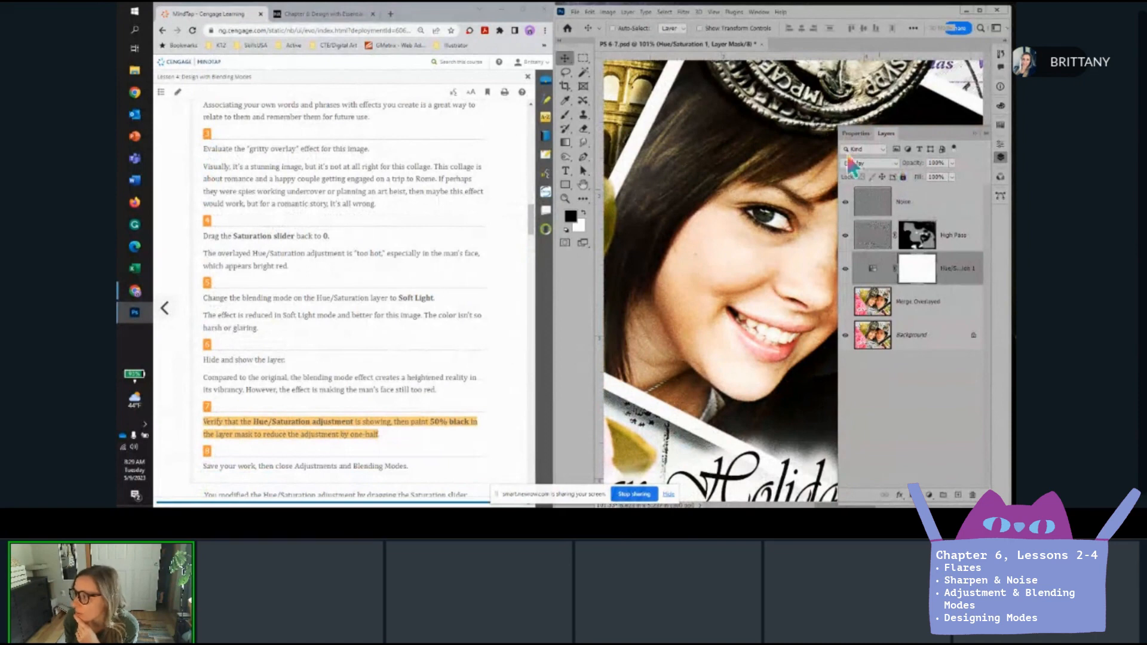
{"action": "left_click", "coordinate": [855, 133]}
{"action": "left_click", "coordinate": [969, 223]}
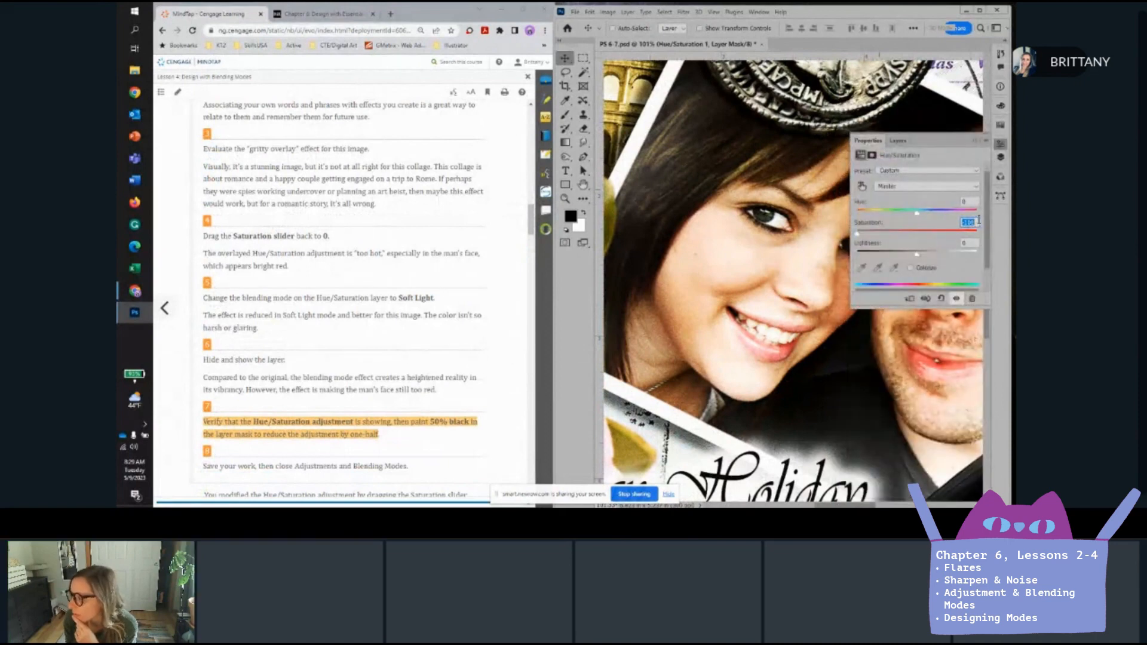
{"action": "type", "text": "0"}
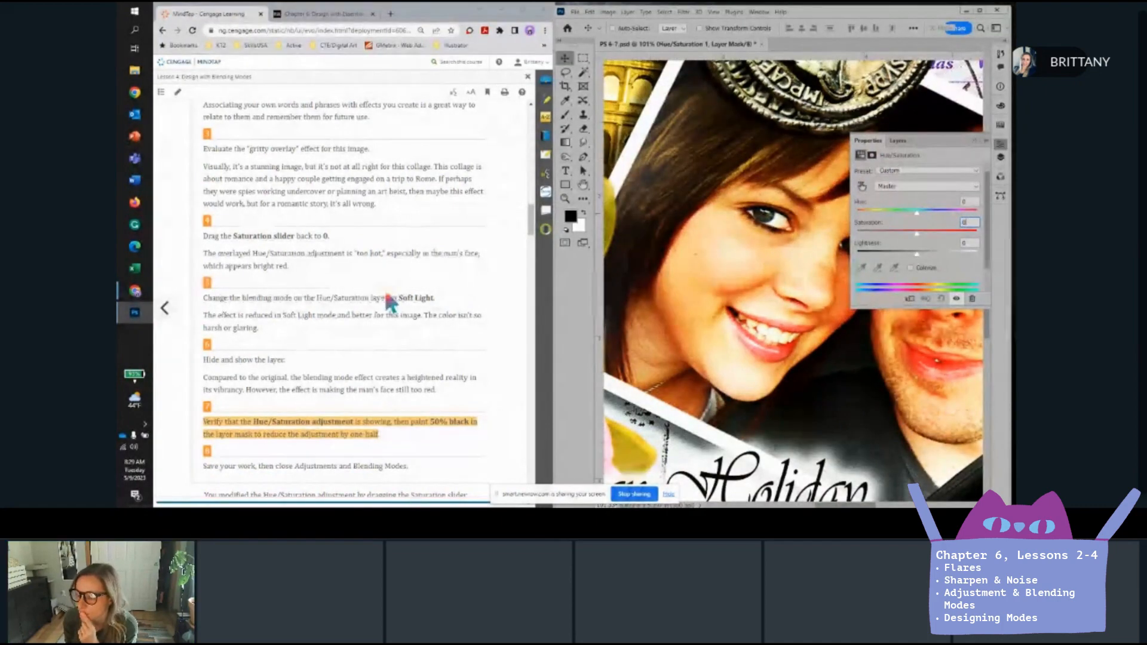
Change the blending mode of the Hue/Saturation adjustment layer to Soft Light.
{"action": "scroll", "coordinate": [448, 284], "scroll_direction": "down", "scroll_amount": 1}
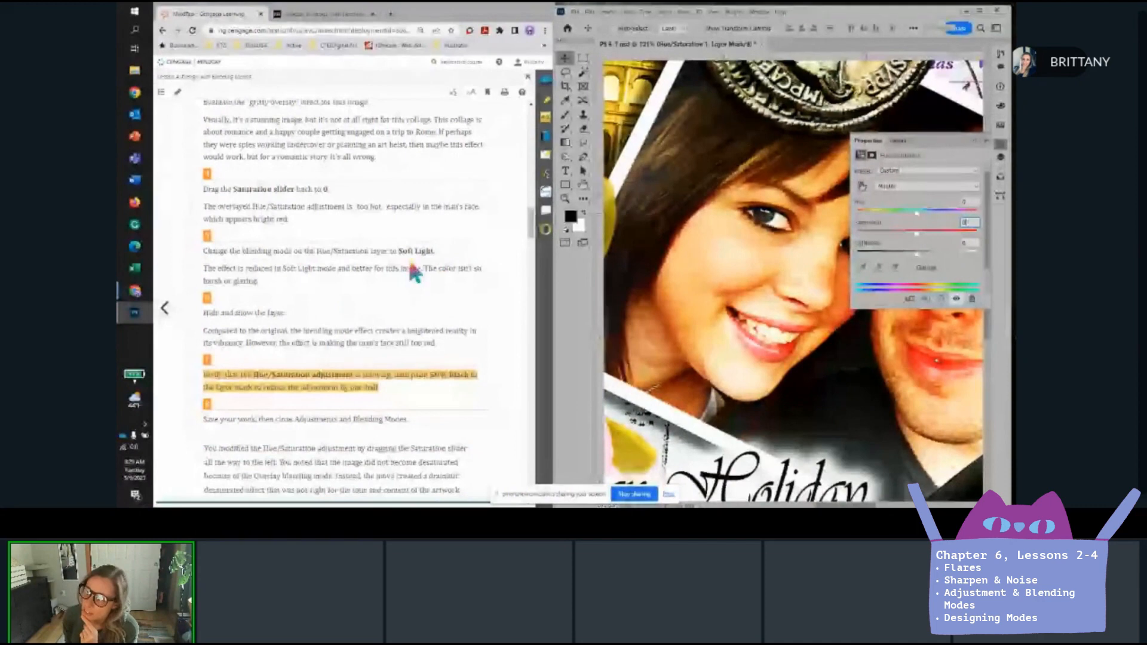
{"action": "left_click", "coordinate": [898, 142]}
{"action": "left_click", "coordinate": [876, 163]}
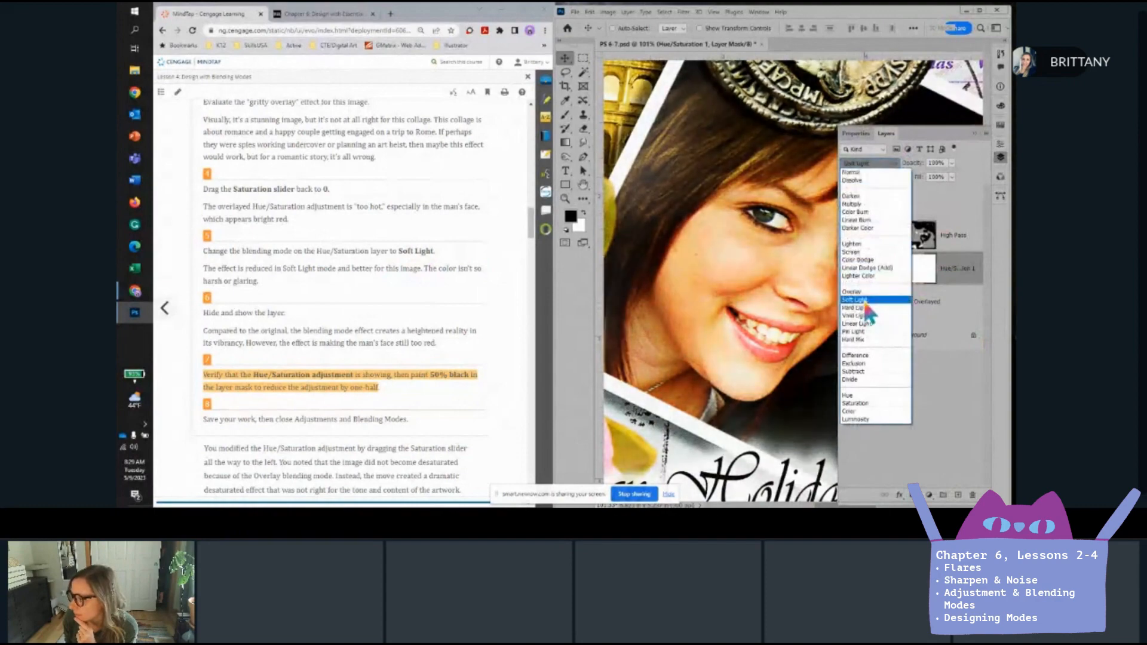
{"action": "left_click", "coordinate": [863, 300]}
{"action": "left_click", "coordinate": [975, 134]}
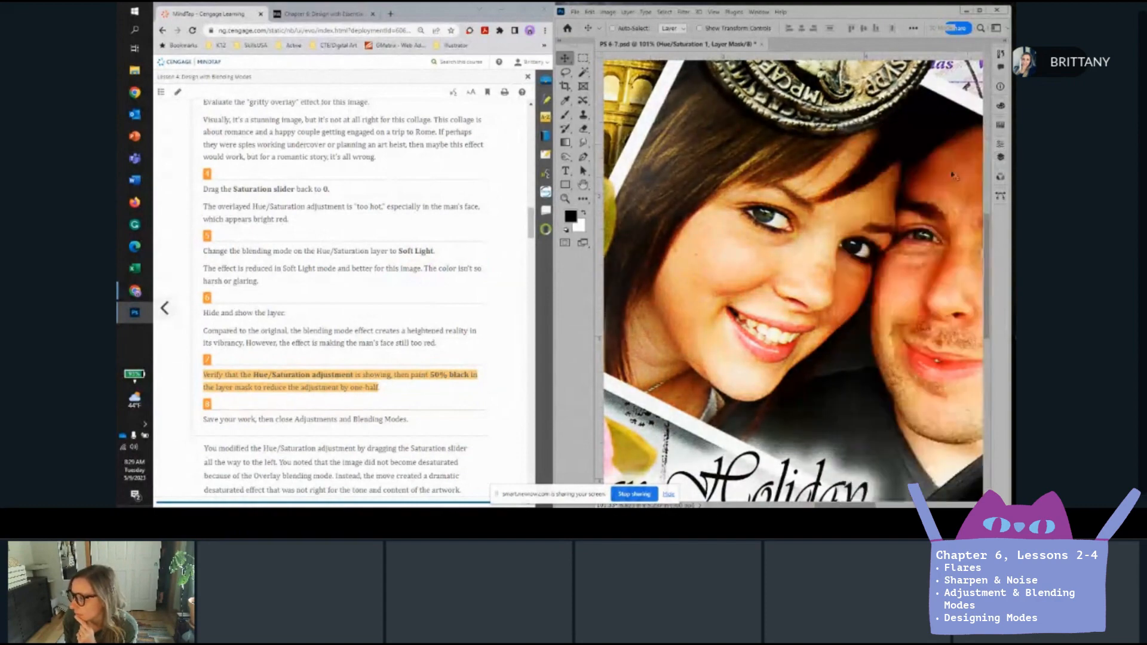
Hide and show the Hue/Saturation adjustment layer twice to compare the whole collage with and without the Soft Light effect.
{"action": "scroll", "coordinate": [793, 337], "scroll_direction": "down", "scroll_amount": 2}
{"action": "scroll", "coordinate": [795, 337], "scroll_direction": "down", "scroll_amount": 3}
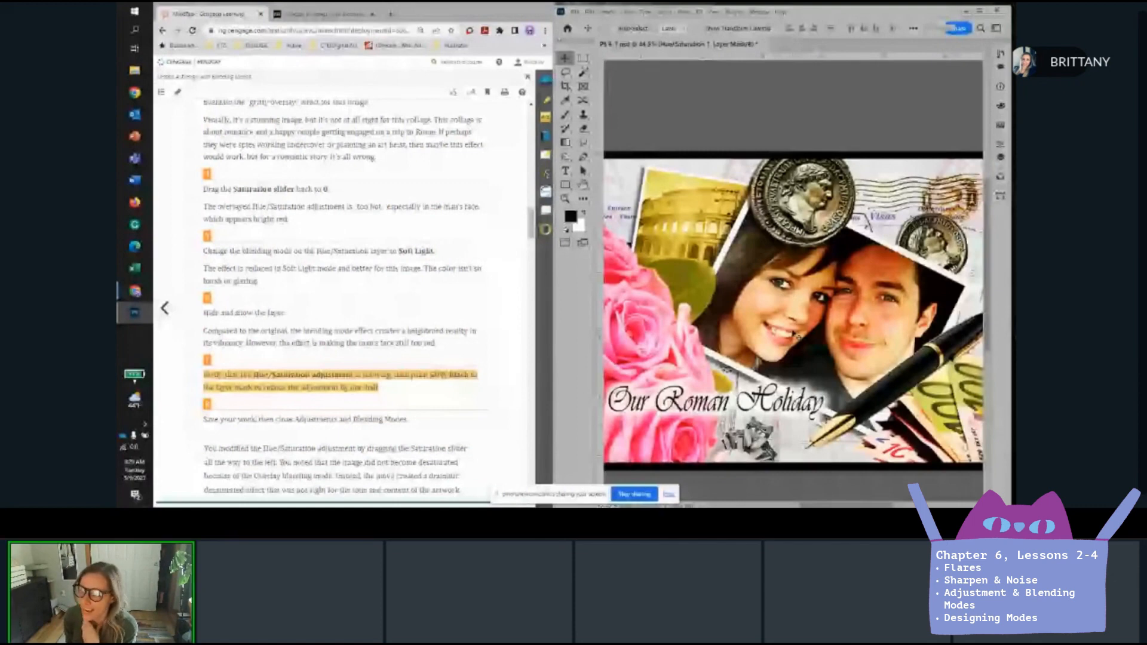
{"action": "scroll", "coordinate": [409, 312], "scroll_direction": "down", "scroll_amount": 3}
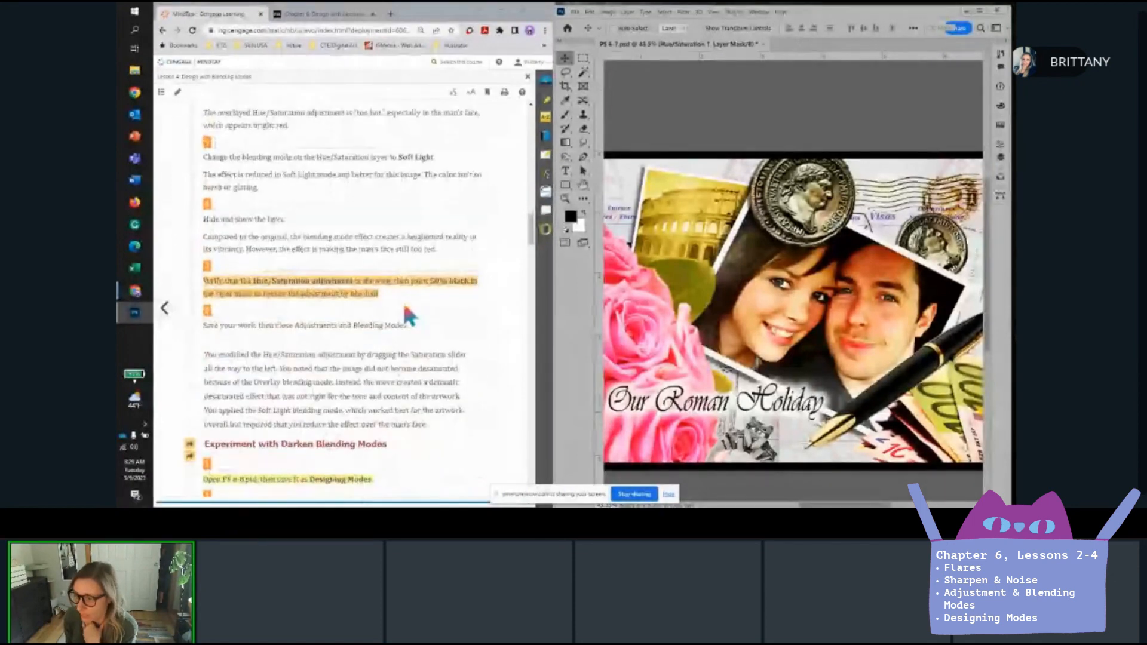
{"action": "left_click", "coordinate": [1001, 158]}
{"action": "left_click", "coordinate": [846, 270]}
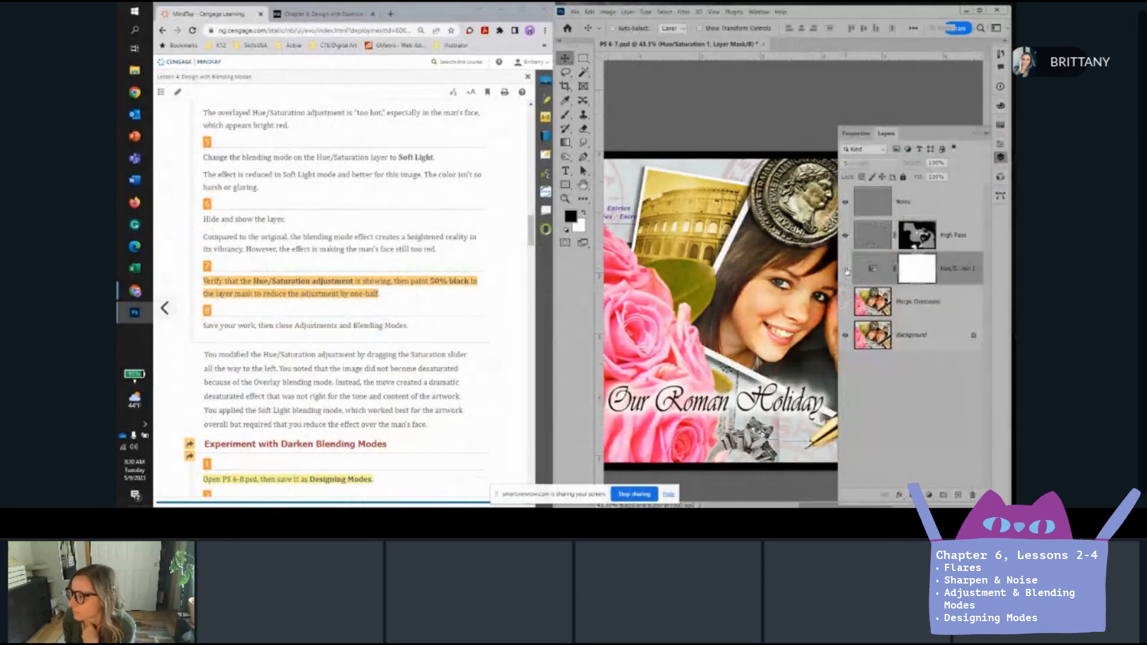
{"action": "left_click", "coordinate": [846, 269]}
{"action": "left_click", "coordinate": [846, 269]}
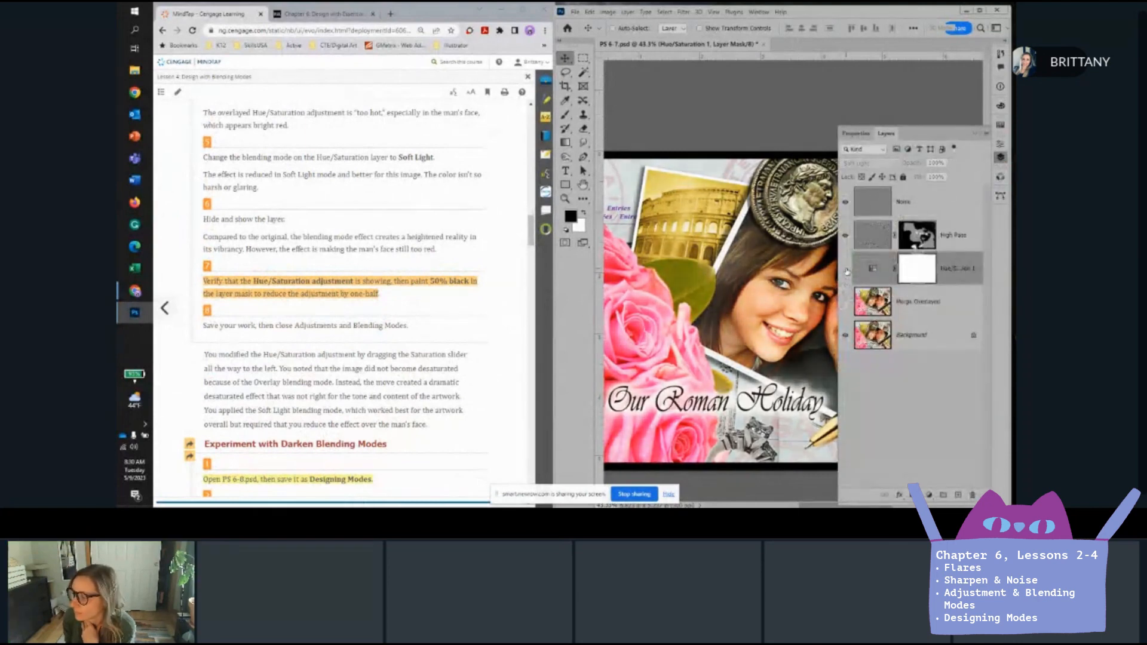
{"action": "left_click", "coordinate": [846, 269]}
Activate the Brush tool for painting on the Hue/Saturation layer mask.
{"action": "scroll", "coordinate": [397, 274], "scroll_direction": "down", "scroll_amount": 1}
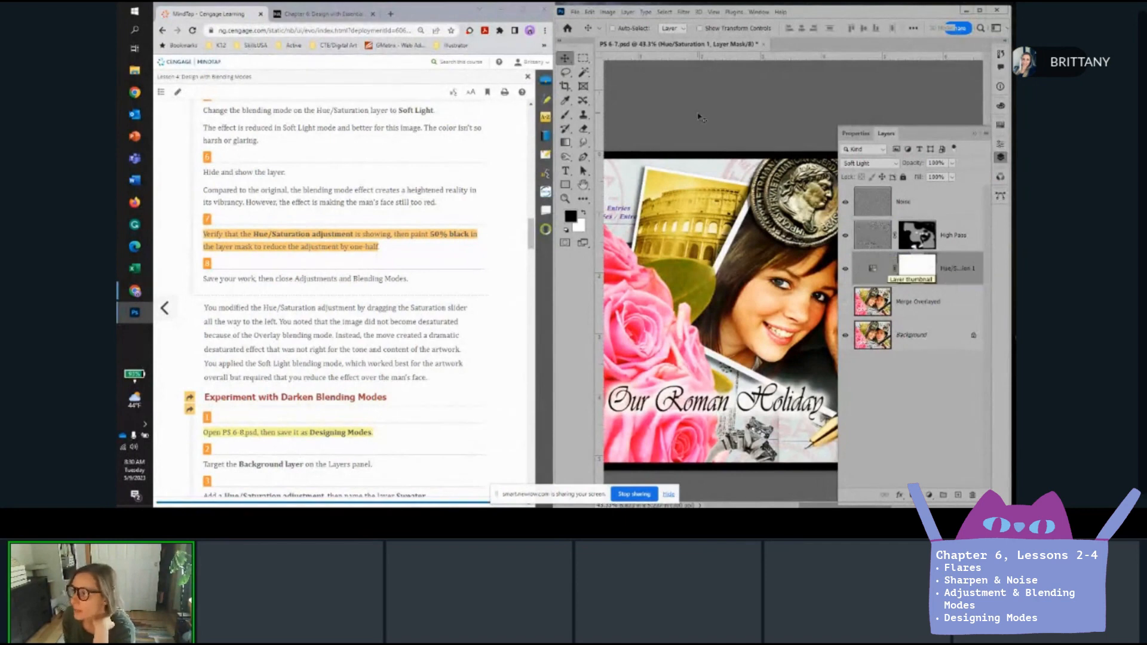
{"action": "left_click", "coordinate": [566, 116]}
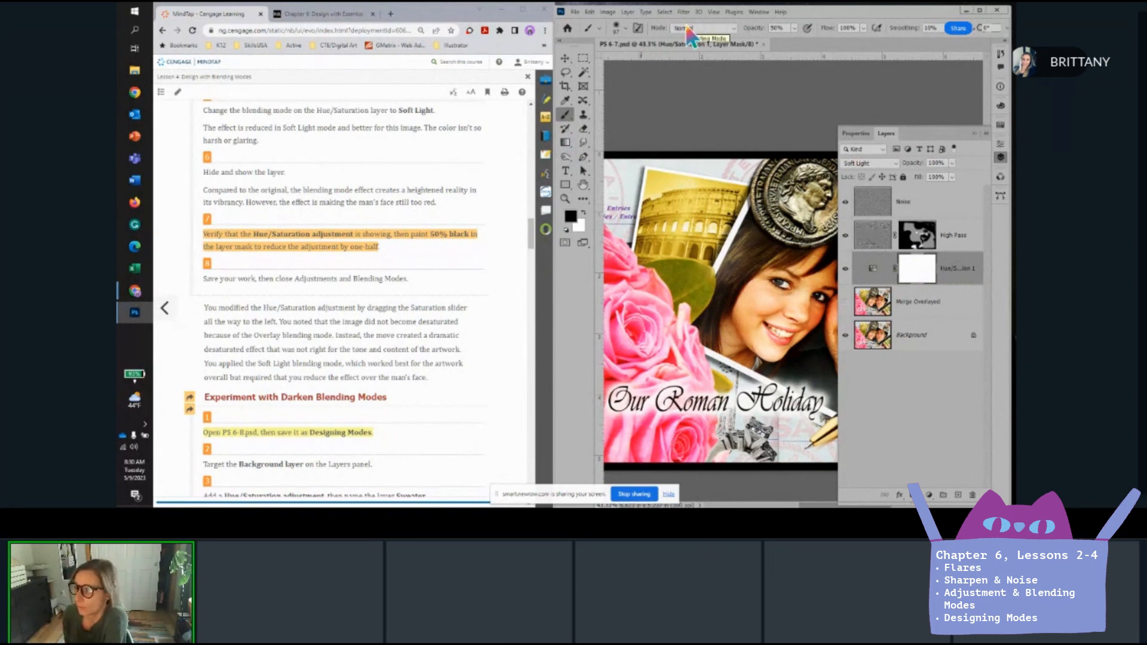
{"action": "left_click", "coordinate": [775, 29]}
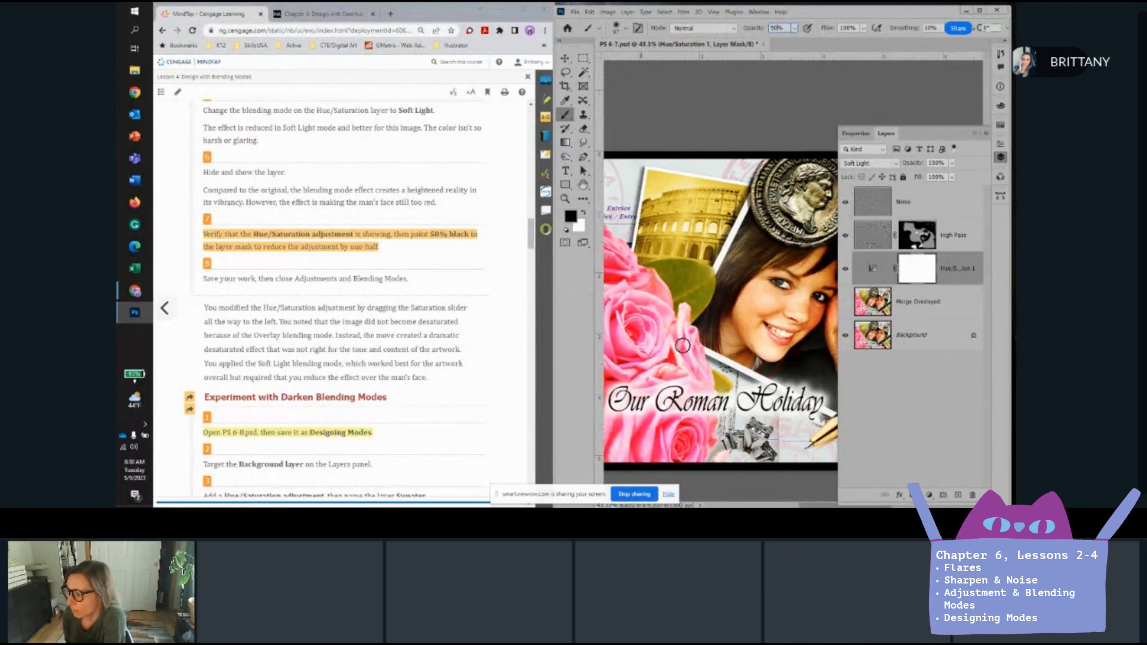
{"action": "left_click_drag", "start_coordinate": [668, 364], "coordinate": [766, 239]}
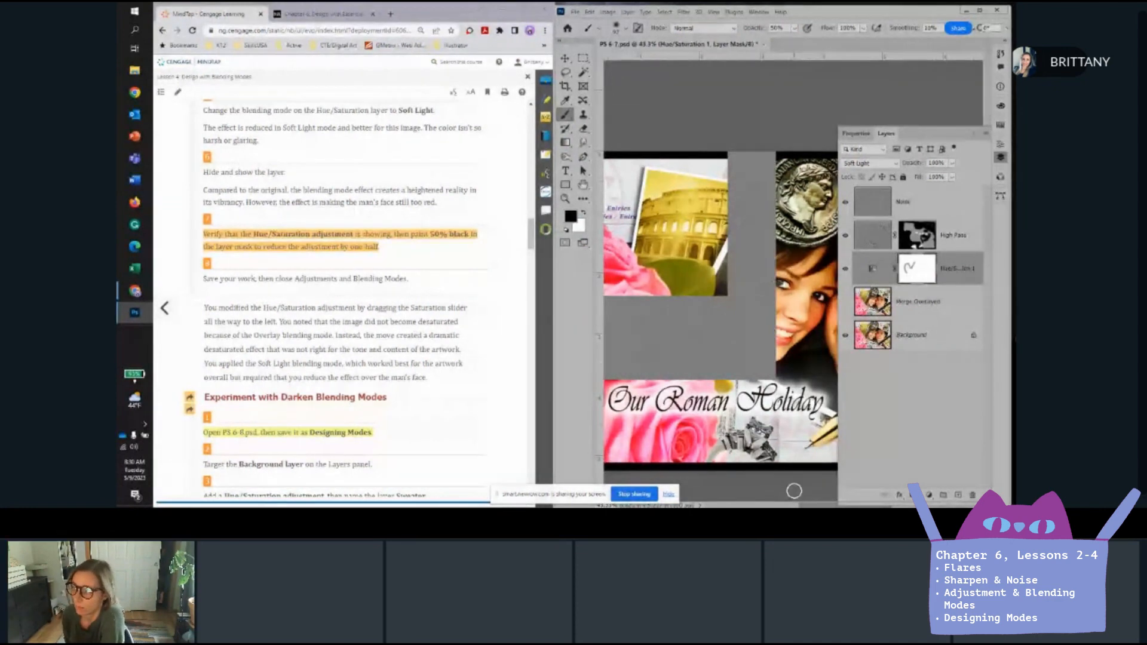
{"action": "left_click", "coordinate": [590, 11]}
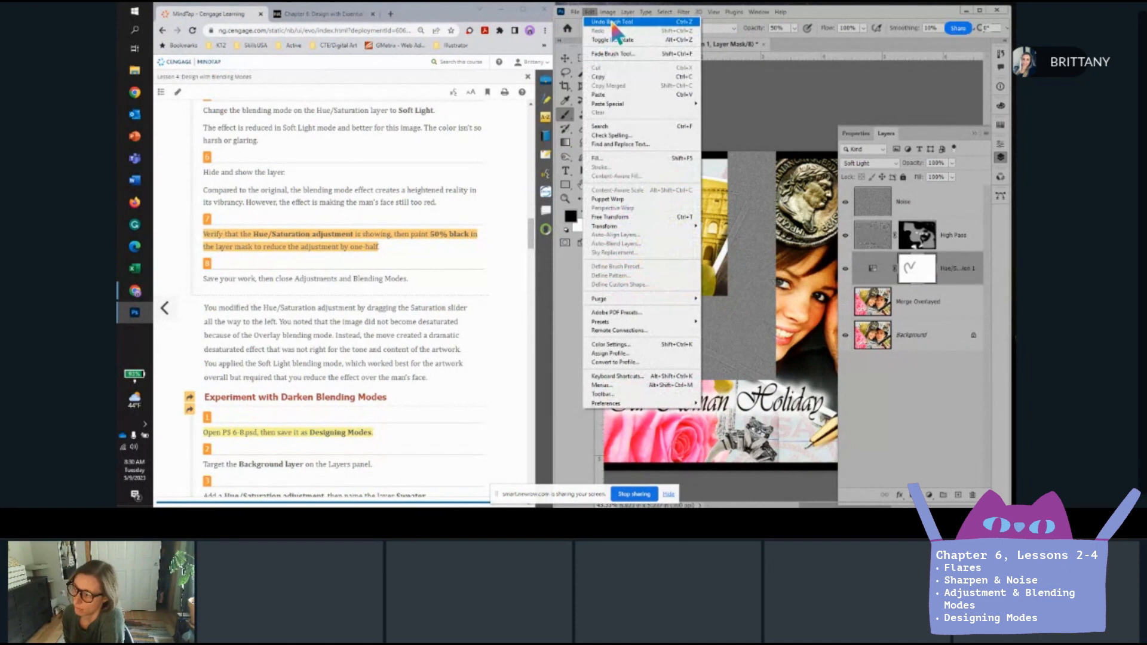
{"action": "left_click", "coordinate": [611, 22]}
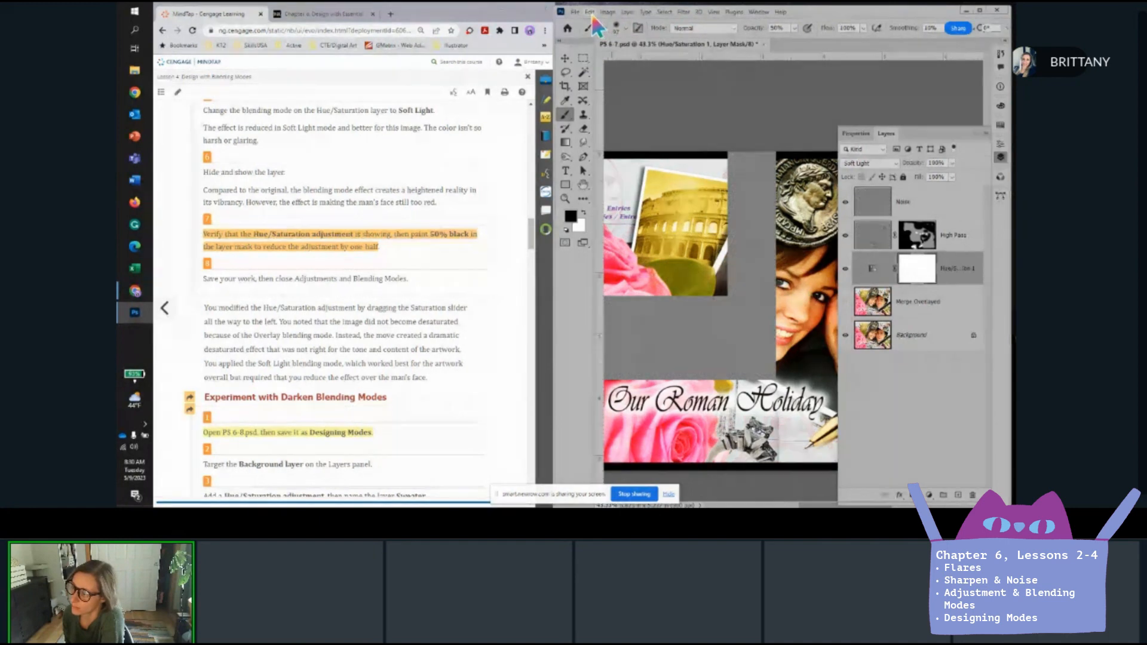
{"action": "left_click", "coordinate": [589, 12]}
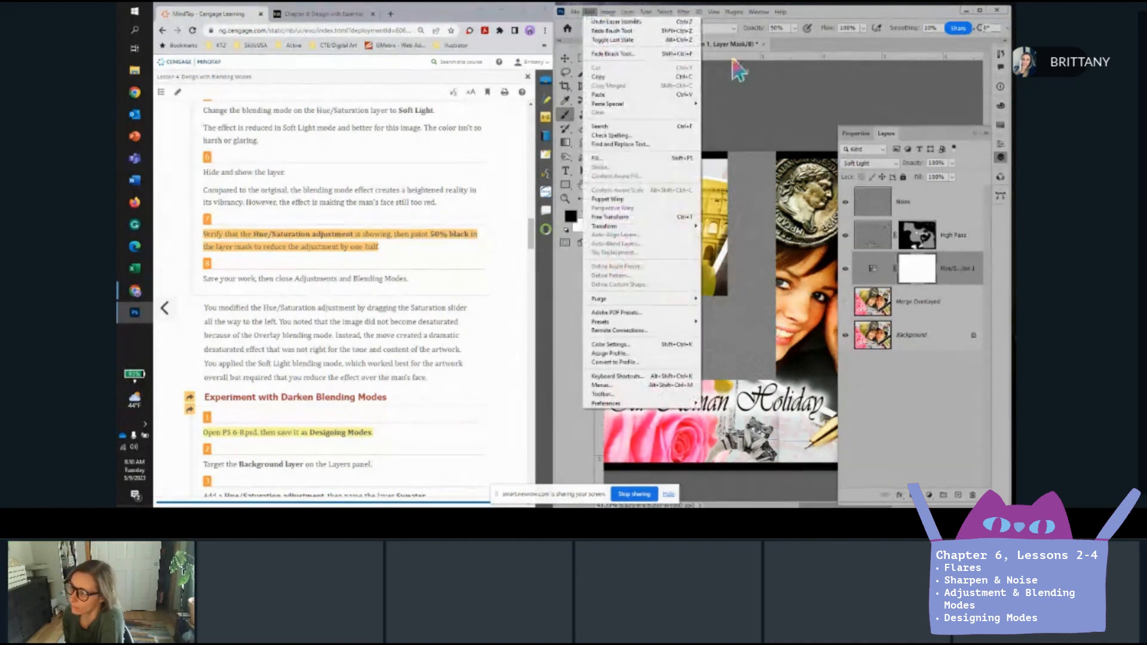
{"action": "left_click", "coordinate": [744, 90]}
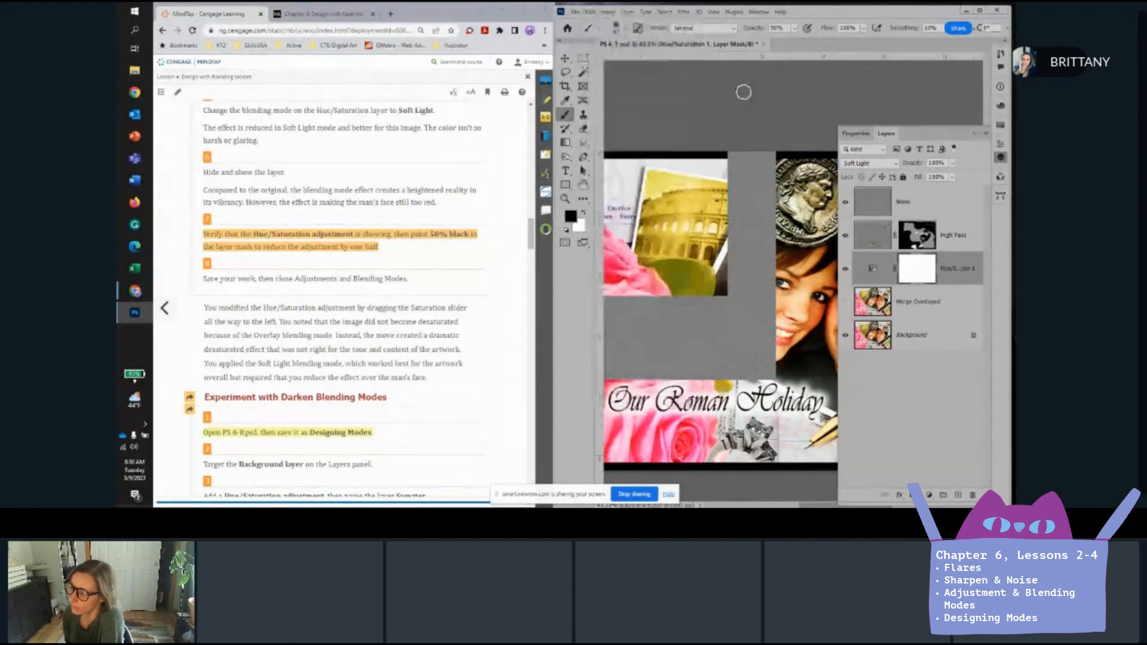
{"action": "left_click", "coordinate": [590, 12]}
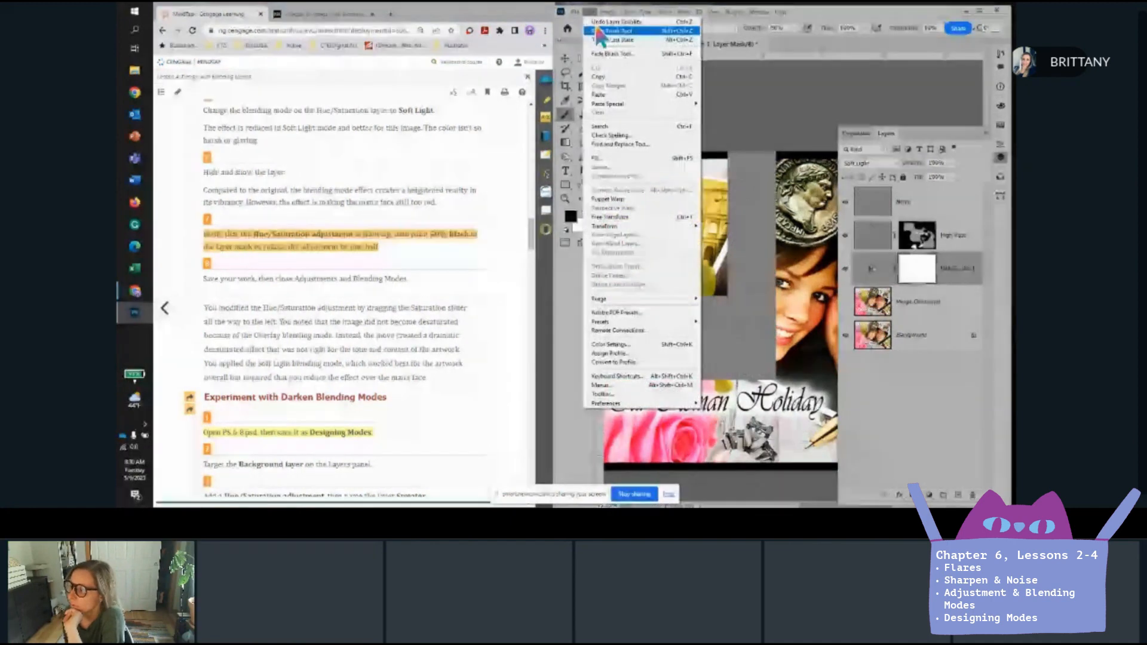
{"action": "left_click", "coordinate": [598, 32]}
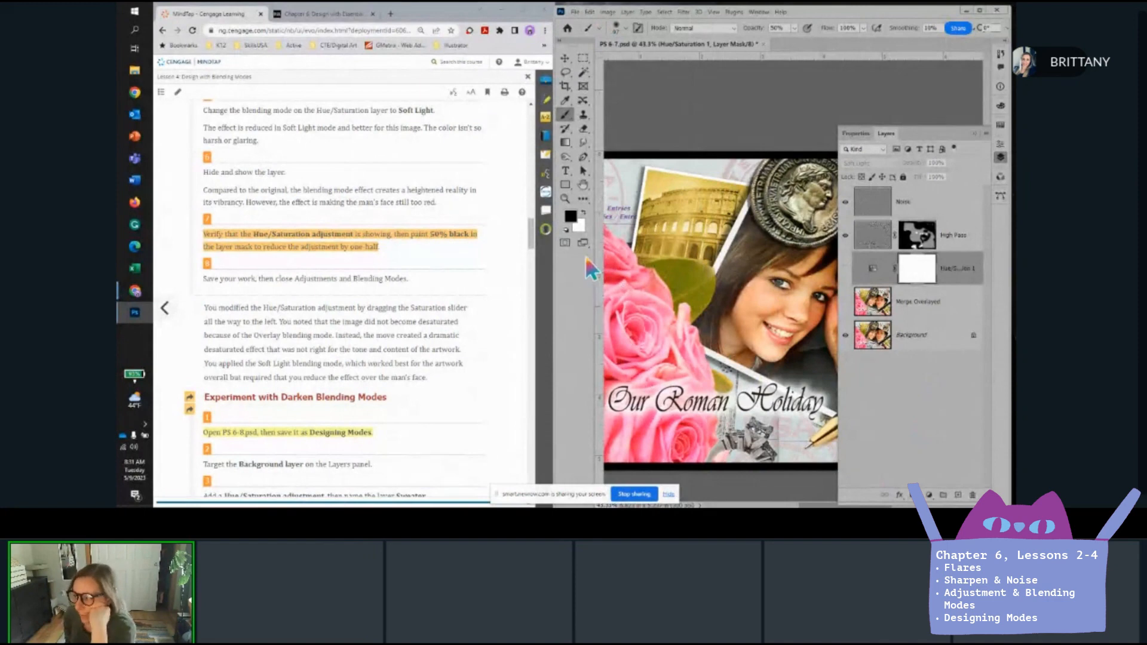
{"action": "left_click", "coordinate": [848, 270]}
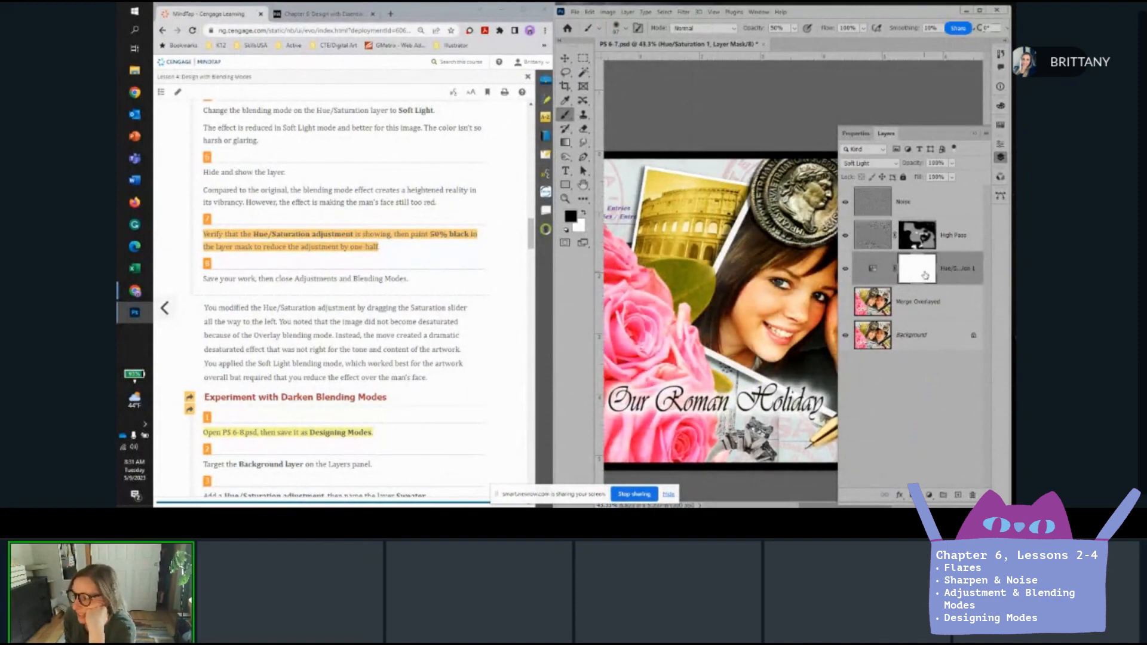
Fill the Hue/Saturation adjustment layer's mask with Black in Normal mode at 50% opacity.
{"action": "left_click", "coordinate": [590, 12]}
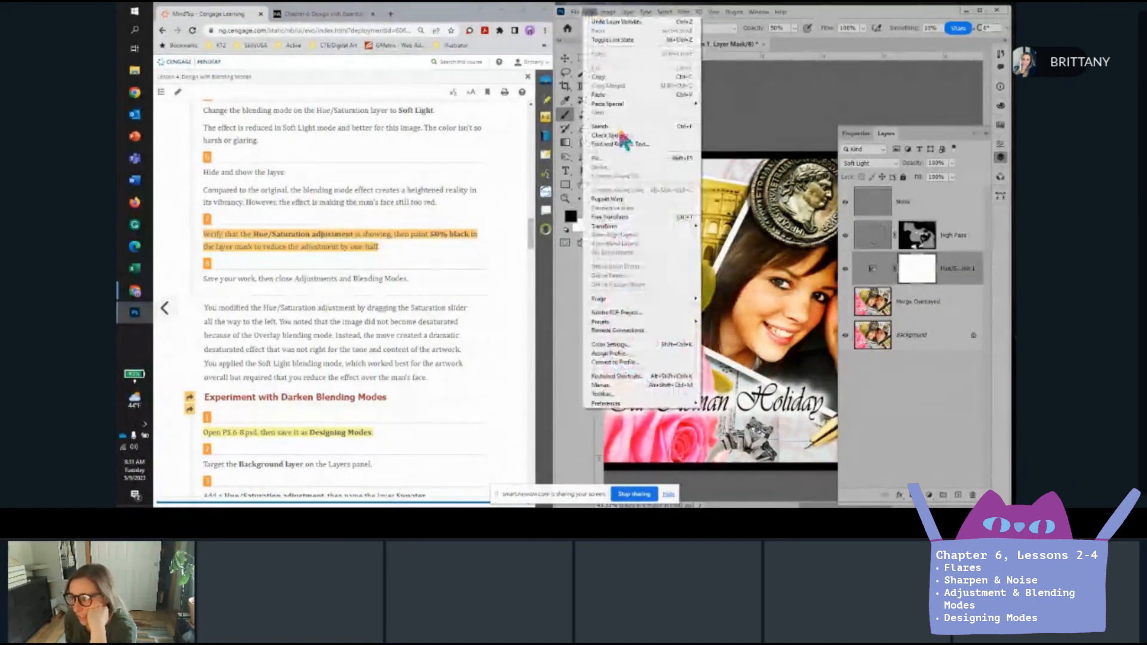
{"action": "left_click", "coordinate": [601, 158]}
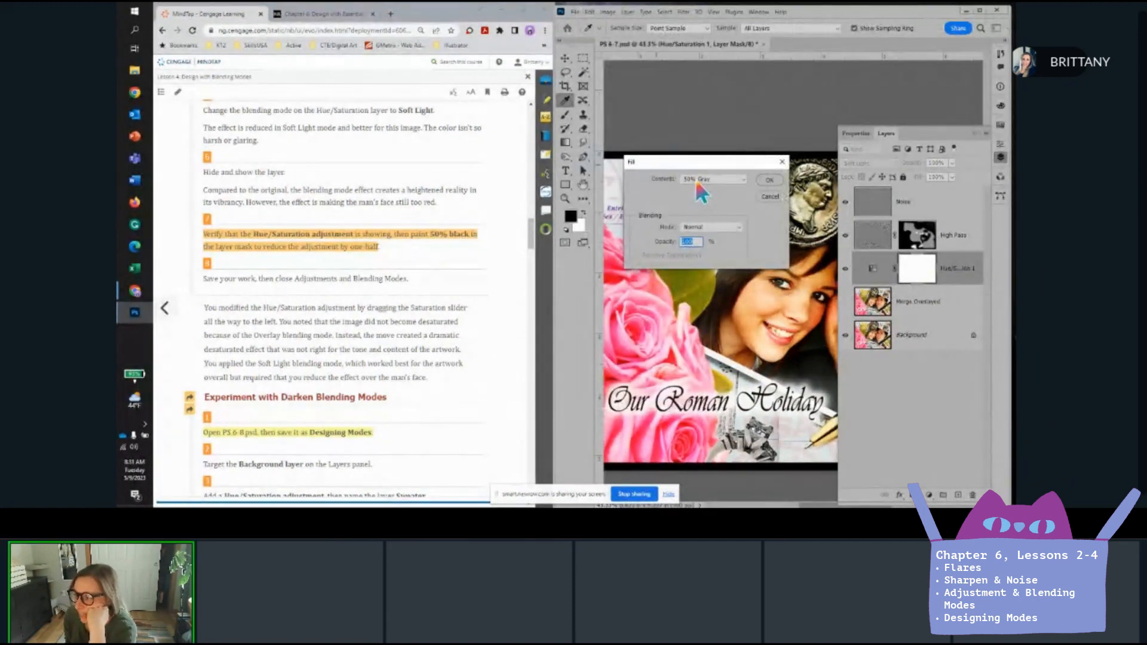
{"action": "left_click", "coordinate": [705, 180]}
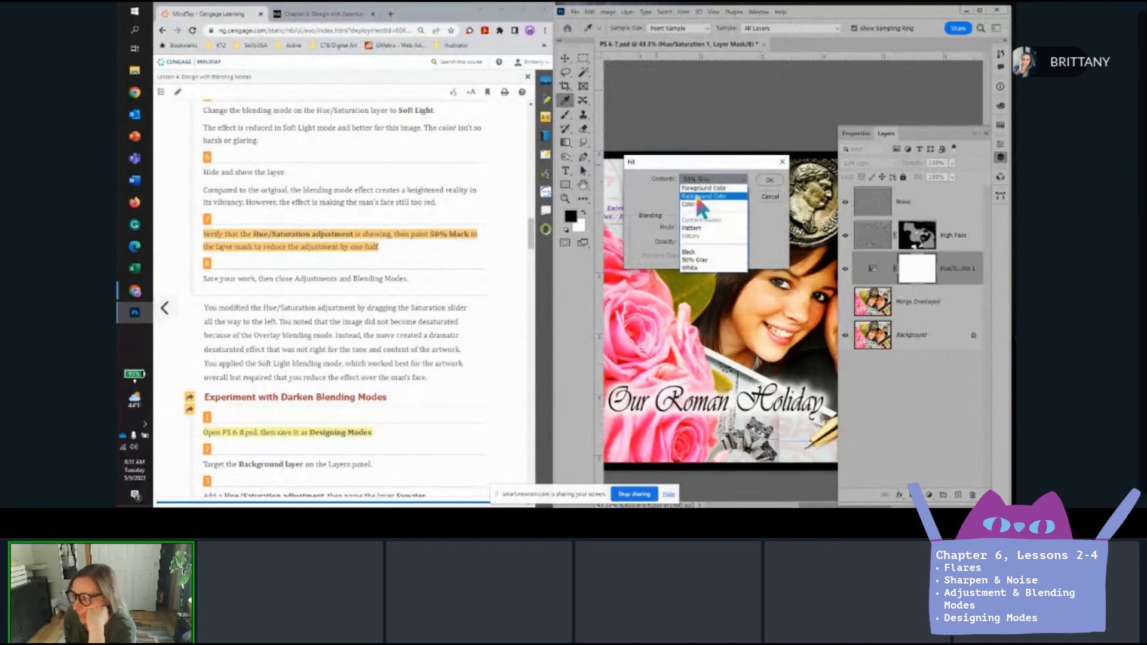
{"action": "left_click", "coordinate": [692, 252]}
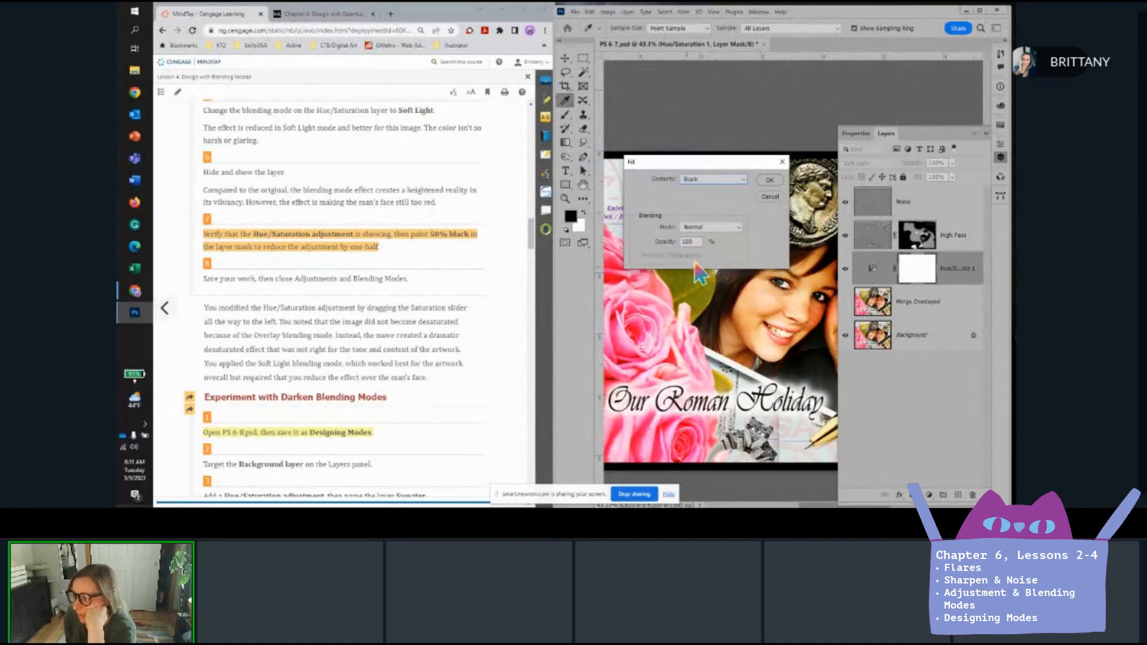
{"action": "left_click_drag", "start_coordinate": [696, 242], "coordinate": [669, 238]}
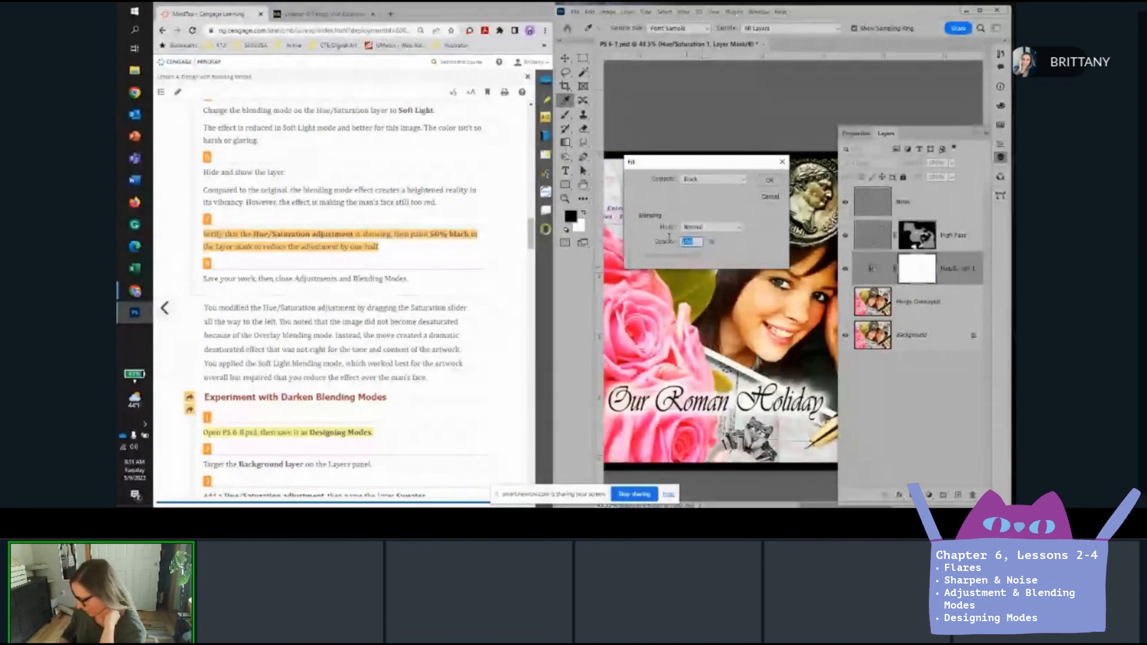
{"action": "type", "text": "50"}
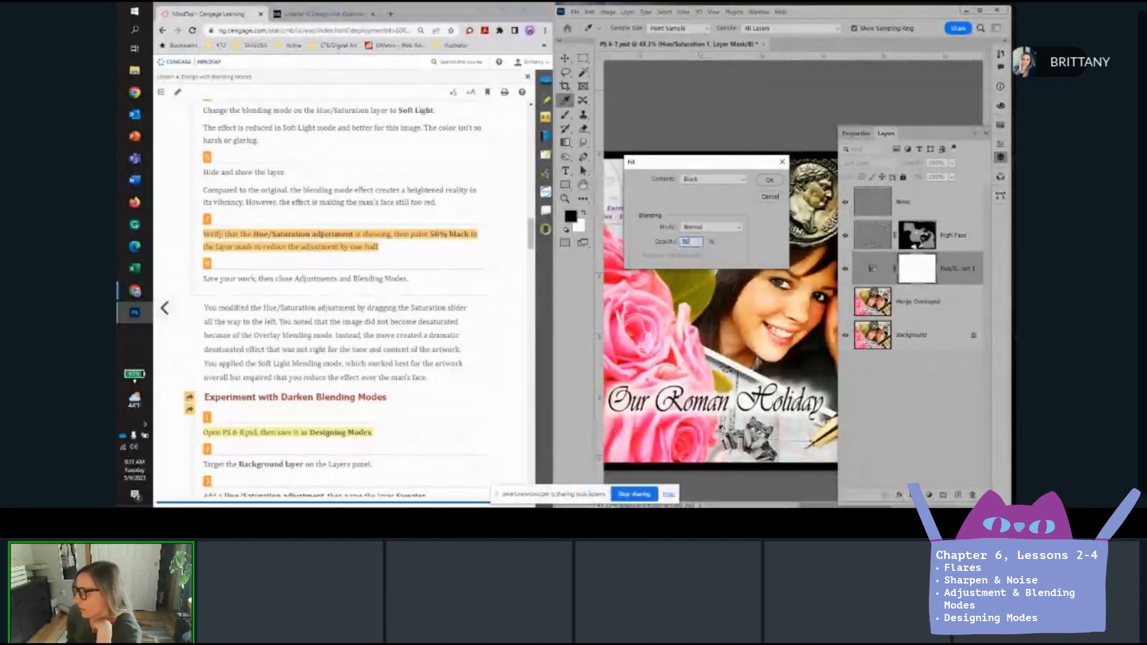
{"action": "left_click", "coordinate": [769, 179]}
{"action": "key", "text": "b"}
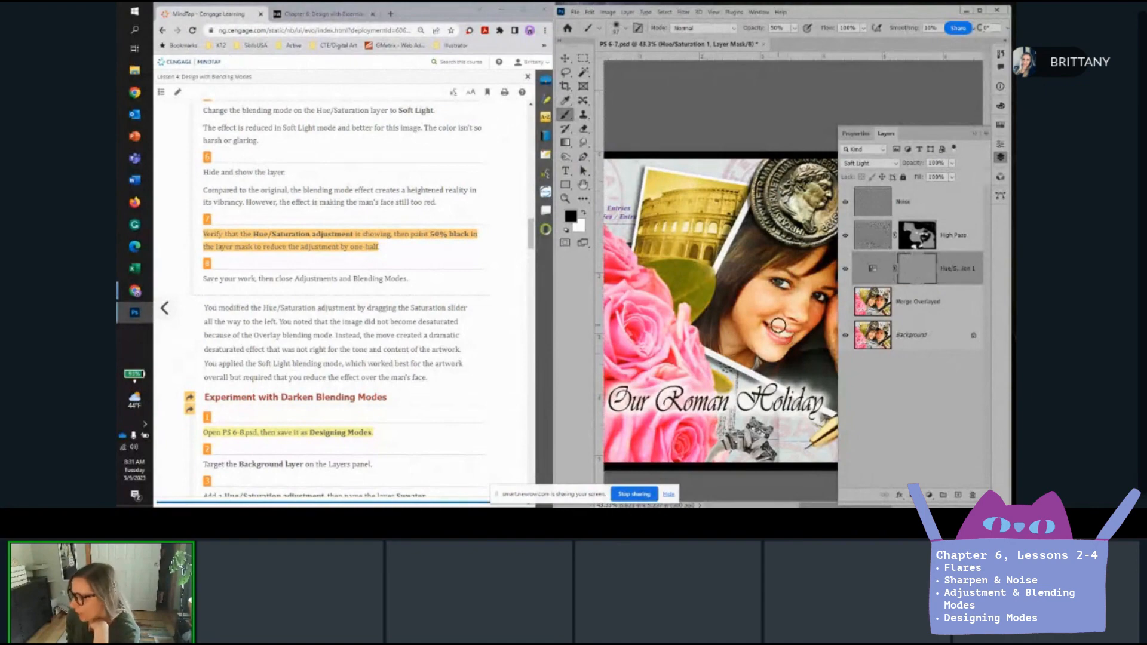
{"action": "scroll", "coordinate": [778, 325], "scroll_direction": "up", "scroll_amount": 5}
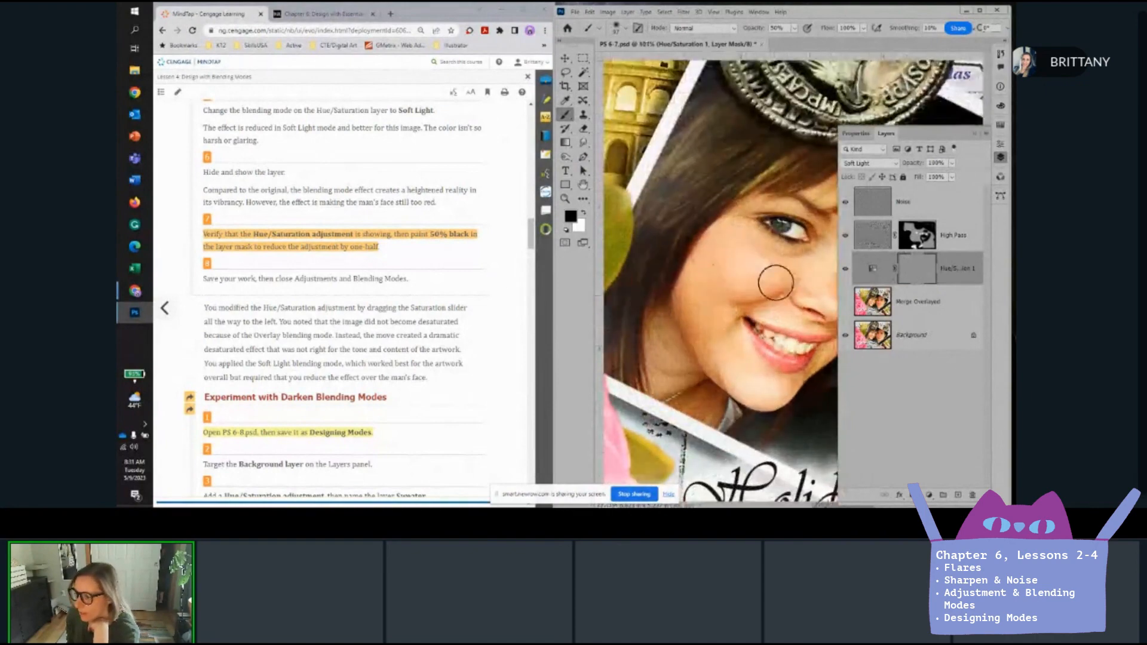
{"action": "scroll", "coordinate": [739, 298], "scroll_direction": "down", "scroll_amount": 4}
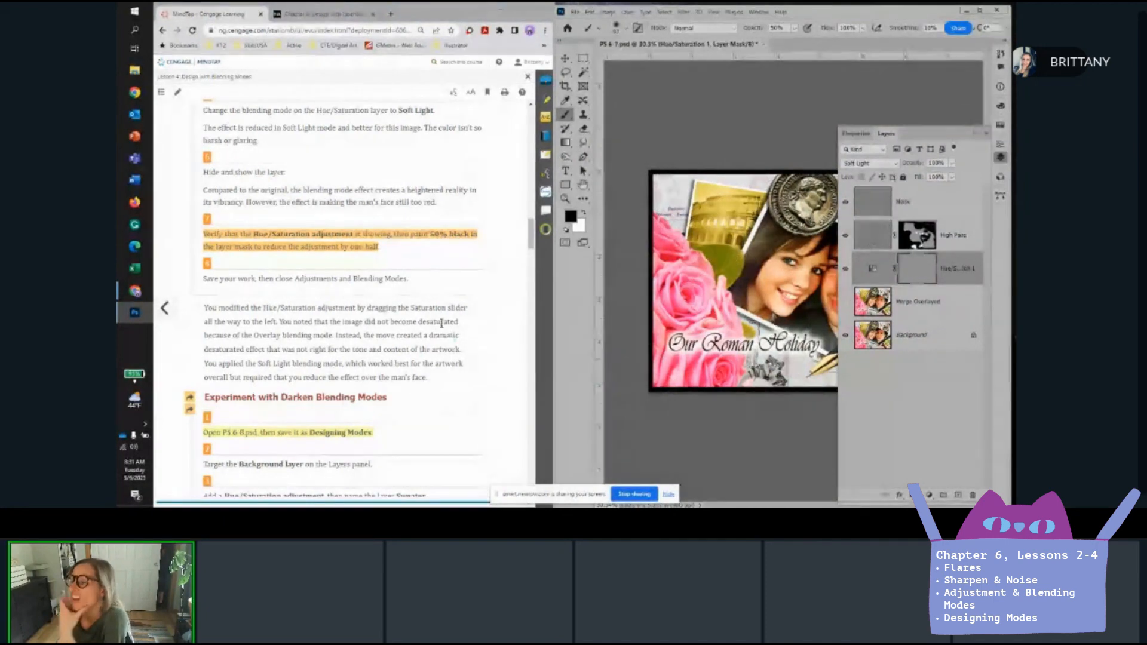
Save the changes to PS 6-7.psd and close the document.
{"action": "scroll", "coordinate": [442, 324], "scroll_direction": "down", "scroll_amount": 4}
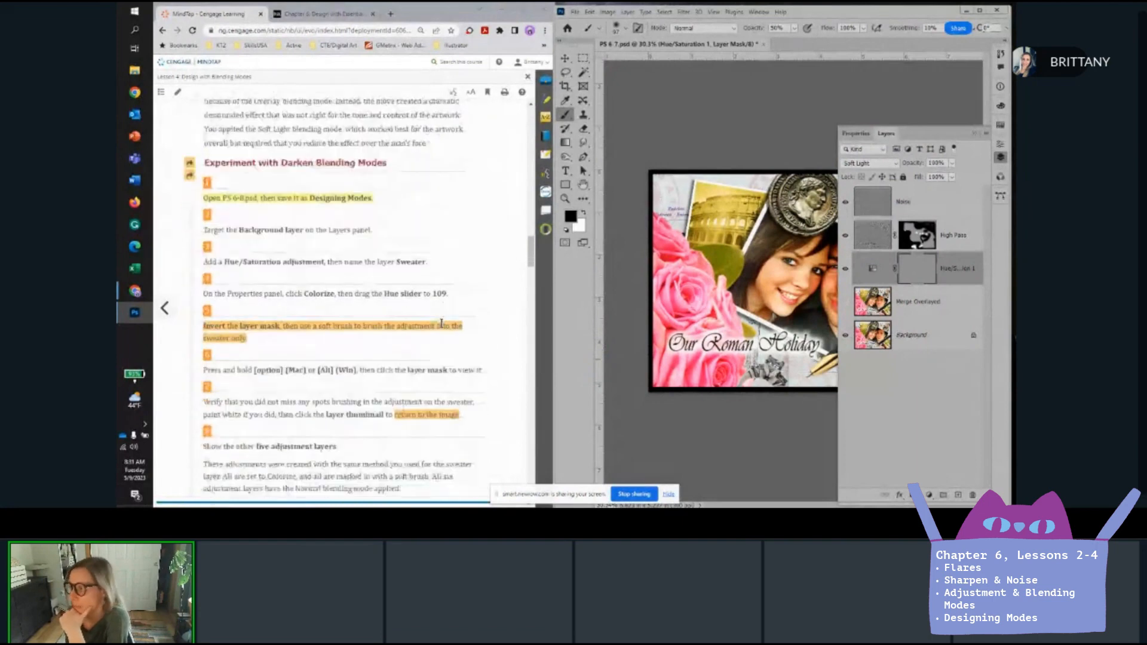
{"action": "left_click", "coordinate": [575, 12]}
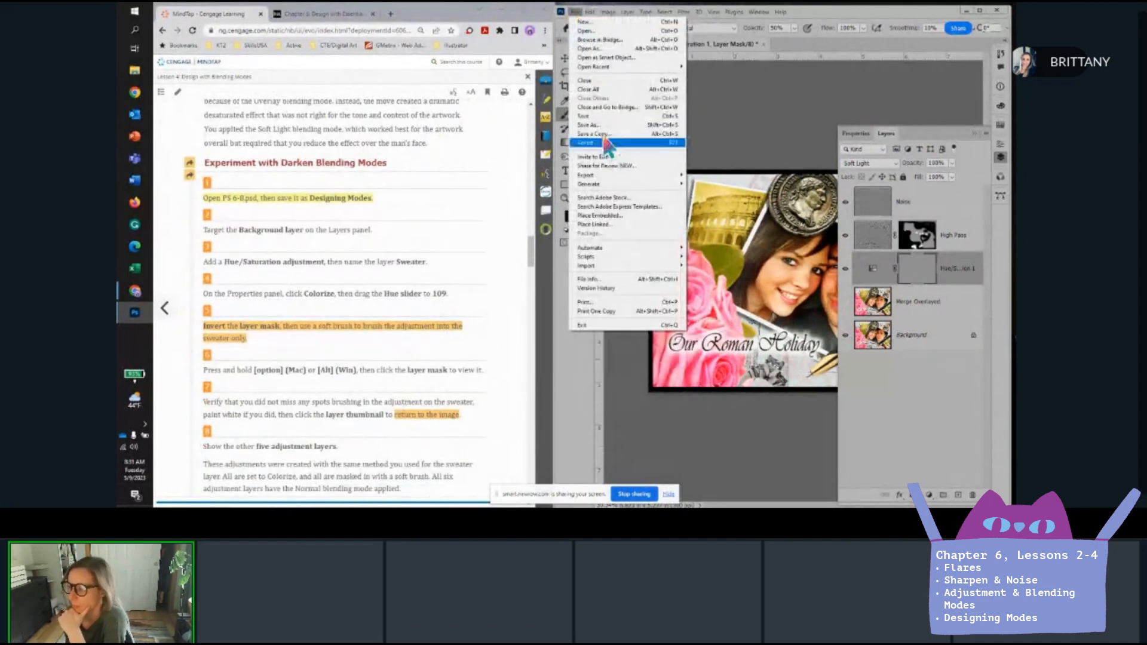
{"action": "left_click", "coordinate": [610, 116]}
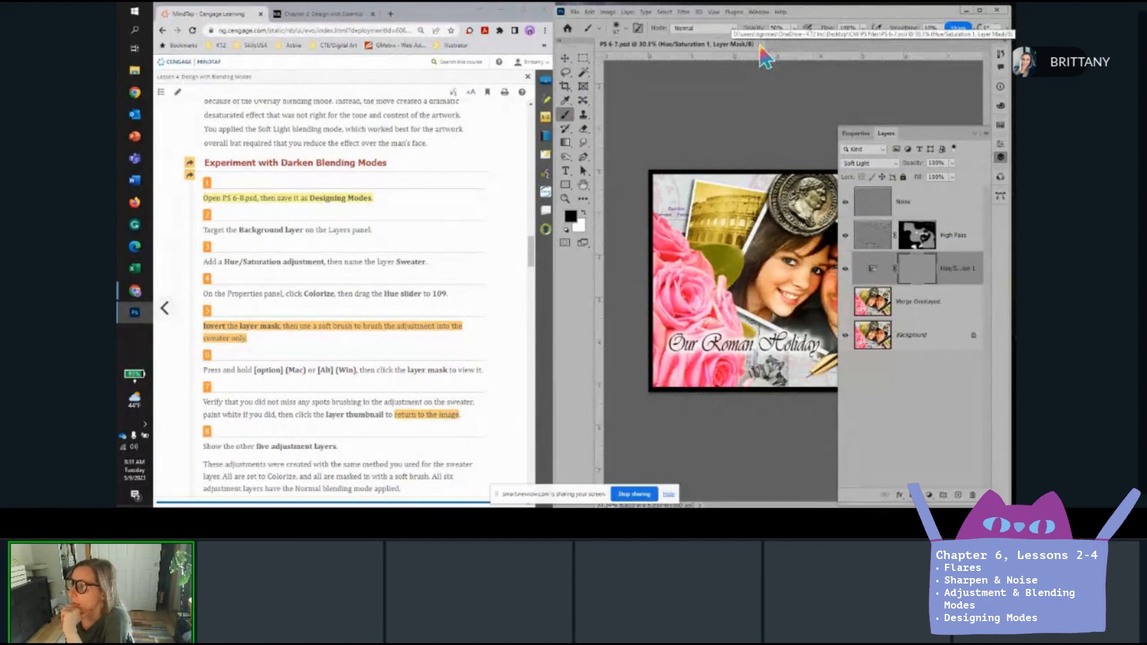
{"action": "left_click", "coordinate": [761, 46]}
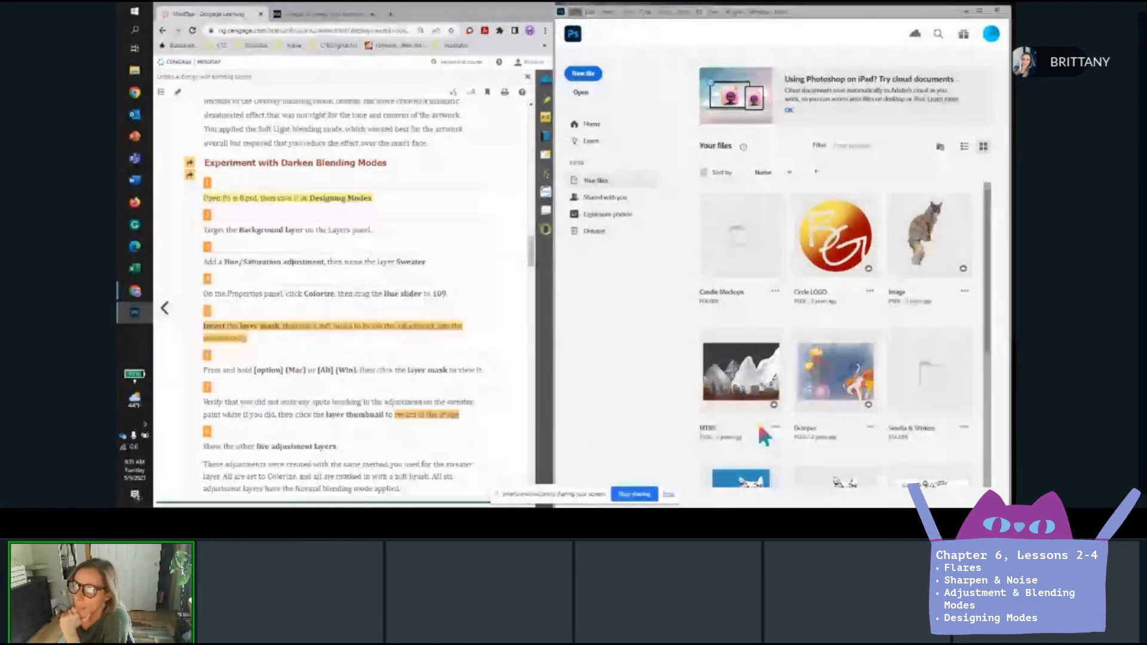
Open PS 6-8 from the Ch6 PS Files folder on the Desktop.
{"action": "key", "text": "ctrl+o"}
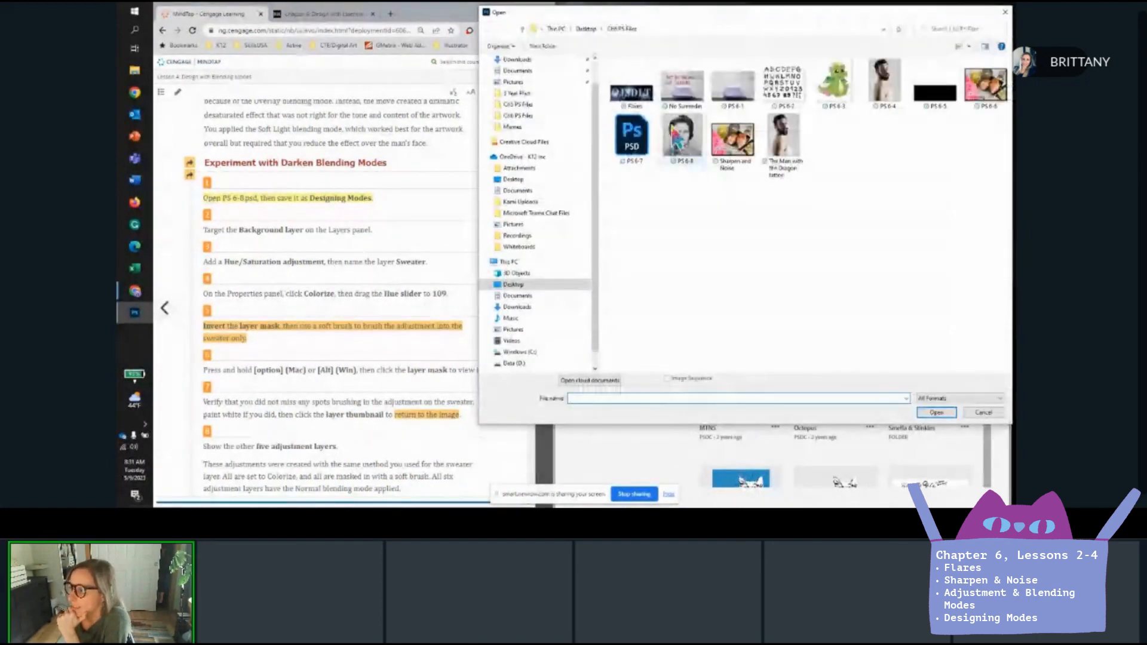
{"action": "left_click", "coordinate": [681, 138]}
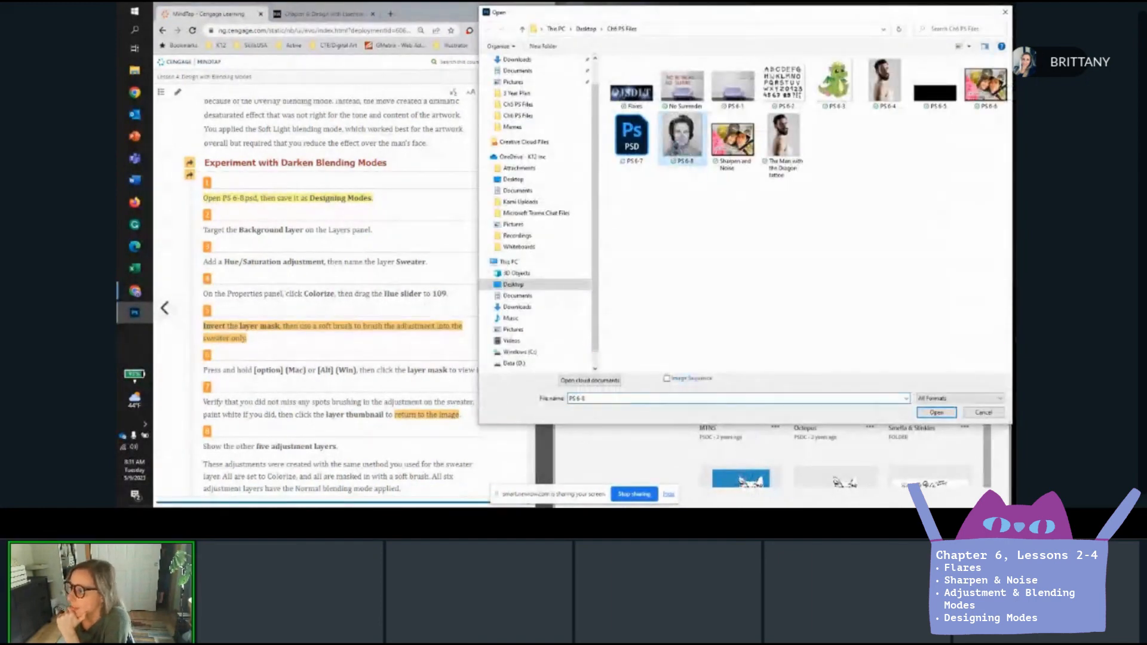
{"action": "left_click", "coordinate": [936, 412]}
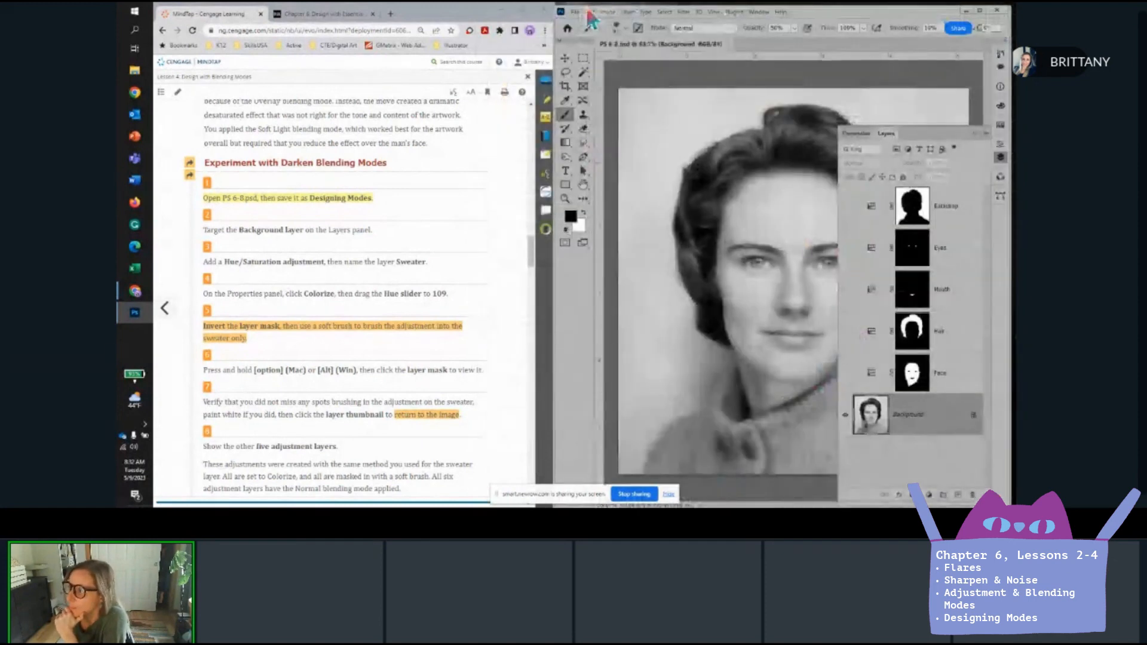
Save the portrait as a Photoshop file named Designing Modes in the Ch6 PS Files folder, with Maximize Compatibility on.
{"action": "left_click", "coordinate": [575, 12]}
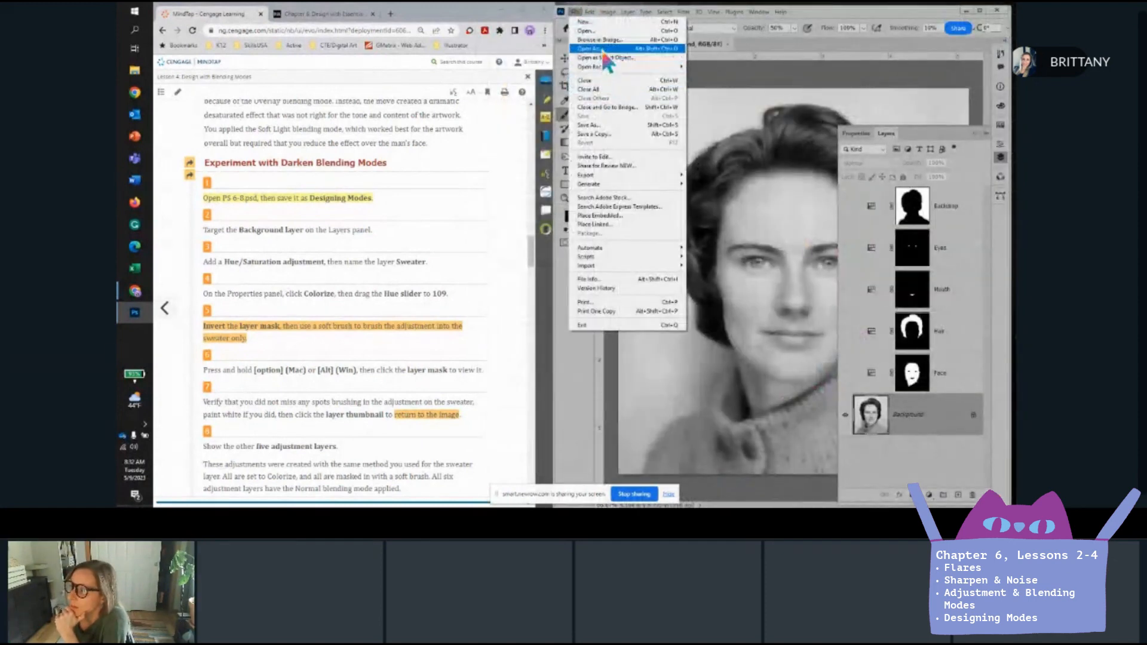
{"action": "left_click", "coordinate": [590, 124]}
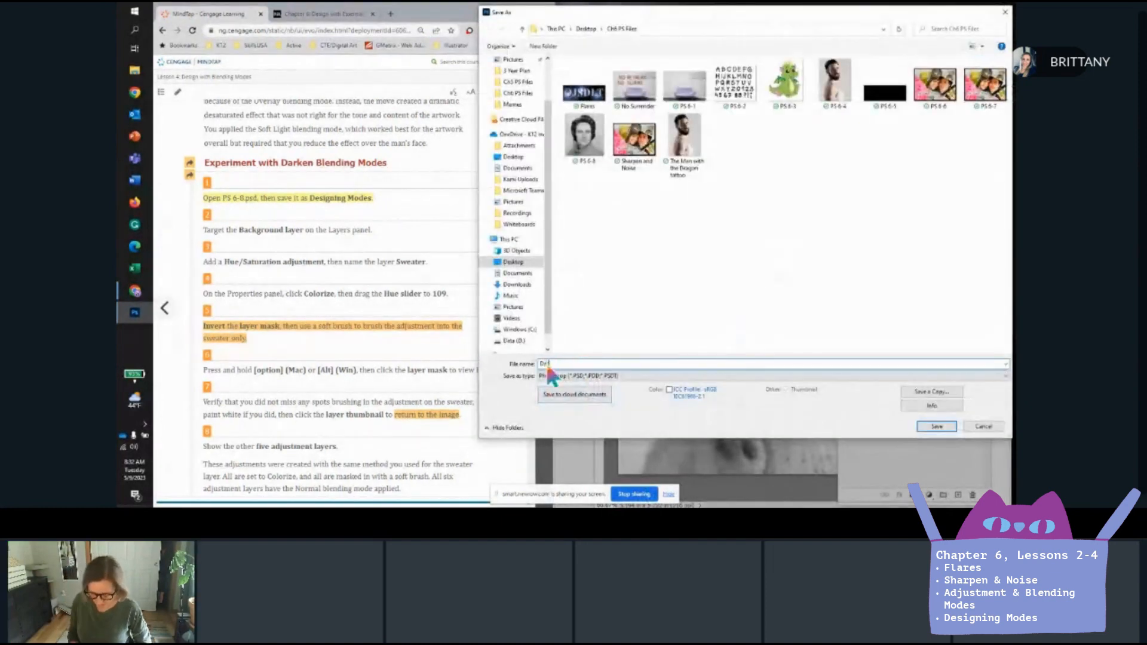
{"action": "type", "text": "Designi"}
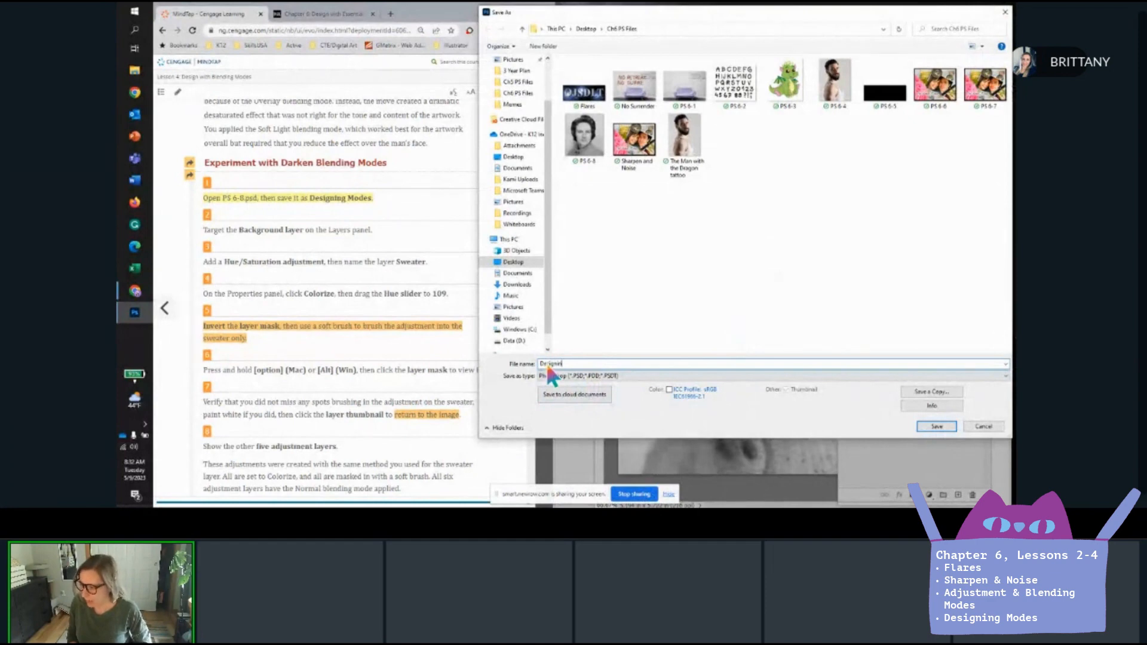
{"action": "type", "text": "ng Modes"}
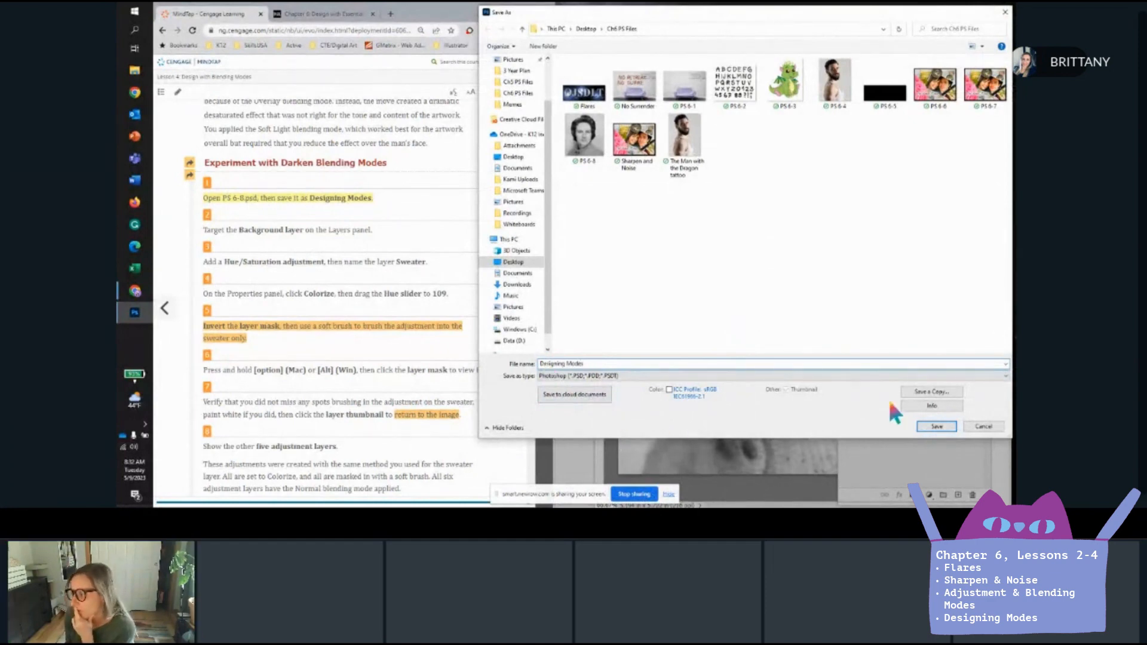
{"action": "left_click", "coordinate": [942, 426]}
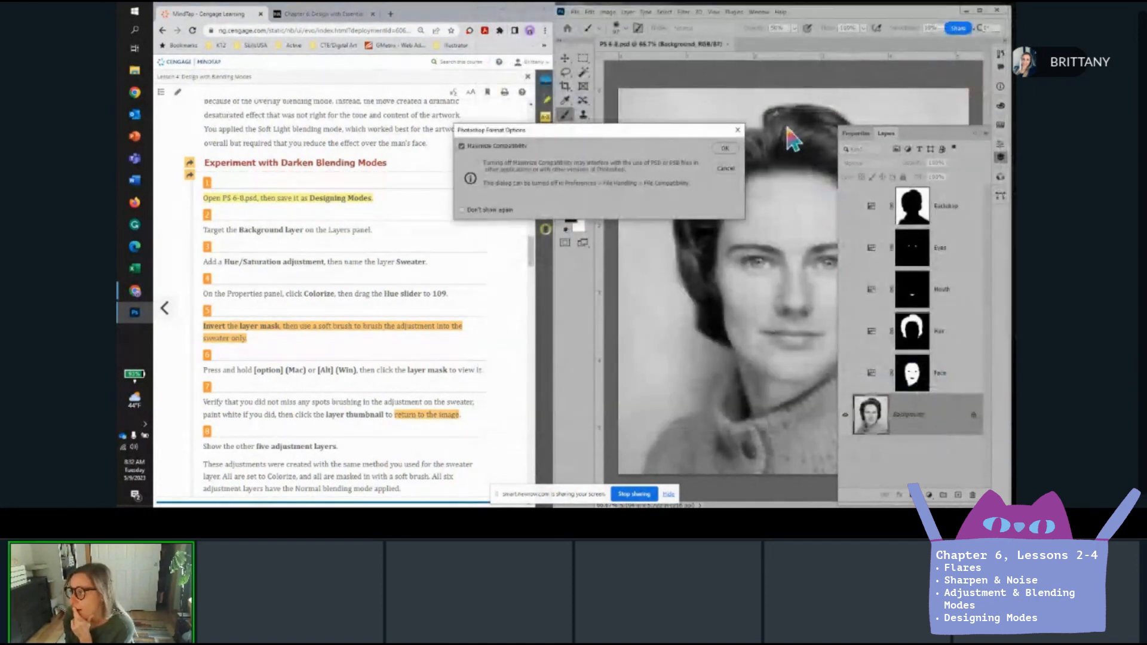
{"action": "left_click", "coordinate": [724, 149]}
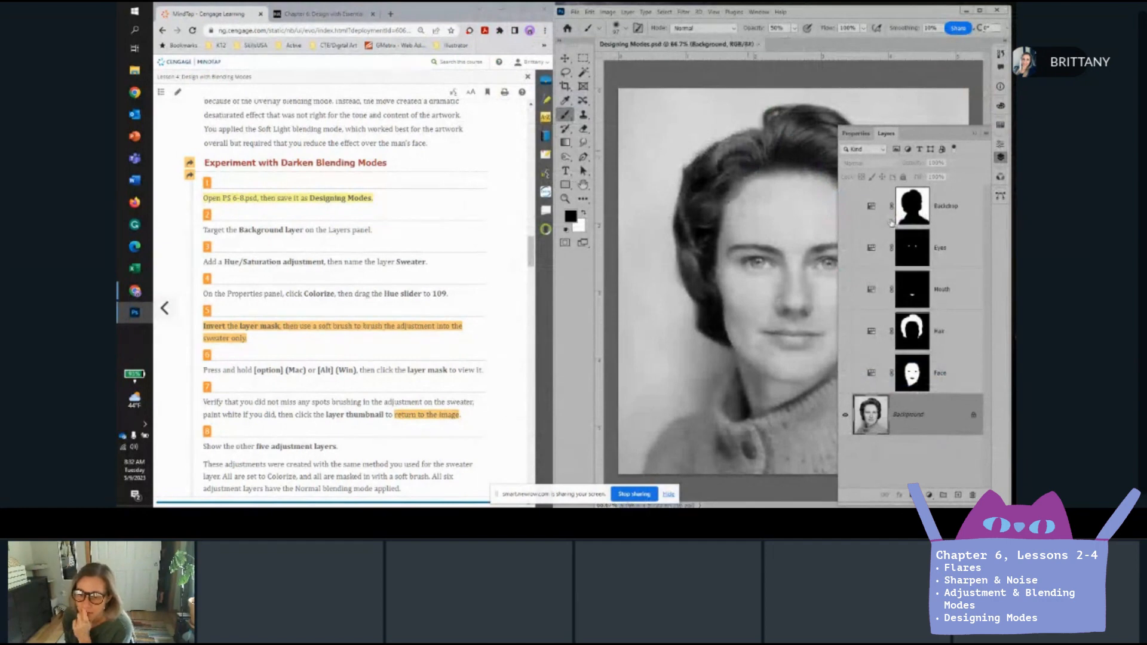
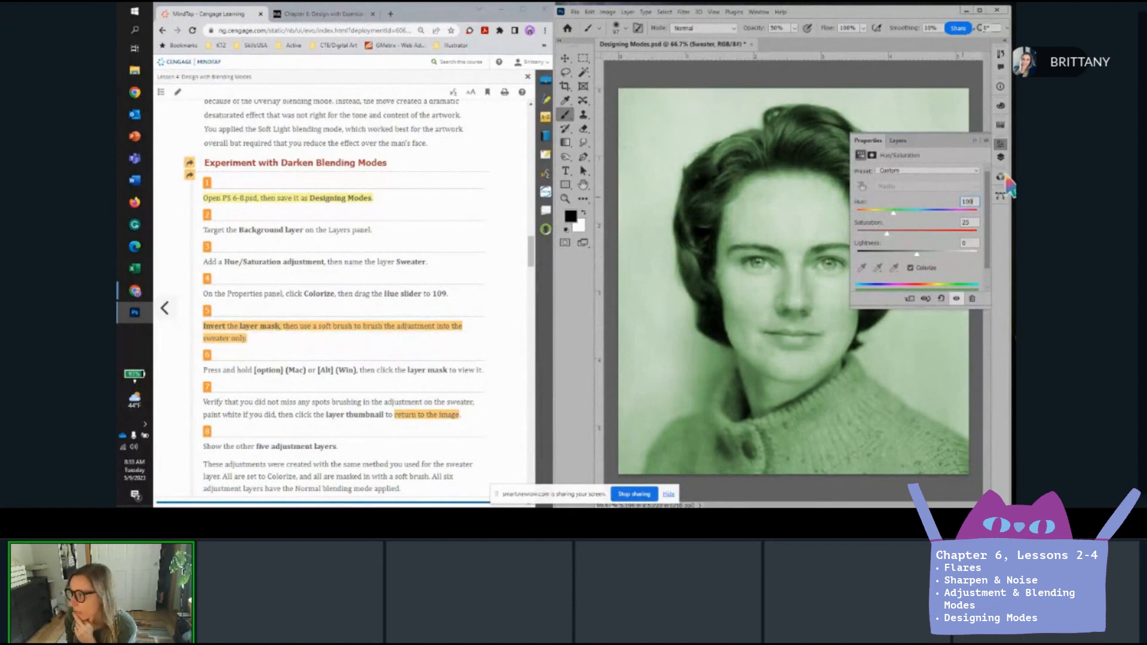
Invert the Sweater adjustment layer's mask from white to black.
{"action": "left_click", "coordinate": [902, 139]}
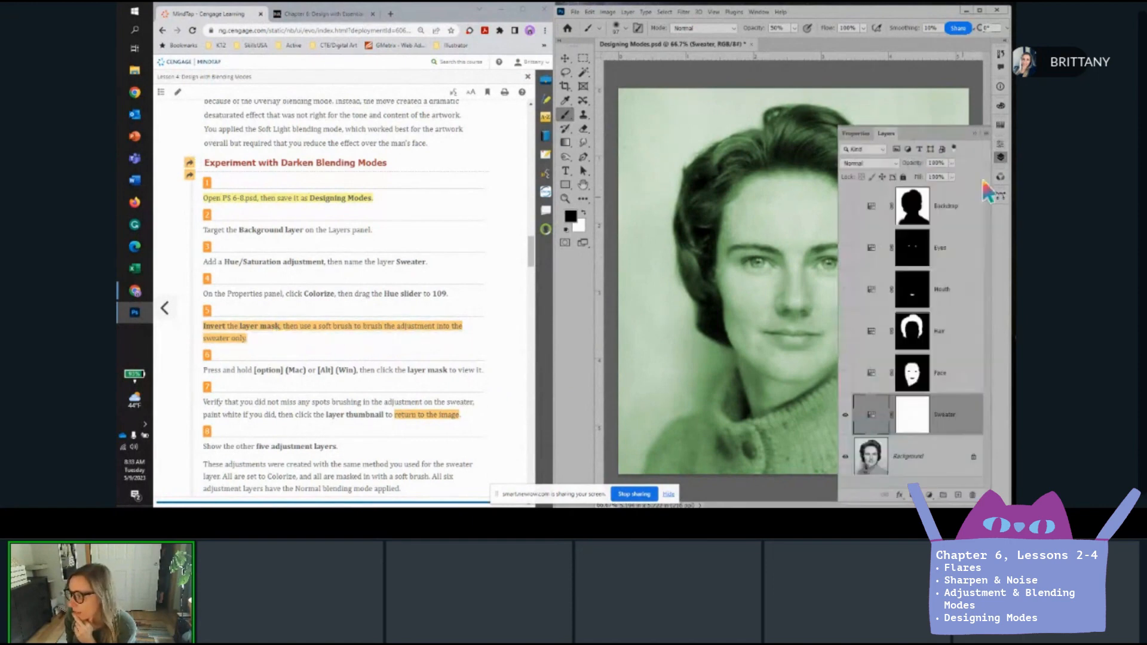
{"action": "left_click", "coordinate": [915, 418]}
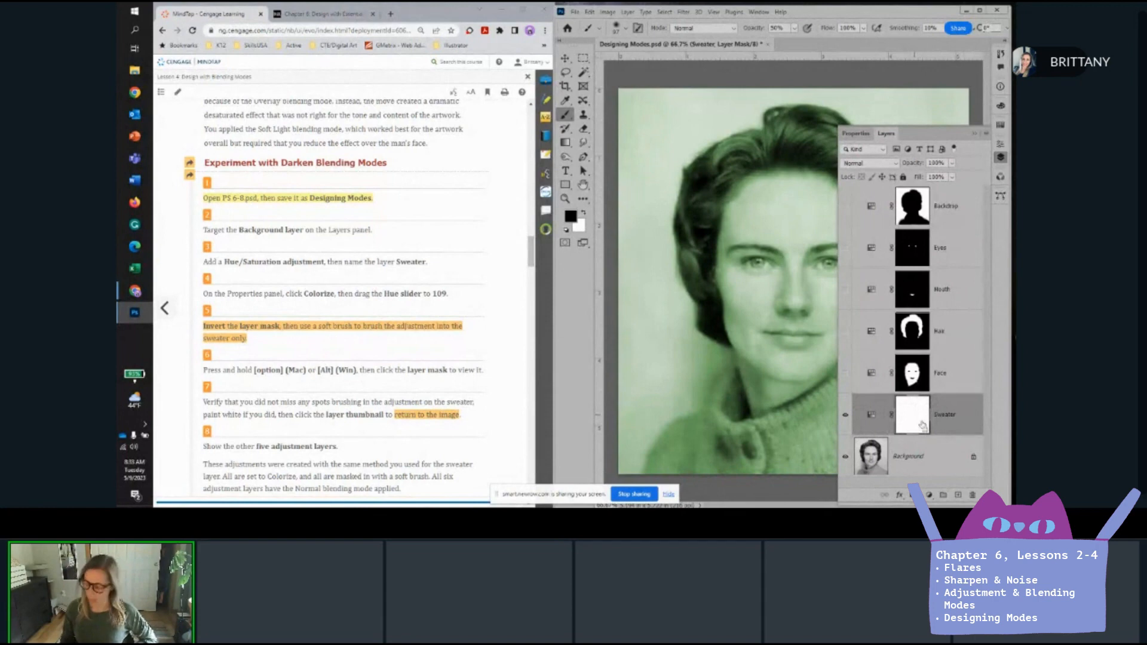
{"action": "key", "text": "ctrl+i"}
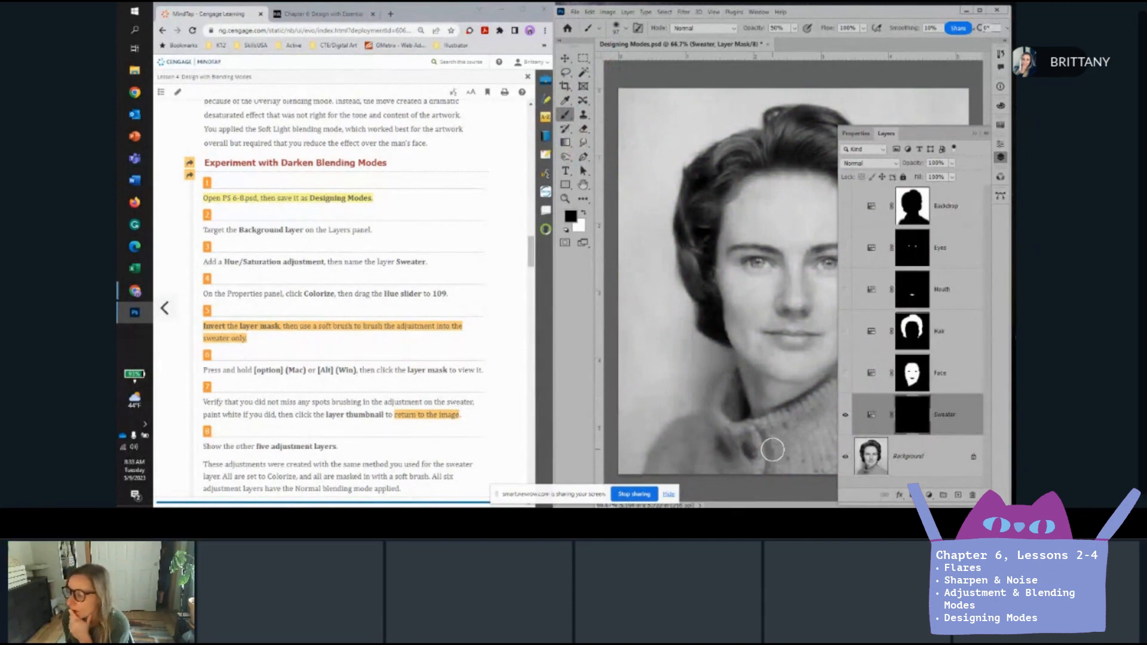
Paint with white on the Sweater layer mask to brush the green colorizing across the entire sweater.
{"action": "left_click", "coordinate": [585, 211]}
{"action": "mouse_move", "coordinate": [673, 468]}
{"action": "left_mouse_down"}
{"action": "mouse_move", "coordinate": [676, 436]}
{"action": "mouse_move", "coordinate": [722, 432]}
{"action": "mouse_move", "coordinate": [733, 382]}
{"action": "mouse_move", "coordinate": [729, 437]}
{"action": "mouse_move", "coordinate": [669, 475]}
{"action": "mouse_move", "coordinate": [688, 449]}
{"action": "mouse_move", "coordinate": [730, 430]}
{"action": "mouse_move", "coordinate": [705, 466]}
{"action": "mouse_move", "coordinate": [750, 468]}
{"action": "mouse_move", "coordinate": [724, 477]}
{"action": "mouse_move", "coordinate": [764, 430]}
{"action": "mouse_move", "coordinate": [805, 417]}
{"action": "mouse_move", "coordinate": [732, 490]}
{"action": "mouse_move", "coordinate": [771, 452]}
{"action": "mouse_move", "coordinate": [768, 462]}
{"action": "mouse_move", "coordinate": [686, 468]}
{"action": "mouse_move", "coordinate": [739, 457]}
{"action": "mouse_move", "coordinate": [799, 465]}
{"action": "mouse_move", "coordinate": [787, 448]}
{"action": "mouse_move", "coordinate": [796, 457]}
{"action": "mouse_move", "coordinate": [804, 425]}
{"action": "mouse_move", "coordinate": [759, 426]}
{"action": "mouse_move", "coordinate": [818, 408]}
{"action": "left_mouse_up"}
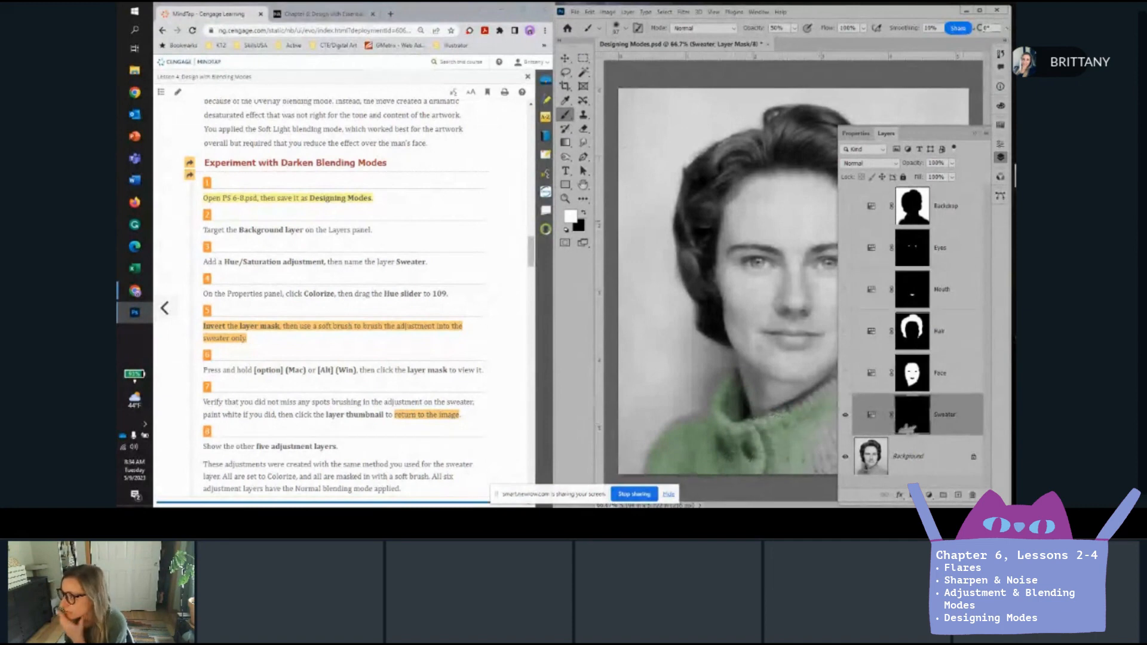
{"action": "left_click", "coordinate": [980, 133]}
{"action": "scroll", "coordinate": [911, 427], "scroll_direction": "up", "scroll_amount": 2}
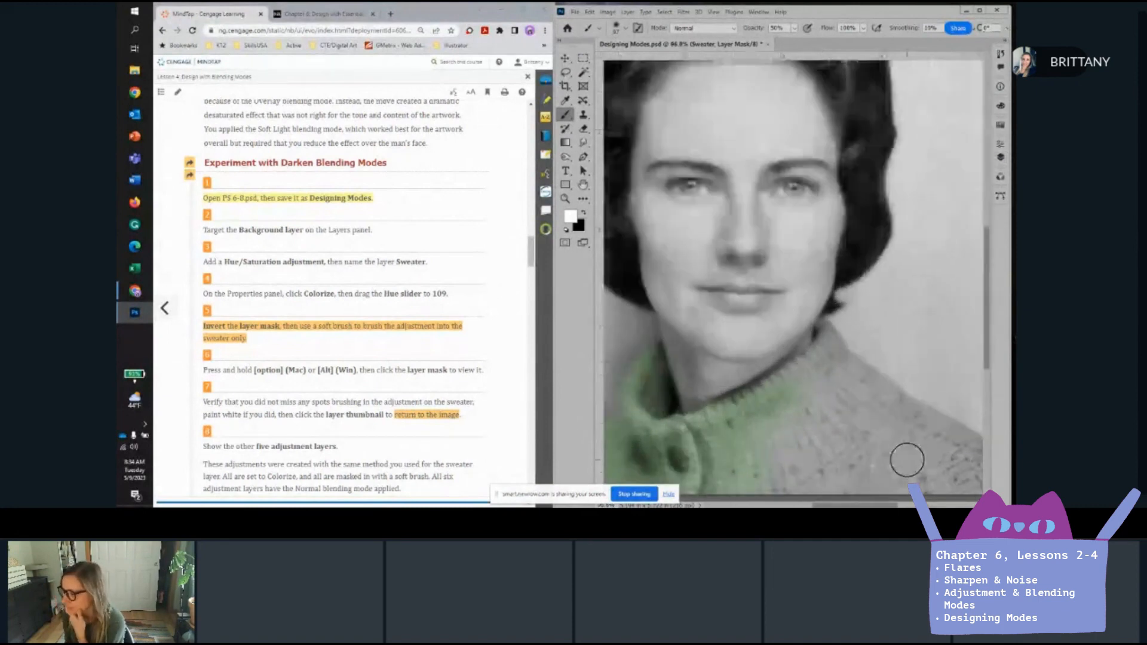
{"action": "mouse_move", "coordinate": [700, 488]}
{"action": "left_mouse_down"}
{"action": "mouse_move", "coordinate": [742, 415]}
{"action": "mouse_move", "coordinate": [831, 348]}
{"action": "mouse_move", "coordinate": [848, 372]}
{"action": "mouse_move", "coordinate": [918, 414]}
{"action": "mouse_move", "coordinate": [975, 472]}
{"action": "mouse_move", "coordinate": [972, 487]}
{"action": "mouse_move", "coordinate": [803, 486]}
{"action": "mouse_move", "coordinate": [774, 444]}
{"action": "mouse_move", "coordinate": [825, 411]}
{"action": "mouse_move", "coordinate": [797, 447]}
{"action": "mouse_move", "coordinate": [831, 394]}
{"action": "mouse_move", "coordinate": [838, 429]}
{"action": "mouse_move", "coordinate": [797, 483]}
{"action": "mouse_move", "coordinate": [867, 423]}
{"action": "mouse_move", "coordinate": [836, 466]}
{"action": "mouse_move", "coordinate": [922, 443]}
{"action": "mouse_move", "coordinate": [920, 461]}
{"action": "mouse_move", "coordinate": [925, 451]}
{"action": "mouse_move", "coordinate": [942, 471]}
{"action": "mouse_move", "coordinate": [960, 467]}
{"action": "mouse_move", "coordinate": [960, 490]}
{"action": "mouse_move", "coordinate": [973, 494]}
{"action": "mouse_move", "coordinate": [962, 477]}
{"action": "mouse_move", "coordinate": [862, 460]}
{"action": "mouse_move", "coordinate": [852, 406]}
{"action": "mouse_move", "coordinate": [781, 421]}
{"action": "mouse_move", "coordinate": [818, 395]}
{"action": "mouse_move", "coordinate": [661, 431]}
{"action": "mouse_move", "coordinate": [790, 420]}
{"action": "mouse_move", "coordinate": [781, 450]}
{"action": "mouse_move", "coordinate": [742, 450]}
{"action": "mouse_move", "coordinate": [867, 424]}
{"action": "mouse_move", "coordinate": [882, 454]}
{"action": "mouse_move", "coordinate": [848, 483]}
{"action": "mouse_move", "coordinate": [941, 487]}
{"action": "mouse_move", "coordinate": [908, 442]}
{"action": "mouse_move", "coordinate": [840, 398]}
{"action": "mouse_move", "coordinate": [927, 442]}
{"action": "mouse_move", "coordinate": [890, 442]}
{"action": "left_mouse_up"}
{"action": "scroll", "coordinate": [886, 431], "scroll_direction": "down", "scroll_amount": 5}
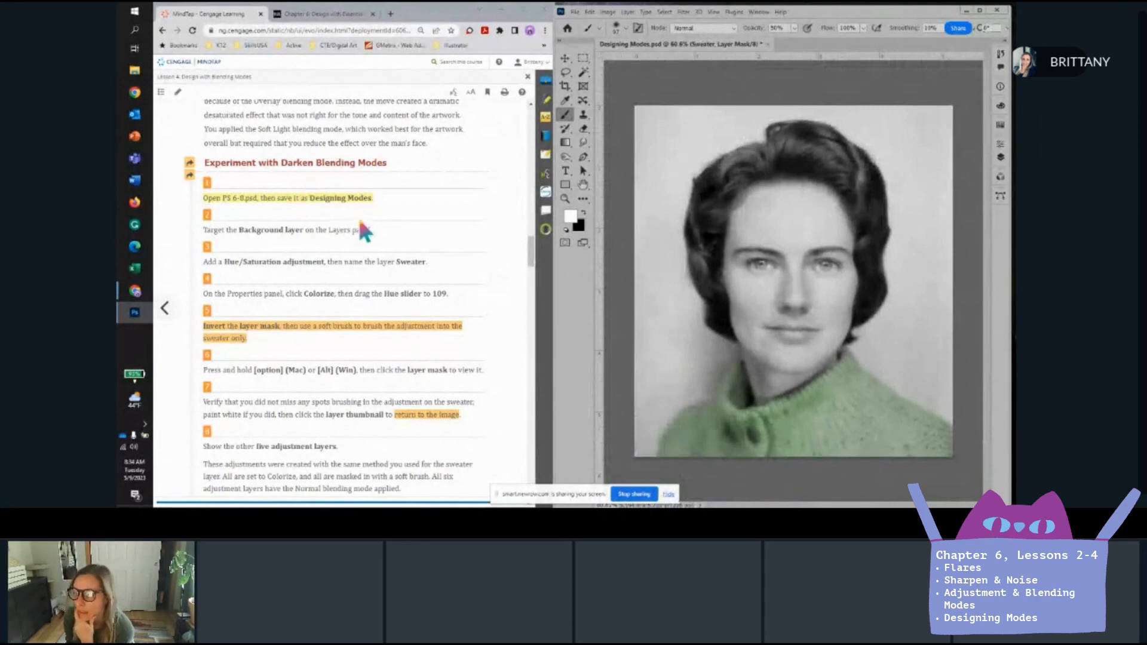
Display the Sweater layer mask by itself on the canvas to check for missed spots.
{"action": "scroll", "coordinate": [372, 260], "scroll_direction": "down", "scroll_amount": 1}
{"action": "scroll", "coordinate": [373, 260], "scroll_direction": "down", "scroll_amount": 2}
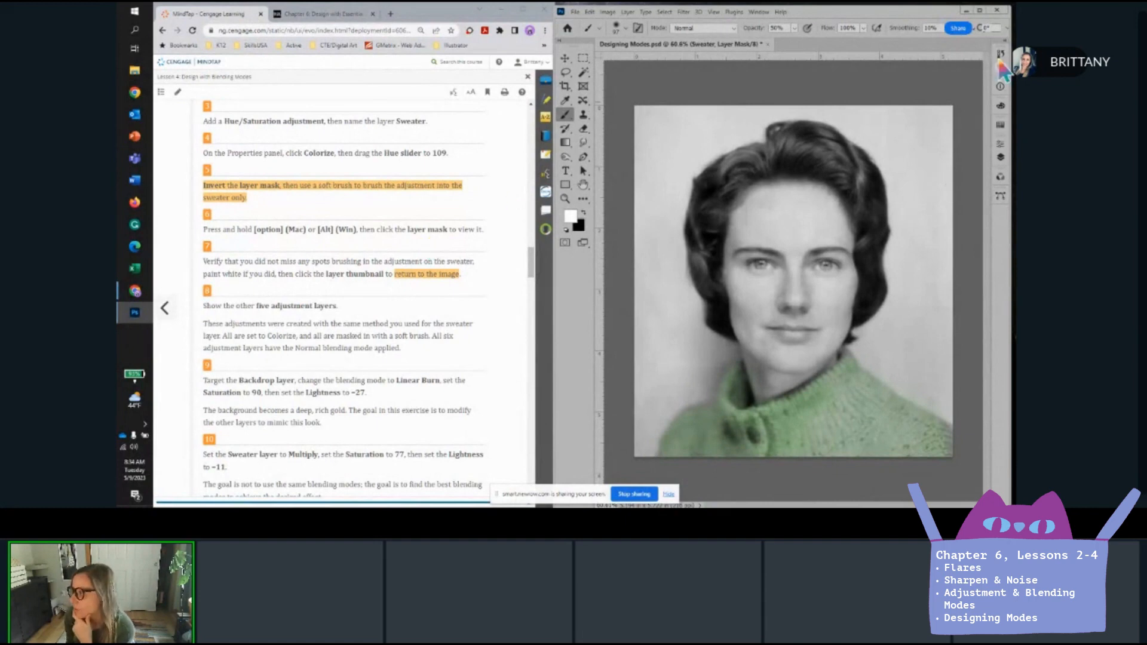
{"action": "left_click", "coordinate": [1001, 158]}
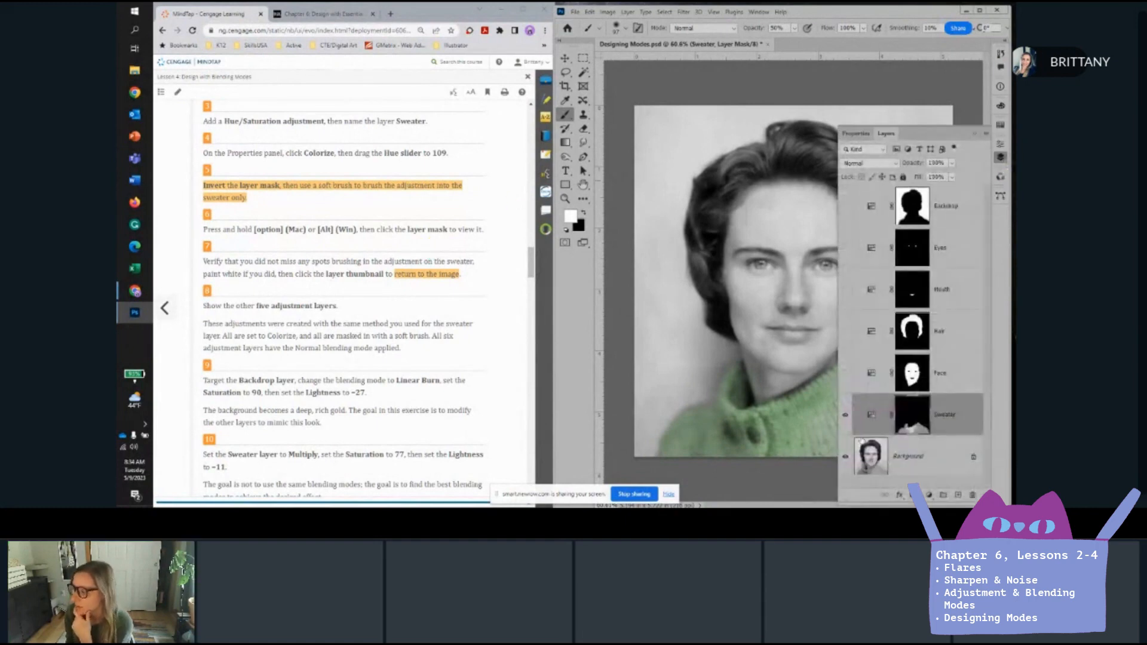
{"action": "left_click", "coordinate": [914, 412], "text": "alt"}
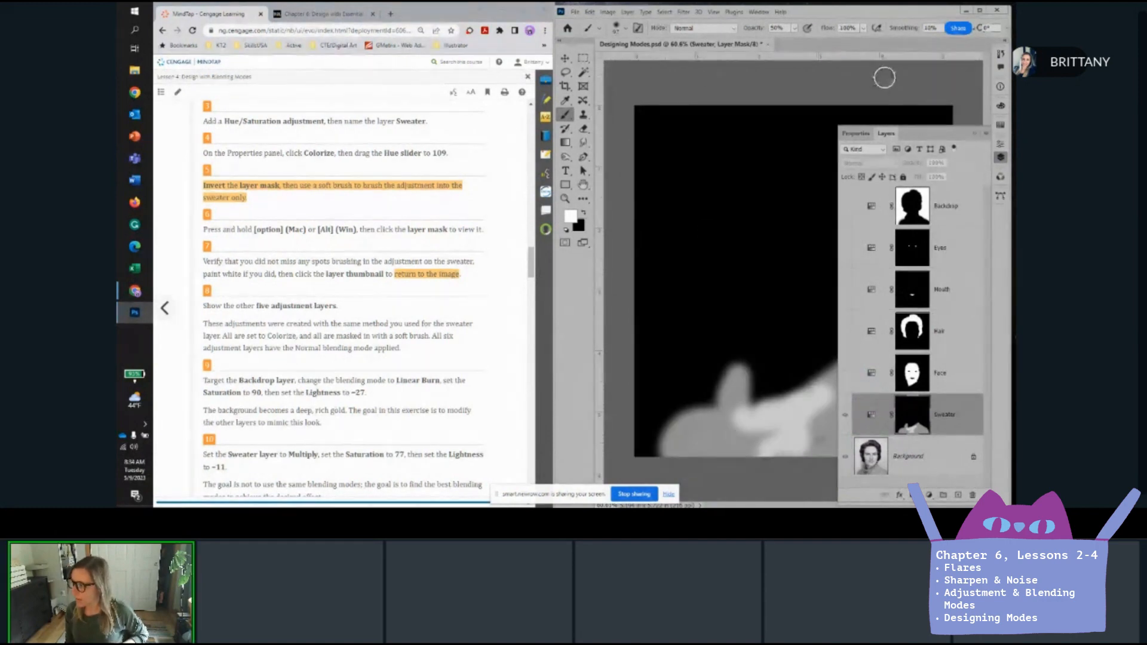
{"action": "left_click", "coordinate": [972, 131]}
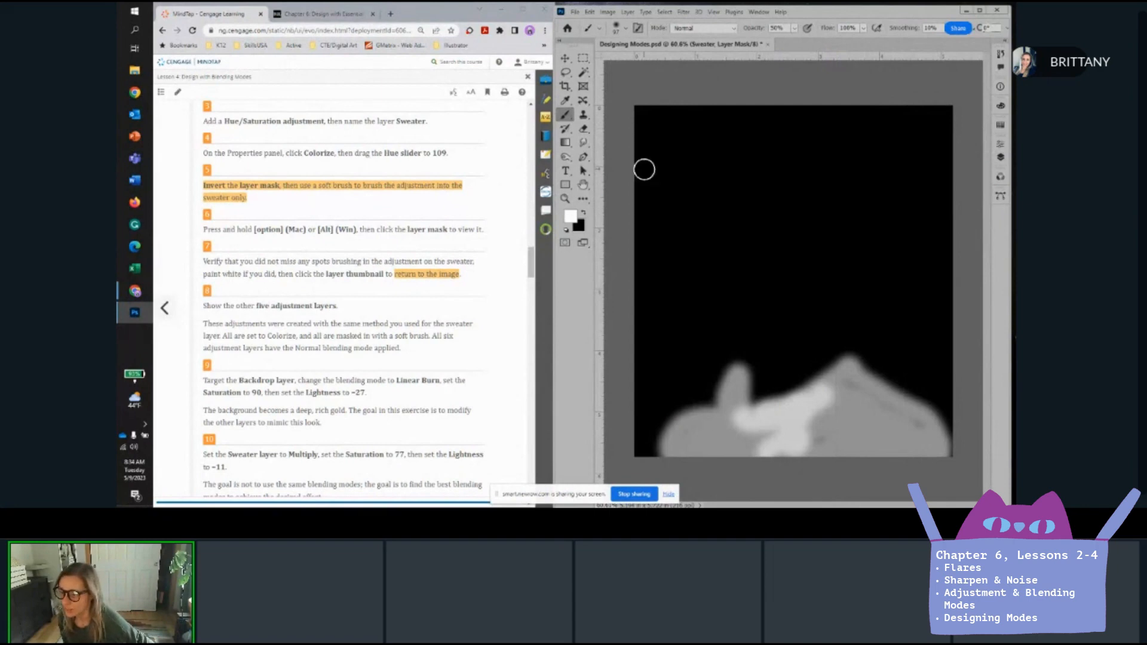
Brush more white over the gray, unevenly covered parts of the sweater shape in the displayed mask.
{"action": "scroll", "coordinate": [371, 299], "scroll_direction": "down", "scroll_amount": 3}
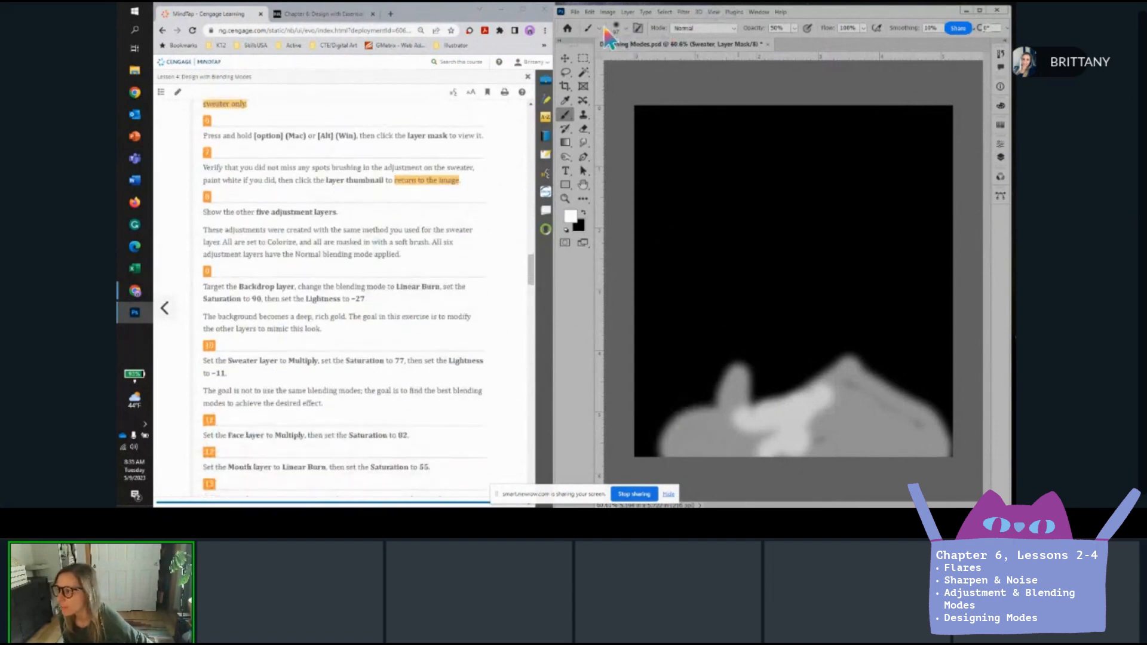
{"action": "left_click", "coordinate": [623, 28]}
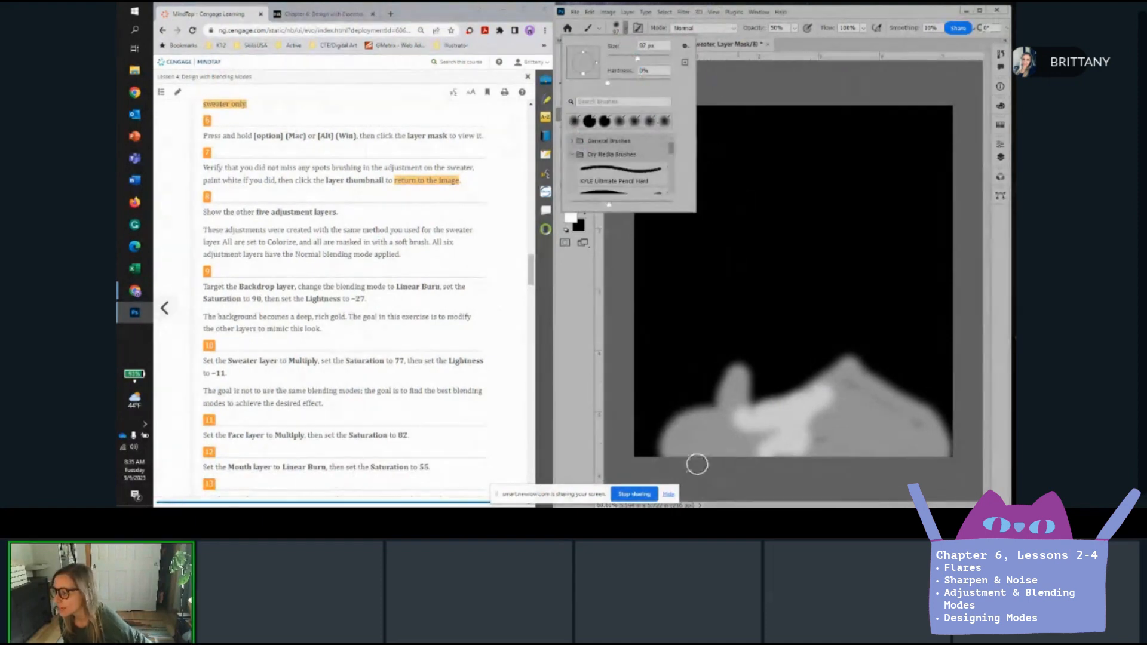
{"action": "mouse_move", "coordinate": [692, 459]}
{"action": "left_mouse_down"}
{"action": "mouse_move", "coordinate": [695, 430]}
{"action": "mouse_move", "coordinate": [719, 450]}
{"action": "mouse_move", "coordinate": [710, 427]}
{"action": "mouse_move", "coordinate": [713, 450]}
{"action": "mouse_move", "coordinate": [744, 439]}
{"action": "mouse_move", "coordinate": [741, 447]}
{"action": "mouse_move", "coordinate": [702, 425]}
{"action": "mouse_move", "coordinate": [728, 422]}
{"action": "mouse_move", "coordinate": [733, 385]}
{"action": "mouse_move", "coordinate": [756, 455]}
{"action": "mouse_move", "coordinate": [850, 372]}
{"action": "mouse_move", "coordinate": [925, 415]}
{"action": "mouse_move", "coordinate": [941, 454]}
{"action": "mouse_move", "coordinate": [786, 456]}
{"action": "mouse_move", "coordinate": [816, 436]}
{"action": "mouse_move", "coordinate": [844, 391]}
{"action": "mouse_move", "coordinate": [824, 435]}
{"action": "mouse_move", "coordinate": [866, 409]}
{"action": "mouse_move", "coordinate": [825, 444]}
{"action": "mouse_move", "coordinate": [883, 410]}
{"action": "mouse_move", "coordinate": [854, 437]}
{"action": "mouse_move", "coordinate": [901, 408]}
{"action": "mouse_move", "coordinate": [882, 438]}
{"action": "mouse_move", "coordinate": [911, 422]}
{"action": "left_mouse_up"}
{"action": "left_click_drag", "start_coordinate": [836, 444], "coordinate": [946, 435]}
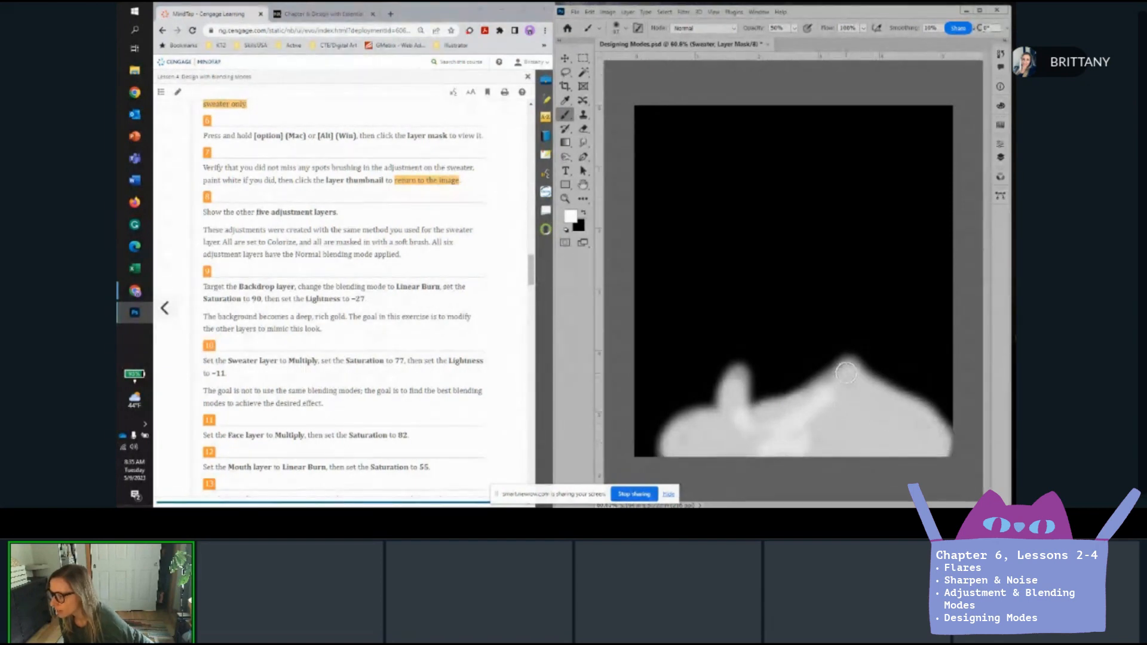
{"action": "mouse_move", "coordinate": [846, 374]}
{"action": "left_mouse_down"}
{"action": "mouse_move", "coordinate": [784, 409]}
{"action": "mouse_move", "coordinate": [748, 416]}
{"action": "mouse_move", "coordinate": [739, 404]}
{"action": "mouse_move", "coordinate": [733, 416]}
{"action": "mouse_move", "coordinate": [749, 433]}
{"action": "mouse_move", "coordinate": [807, 413]}
{"action": "left_mouse_up"}
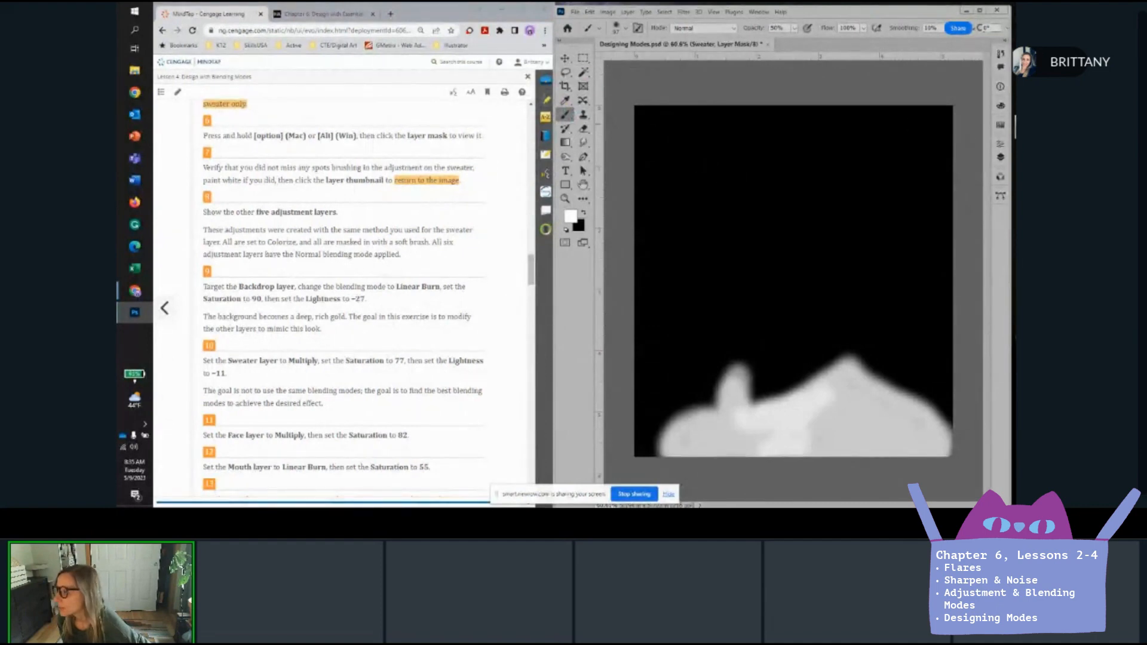
Return from the mask view to the image by targeting the Sweater layer's adjustment thumbnail.
{"action": "left_click", "coordinate": [1000, 156]}
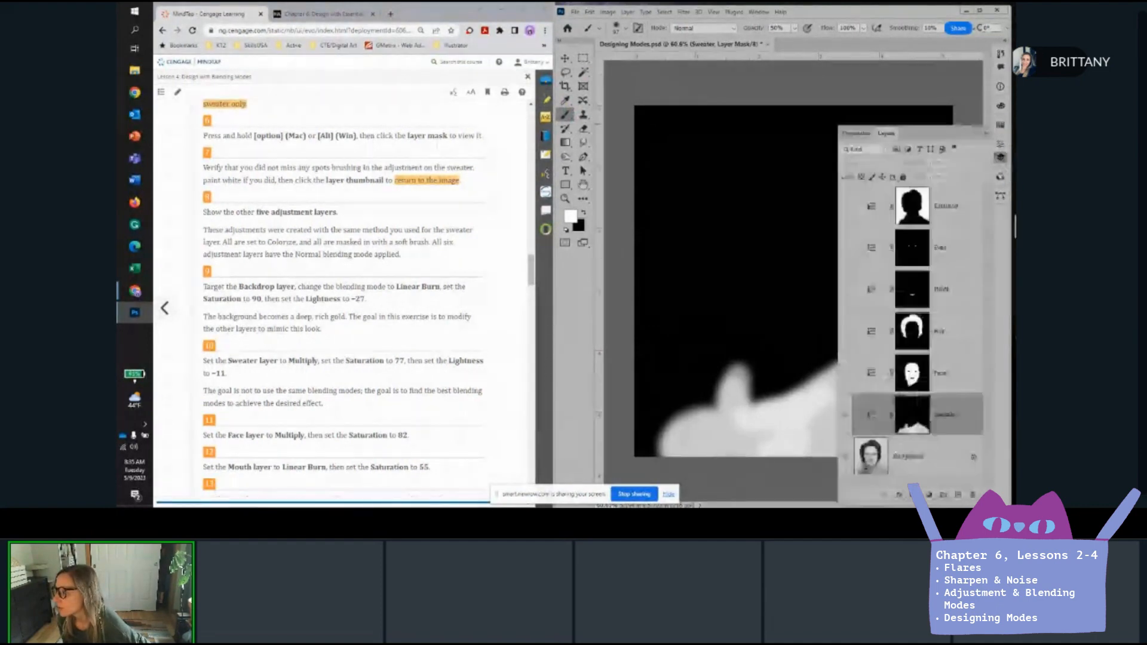
{"action": "left_click", "coordinate": [879, 417]}
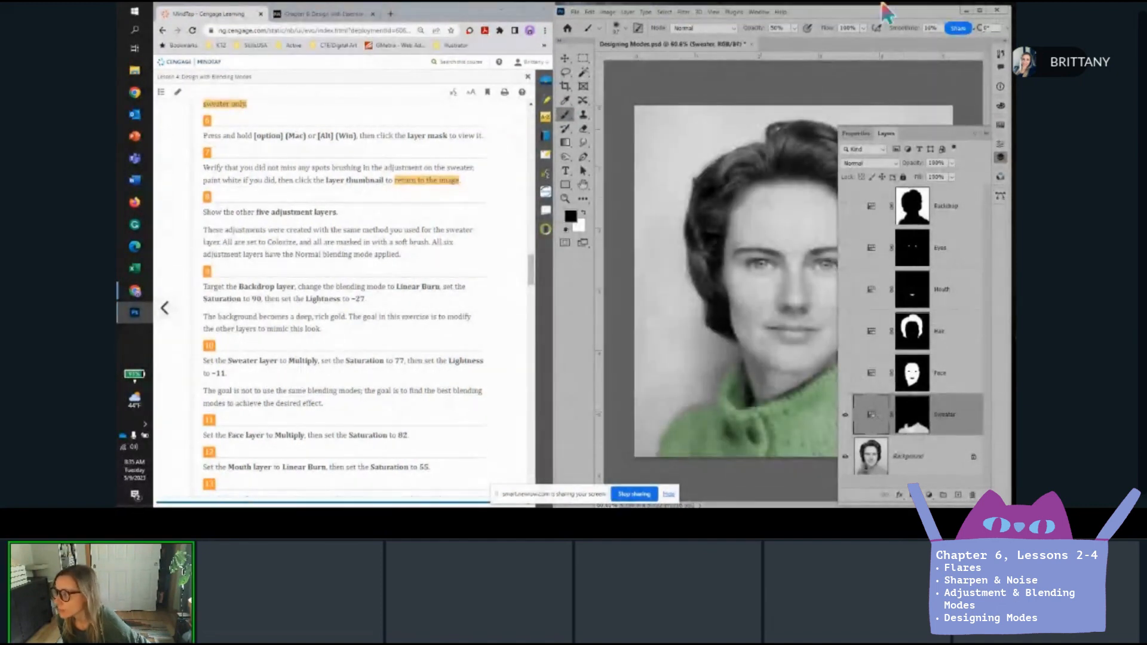
{"action": "left_click", "coordinate": [975, 133]}
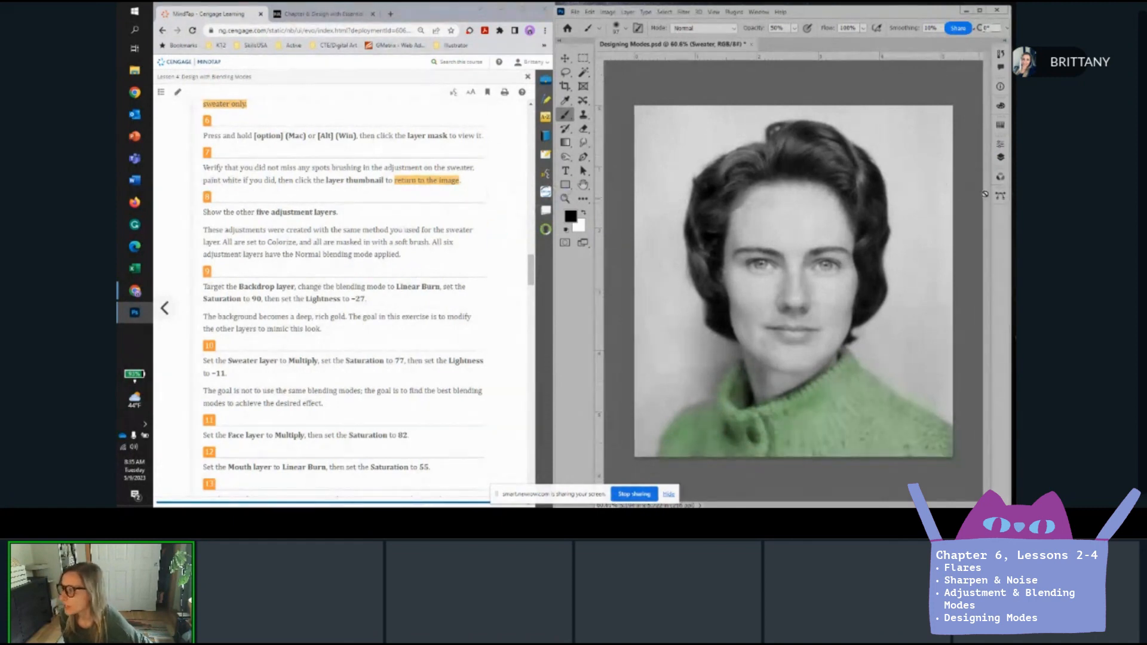
Show the Face, Hair, Mouth, Eyes and Backdrop adjustment layers.
{"action": "left_click", "coordinate": [1001, 157]}
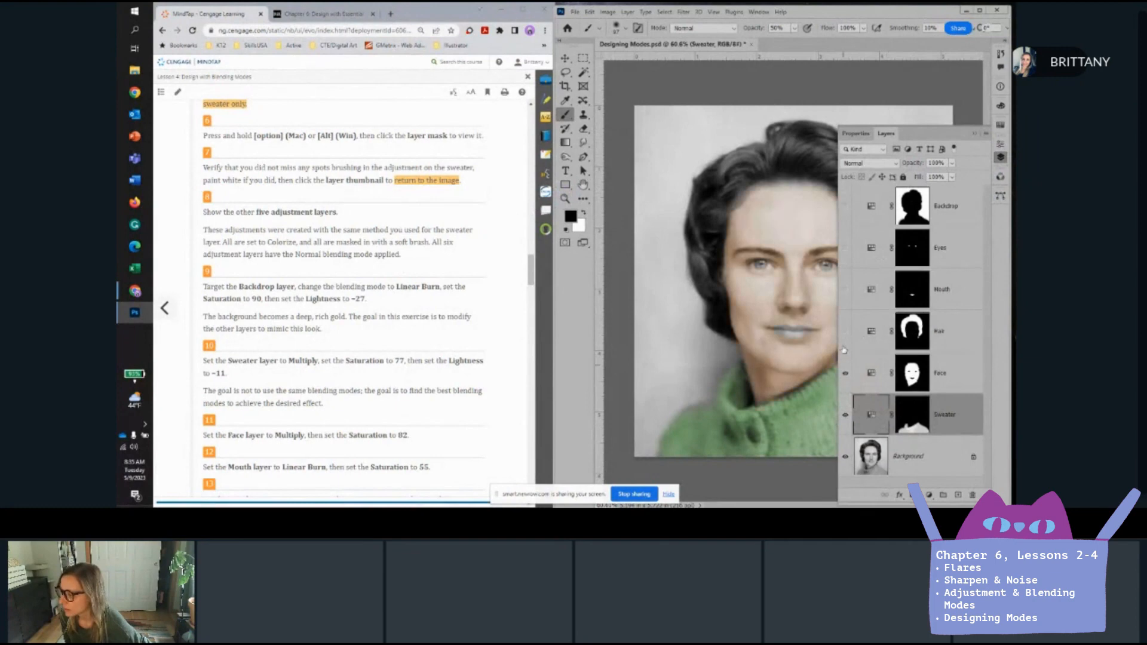
{"action": "left_click", "coordinate": [845, 290]}
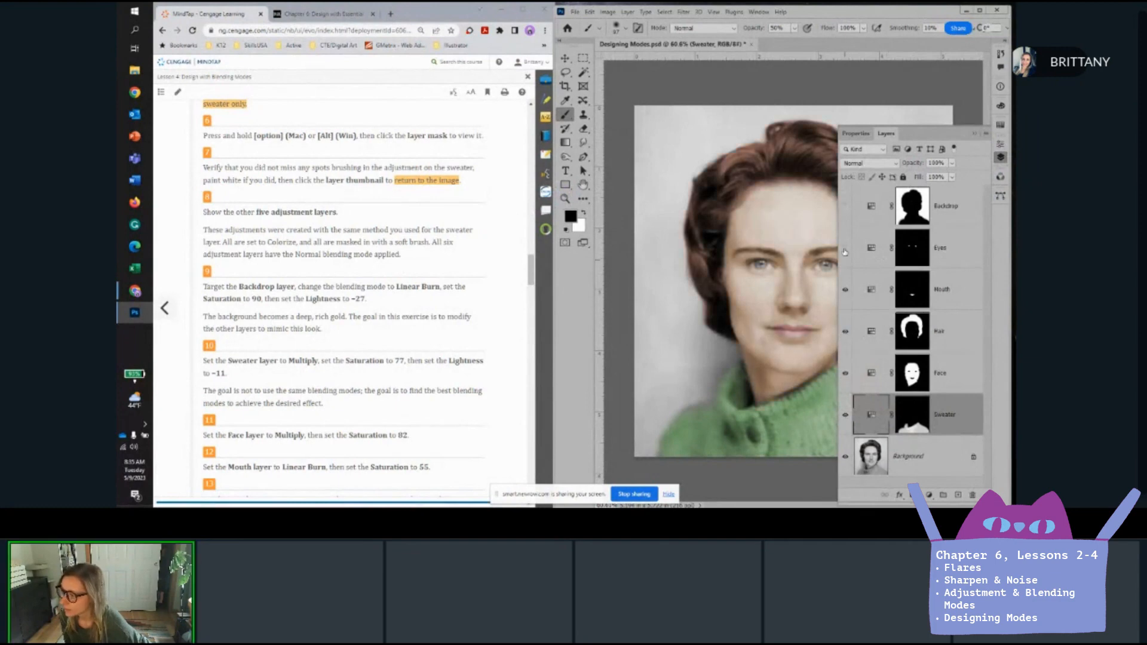
{"action": "left_click", "coordinate": [846, 206]}
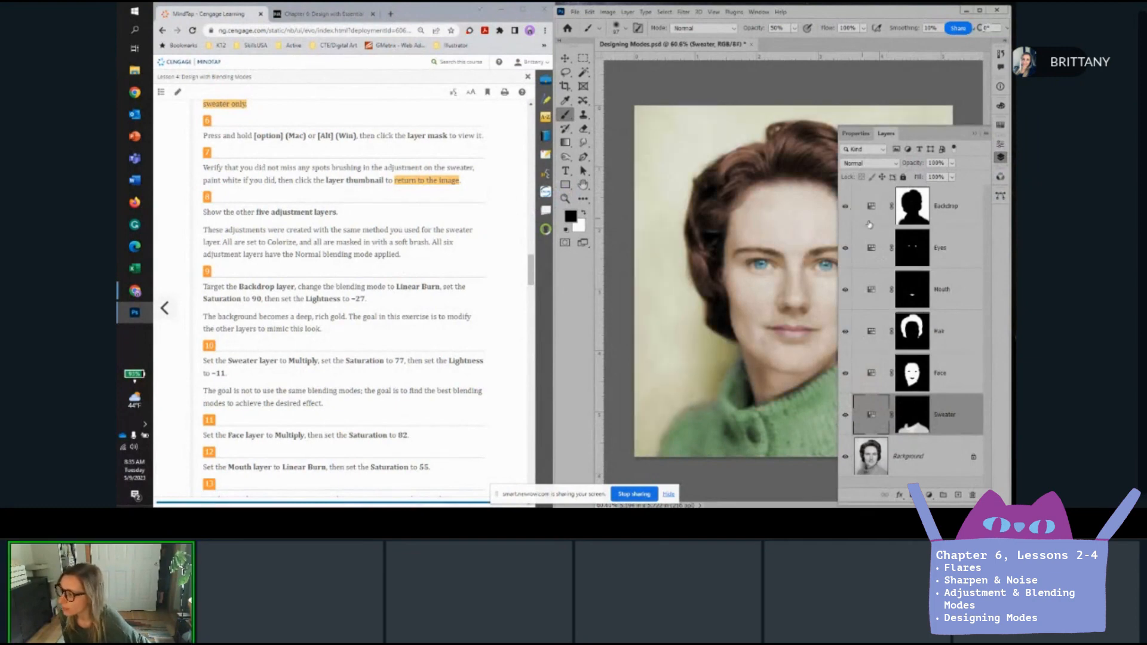
{"action": "left_click", "coordinate": [974, 133]}
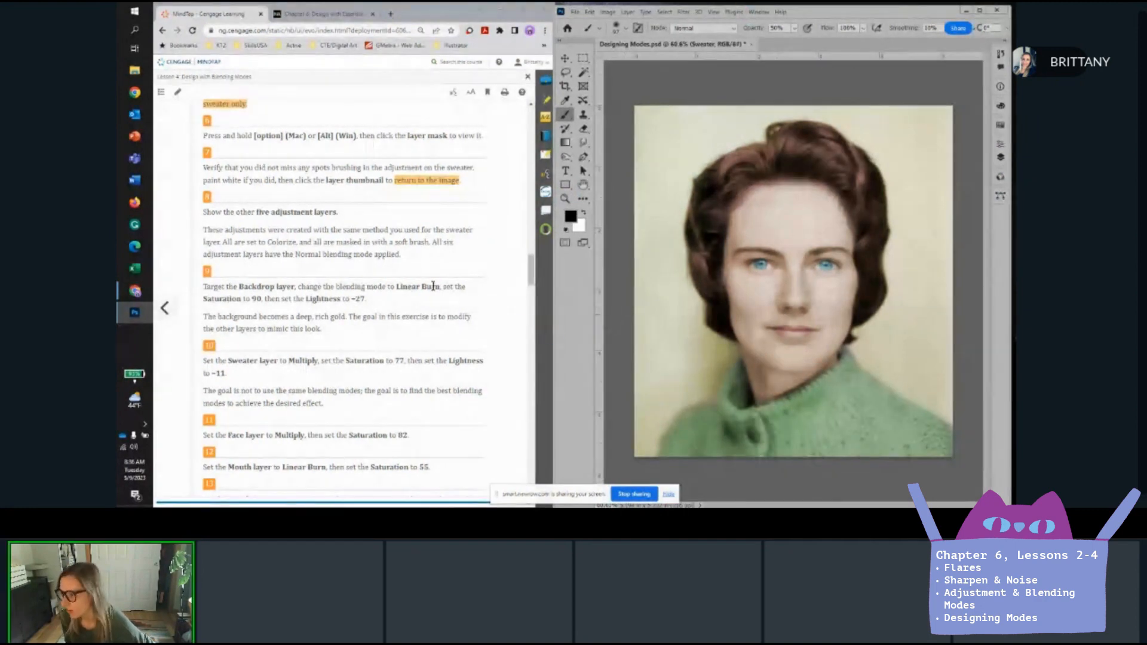
Target the Backdrop adjustment layer and change its blending mode to Linear Burn.
{"action": "scroll", "coordinate": [319, 263], "scroll_direction": "down", "scroll_amount": 3}
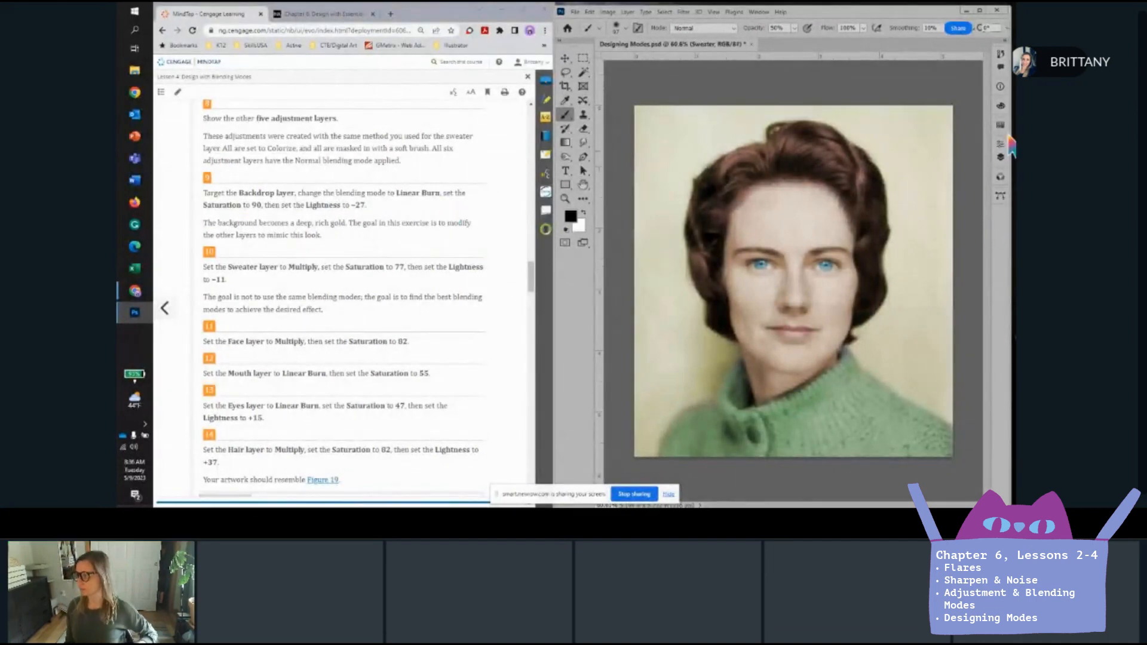
{"action": "left_click", "coordinate": [1000, 158]}
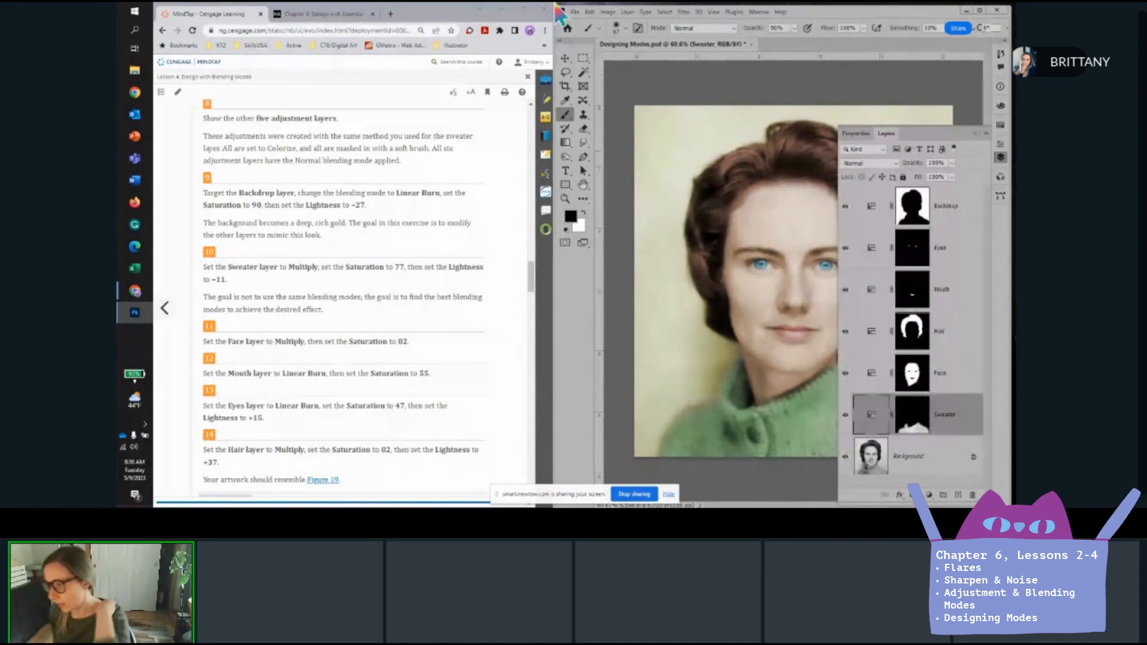
{"action": "left_click", "coordinate": [901, 229]}
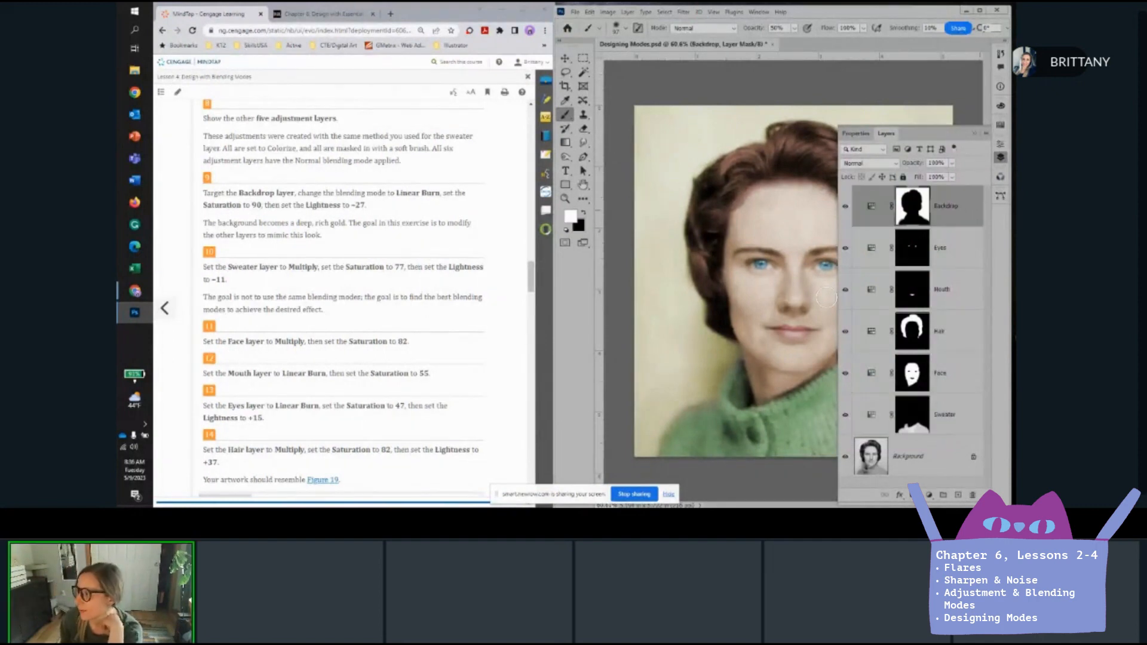
{"action": "left_click", "coordinate": [869, 164]}
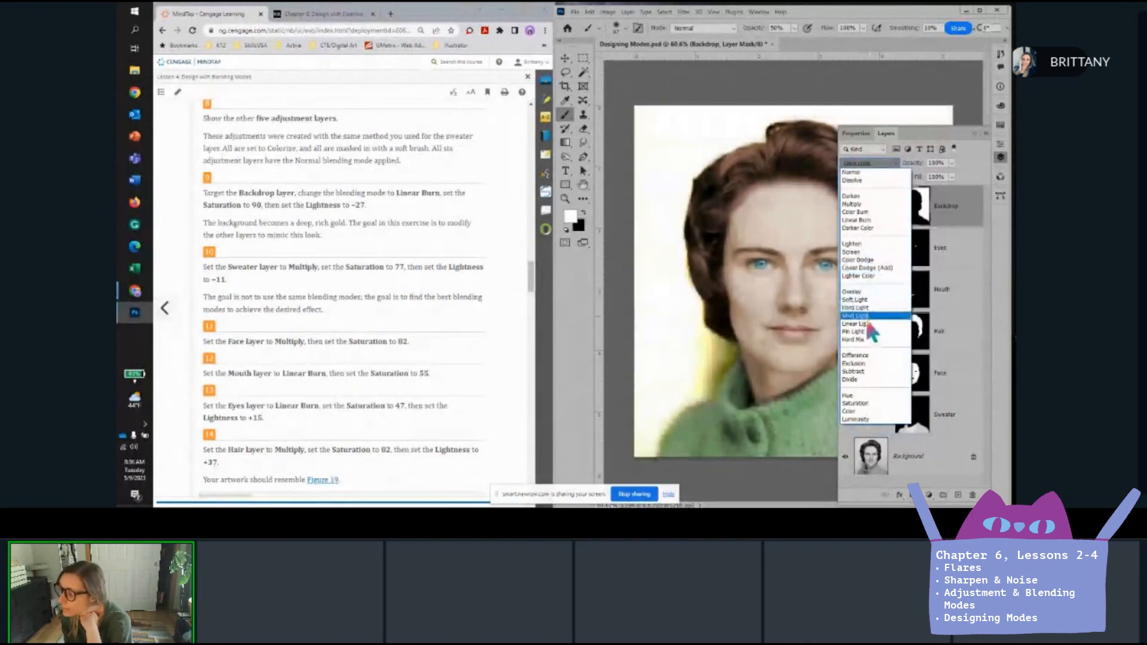
{"action": "left_click", "coordinate": [849, 221]}
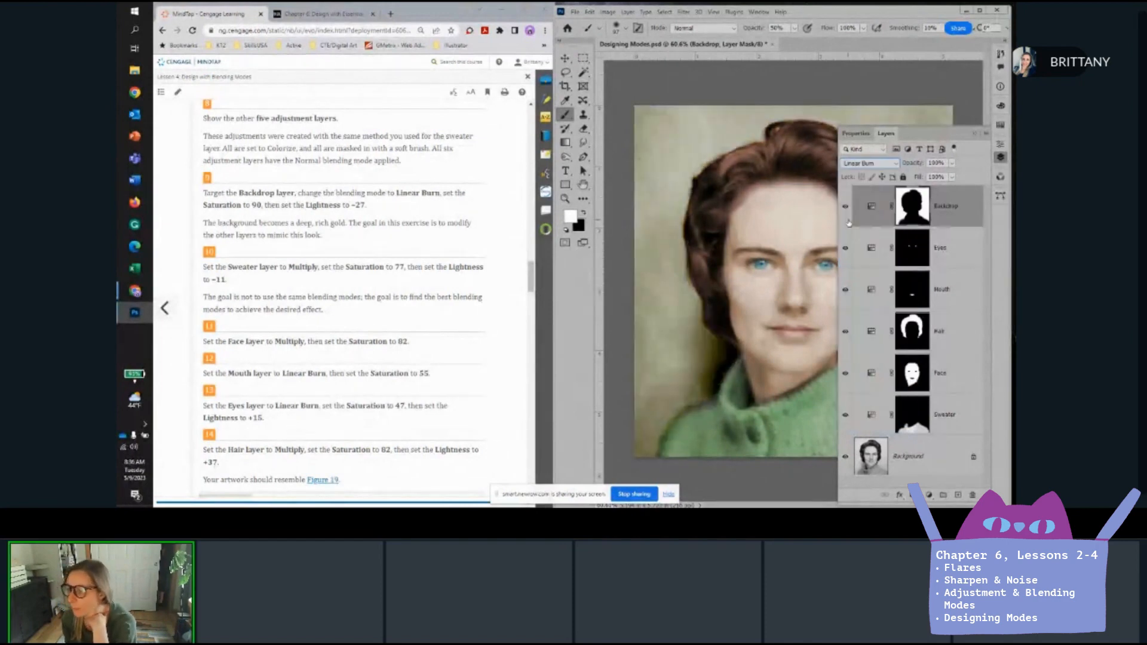
Set the Backdrop layer's Hue/Saturation adjustment to Saturation 90 and Lightness -27.
{"action": "left_click", "coordinate": [861, 134]}
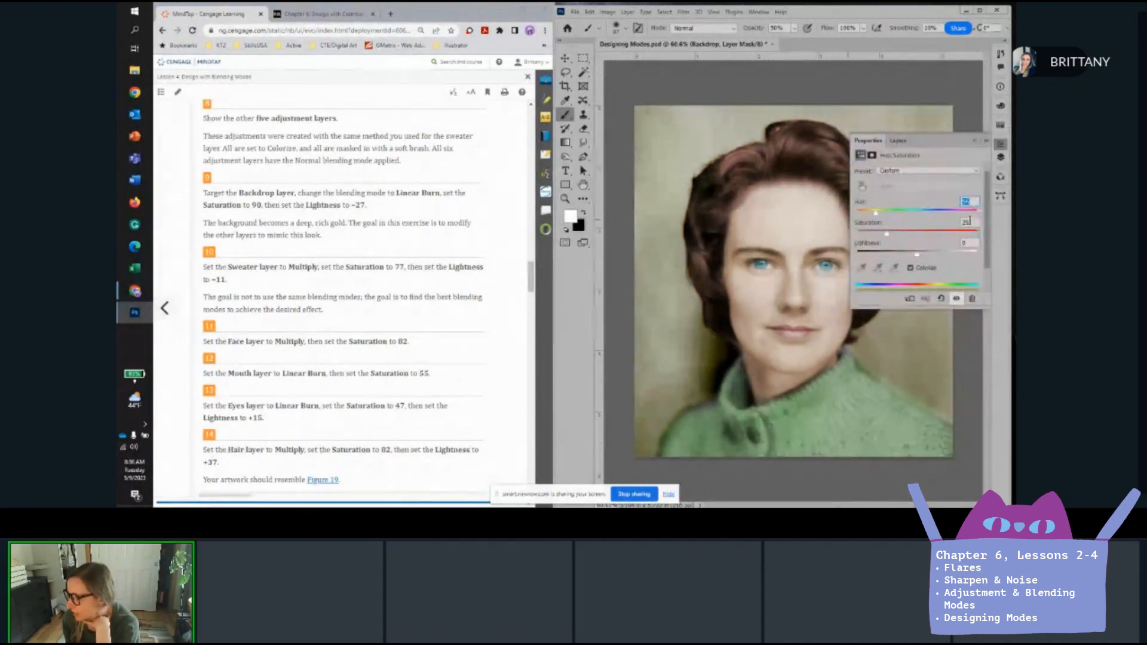
{"action": "left_click_drag", "start_coordinate": [972, 222], "coordinate": [954, 222]}
{"action": "type", "text": "90"}
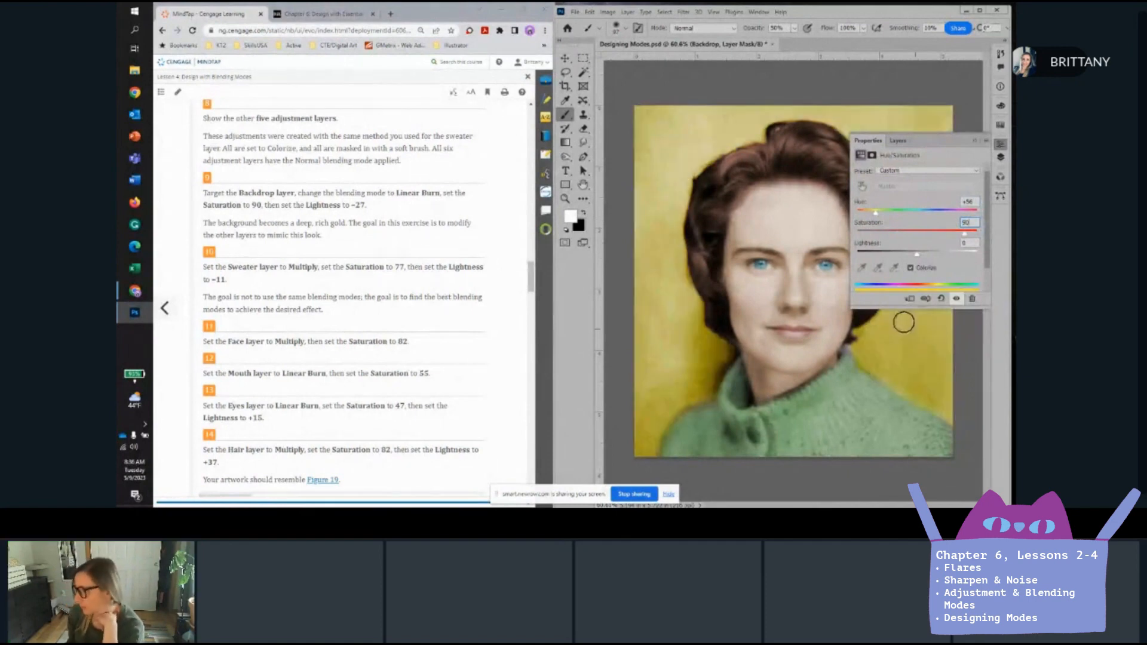
{"action": "key", "text": "Tab"}
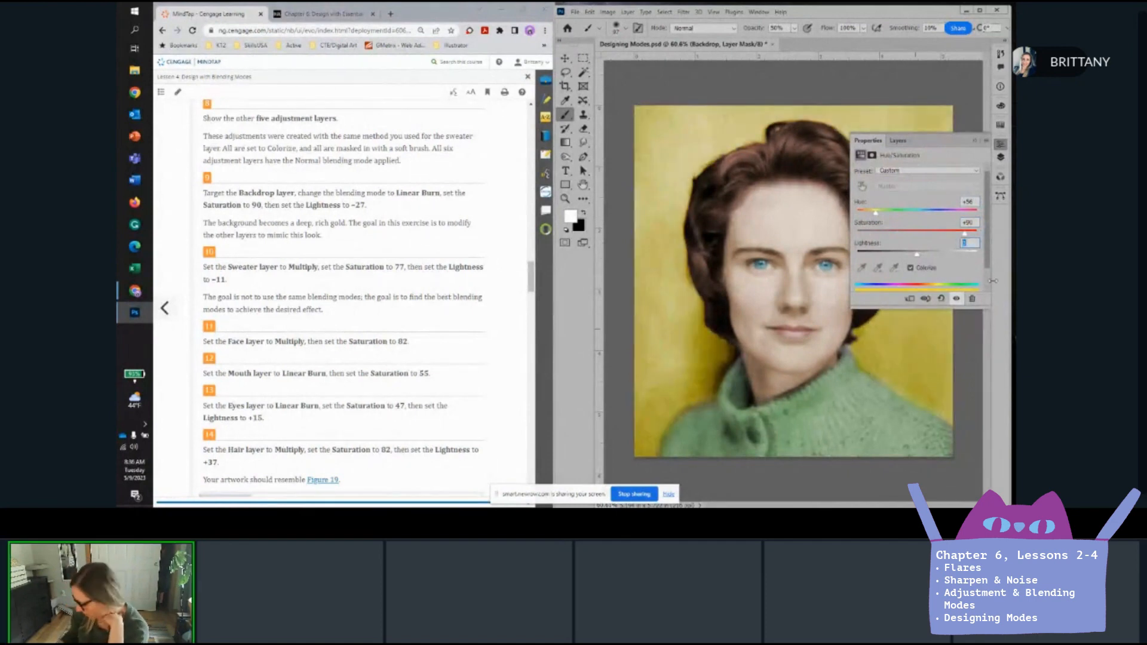
{"action": "type", "text": "-"}
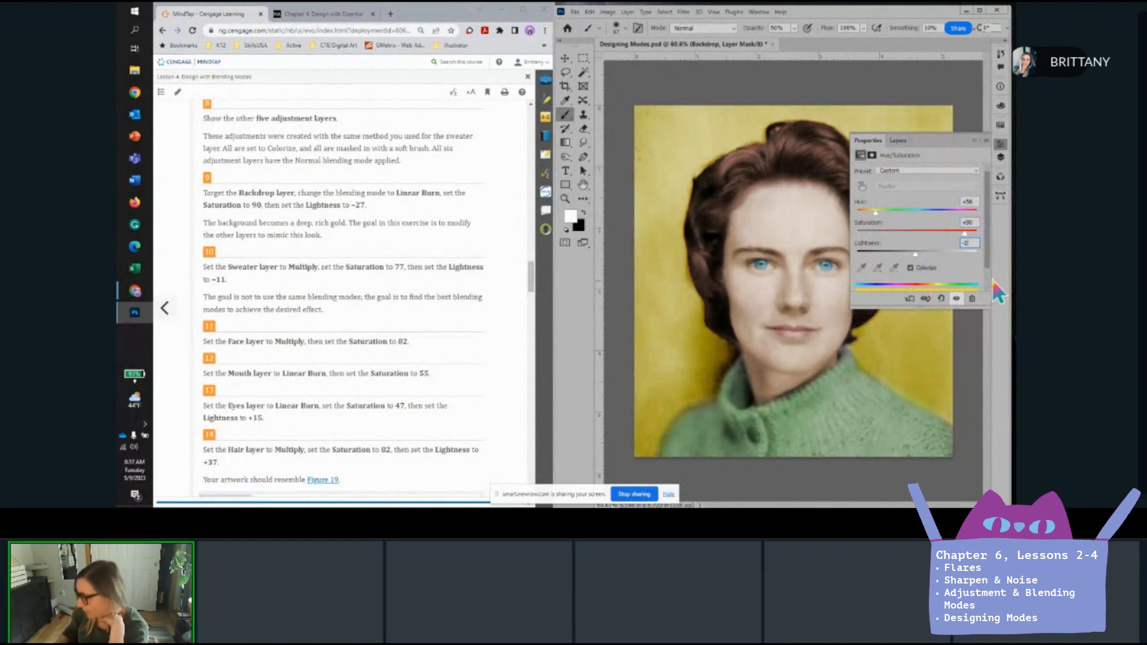
{"action": "type", "text": "27"}
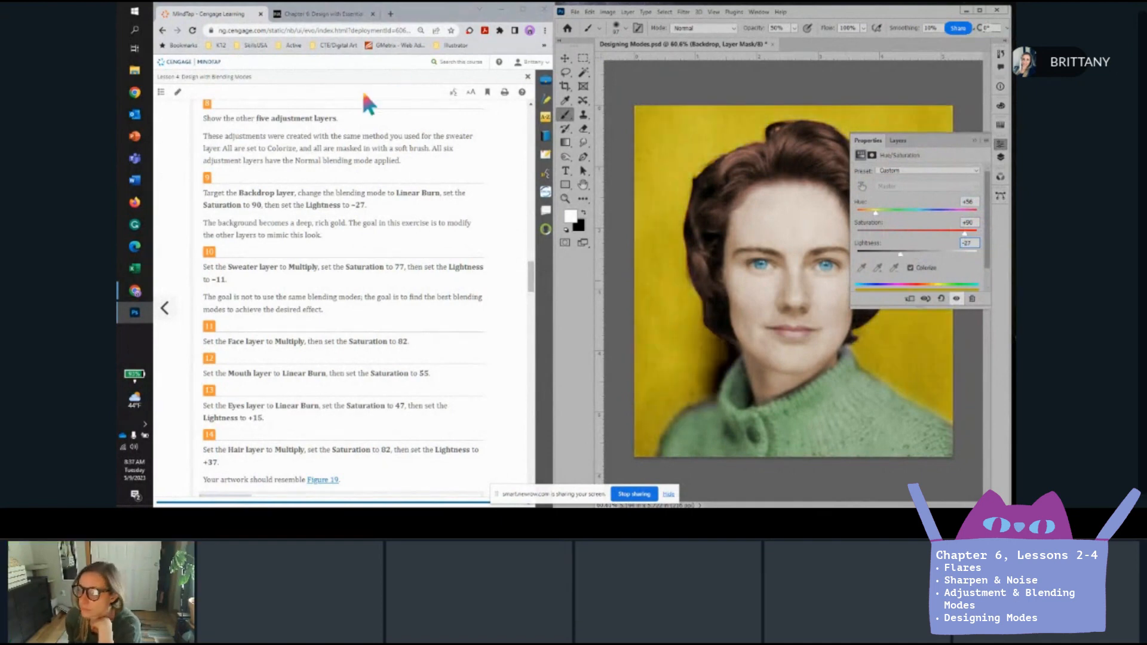
{"action": "left_click", "coordinate": [381, 212]}
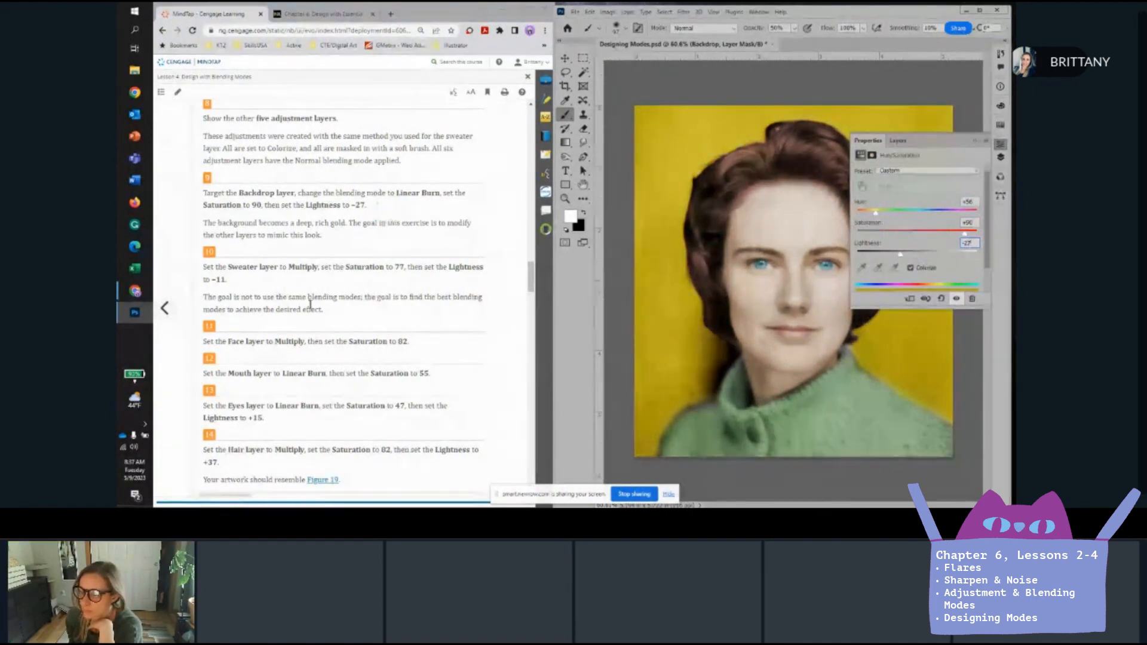
Target the Sweater adjustment layer and change its blending mode to Multiply.
{"action": "scroll", "coordinate": [334, 245], "scroll_direction": "down", "scroll_amount": 1}
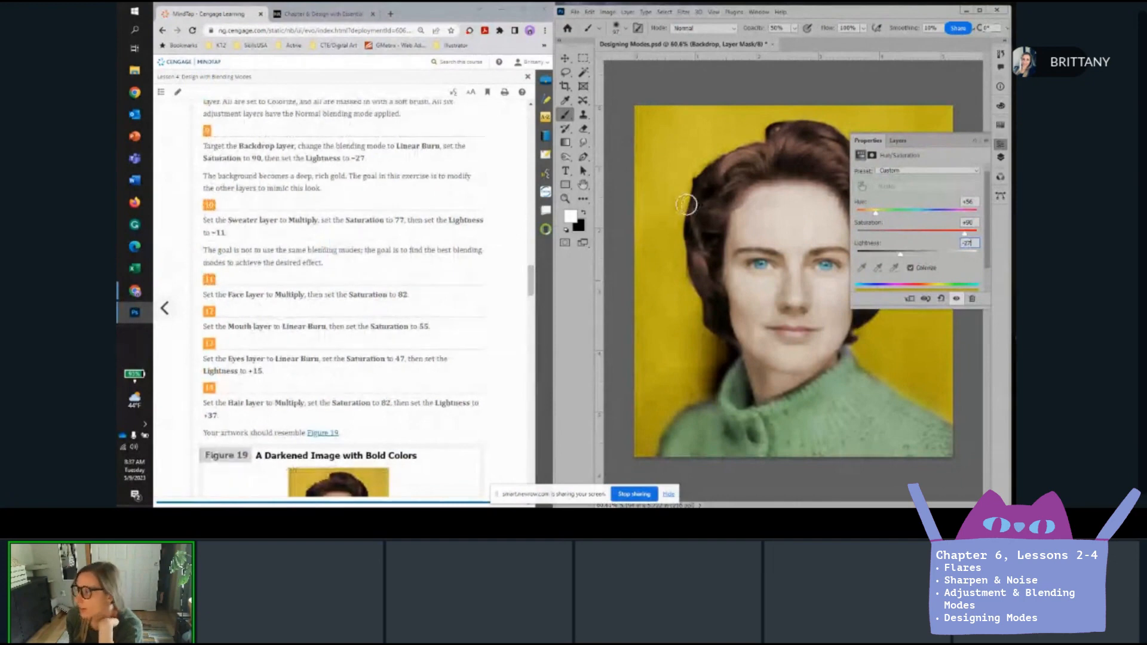
{"action": "left_click", "coordinate": [898, 141]}
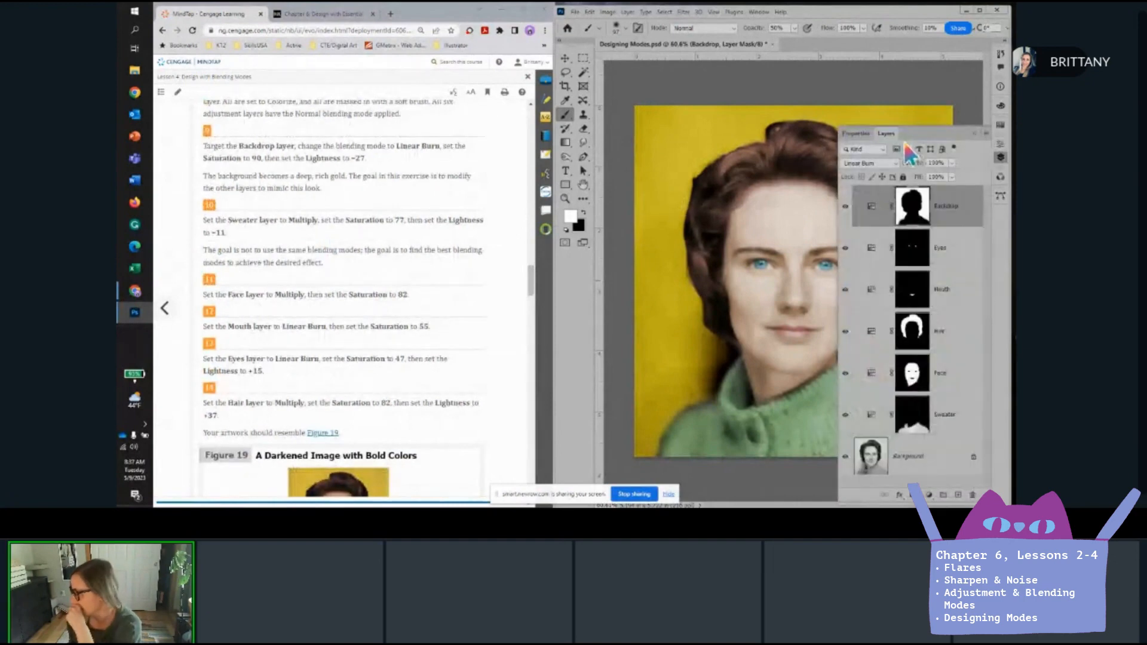
{"action": "left_click", "coordinate": [907, 428]}
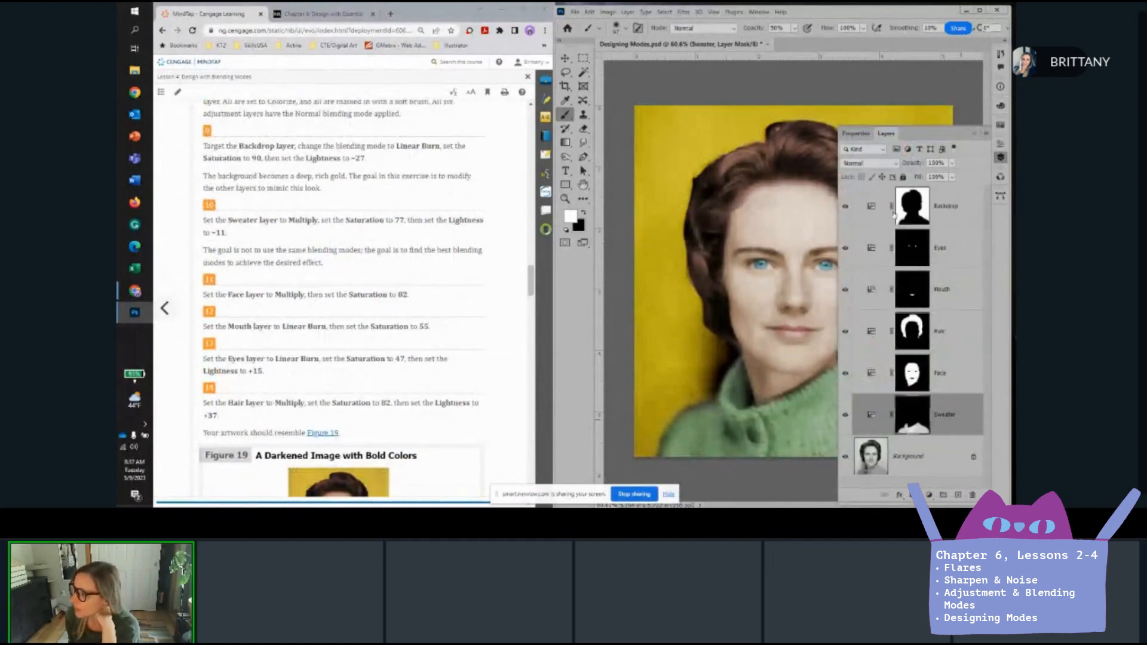
{"action": "left_click", "coordinate": [867, 162]}
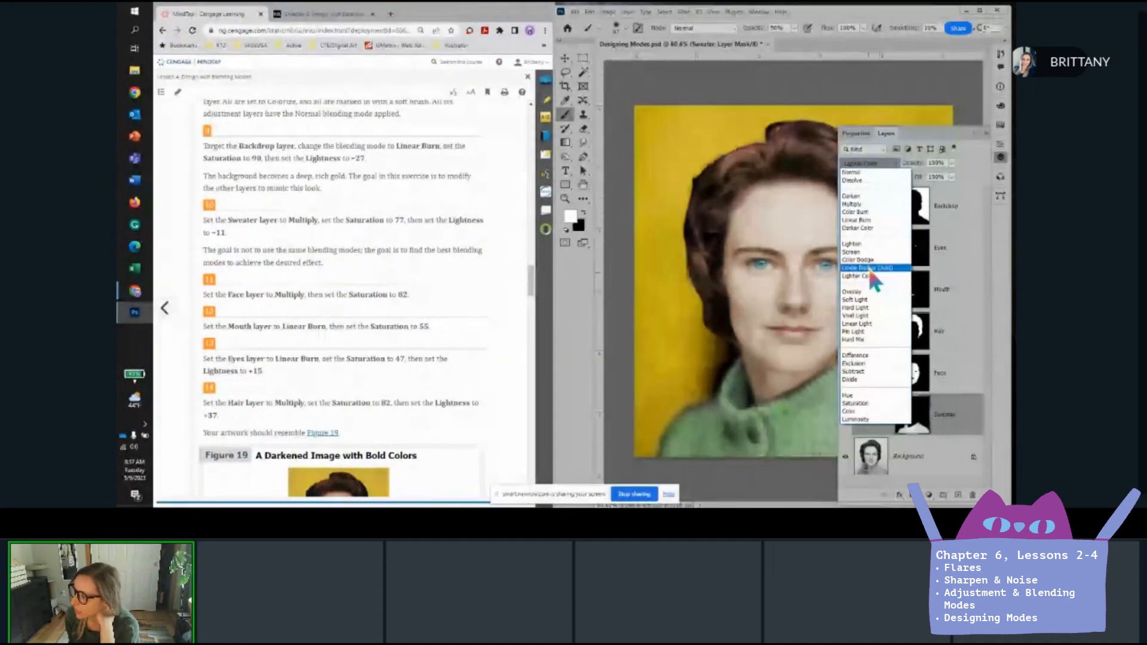
{"action": "left_click", "coordinate": [853, 204]}
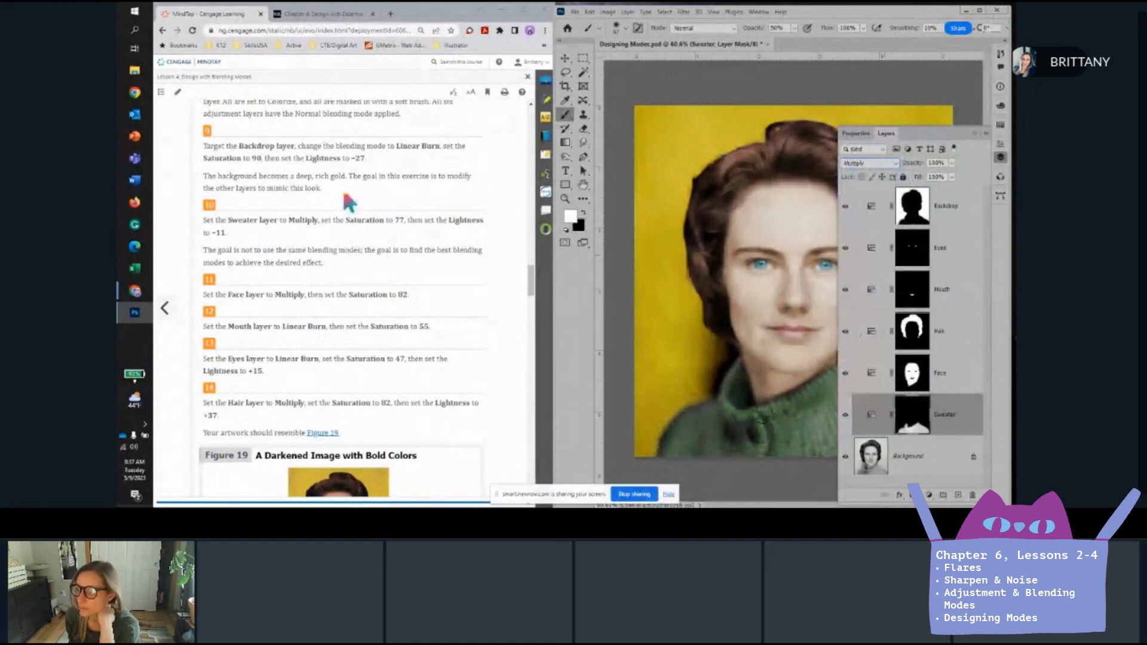
Set the Sweater layer's Hue/Saturation adjustment to Saturation 77 and Lightness -11.
{"action": "left_click", "coordinate": [856, 134]}
{"action": "left_click", "coordinate": [968, 222]}
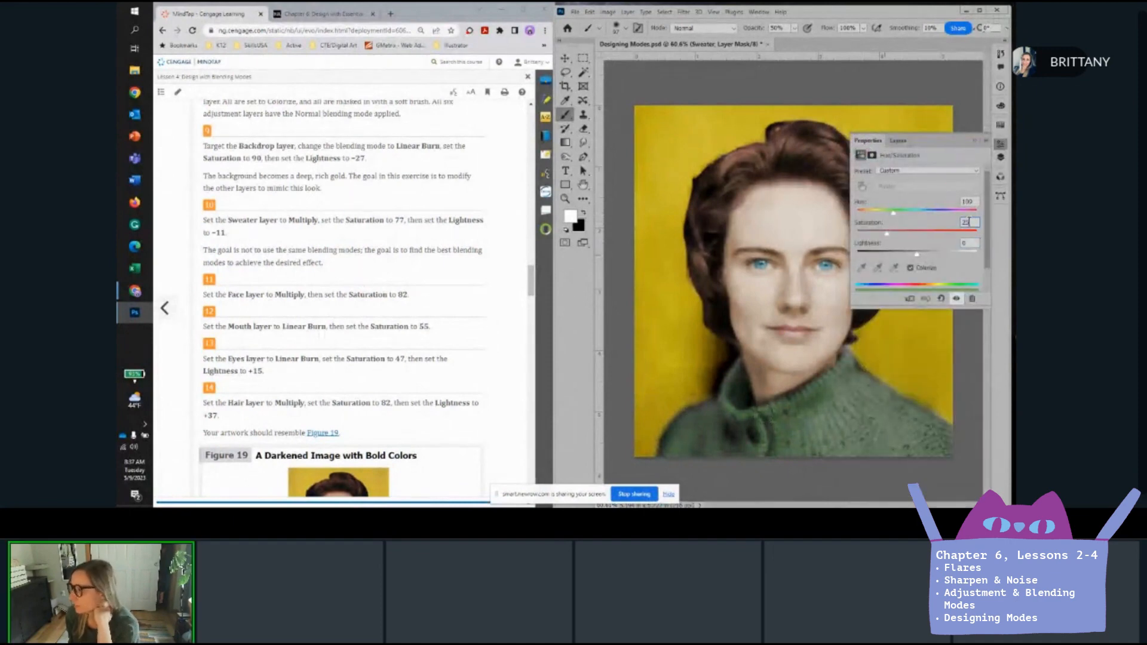
{"action": "type", "text": "77"}
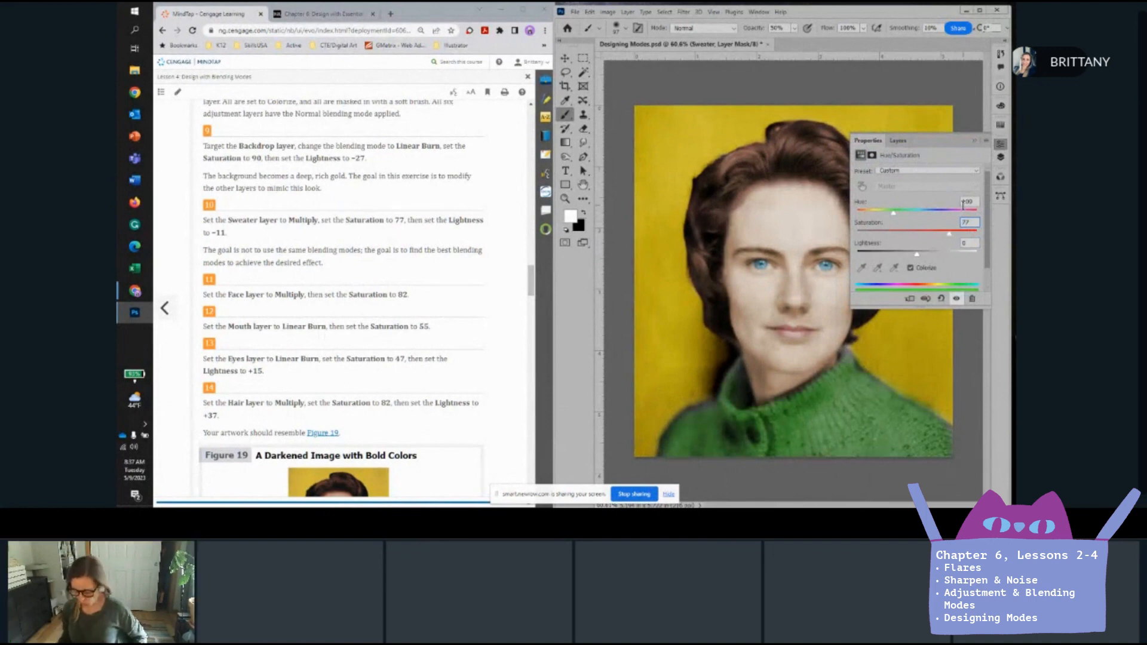
{"action": "key", "text": "Tab"}
{"action": "type", "text": "-11"}
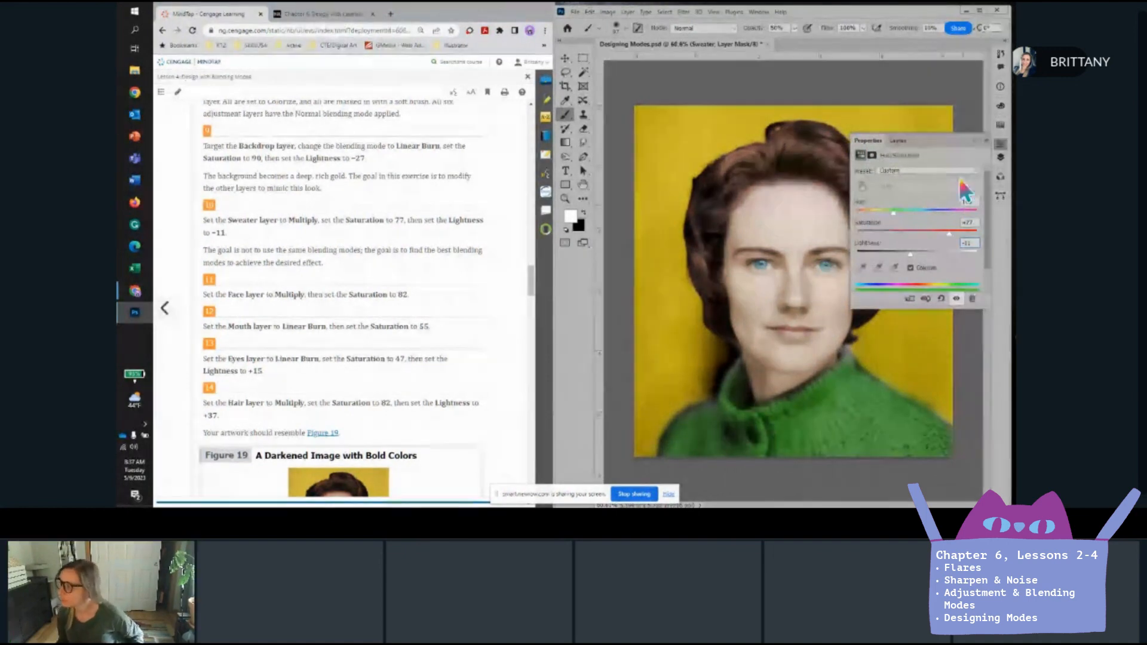
{"action": "key", "text": "Return"}
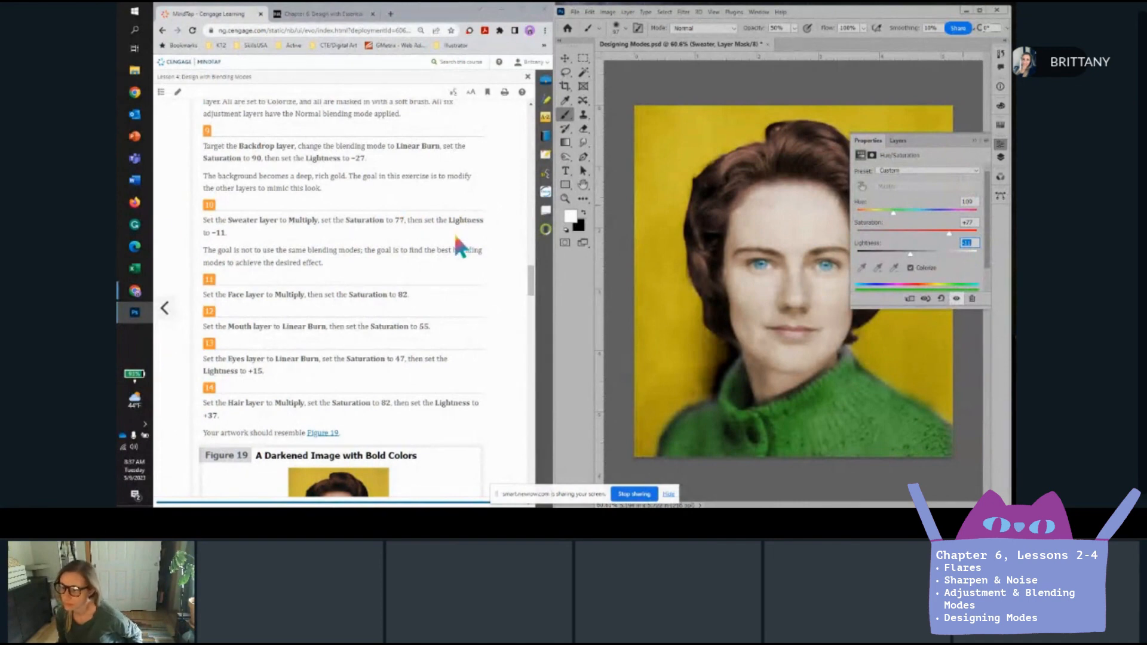
Target the Face adjustment layer, change its blending mode to Multiply and set its Saturation to 82.
{"action": "scroll", "coordinate": [276, 255], "scroll_direction": "down", "scroll_amount": 2}
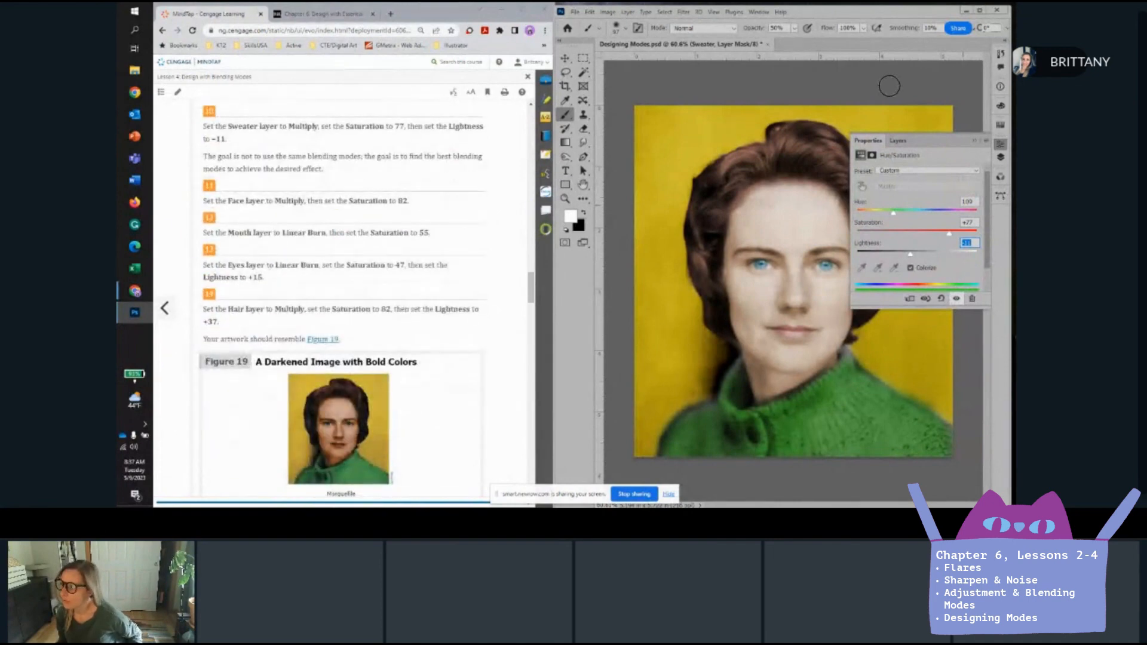
{"action": "left_click", "coordinate": [898, 141]}
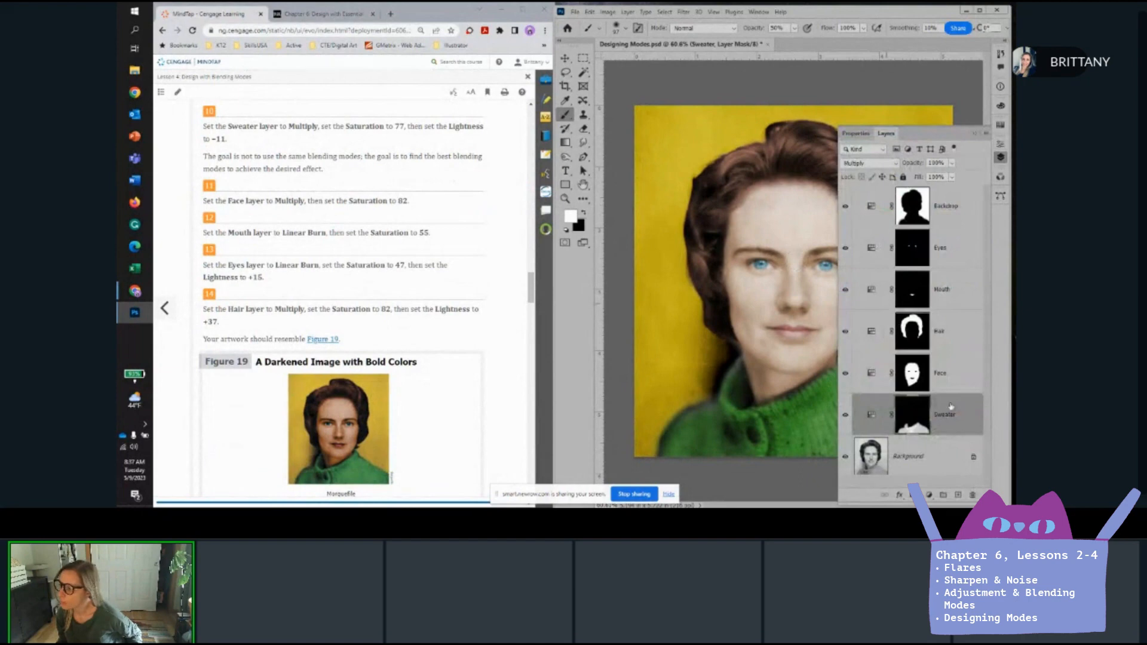
{"action": "left_click", "coordinate": [951, 378]}
{"action": "left_click", "coordinate": [889, 162]}
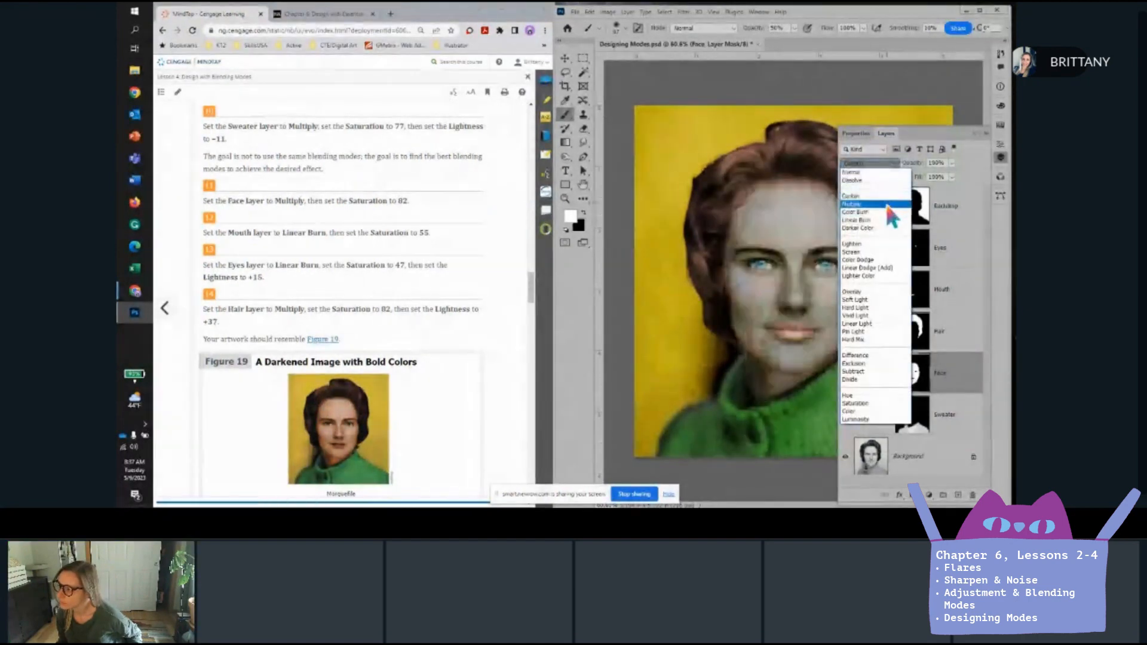
{"action": "left_click", "coordinate": [887, 204]}
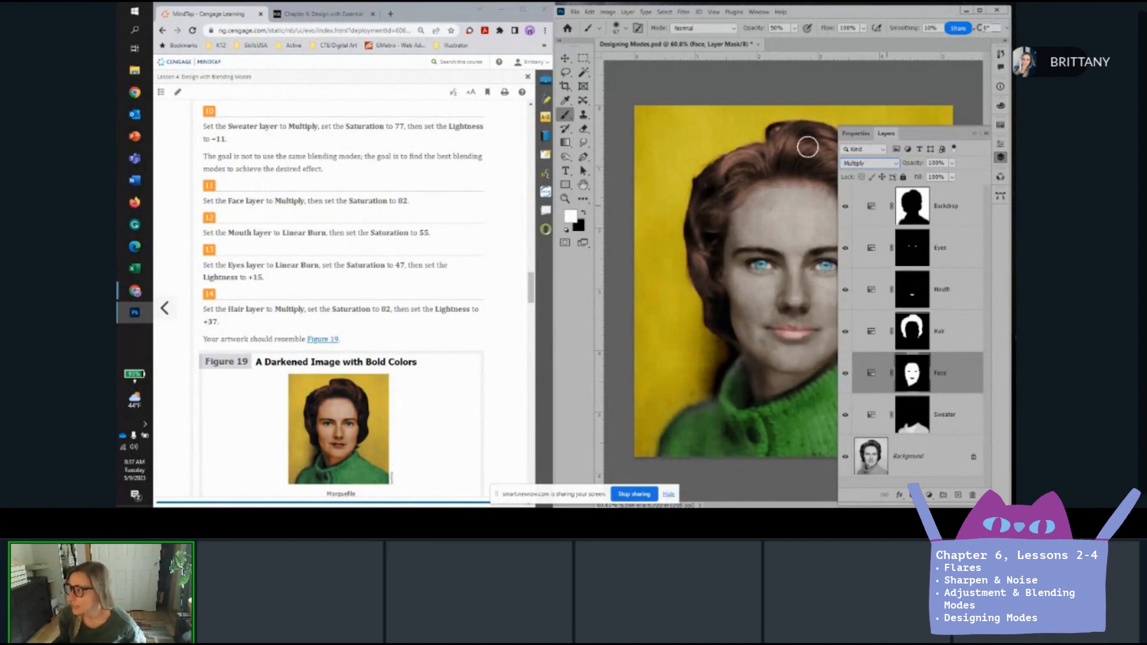
{"action": "left_click", "coordinate": [855, 134]}
{"action": "left_click", "coordinate": [976, 223]}
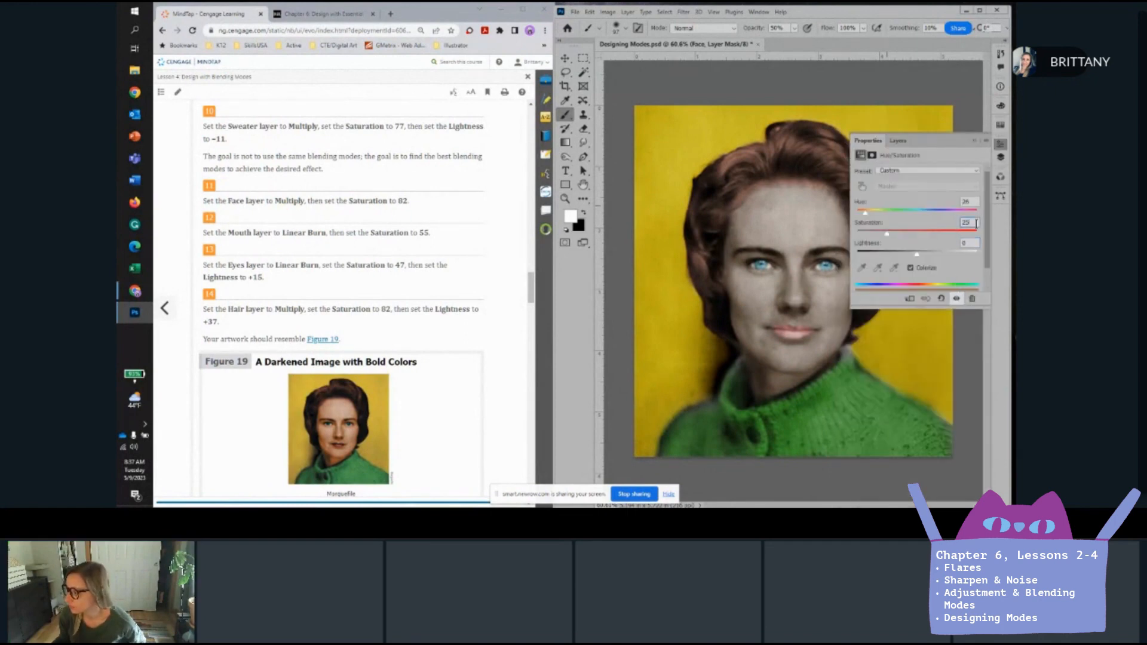
{"action": "type", "text": "82"}
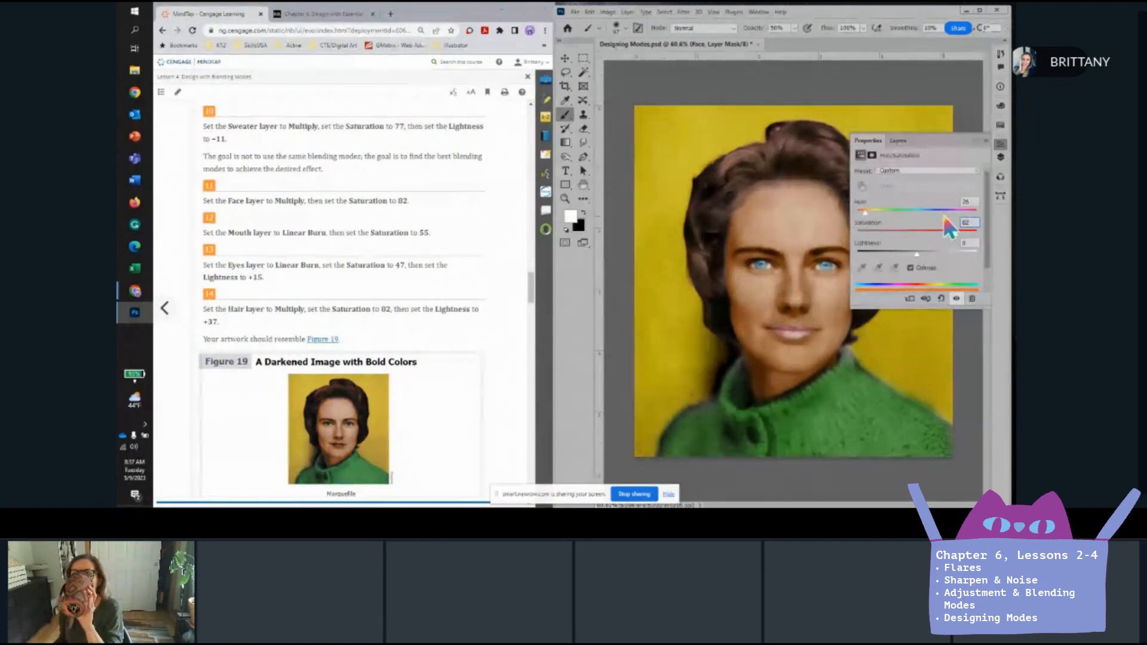
Target the Mouth adjustment layer, change its blending mode to Linear Burn and set its Saturation to 55.
{"action": "left_click", "coordinate": [898, 140]}
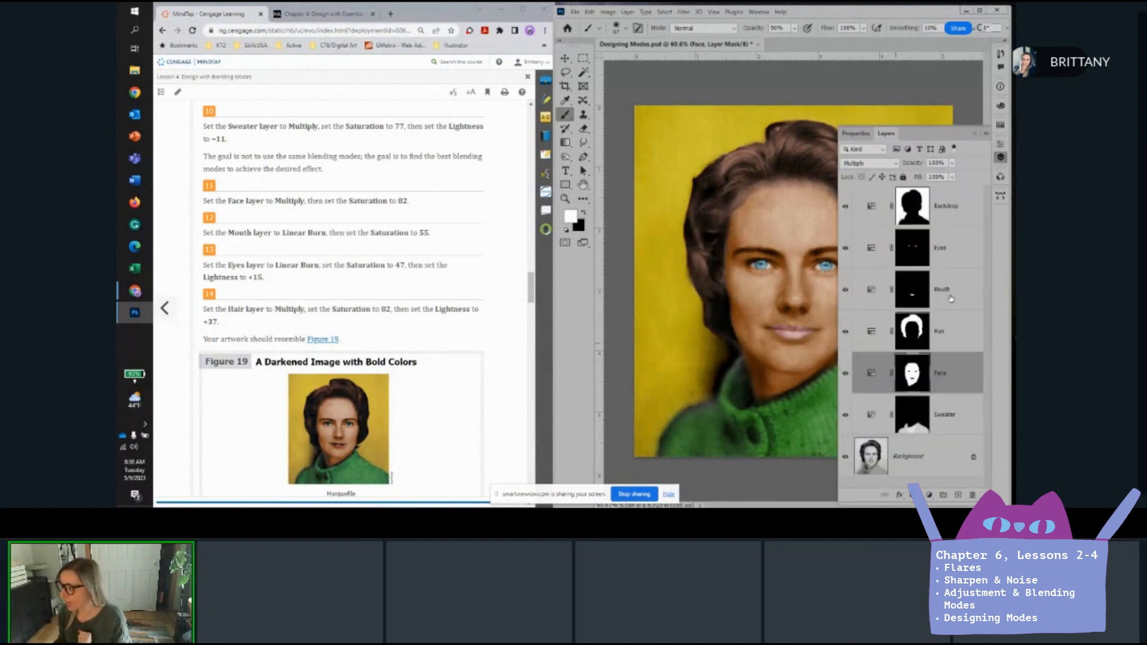
{"action": "left_click", "coordinate": [950, 297]}
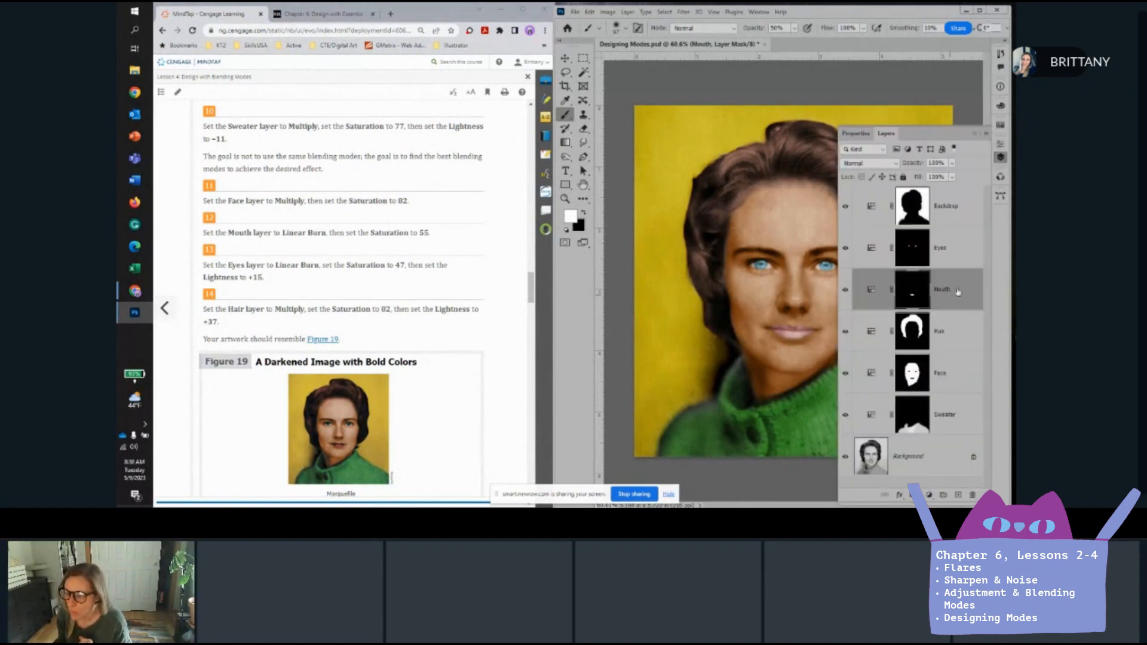
{"action": "left_click", "coordinate": [867, 165]}
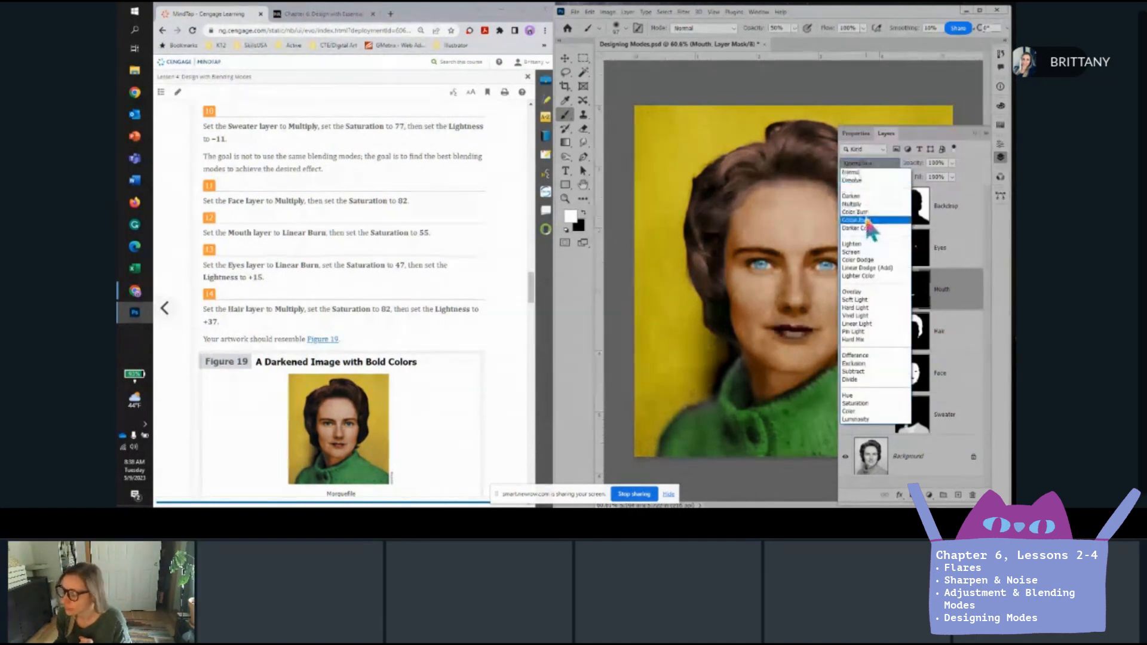
{"action": "left_click", "coordinate": [868, 221]}
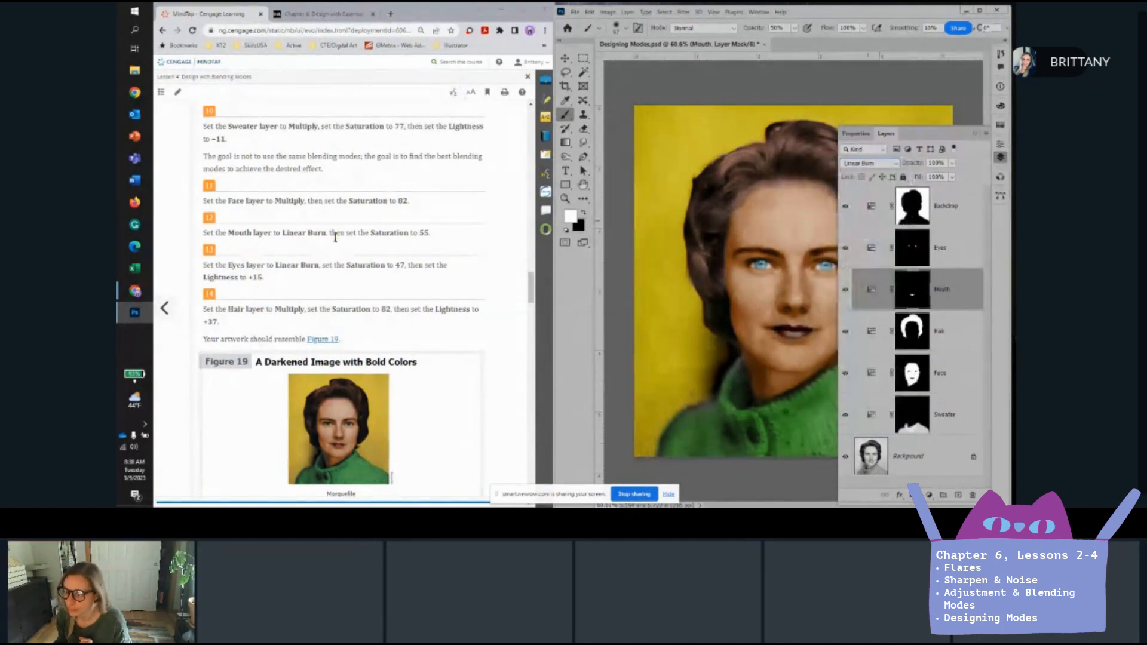
{"action": "left_click_drag", "start_coordinate": [857, 132], "coordinate": [870, 140]}
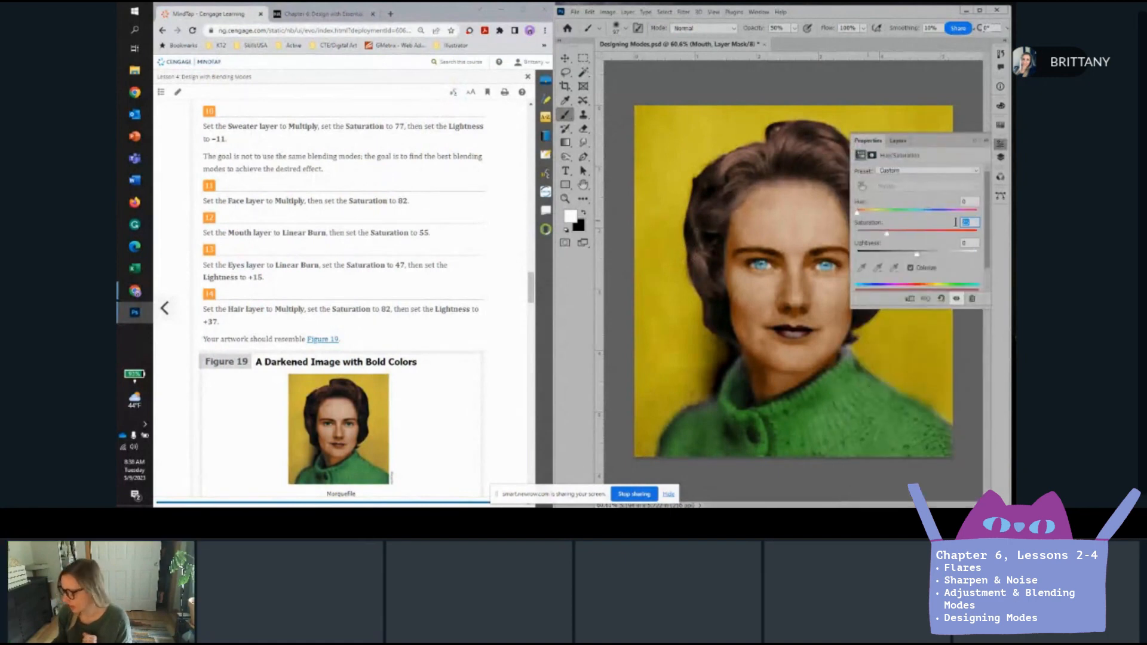
{"action": "type", "text": "55"}
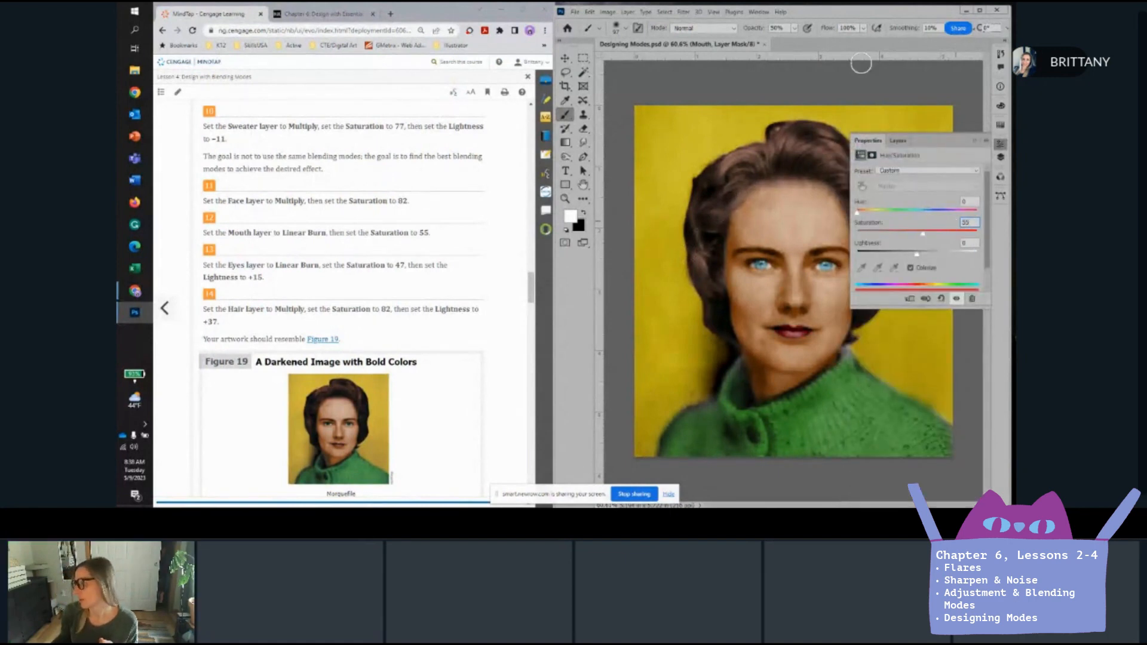
{"action": "key", "text": "Return"}
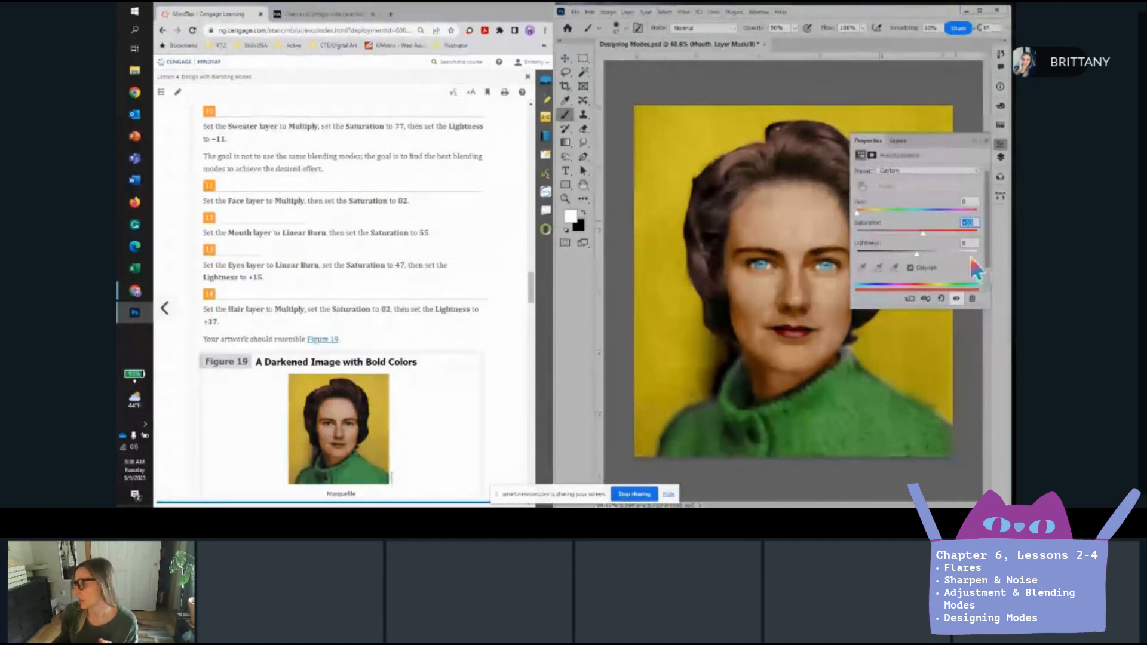
Target the Eyes adjustment layer and change its blending mode to Linear Burn.
{"action": "left_click", "coordinate": [898, 141]}
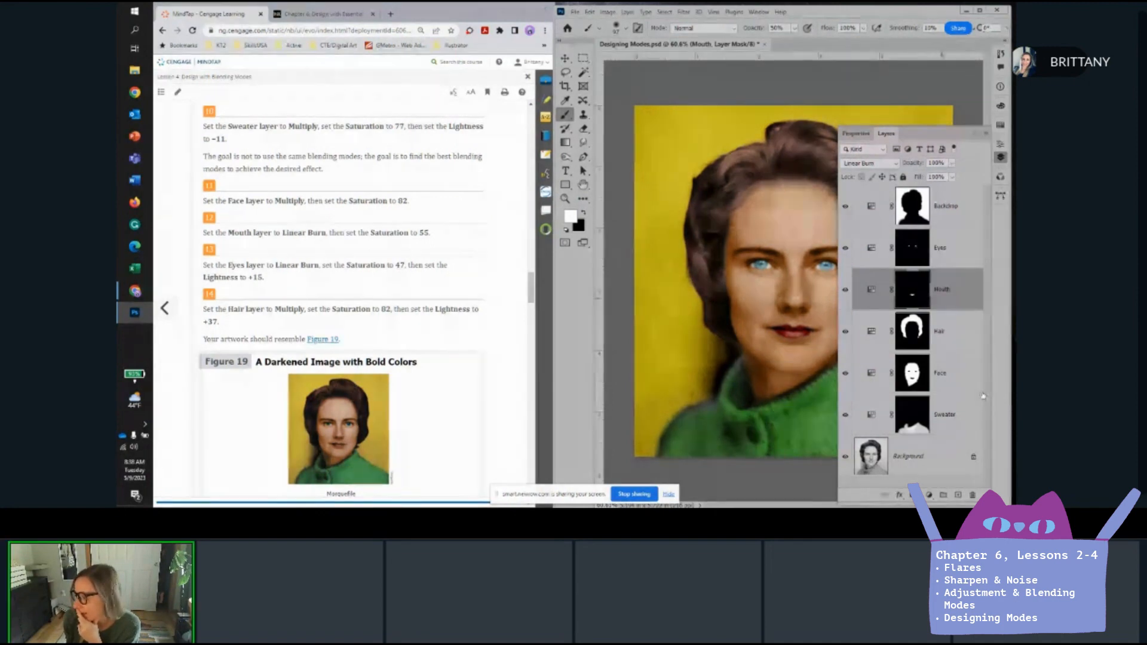
{"action": "left_click", "coordinate": [954, 245]}
{"action": "left_click", "coordinate": [864, 163]}
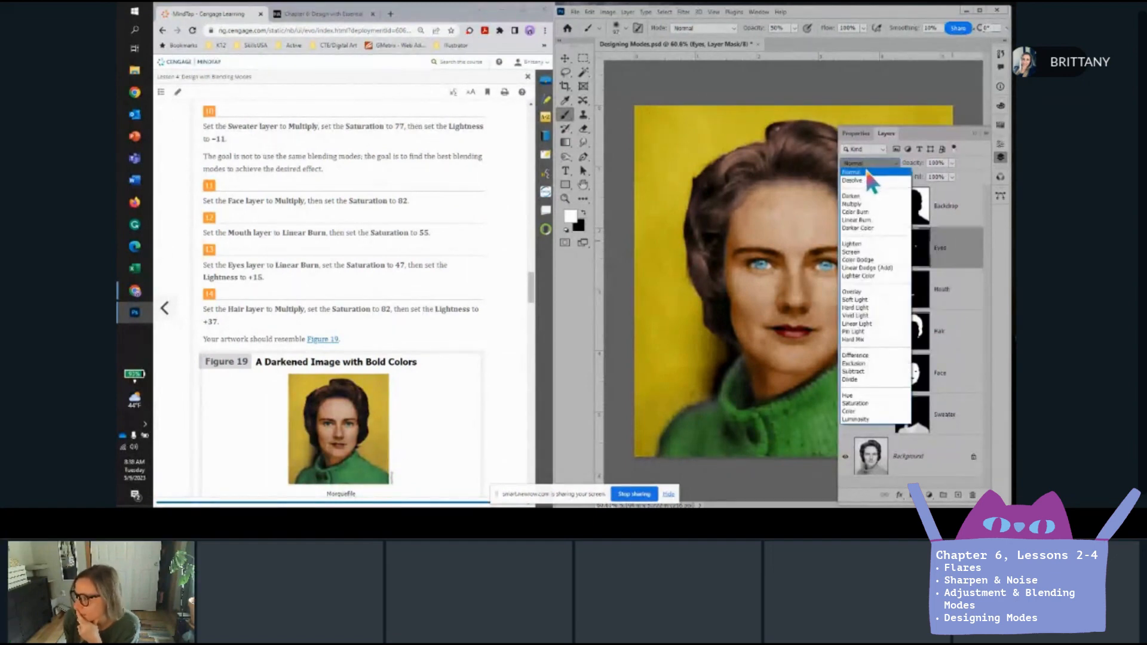
{"action": "left_click", "coordinate": [868, 219]}
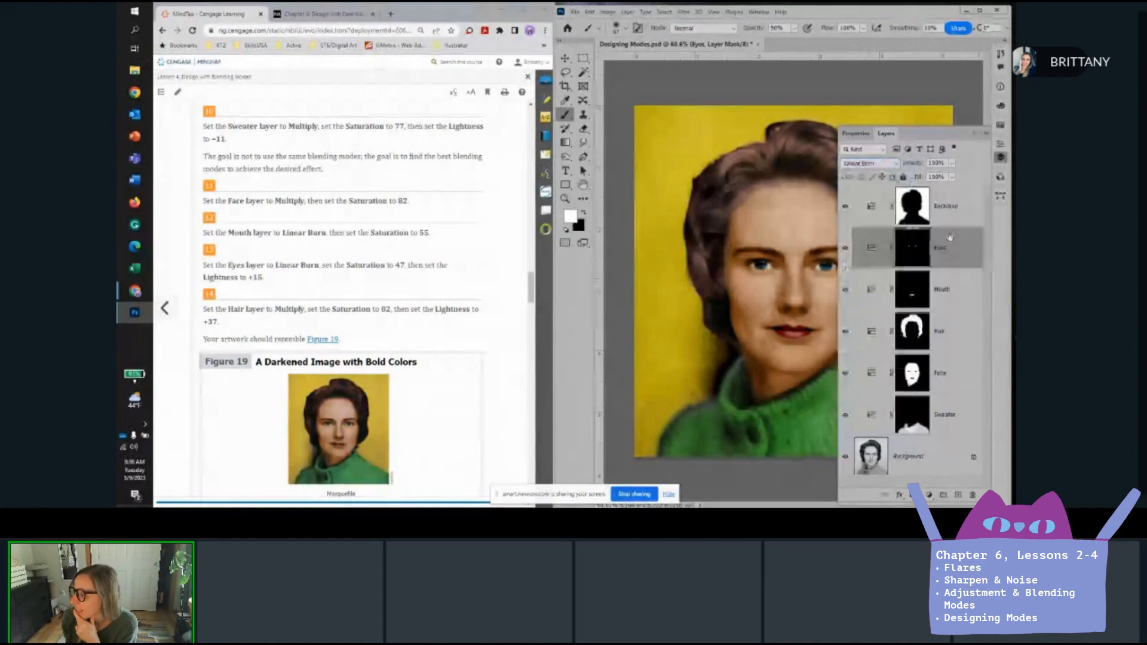
Set the Eyes layer's Hue/Saturation adjustment to Saturation 47 and Lightness +15.
{"action": "left_click", "coordinate": [854, 132]}
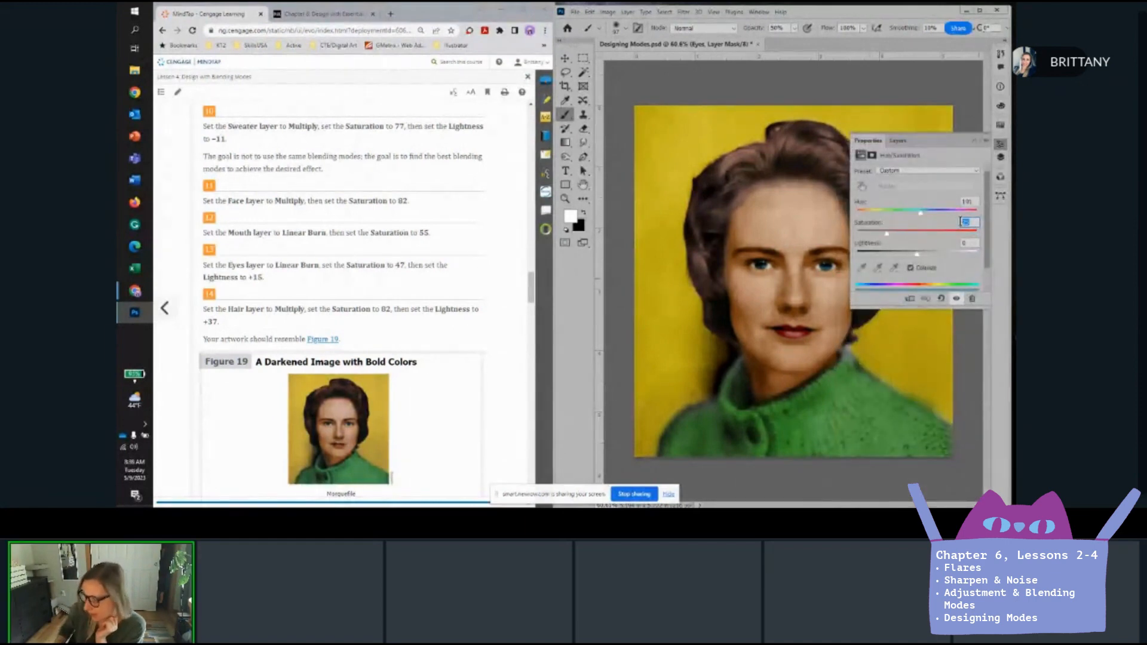
{"action": "type", "text": "47"}
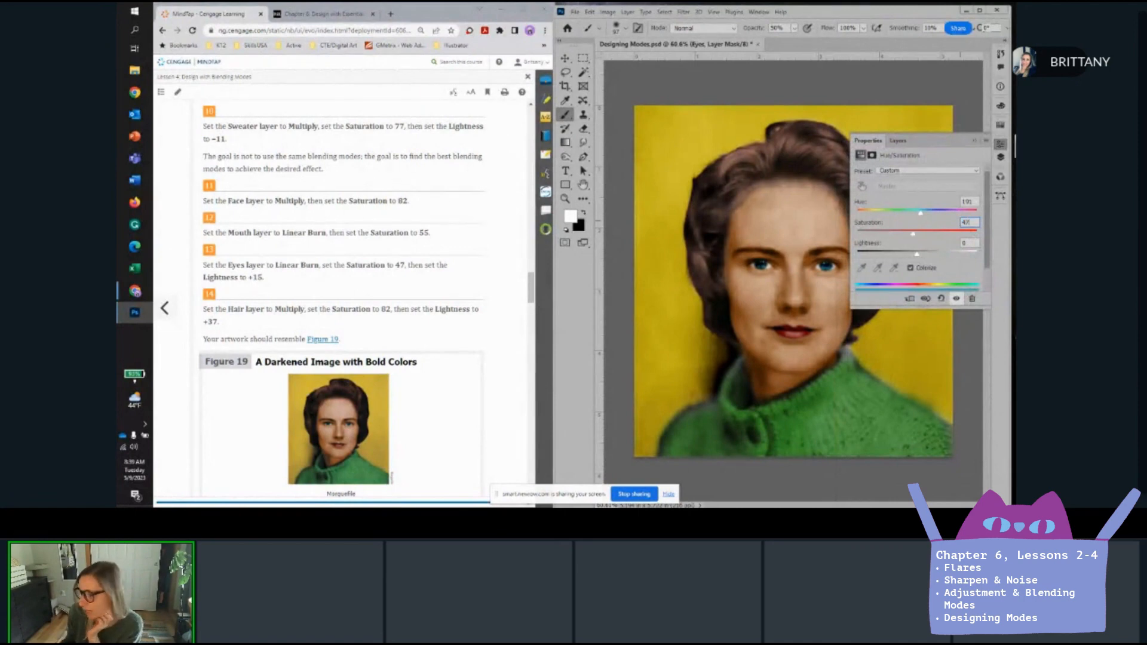
{"action": "left_click", "coordinate": [968, 243]}
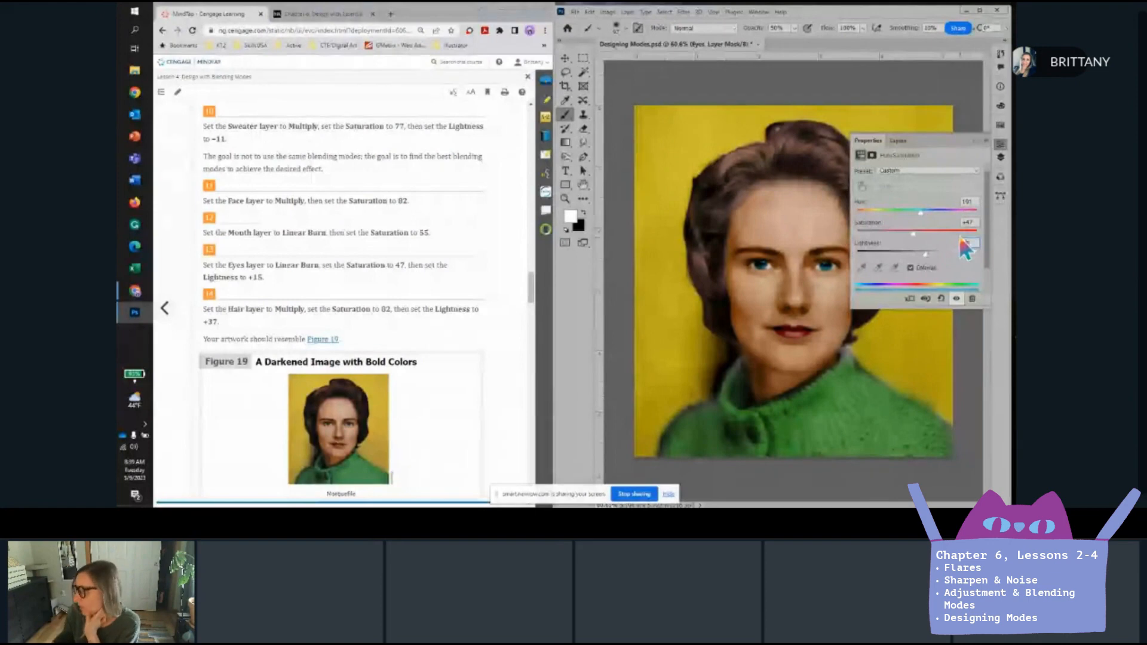
{"action": "type", "text": "15"}
{"action": "key", "text": "Return"}
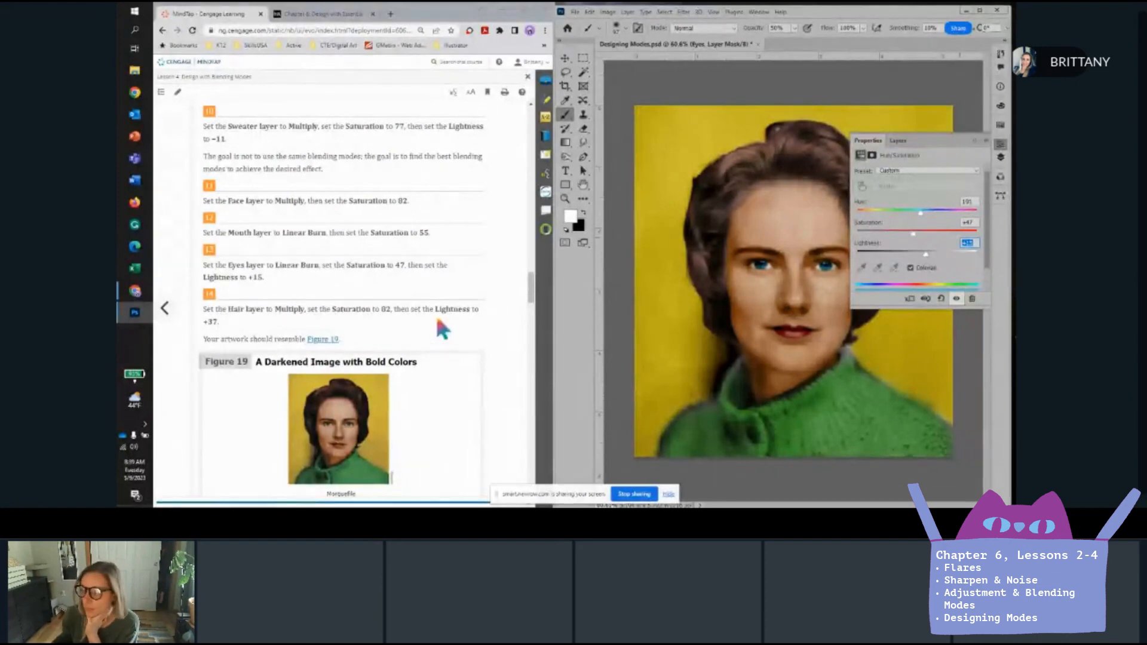
Target the Hair adjustment layer and change its blending mode to Multiply.
{"action": "scroll", "coordinate": [410, 310], "scroll_direction": "down", "scroll_amount": 1}
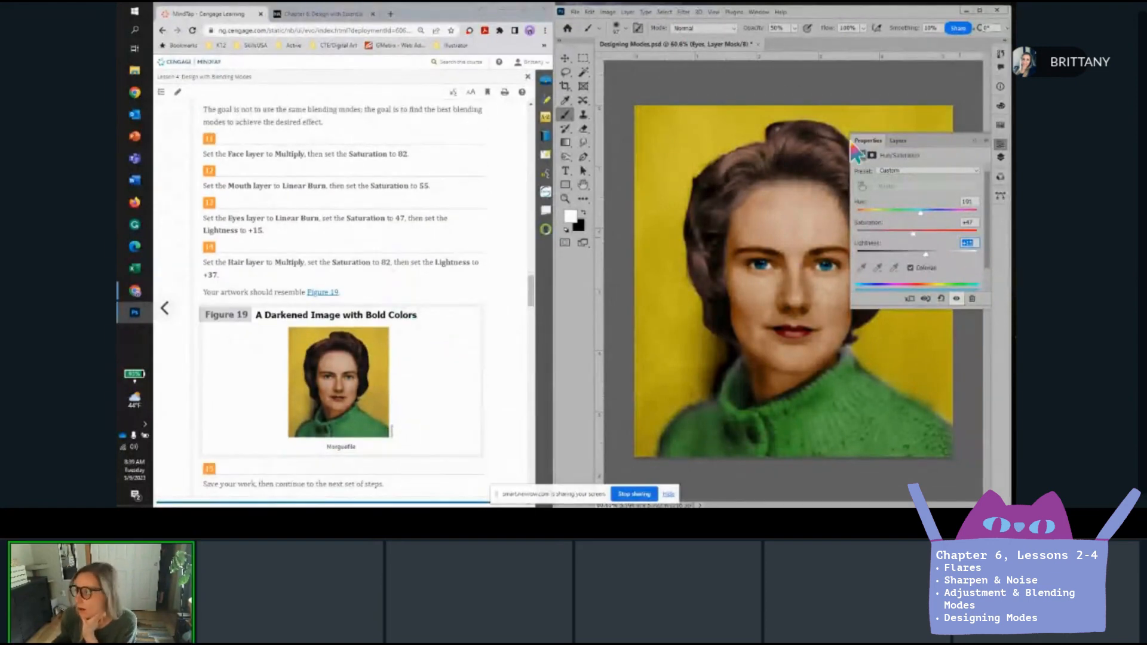
{"action": "left_click", "coordinate": [899, 140]}
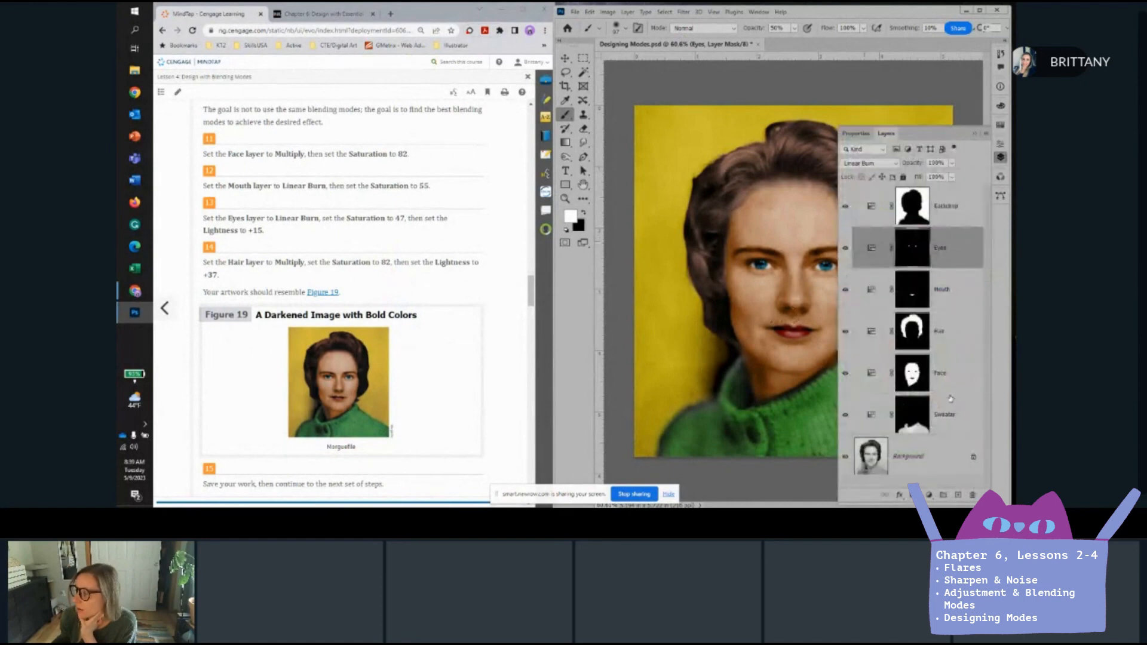
{"action": "left_click", "coordinate": [968, 210]}
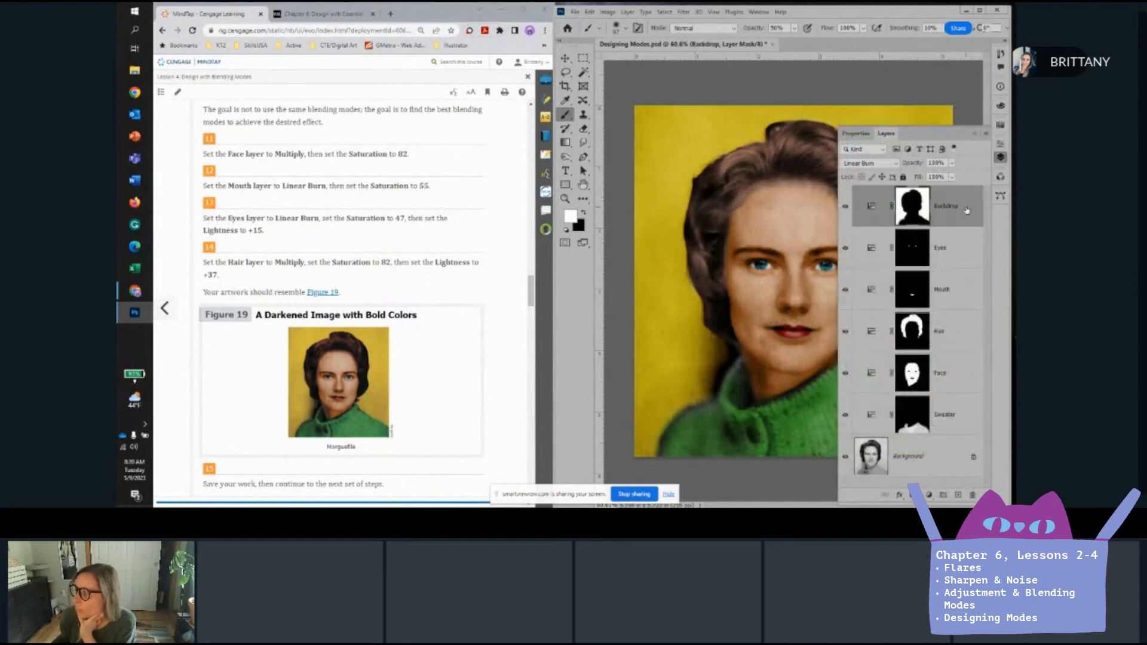
{"action": "left_click", "coordinate": [956, 332]}
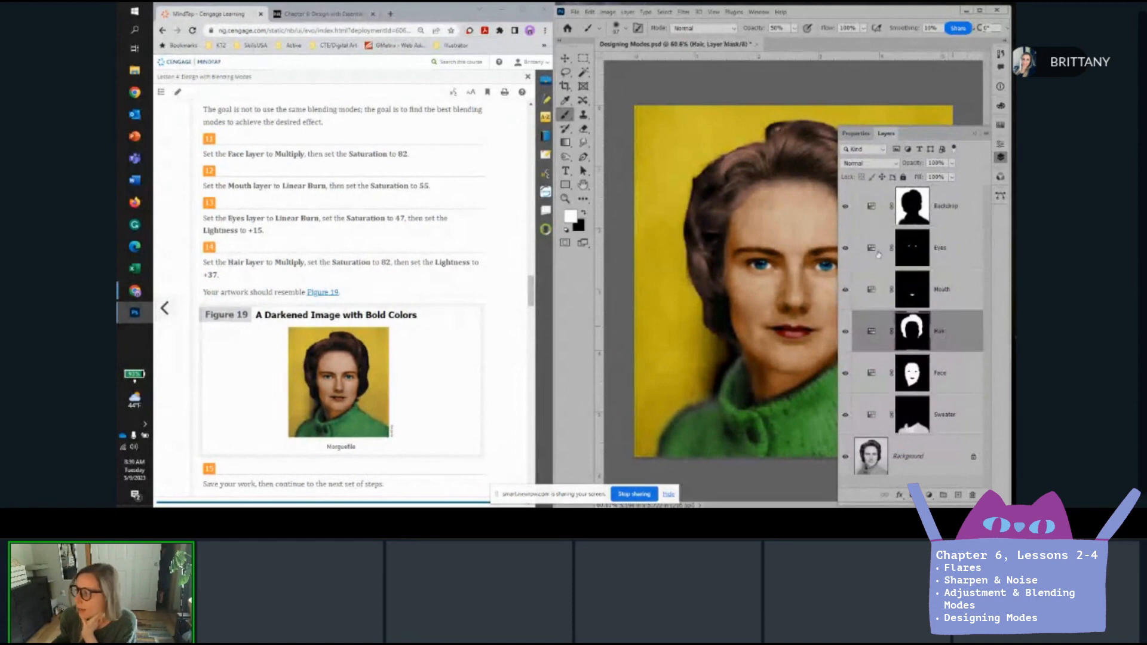
{"action": "left_click", "coordinate": [861, 164]}
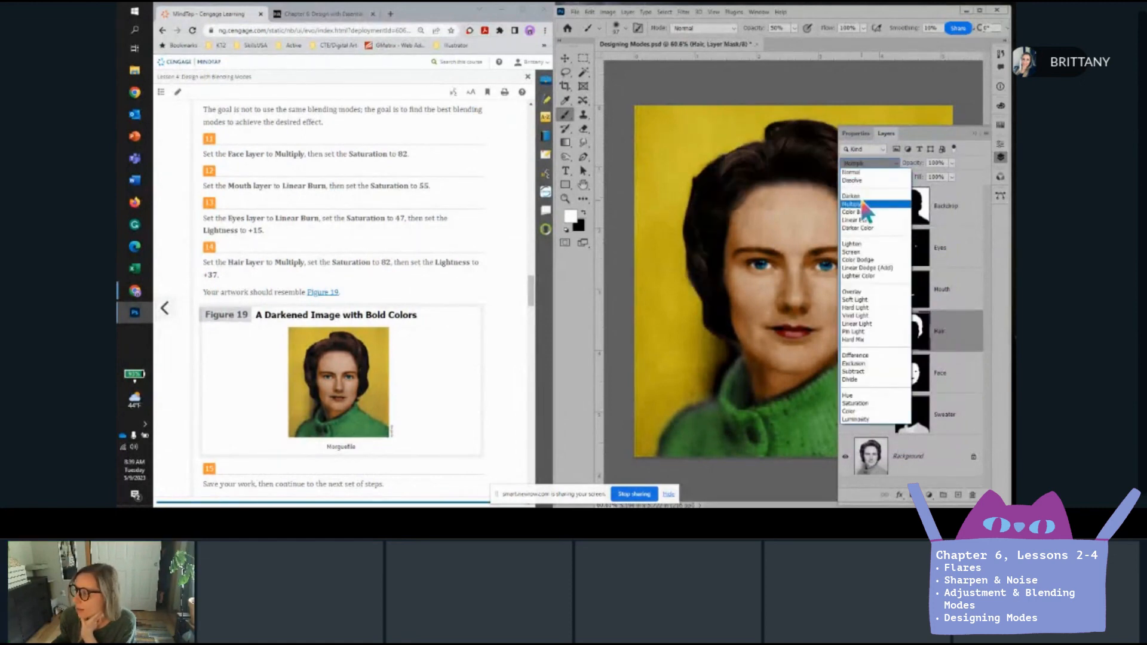
{"action": "left_click", "coordinate": [865, 205]}
Set the Hair layer's Hue/Saturation adjustment to Saturation 82 and Lightness +37.
{"action": "left_click", "coordinate": [856, 133]}
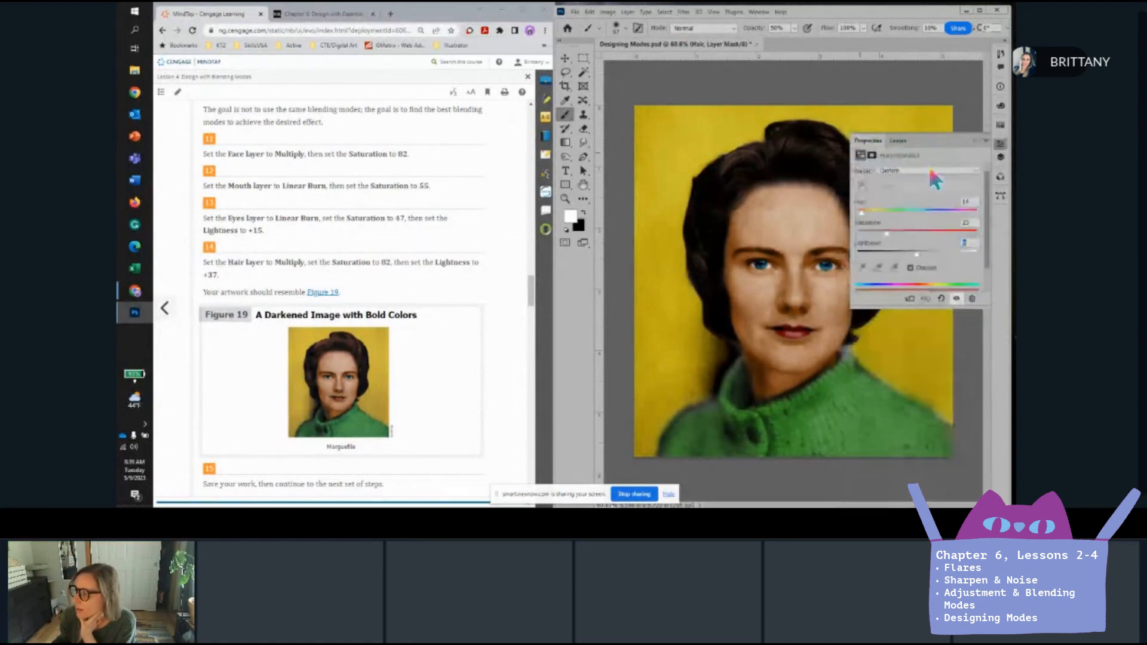
{"action": "left_click", "coordinate": [972, 225]}
{"action": "type", "text": "82"}
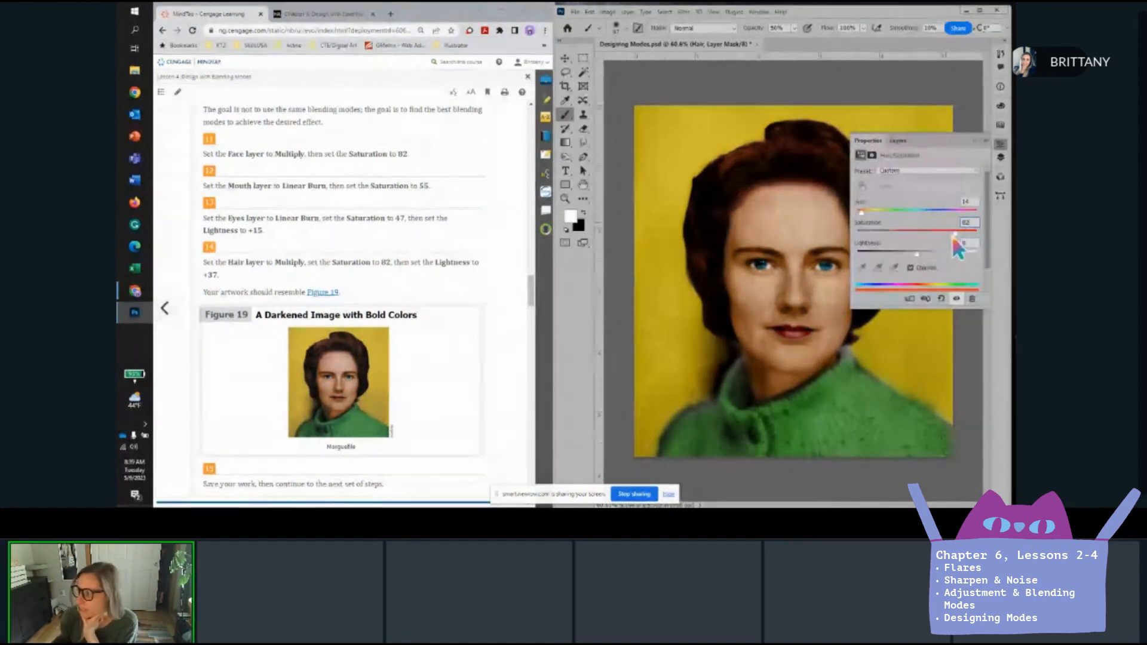
{"action": "left_click", "coordinate": [963, 243]}
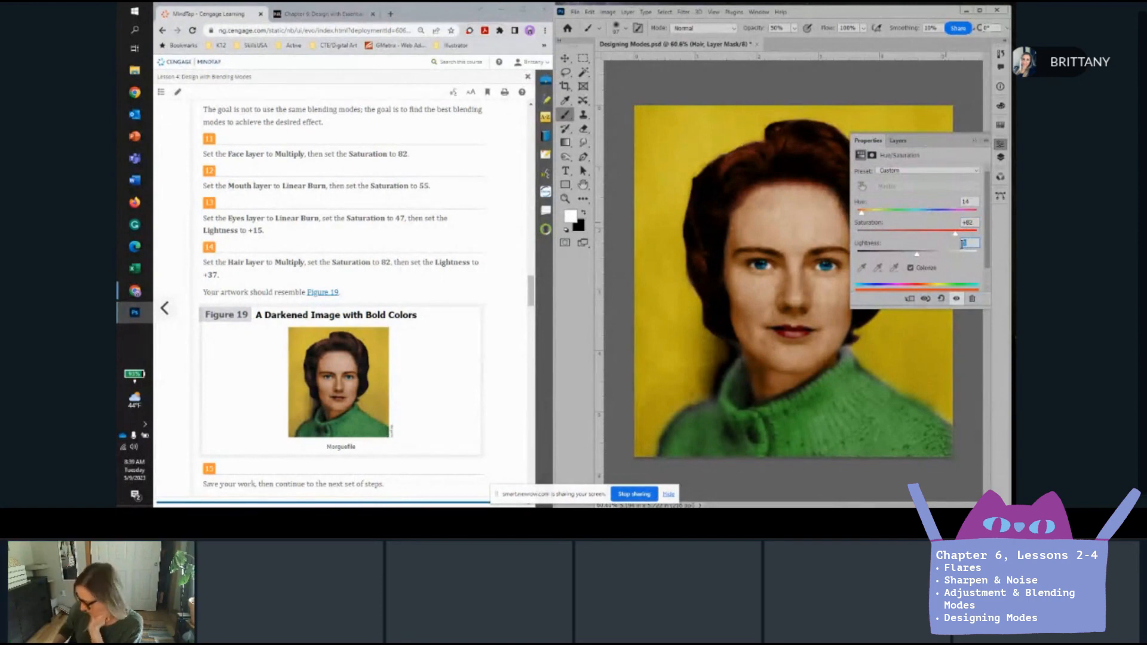
{"action": "type", "text": "37"}
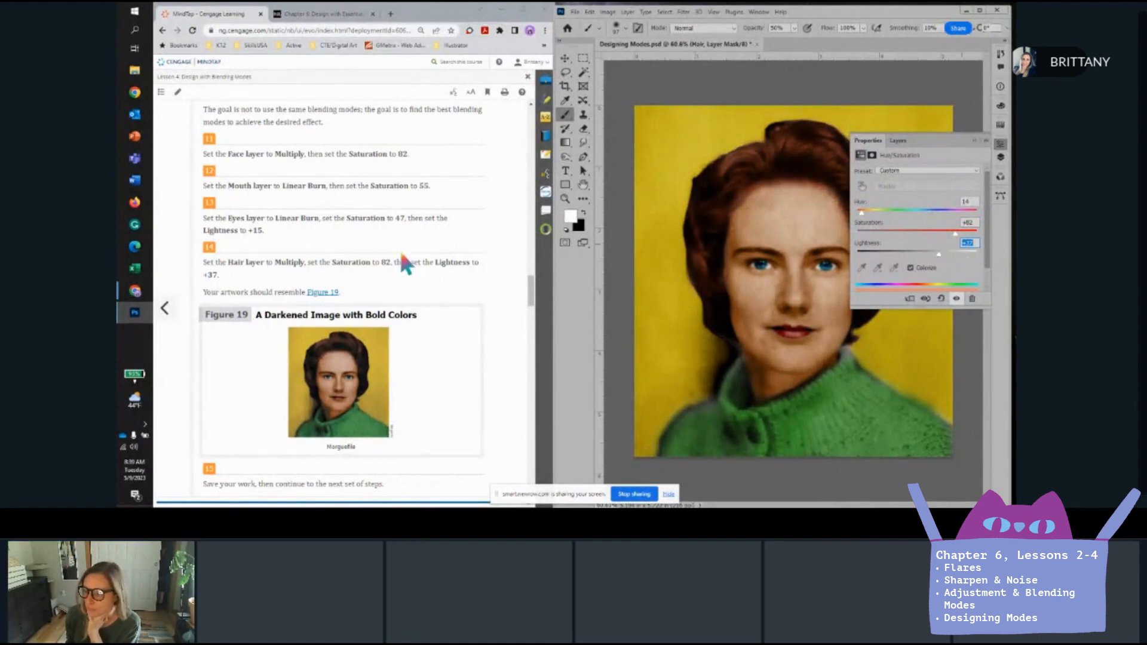
Hide the adjustment settings and compare the whole portrait with Figure 19 in the textbook.
{"action": "scroll", "coordinate": [465, 307], "scroll_direction": "down", "scroll_amount": 1}
{"action": "scroll", "coordinate": [470, 315], "scroll_direction": "down", "scroll_amount": 3}
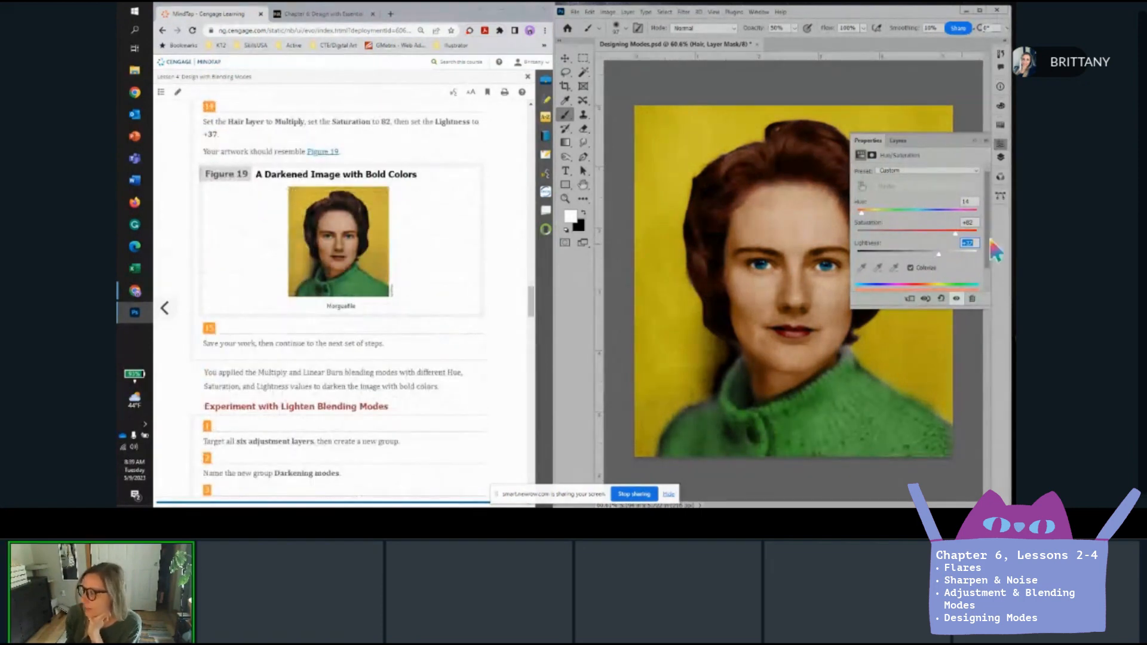
{"action": "left_click", "coordinate": [975, 141]}
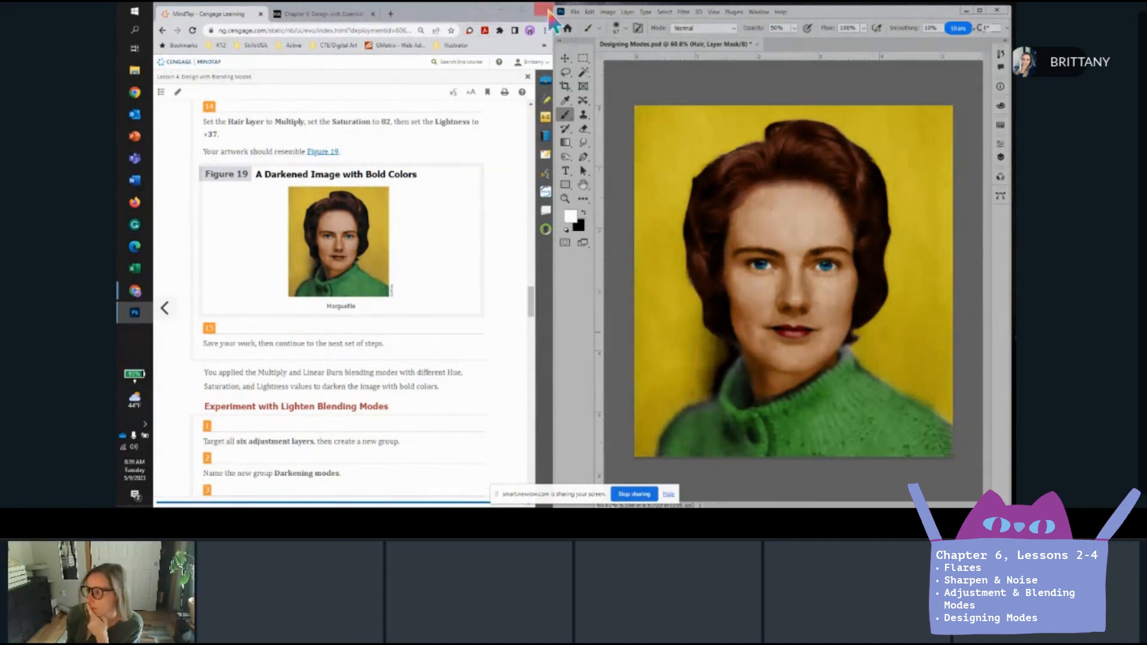
Save the document and bring up the textbook's Experiment with Lighten Blending Modes steps.
{"action": "left_click", "coordinate": [575, 10]}
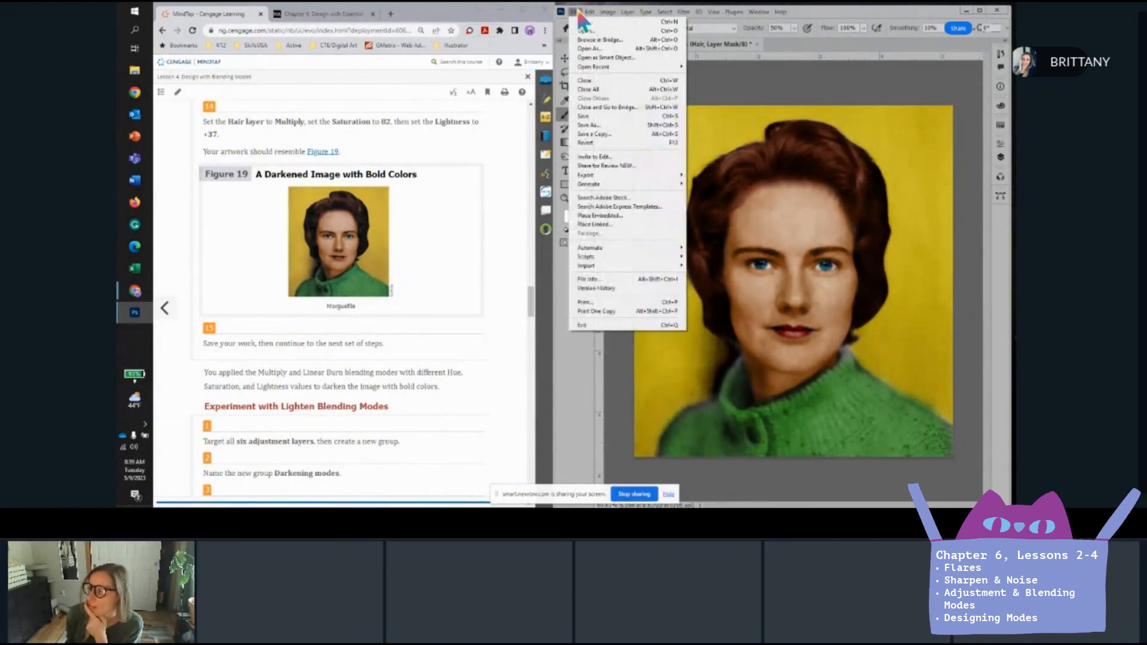
{"action": "left_click", "coordinate": [587, 116]}
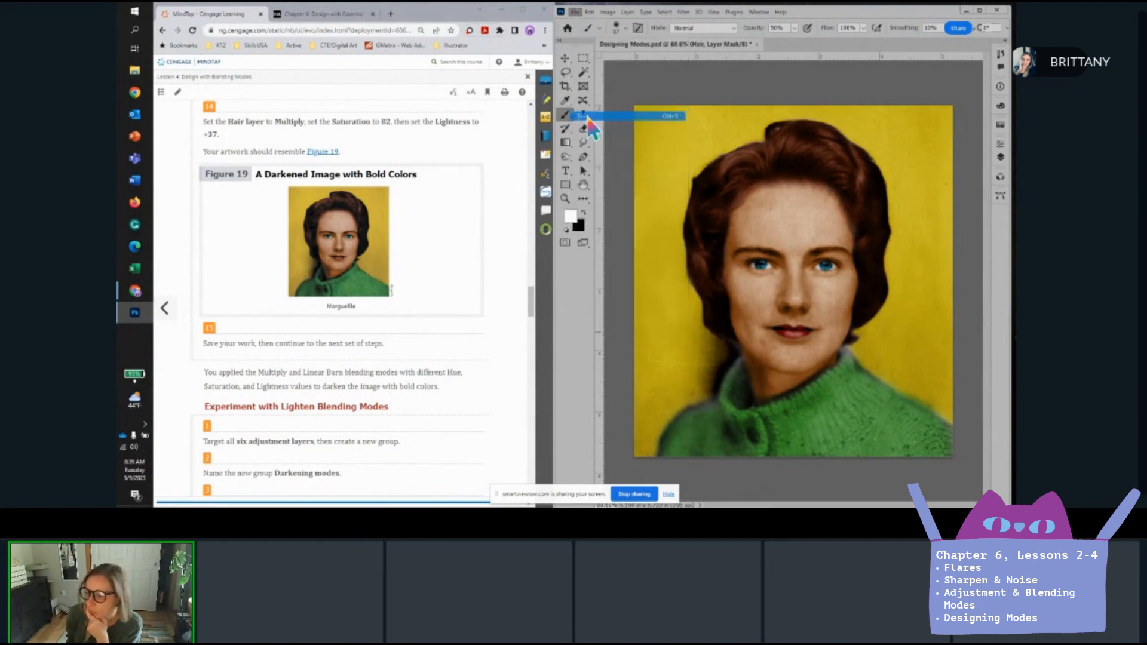
{"action": "scroll", "coordinate": [427, 251], "scroll_direction": "down", "scroll_amount": 5}
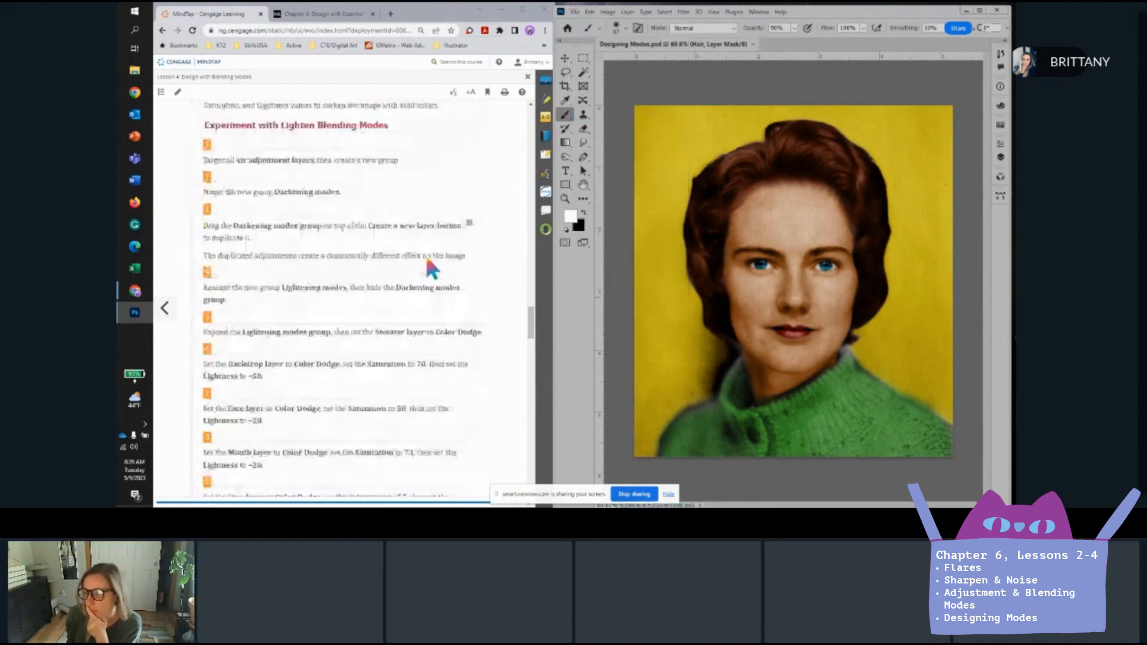
{"action": "scroll", "coordinate": [426, 259], "scroll_direction": "up", "scroll_amount": 1}
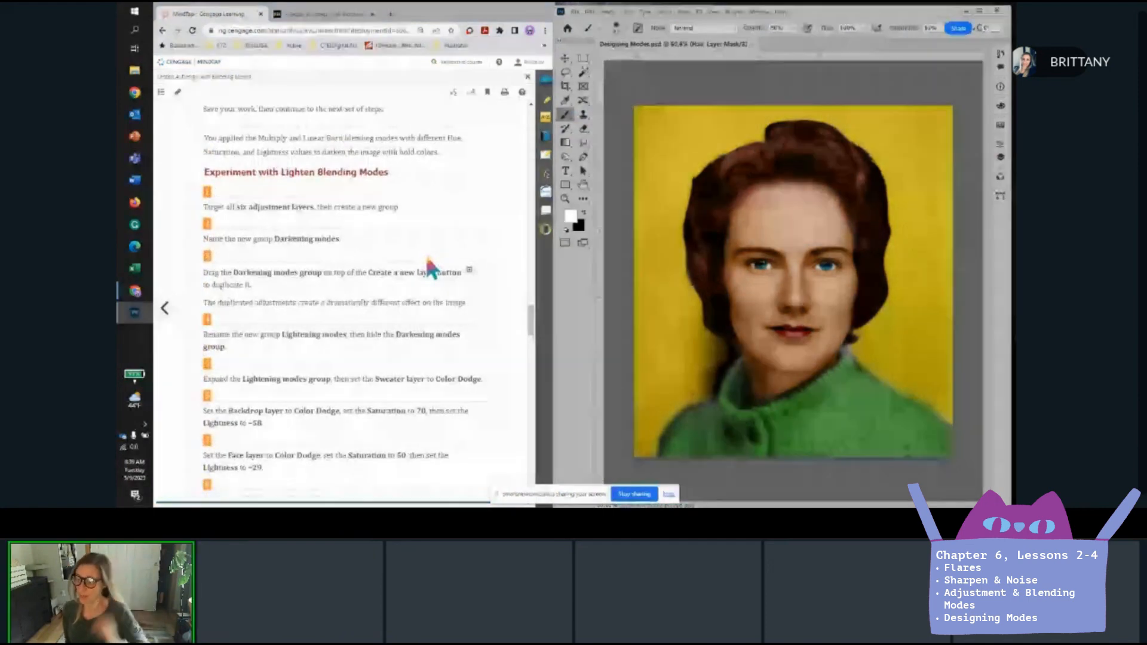
Group all six adjustment layers, from Backdrop through Sweater, into a new layer group.
{"action": "left_click", "coordinate": [1002, 157]}
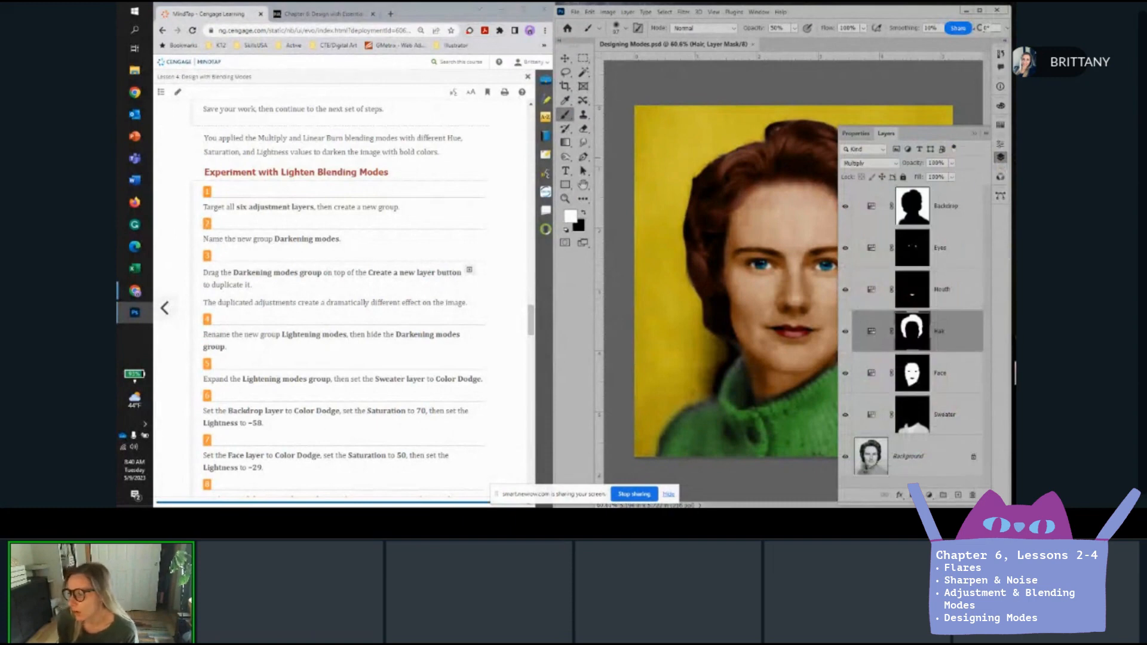
{"action": "left_click", "coordinate": [945, 206]}
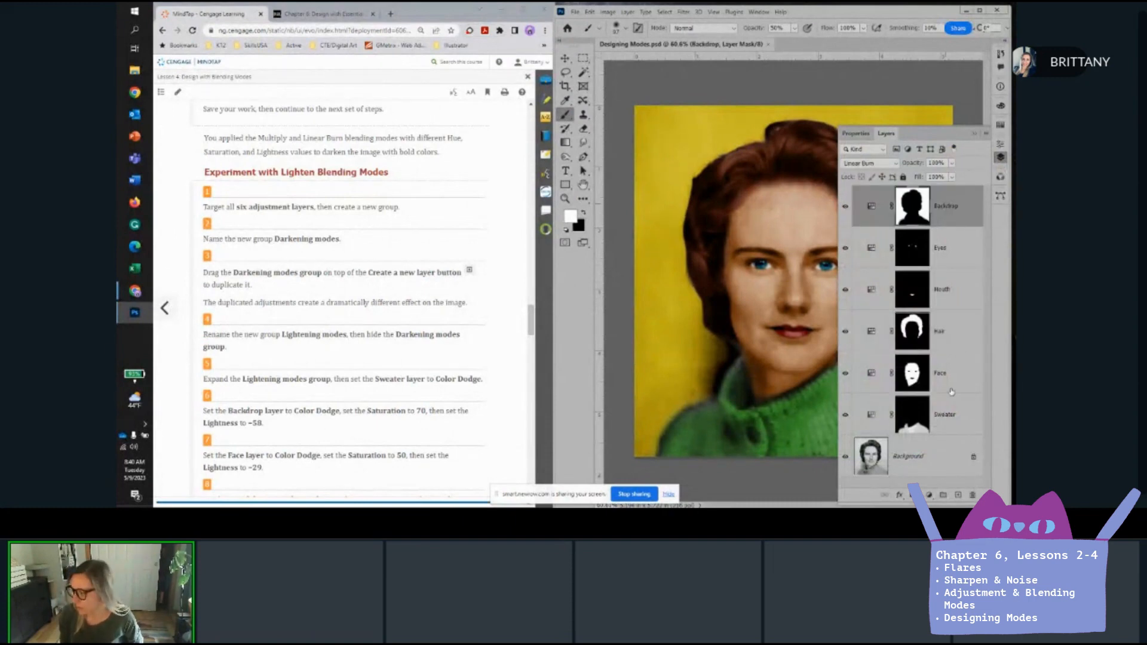
{"action": "left_click", "coordinate": [949, 419], "text": "shift"}
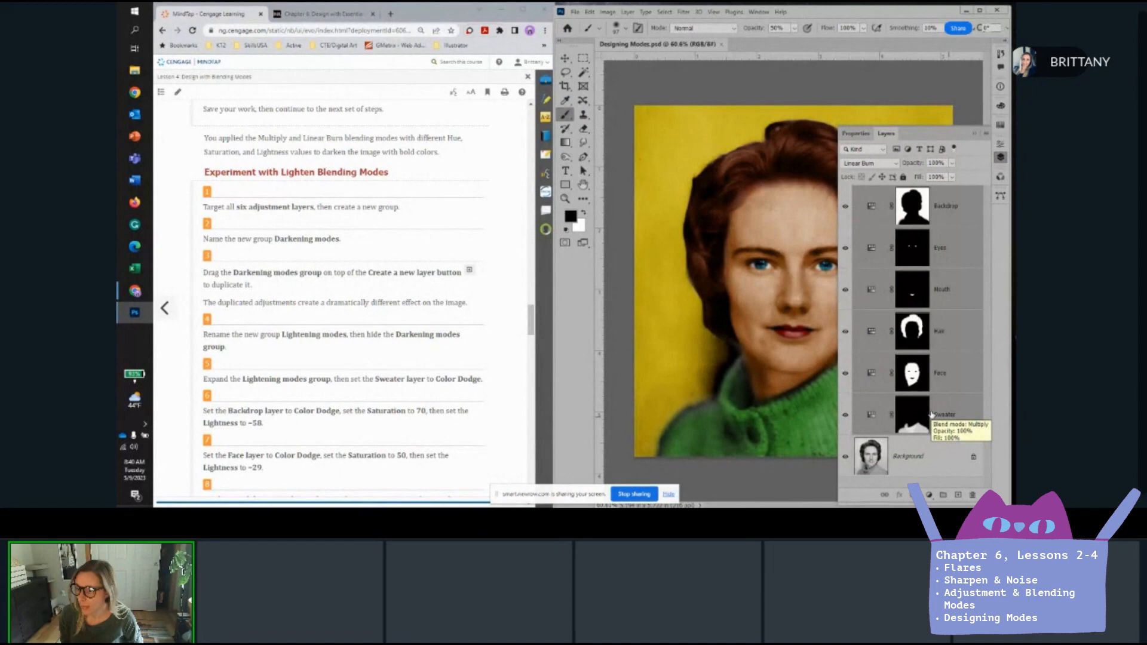
{"action": "left_click", "coordinate": [943, 495]}
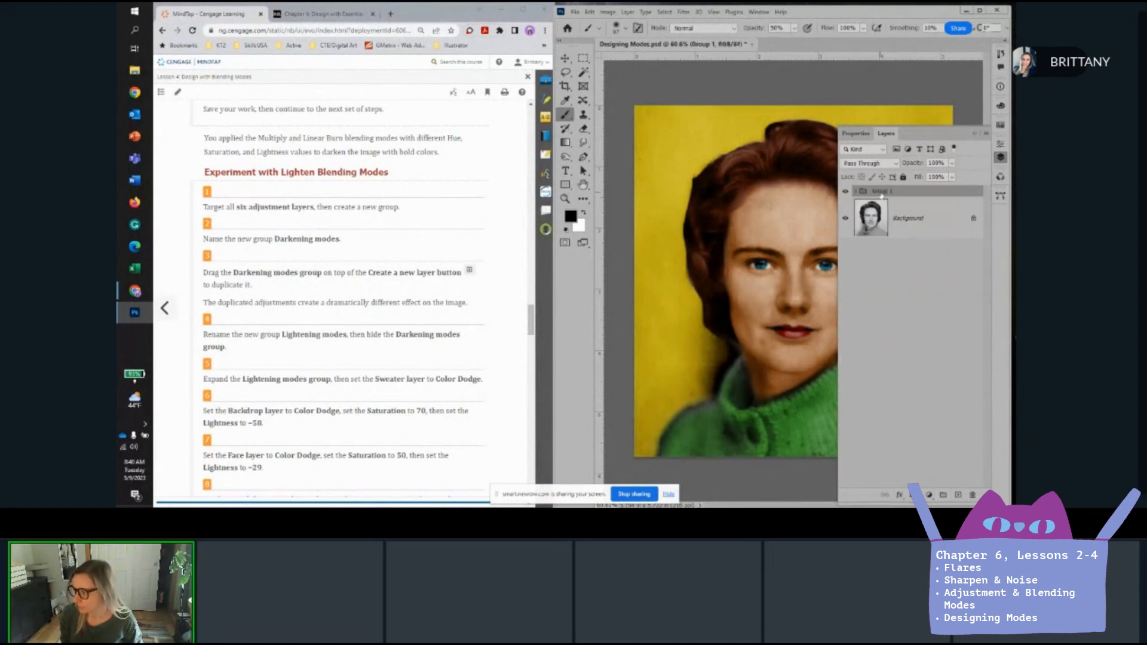
Rename the new layer group as Darkening Modes.
{"action": "double_click", "coordinate": [881, 192]}
{"action": "type", "text": "Dar"}
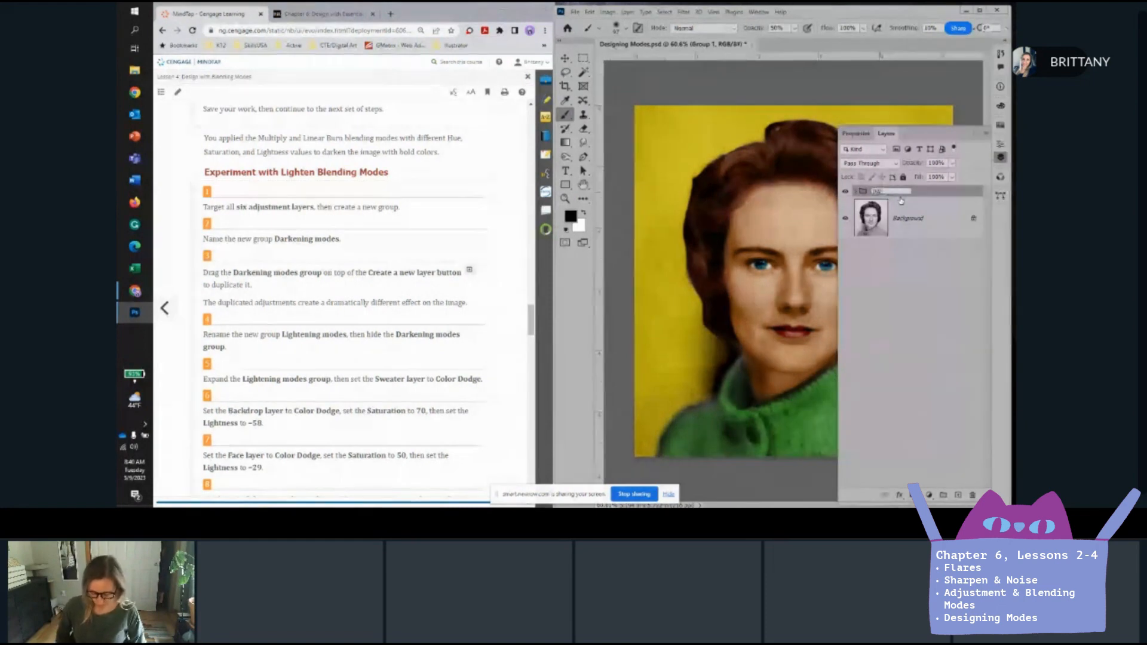
{"action": "type", "text": "kening"}
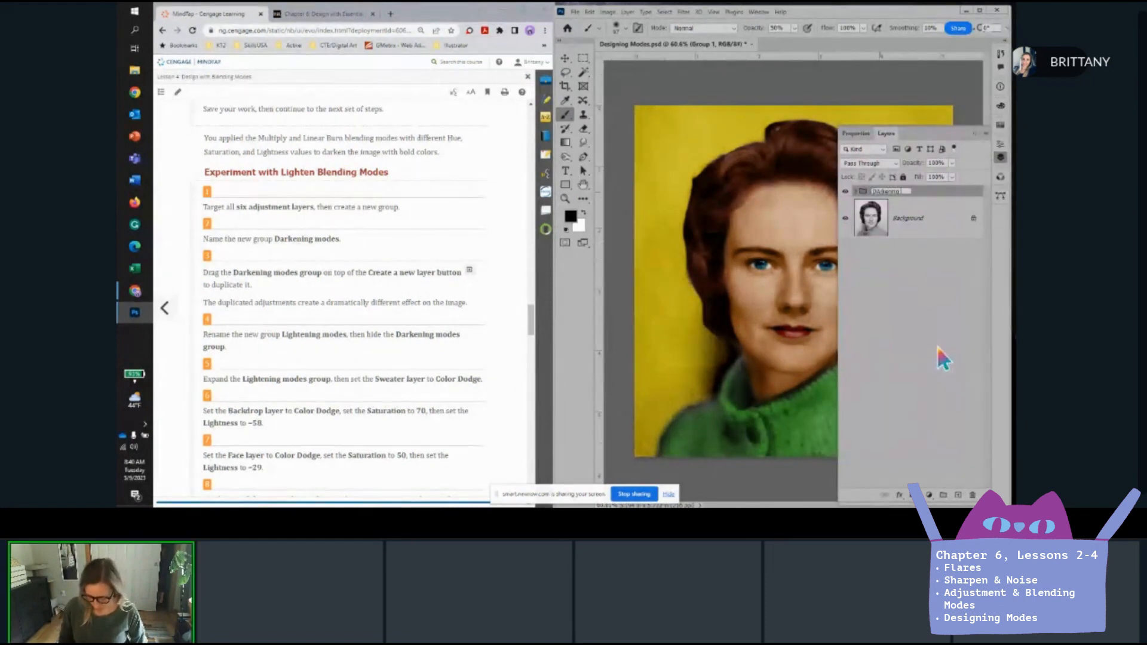
{"action": "type", "text": " Modes"}
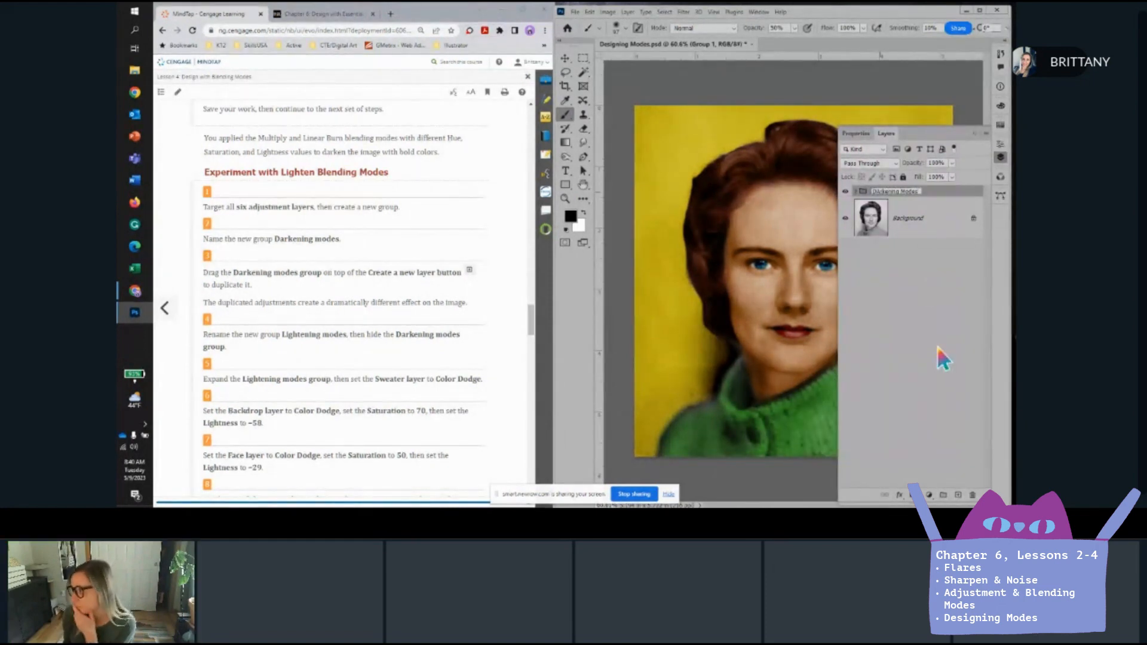
{"action": "left_click", "coordinate": [937, 346]}
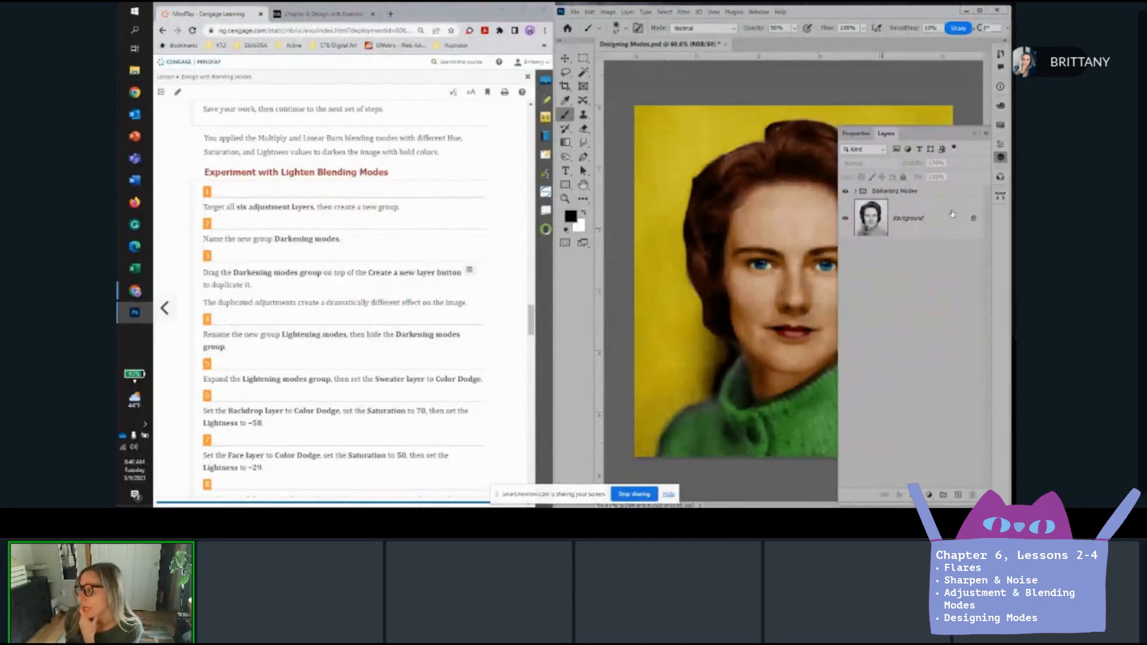
Duplicate the Darkening Modes group and view the effect on the whole portrait.
{"action": "left_click", "coordinate": [933, 192]}
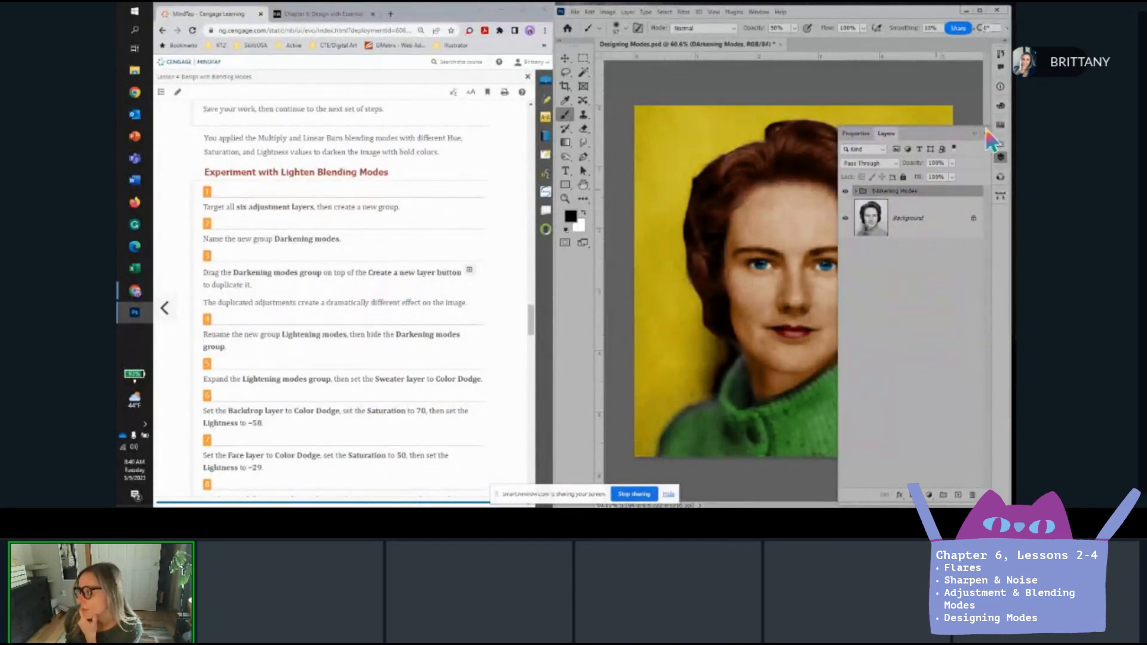
{"action": "left_click_drag", "start_coordinate": [930, 195], "coordinate": [958, 496]}
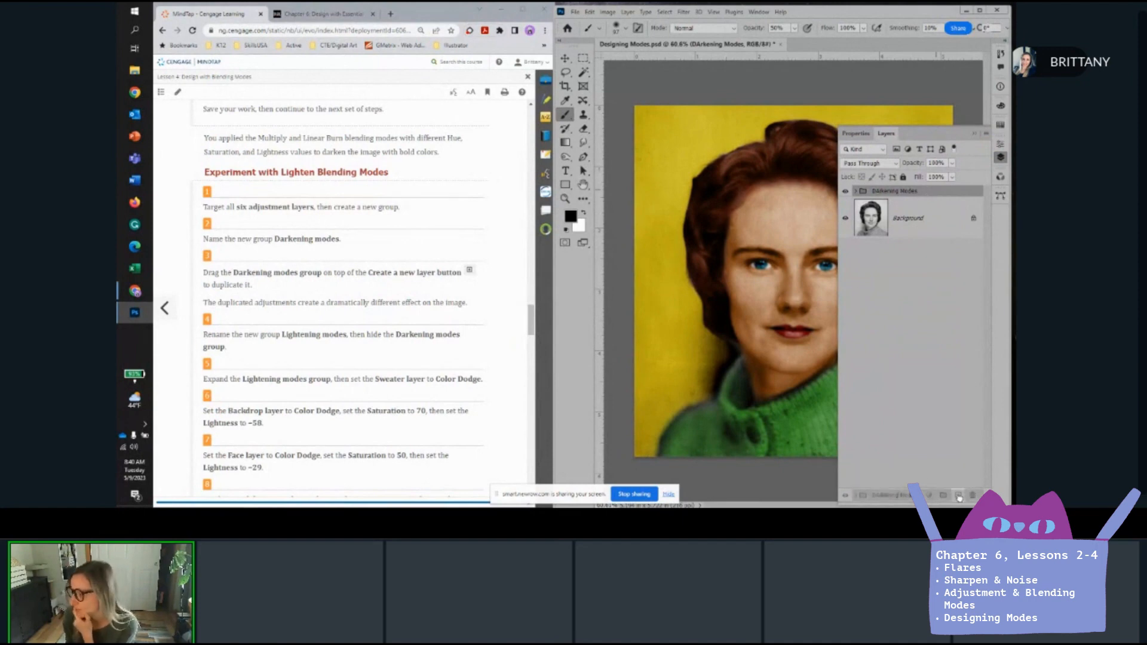
{"action": "left_click_drag", "start_coordinate": [959, 496], "coordinate": [959, 498]}
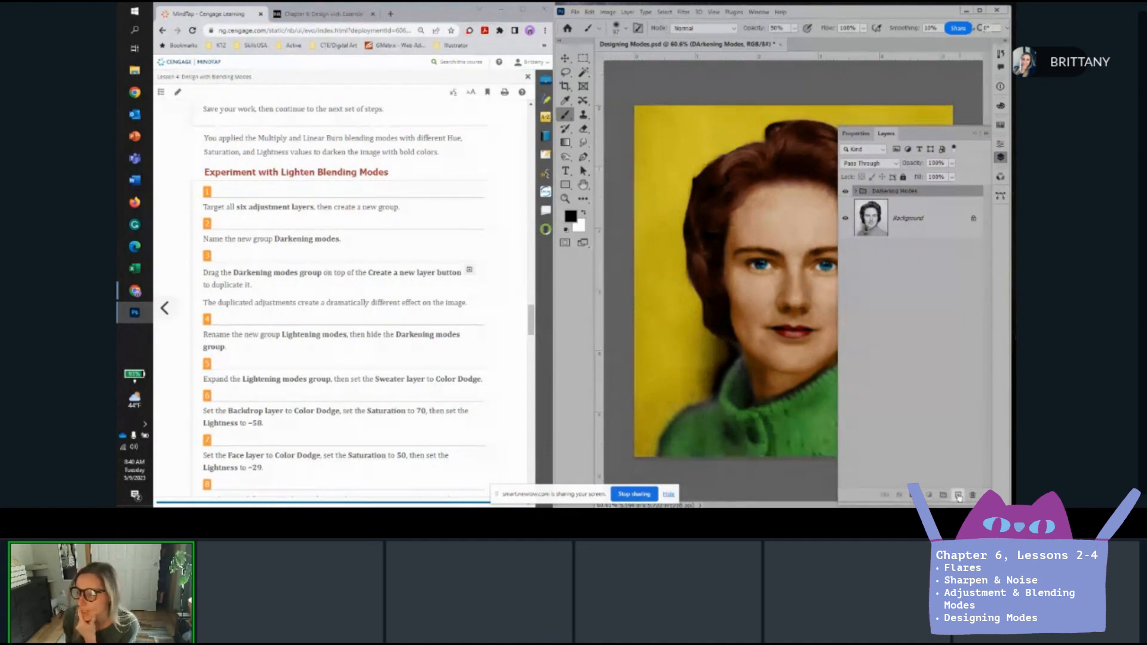
{"action": "scroll", "coordinate": [441, 257], "scroll_direction": "down", "scroll_amount": 1}
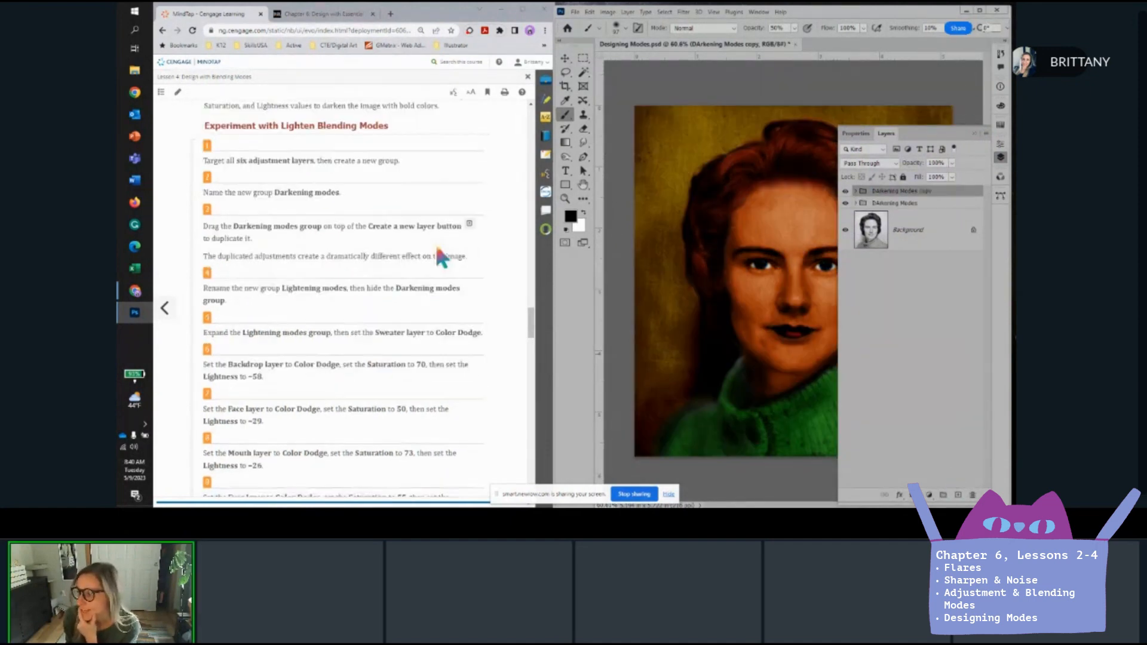
{"action": "left_click", "coordinate": [975, 133]}
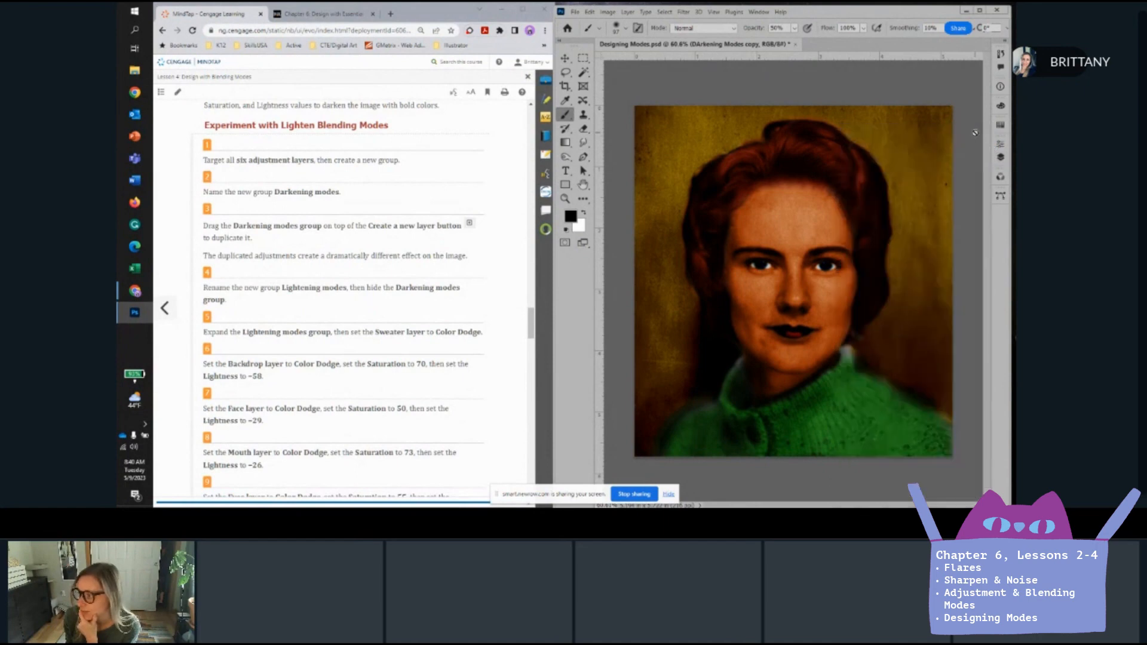
Rename the duplicated group as Lightening Modes and hide the original Darkening Modes group.
{"action": "left_click", "coordinate": [1000, 157]}
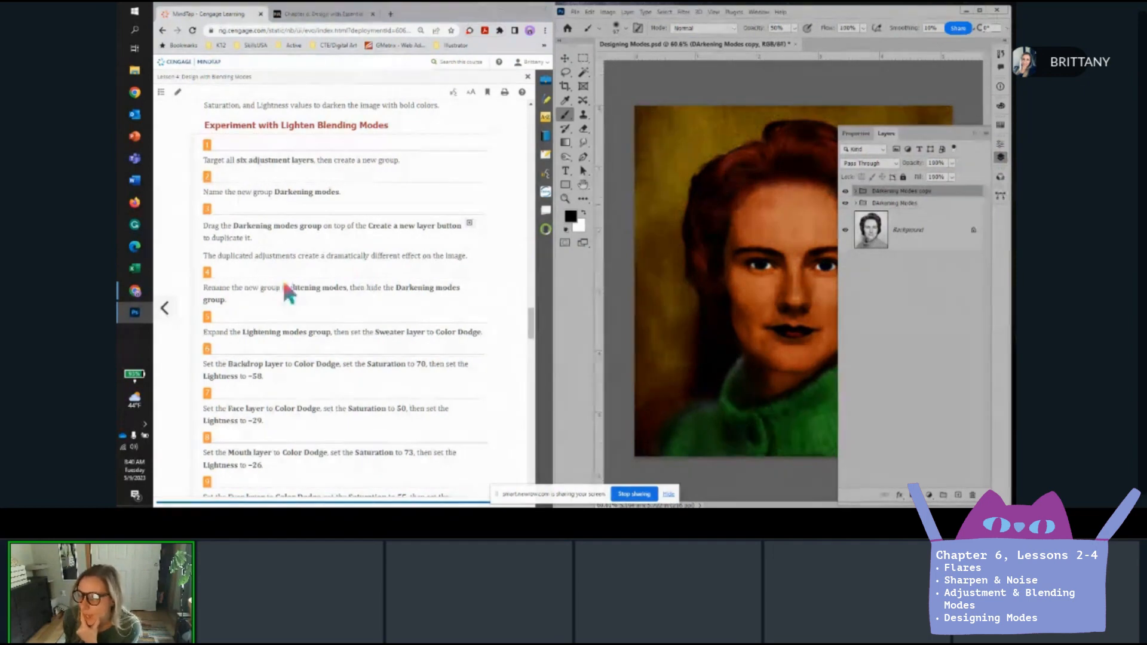
{"action": "scroll", "coordinate": [289, 293], "scroll_direction": "down", "scroll_amount": 1}
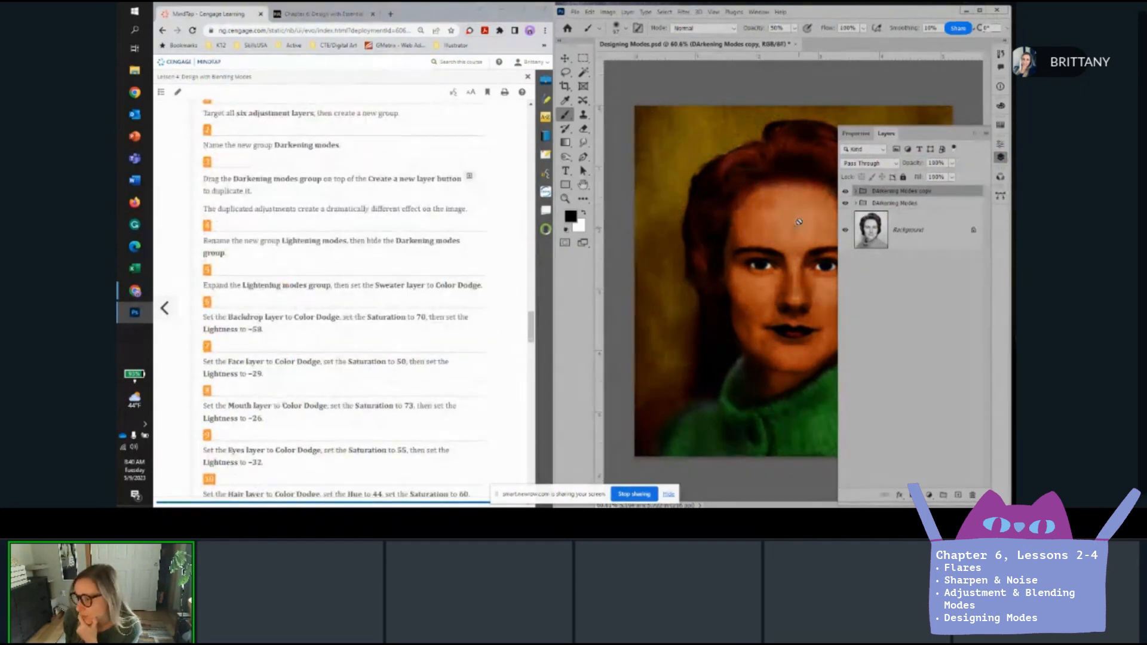
{"action": "double_click", "coordinate": [886, 192]}
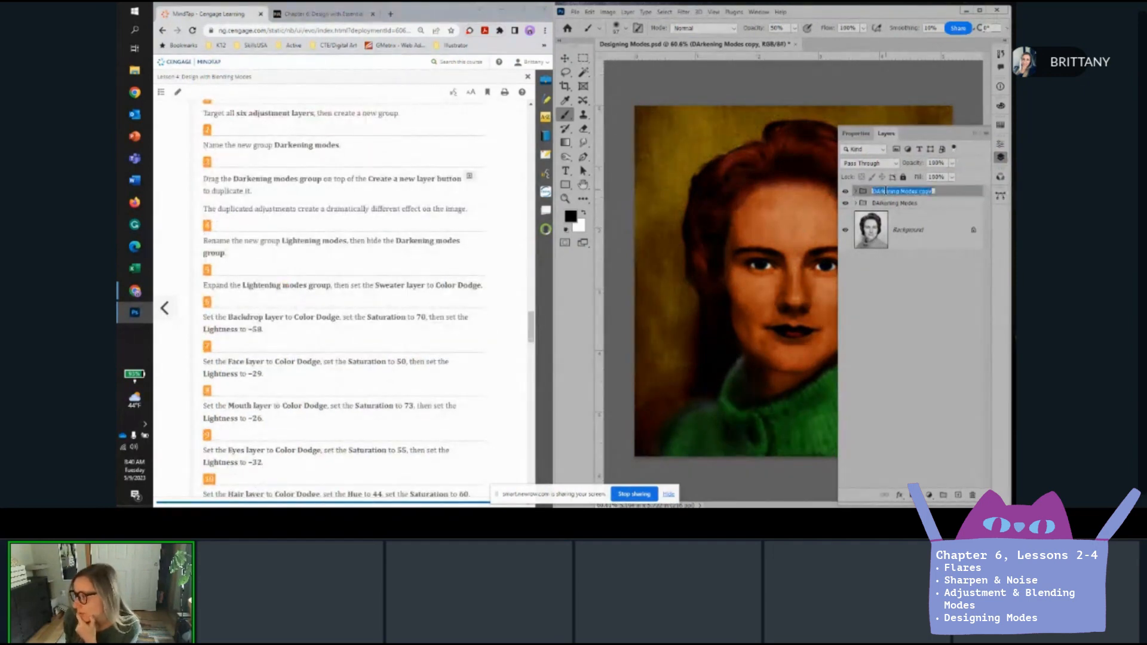
{"action": "type", "text": "L"}
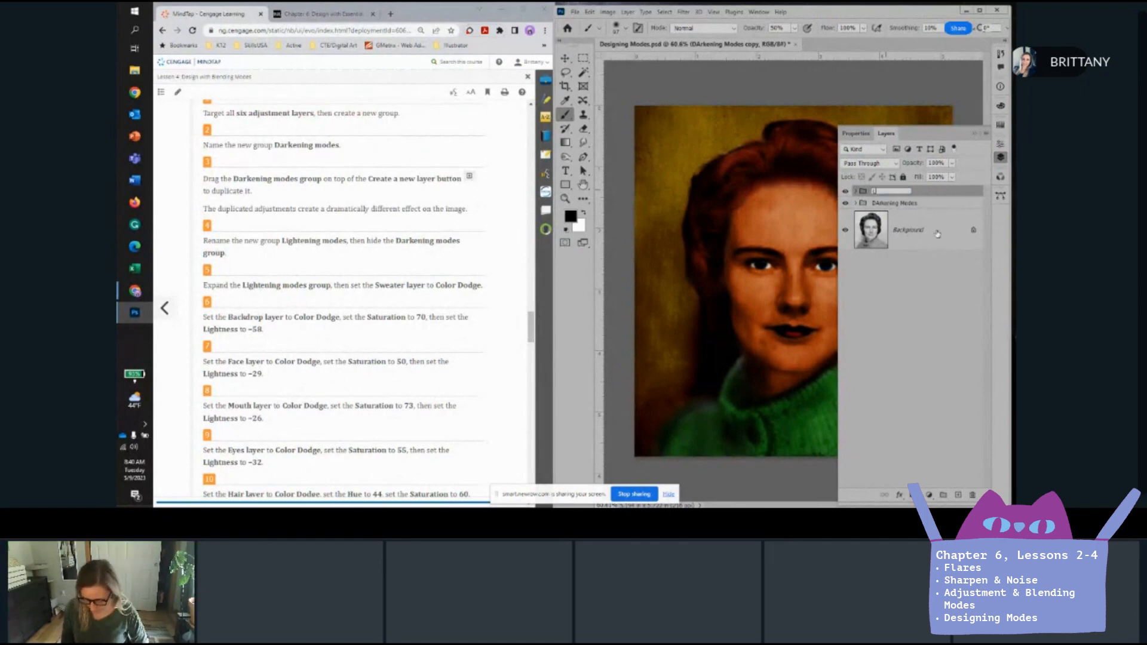
{"action": "type", "text": "ightening Modes"}
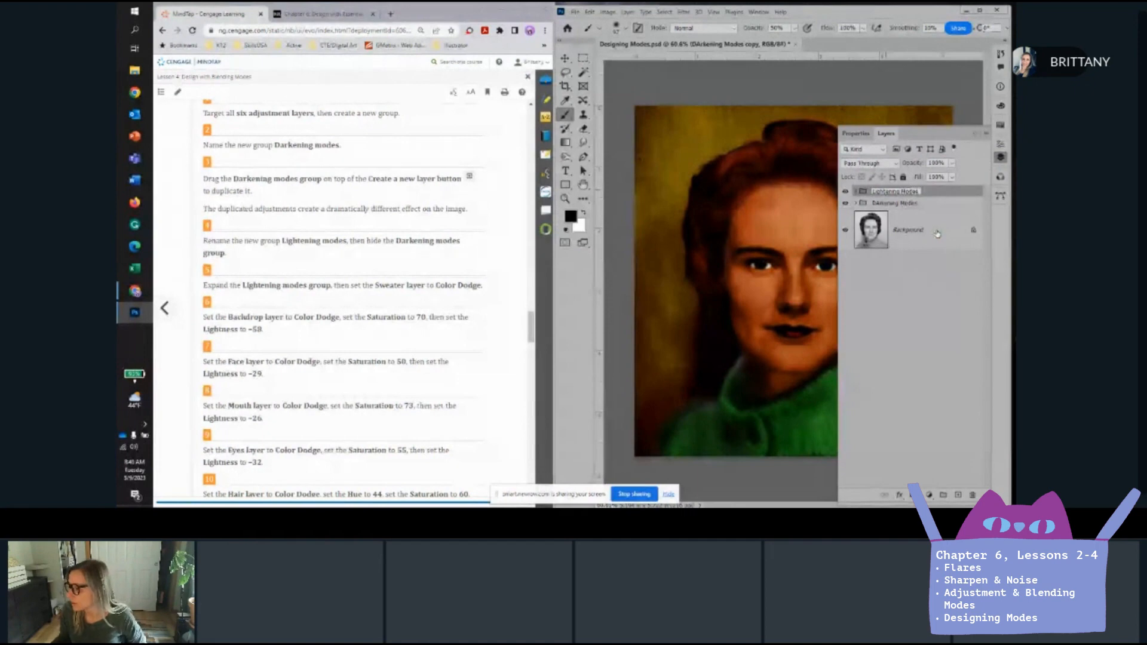
{"action": "left_click", "coordinate": [845, 204]}
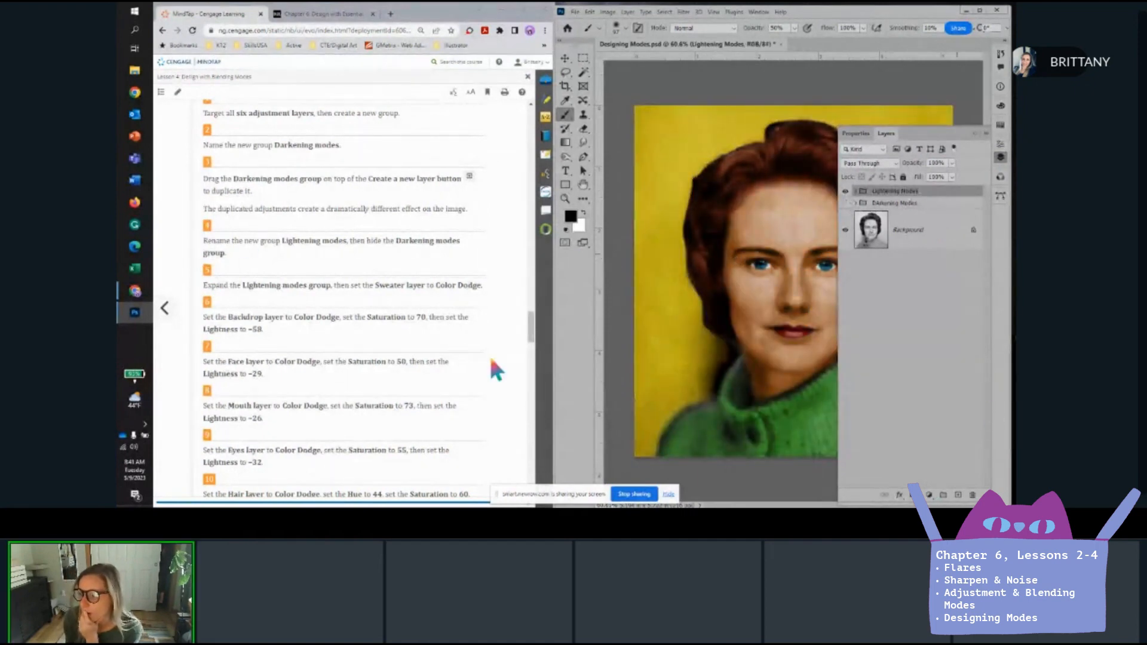
Expand the Lightening Modes group and change its Sweater layer's blending mode to Color Dodge.
{"action": "scroll", "coordinate": [492, 363], "scroll_direction": "down", "scroll_amount": 3}
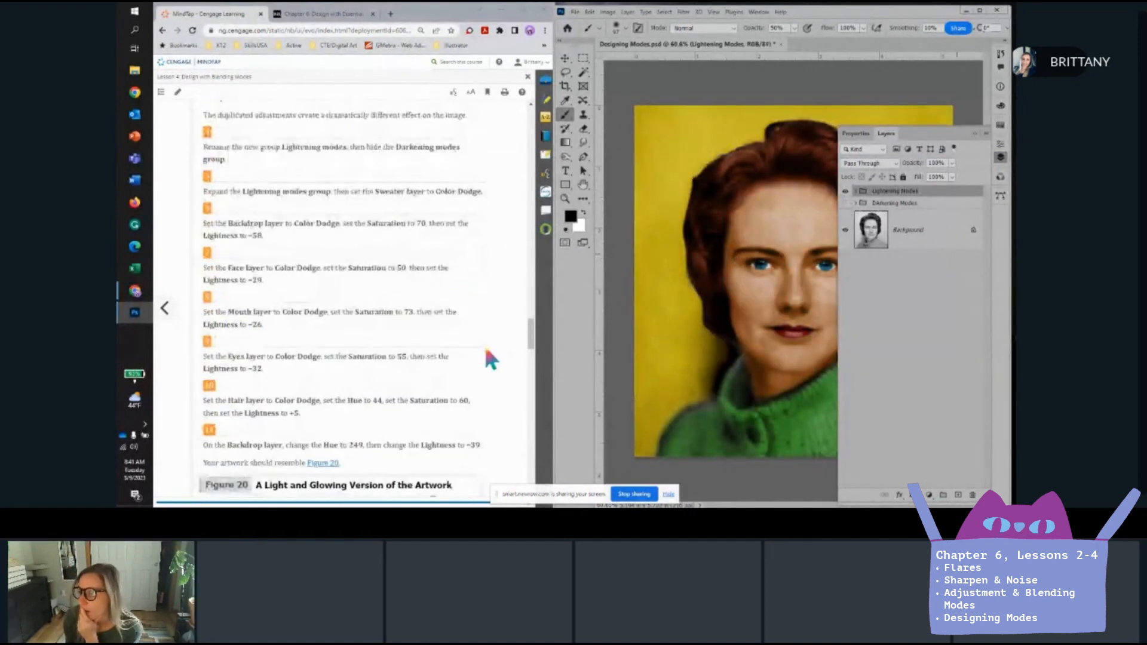
{"action": "left_click", "coordinate": [857, 192]}
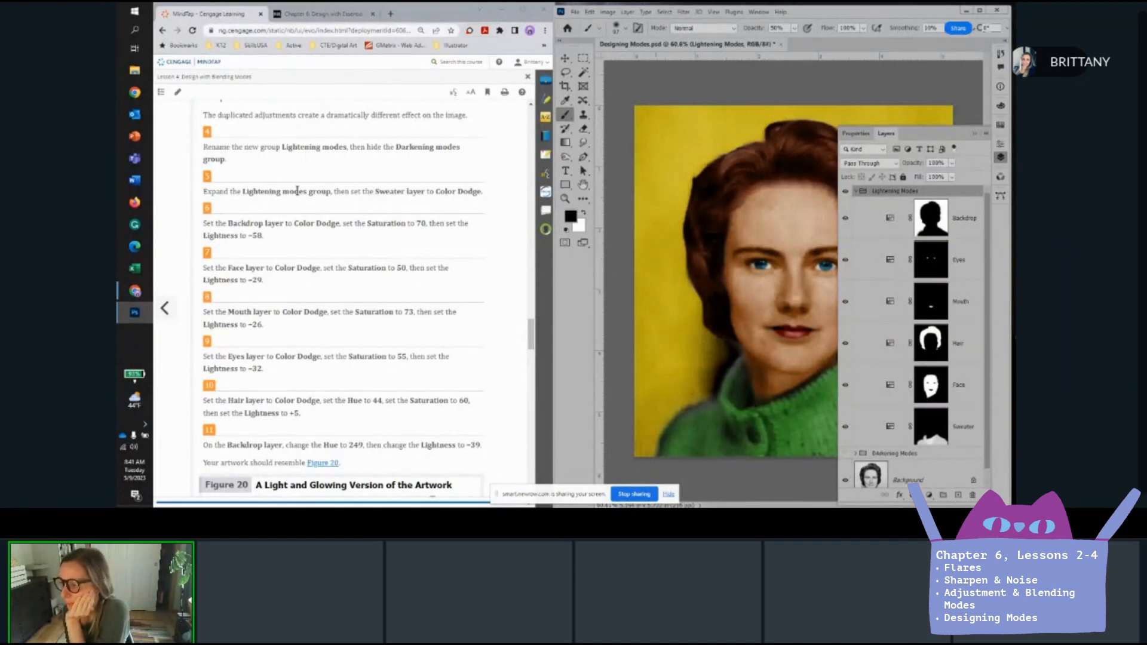
{"action": "left_click", "coordinate": [938, 429]}
{"action": "left_click", "coordinate": [864, 164]}
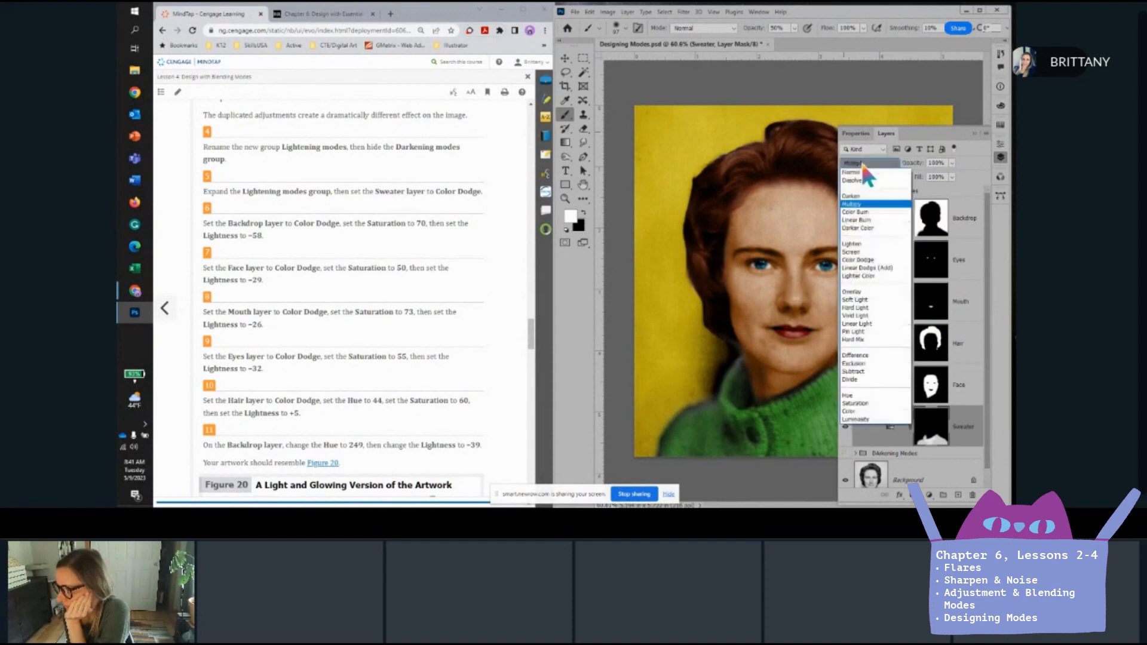
{"action": "left_click", "coordinate": [873, 260]}
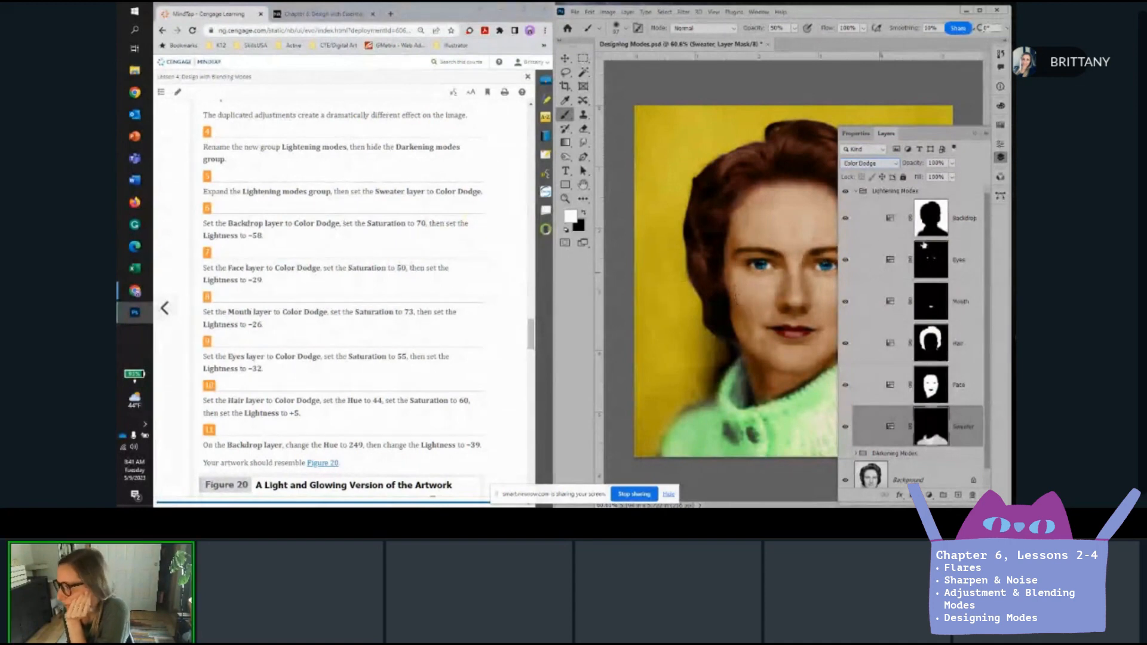
Change the blending mode of the Backdrop layer in the Lightening Modes group to Color Dodge.
{"action": "left_click", "coordinate": [949, 226]}
{"action": "left_click", "coordinate": [862, 161]}
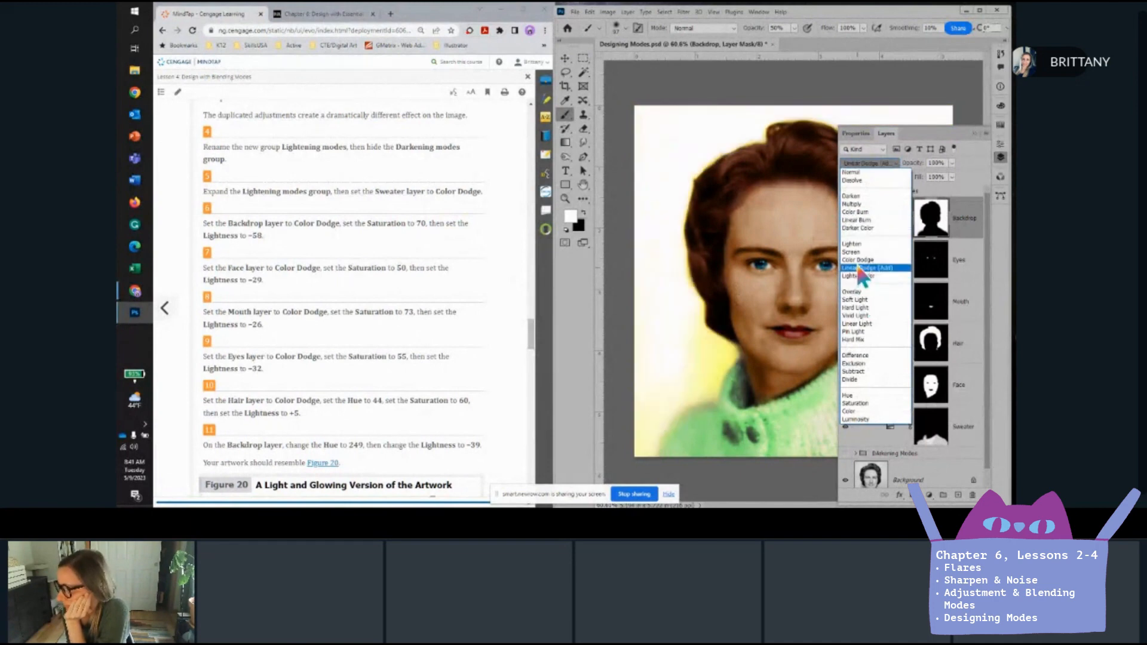
{"action": "left_click", "coordinate": [856, 260]}
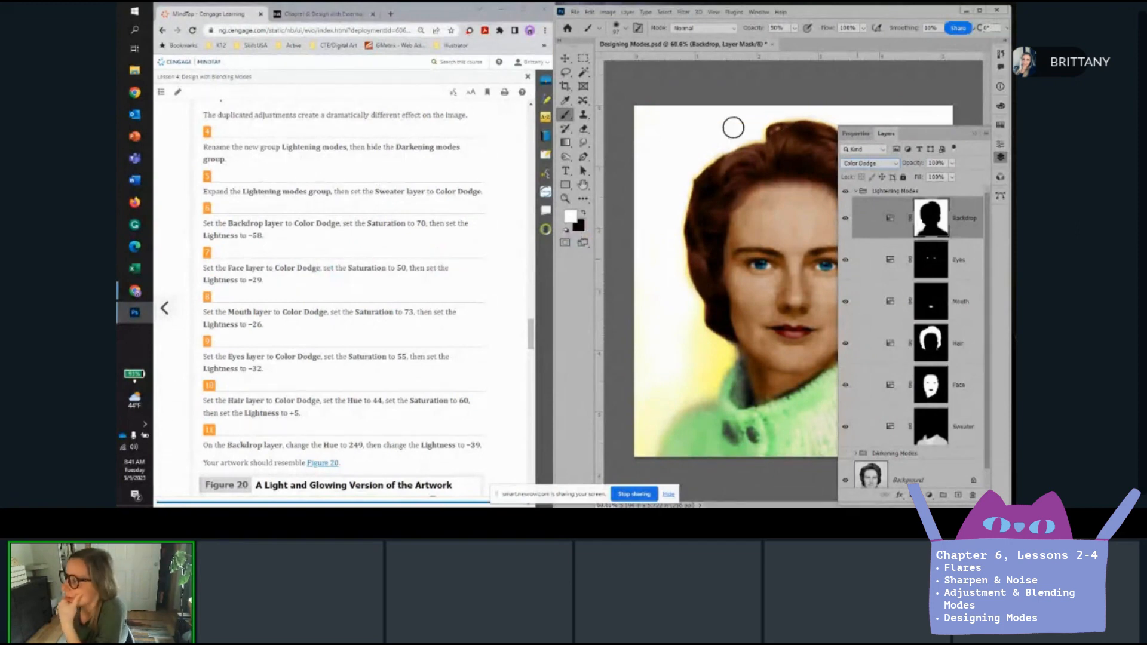
Set the Backdrop layer's Hue/Saturation adjustment to Saturation 70 and Lightness -58.
{"action": "left_click", "coordinate": [856, 133]}
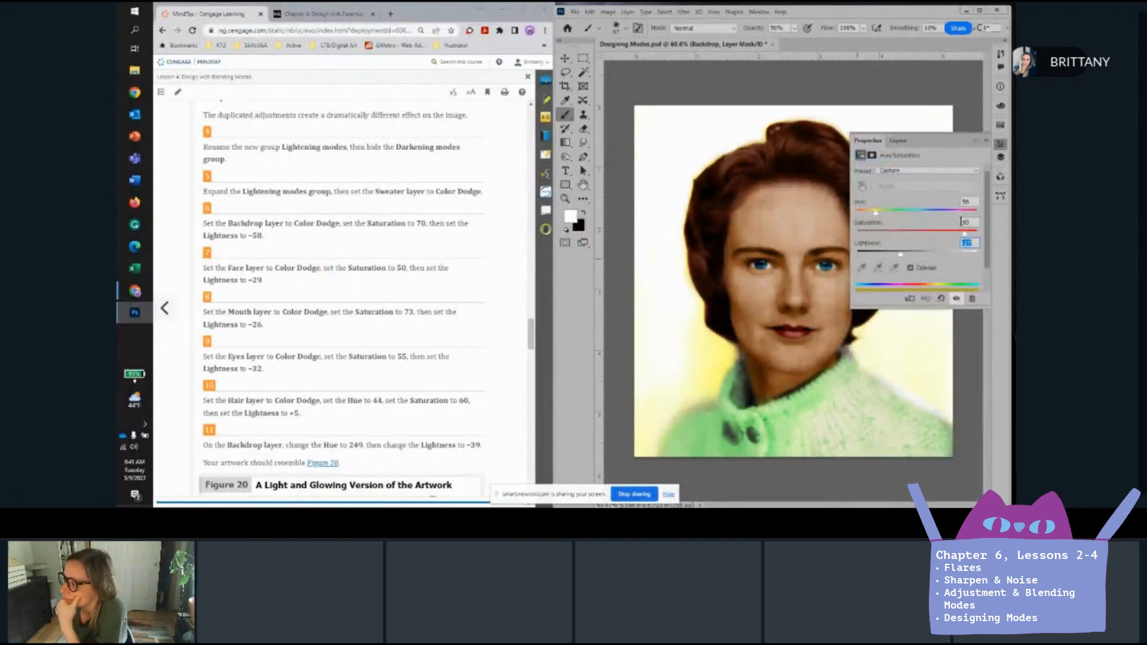
{"action": "left_click_drag", "start_coordinate": [972, 222], "coordinate": [957, 216]}
{"action": "type", "text": "7"}
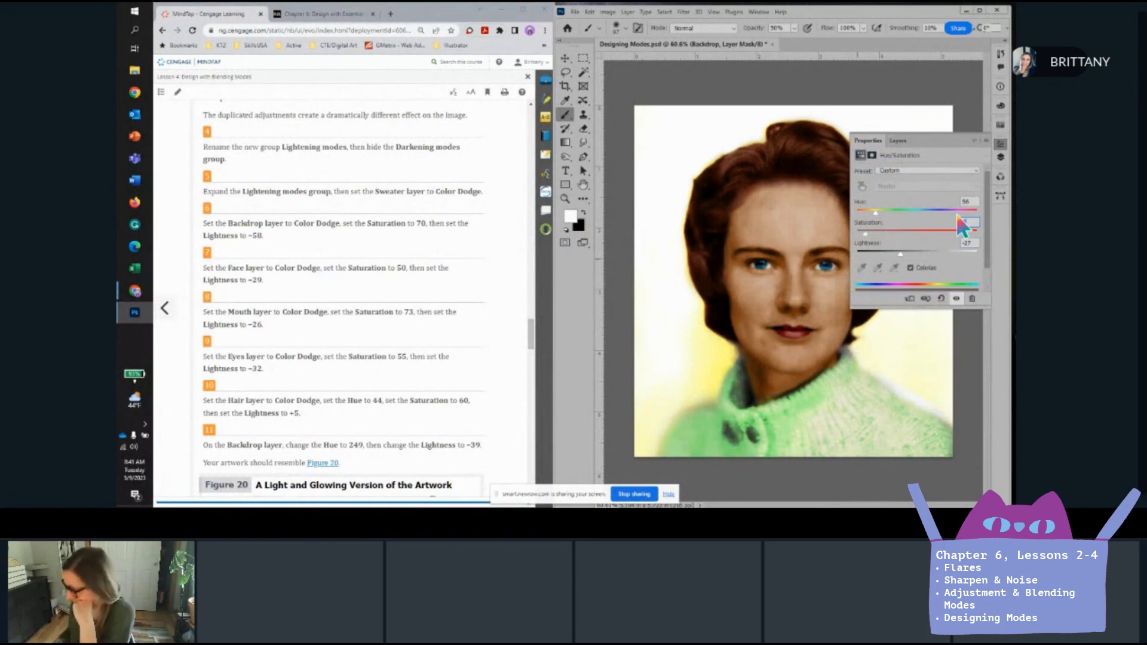
{"action": "type", "text": "0"}
{"action": "left_click", "coordinate": [973, 242]}
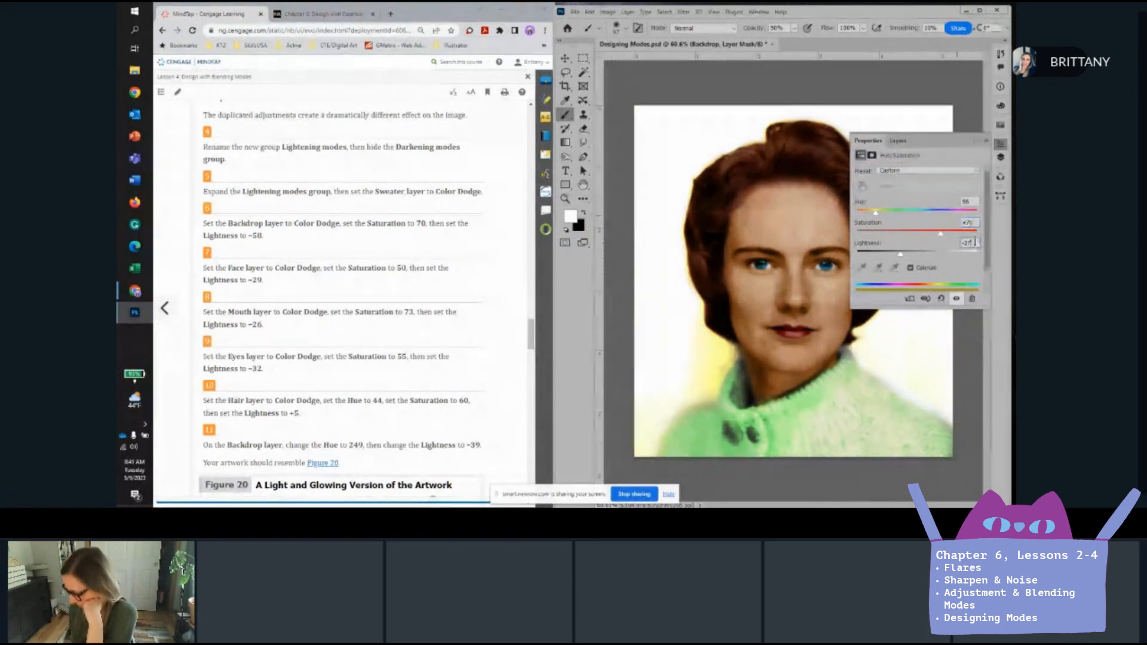
{"action": "type", "text": "-58"}
{"action": "key", "text": "Return"}
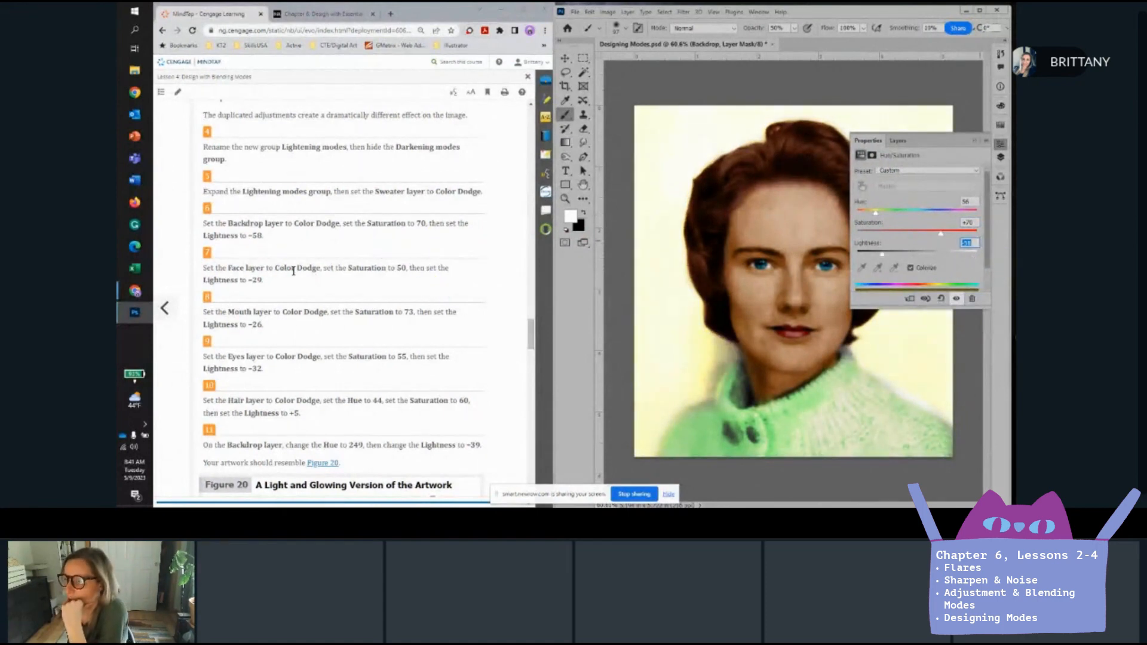
Change the blending mode of the Face layer in the Lightening Modes group to Color Dodge.
{"action": "left_click", "coordinate": [897, 140]}
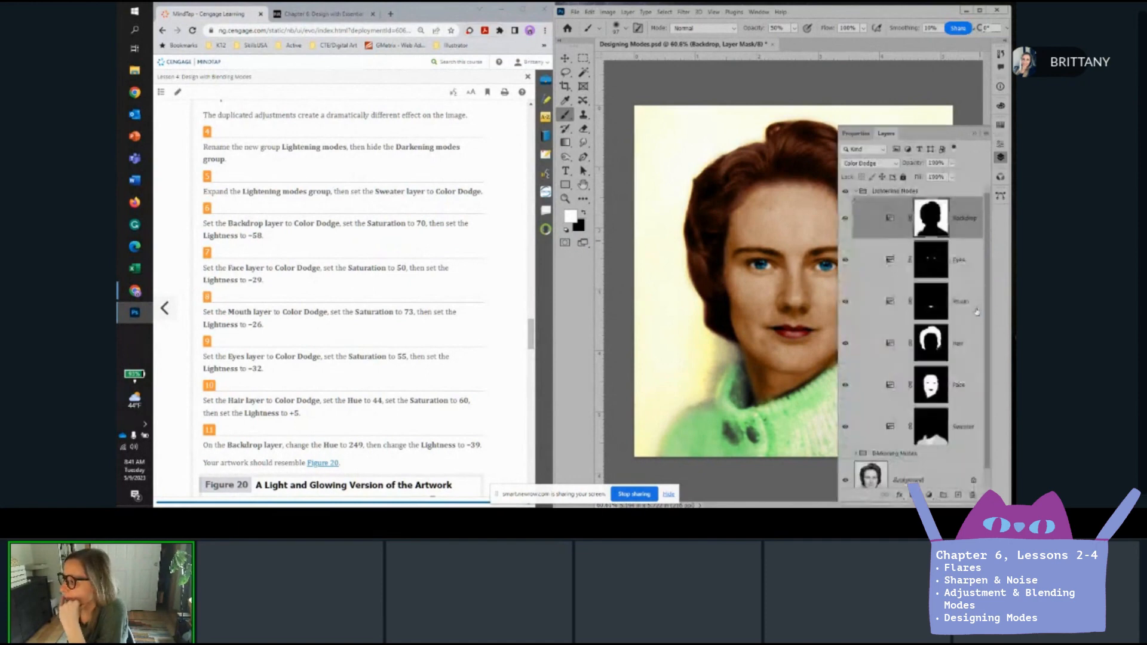
{"action": "left_click", "coordinate": [960, 385]}
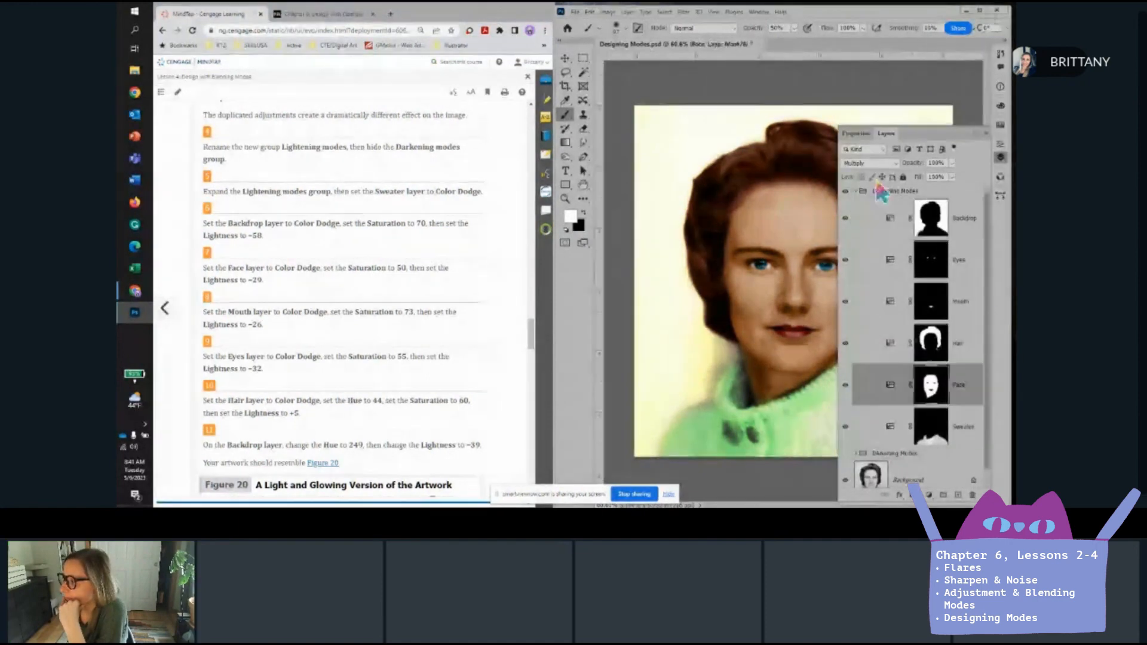
{"action": "left_click", "coordinate": [869, 164]}
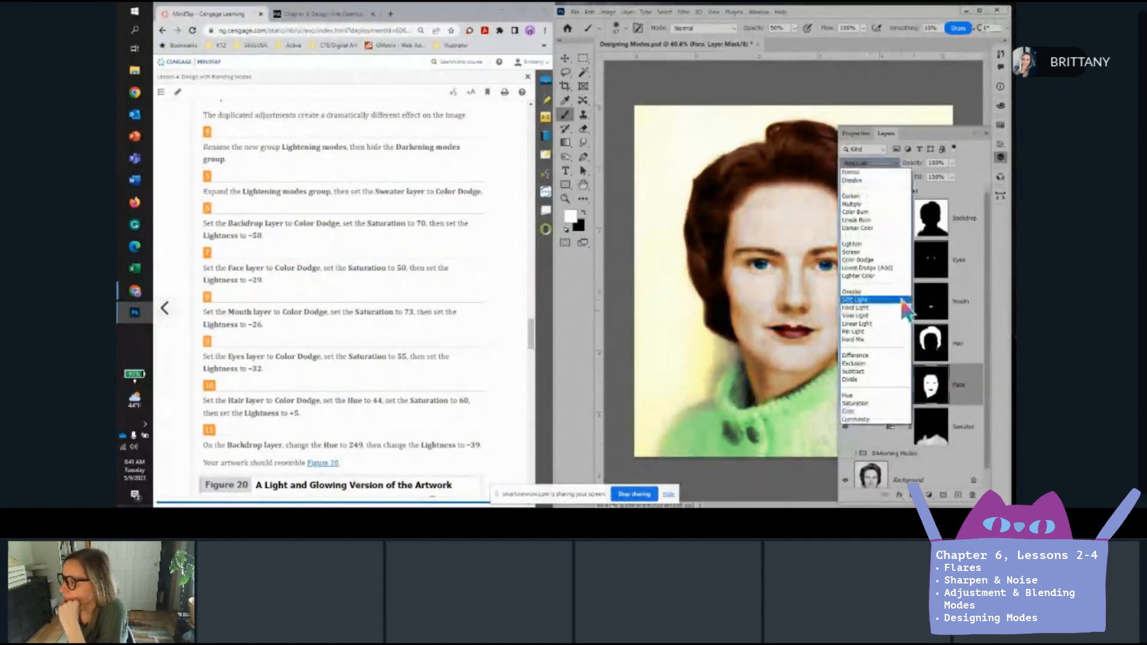
{"action": "left_click", "coordinate": [878, 260]}
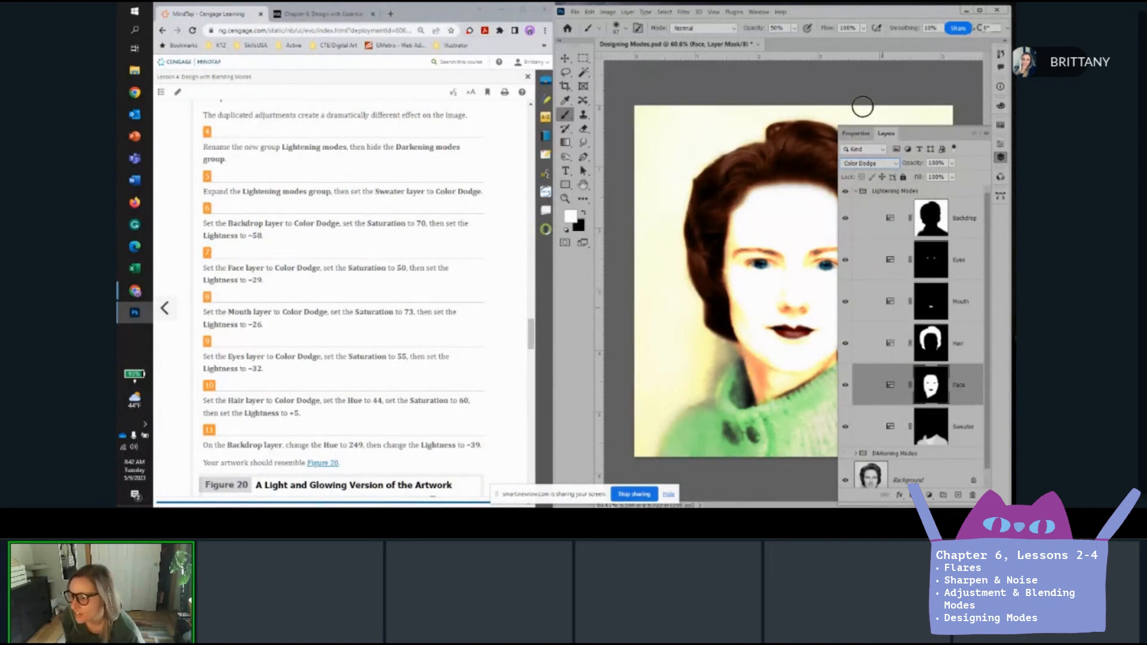
Set the Face layer's Hue/Saturation adjustment to Saturation 50 and Lightness -29.
{"action": "left_click", "coordinate": [858, 134]}
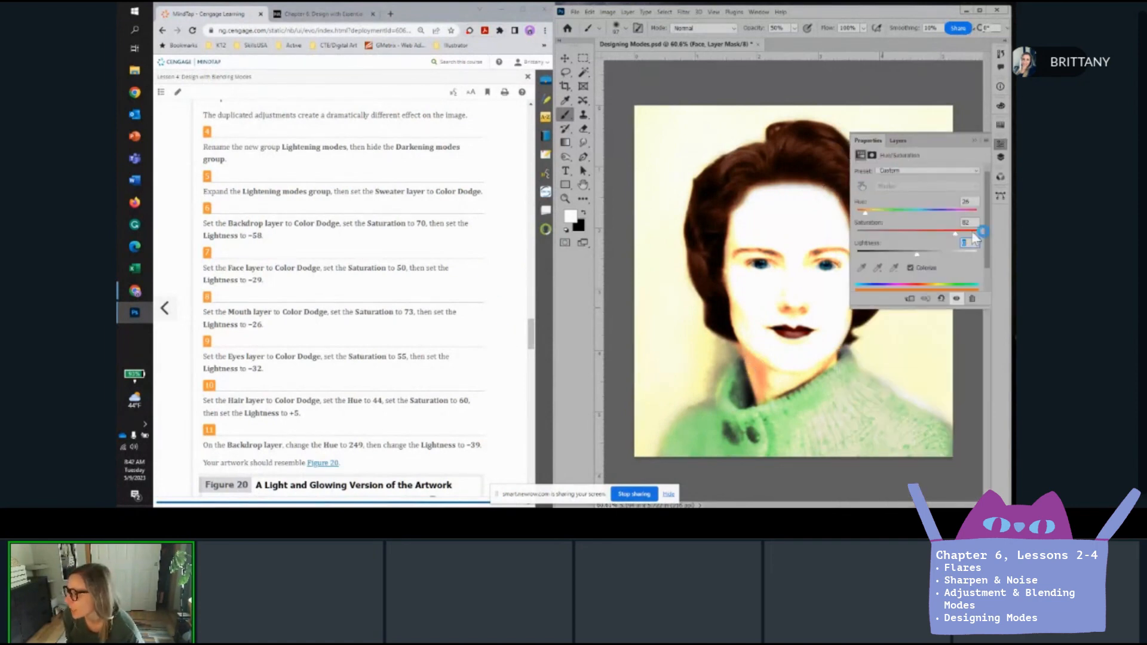
{"action": "double_click", "coordinate": [968, 223]}
{"action": "type", "text": "50"}
{"action": "key", "text": "Return"}
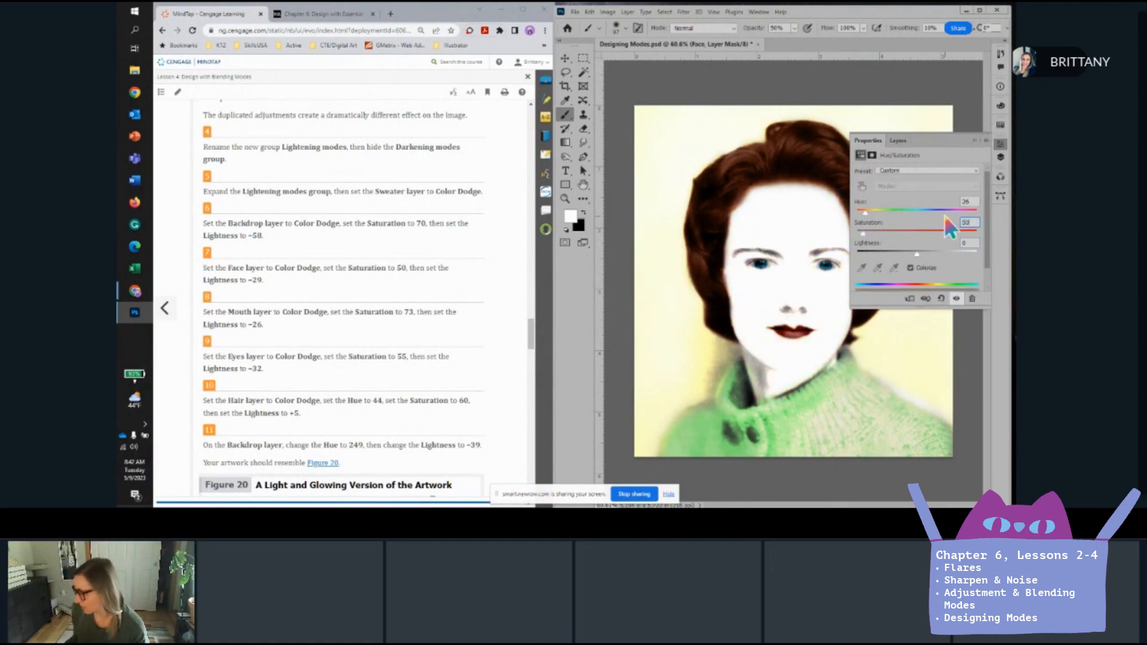
{"action": "double_click", "coordinate": [972, 244]}
{"action": "type", "text": "-2"}
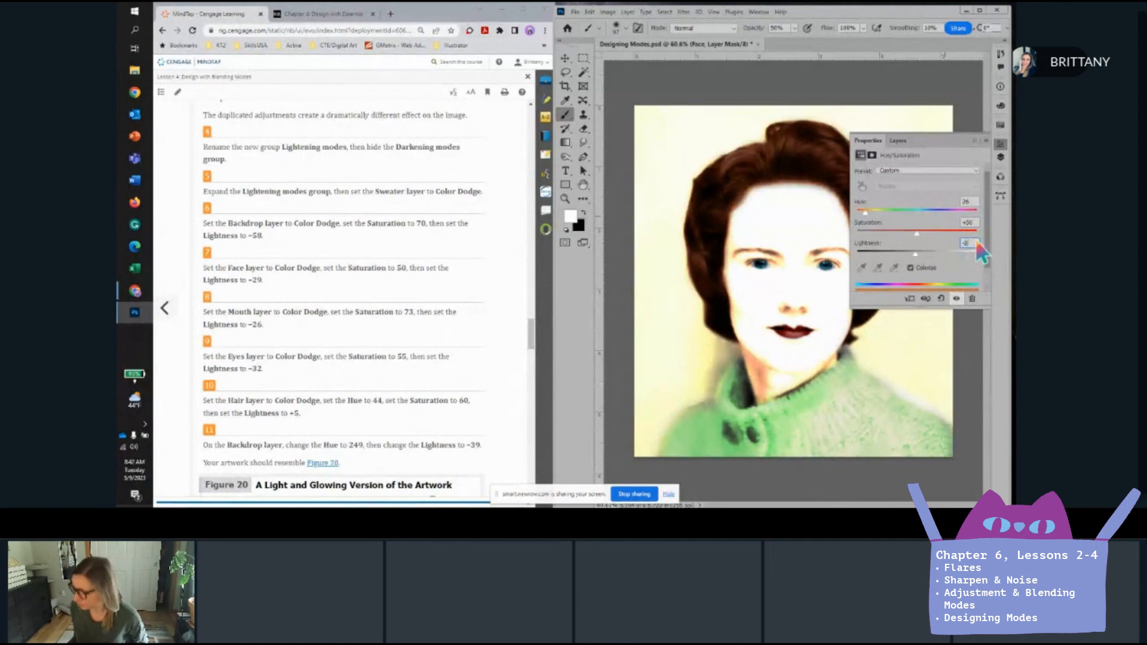
{"action": "type", "text": "9"}
{"action": "key", "text": "Return"}
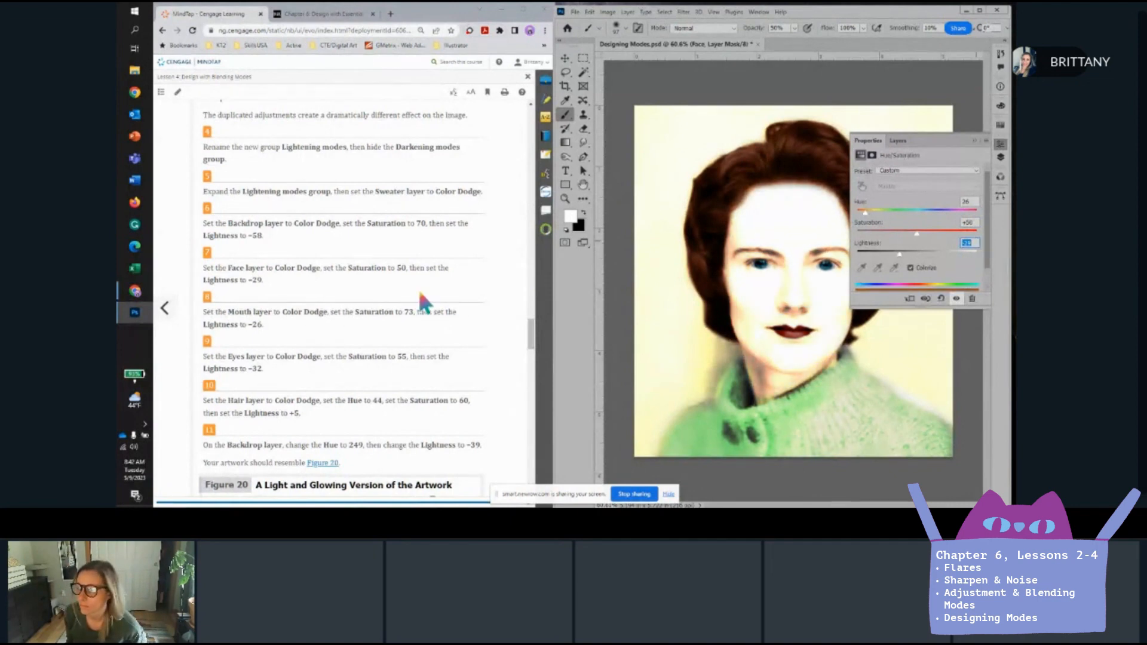
Change the blending mode of the Mouth layer in the Lightening Modes group to Color Dodge.
{"action": "scroll", "coordinate": [292, 357], "scroll_direction": "down", "scroll_amount": 3}
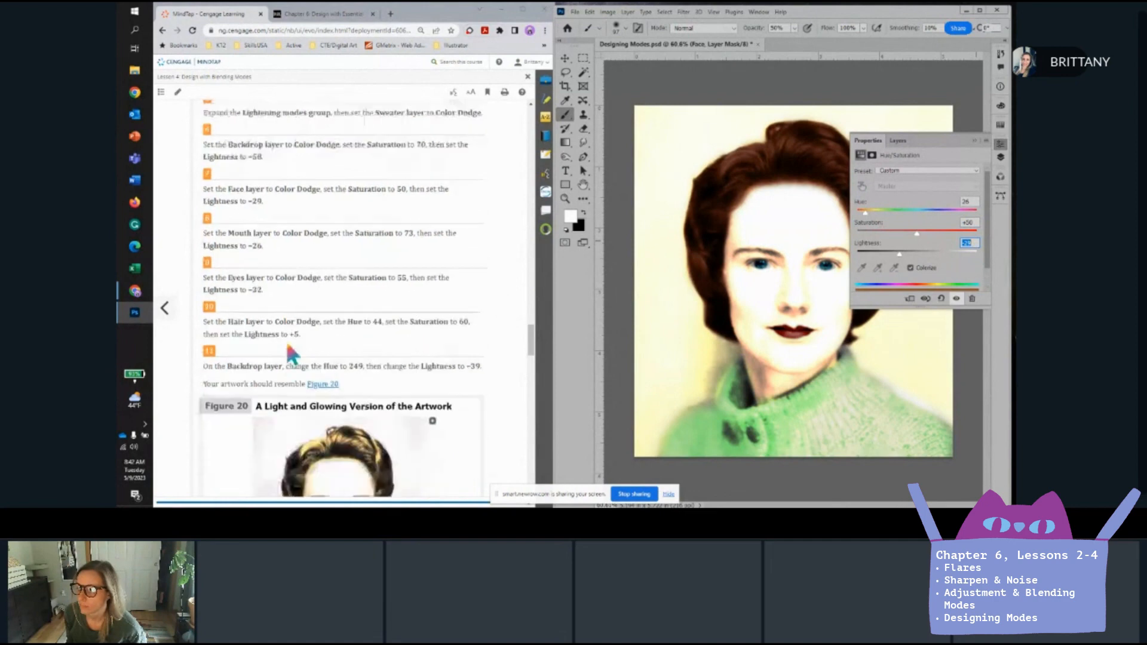
{"action": "left_click", "coordinate": [898, 140]}
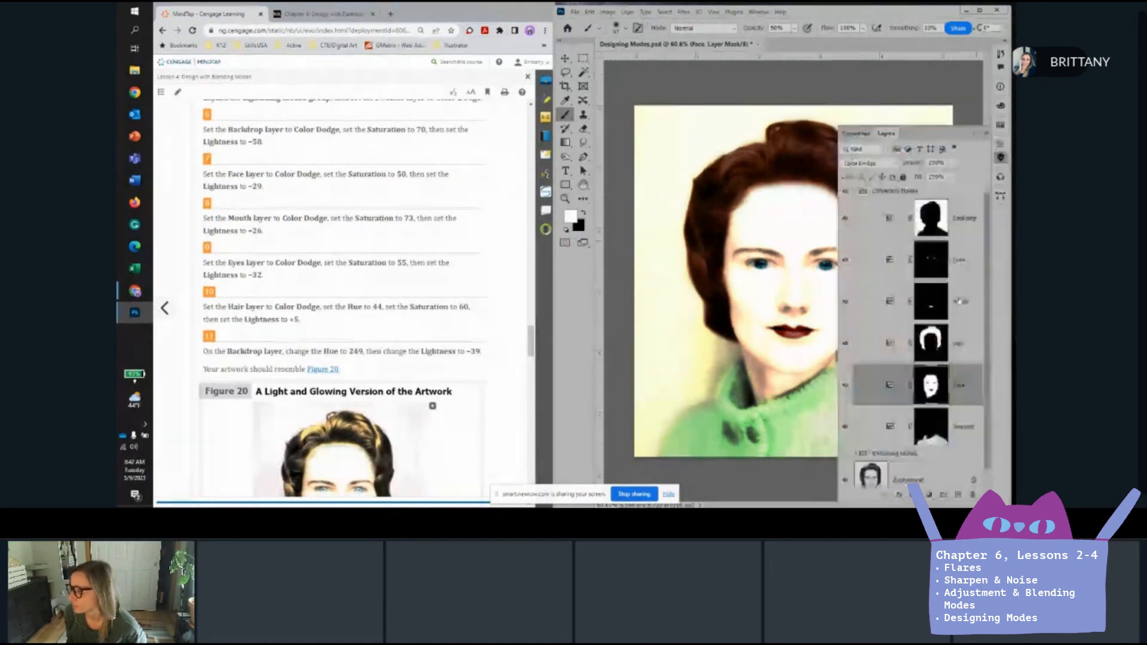
{"action": "left_click", "coordinate": [967, 297]}
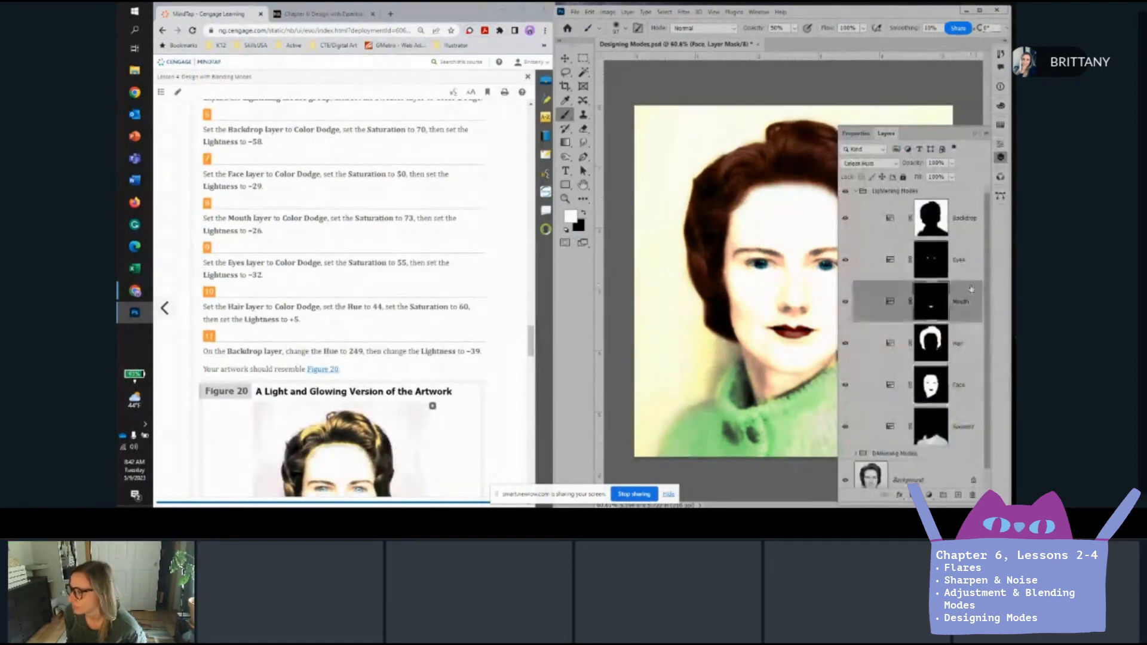
{"action": "left_click", "coordinate": [868, 165]}
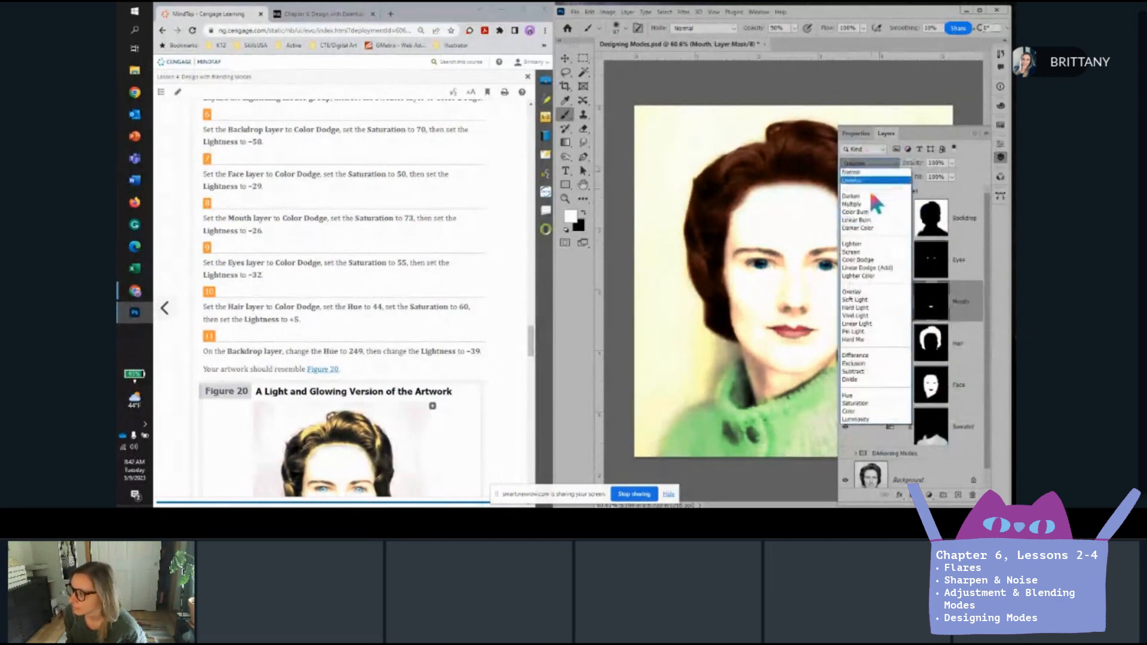
{"action": "left_click", "coordinate": [879, 273]}
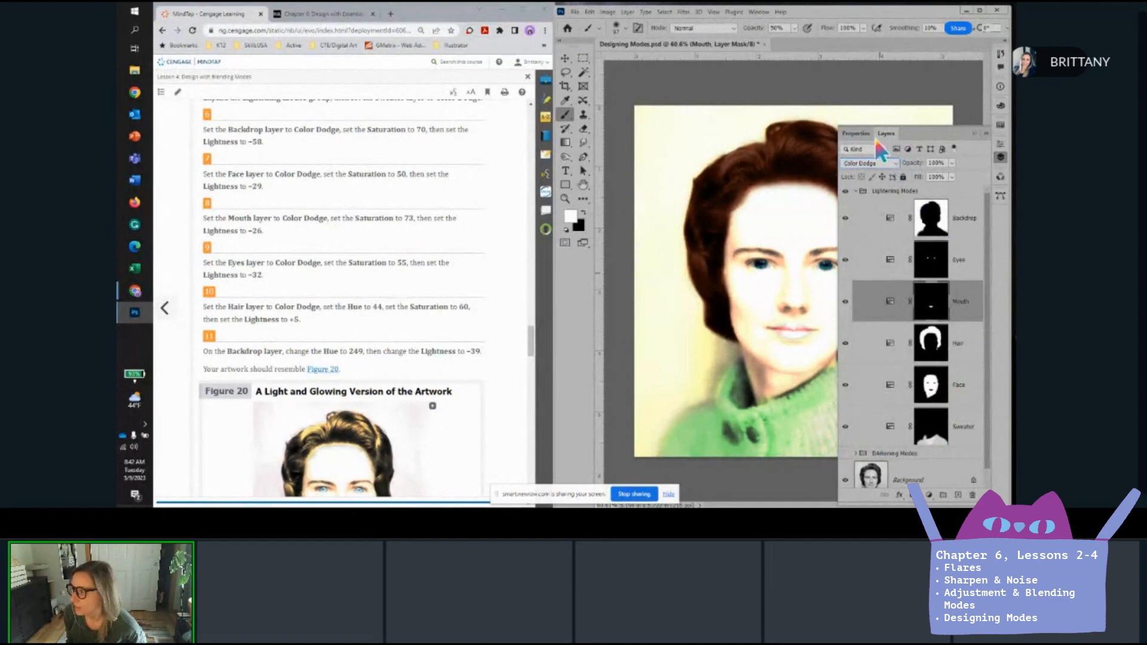
Set the Mouth layer's Hue/Saturation adjustment to Saturation 73 and Lightness -26.
{"action": "left_click", "coordinate": [858, 134]}
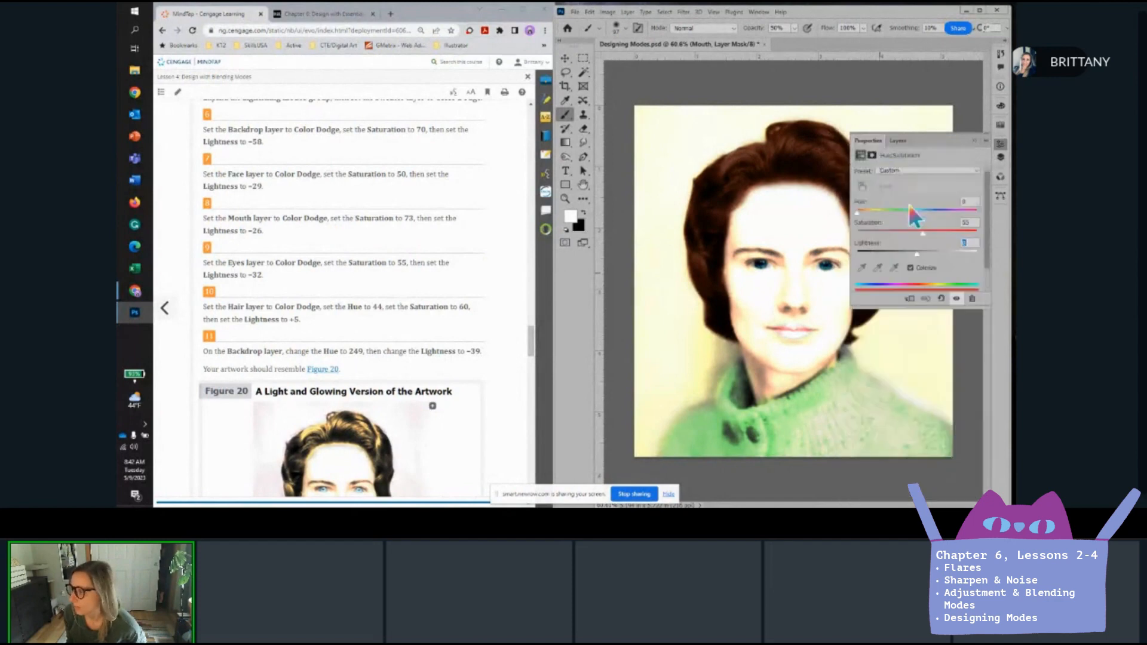
{"action": "double_click", "coordinate": [966, 222]}
{"action": "type", "text": "73"}
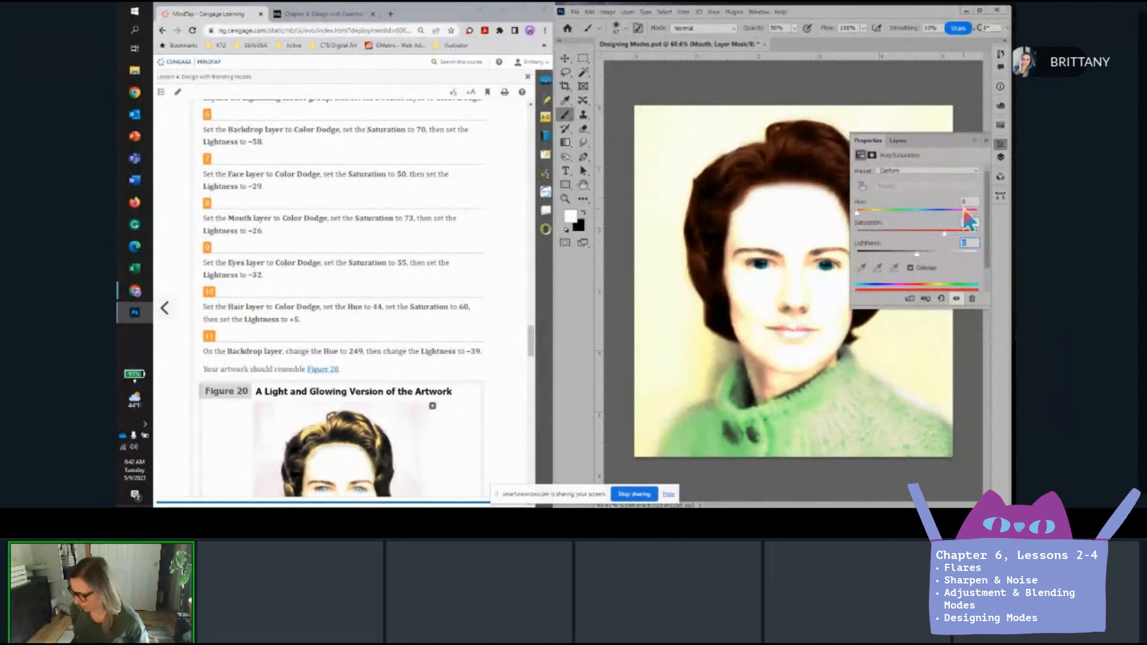
{"action": "type", "text": "-26"}
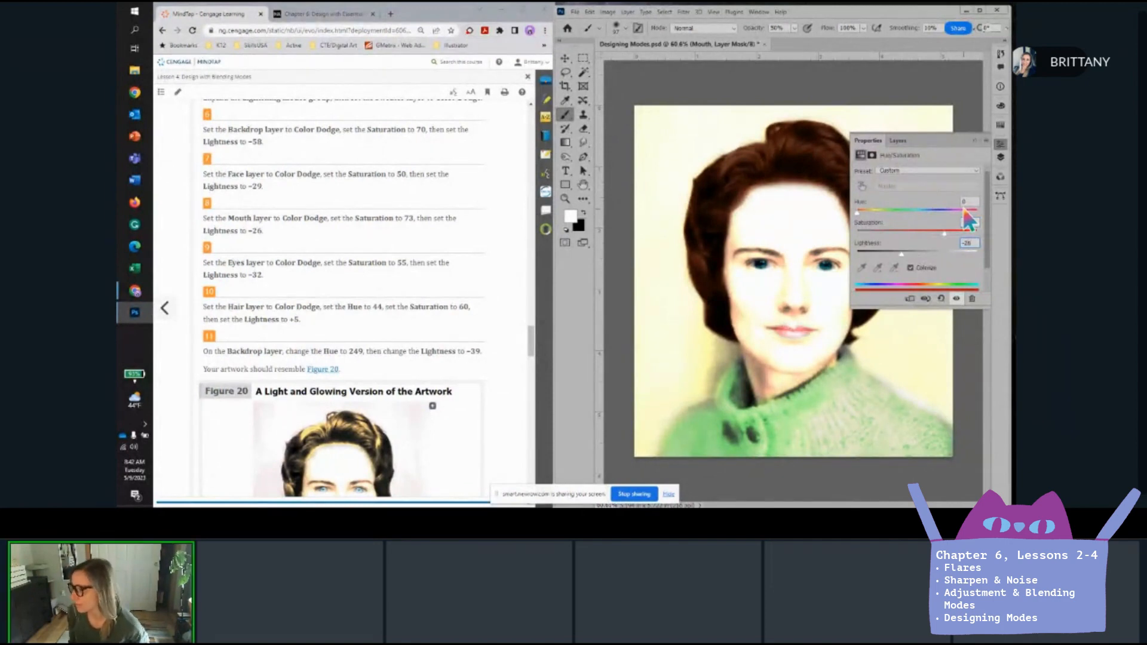
Change the blending mode of the Eyes layer in the Lightening Modes group to Color Dodge.
{"action": "left_click", "coordinate": [898, 141]}
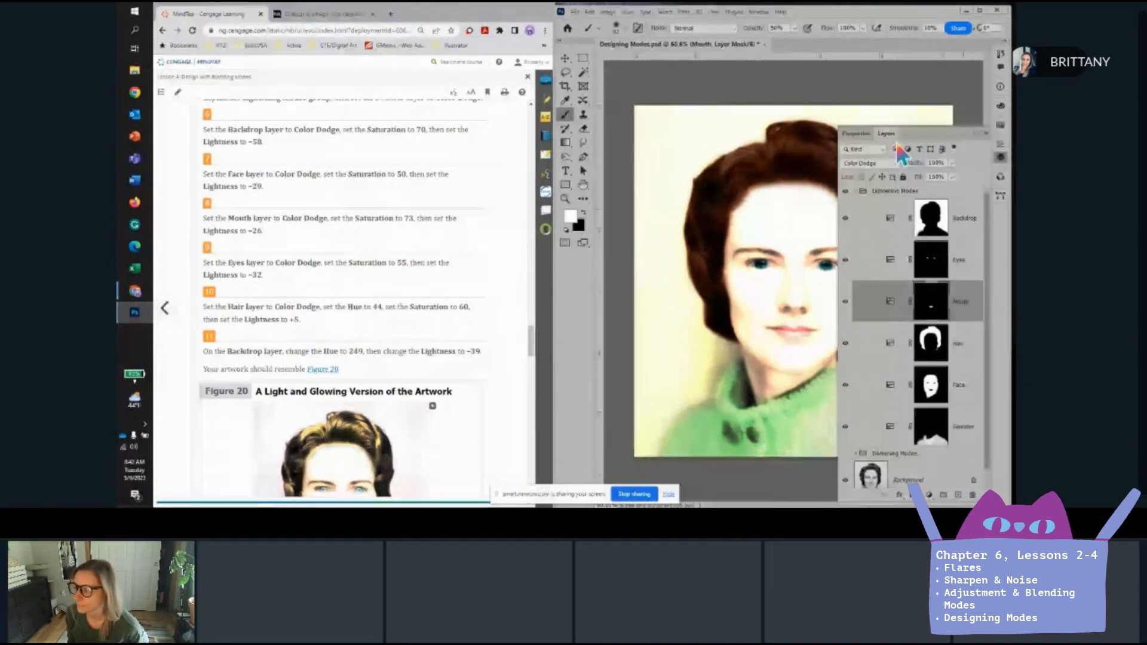
{"action": "scroll", "coordinate": [417, 228], "scroll_direction": "down", "scroll_amount": 3}
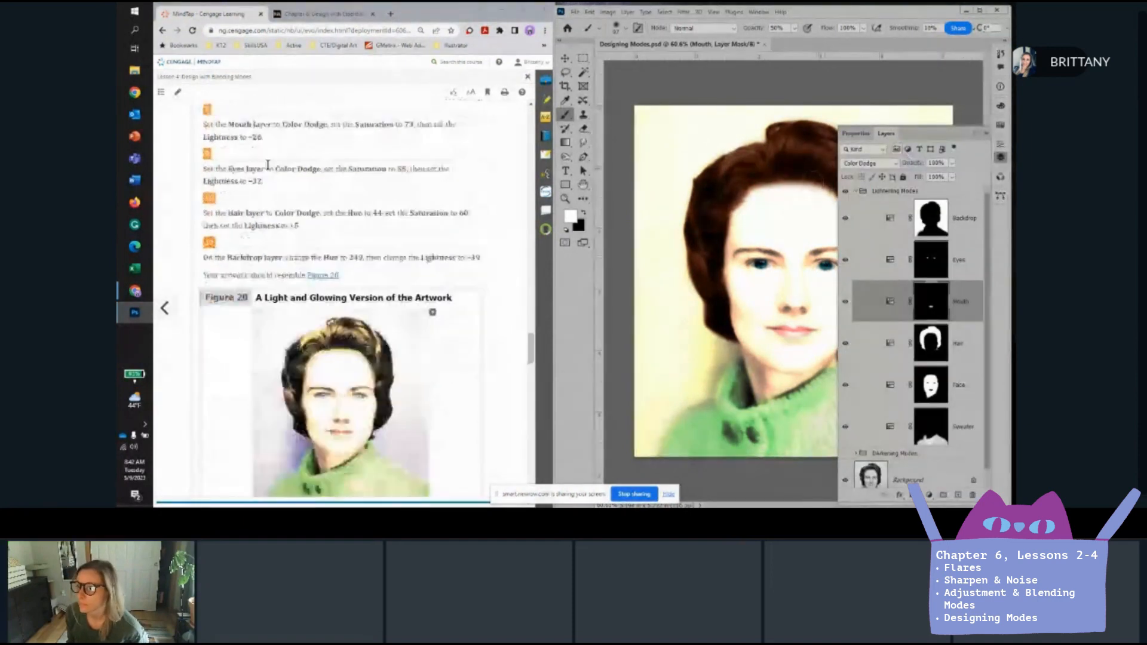
{"action": "left_click", "coordinate": [965, 267]}
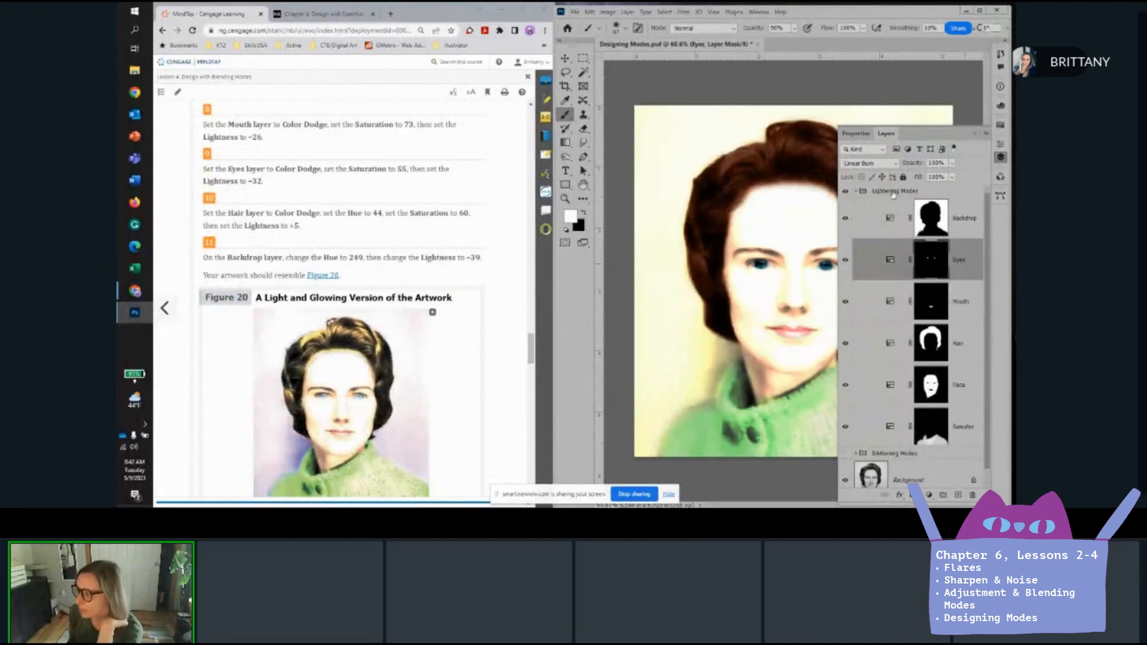
{"action": "left_click", "coordinate": [873, 163]}
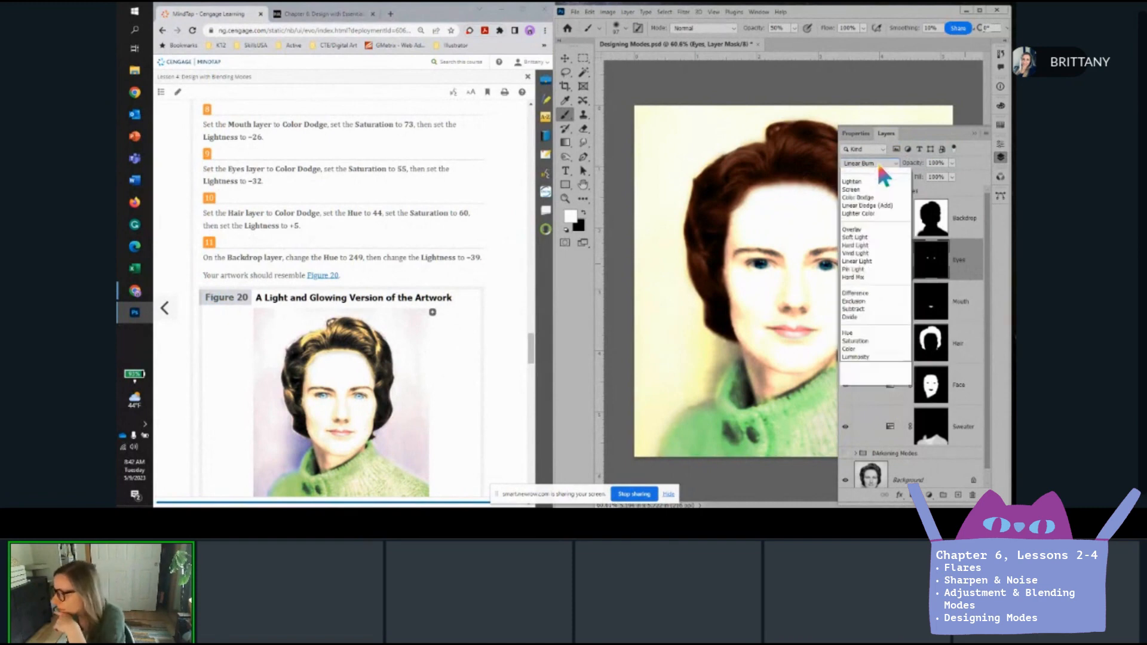
{"action": "left_click", "coordinate": [877, 260]}
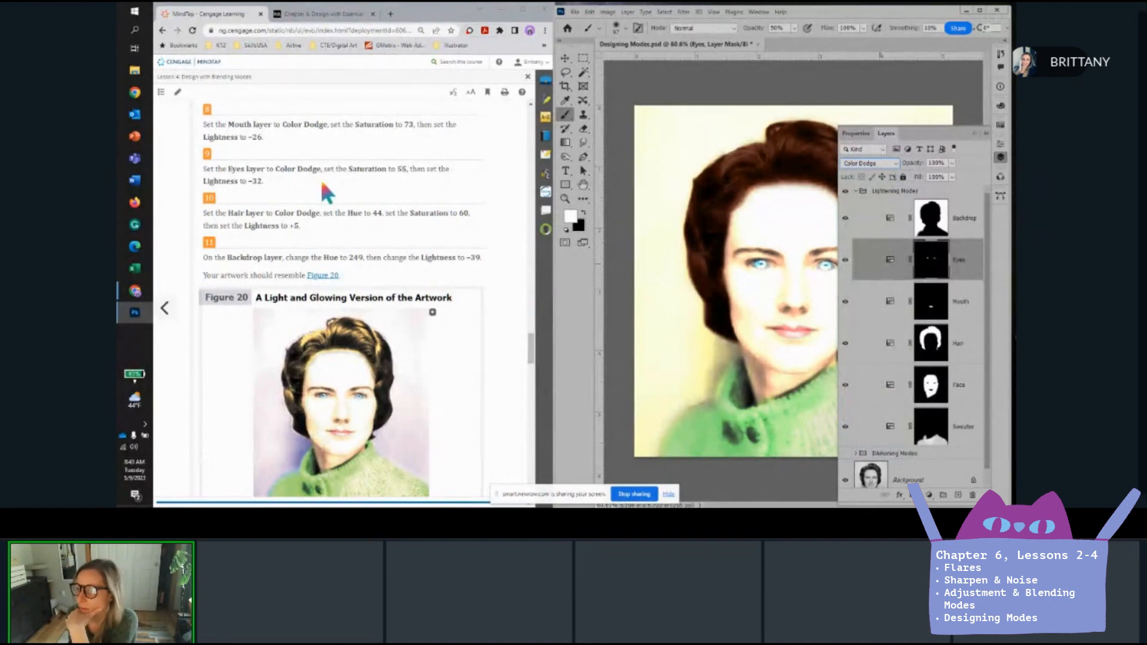
Set the Eyes layer's Hue/Saturation adjustment to Saturation 55 and Lightness -32.
{"action": "left_click", "coordinate": [855, 133]}
{"action": "left_click_drag", "start_coordinate": [971, 223], "coordinate": [937, 221]}
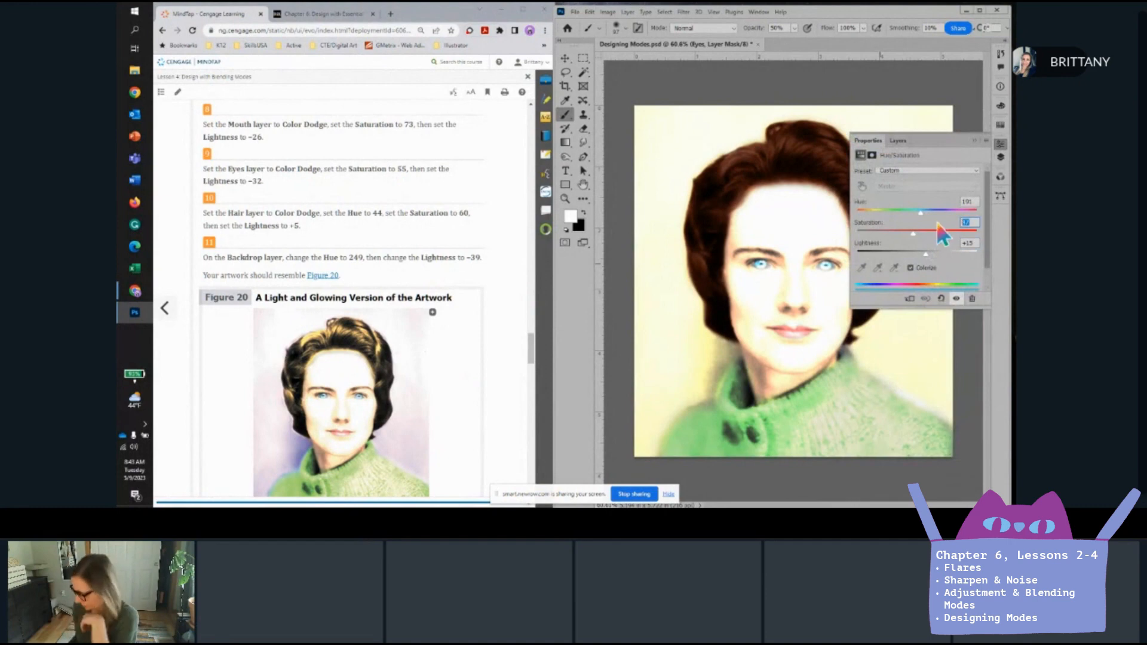
{"action": "type", "text": "55"}
{"action": "key", "text": "Tab"}
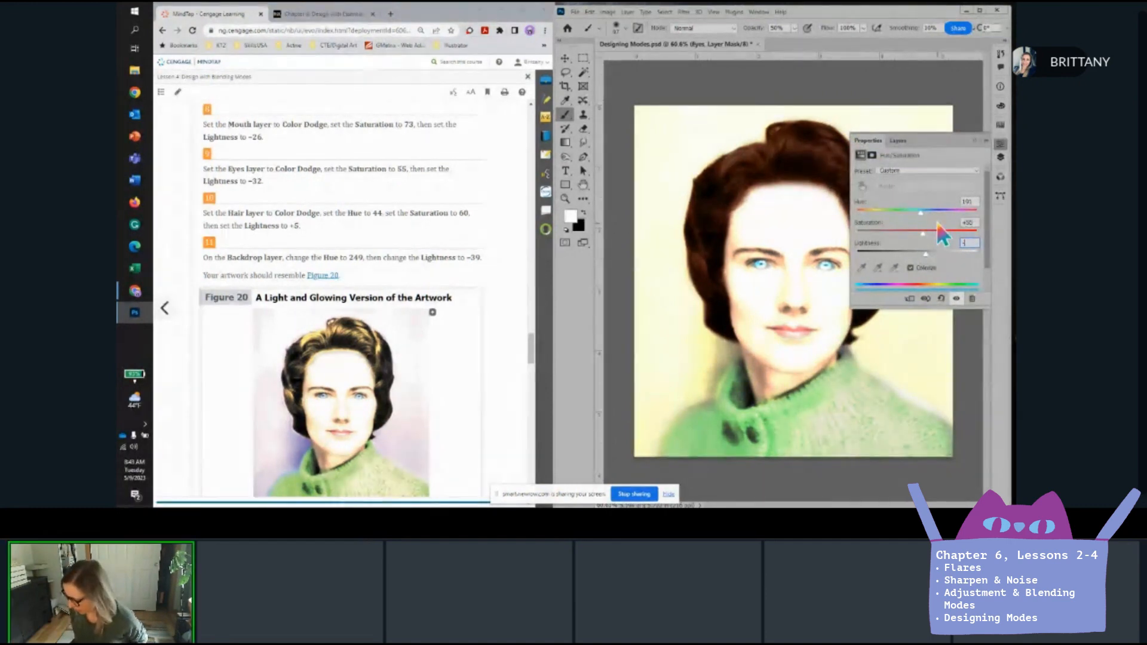
{"action": "type", "text": "-32"}
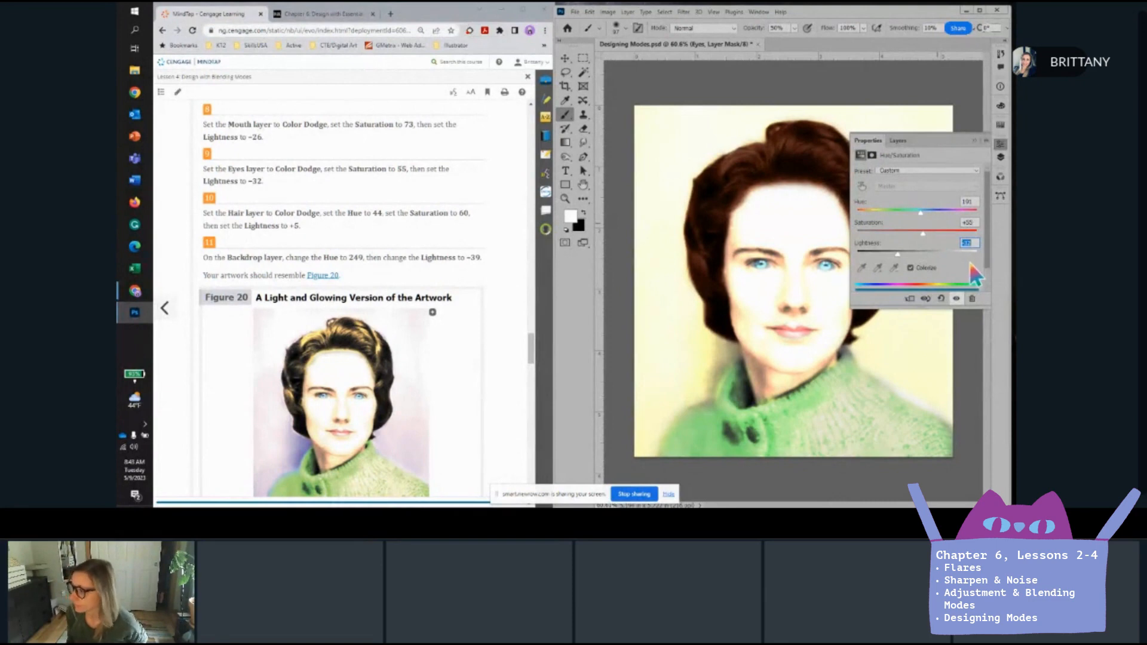
Change the blending mode of the Hair layer in the Lightening Modes group to Color Dodge.
{"action": "left_click", "coordinate": [903, 141]}
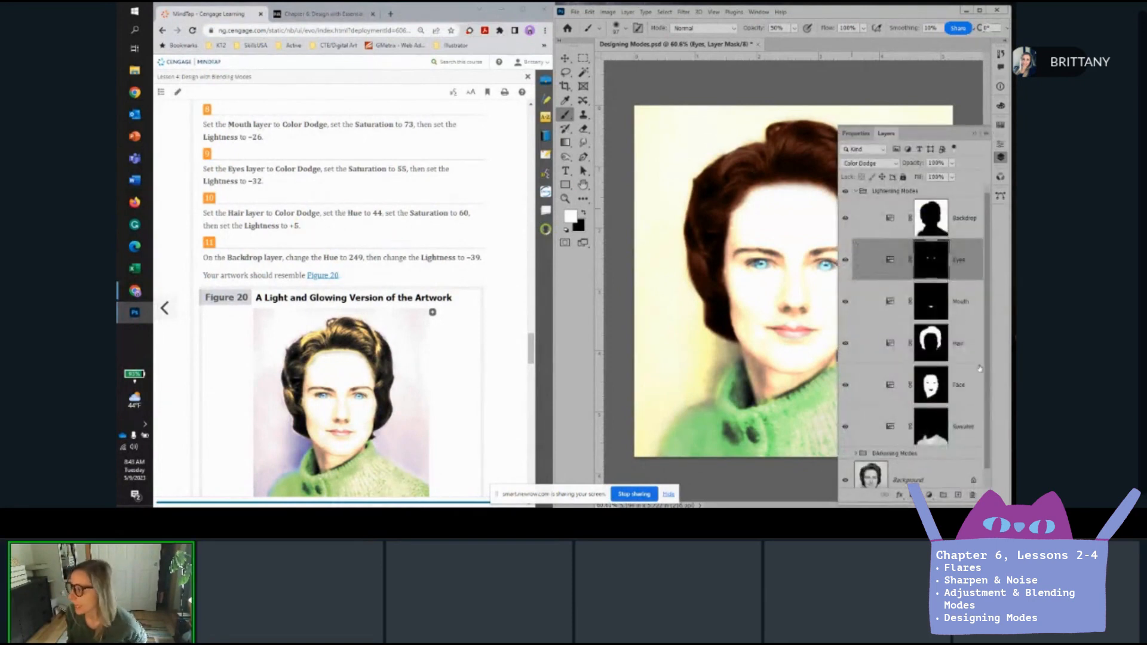
{"action": "left_click", "coordinate": [961, 354]}
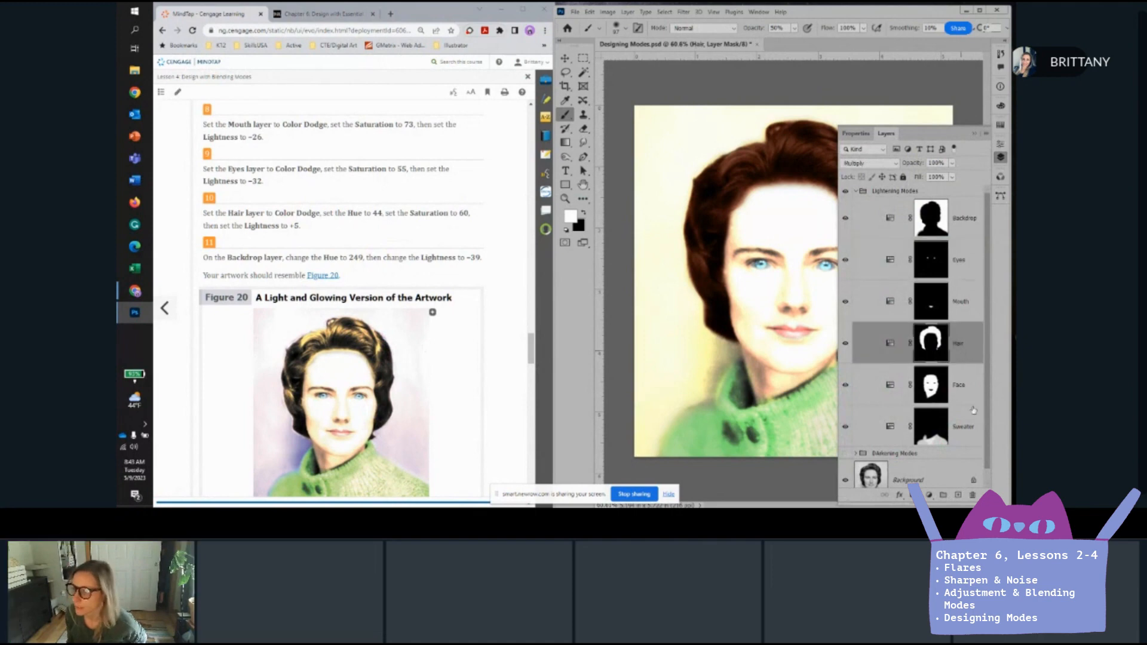
{"action": "left_click", "coordinate": [856, 164]}
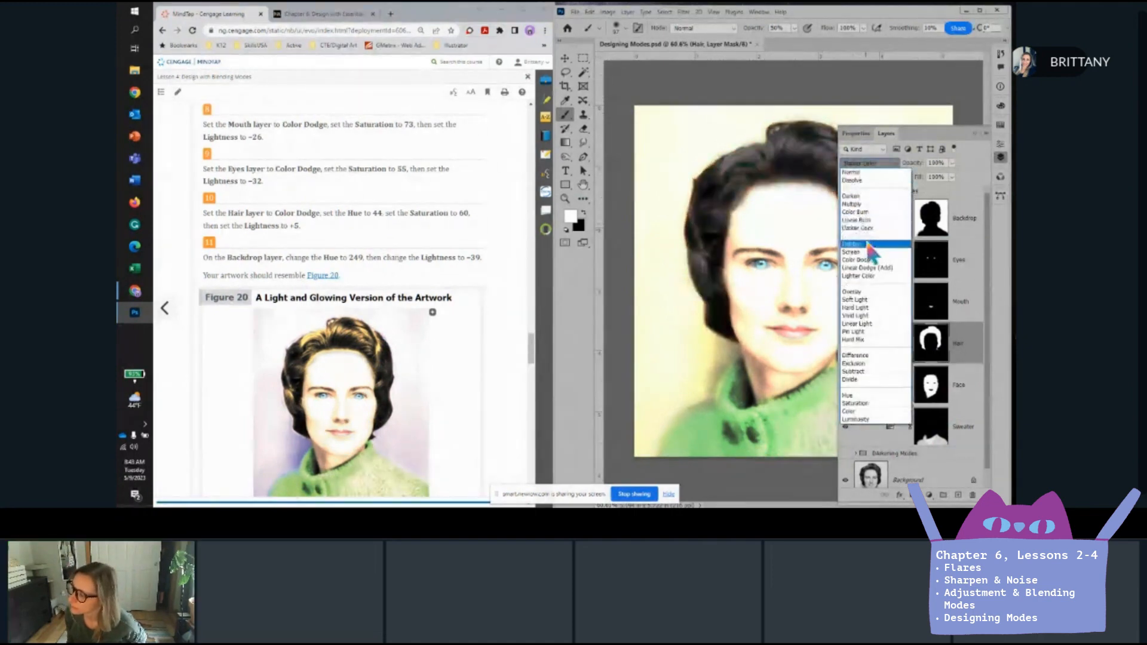
{"action": "left_click", "coordinate": [866, 260]}
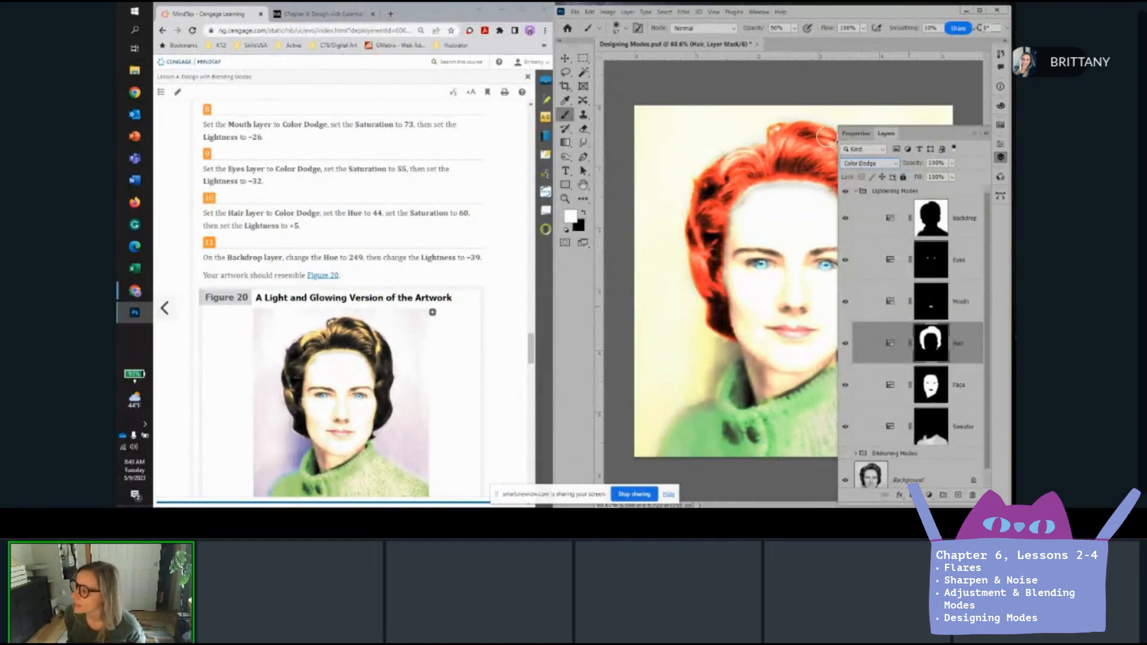
Set the Hair layer's Hue/Saturation adjustment to Hue 44, Saturation 60 and Lightness +5.
{"action": "left_click", "coordinate": [860, 135]}
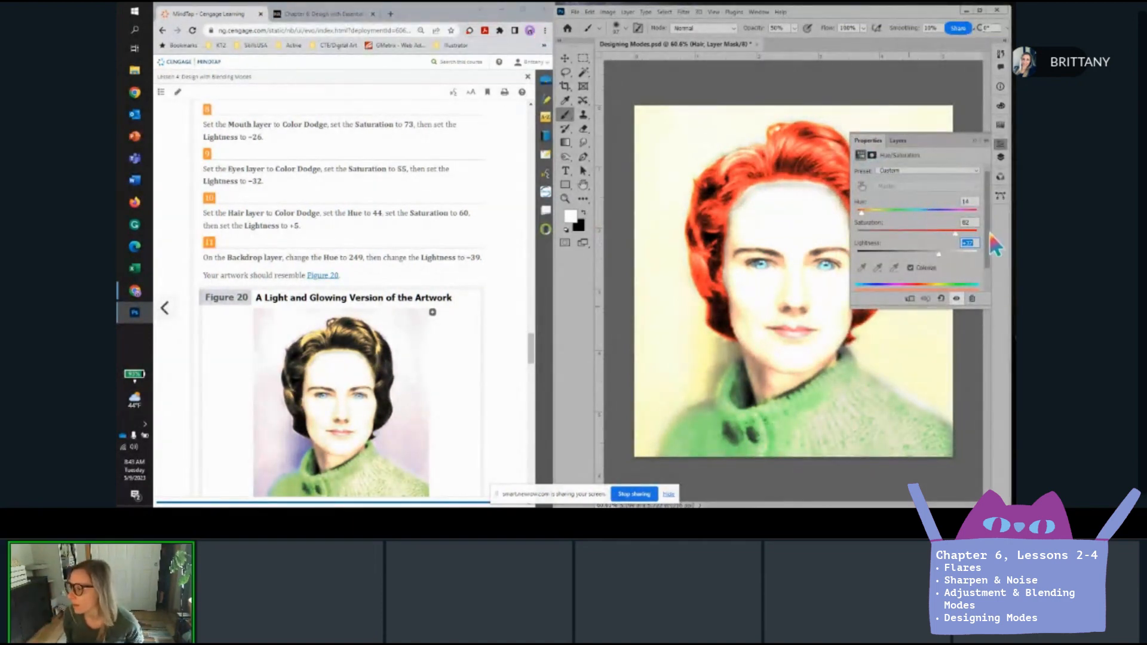
{"action": "left_click", "coordinate": [968, 203]}
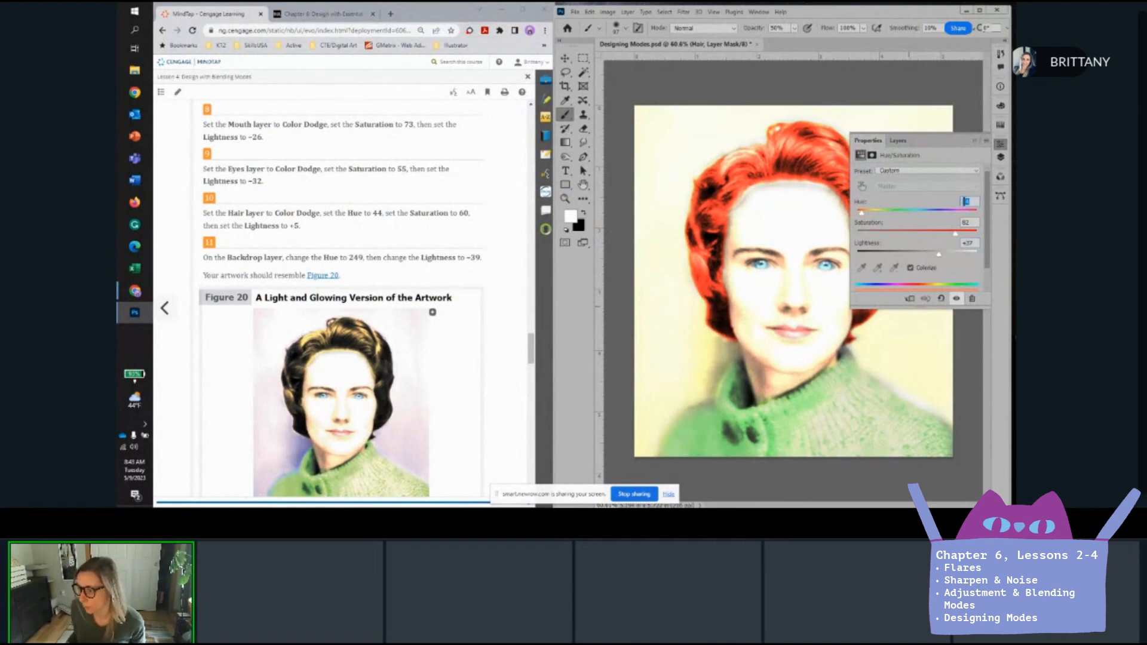
{"action": "type", "text": "44"}
{"action": "key", "text": "Tab"}
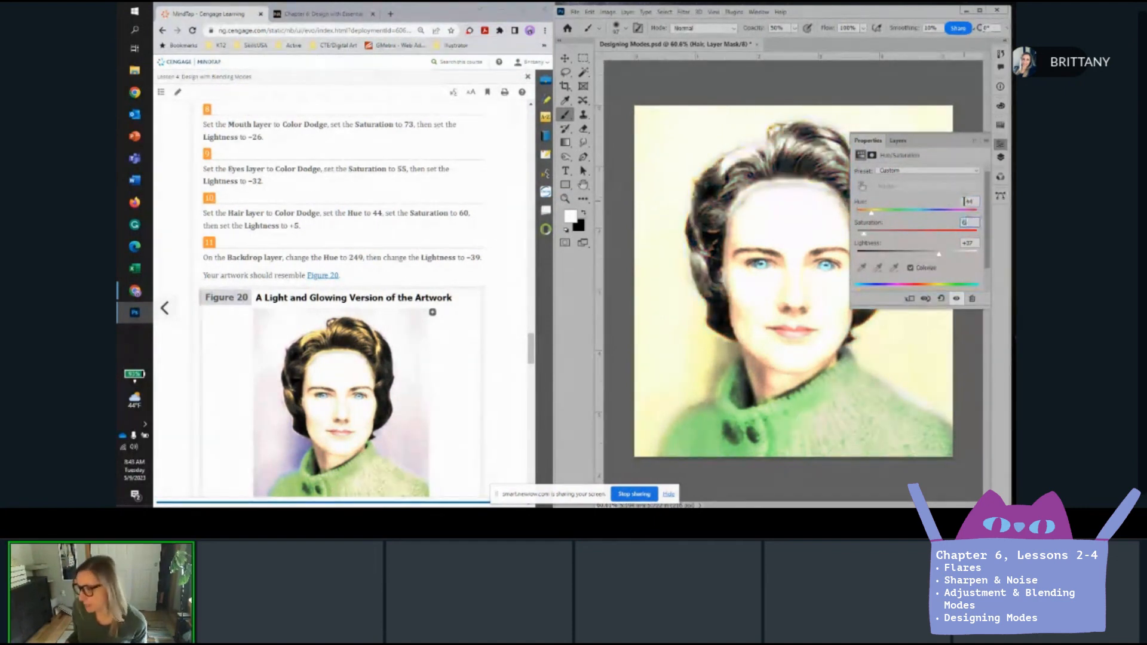
{"action": "type", "text": "60"}
{"action": "key", "text": "Tab"}
{"action": "type", "text": "5"}
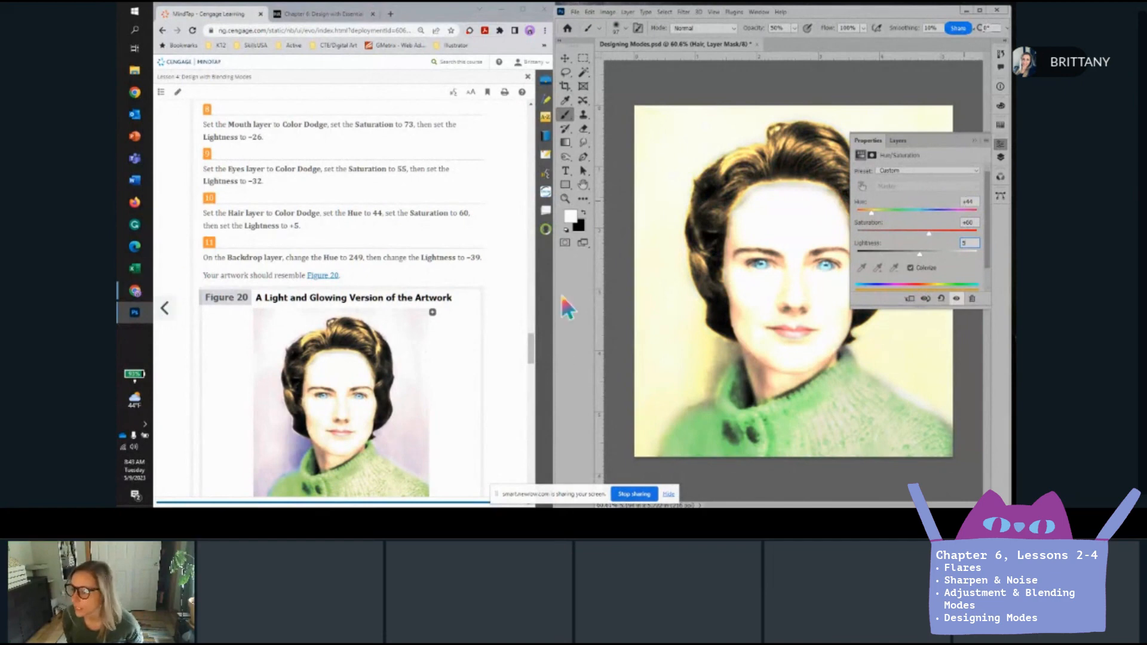
Set the Hue/Saturation adjustment of the Lightening Modes group's Backdrop layer to Hue 249 and Lightness -39.
{"action": "left_click", "coordinate": [903, 139]}
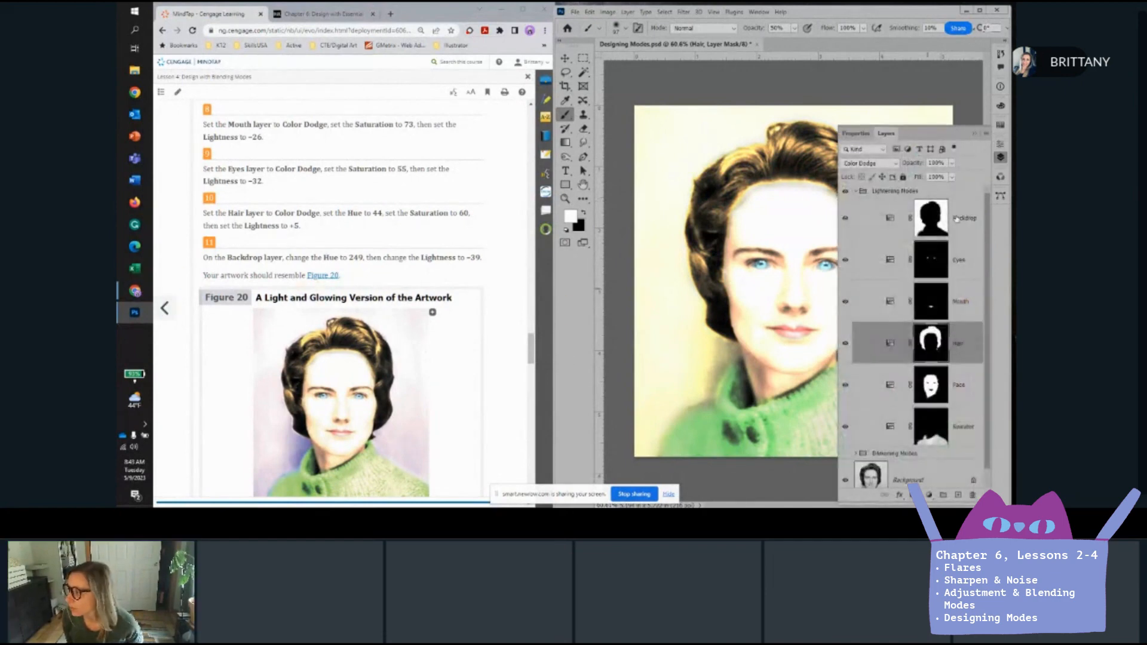
{"action": "left_click", "coordinate": [930, 219]}
{"action": "left_click", "coordinate": [856, 133]}
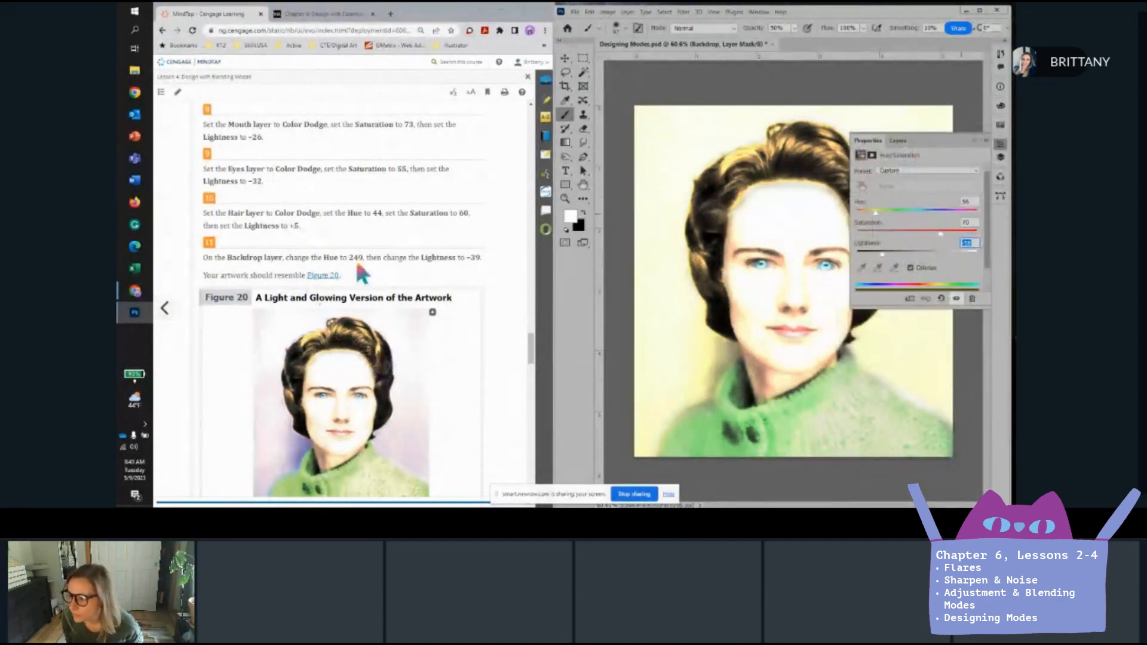
{"action": "left_click_drag", "start_coordinate": [970, 204], "coordinate": [948, 199]}
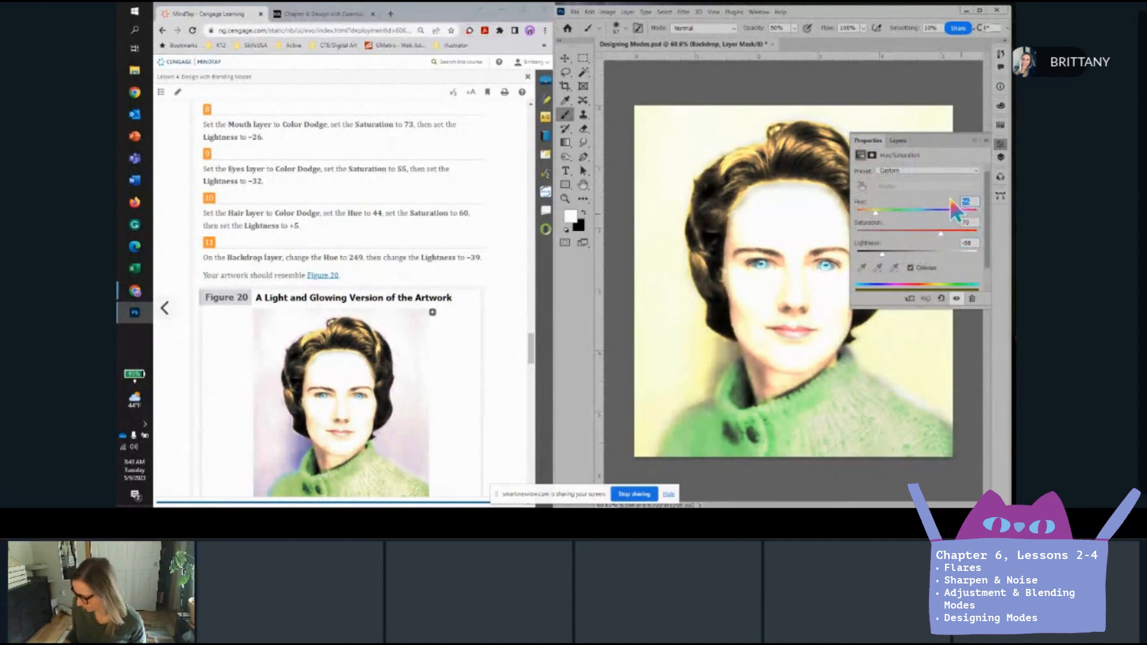
{"action": "type", "text": "249"}
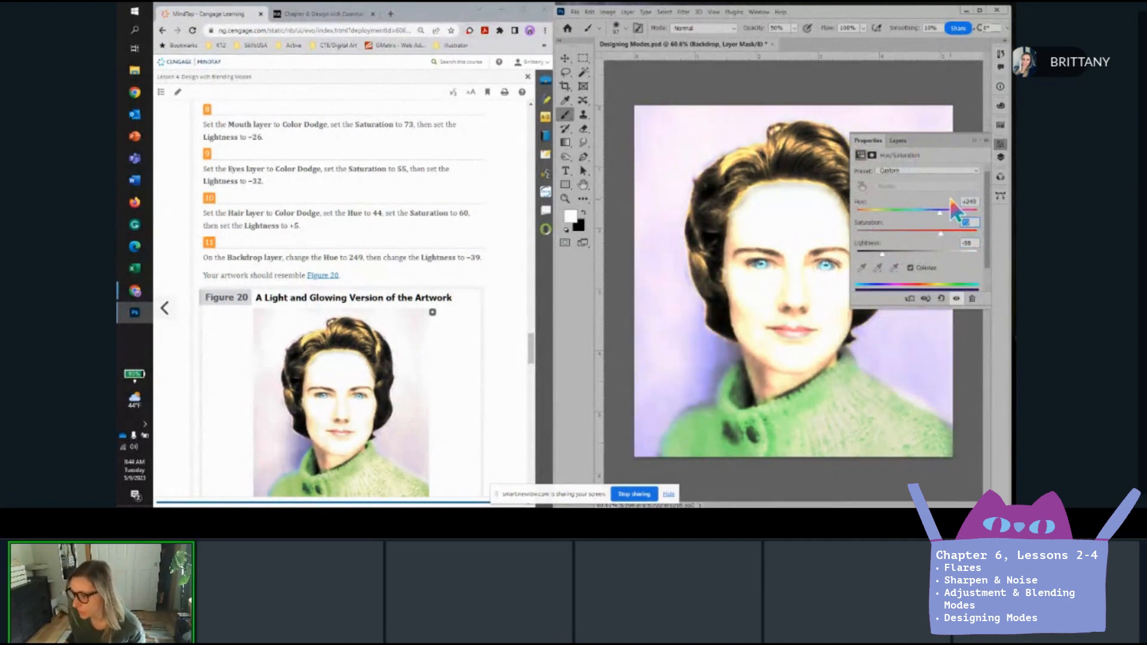
{"action": "key", "text": "Tab"}
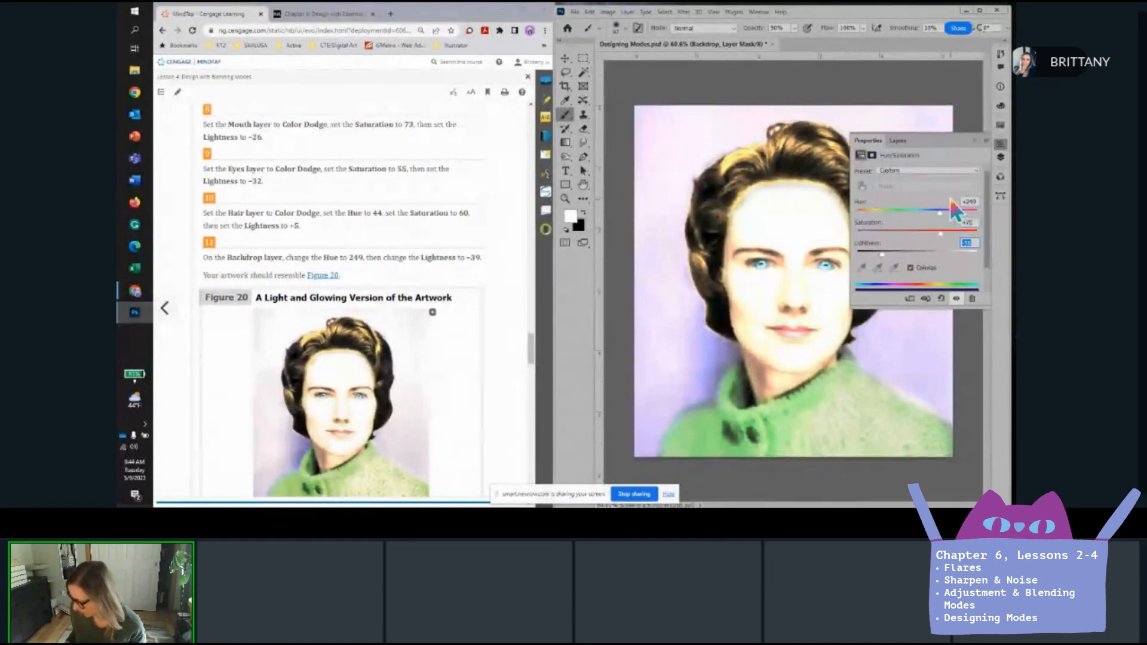
{"action": "type", "text": "-39"}
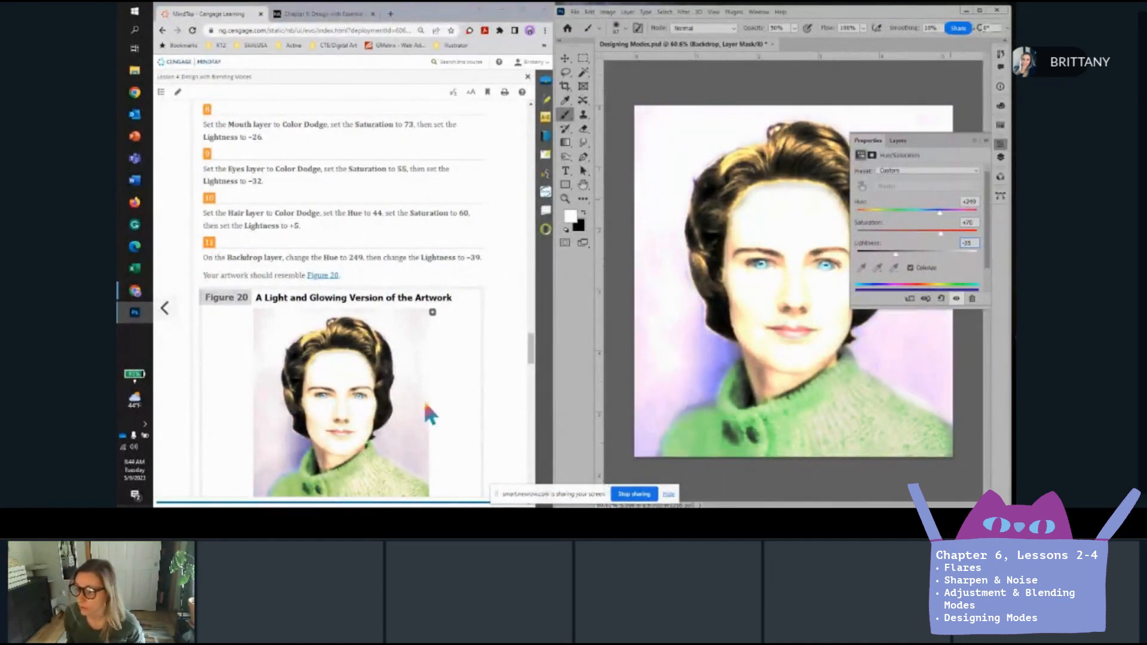
Compare the whole portrait with Figure 20 and save the Designing Modes document.
{"action": "scroll", "coordinate": [423, 402], "scroll_direction": "down", "scroll_amount": 3}
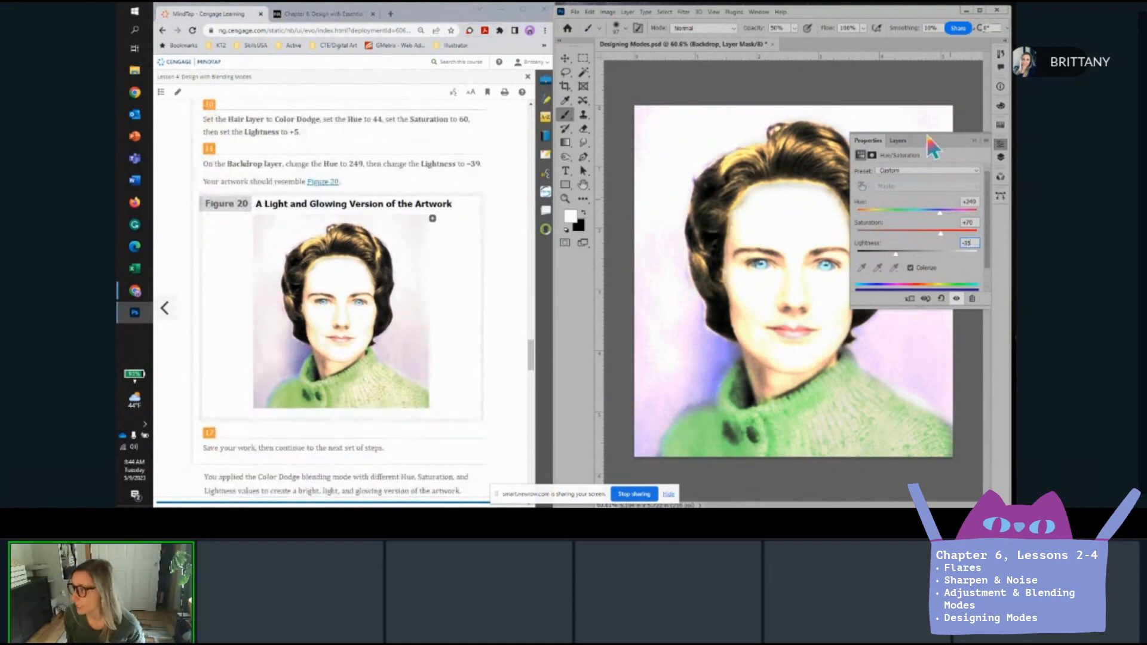
{"action": "left_click", "coordinate": [975, 139]}
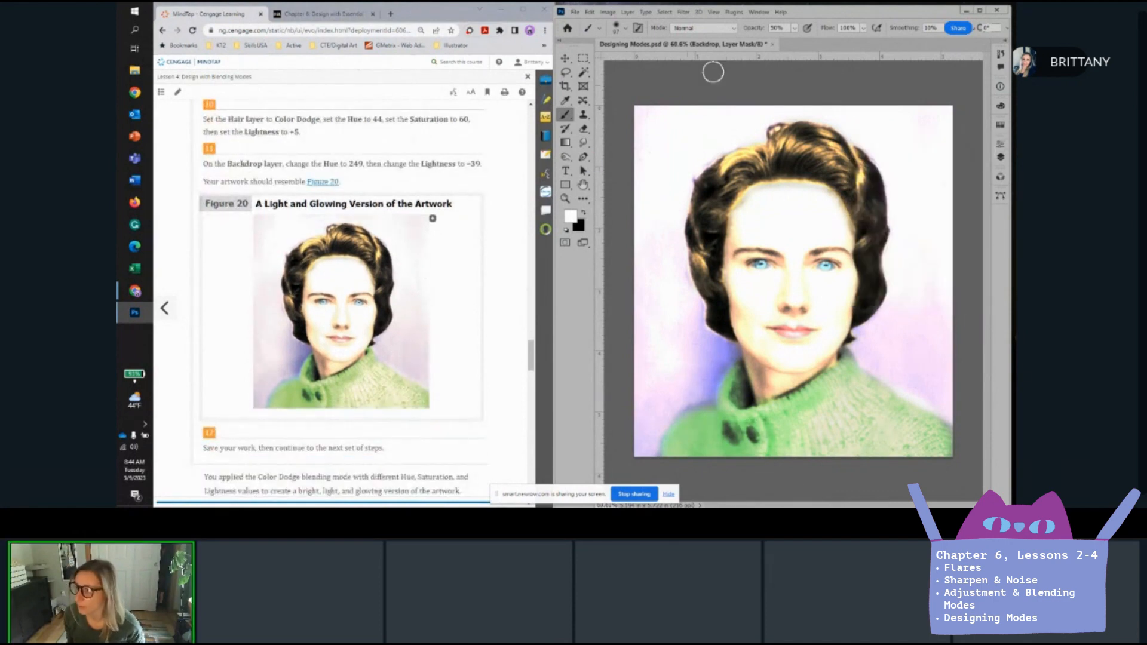
{"action": "left_click", "coordinate": [575, 11]}
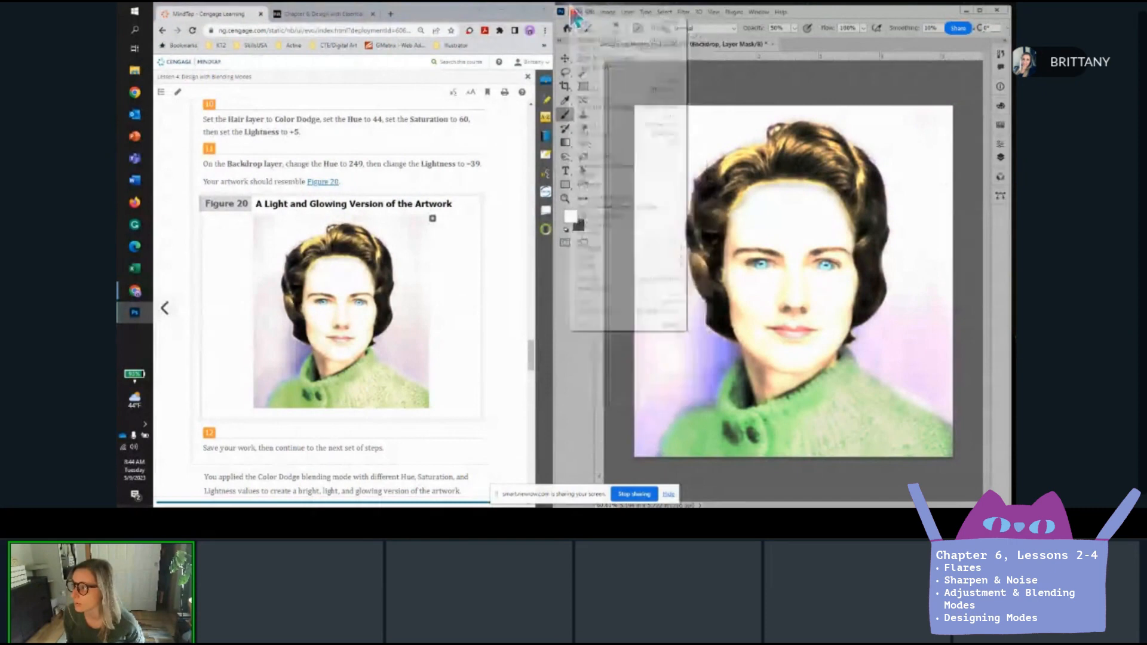
{"action": "left_click", "coordinate": [585, 116]}
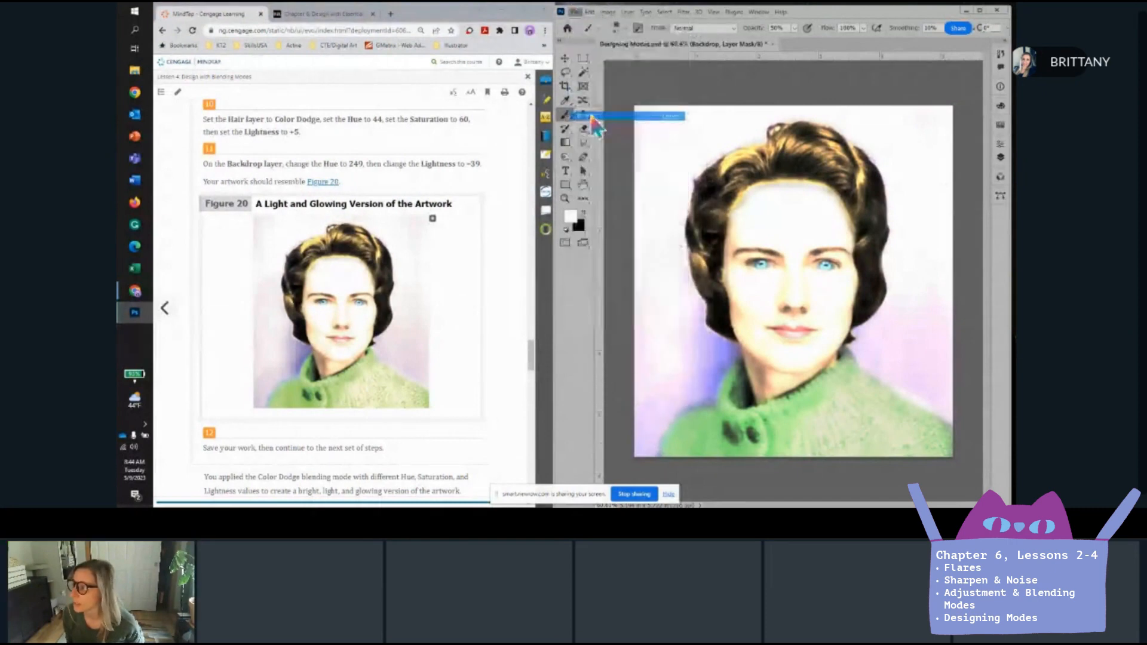
Preview other blending modes on the Backdrop, Eyes, Mouth and Hair layers together, keeping Color Dodge.
{"action": "left_click", "coordinate": [1002, 158]}
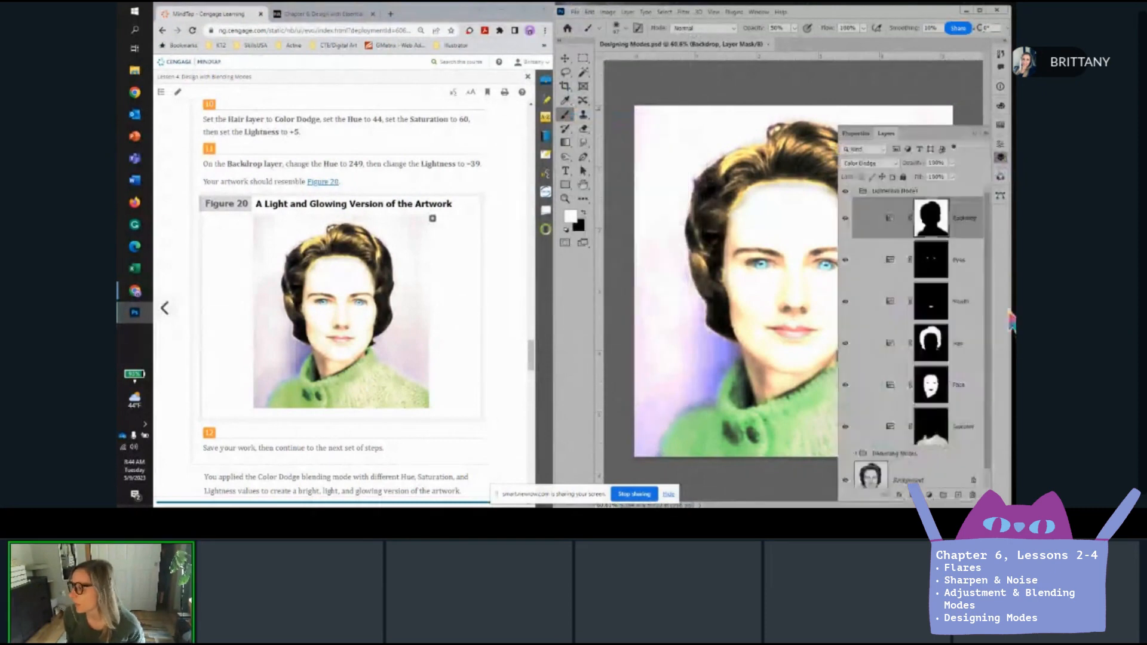
{"action": "left_click", "coordinate": [877, 271], "text": "shift"}
{"action": "left_click", "coordinate": [878, 299], "text": "shift"}
{"action": "left_click", "coordinate": [876, 337], "text": "shift"}
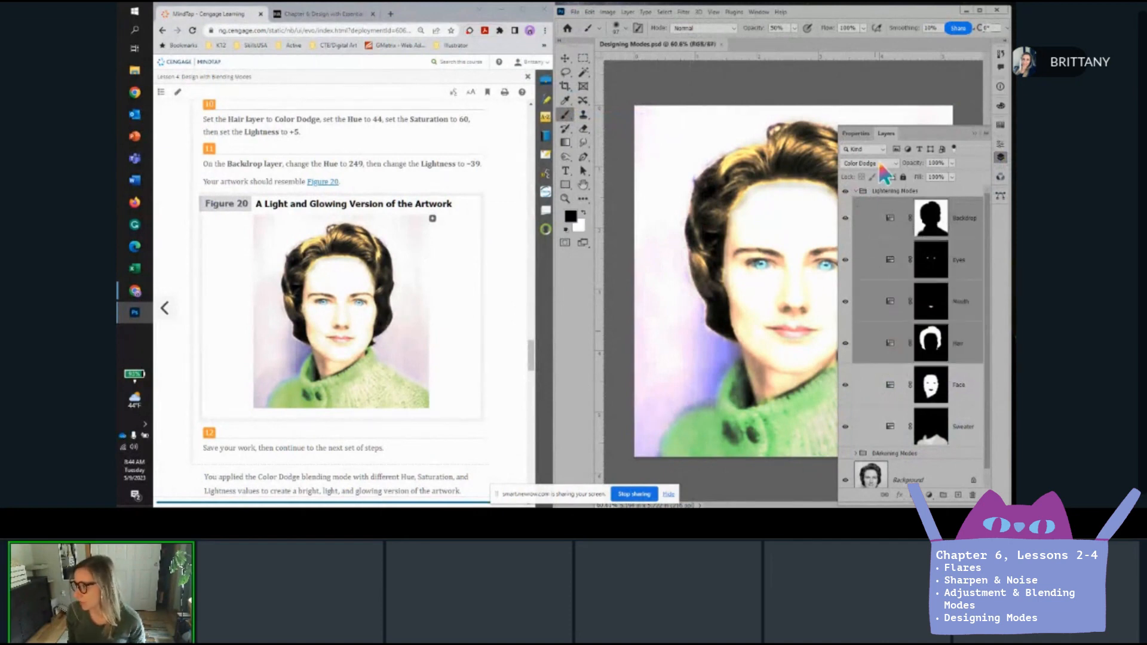
{"action": "left_click", "coordinate": [892, 162]}
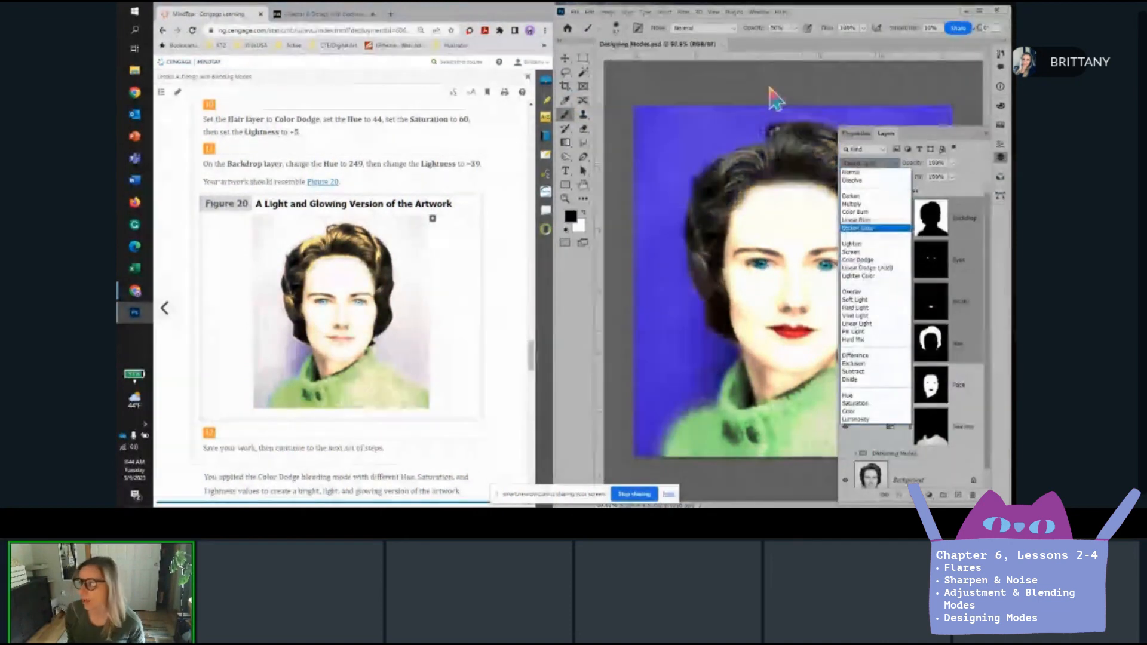
{"action": "left_click", "coordinate": [799, 70]}
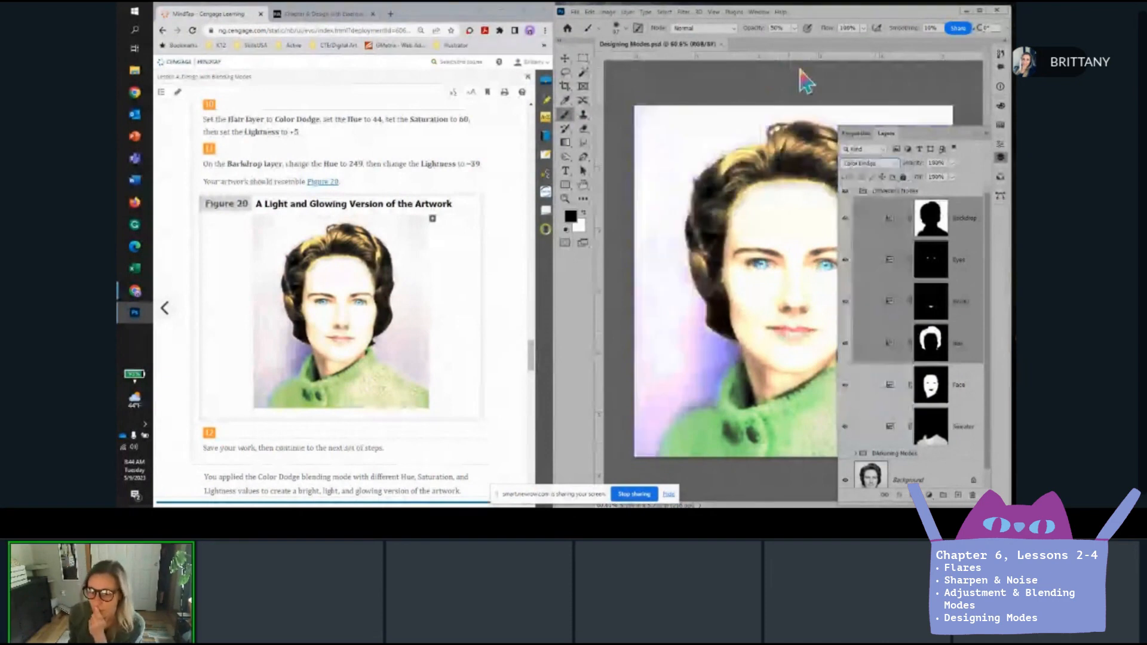
Collapse the Lightening Modes group and duplicate it, following the Experiment with Overlay Blending Modes instructions.
{"action": "scroll", "coordinate": [184, 430], "scroll_direction": "down", "scroll_amount": 4}
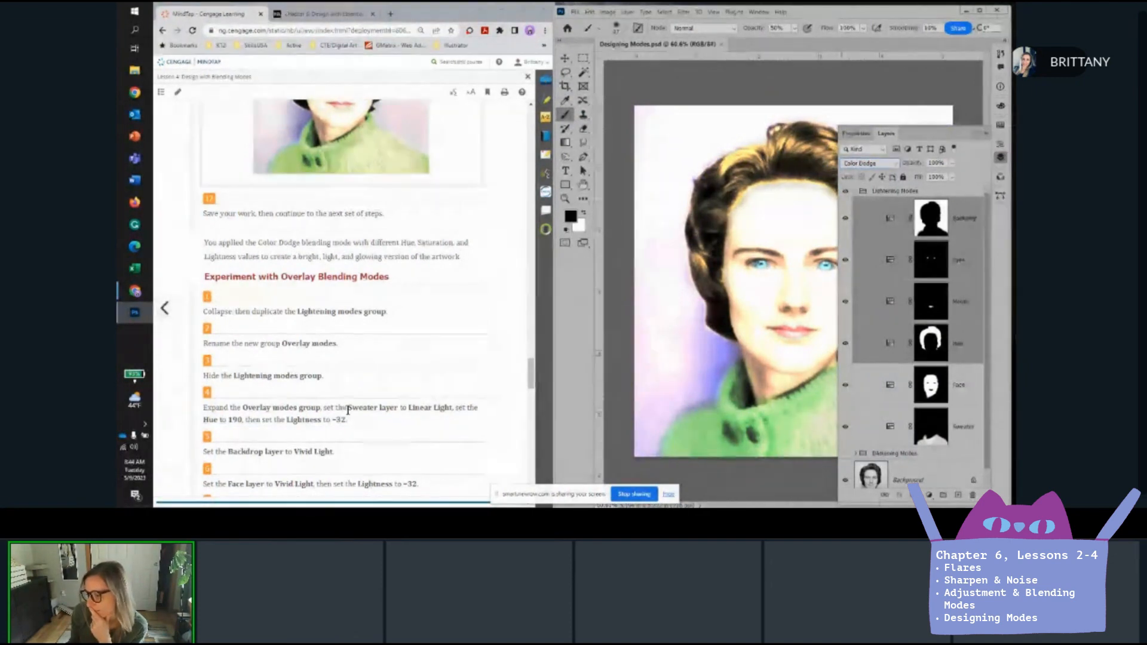
{"action": "scroll", "coordinate": [348, 410], "scroll_direction": "down", "scroll_amount": 1}
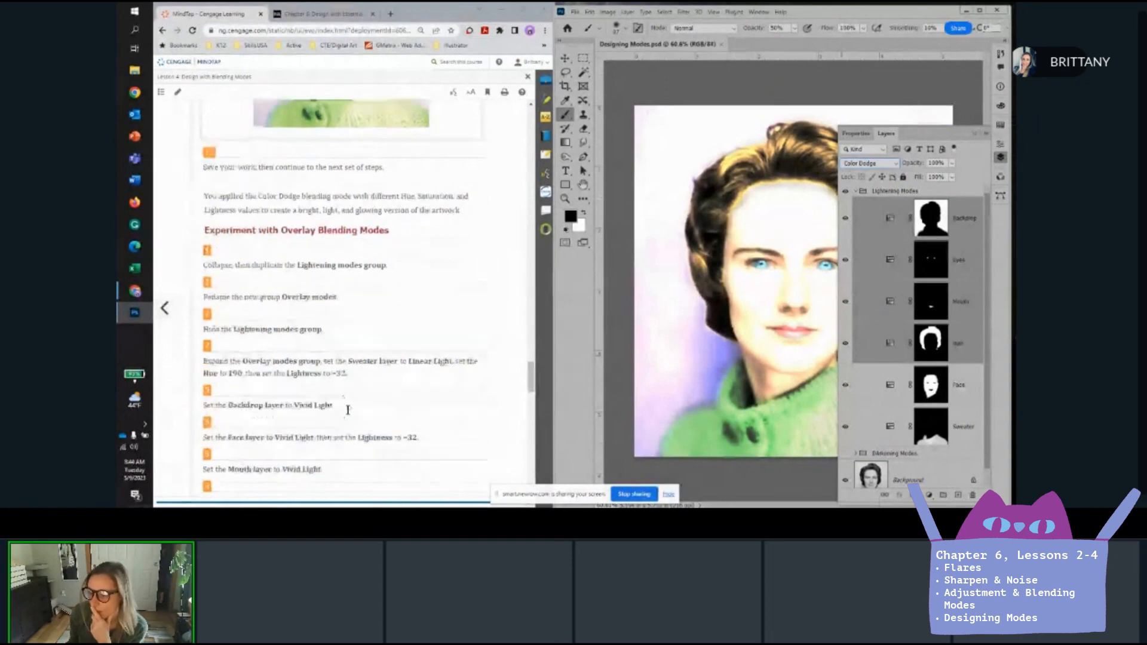
{"action": "scroll", "coordinate": [348, 410], "scroll_direction": "down", "scroll_amount": 1}
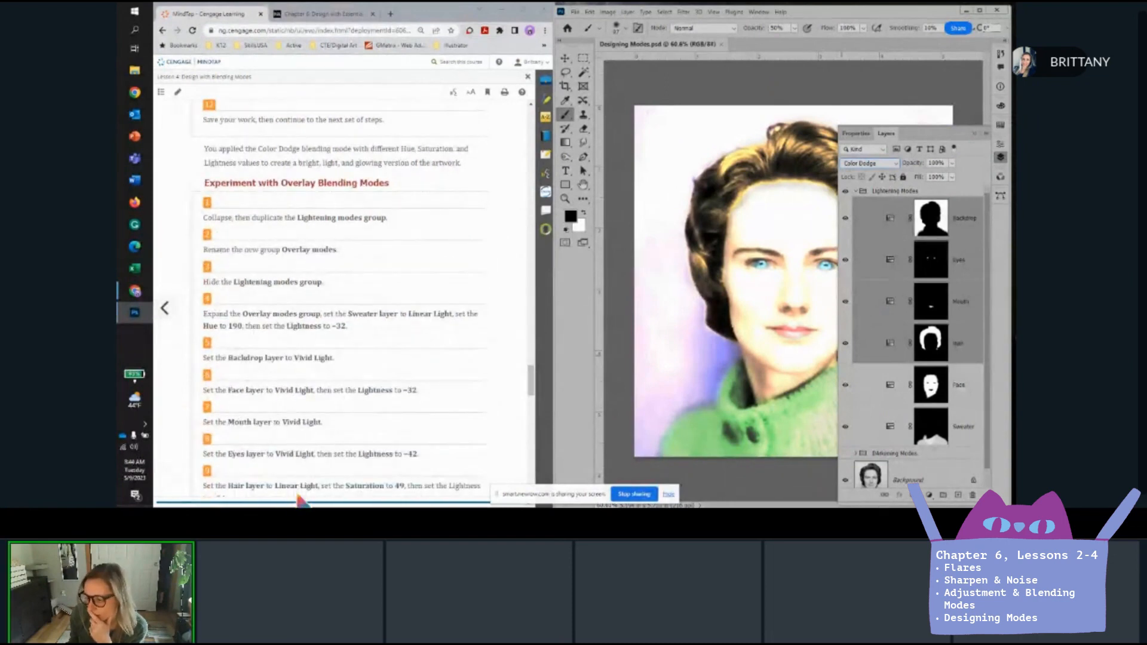
{"action": "scroll", "coordinate": [305, 466], "scroll_direction": "down", "scroll_amount": 1}
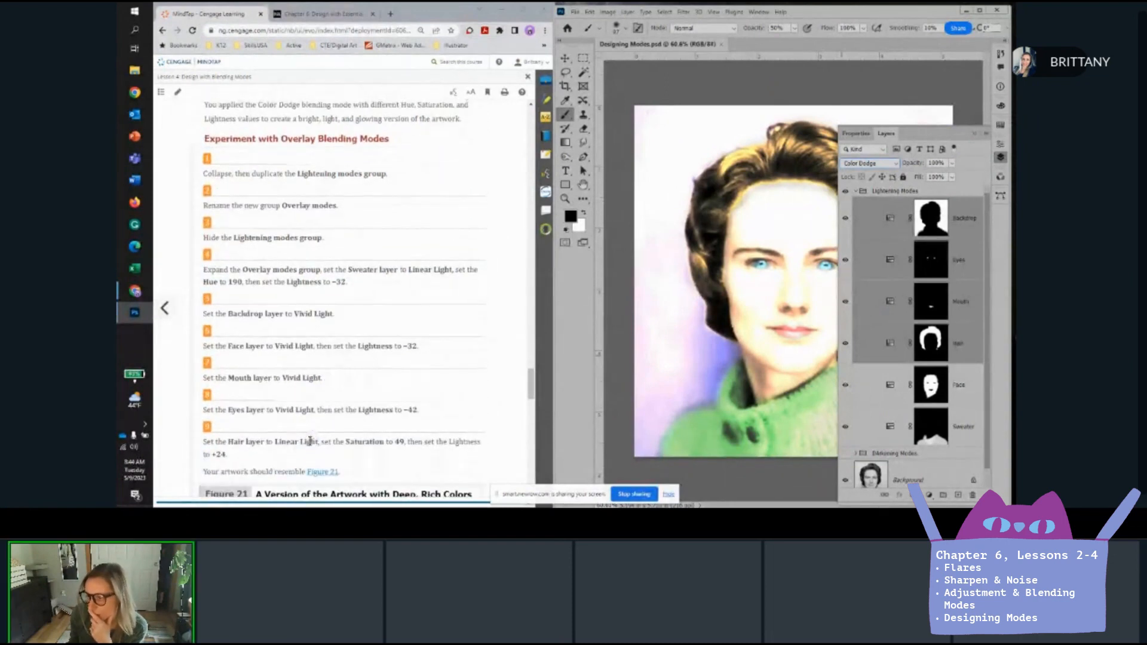
{"action": "scroll", "coordinate": [309, 441], "scroll_direction": "up", "scroll_amount": 2}
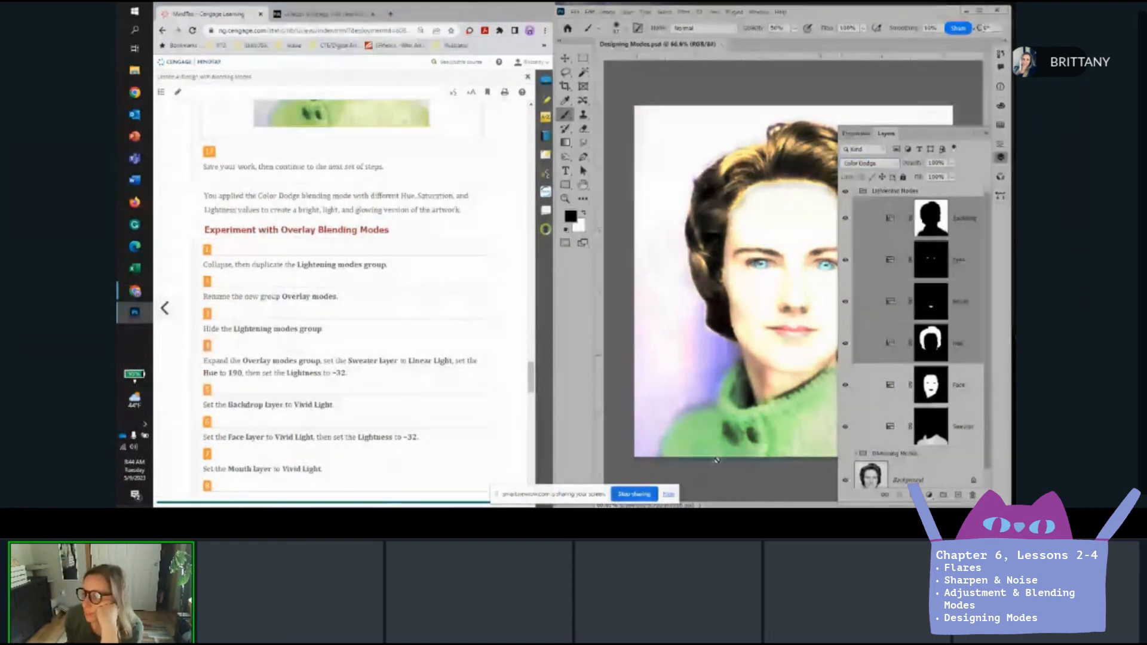
{"action": "left_click", "coordinate": [859, 430]}
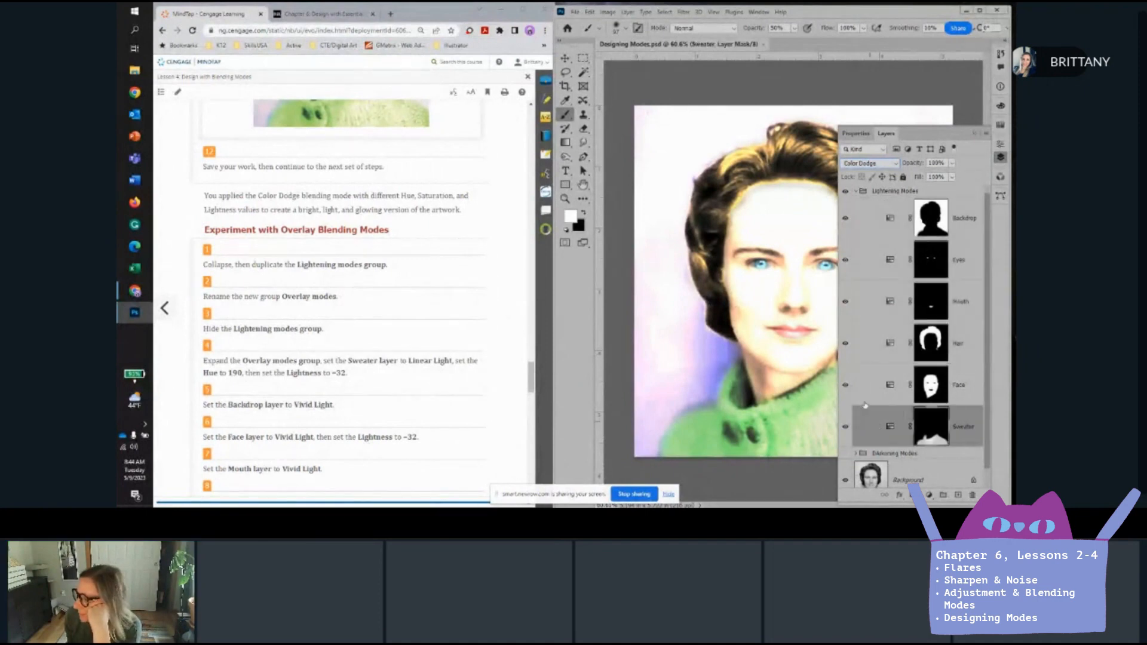
{"action": "left_click", "coordinate": [857, 192]}
{"action": "left_click_drag", "start_coordinate": [937, 201], "coordinate": [959, 496]}
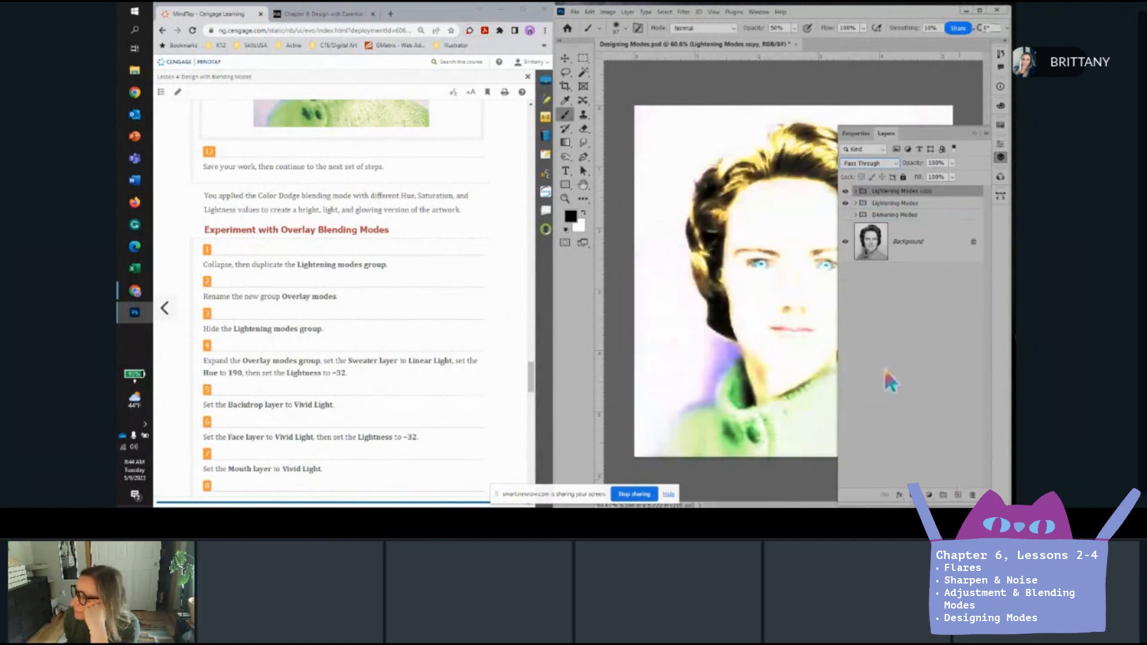
Rename the duplicated group Overlay Modes.
{"action": "double_click", "coordinate": [908, 191]}
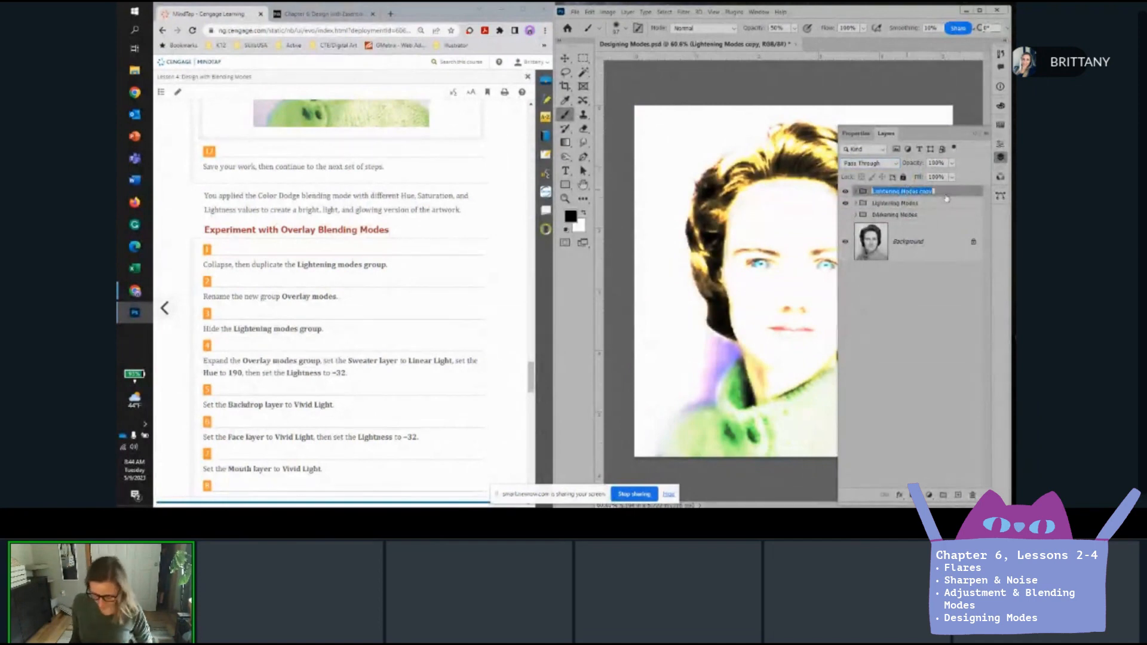
{"action": "type", "text": "Overlay M"}
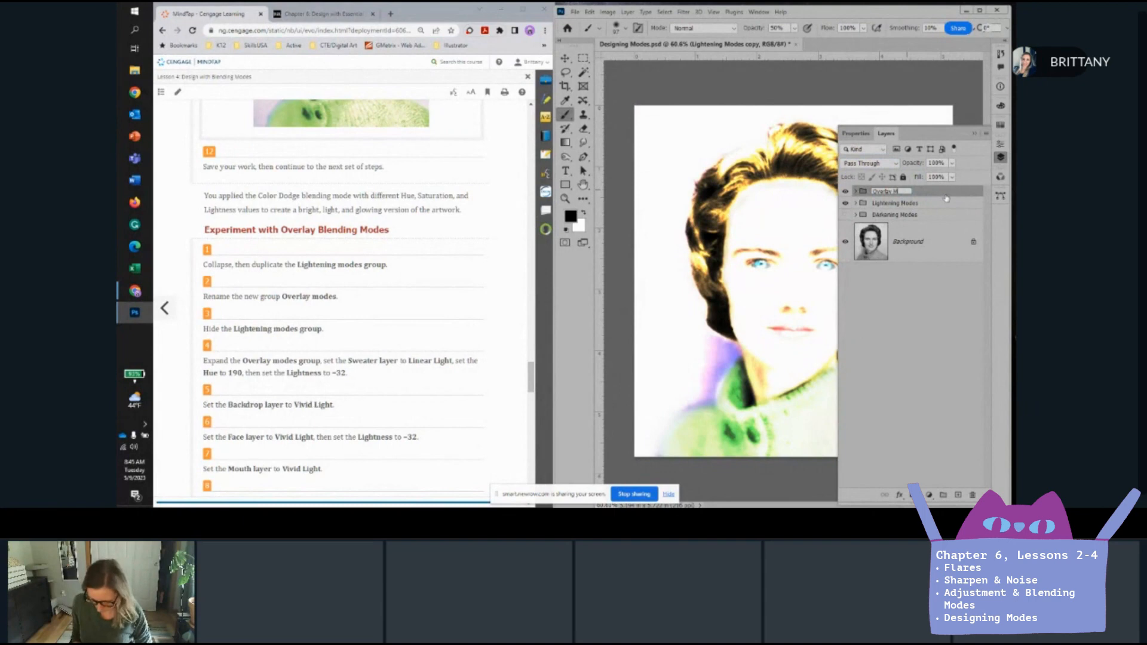
{"action": "type", "text": "odes"}
{"action": "left_click", "coordinate": [876, 287]}
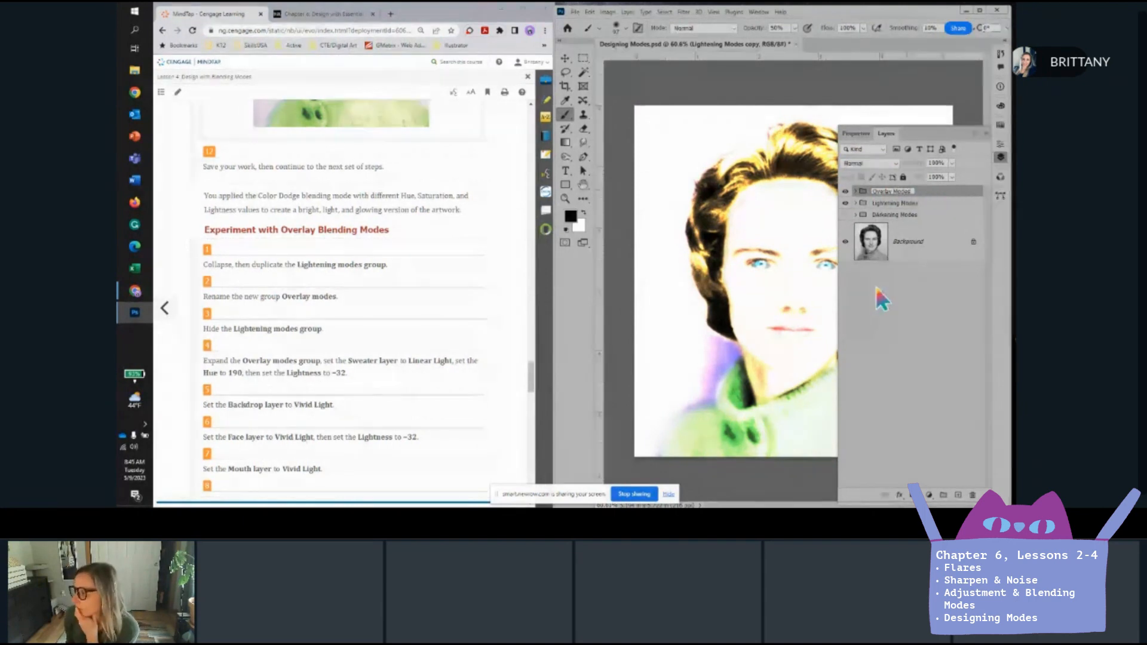
Expand the Overlay Modes group and hide the Lightening Modes group.
{"action": "left_click", "coordinate": [856, 192]}
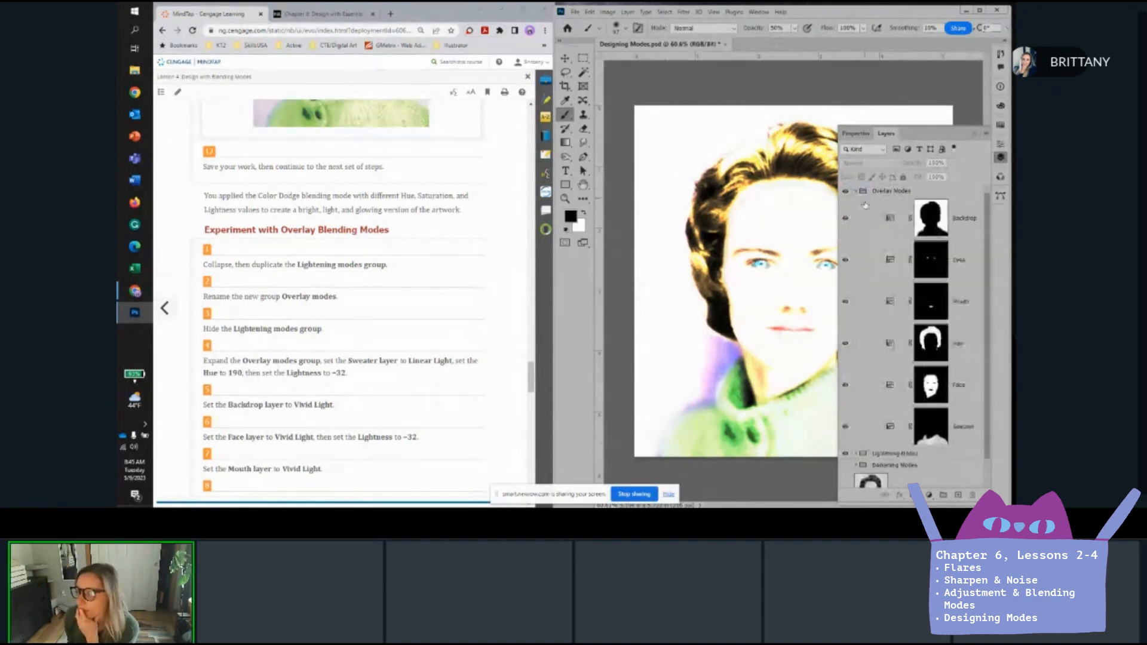
{"action": "scroll", "coordinate": [342, 287], "scroll_direction": "down", "scroll_amount": 2}
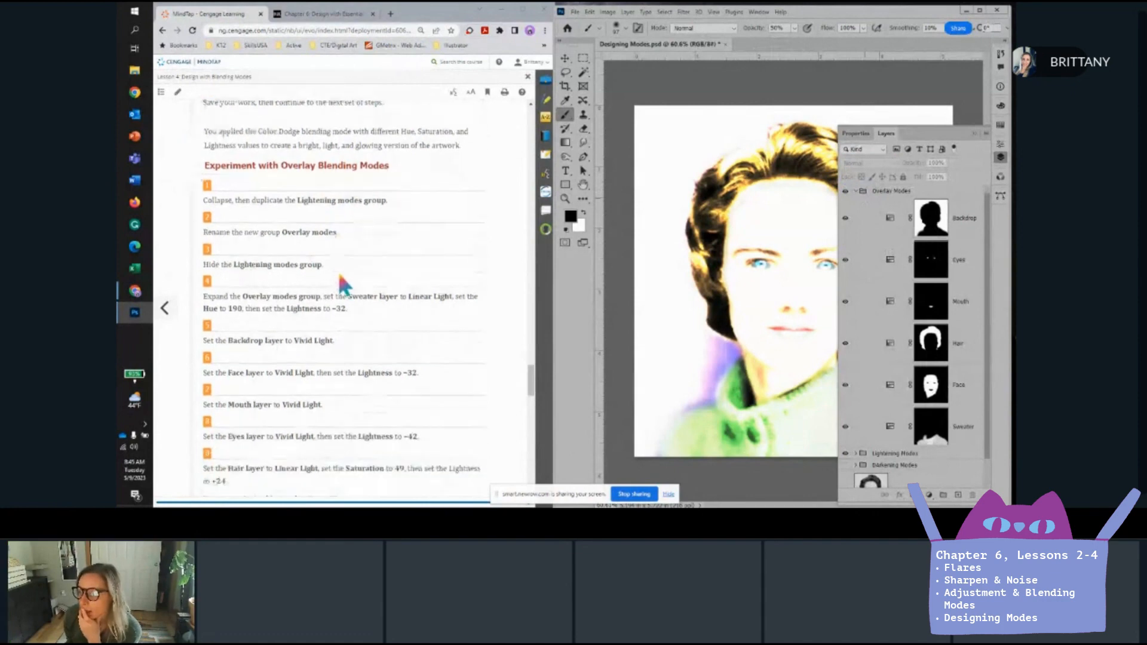
{"action": "scroll", "coordinate": [343, 284], "scroll_direction": "down", "scroll_amount": 1}
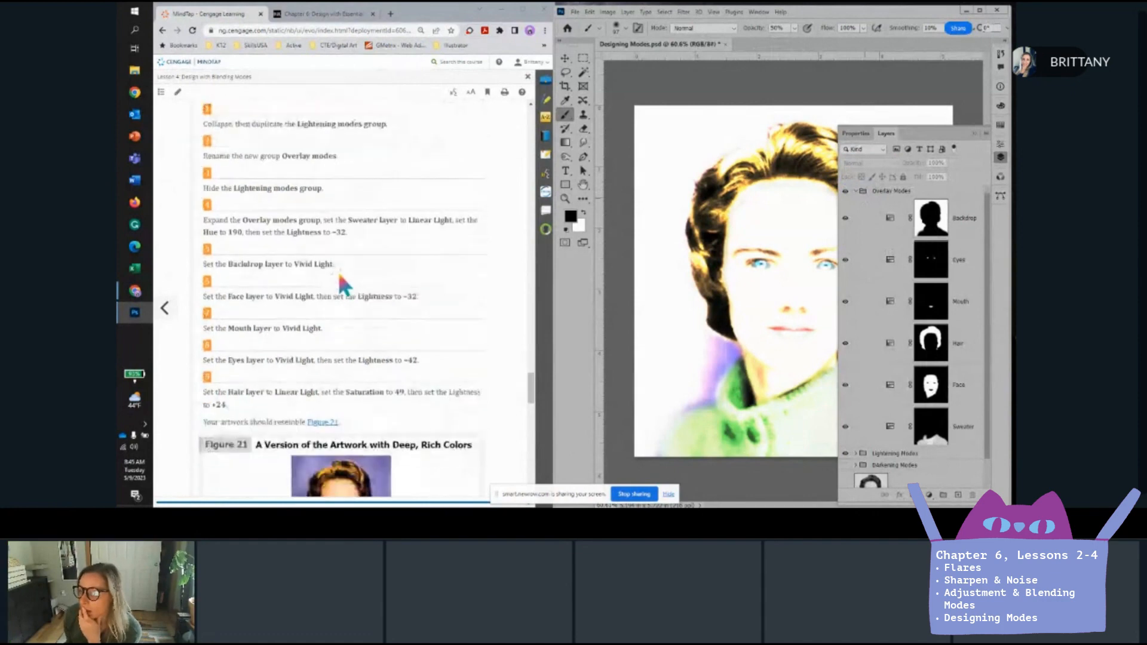
{"action": "left_click", "coordinate": [845, 453]}
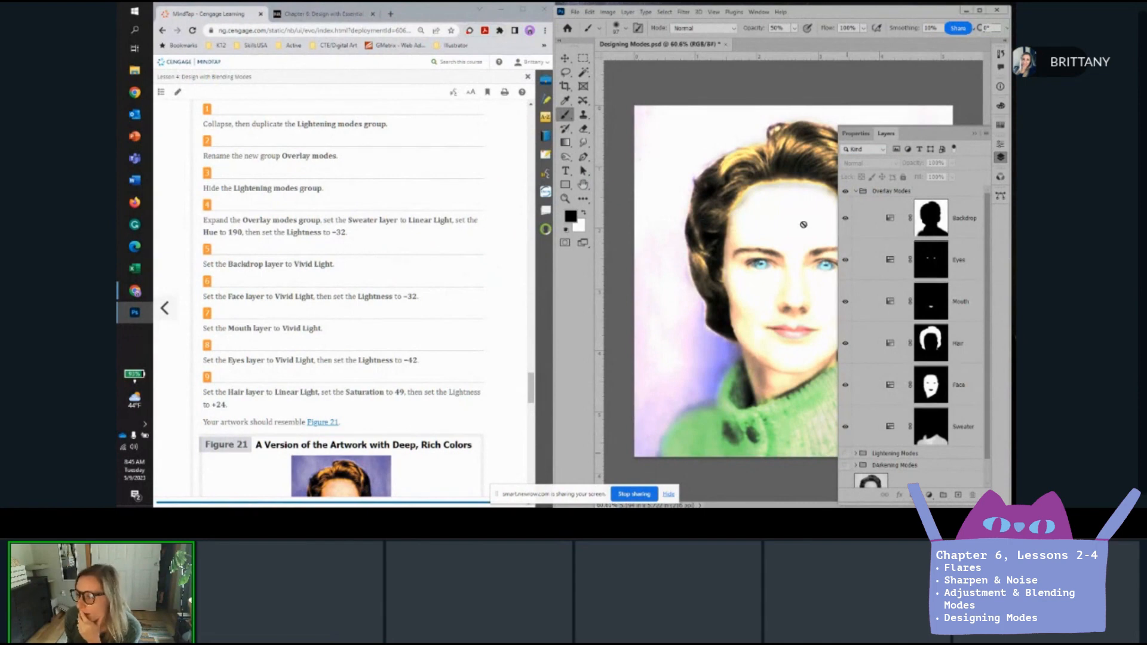
Change the blending mode of the Sweater layer in the Overlay Modes group to Linear Light.
{"action": "left_click", "coordinate": [968, 434]}
{"action": "left_click", "coordinate": [869, 162]}
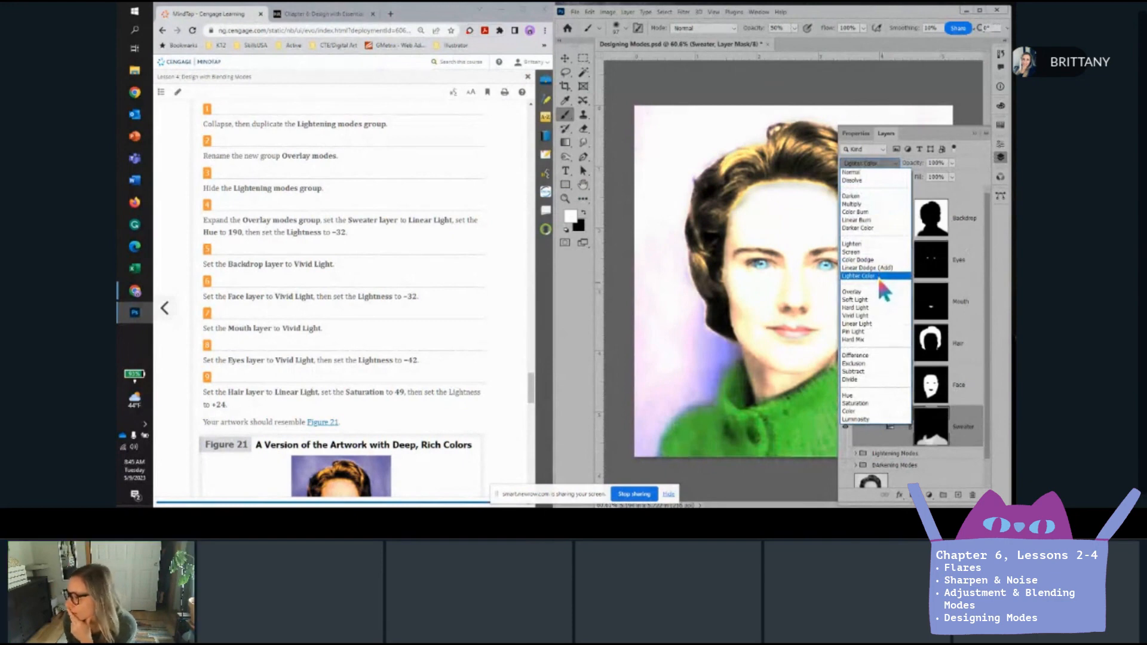
{"action": "left_click", "coordinate": [865, 323]}
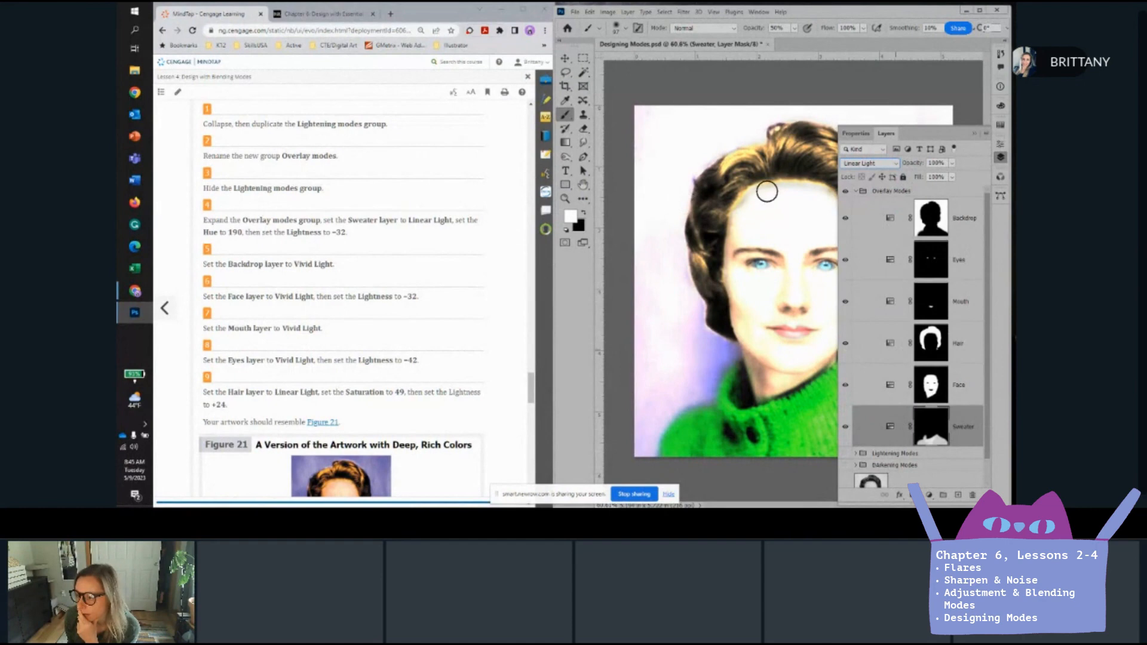
Set the Sweater layer's Hue/Saturation adjustment to Hue 190 and Lightness -32.
{"action": "left_click", "coordinate": [848, 136]}
{"action": "left_click", "coordinate": [968, 202]}
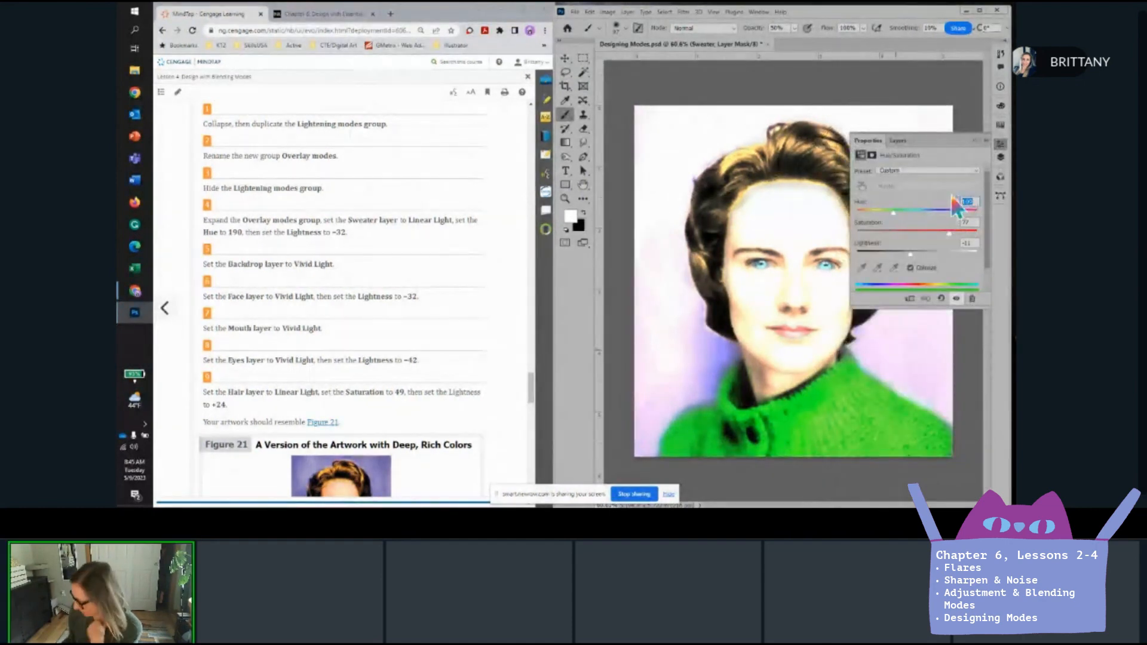
{"action": "type", "text": "190"}
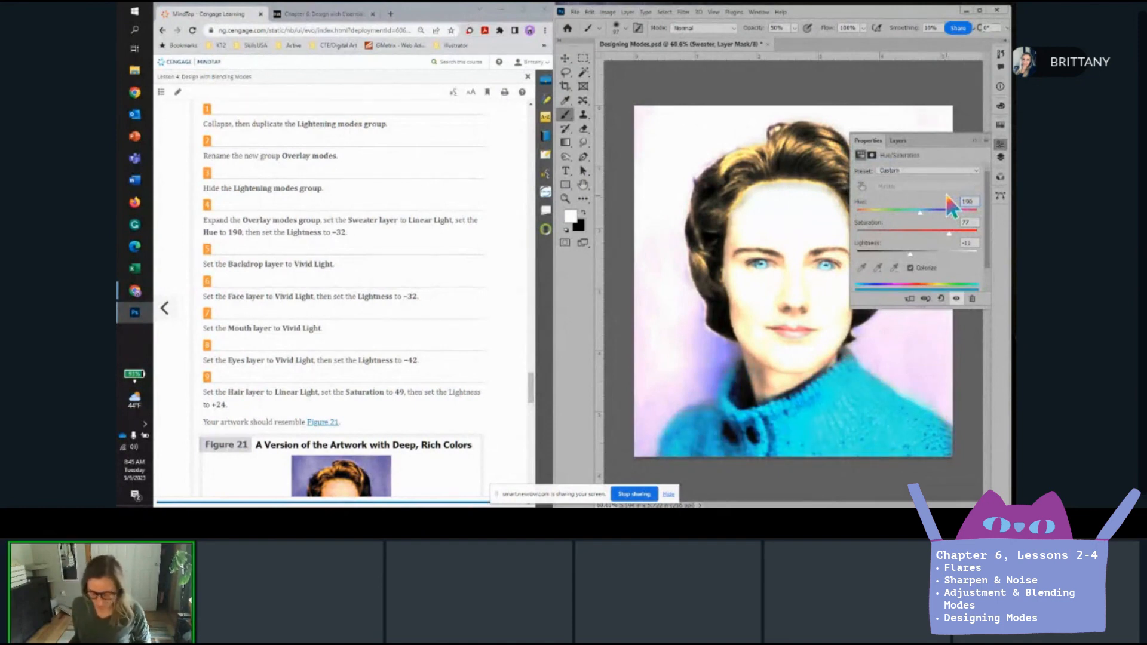
{"action": "key", "text": "Tab"}
{"action": "type", "text": "-3"}
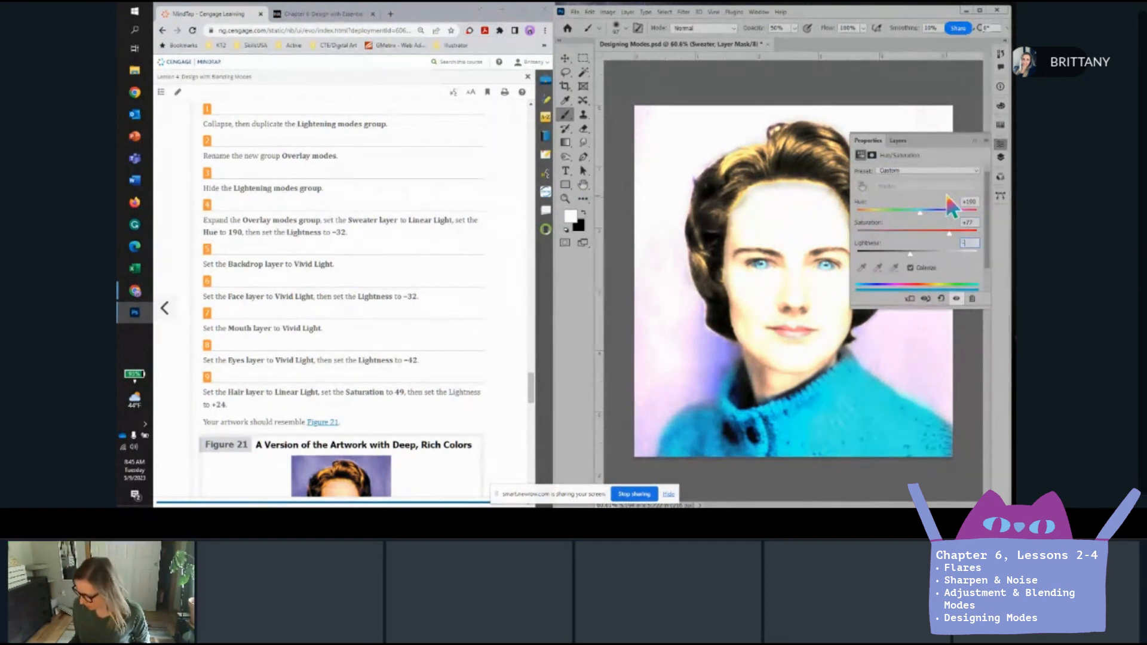
{"action": "type", "text": "2"}
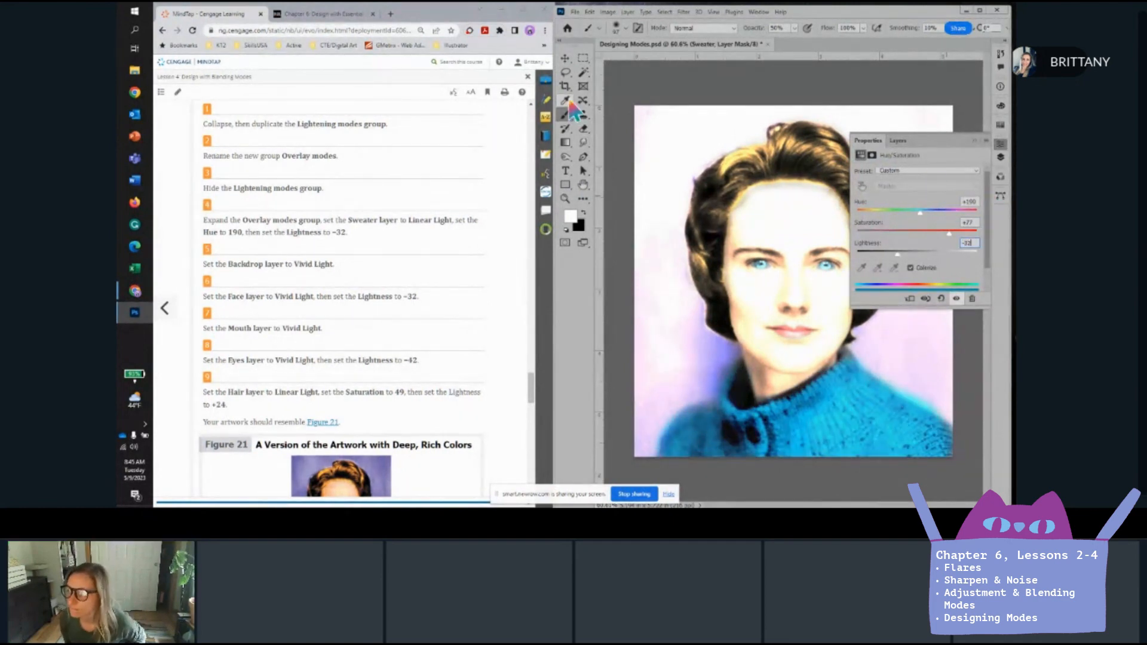
{"action": "left_click", "coordinate": [976, 140]}
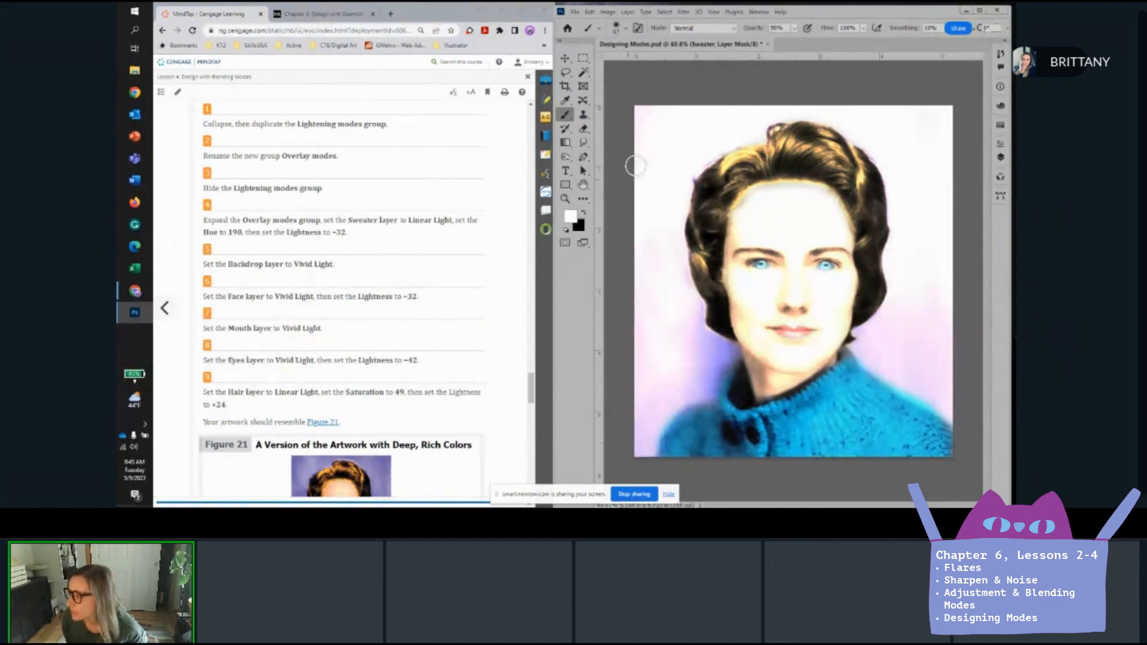
Change the blending mode of the Backdrop, Eyes, Mouth and Face layers in the Overlay Modes group to Vivid Light.
{"action": "left_click", "coordinate": [1002, 158]}
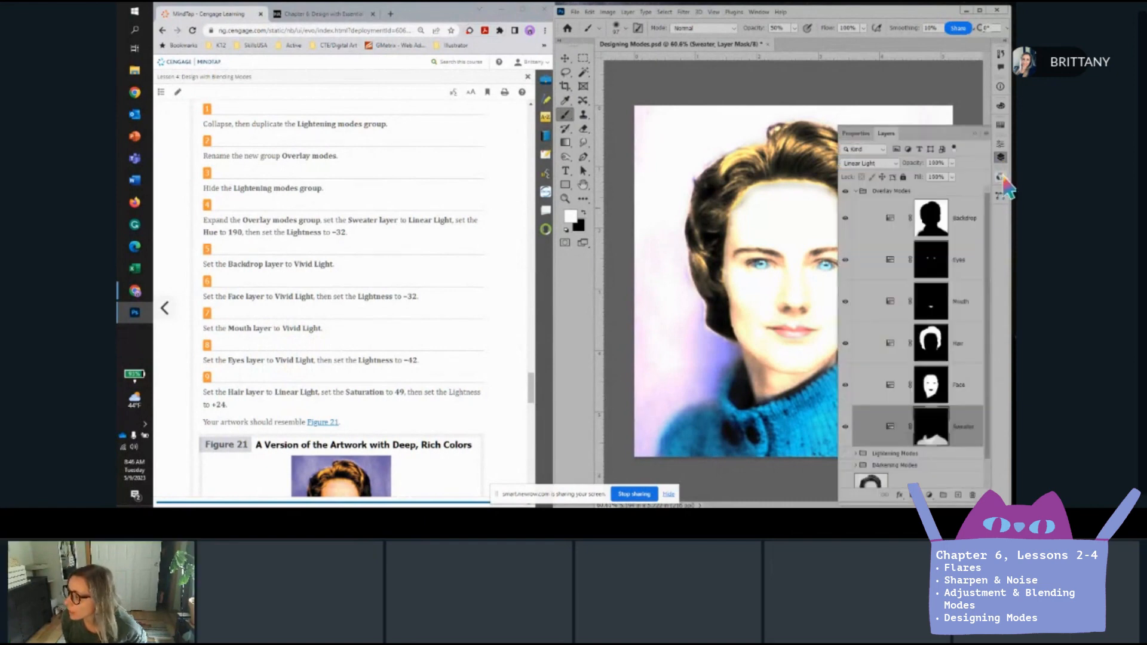
{"action": "left_click", "coordinate": [964, 260]}
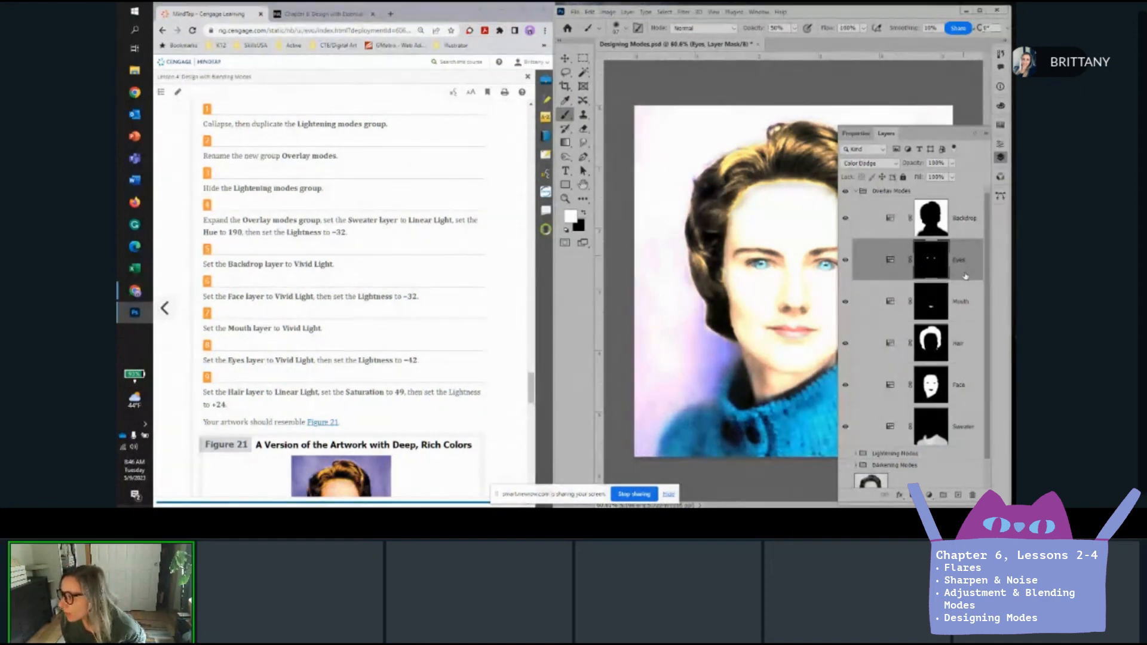
{"action": "left_click", "coordinate": [964, 234], "text": "shift"}
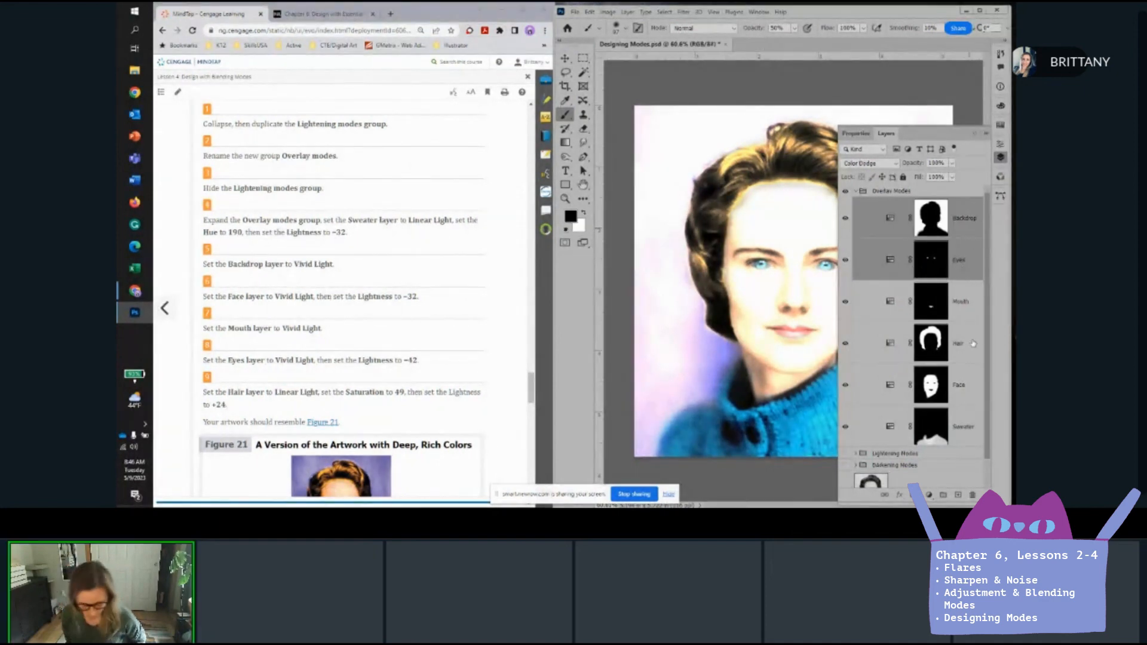
{"action": "left_click", "coordinate": [968, 399], "text": "ctrl"}
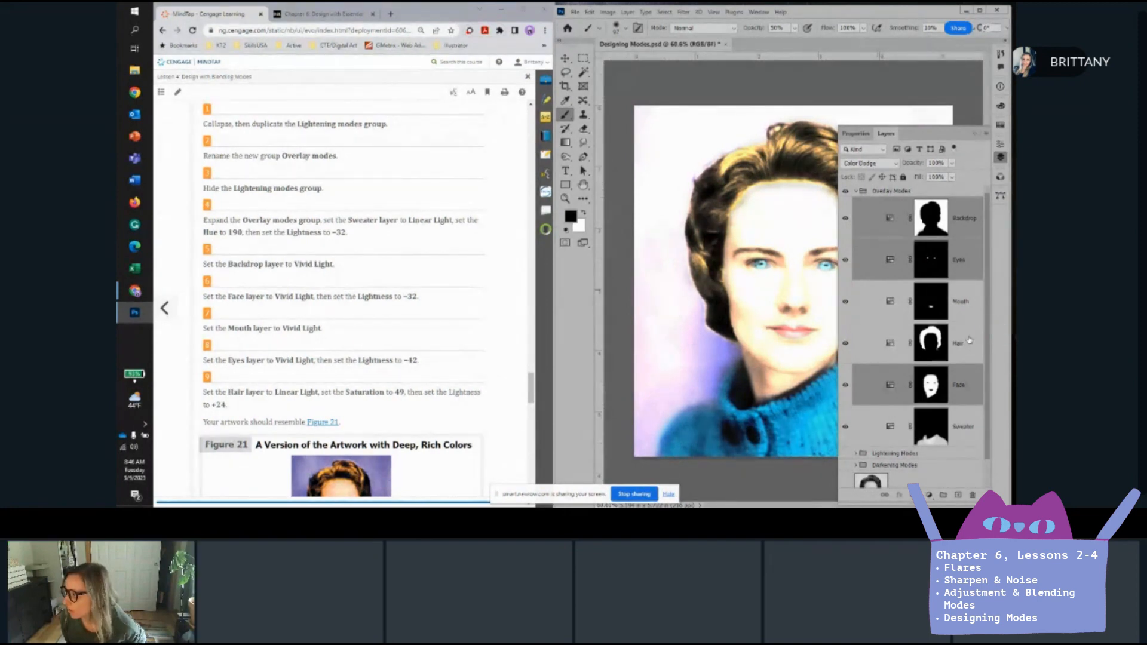
{"action": "left_click", "coordinate": [971, 317], "text": "ctrl"}
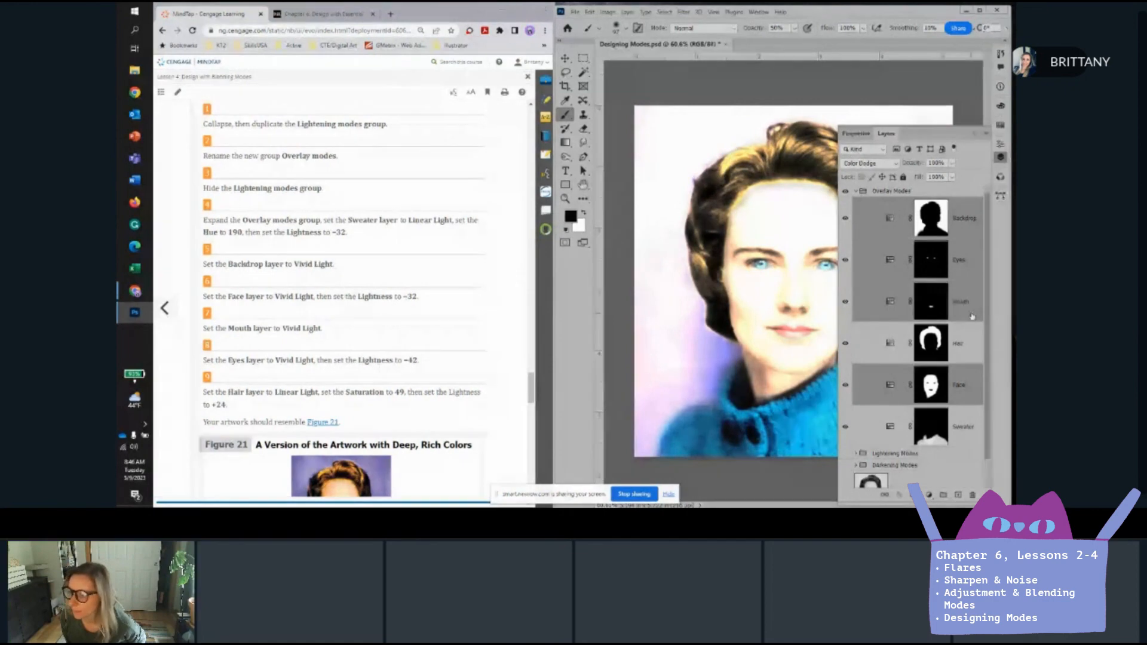
{"action": "left_click", "coordinate": [884, 162]}
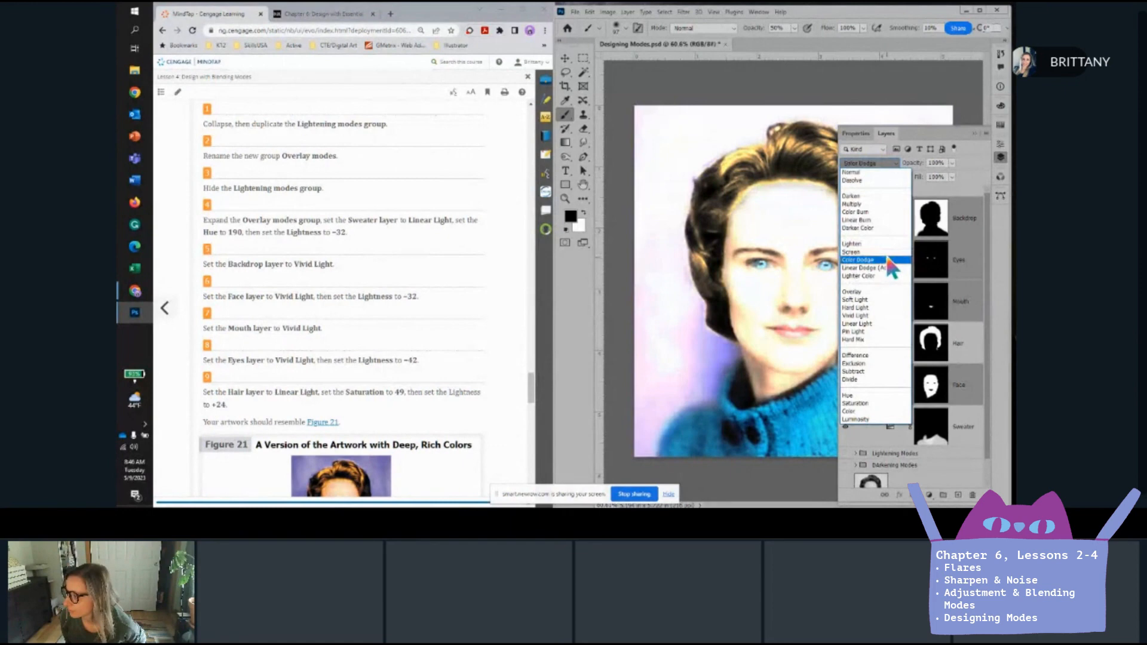
{"action": "left_click", "coordinate": [885, 315]}
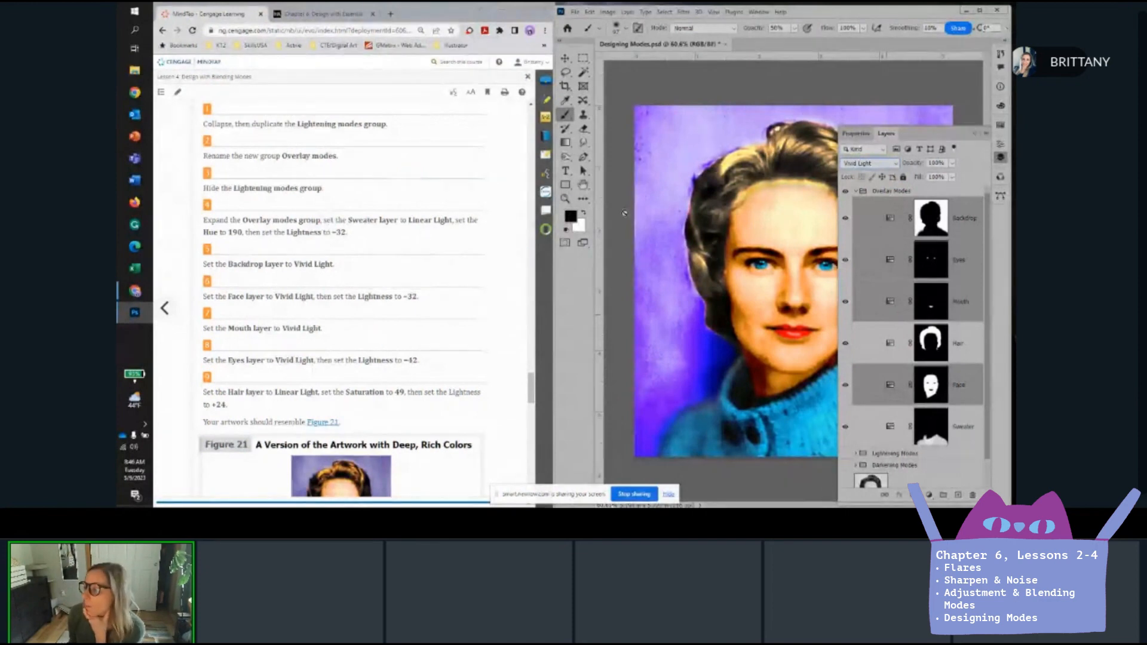
Set the Lightness of the Face layer's Hue/Saturation adjustment in the Overlay Modes group to -32.
{"action": "left_click", "coordinate": [973, 387]}
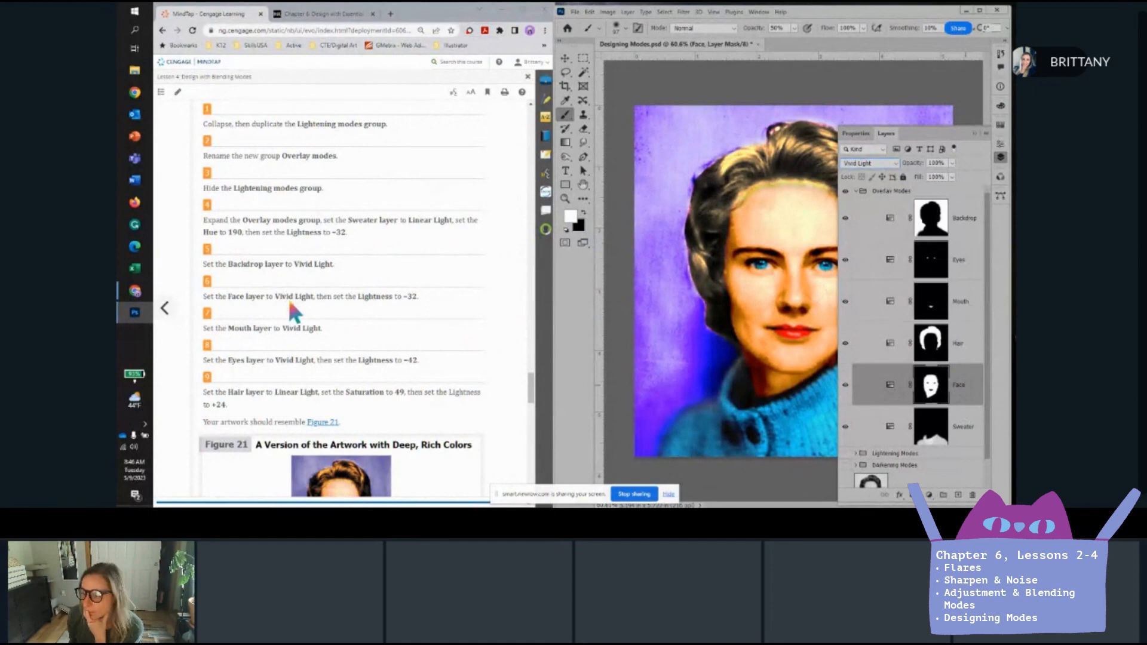
{"action": "left_click", "coordinate": [854, 133]}
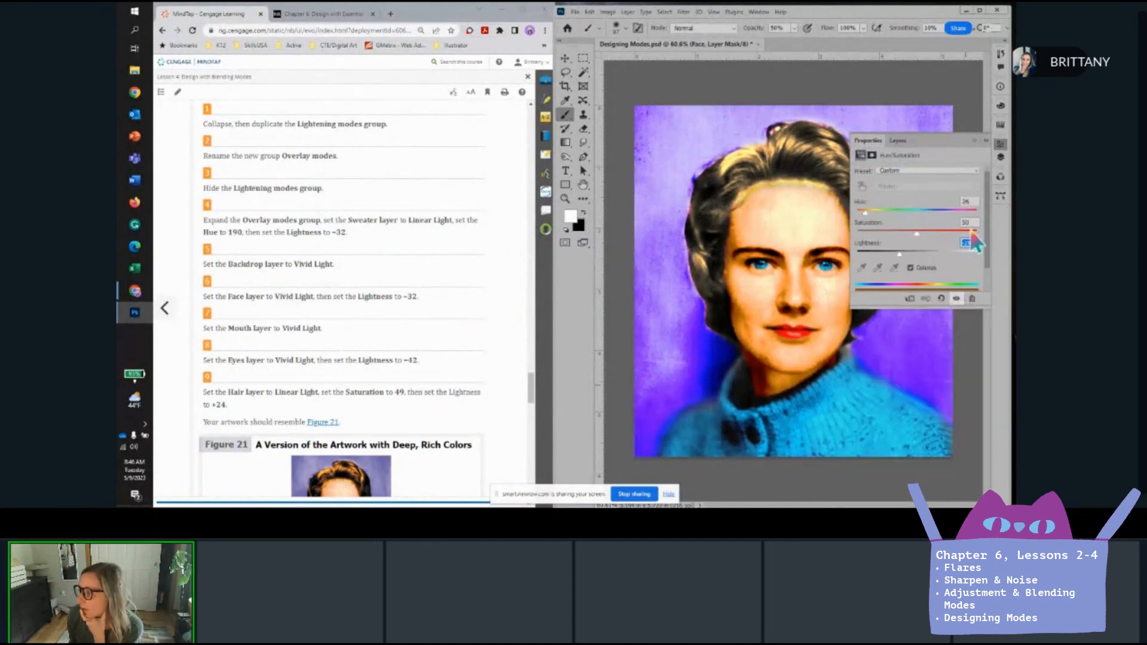
{"action": "left_click", "coordinate": [968, 243]}
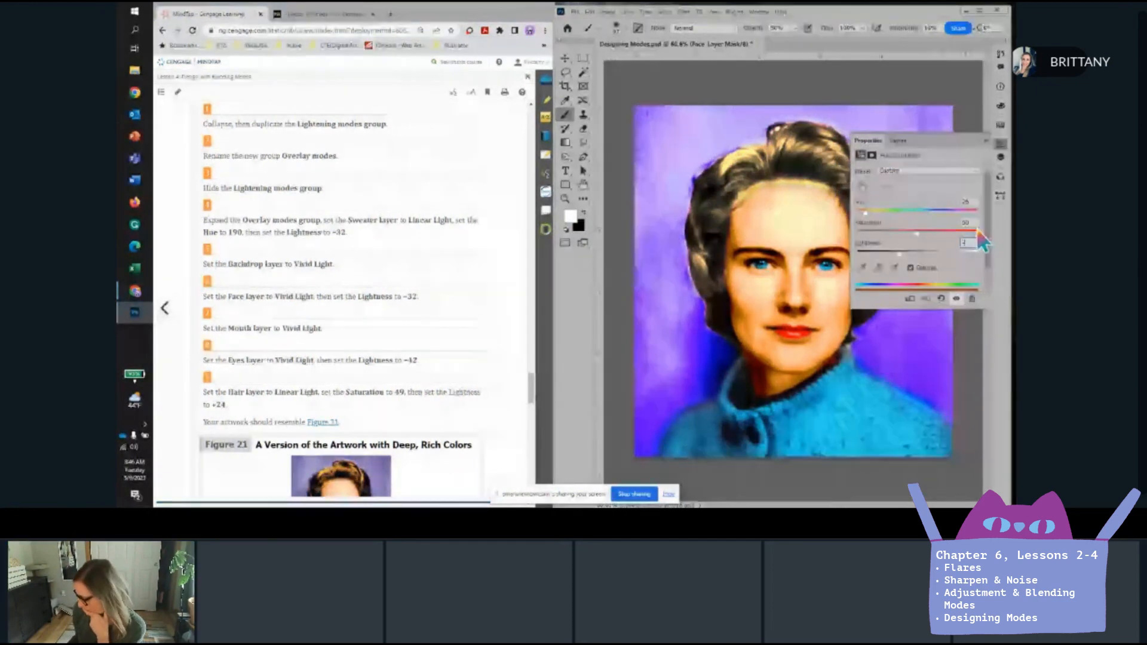
{"action": "type", "text": "-32"}
Set the Lightness of the Eyes layer's Hue/Saturation adjustment in the Overlay Modes group to -42.
{"action": "left_click", "coordinate": [1001, 157]}
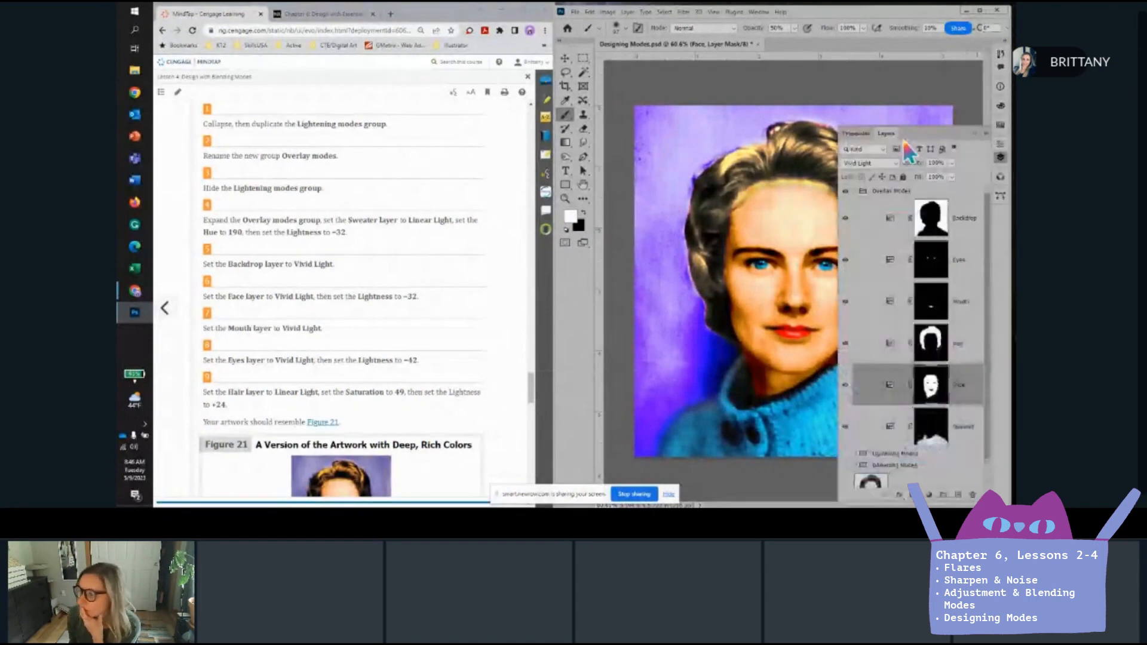
{"action": "scroll", "coordinate": [394, 363], "scroll_direction": "down", "scroll_amount": 1}
{"action": "scroll", "coordinate": [394, 363], "scroll_direction": "down", "scroll_amount": 2}
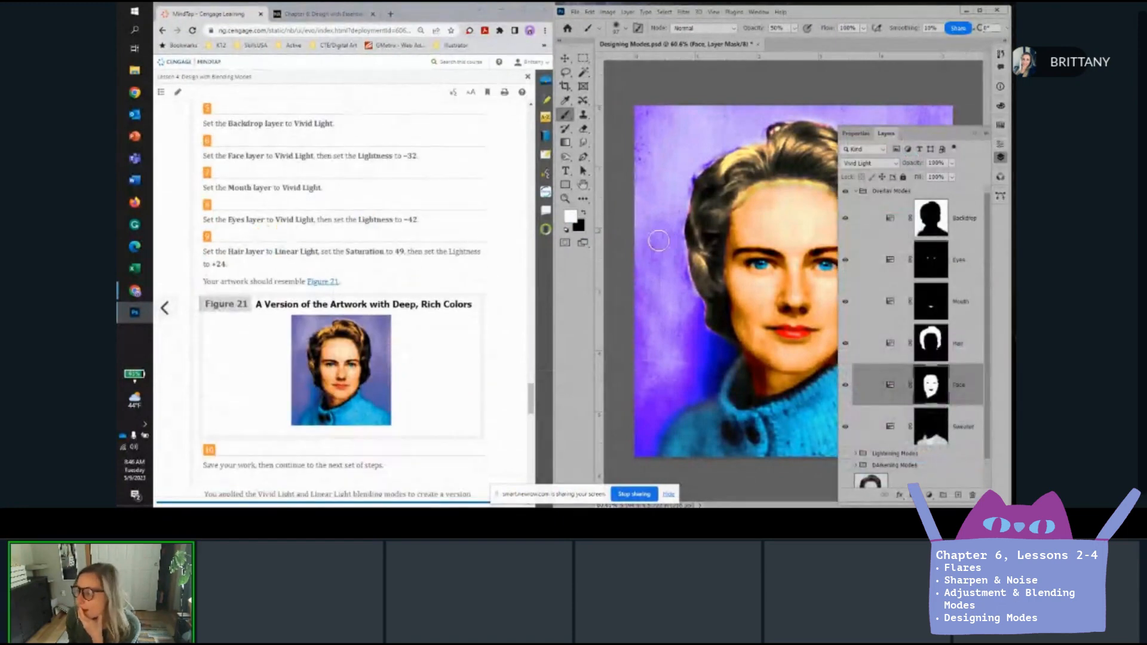
{"action": "left_click", "coordinate": [972, 256]}
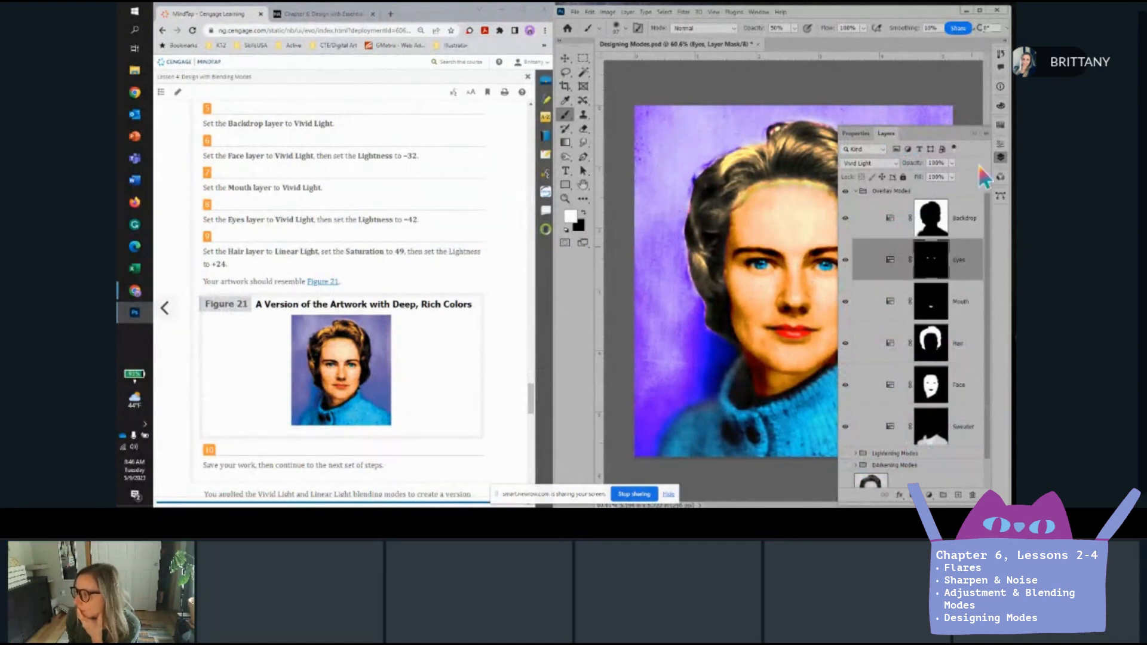
{"action": "left_click", "coordinate": [856, 134]}
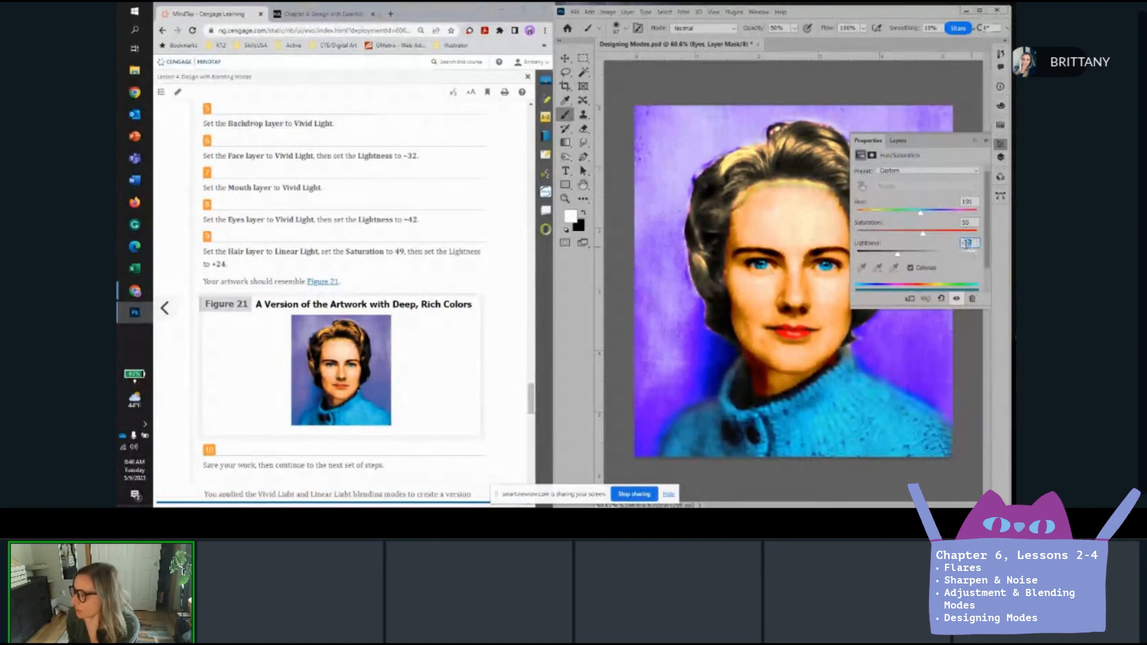
{"action": "type", "text": "42"}
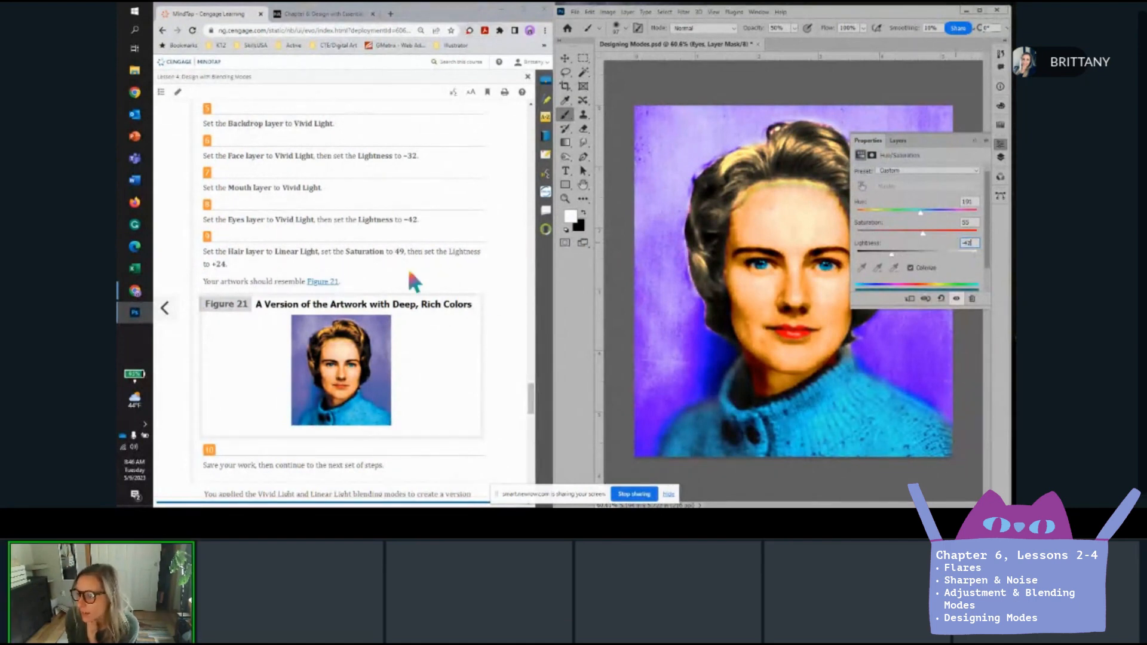
Change the blending mode of the Hair layer in the Overlay Modes group to Linear Light.
{"action": "left_click", "coordinate": [898, 140]}
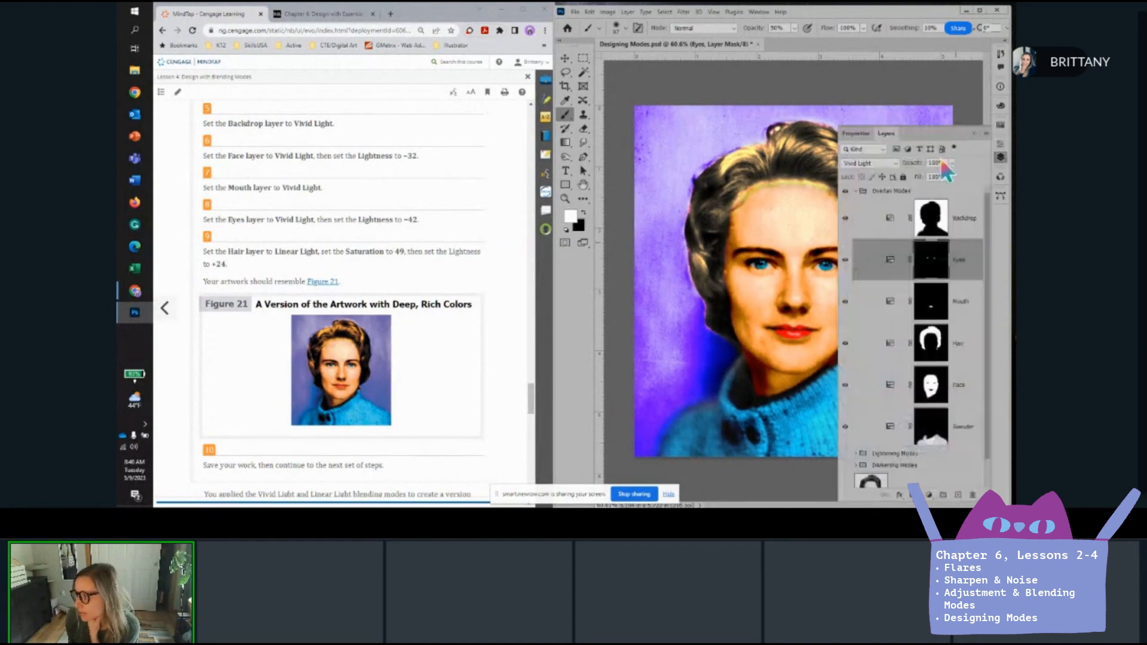
{"action": "left_click", "coordinate": [958, 343]}
{"action": "left_click", "coordinate": [865, 163]}
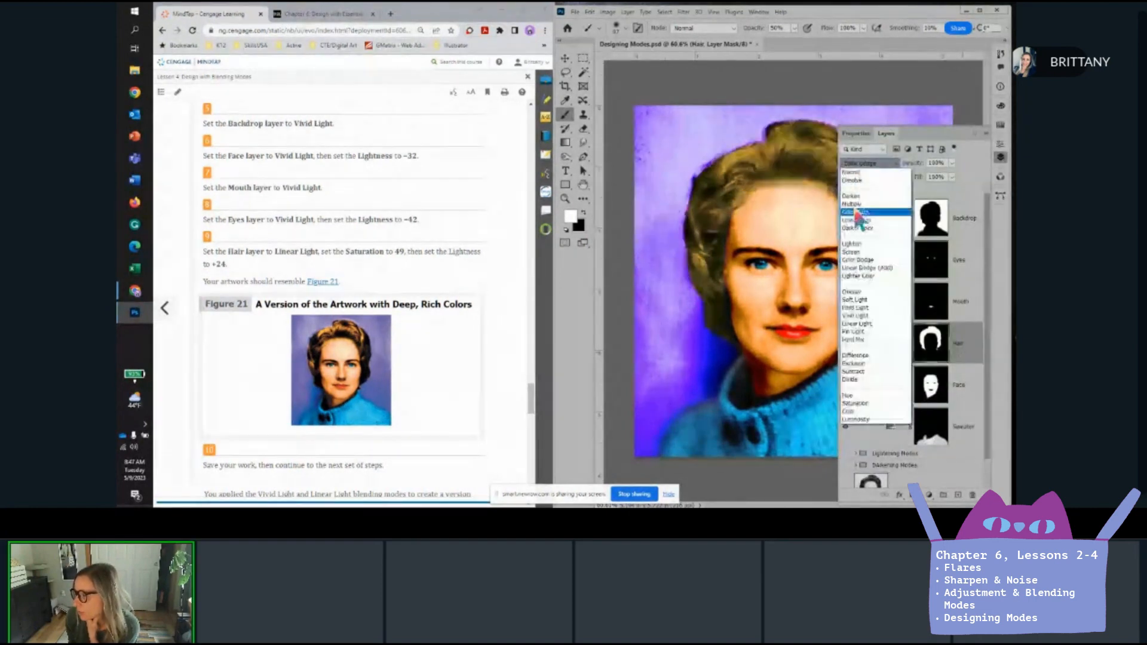
{"action": "left_click", "coordinate": [878, 323]}
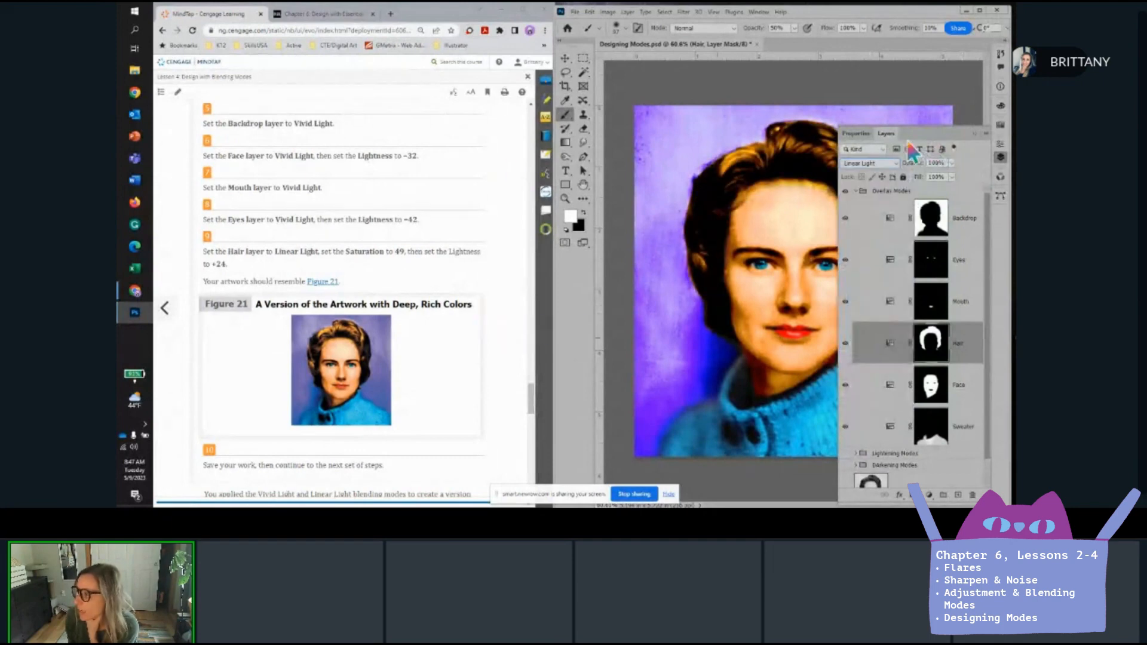
Set the Hair layer's Hue/Saturation adjustment to Saturation 49 and Lightness +24.
{"action": "left_click", "coordinate": [860, 134]}
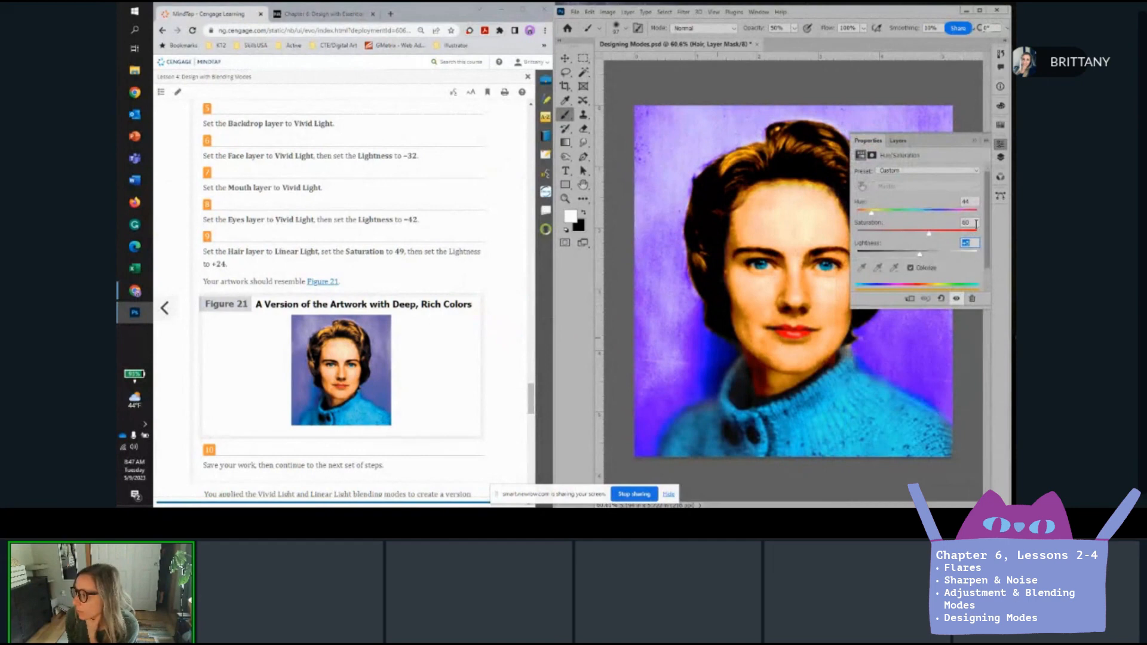
{"action": "left_click_drag", "start_coordinate": [976, 224], "coordinate": [962, 222]}
{"action": "type", "text": "49"}
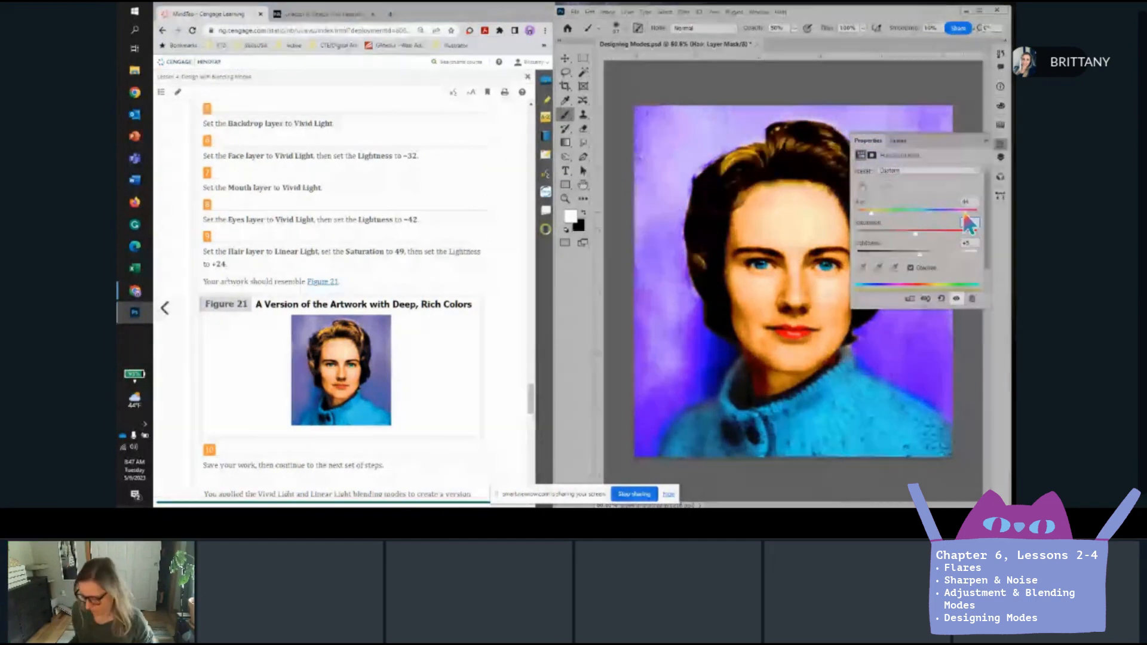
{"action": "key", "text": "Tab"}
{"action": "type", "text": "24"}
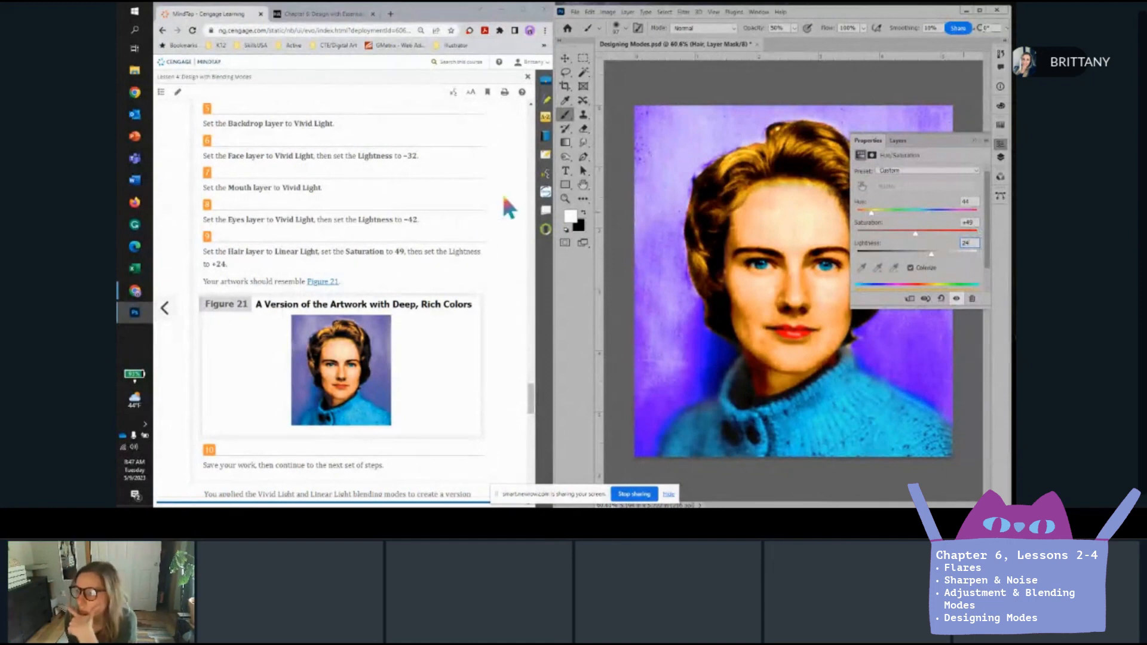
Compare the portrait with Figure 21 in the textbook and save the Designing Modes document.
{"action": "scroll", "coordinate": [399, 348], "scroll_direction": "down", "scroll_amount": 1}
{"action": "scroll", "coordinate": [393, 334], "scroll_direction": "down", "scroll_amount": 3}
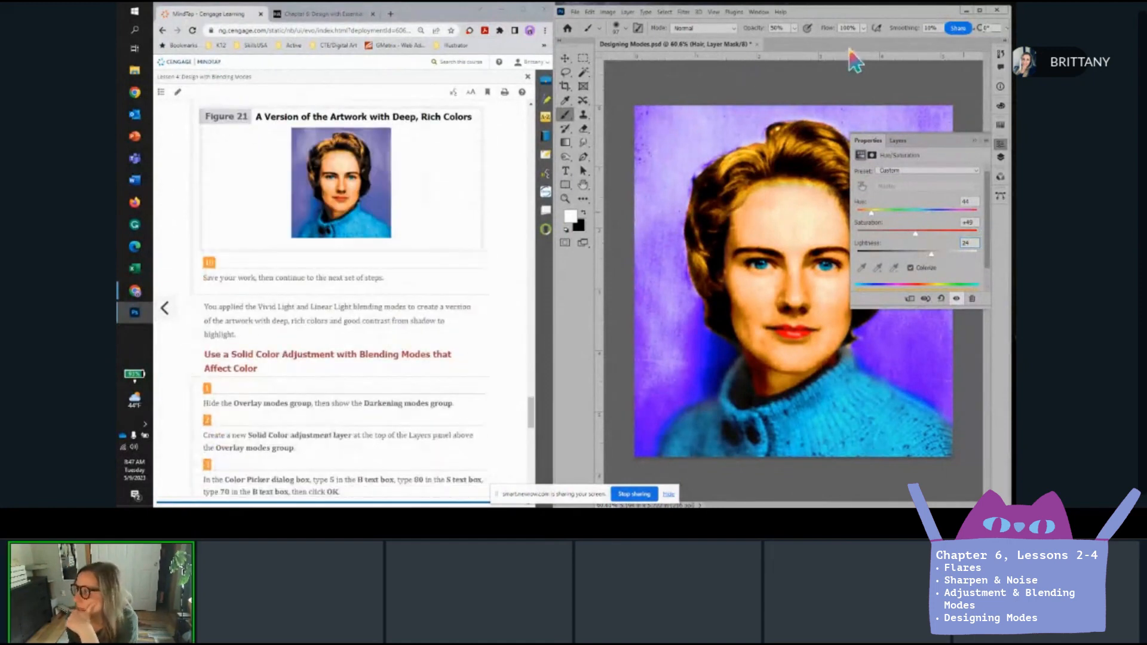
{"action": "left_click", "coordinate": [972, 139]}
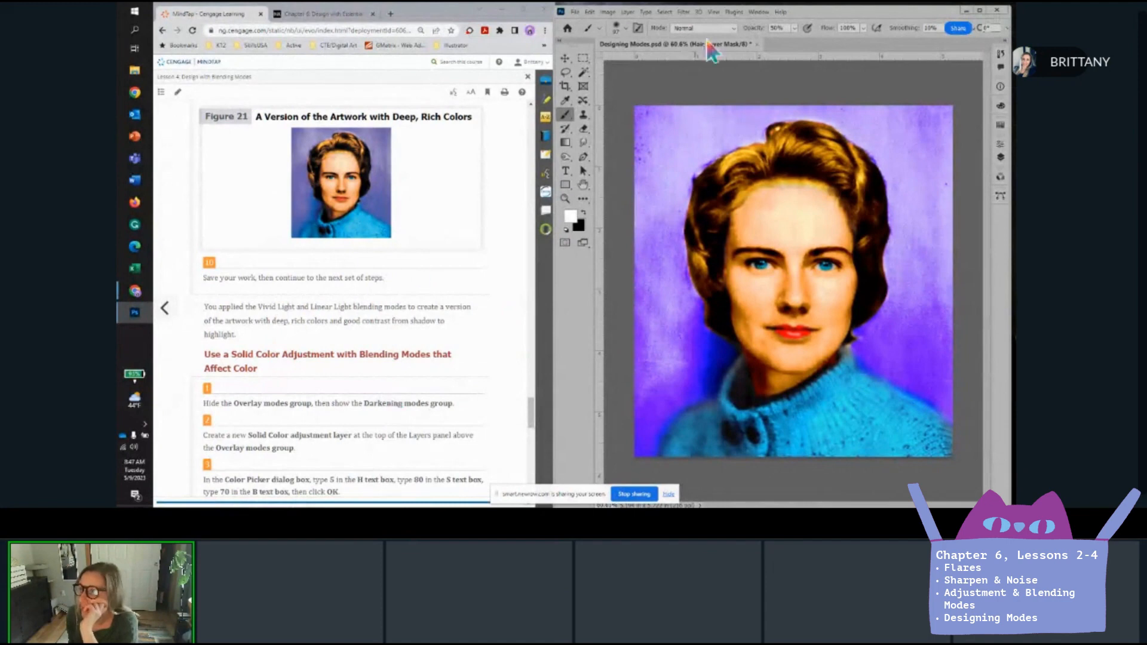
{"action": "left_click", "coordinate": [574, 12]}
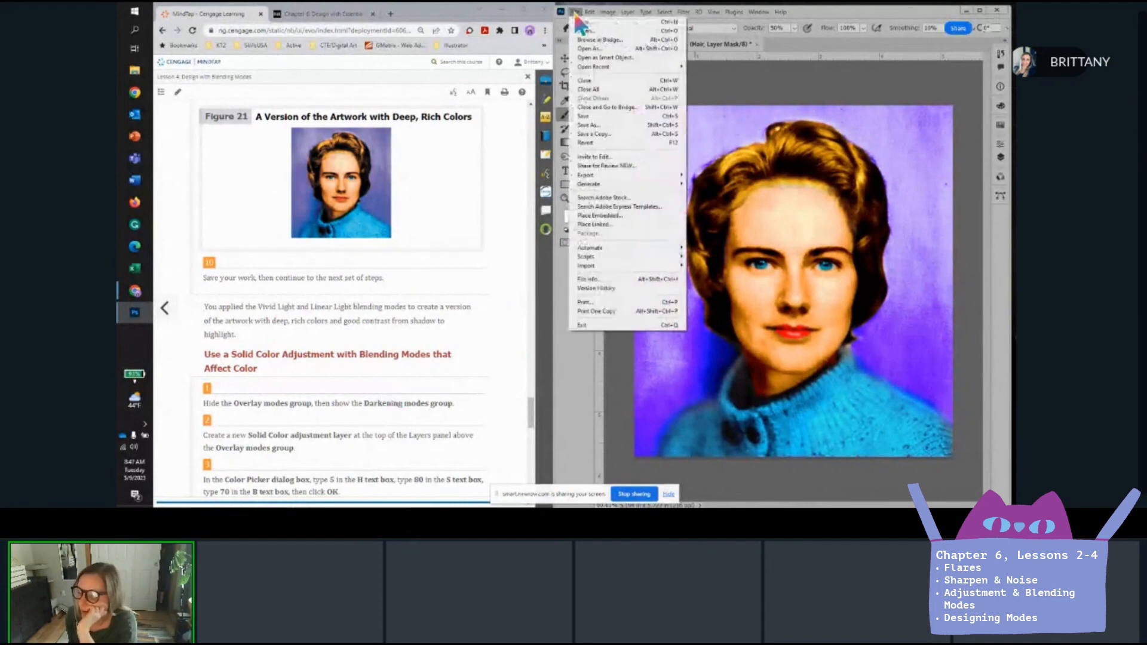
{"action": "left_click", "coordinate": [600, 116]}
Collapse and hide the Overlay Modes group, and show the Darkening Modes group.
{"action": "scroll", "coordinate": [414, 318], "scroll_direction": "down", "scroll_amount": 3}
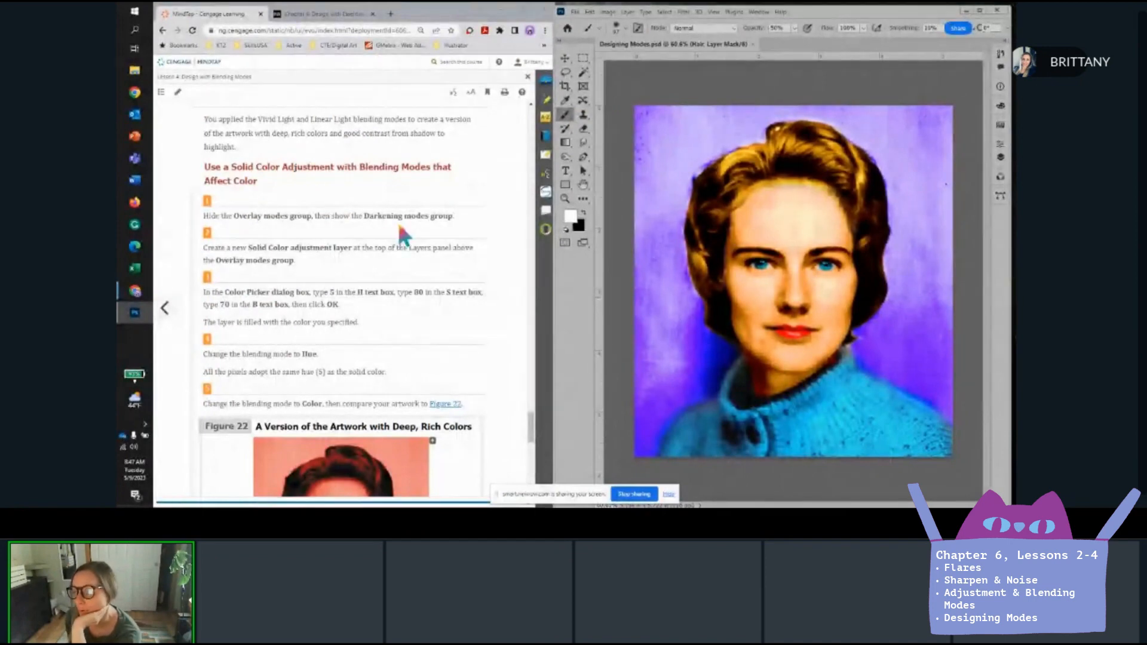
{"action": "left_click", "coordinate": [1000, 158]}
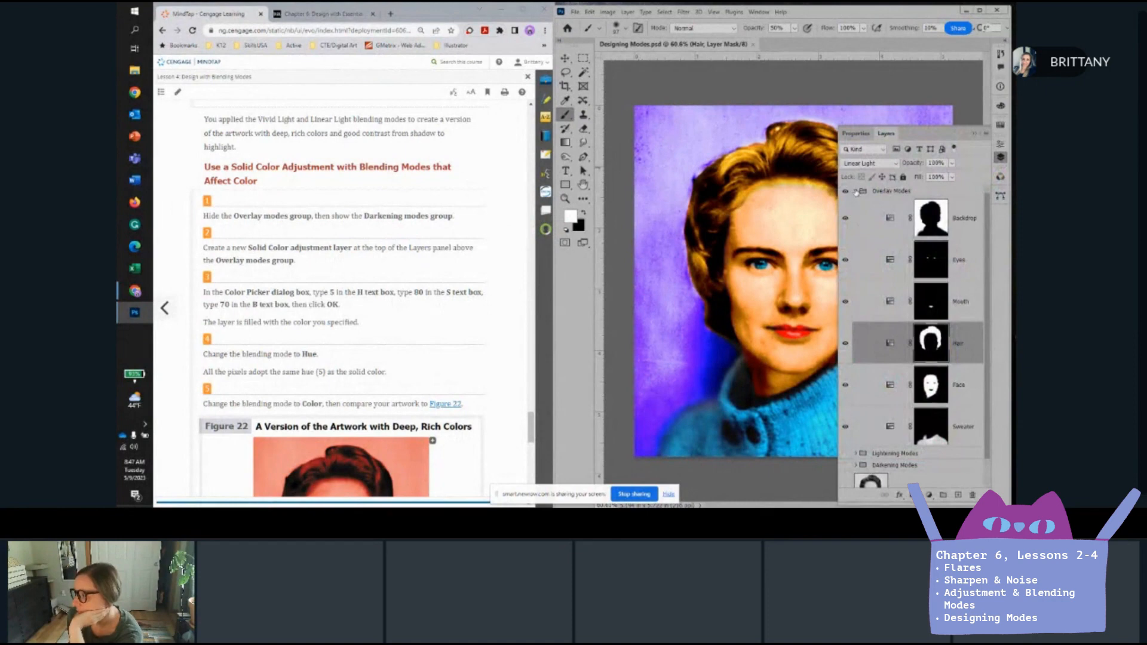
{"action": "left_click", "coordinate": [856, 191]}
{"action": "left_click", "coordinate": [846, 191]}
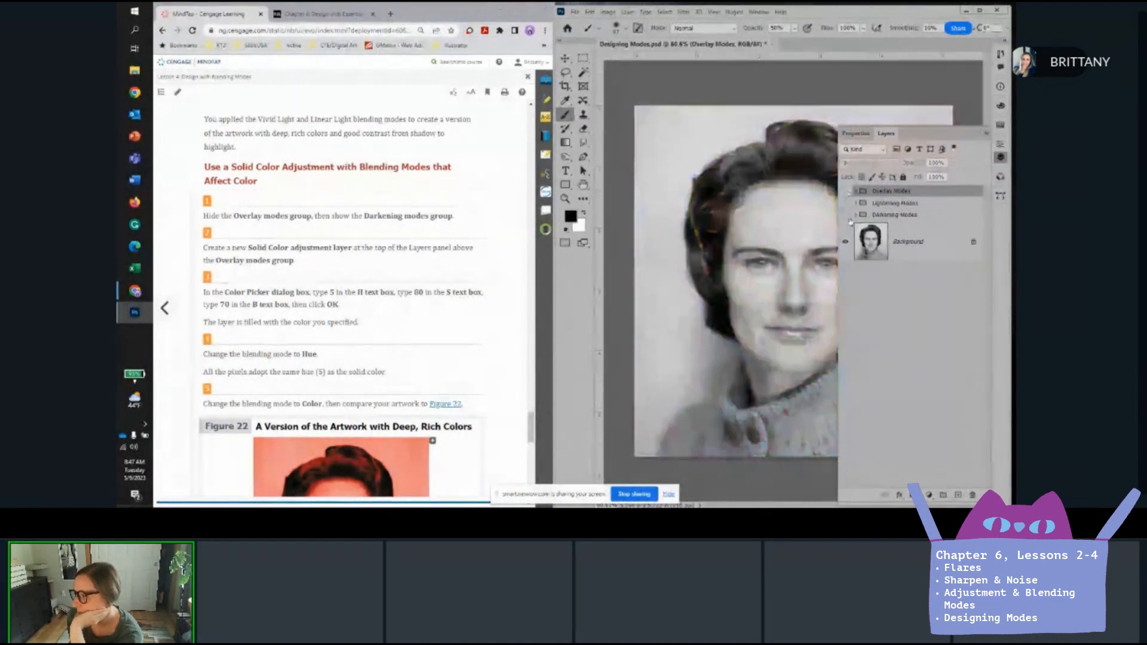
{"action": "left_click", "coordinate": [846, 215]}
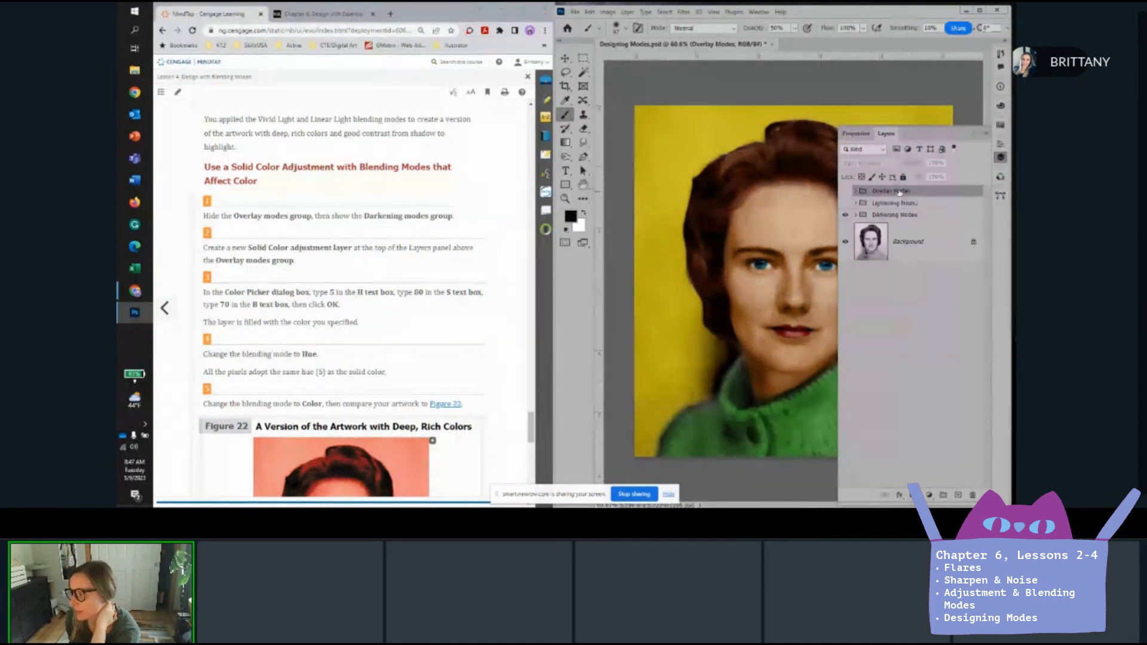
Add a Solid Color fill layer above the Overlay Modes group with the color H 5, S 80, B 70.
{"action": "left_click", "coordinate": [929, 495]}
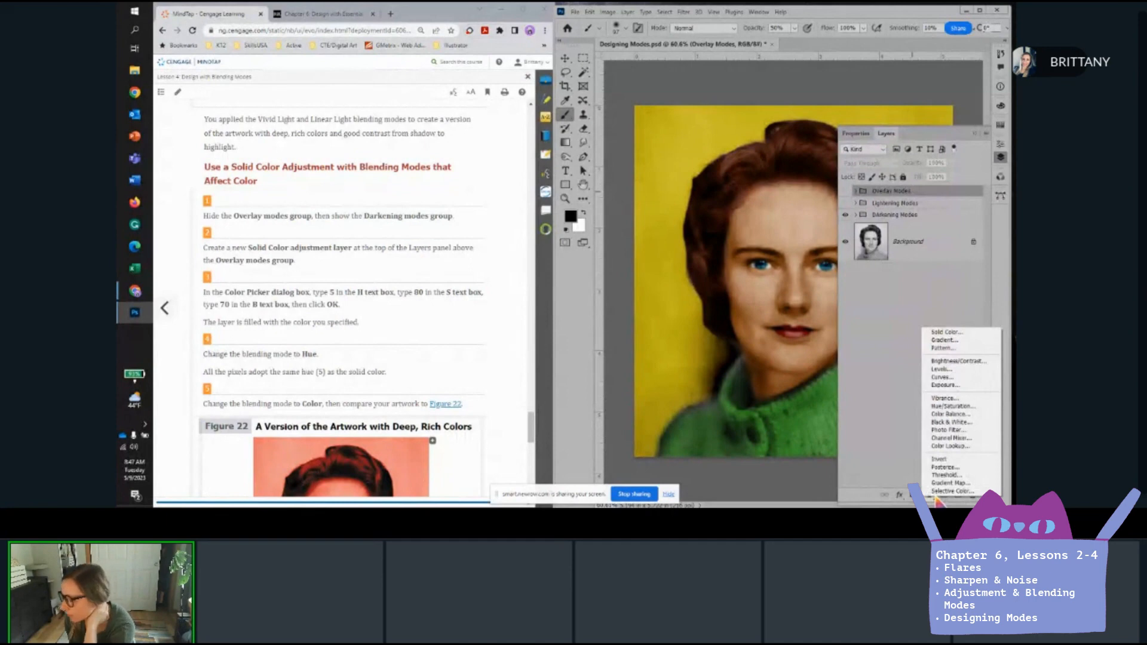
{"action": "left_click", "coordinate": [957, 330]}
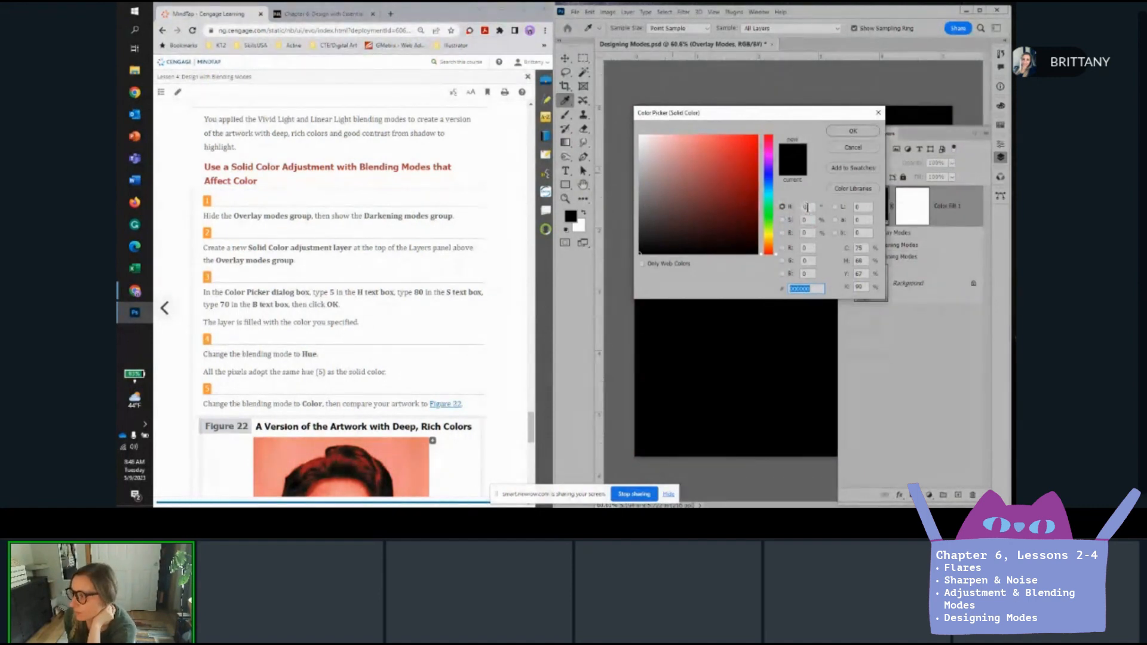
{"action": "left_click", "coordinate": [804, 207]}
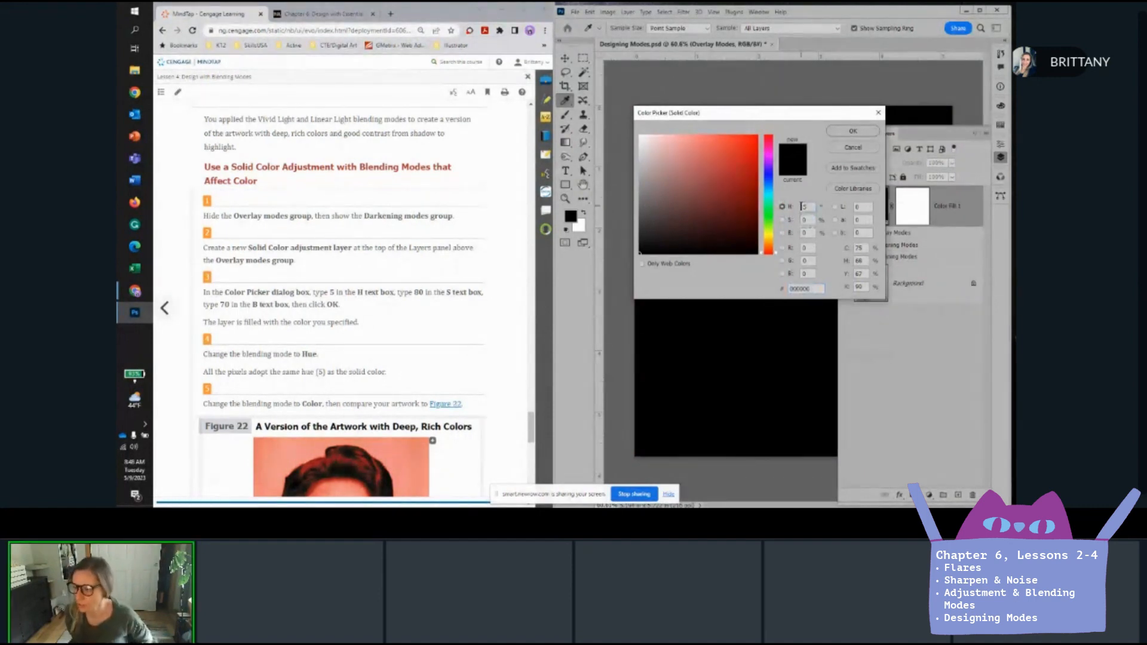
{"action": "key", "text": "Tab"}
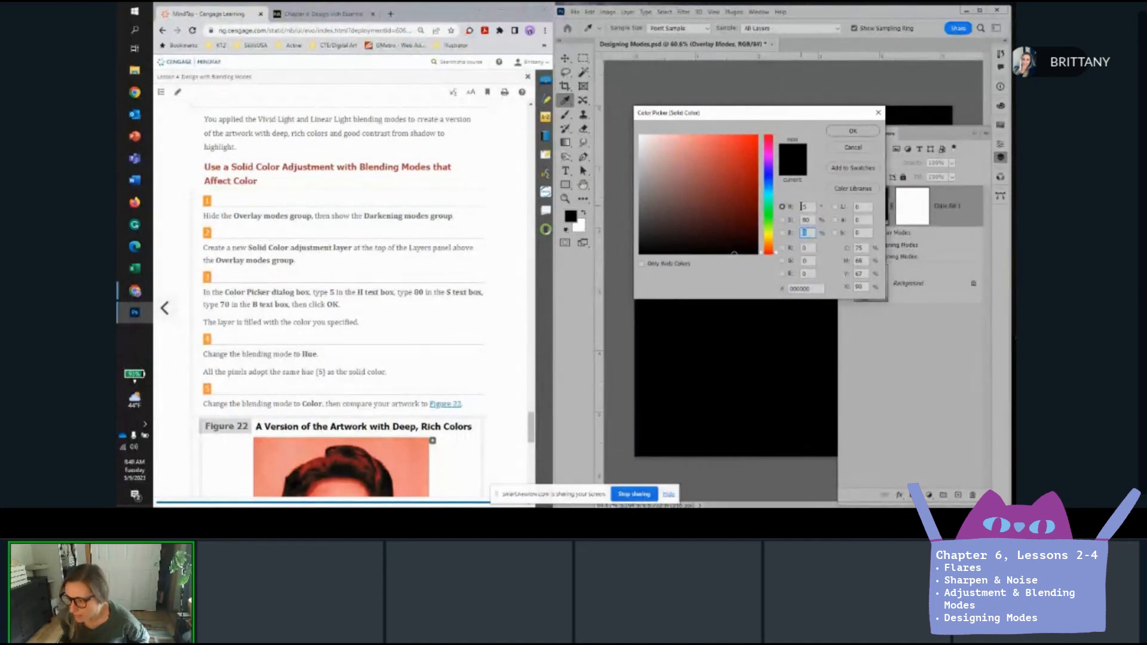
{"action": "type", "text": "70"}
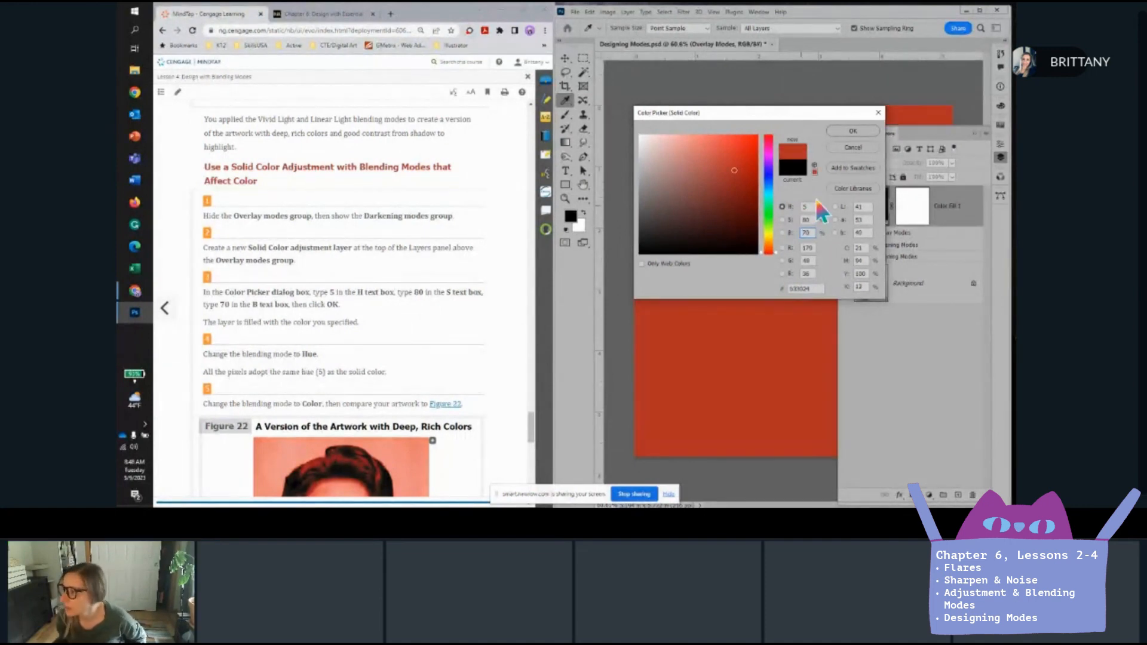
{"action": "left_click", "coordinate": [848, 131]}
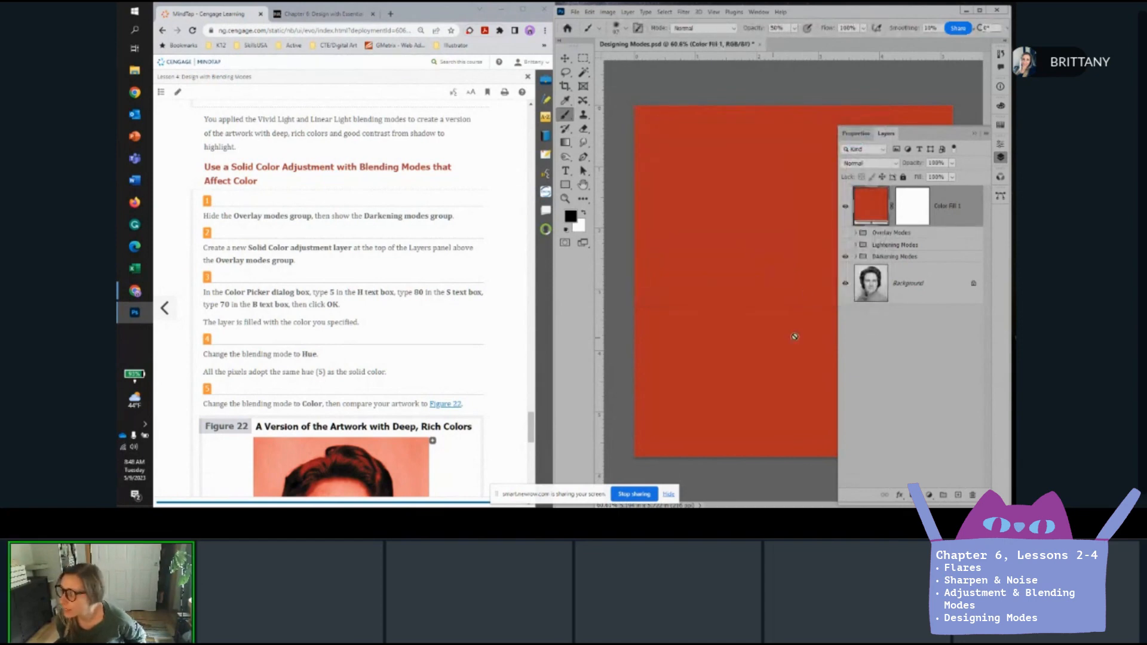
{"action": "scroll", "coordinate": [684, 320], "scroll_direction": "down", "scroll_amount": 3}
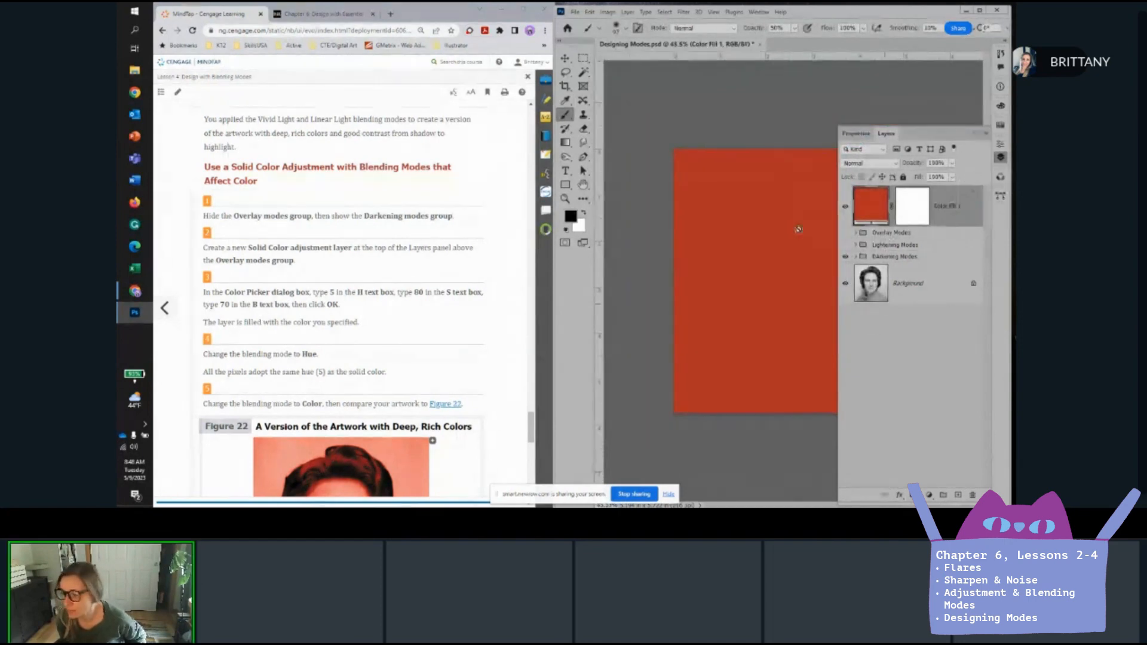
Set the solid color fill layer's blending mode to Hue and review the textbook's Figure 22 instructions.
{"action": "scroll", "coordinate": [317, 350], "scroll_direction": "down", "scroll_amount": 2}
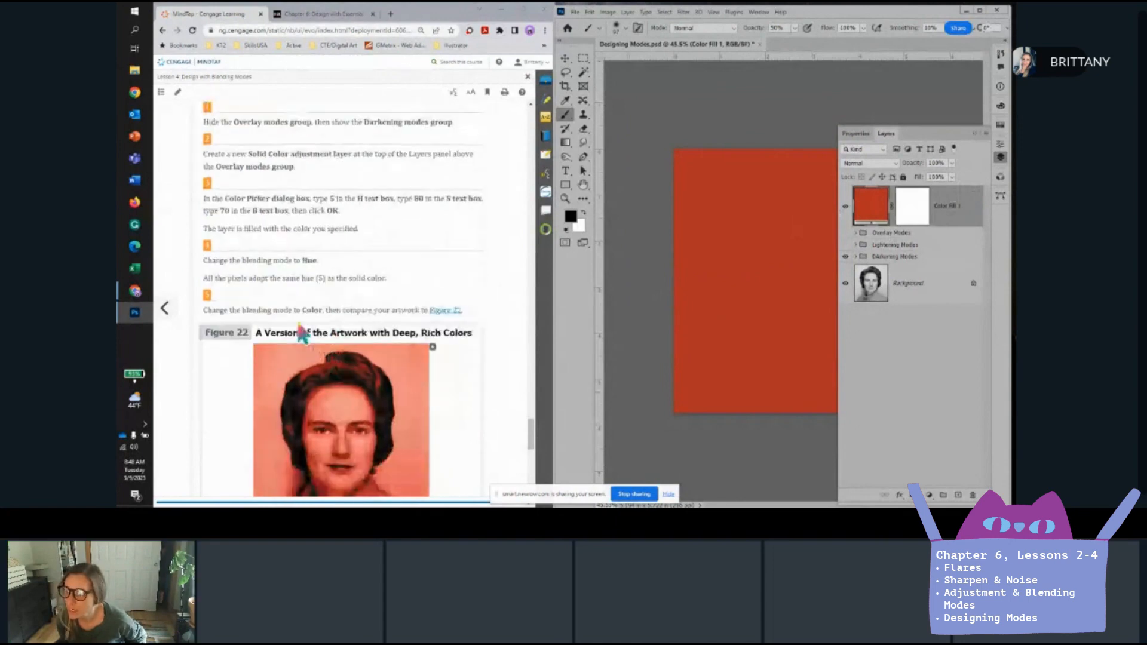
{"action": "left_click", "coordinate": [877, 164]}
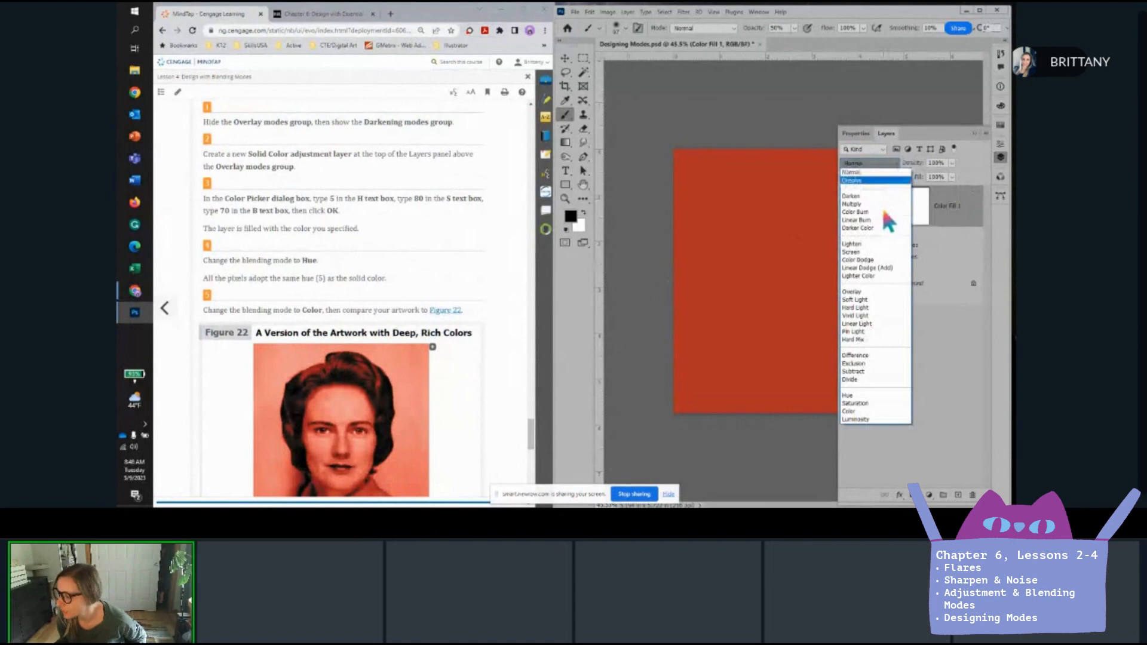
{"action": "left_click", "coordinate": [851, 395]}
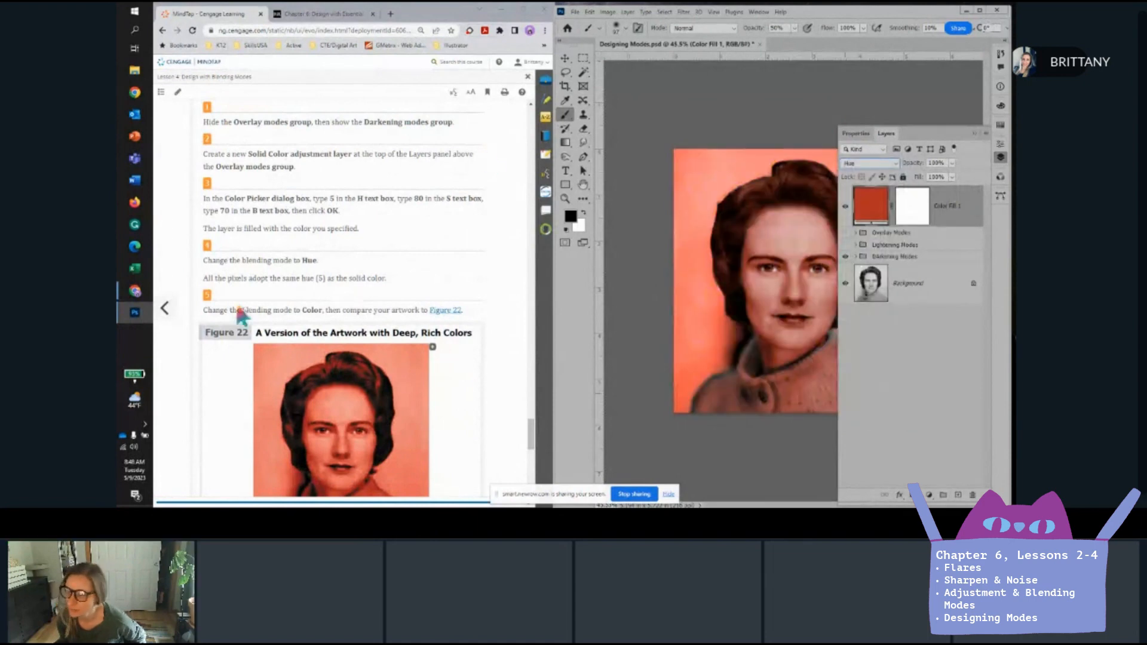
{"action": "scroll", "coordinate": [269, 250], "scroll_direction": "down", "scroll_amount": 2}
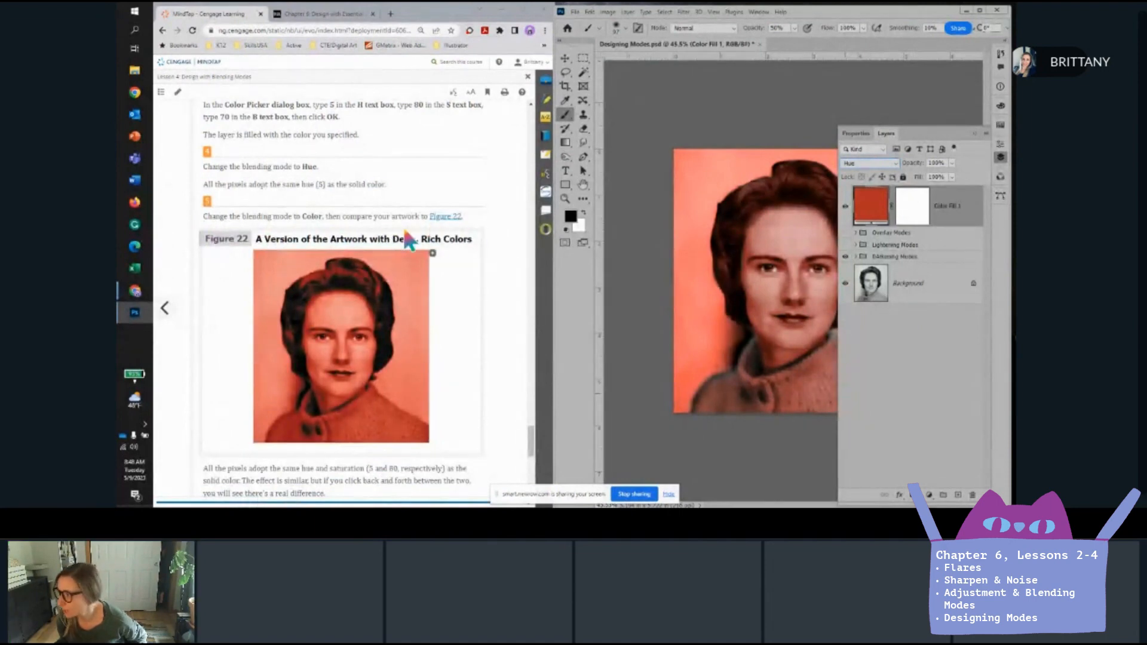
Recolor the solid color fill layer to teal by shifting its hue in the Color Picker.
{"action": "left_click", "coordinate": [915, 208]}
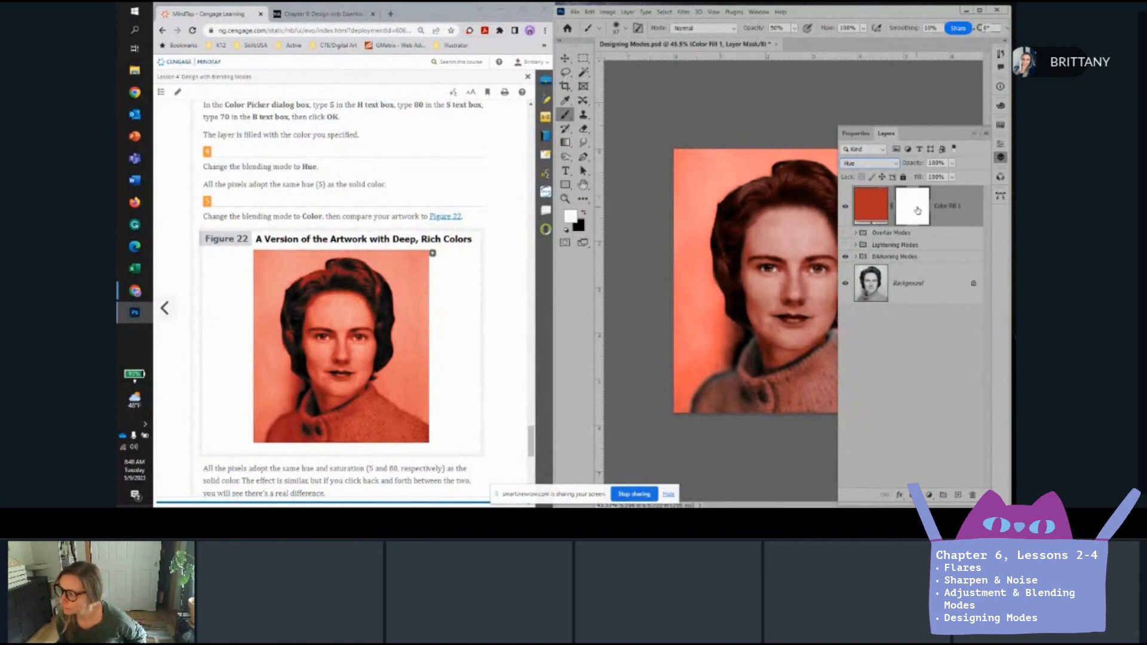
{"action": "left_click", "coordinate": [876, 207]}
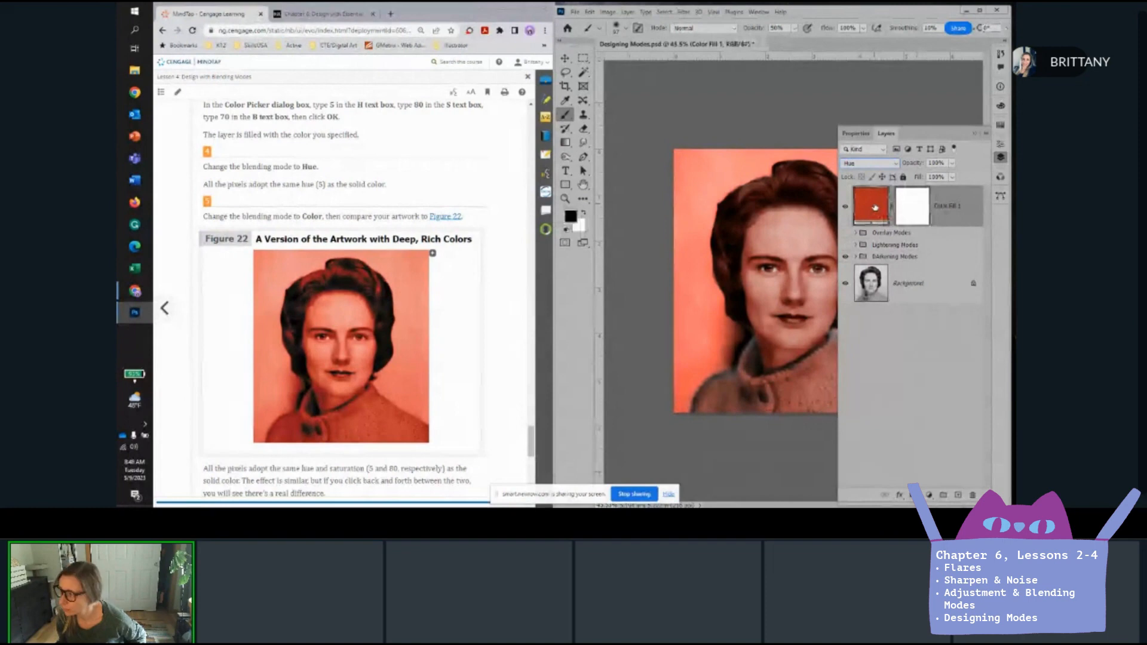
{"action": "double_click", "coordinate": [875, 207]}
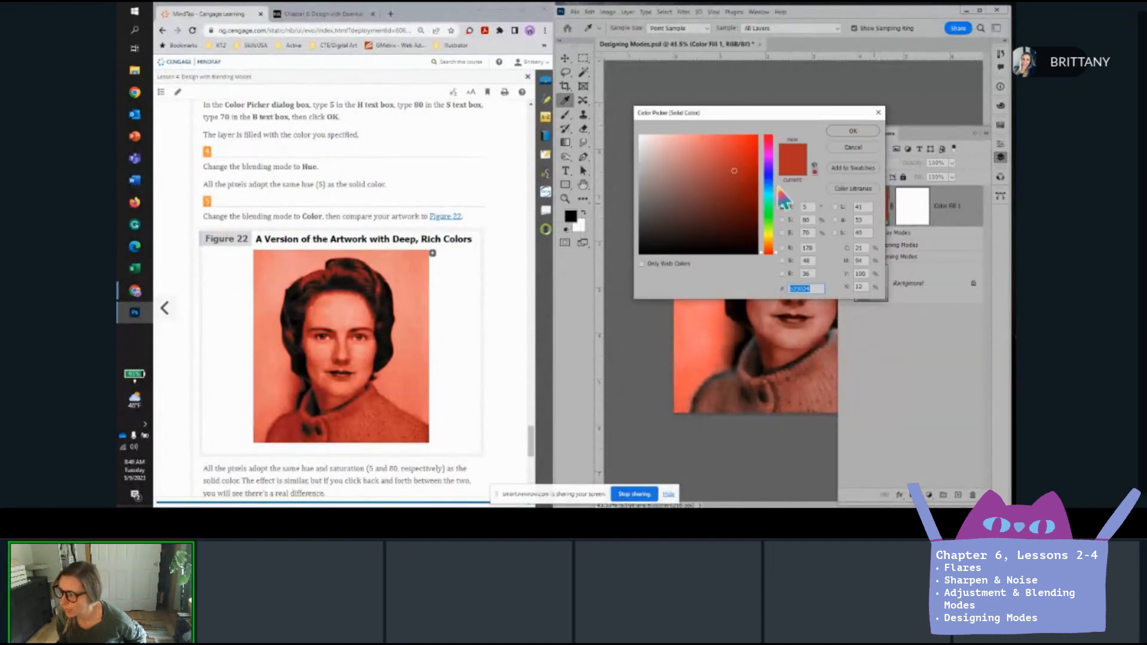
{"action": "left_click_drag", "start_coordinate": [769, 210], "coordinate": [772, 195]}
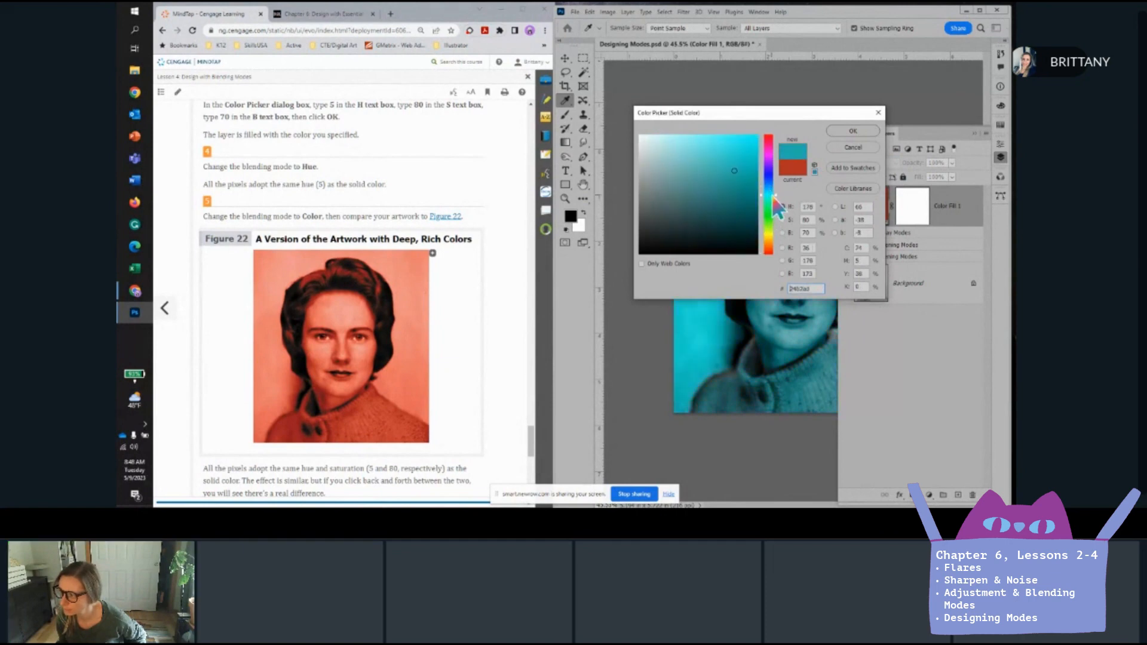
{"action": "left_click", "coordinate": [854, 131]}
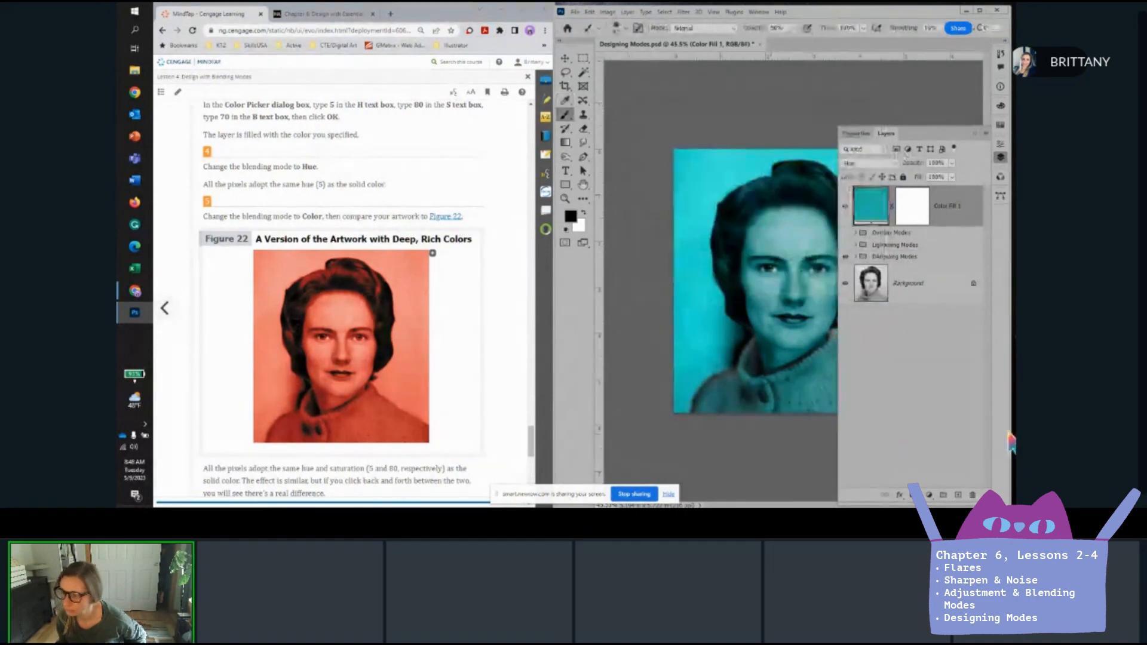
Read the remaining textbook steps and inspect the properties of the fill layer's color and its layer mask.
{"action": "scroll", "coordinate": [379, 330], "scroll_direction": "down", "scroll_amount": 3}
{"action": "scroll", "coordinate": [379, 330], "scroll_direction": "down", "scroll_amount": 2}
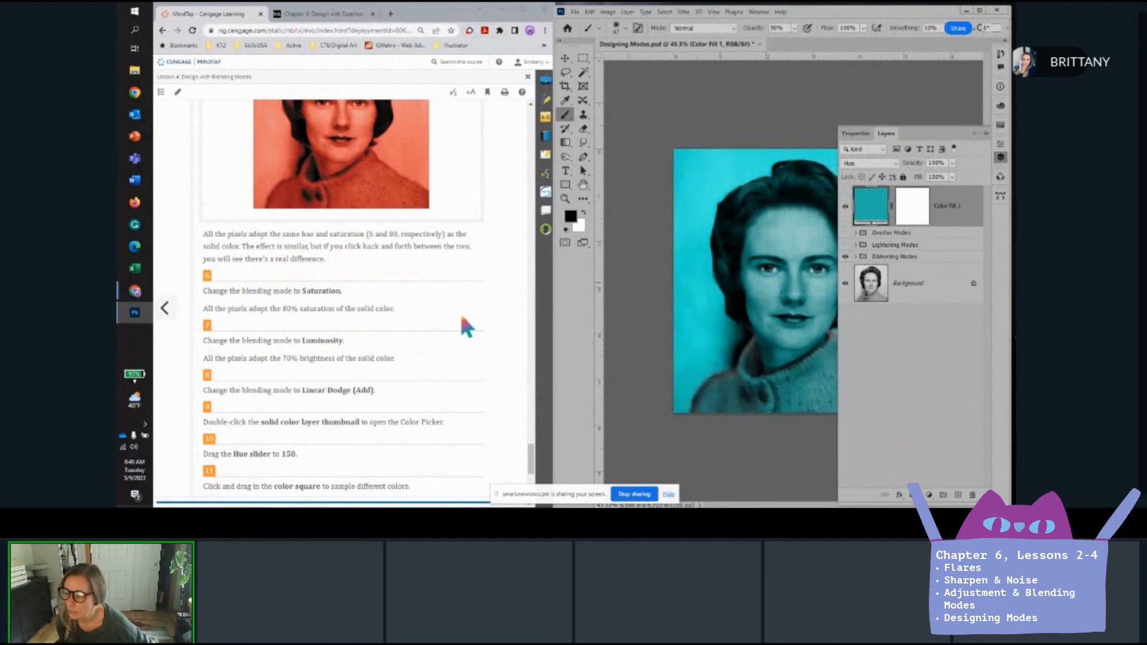
{"action": "left_click", "coordinate": [861, 133]}
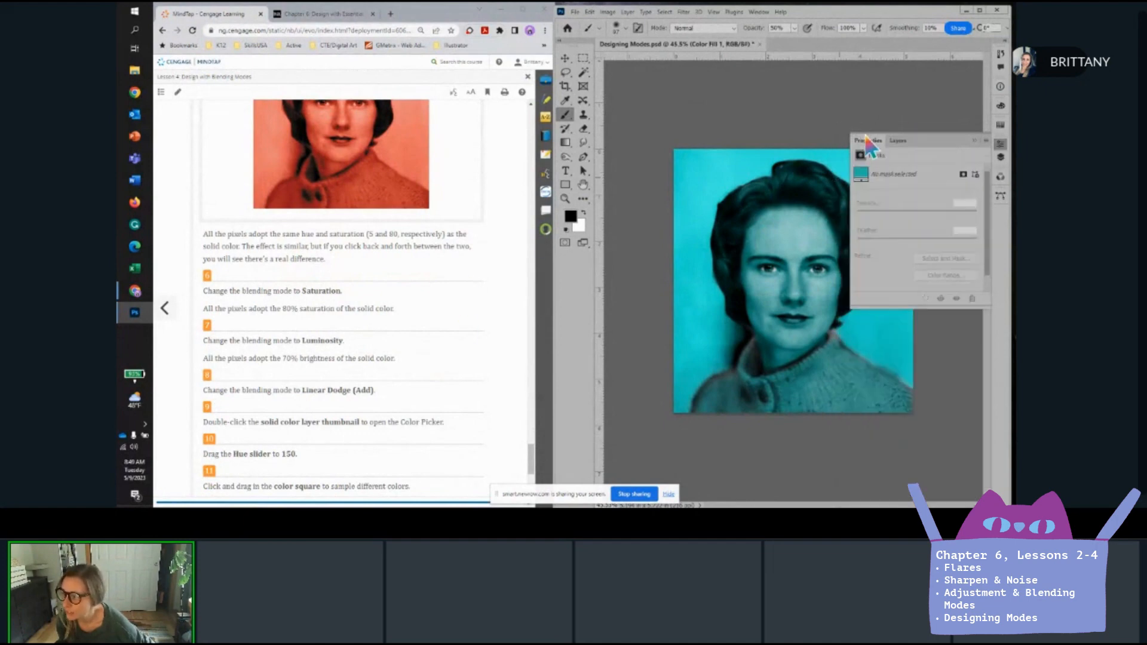
{"action": "left_click", "coordinate": [892, 140]}
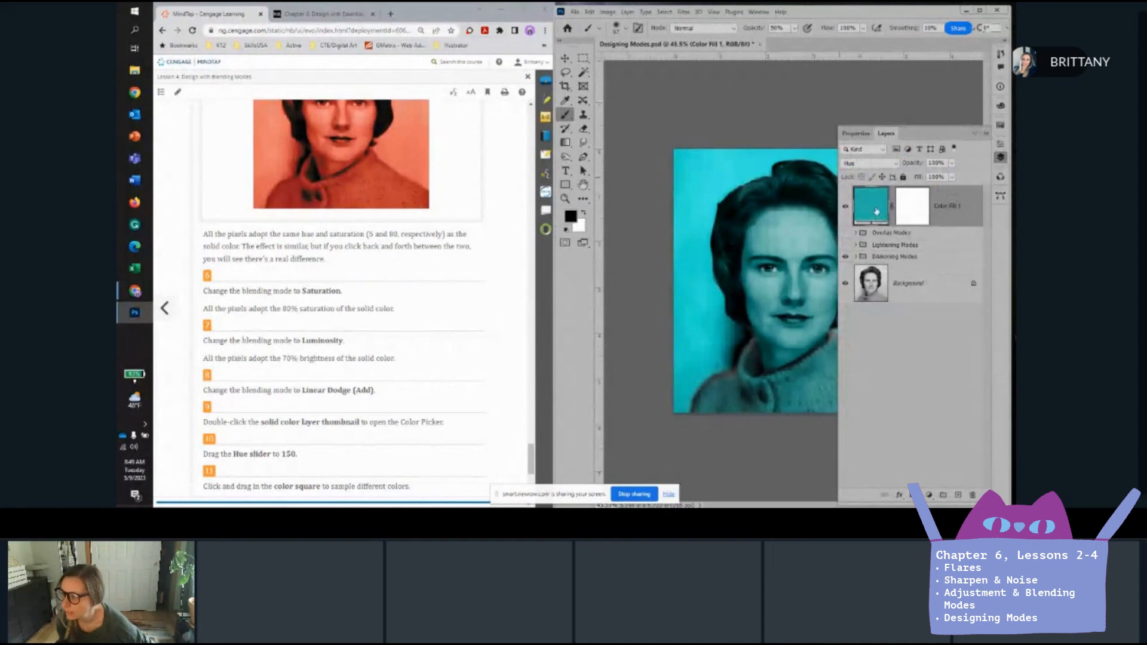
{"action": "left_click", "coordinate": [899, 207]}
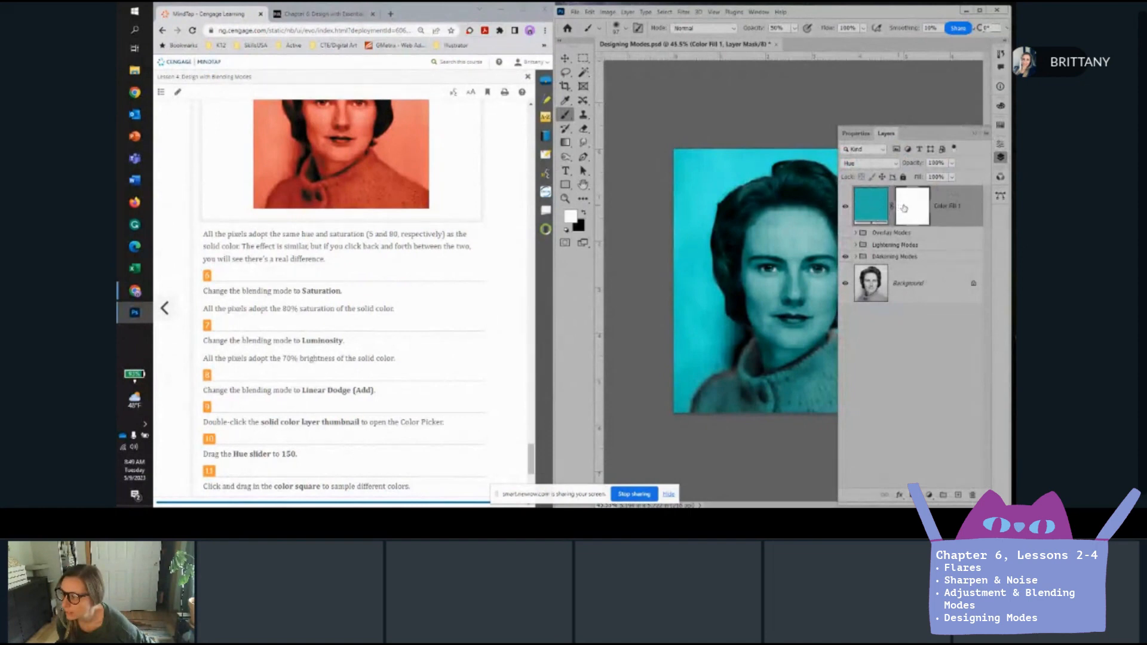
{"action": "left_click", "coordinate": [858, 133]}
{"action": "left_click", "coordinate": [898, 140]}
{"action": "left_click", "coordinate": [871, 206]}
{"action": "left_click", "coordinate": [858, 133]}
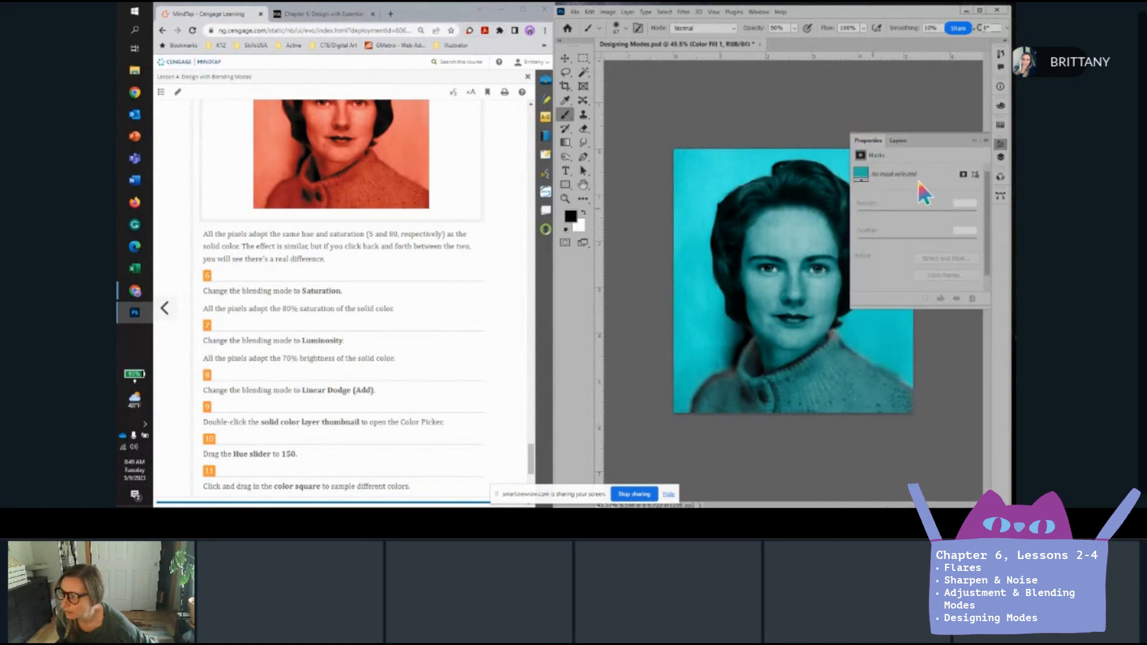
{"action": "left_click", "coordinate": [896, 139]}
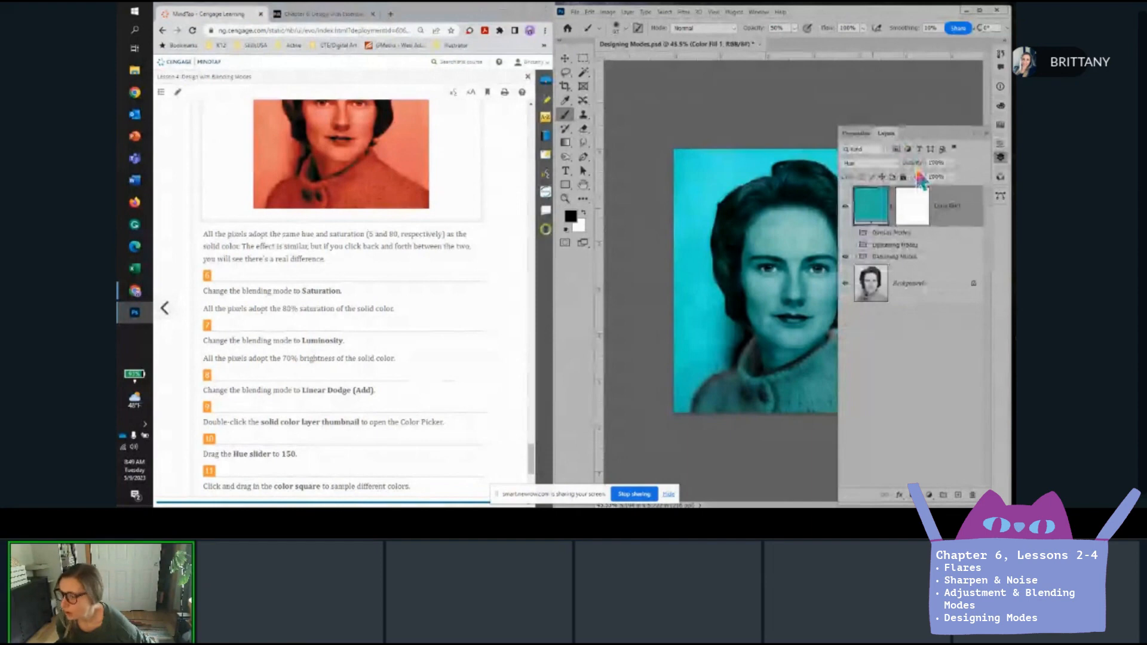
Try the Saturation and Luminosity blending modes on the solid color fill layer.
{"action": "left_click", "coordinate": [866, 164]}
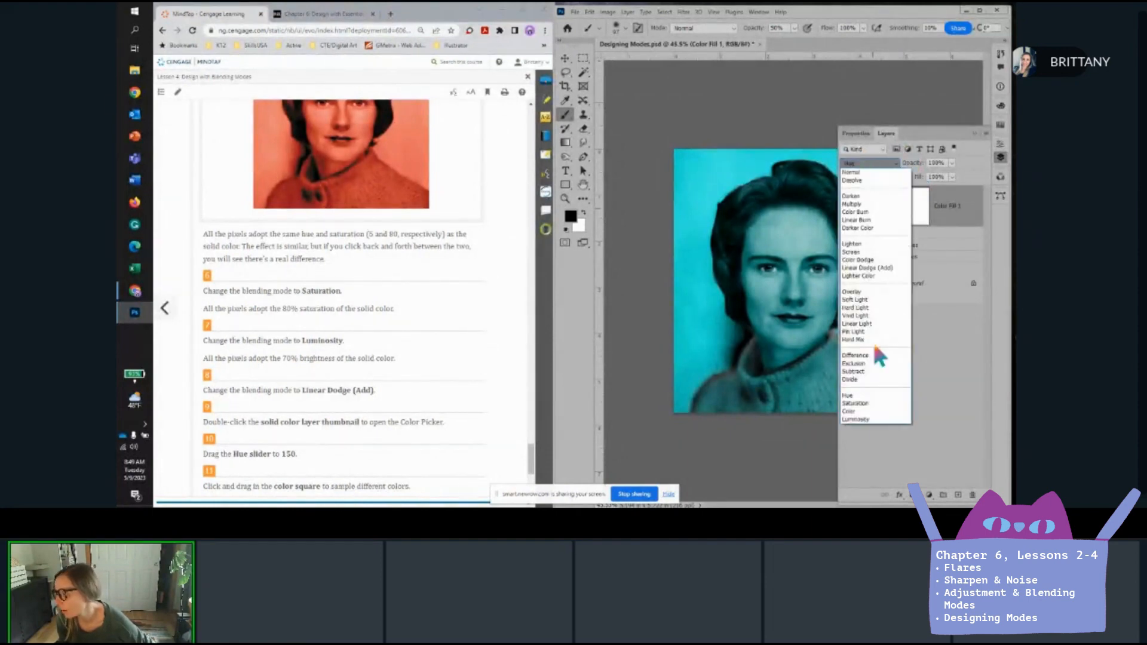
{"action": "left_click", "coordinate": [861, 404]}
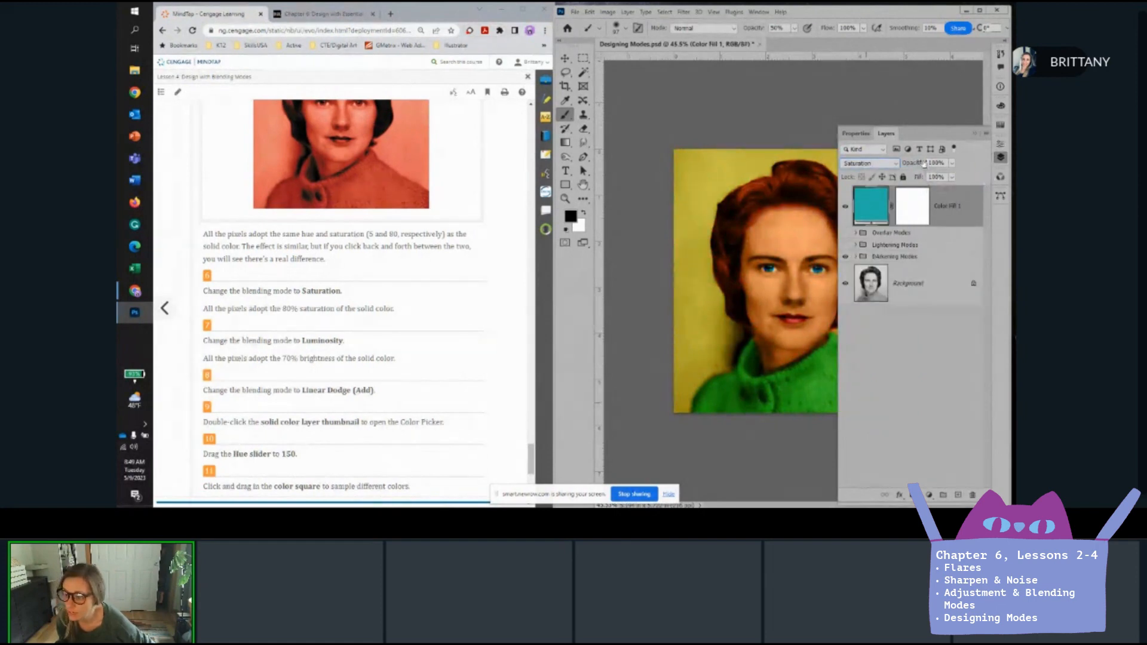
{"action": "scroll", "coordinate": [338, 329], "scroll_direction": "down", "scroll_amount": 2}
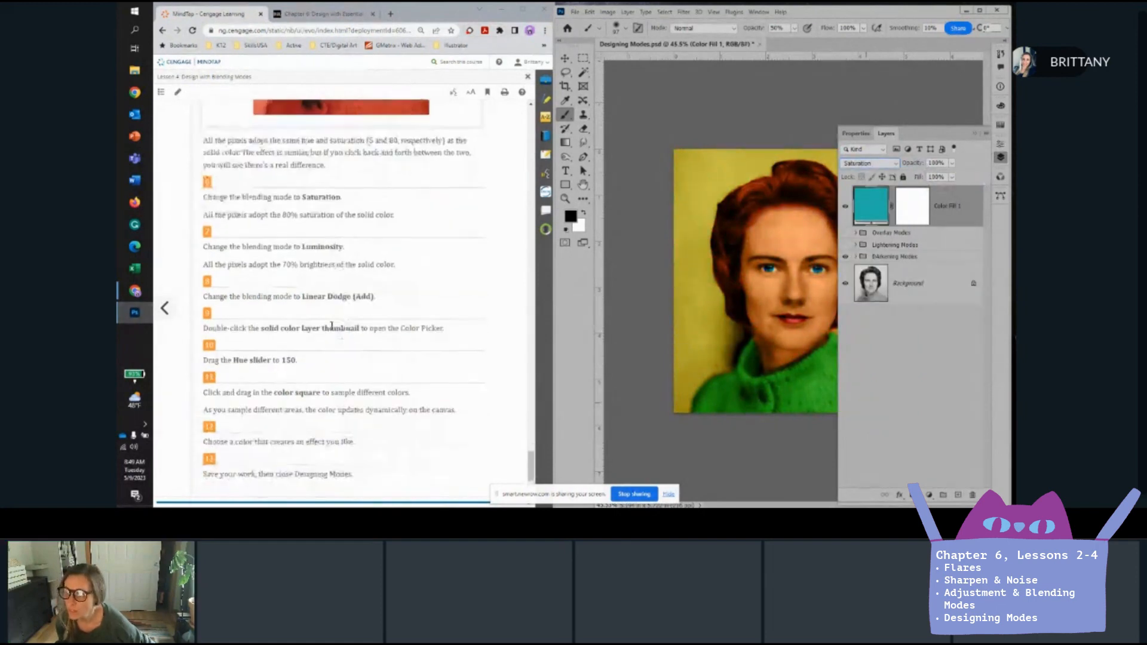
{"action": "left_click", "coordinate": [873, 163]}
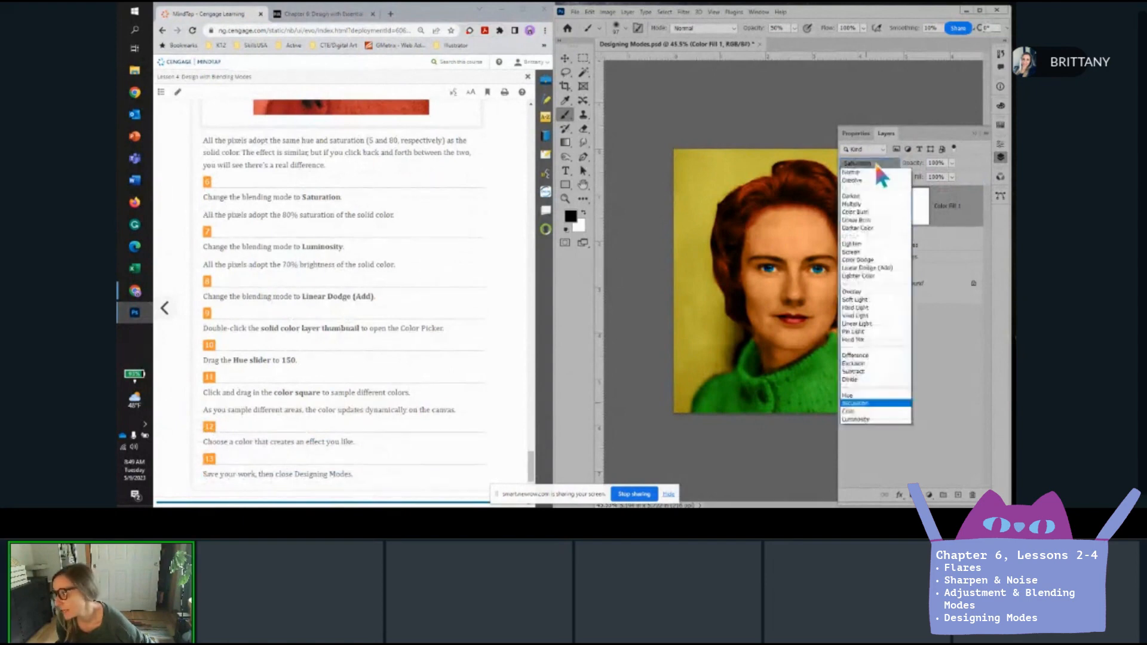
{"action": "left_click", "coordinate": [868, 418]}
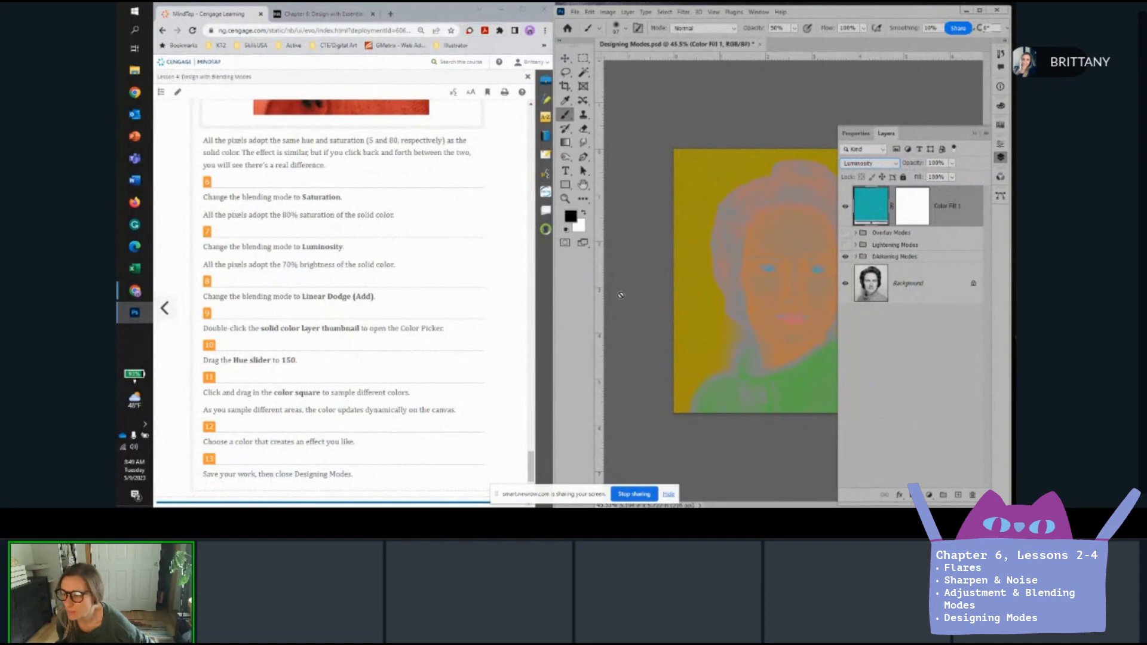
Set the solid color fill layer's blending mode to Linear Dodge (Add) and reread the textbook steps around Figure 22.
{"action": "left_click", "coordinate": [874, 164]}
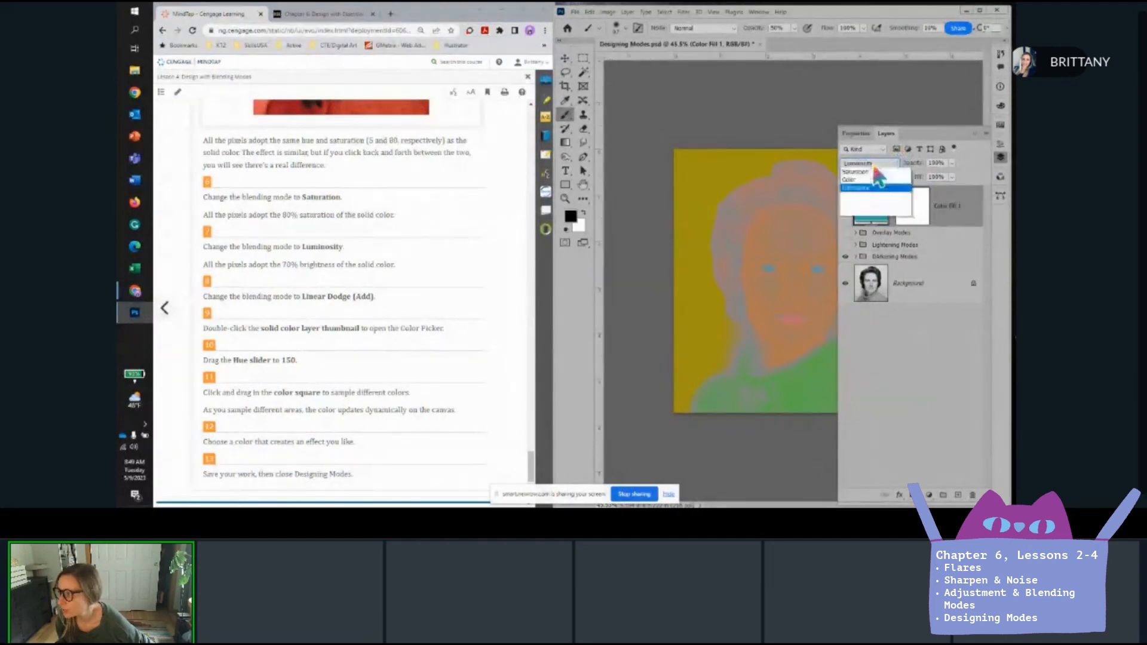
{"action": "left_click", "coordinate": [874, 268]}
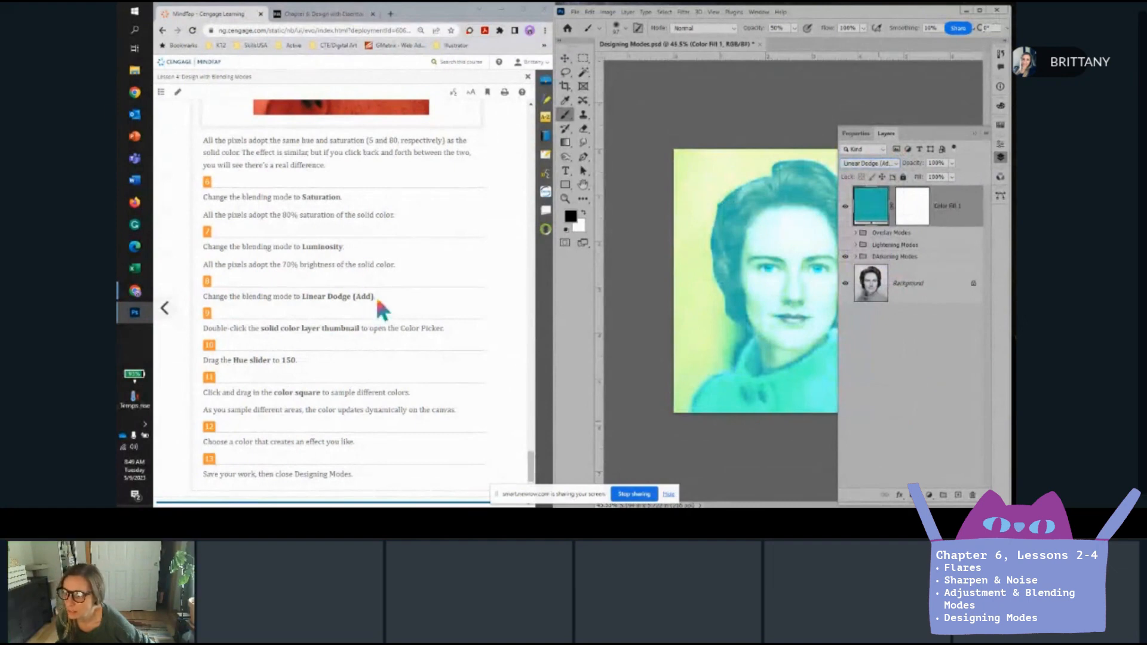
{"action": "scroll", "coordinate": [377, 298], "scroll_direction": "up", "scroll_amount": 5}
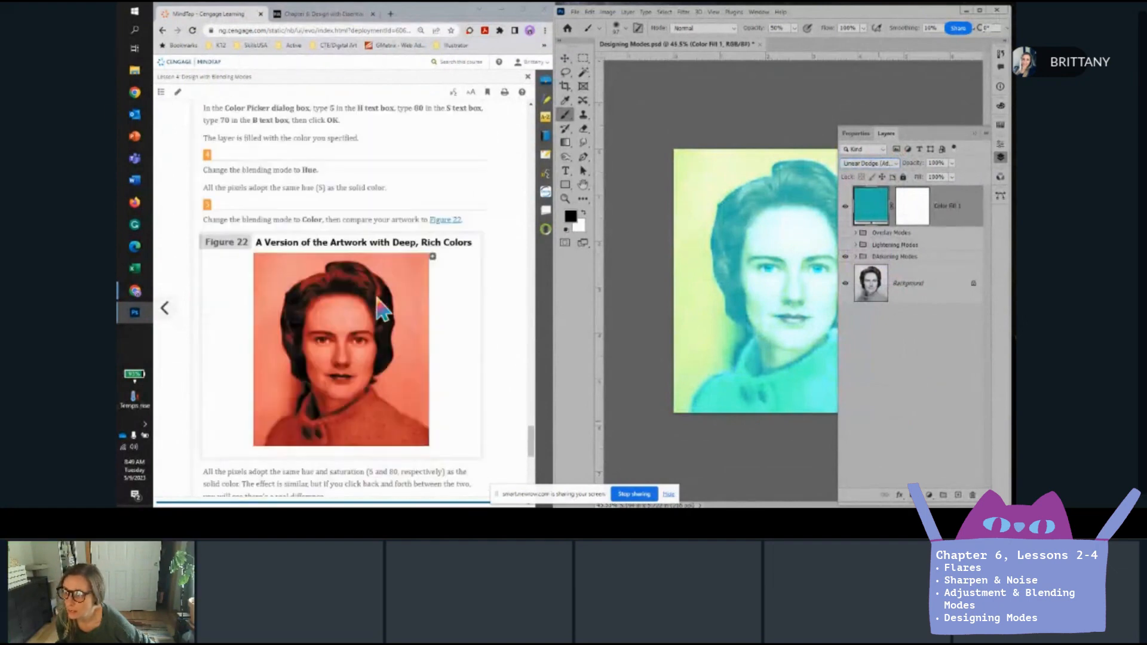
{"action": "scroll", "coordinate": [381, 307], "scroll_direction": "down", "scroll_amount": 1}
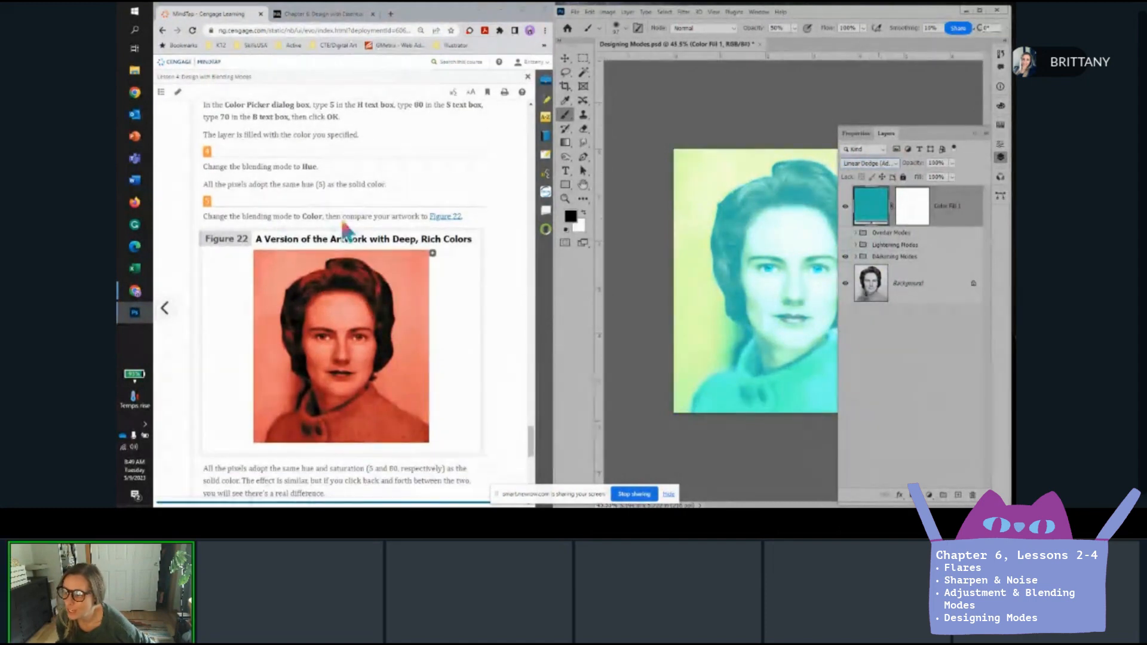
{"action": "scroll", "coordinate": [338, 287], "scroll_direction": "down", "scroll_amount": 2}
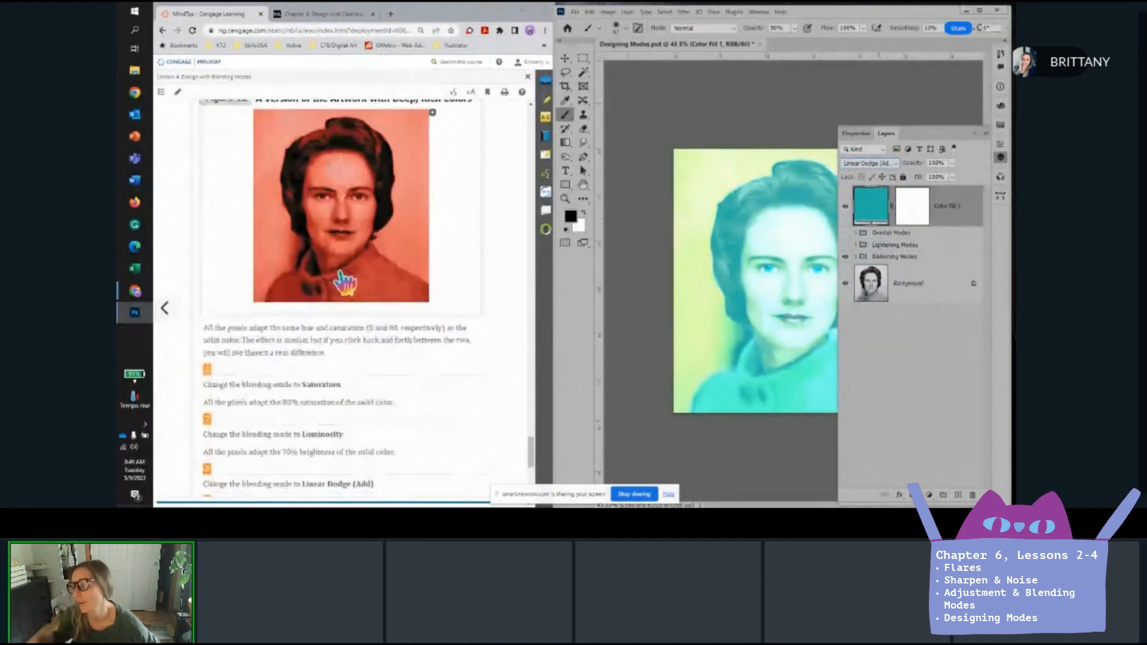
{"action": "scroll", "coordinate": [440, 289], "scroll_direction": "down", "scroll_amount": 2}
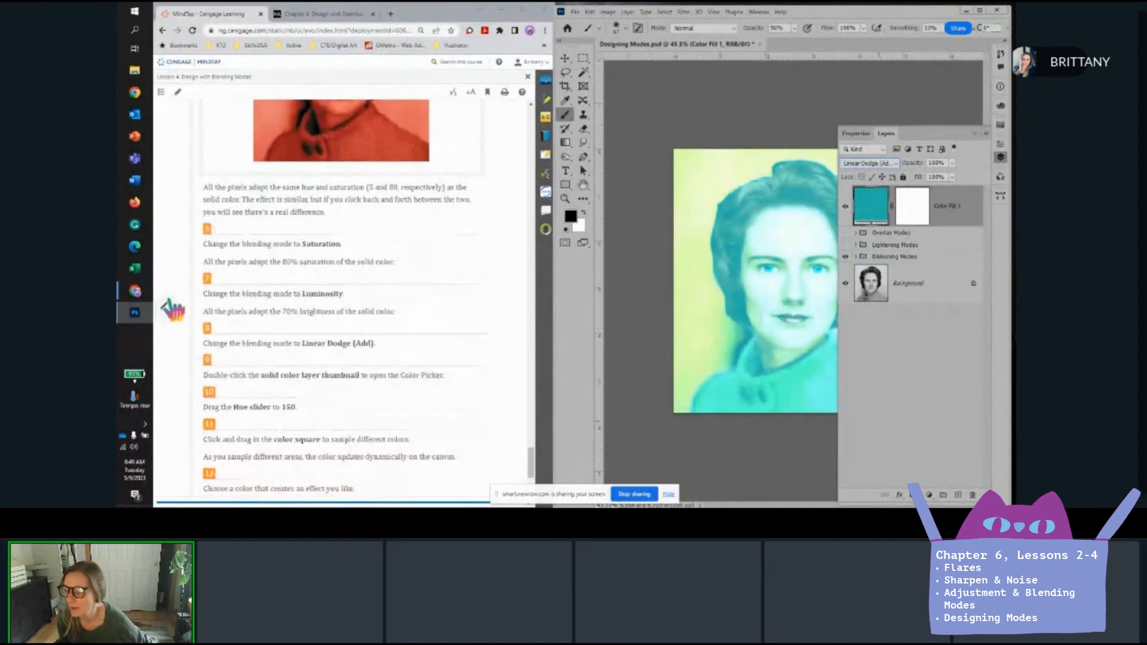
{"action": "scroll", "coordinate": [317, 378], "scroll_direction": "down", "scroll_amount": 1}
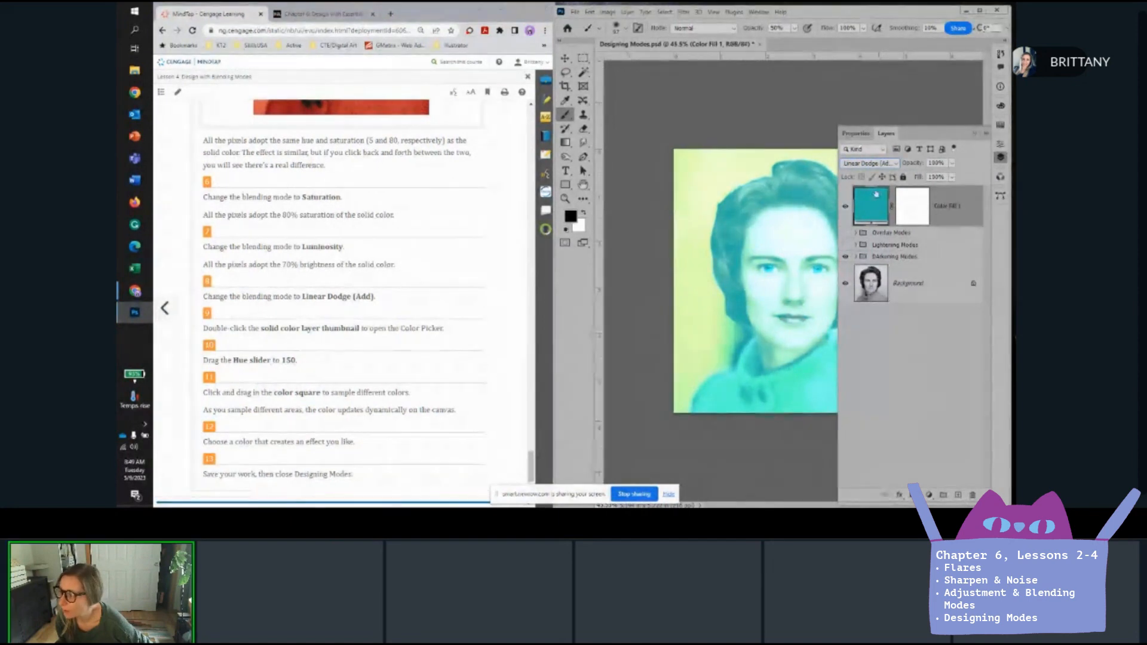
Set the solid color fill layer's hue to 150 in the Color Picker.
{"action": "double_click", "coordinate": [878, 215]}
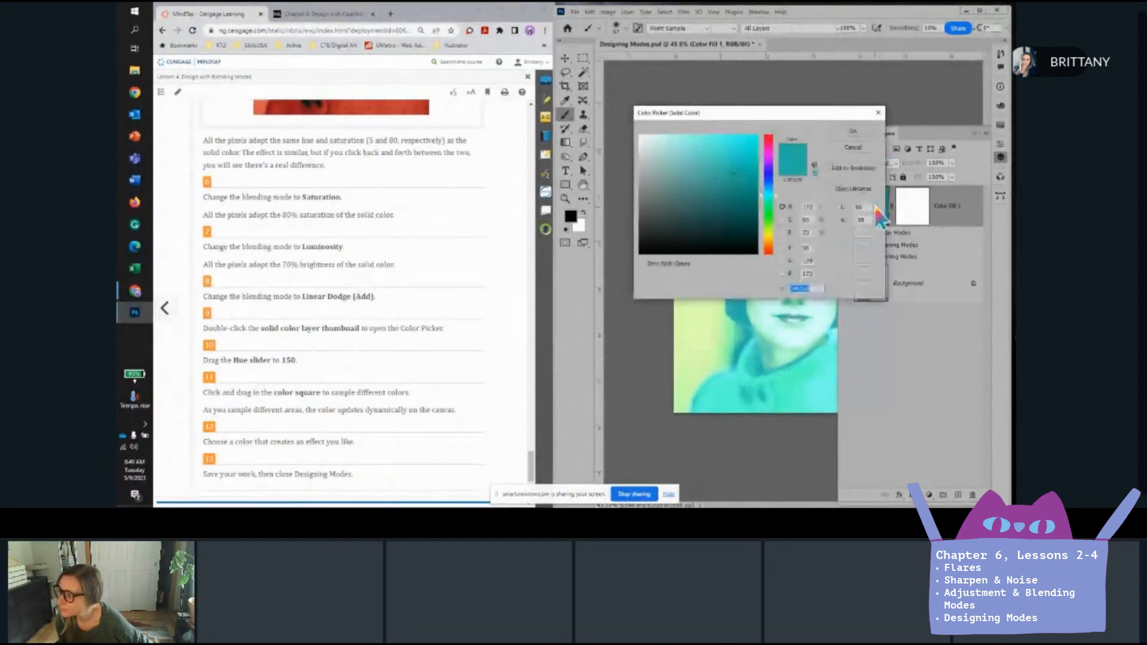
{"action": "double_click", "coordinate": [812, 207]}
{"action": "type", "text": "150"}
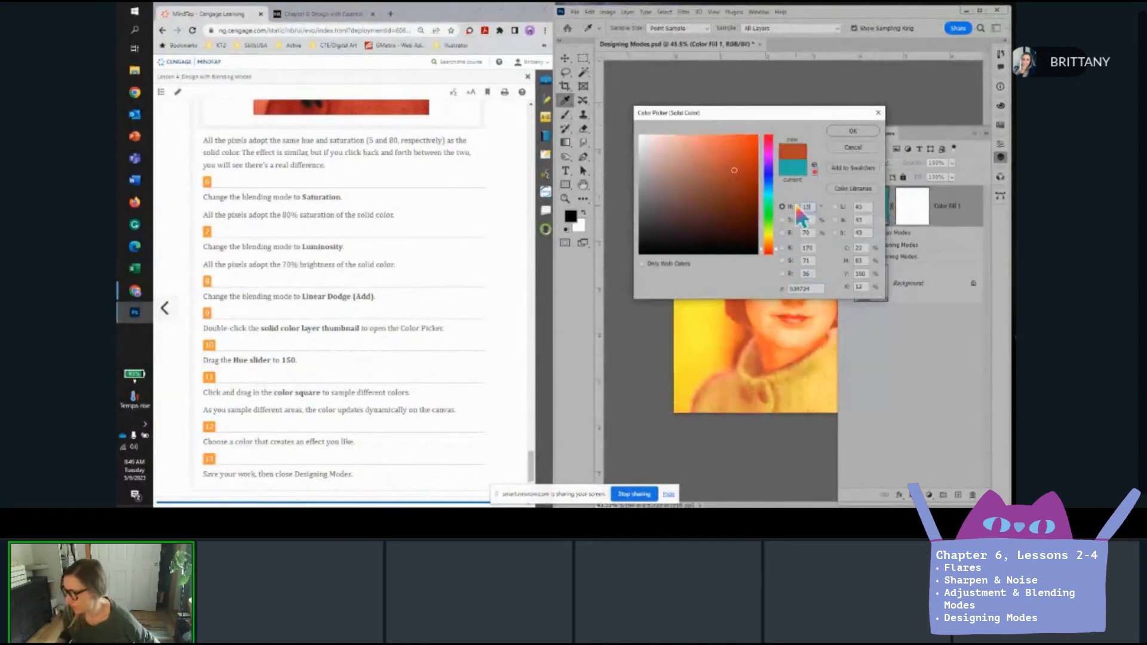
{"action": "left_click", "coordinate": [861, 131]}
{"action": "scroll", "coordinate": [461, 421], "scroll_direction": "down", "scroll_amount": 2}
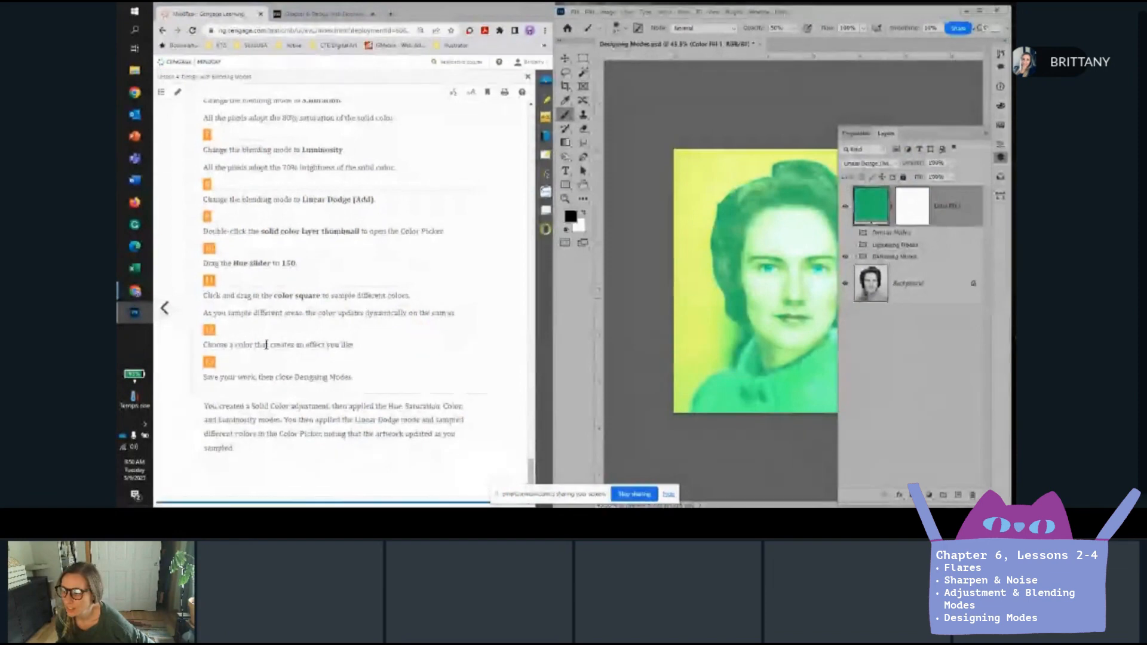
Hide the solid color fill layer above the mode groups and save the Designing Modes document.
{"action": "left_click", "coordinate": [980, 134]}
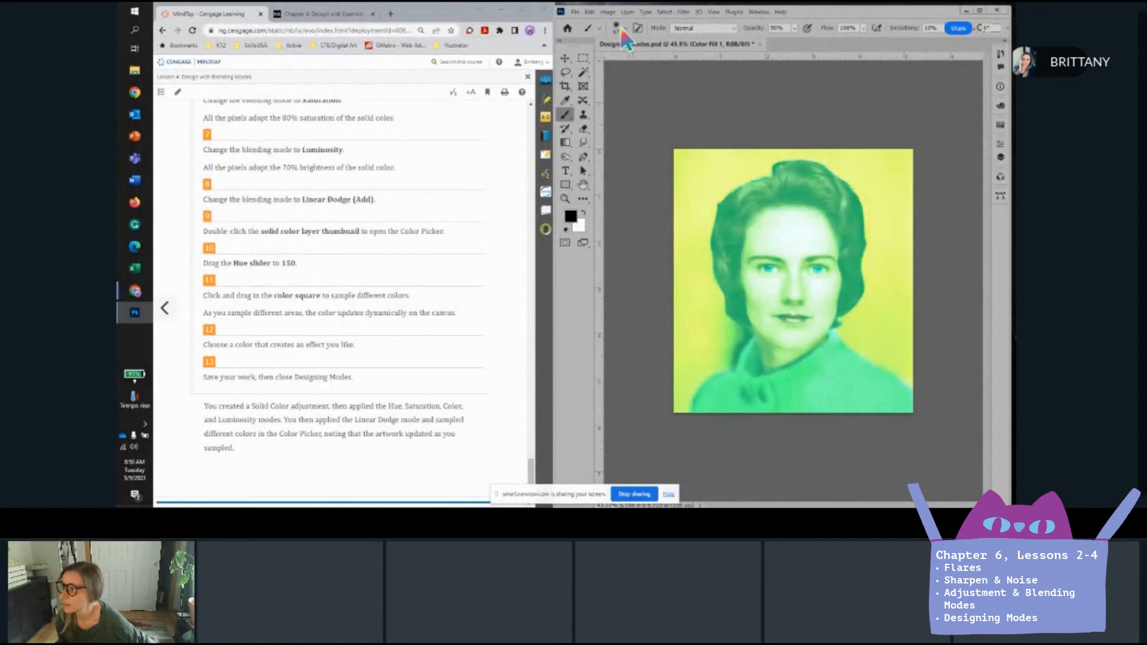
{"action": "left_click", "coordinate": [1000, 157]}
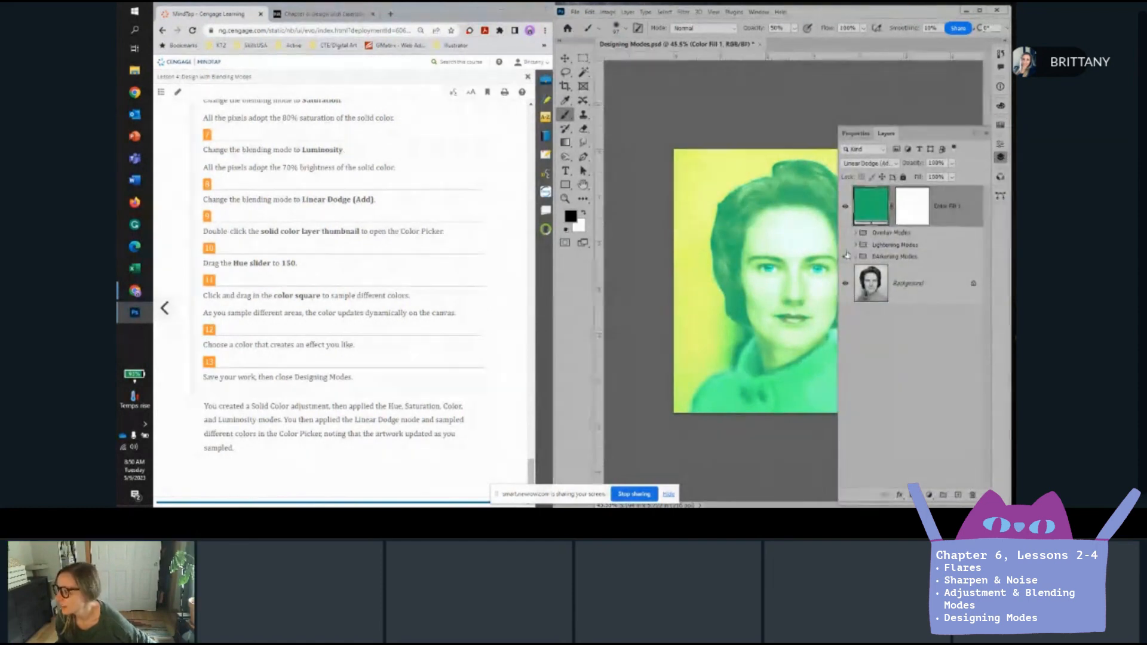
{"action": "left_click", "coordinate": [846, 206]}
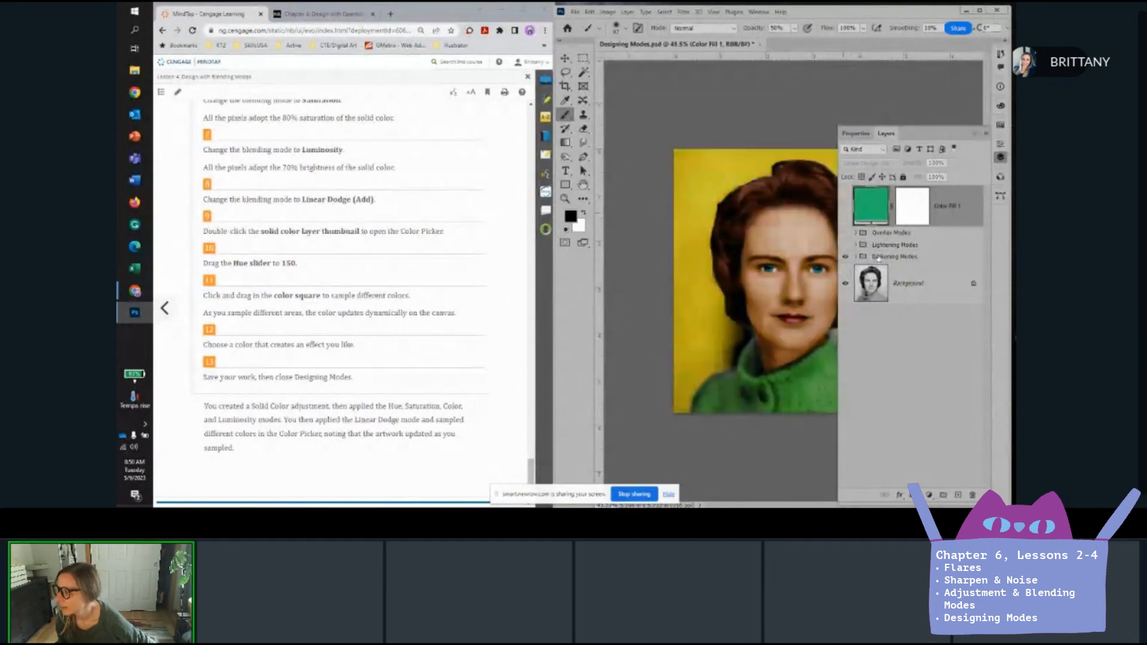
{"action": "left_click", "coordinate": [985, 135]}
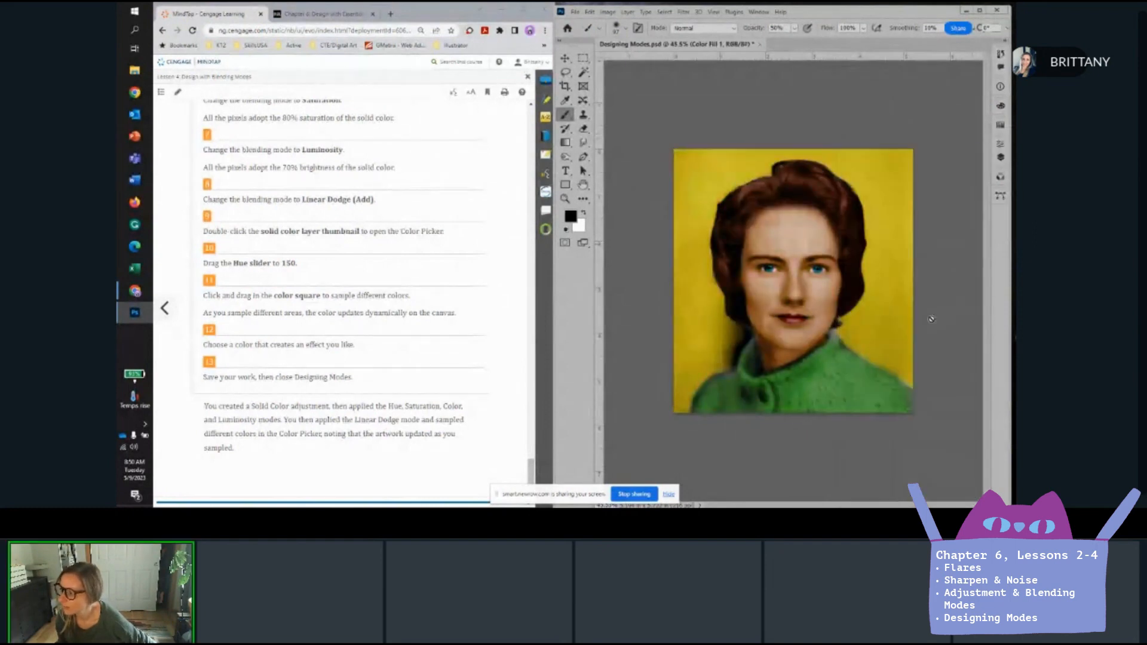
{"action": "left_click", "coordinate": [577, 12]}
{"action": "left_click", "coordinate": [597, 116]}
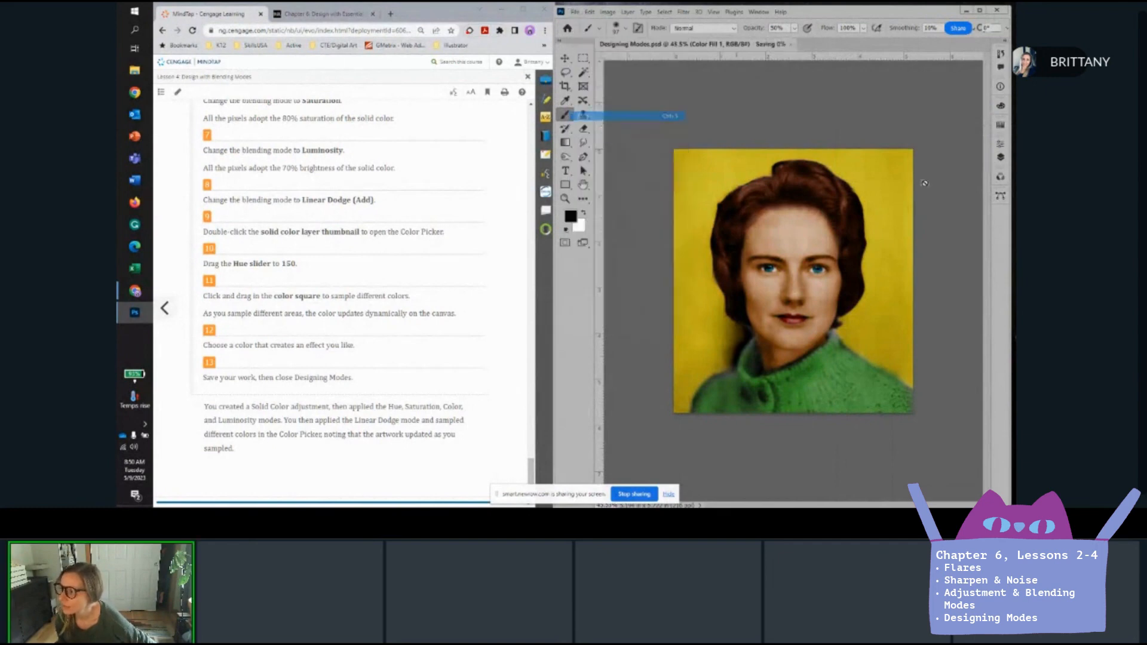